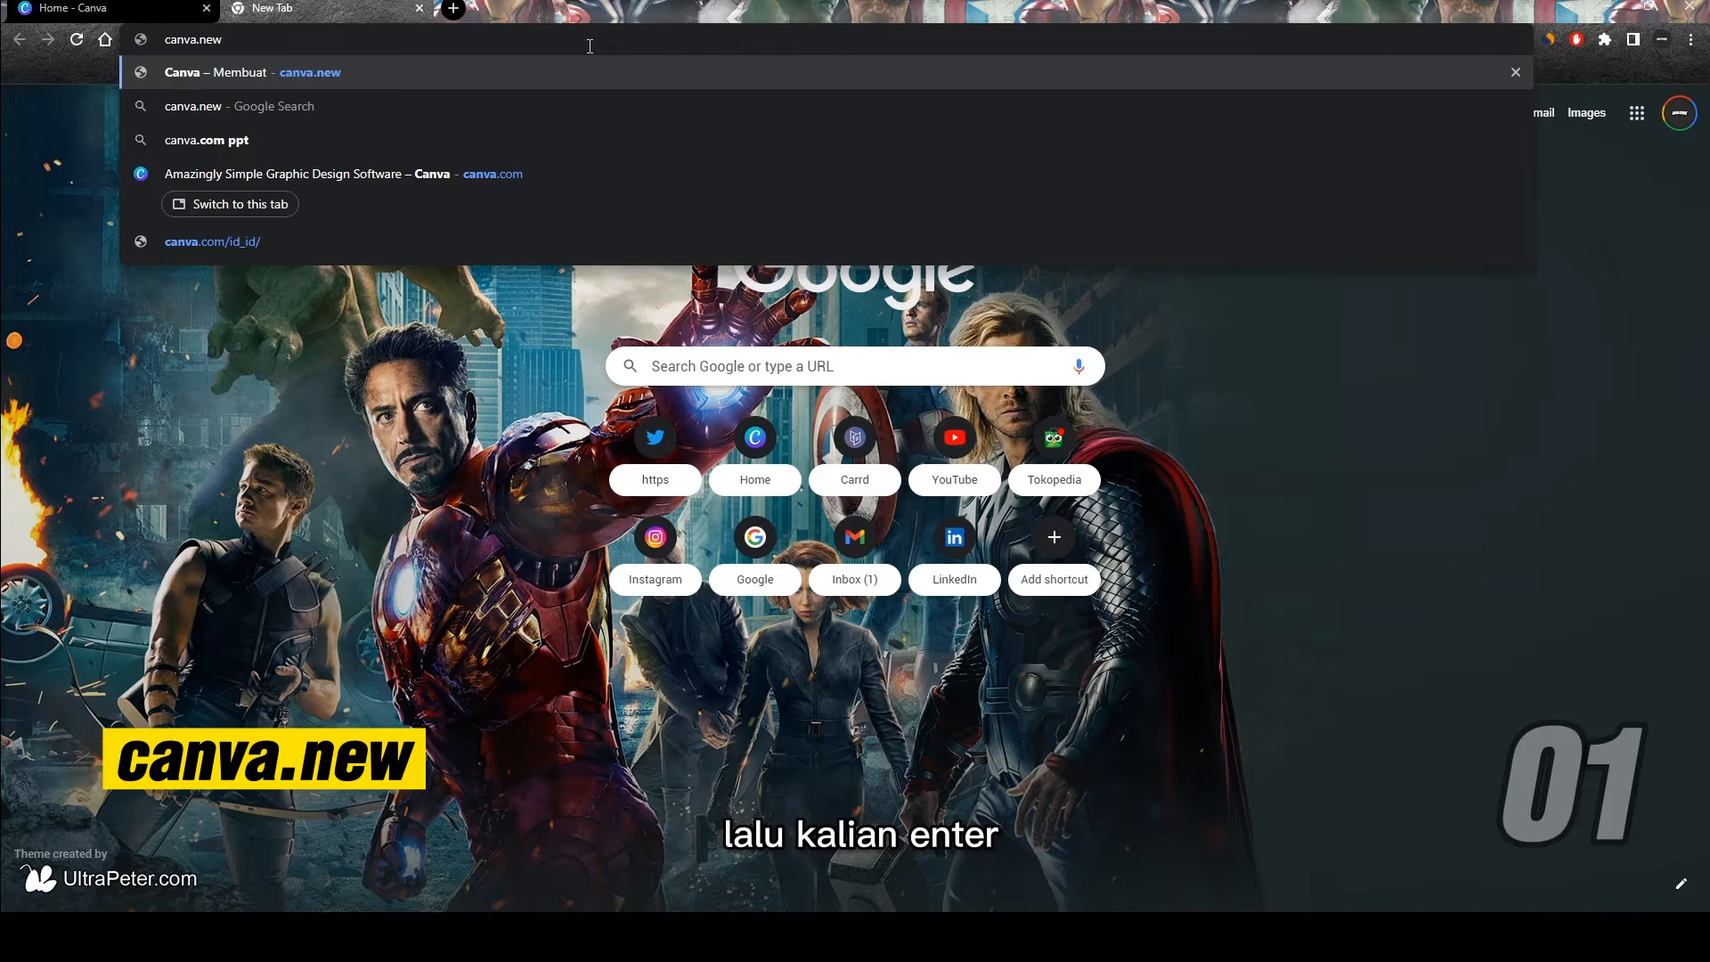
Step: Open canva.new in the new browser tab to create a blank Canva design
key(Return)
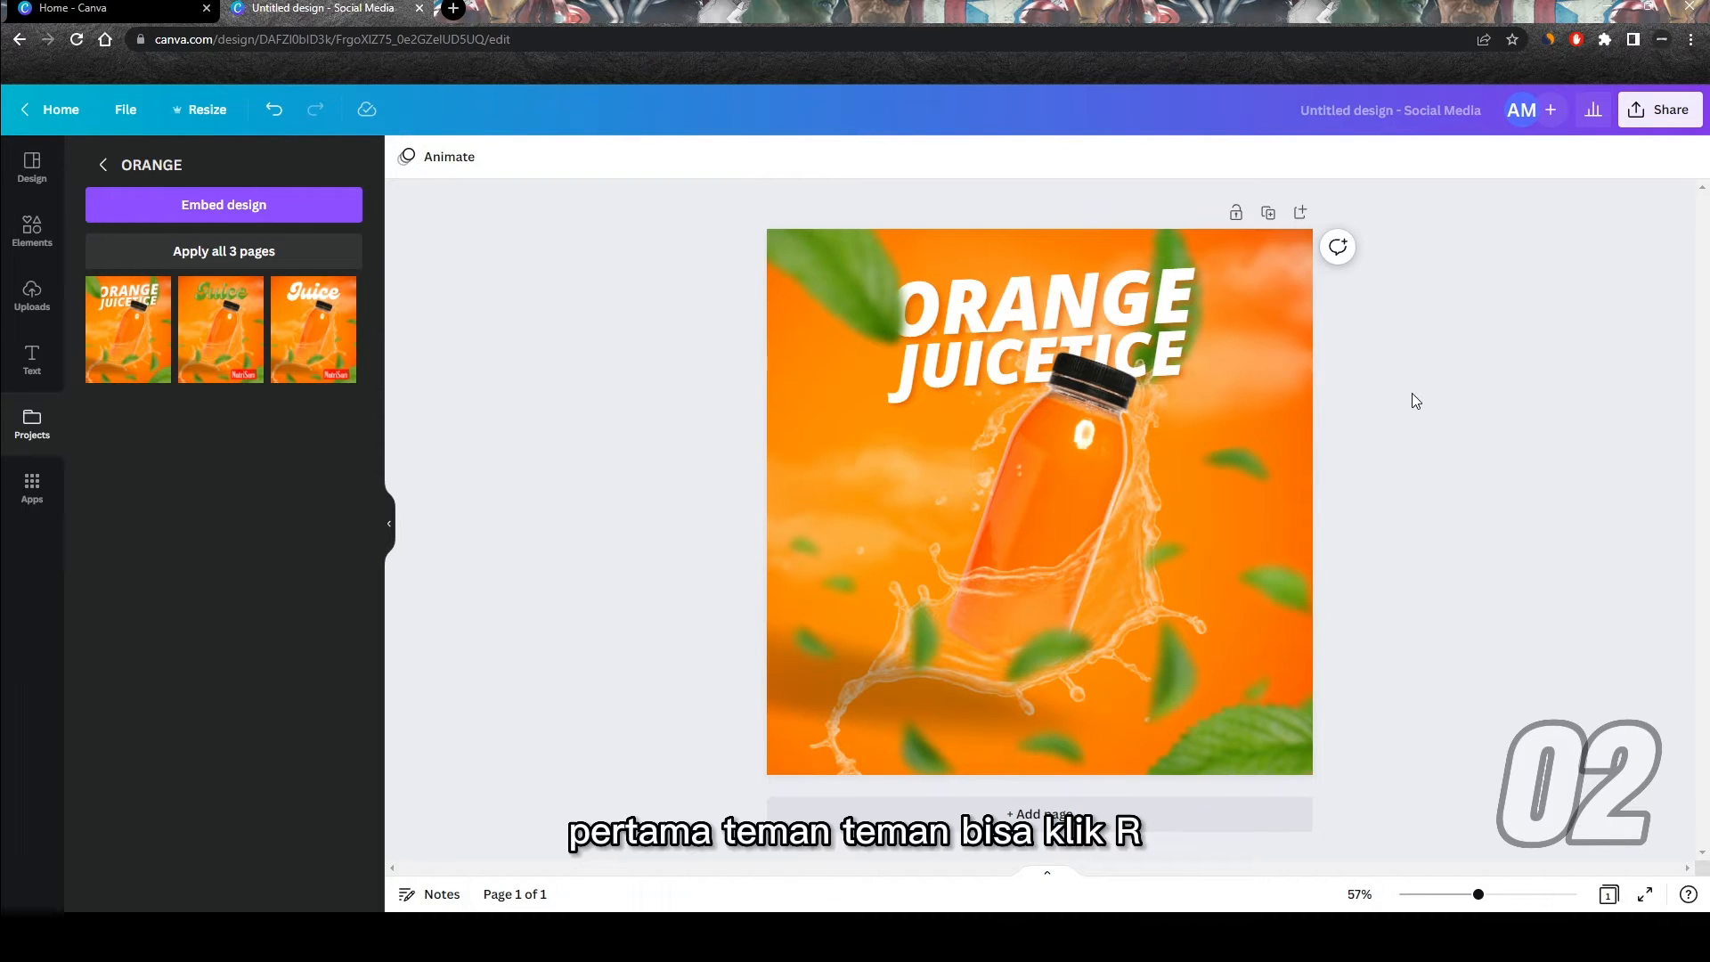
Step: Try out a black-filled square over the bottle, and delete it from the page
key(r)
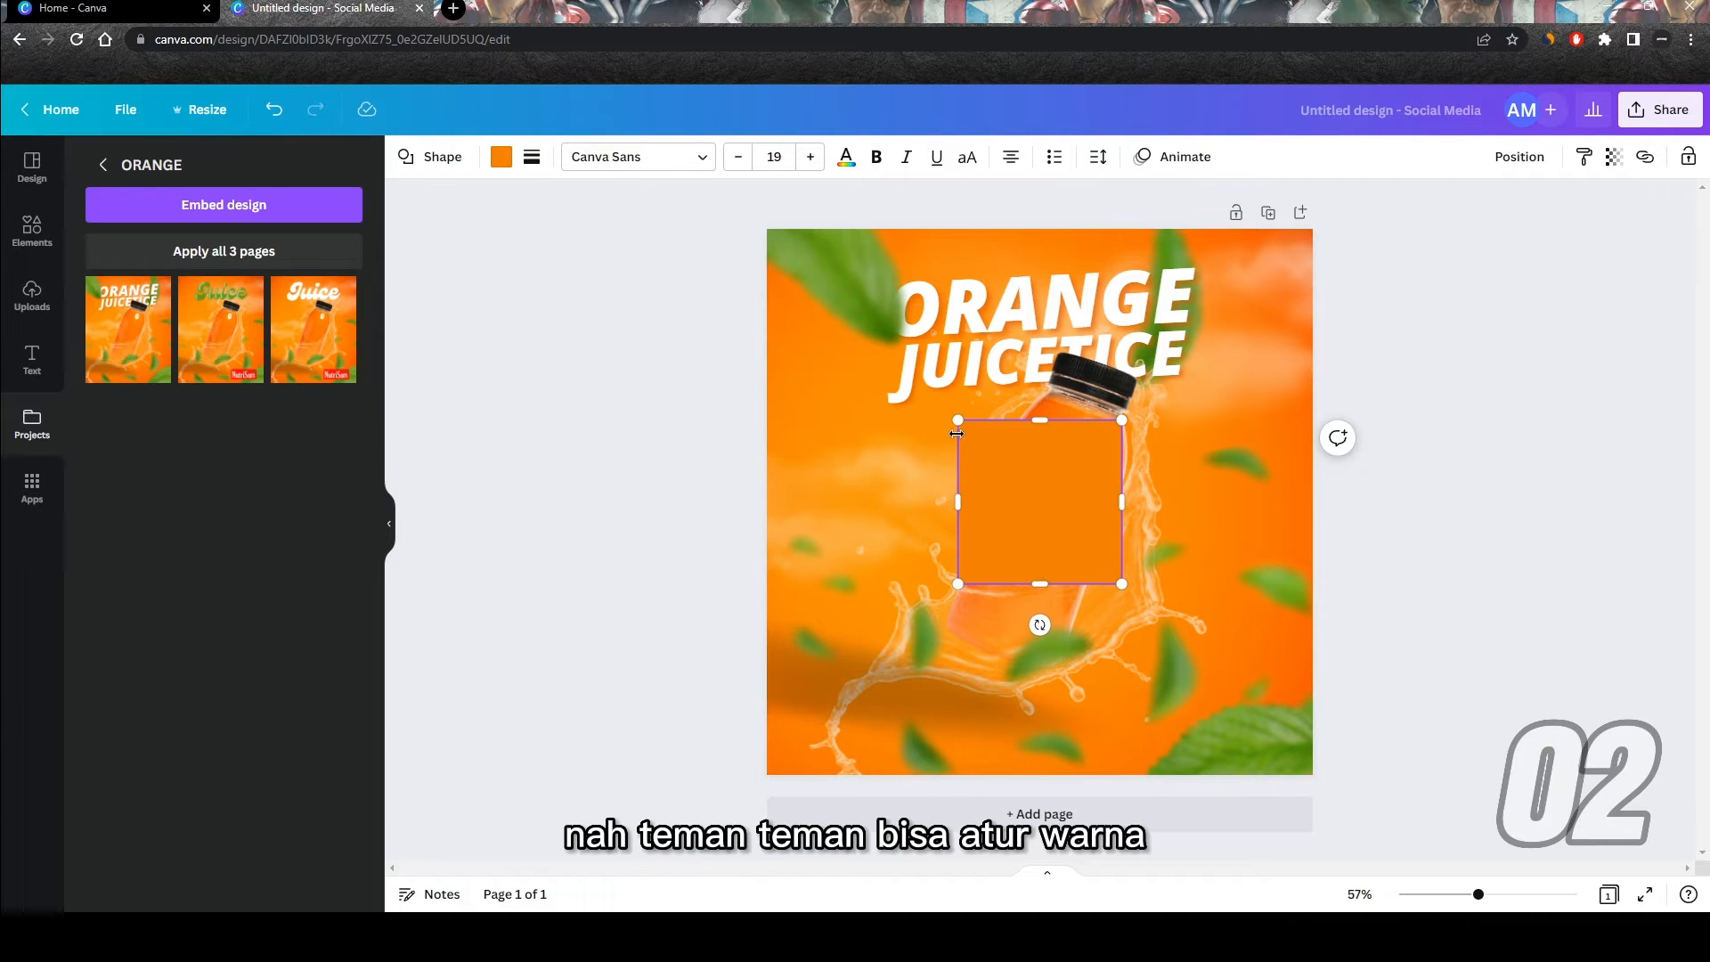
click(501, 161)
click(203, 248)
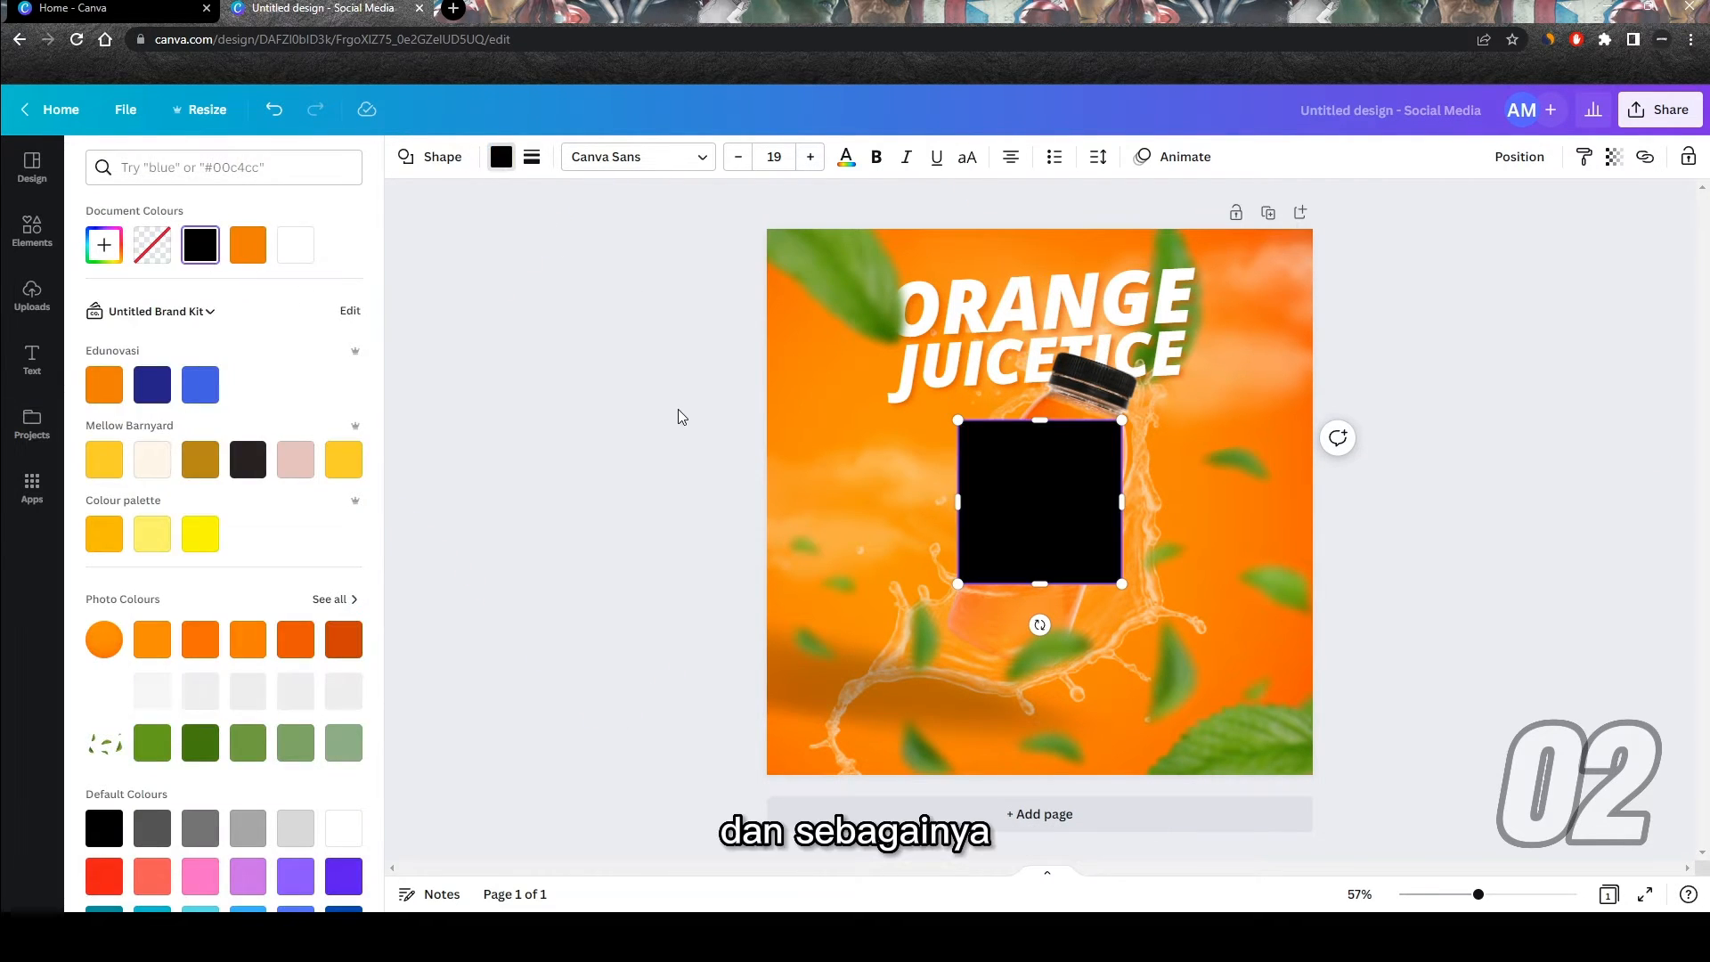
click(678, 461)
click(1019, 469)
key(Delete)
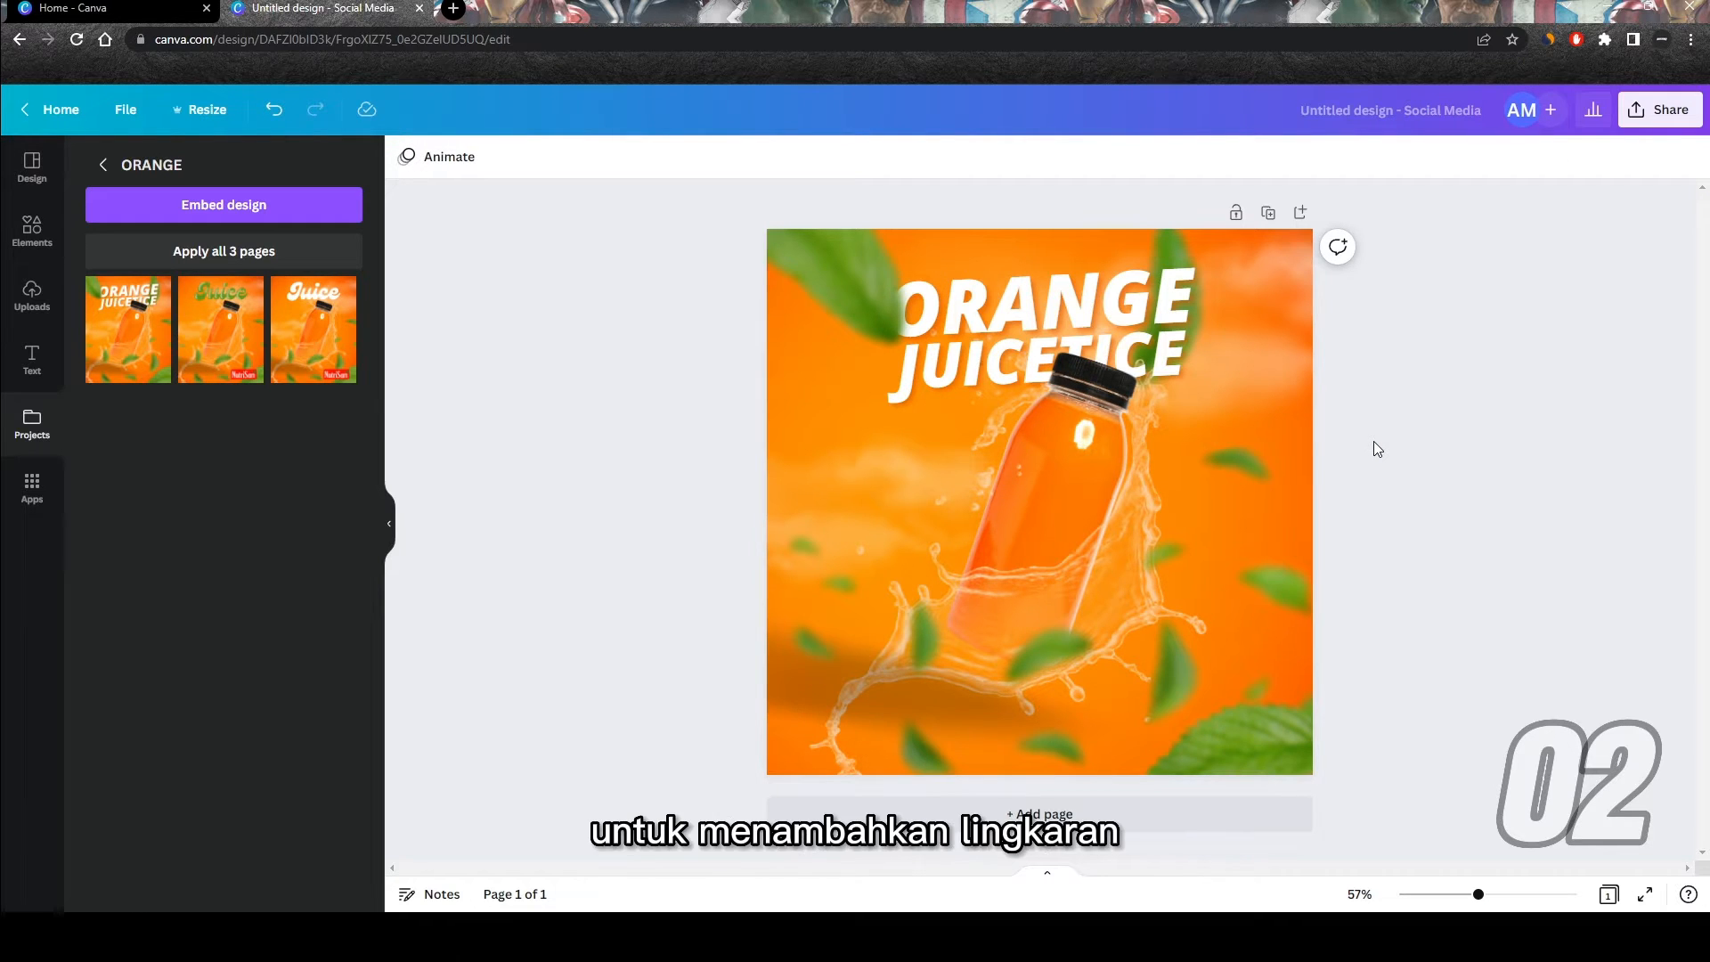
Step: Add a circle over the bottle, enlarged to about 618 by 618, and fill it with a muted green photo colour
key(c)
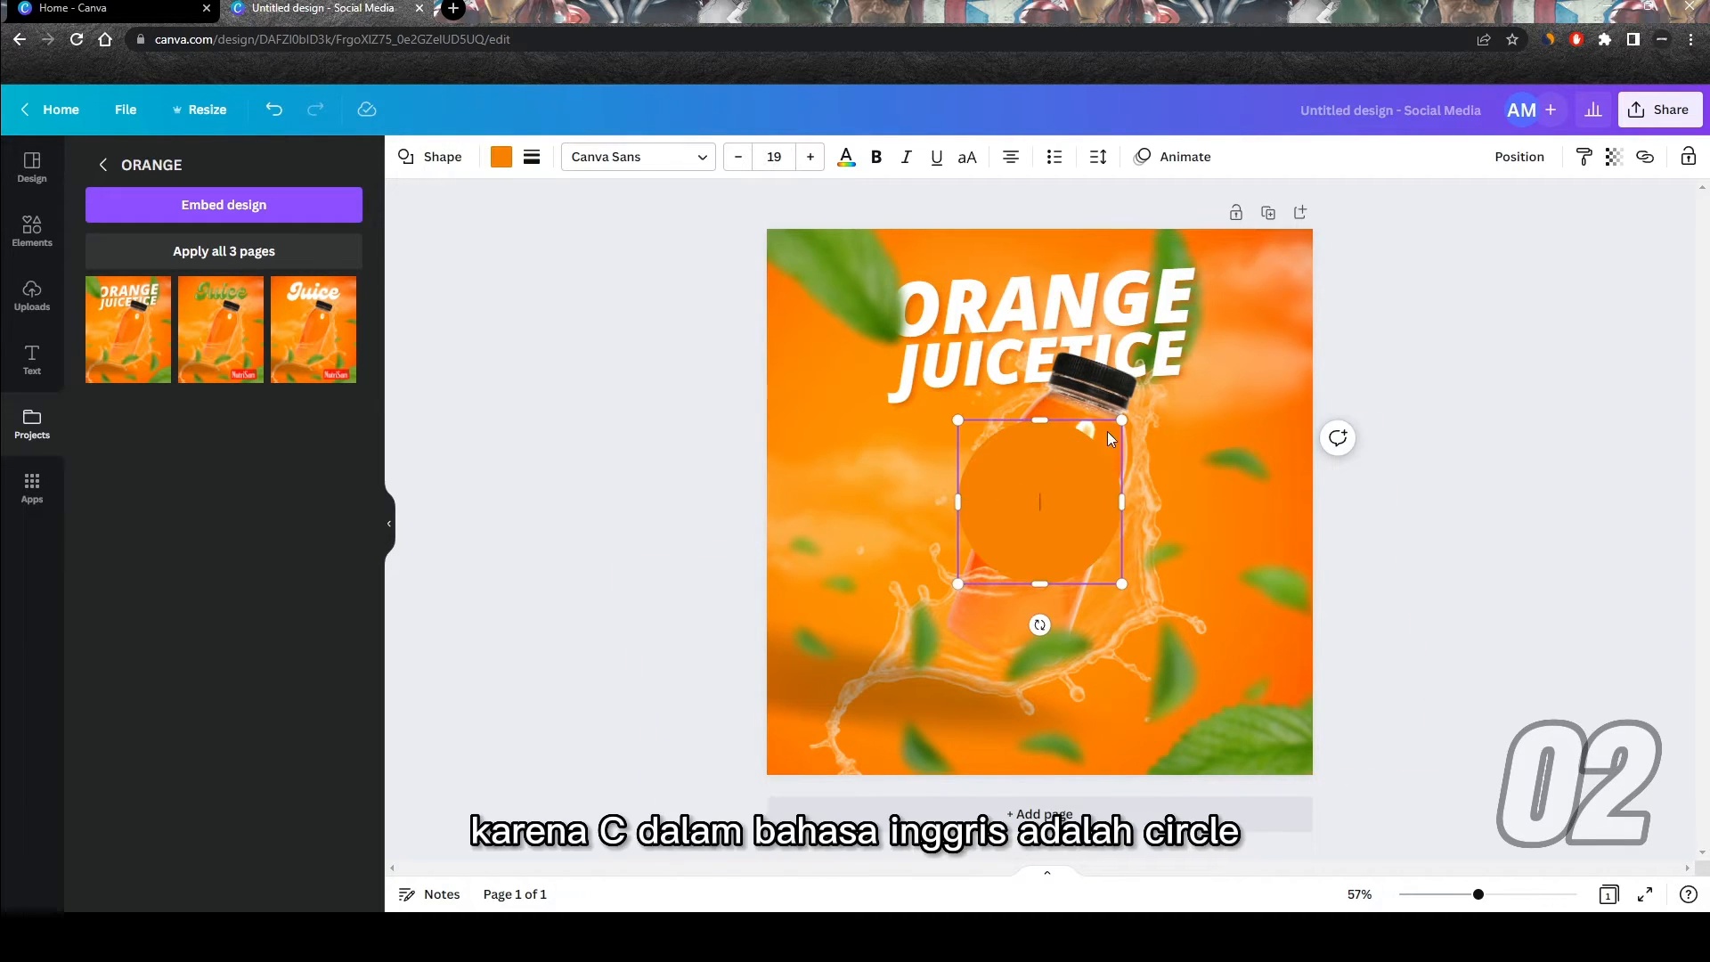
drag(1144, 401, 1196, 345)
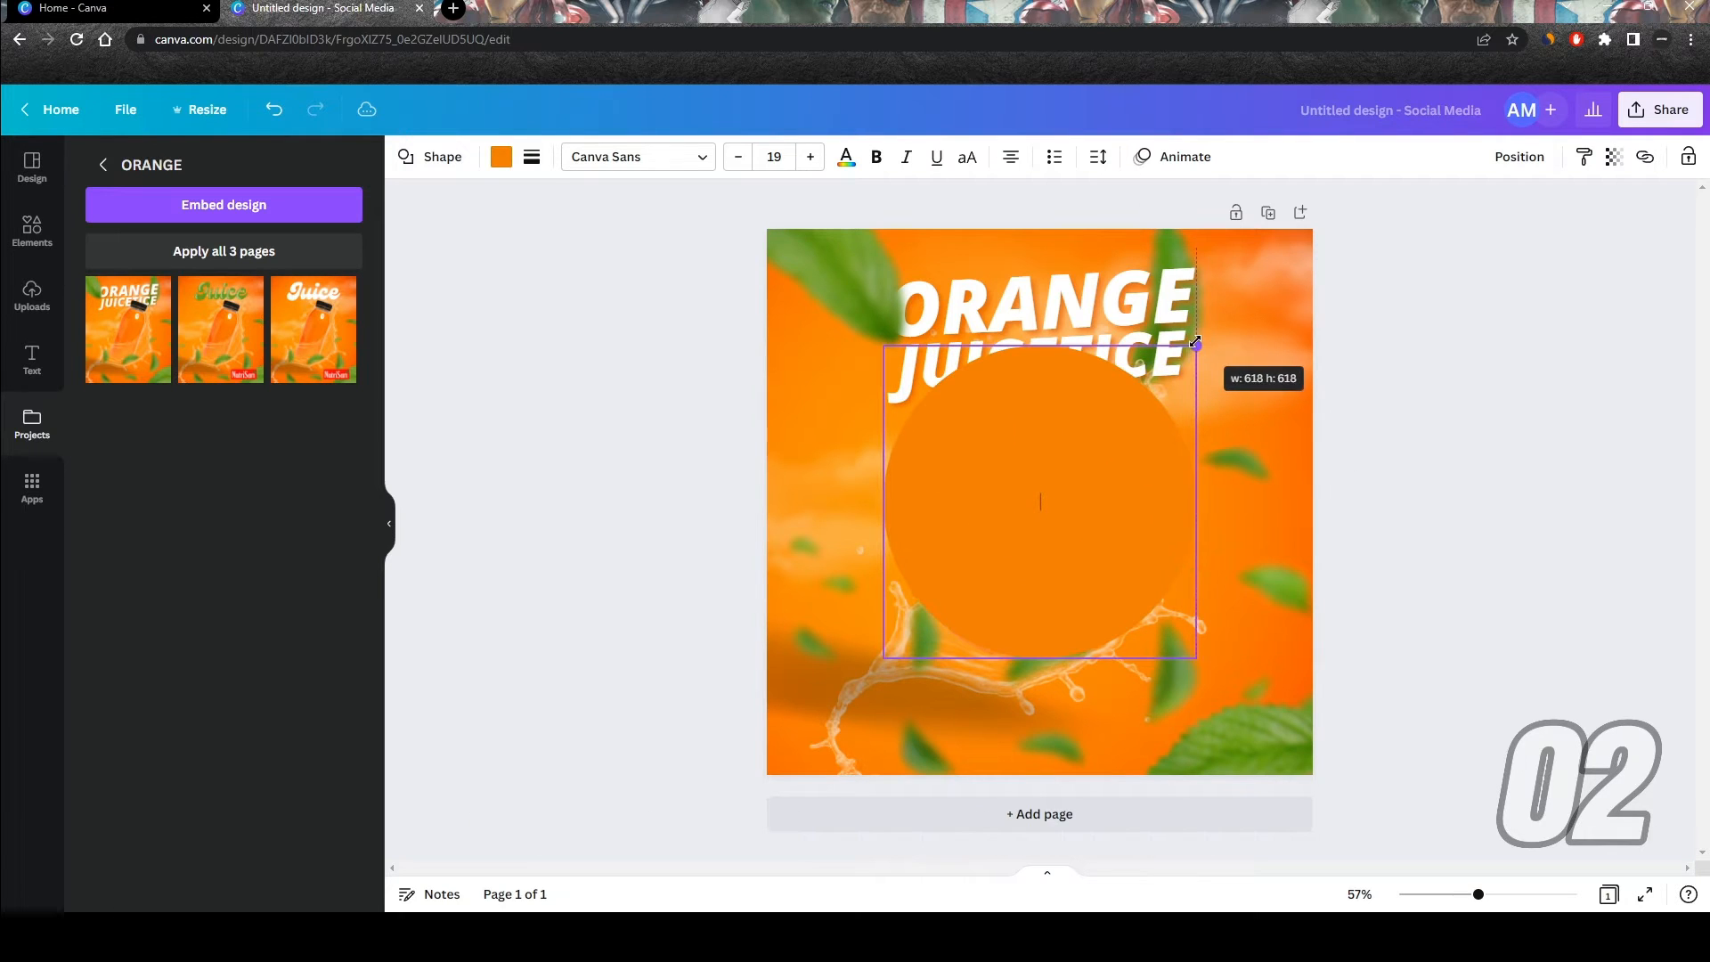
click(501, 157)
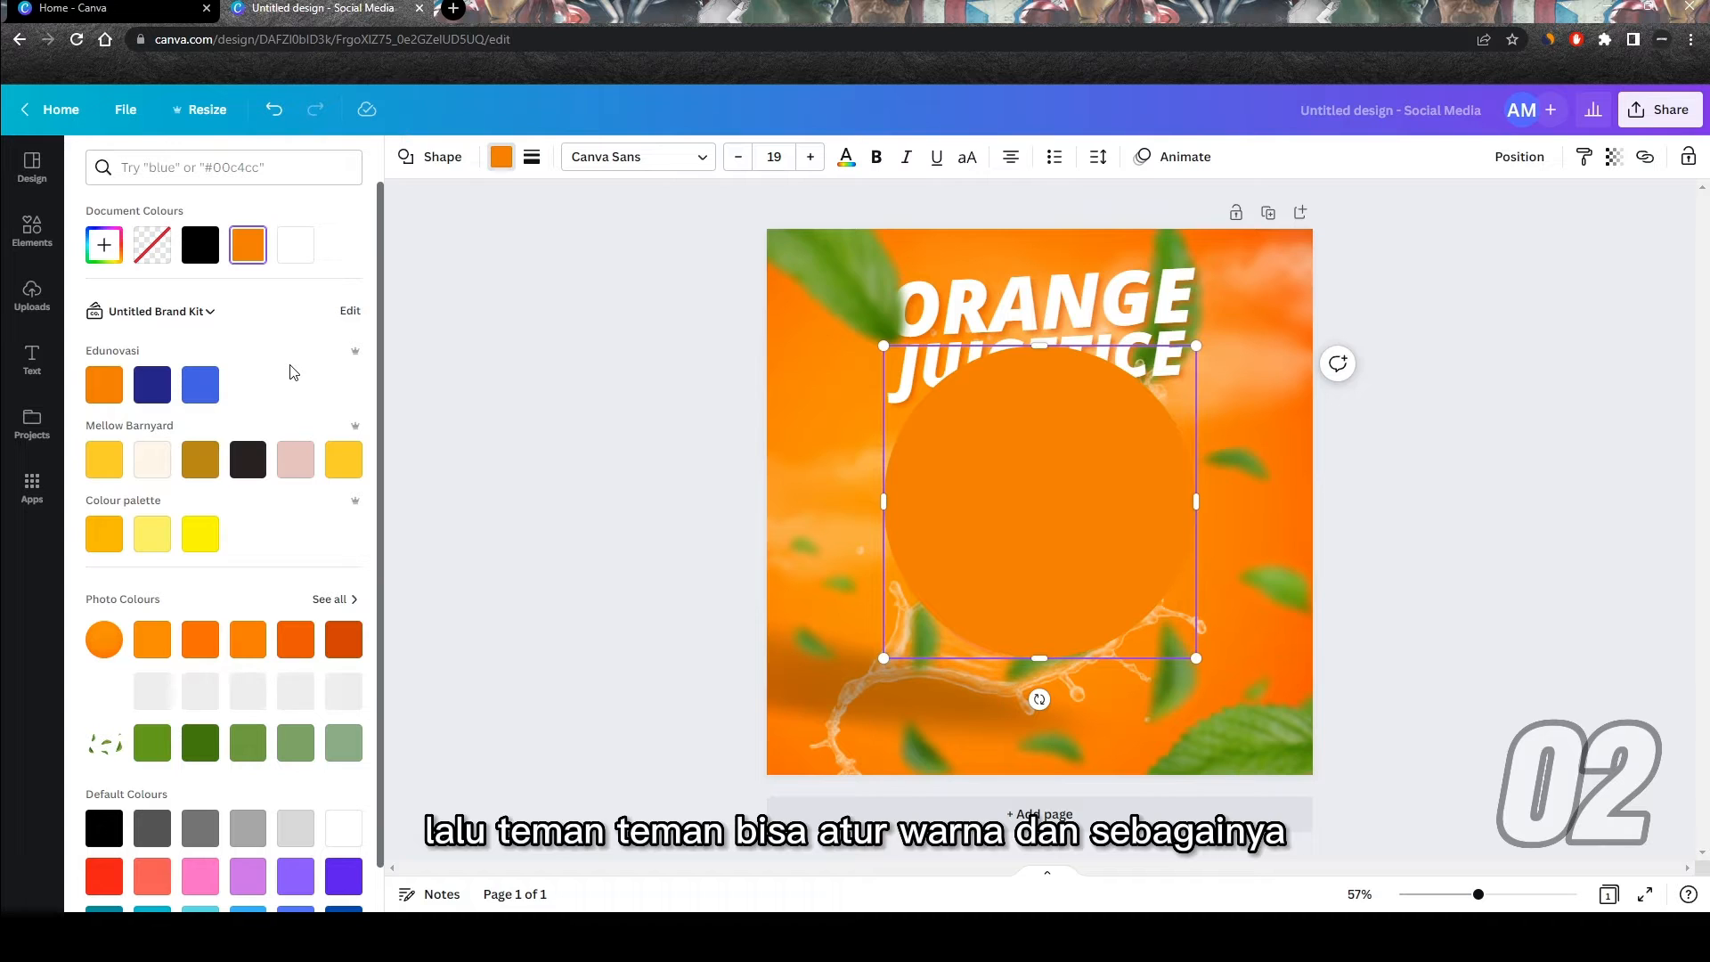
click(296, 743)
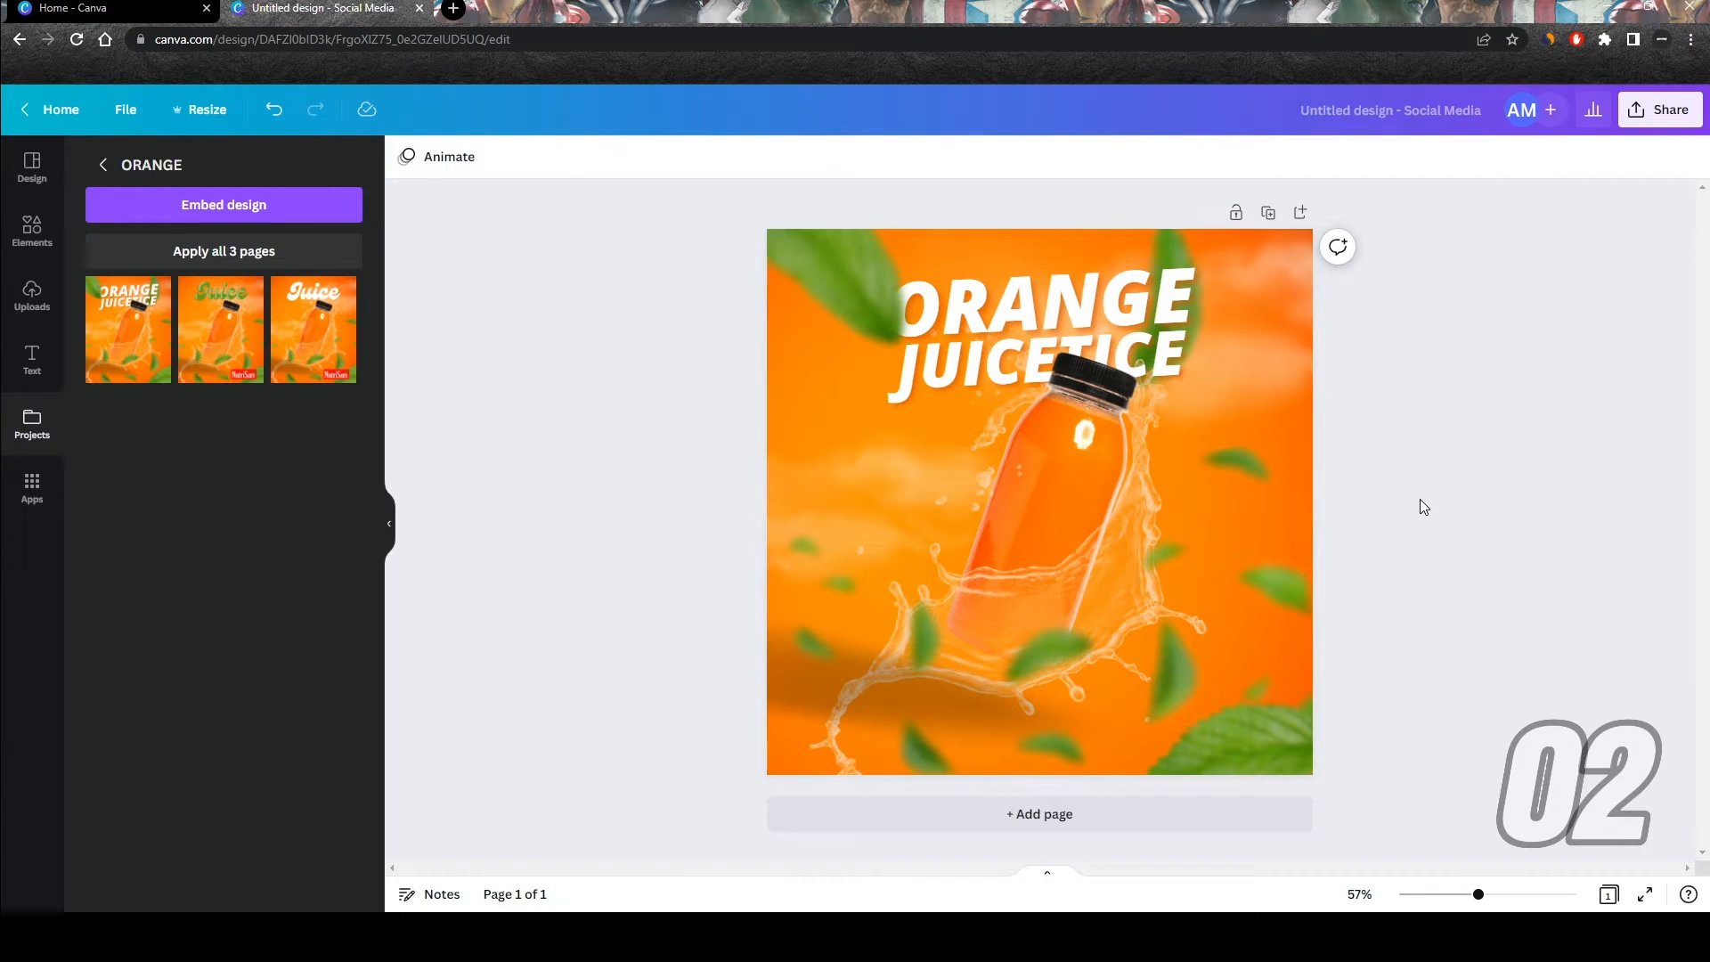
Step: Add a text box reading "Tulisan", and try out a line and delete it
key(t)
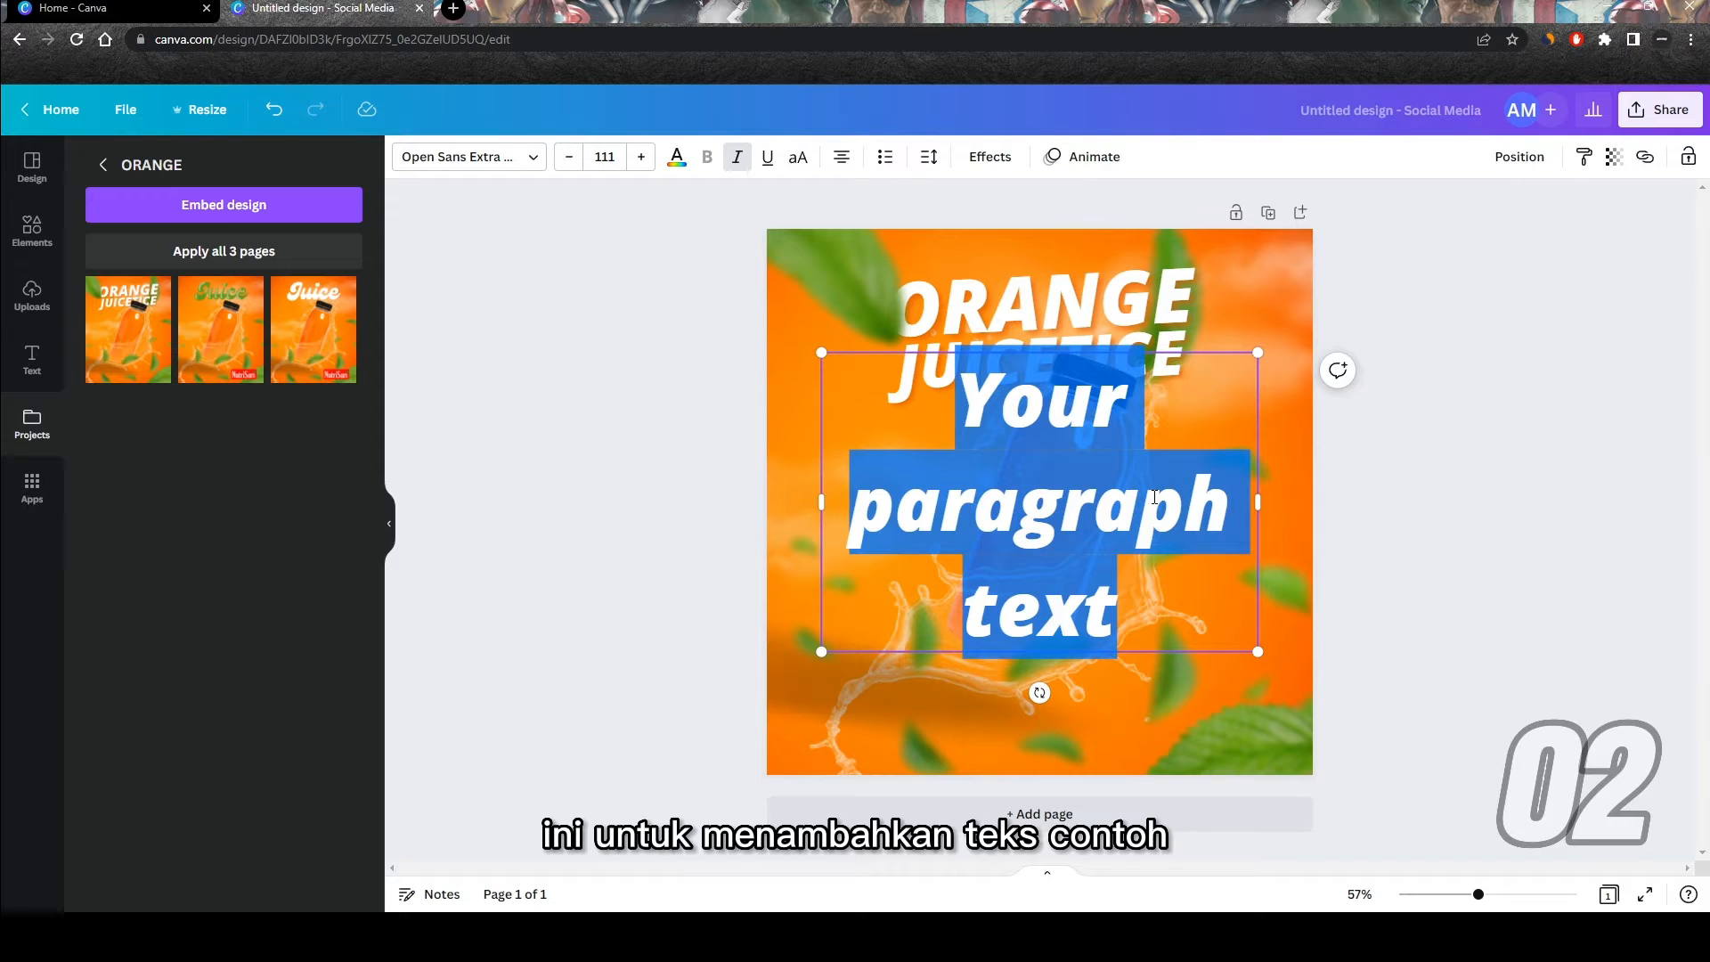
text(Tulisan)
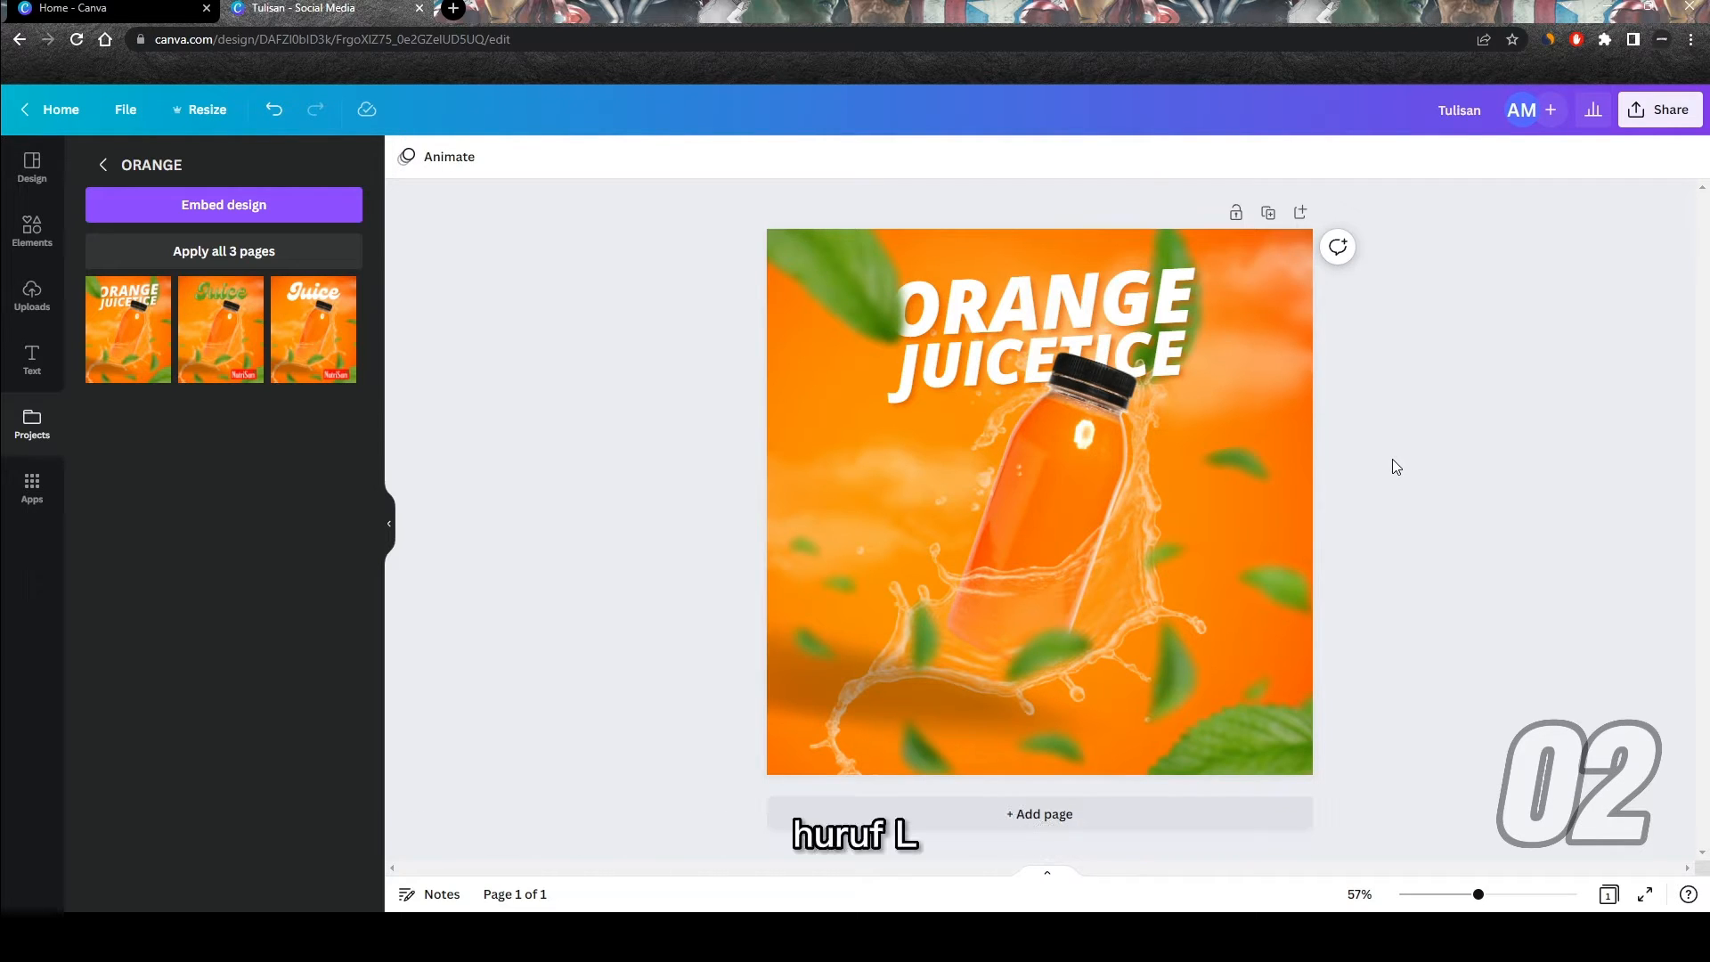
key(l)
key(Delete)
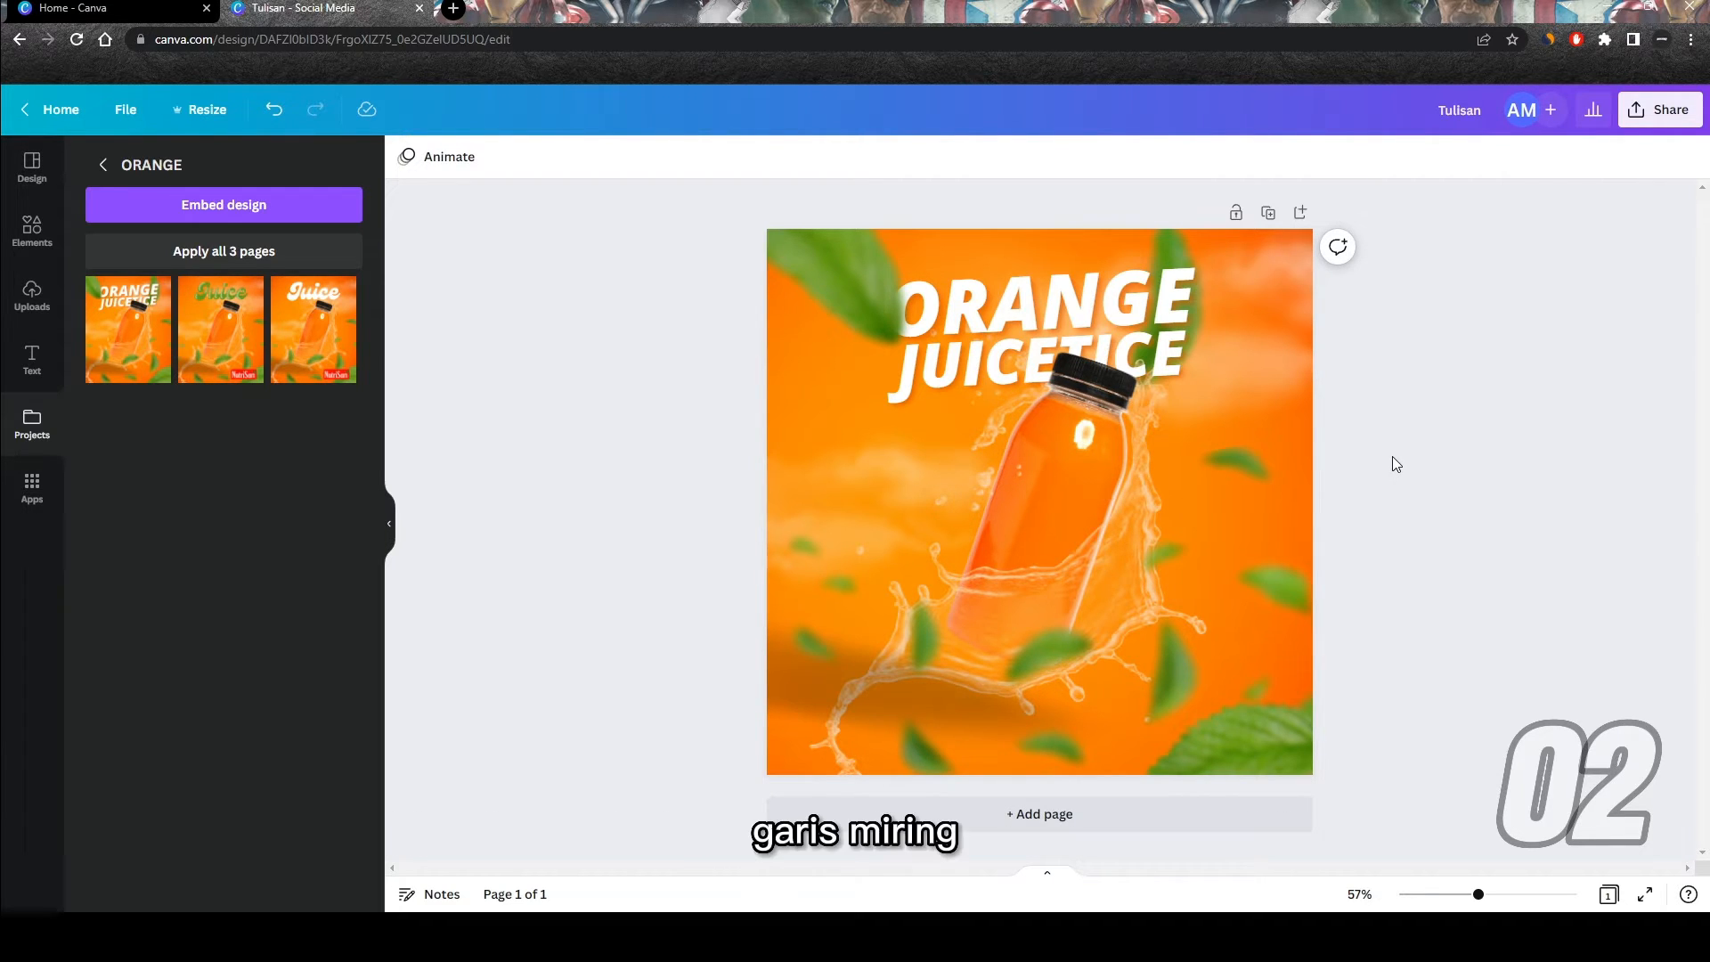
Step: Search the quick-insert list for "daun" photos and insert the large green split-leaf image on the page
key(slash)
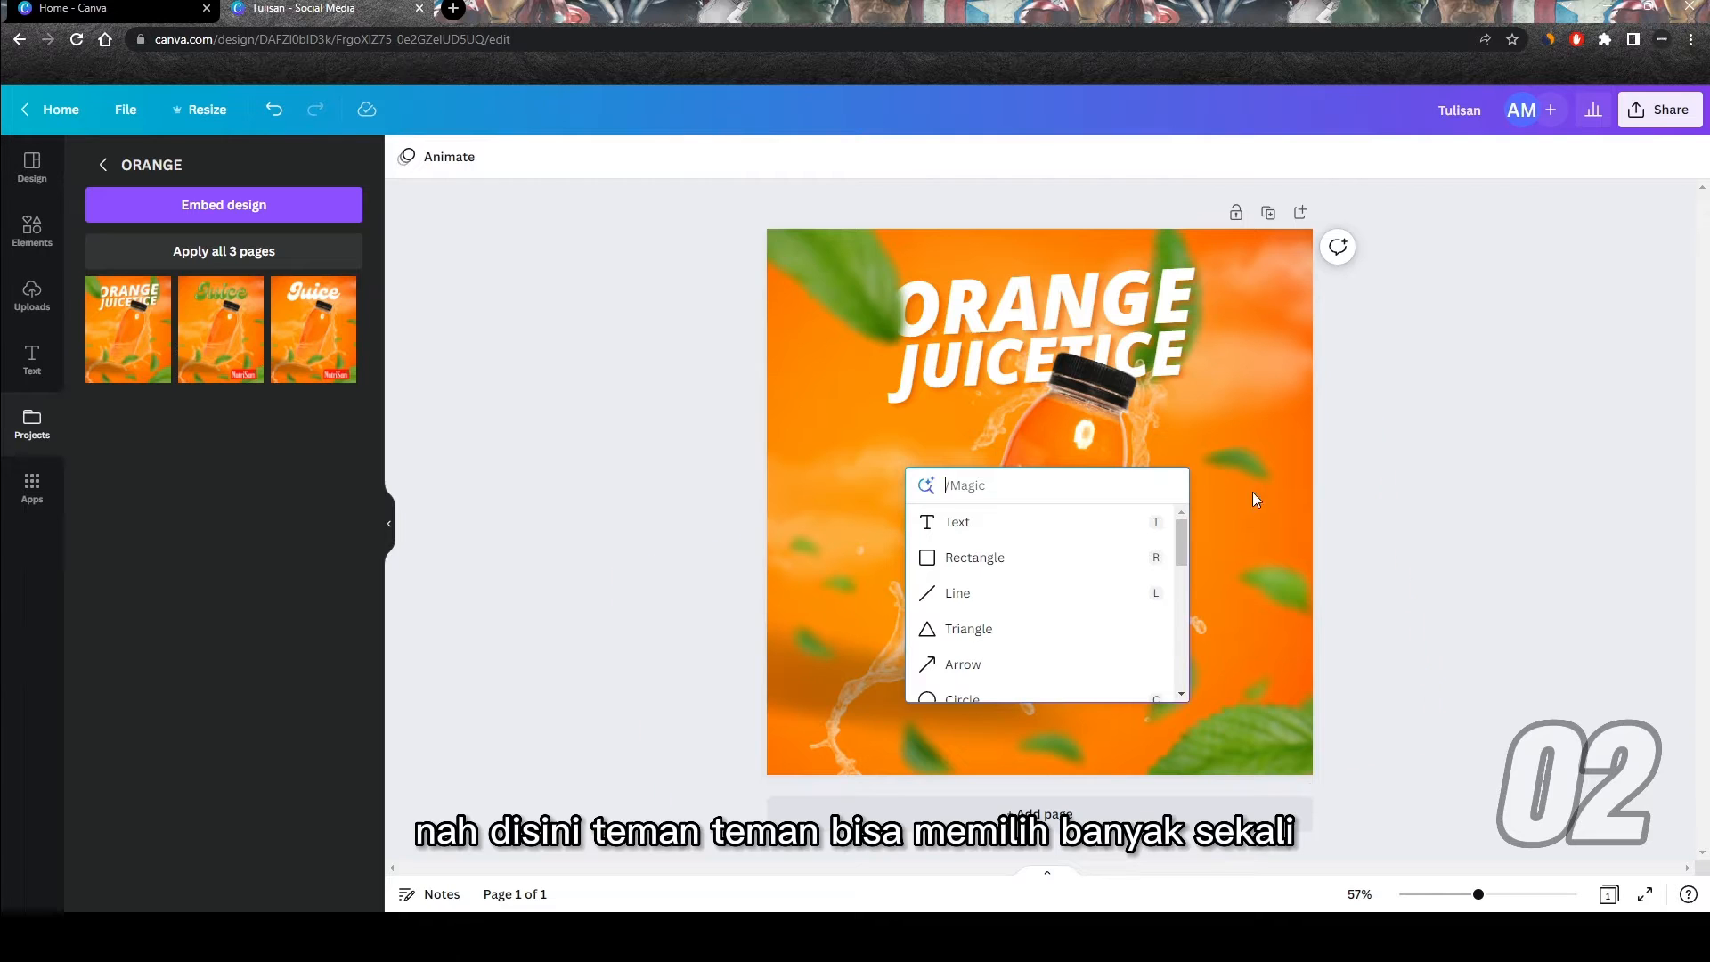
scroll(1052, 554, down, 2)
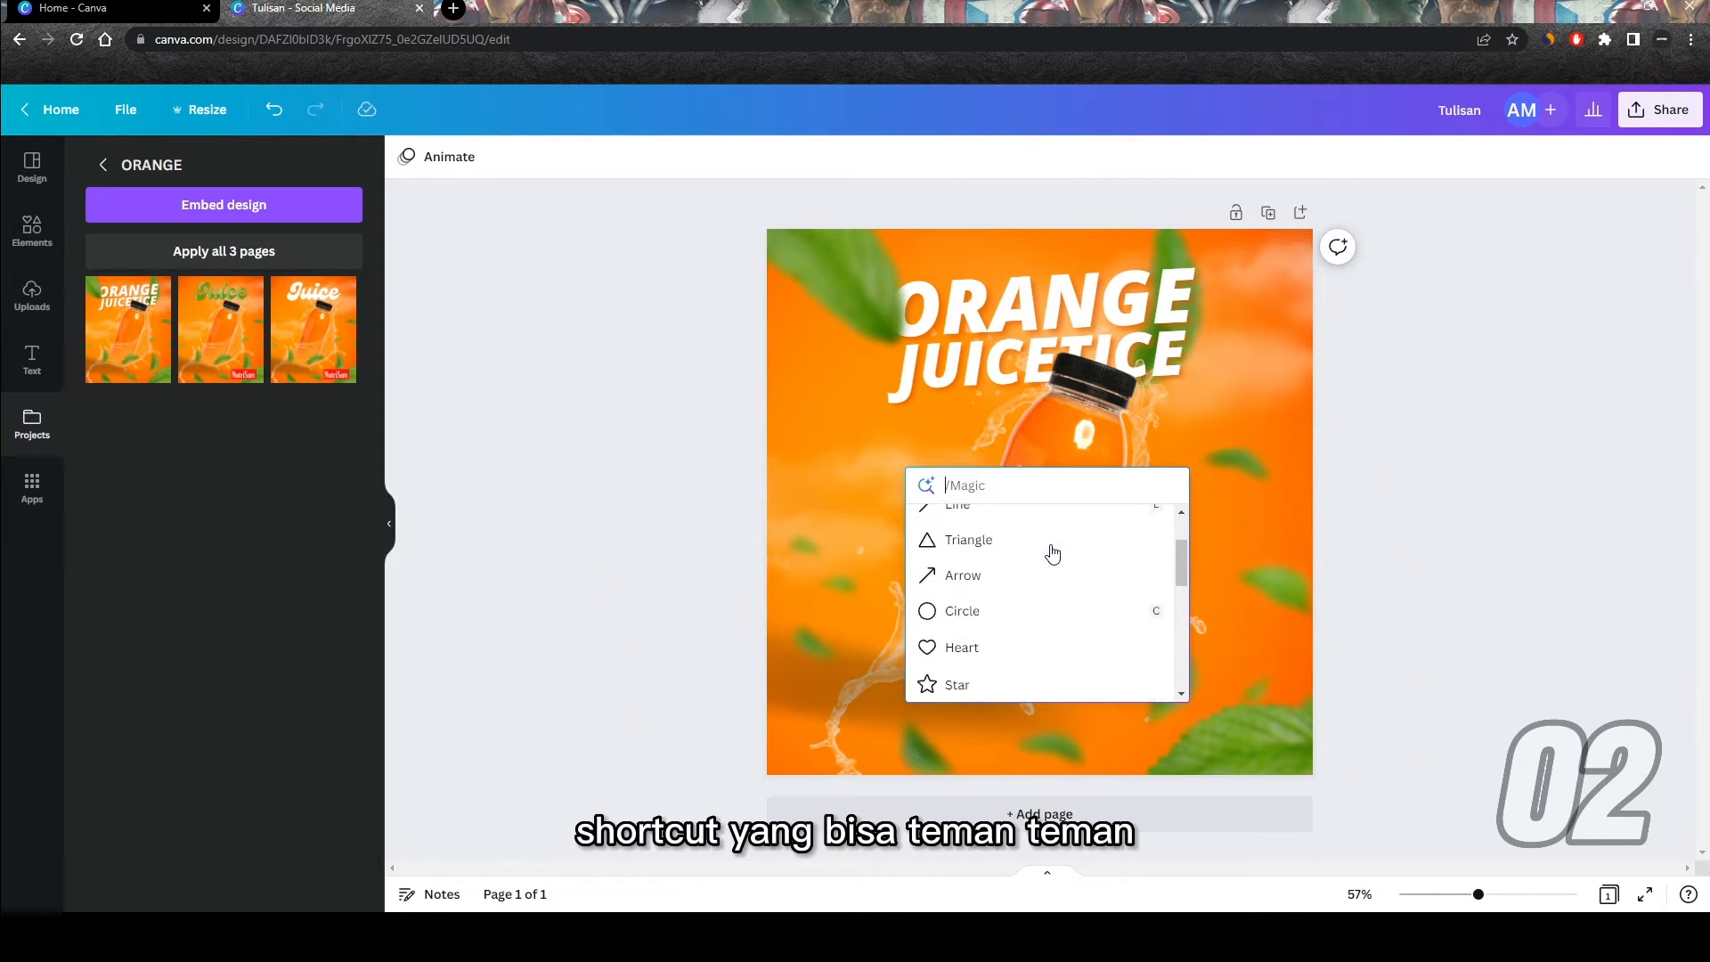
scroll(1053, 554, down, 4)
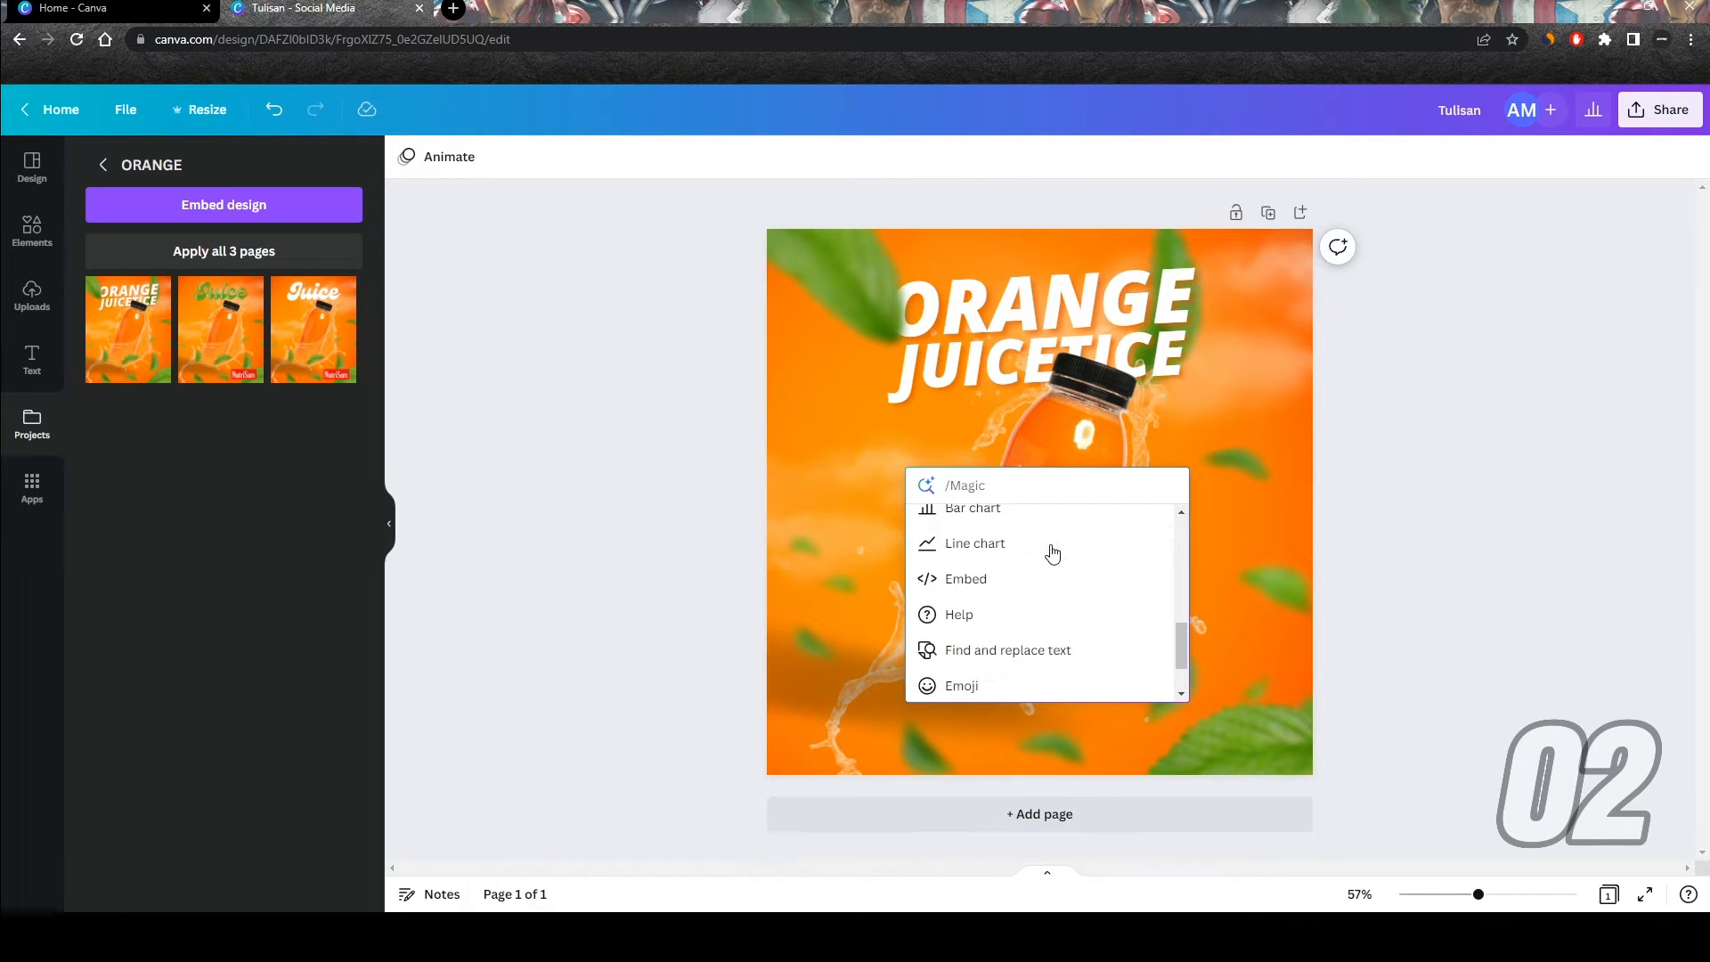
scroll(1052, 554, up, 7)
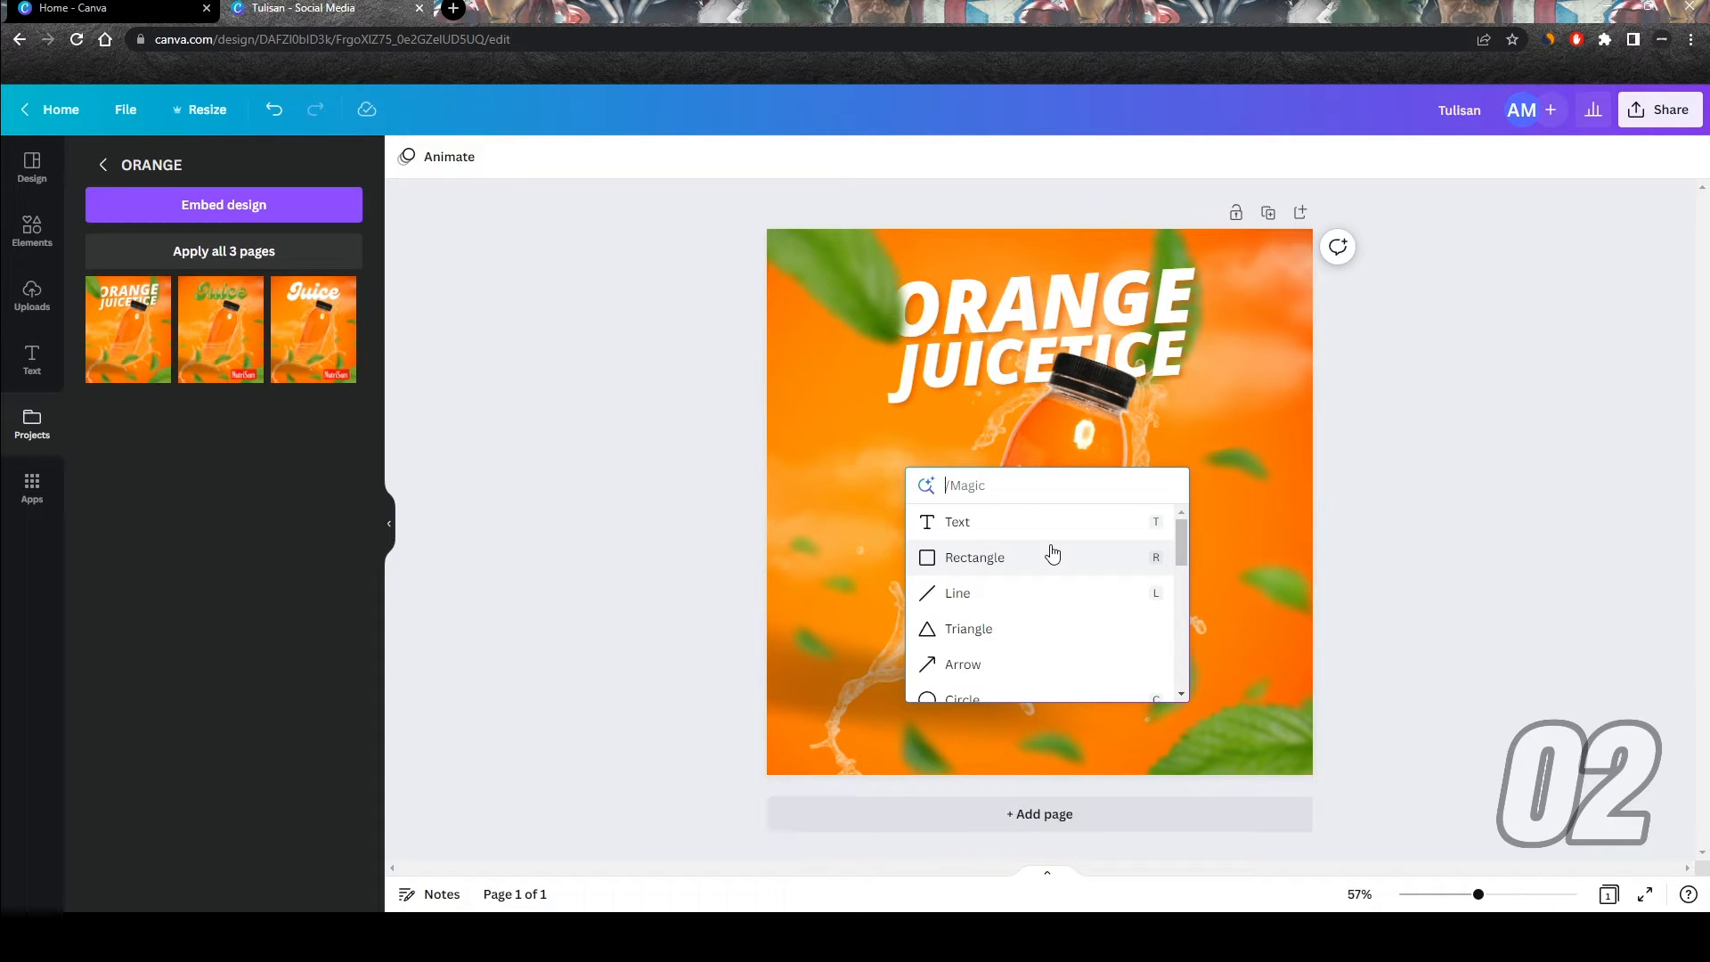
text(daun)
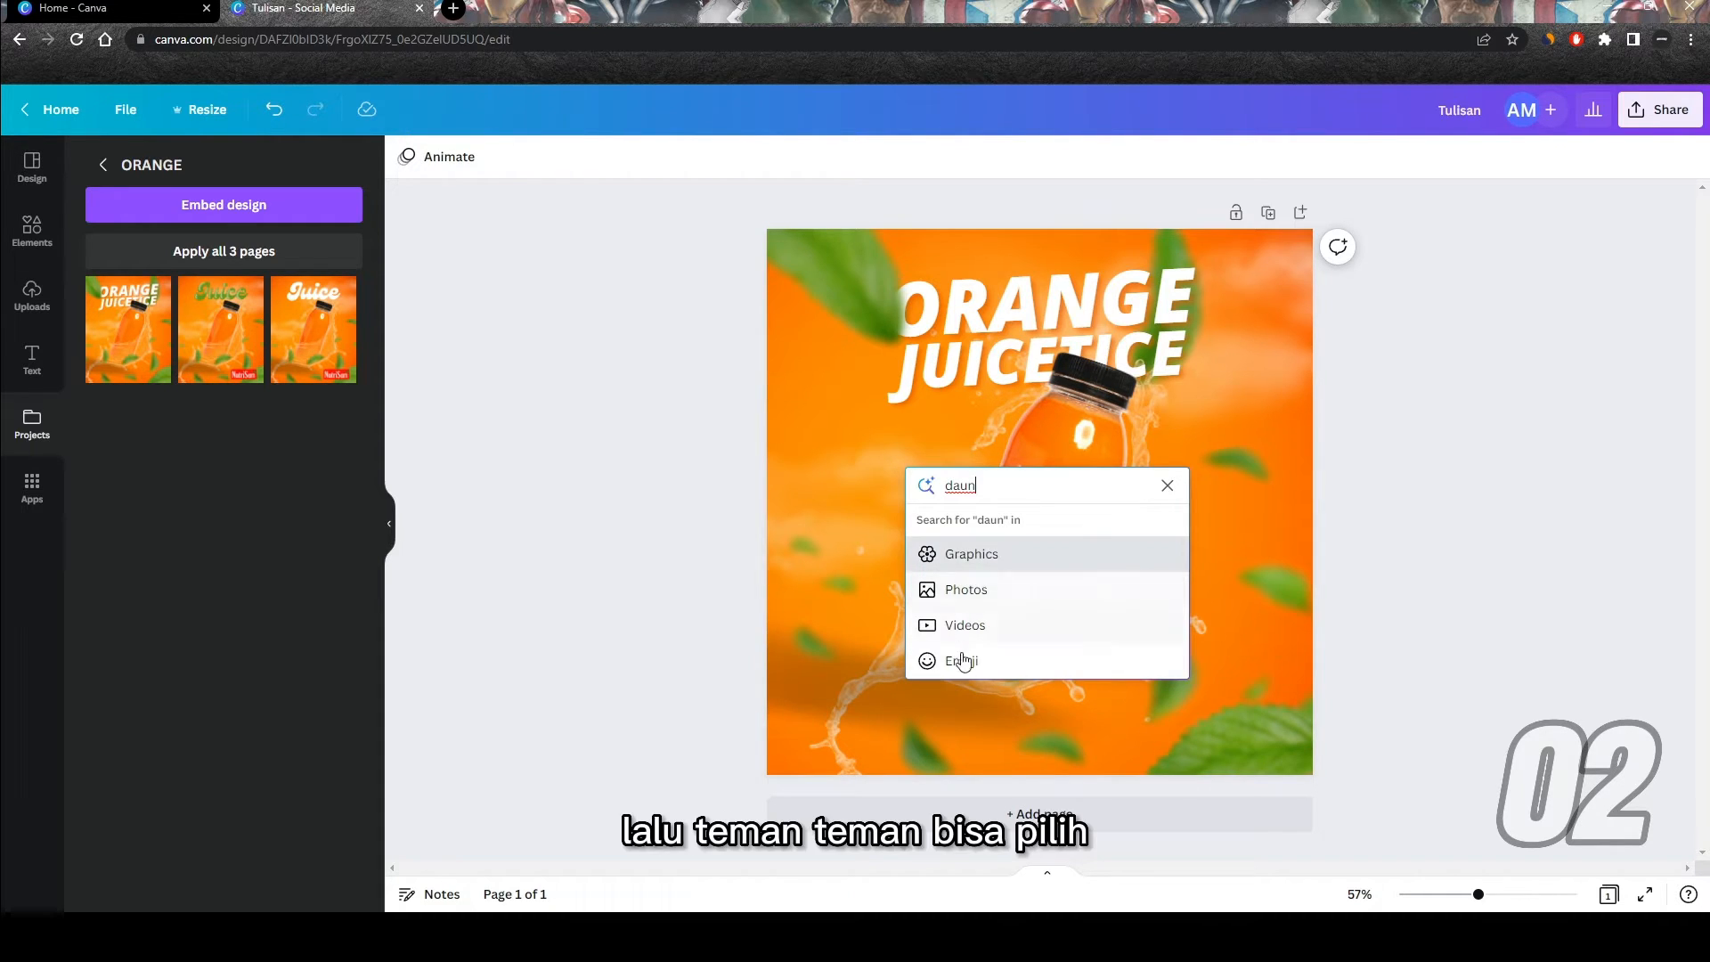
click(1002, 593)
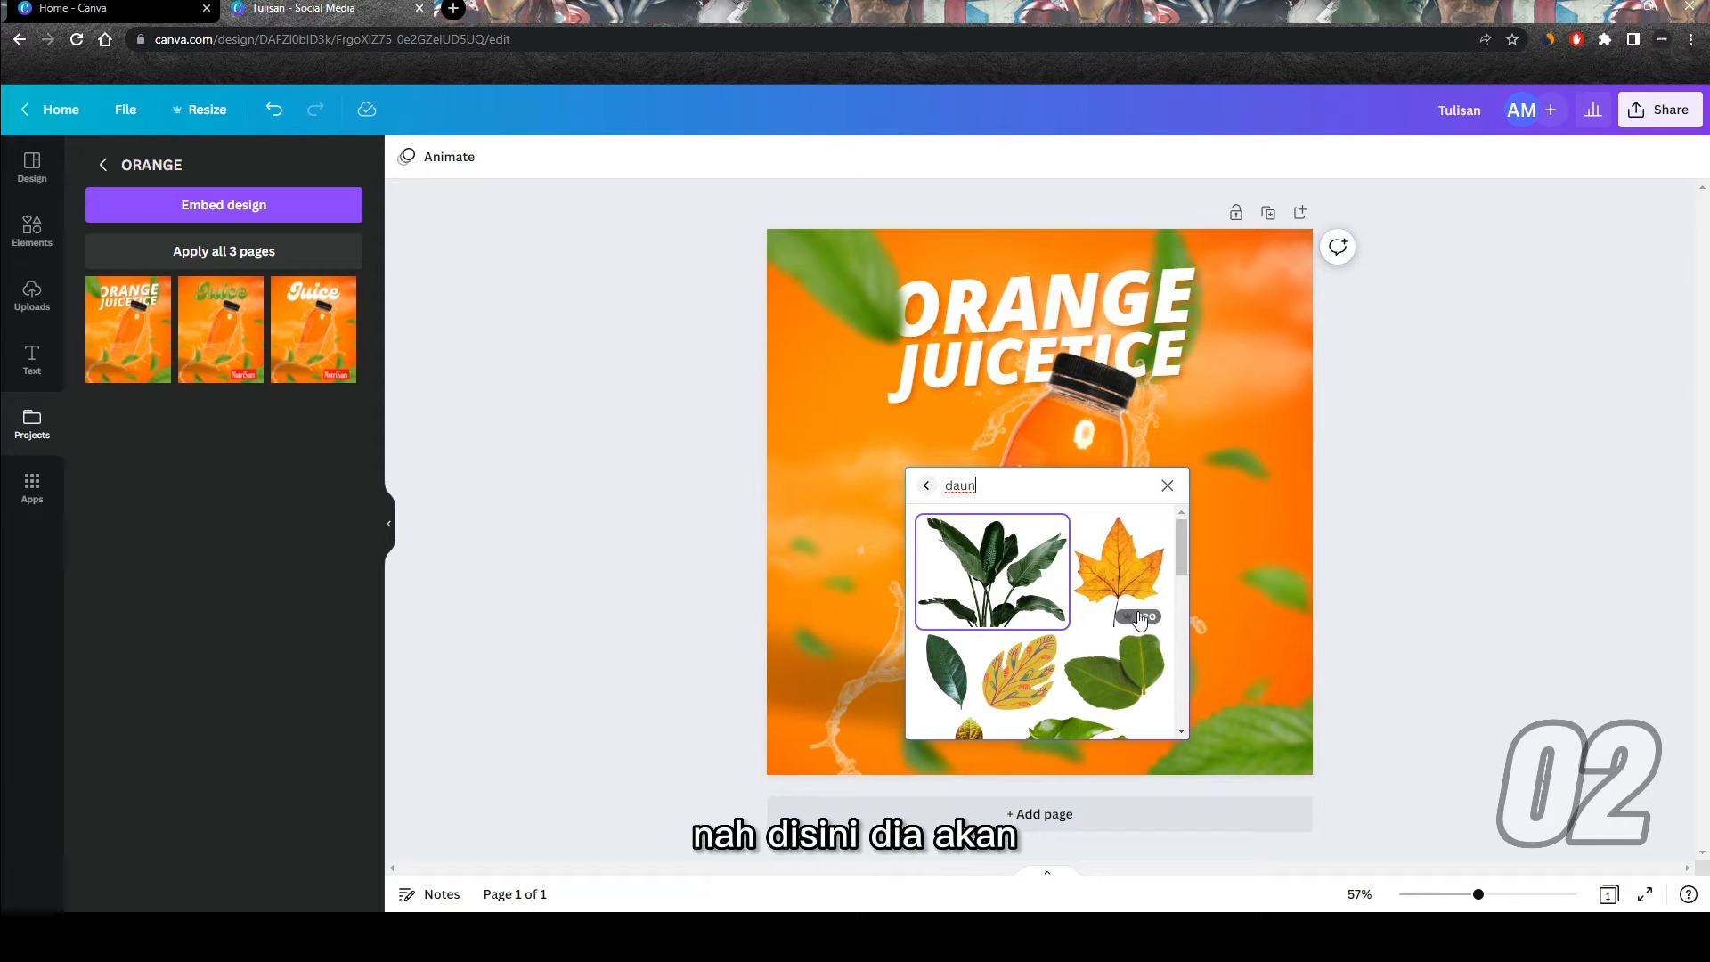
scroll(999, 628, down, 2)
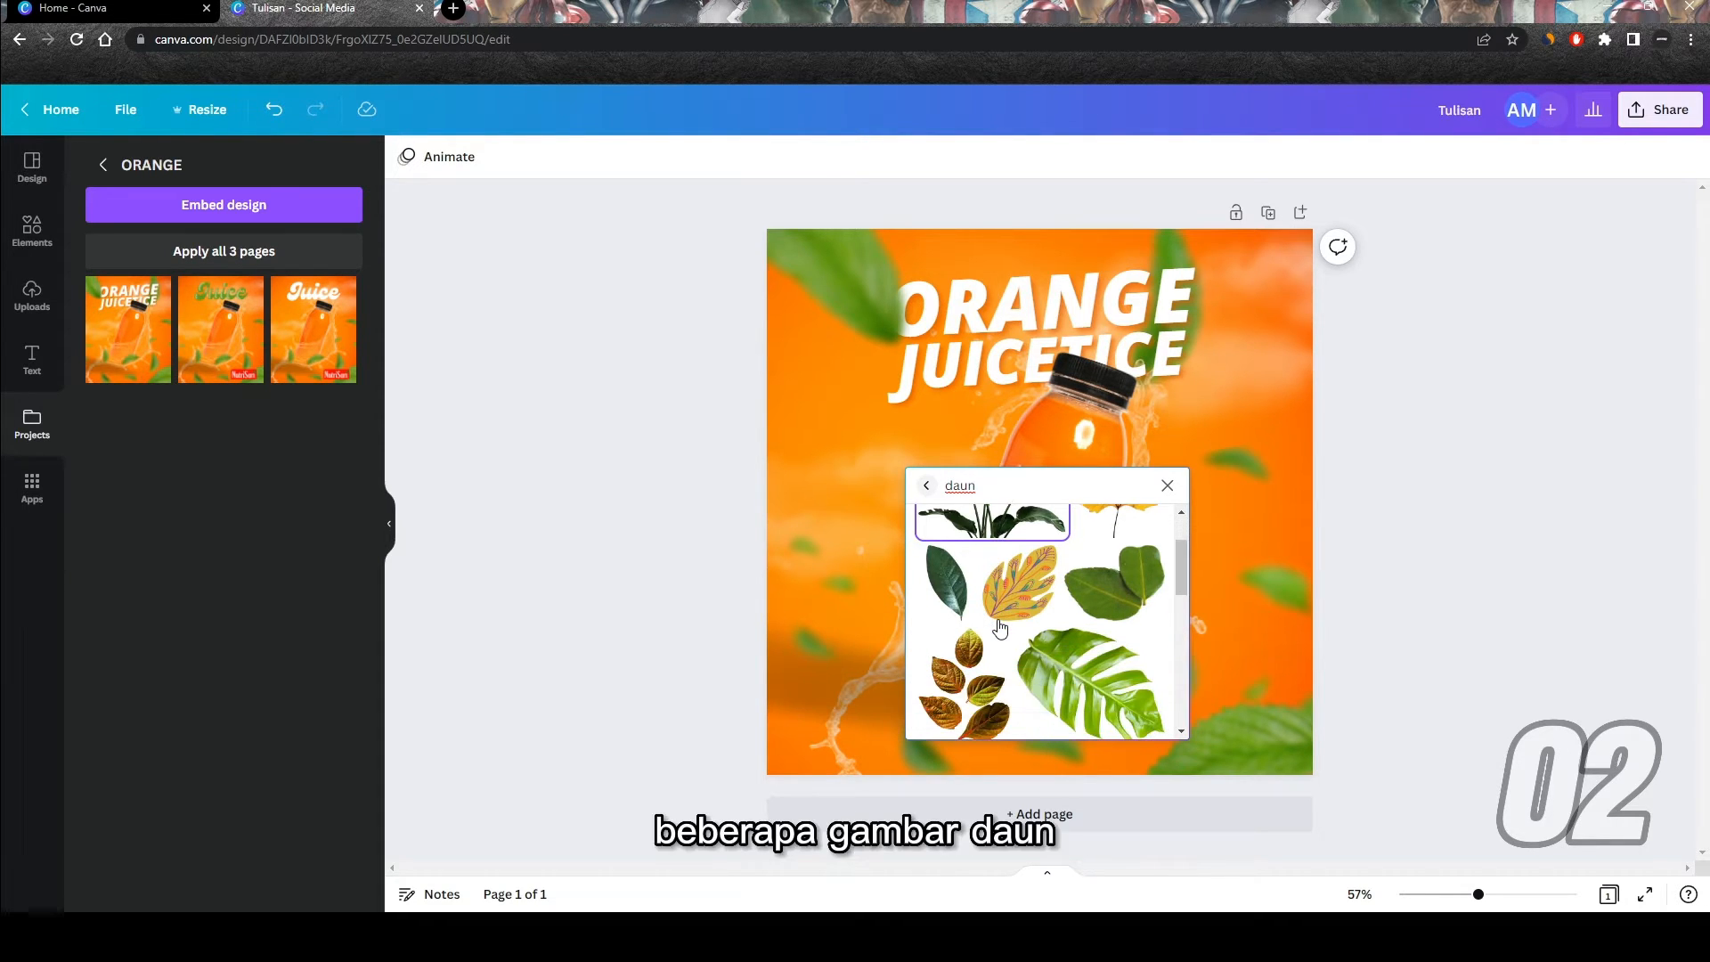
scroll(1002, 623, down, 1)
click(1080, 595)
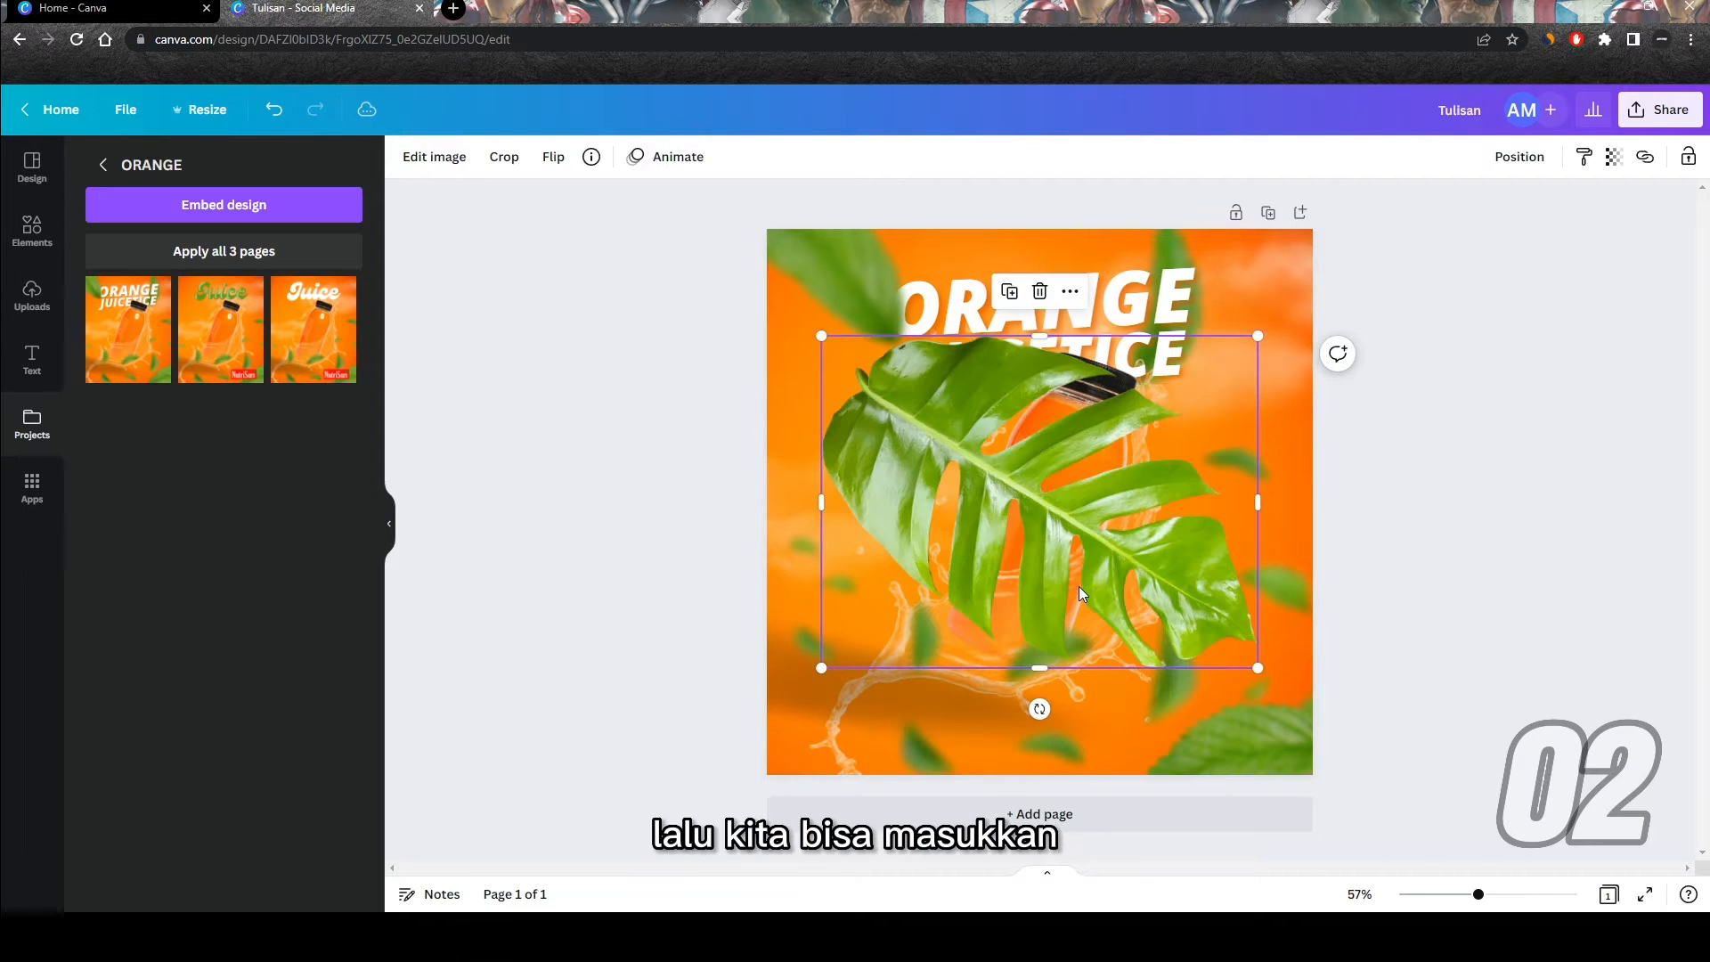
Step: Move the inserted leaf to the page's upper-left corner and shrink it to sit beside the ORANGE title
drag(1113, 566, 1029, 468)
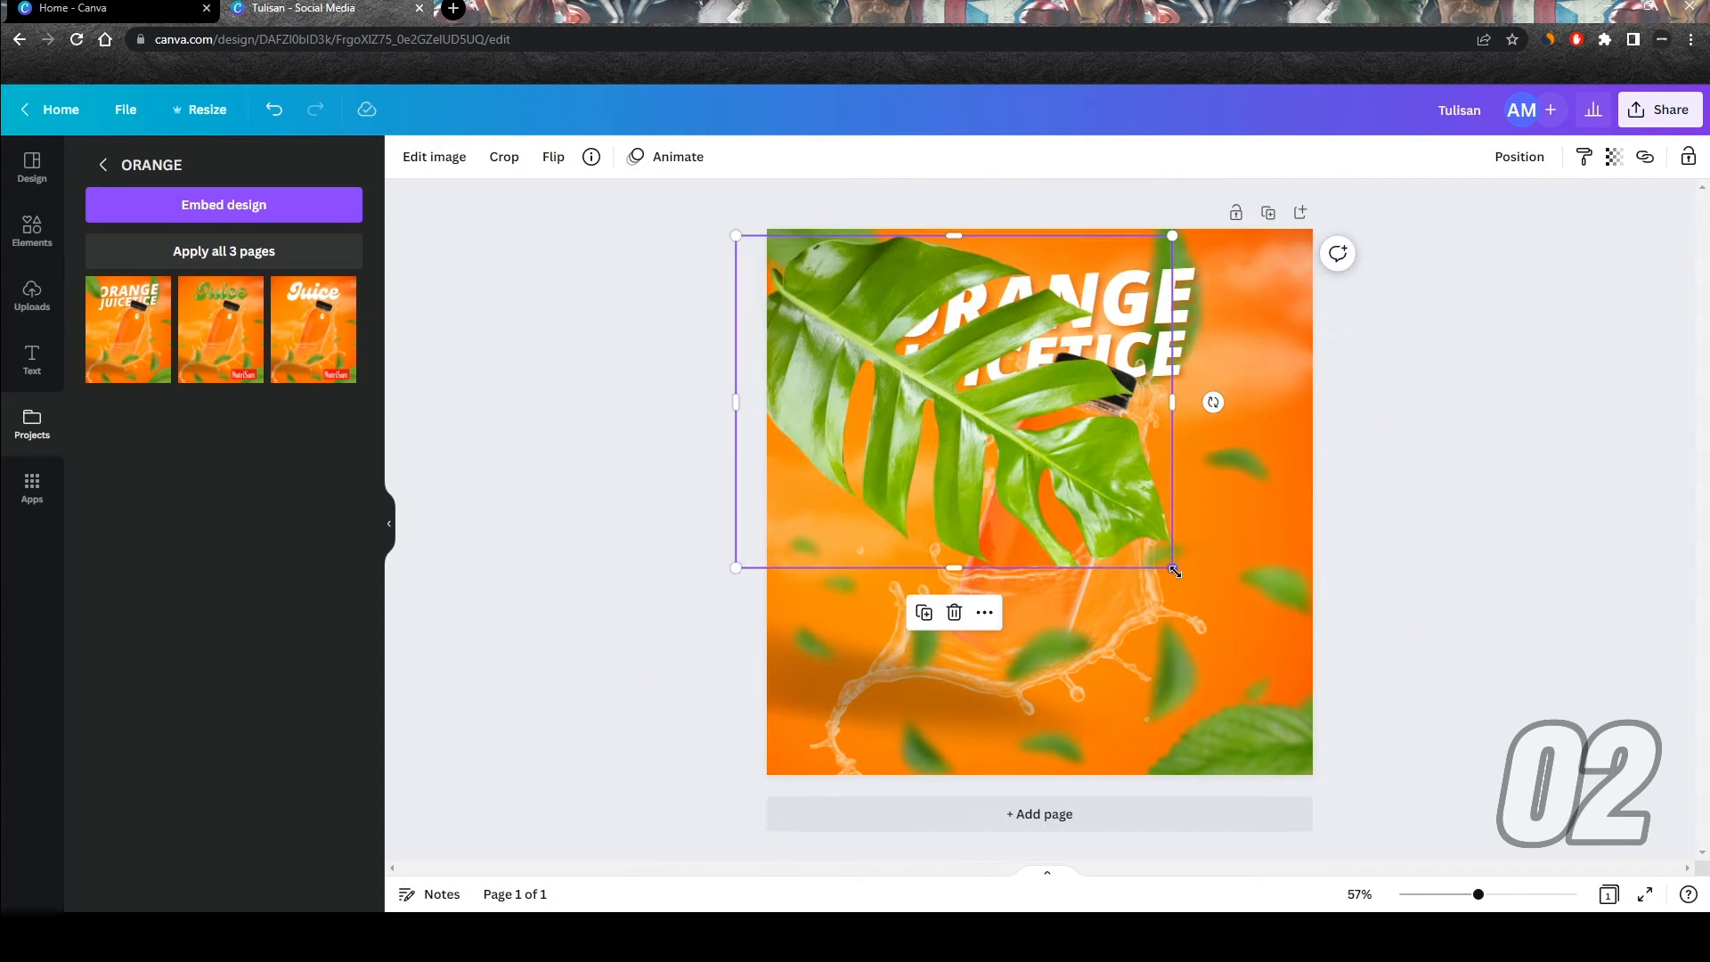
drag(1172, 567, 894, 400)
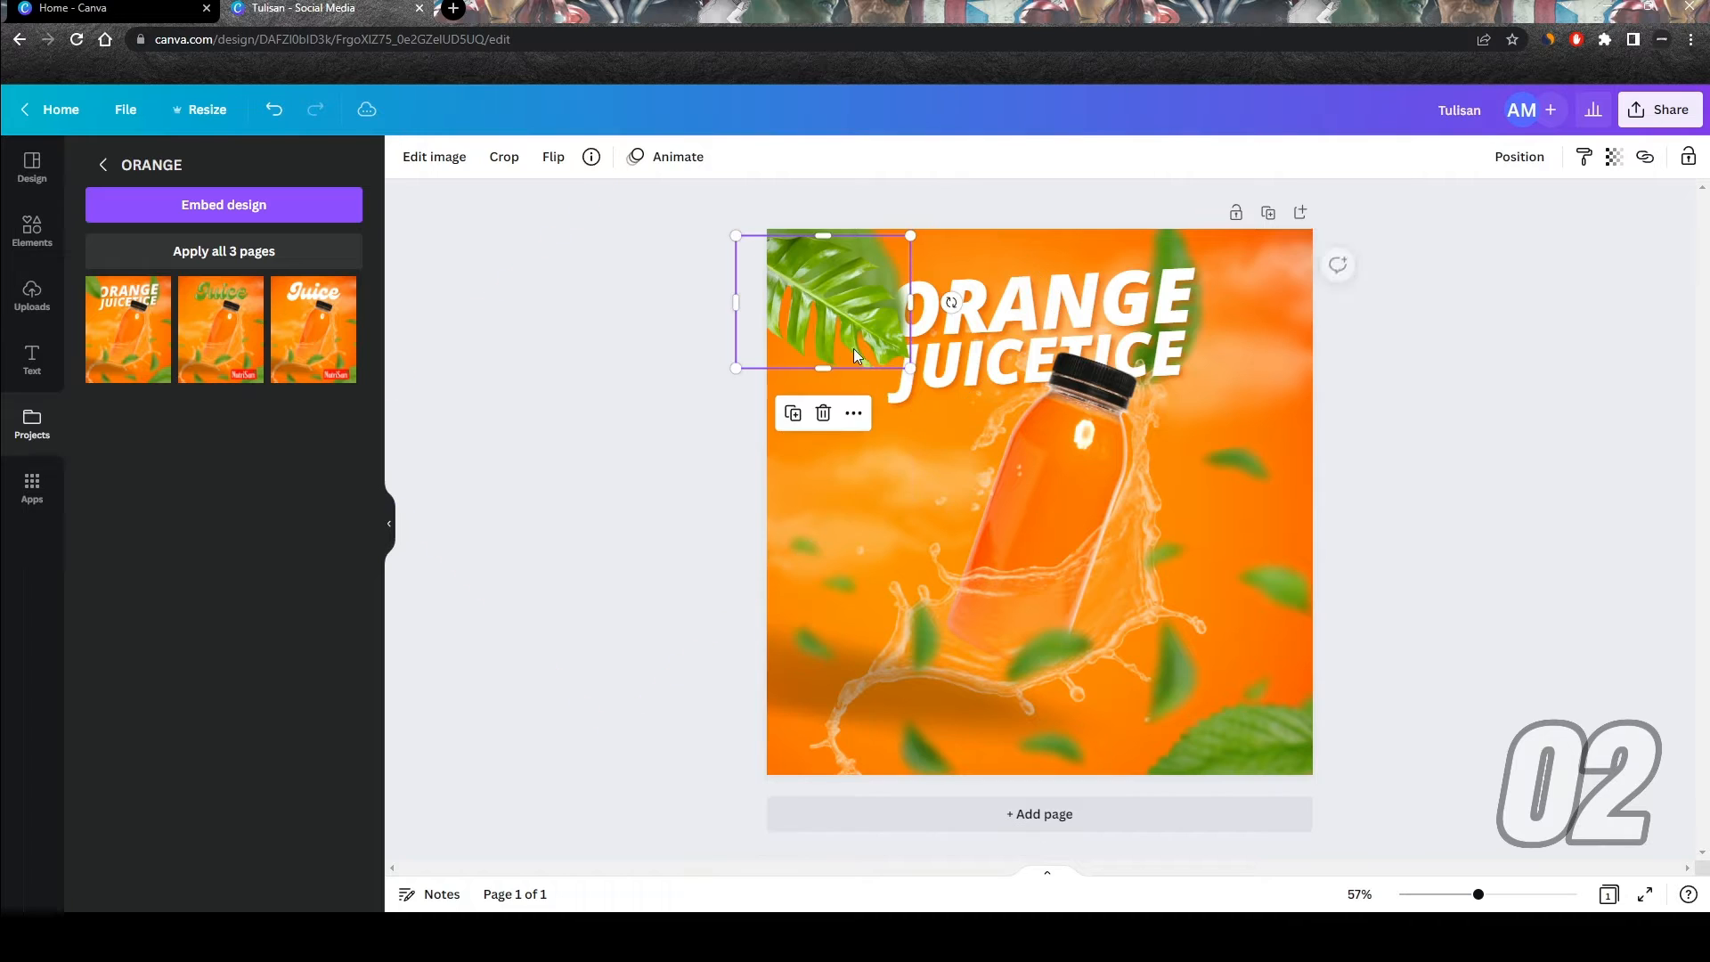
click(628, 470)
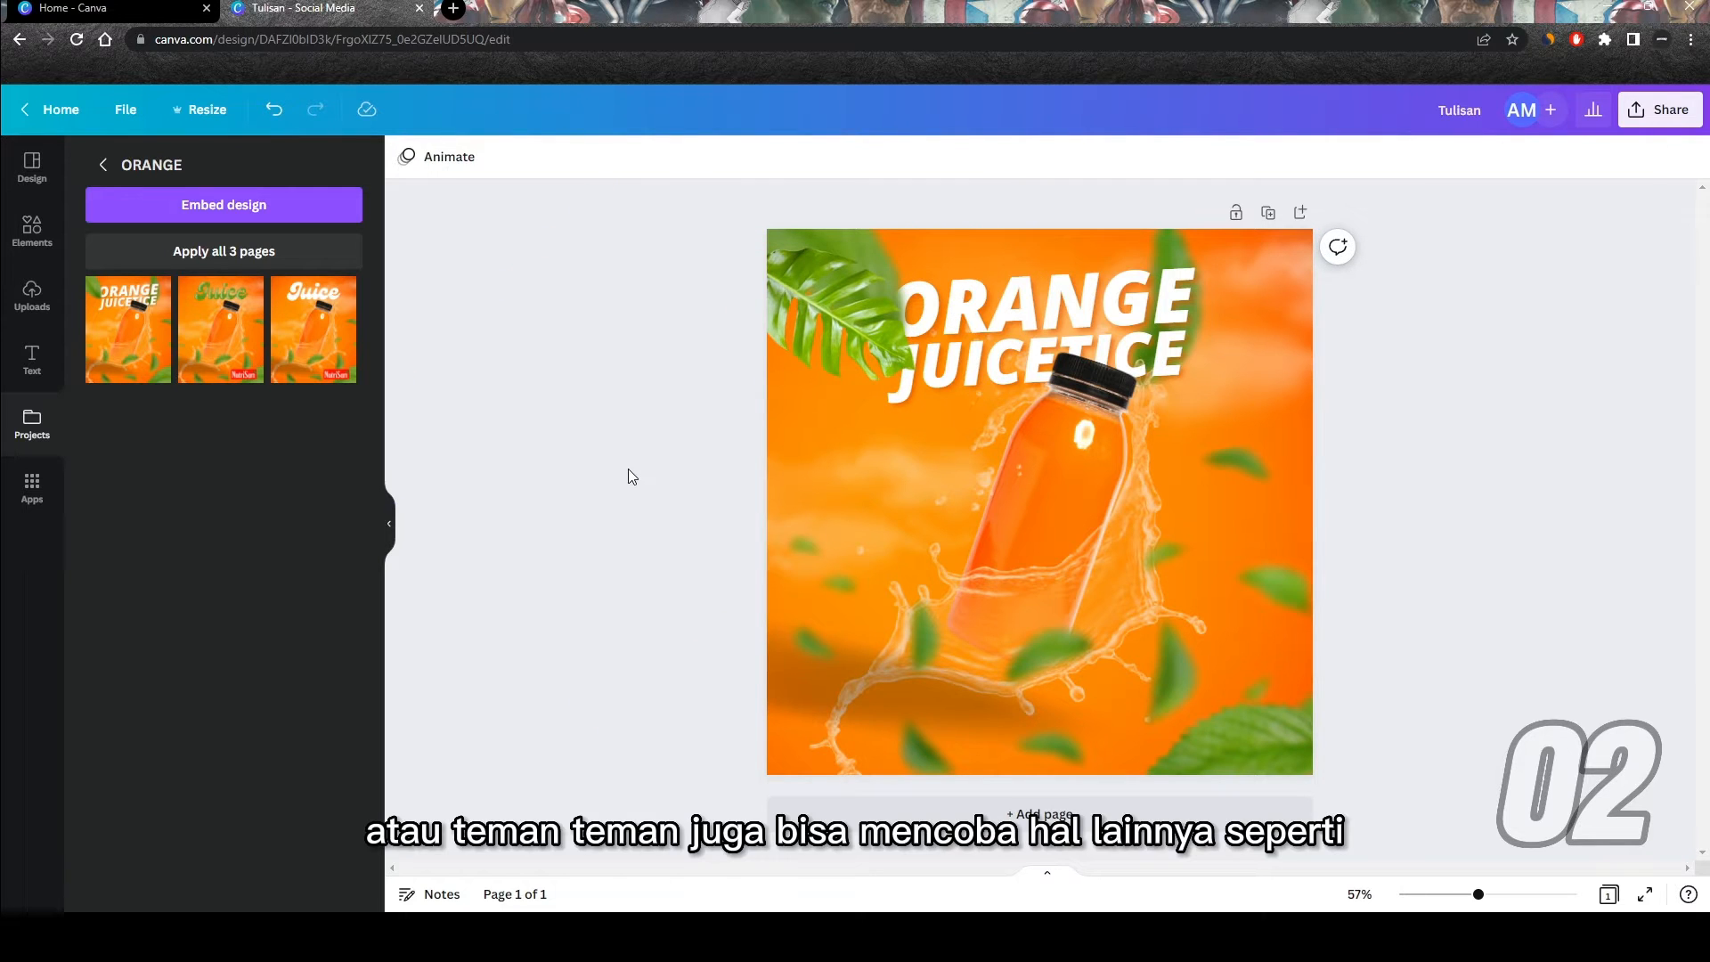
key(slash)
scroll(1091, 602, down, 2)
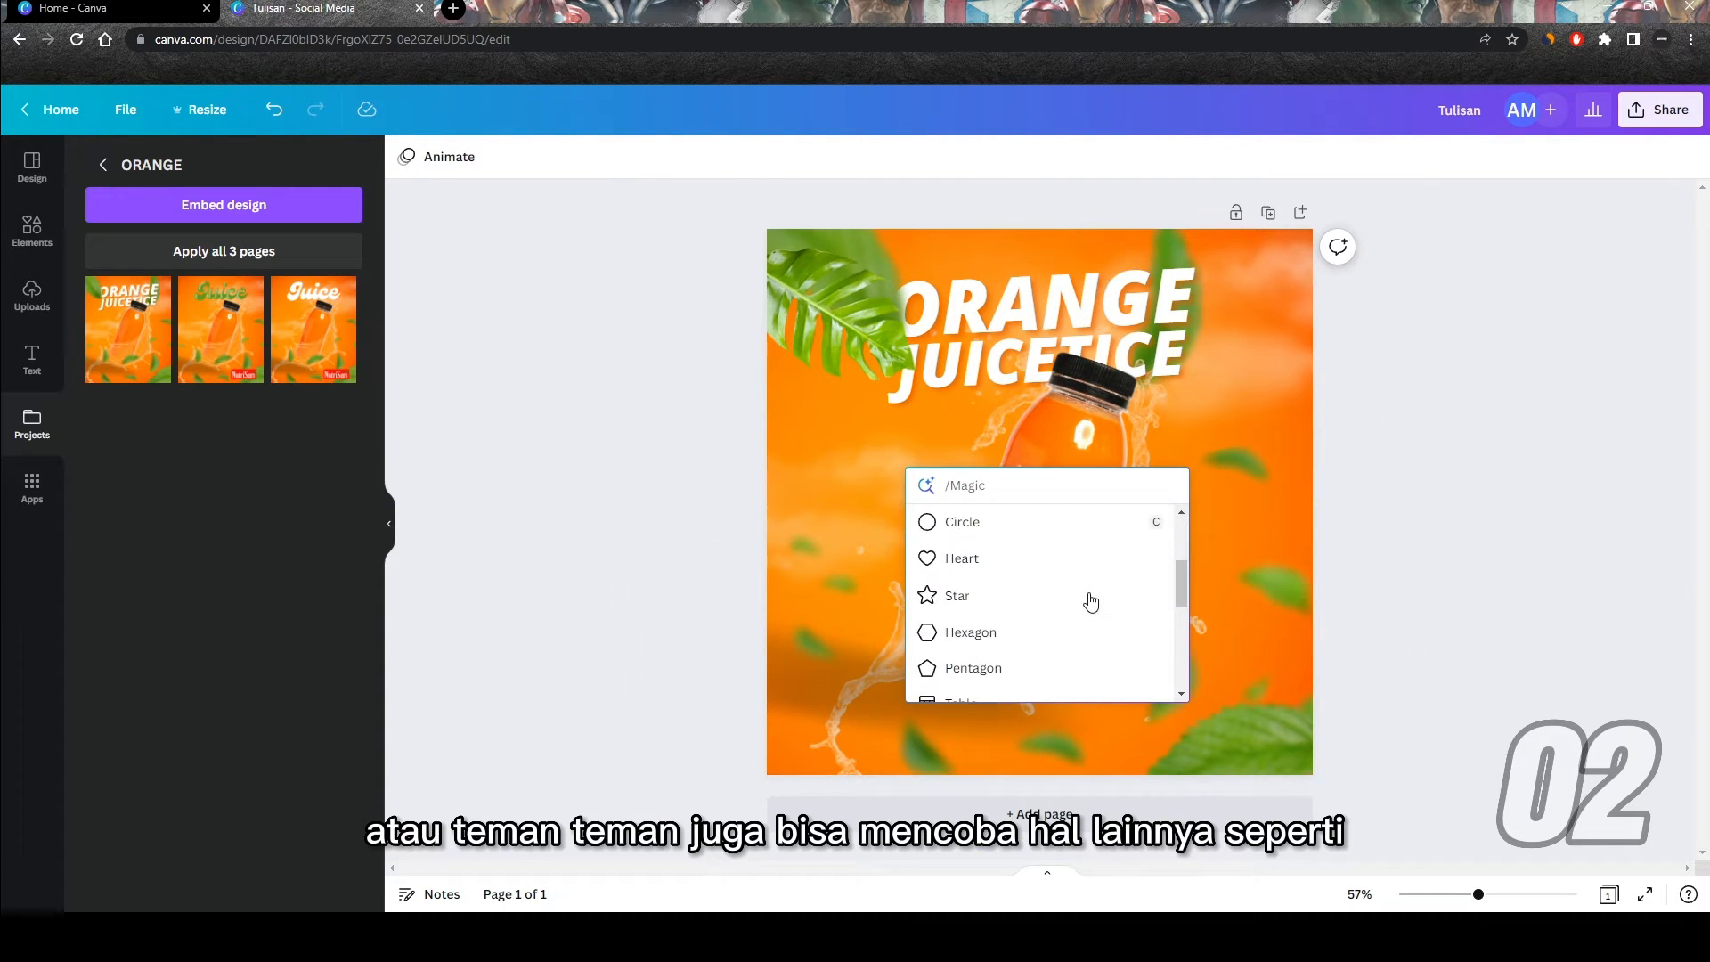
scroll(1090, 601, down, 2)
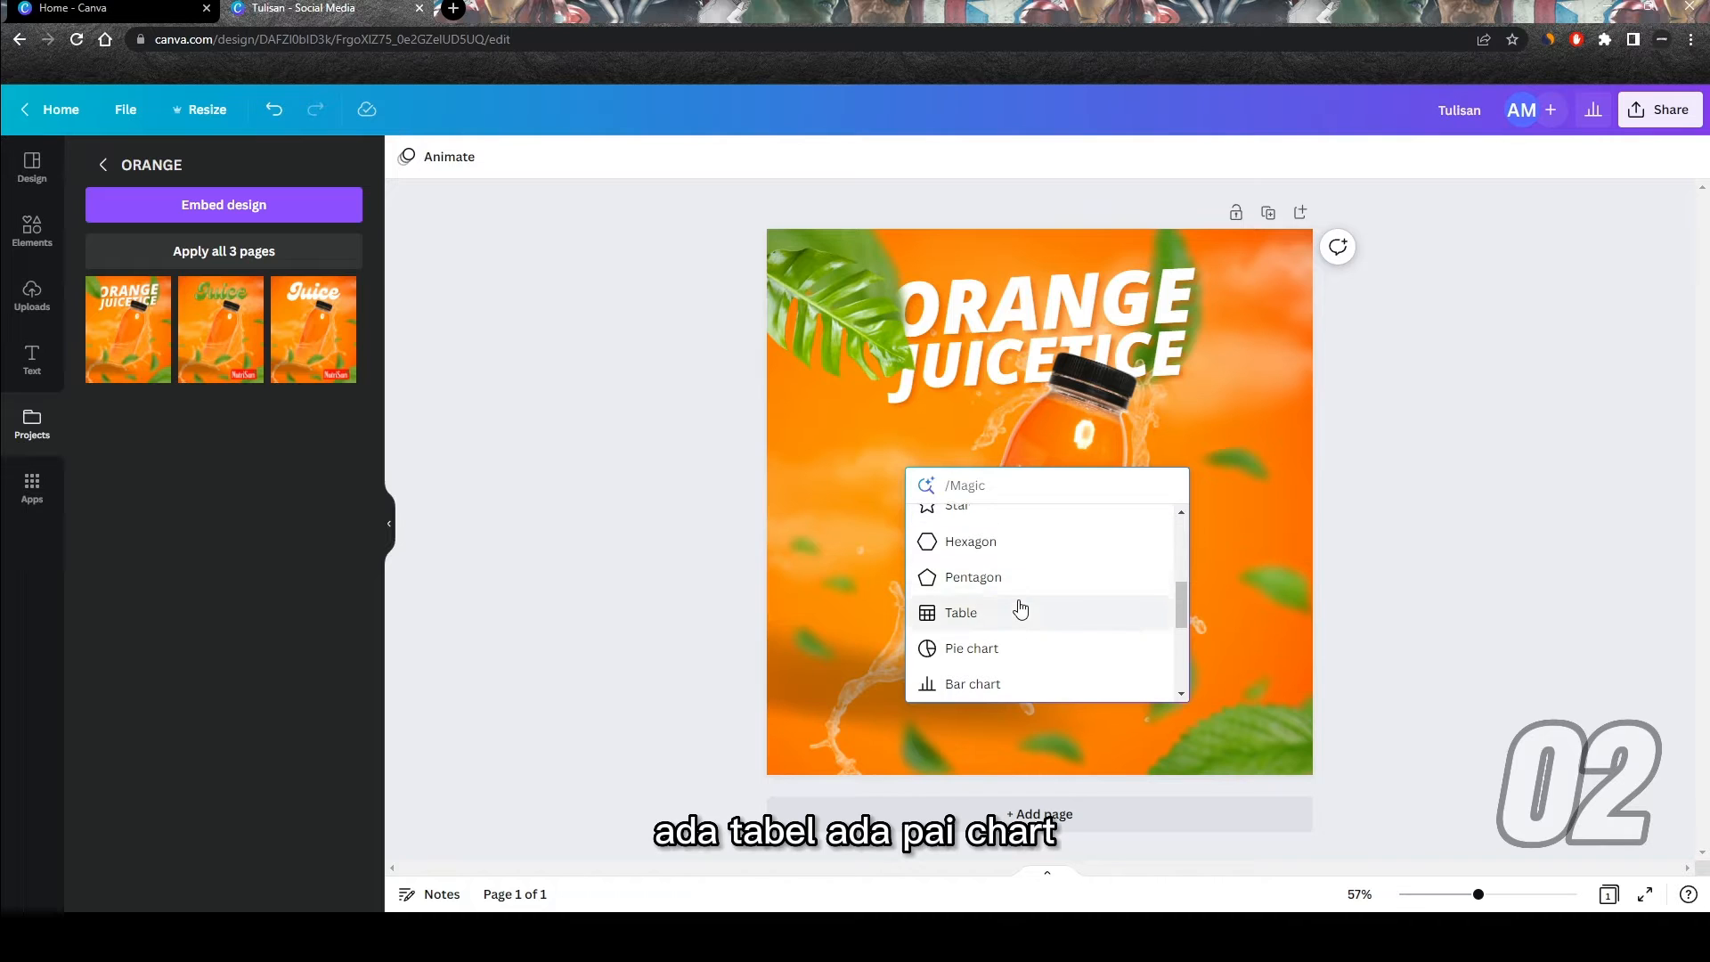
scroll(1020, 608, down, 1)
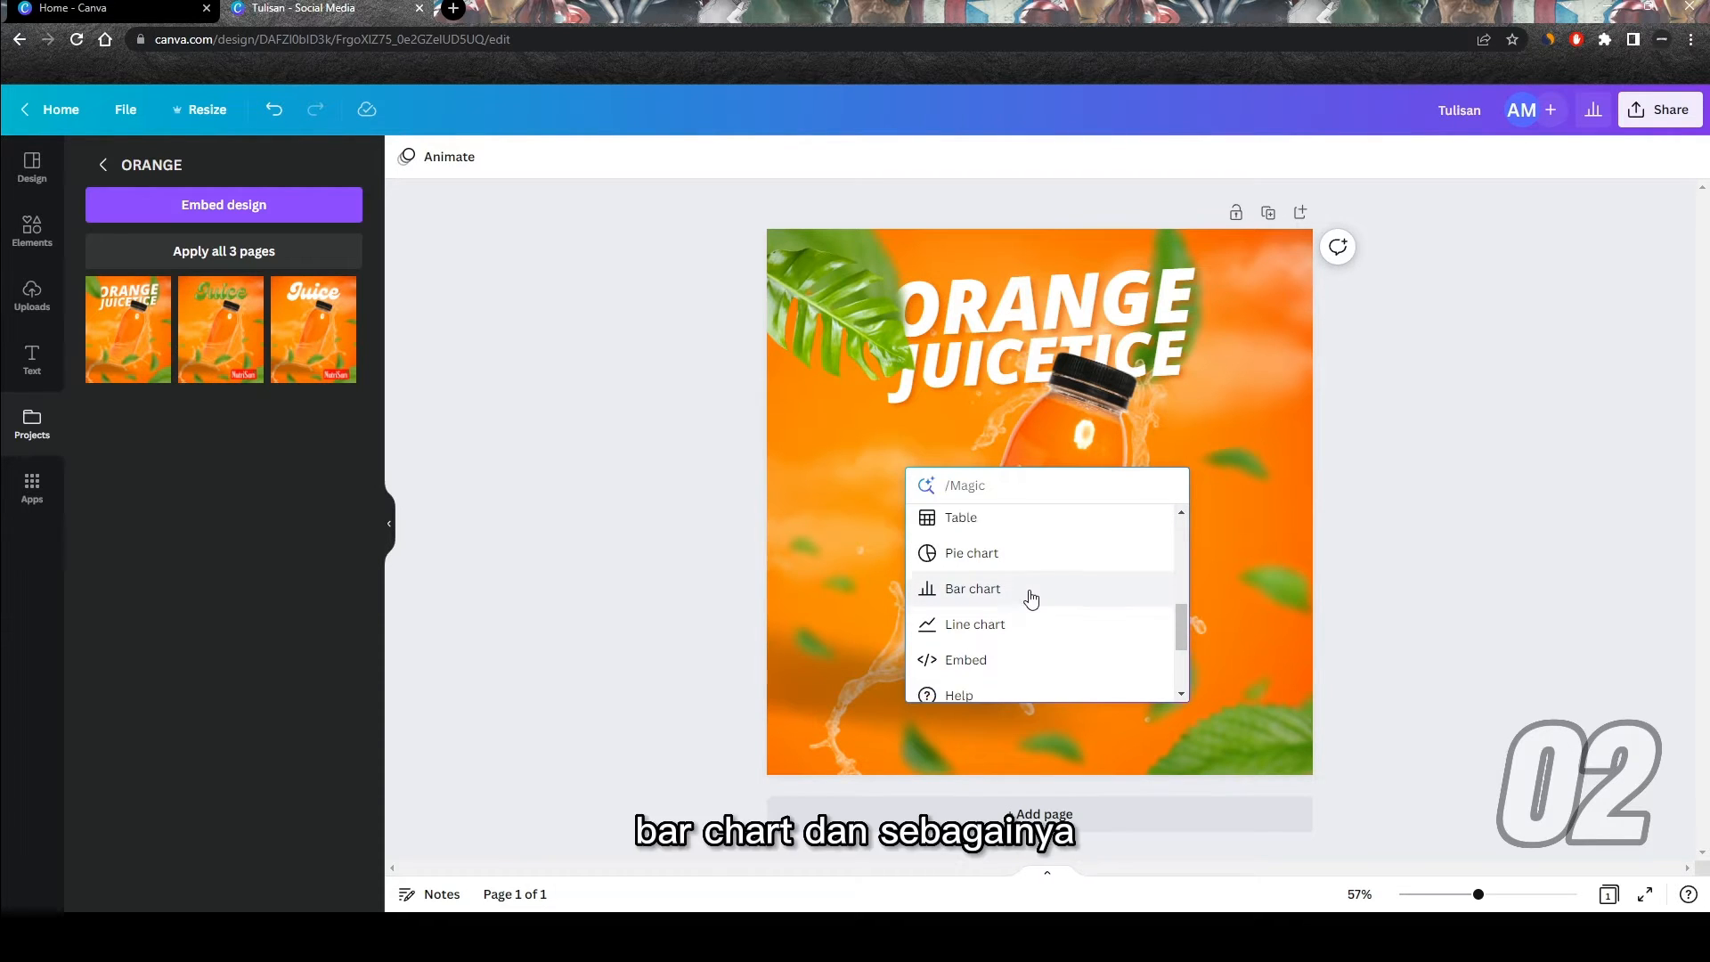
scroll(1031, 598, down, 3)
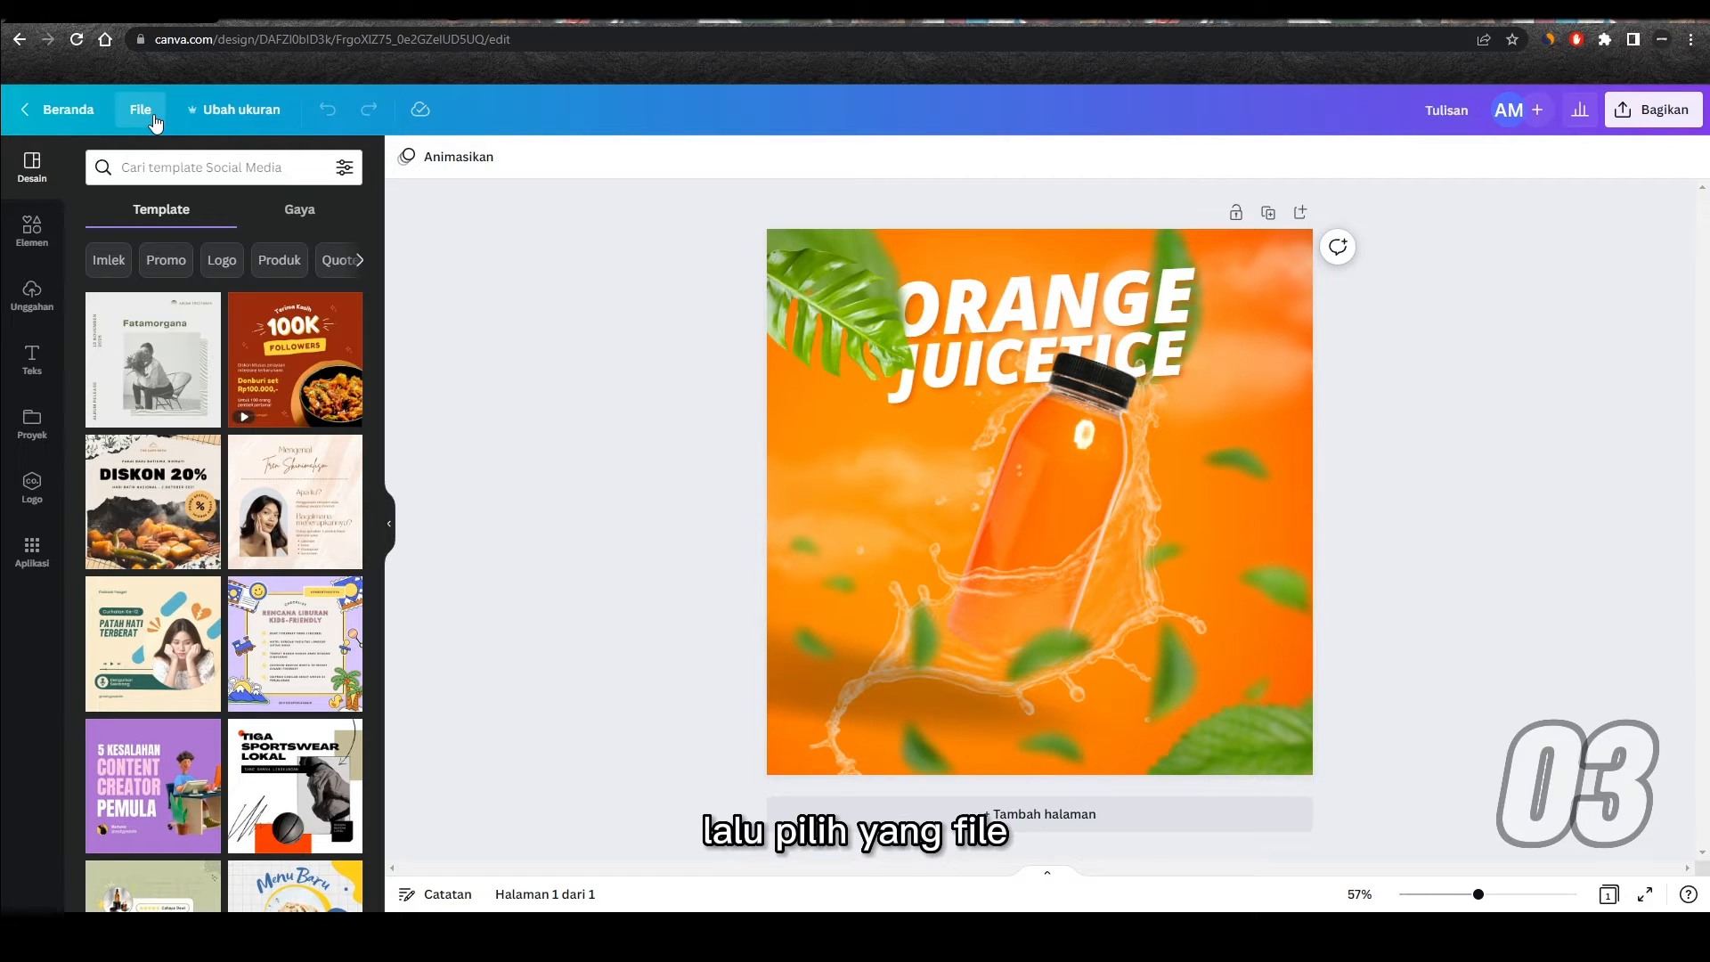
Step: Show the editor's rulers and guides, and toggle them off and on again
click(143, 113)
mouse_move(368, 347)
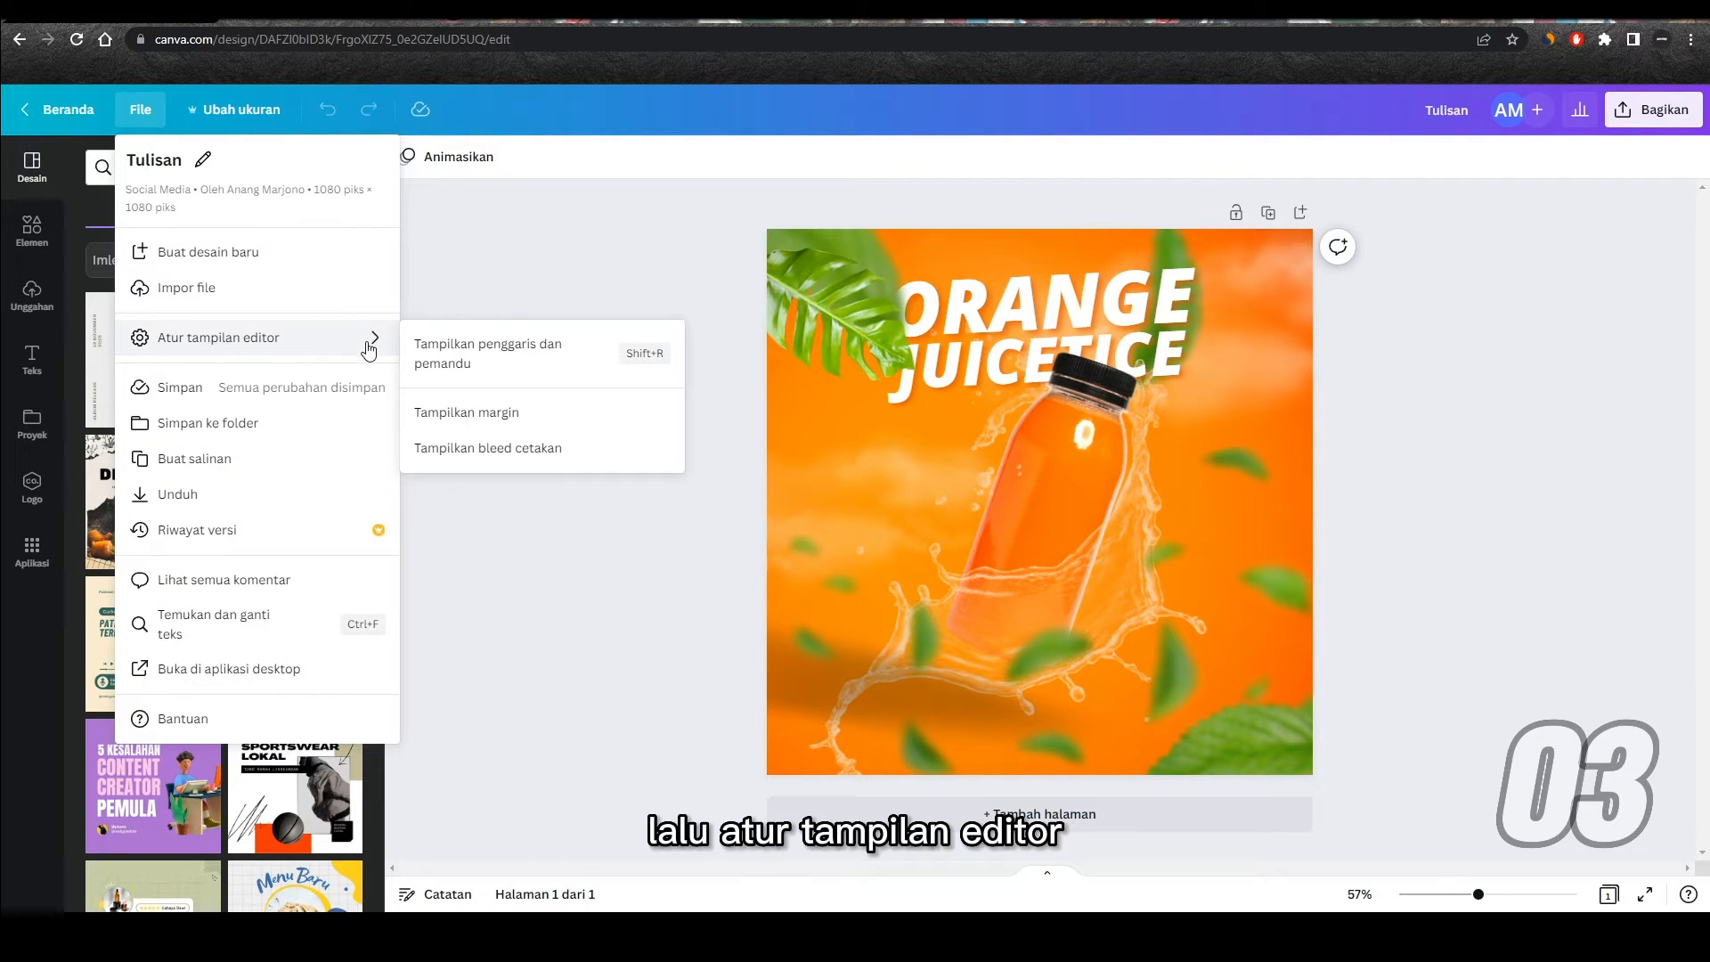
click(548, 366)
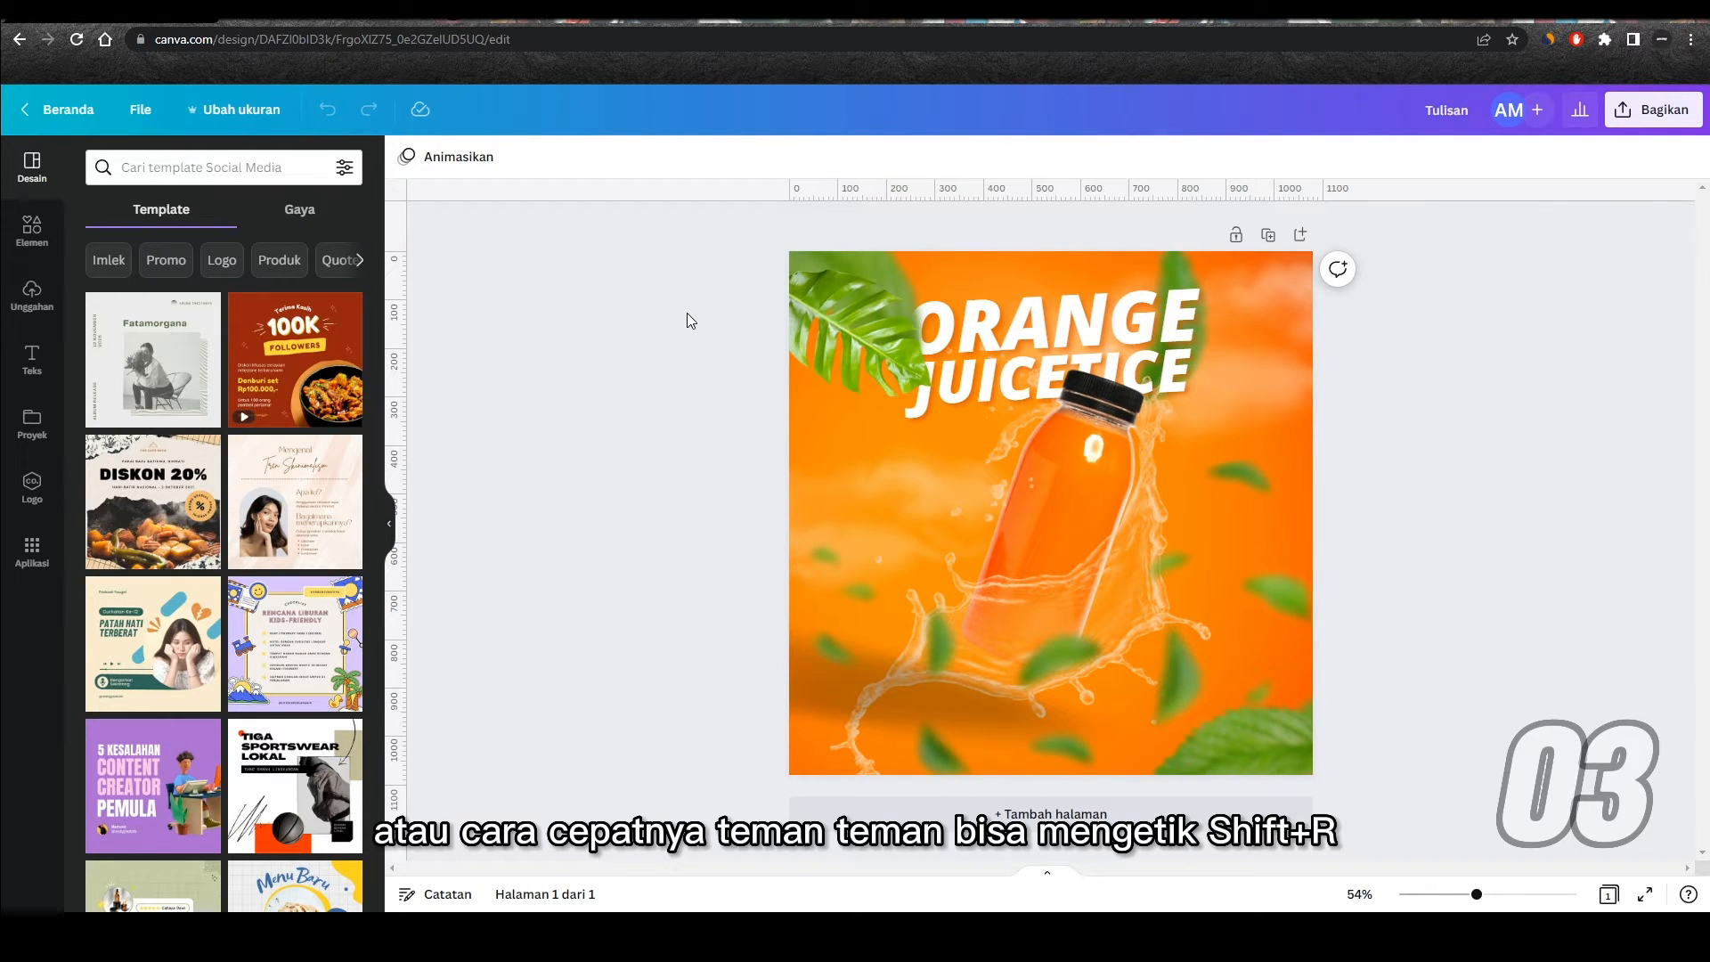
key(shift+r)
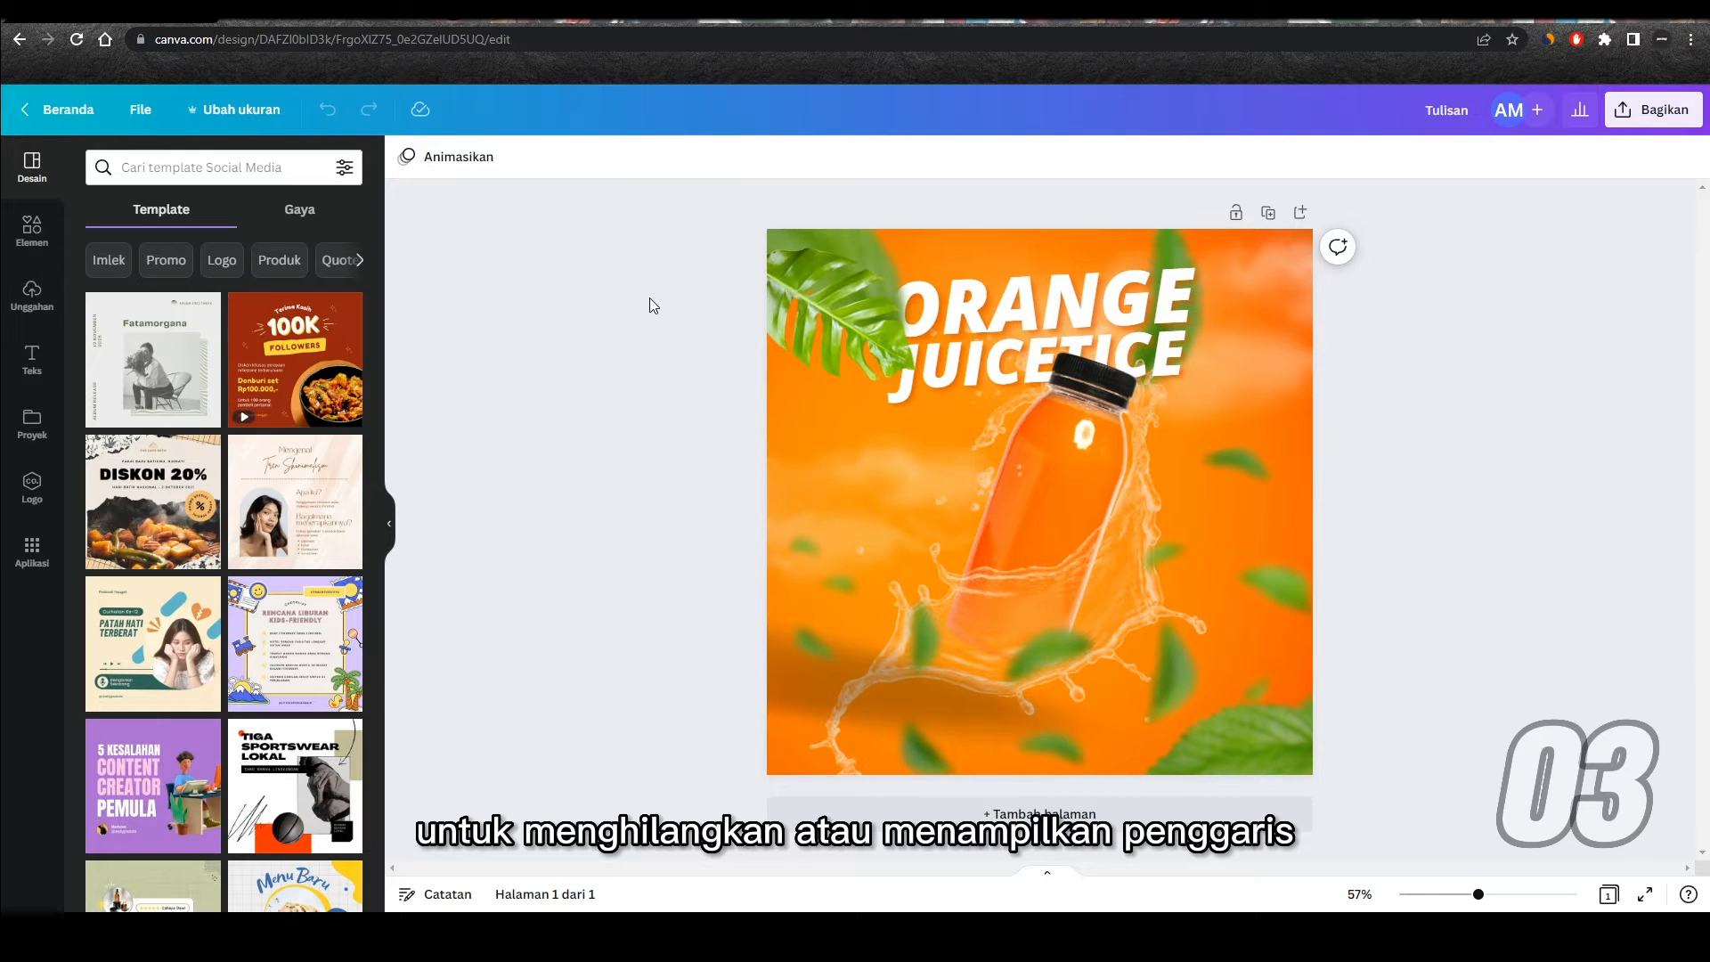
key(shift+r)
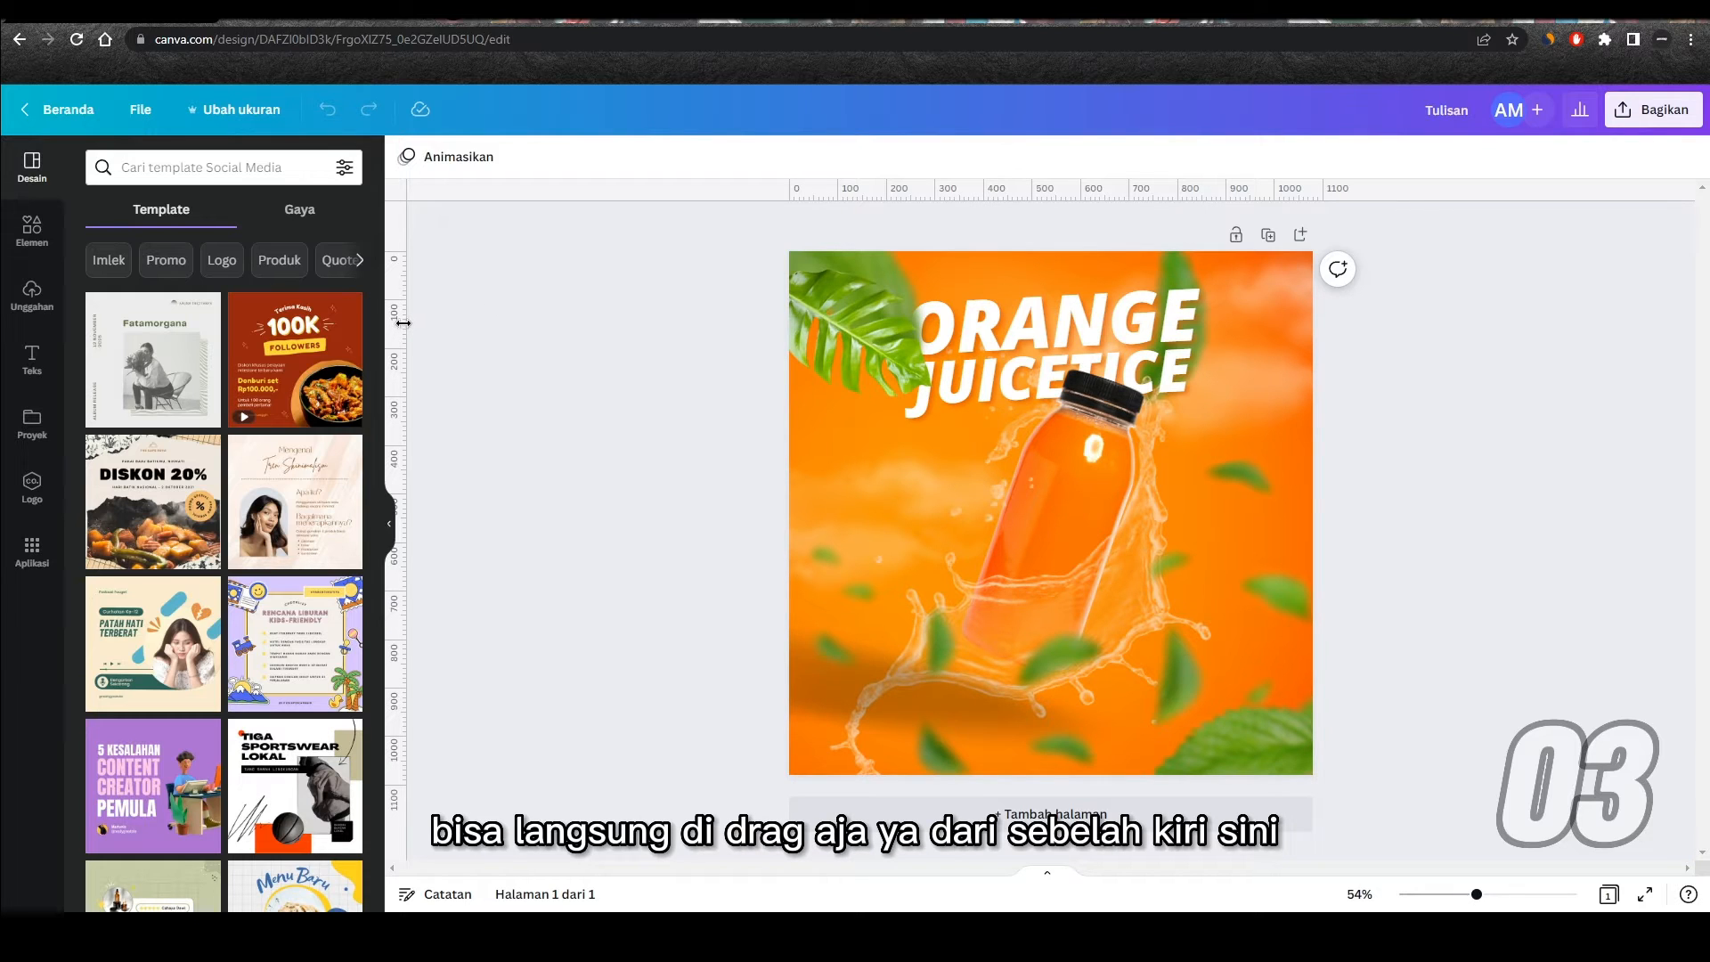
Step: Place two vertical guides at about 235 and 875 on the ruler and a horizontal guide at about 540
drag(403, 324, 903, 320)
drag(402, 307, 1213, 324)
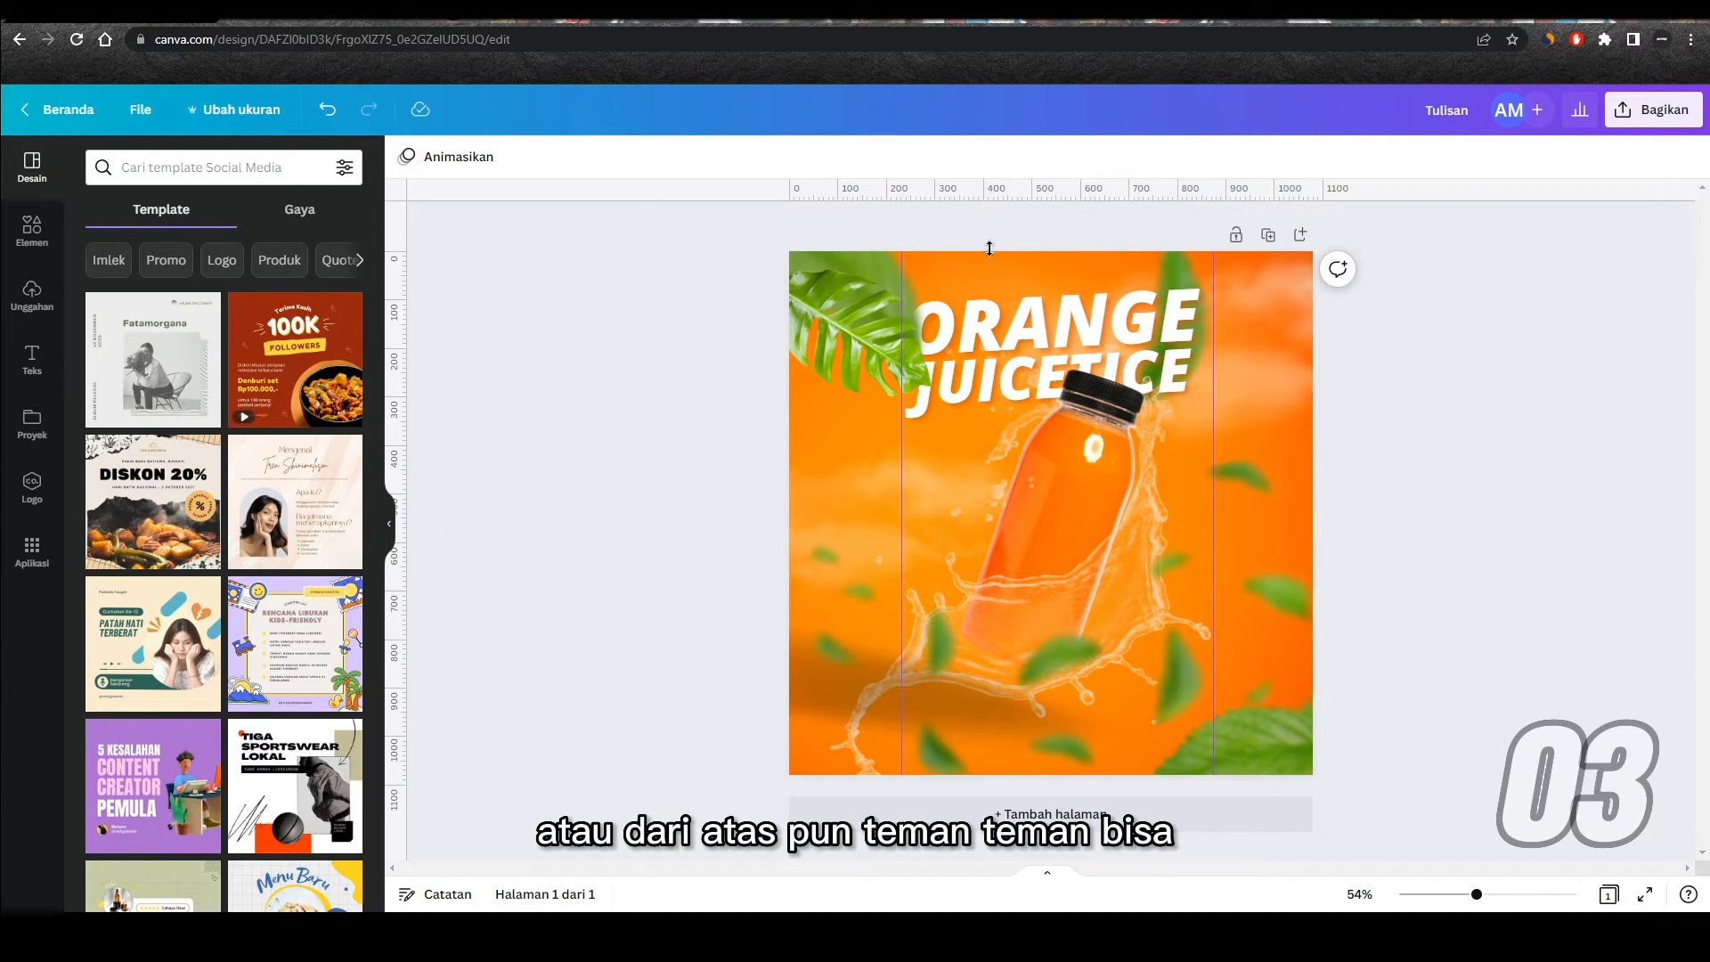
drag(988, 248, 950, 514)
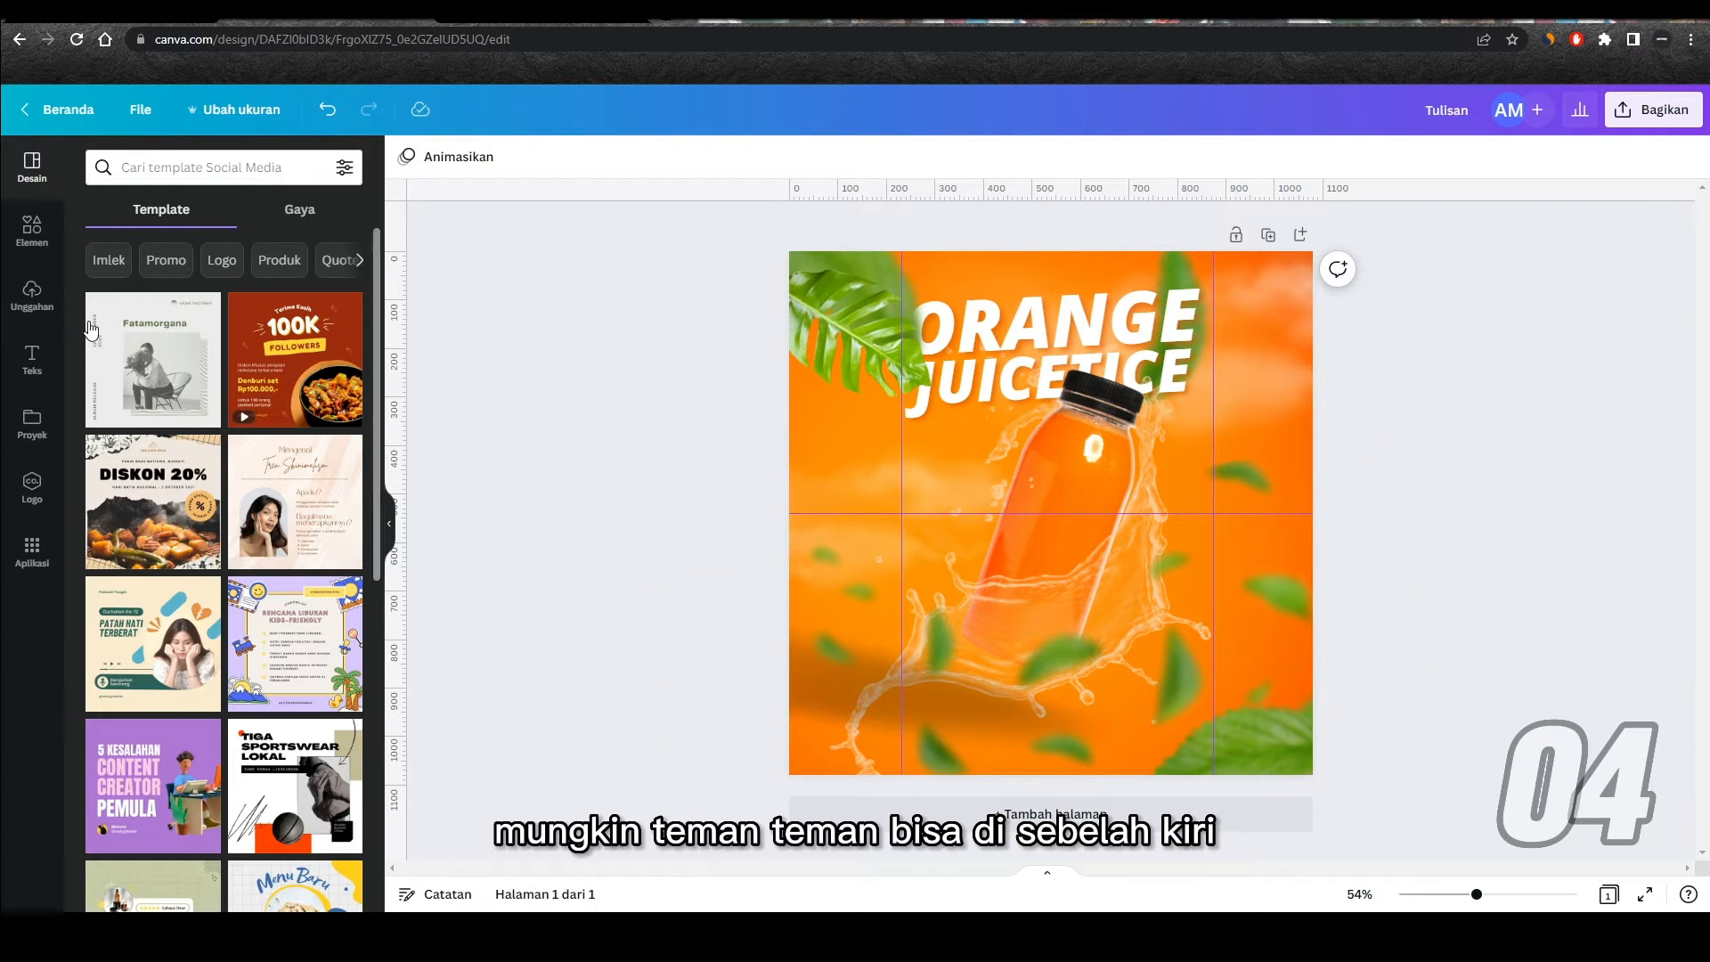
Step: Show the uploads, copy the red NutriSari logo image from the Behance result in Google Images, and return to the Canva poster
click(32, 302)
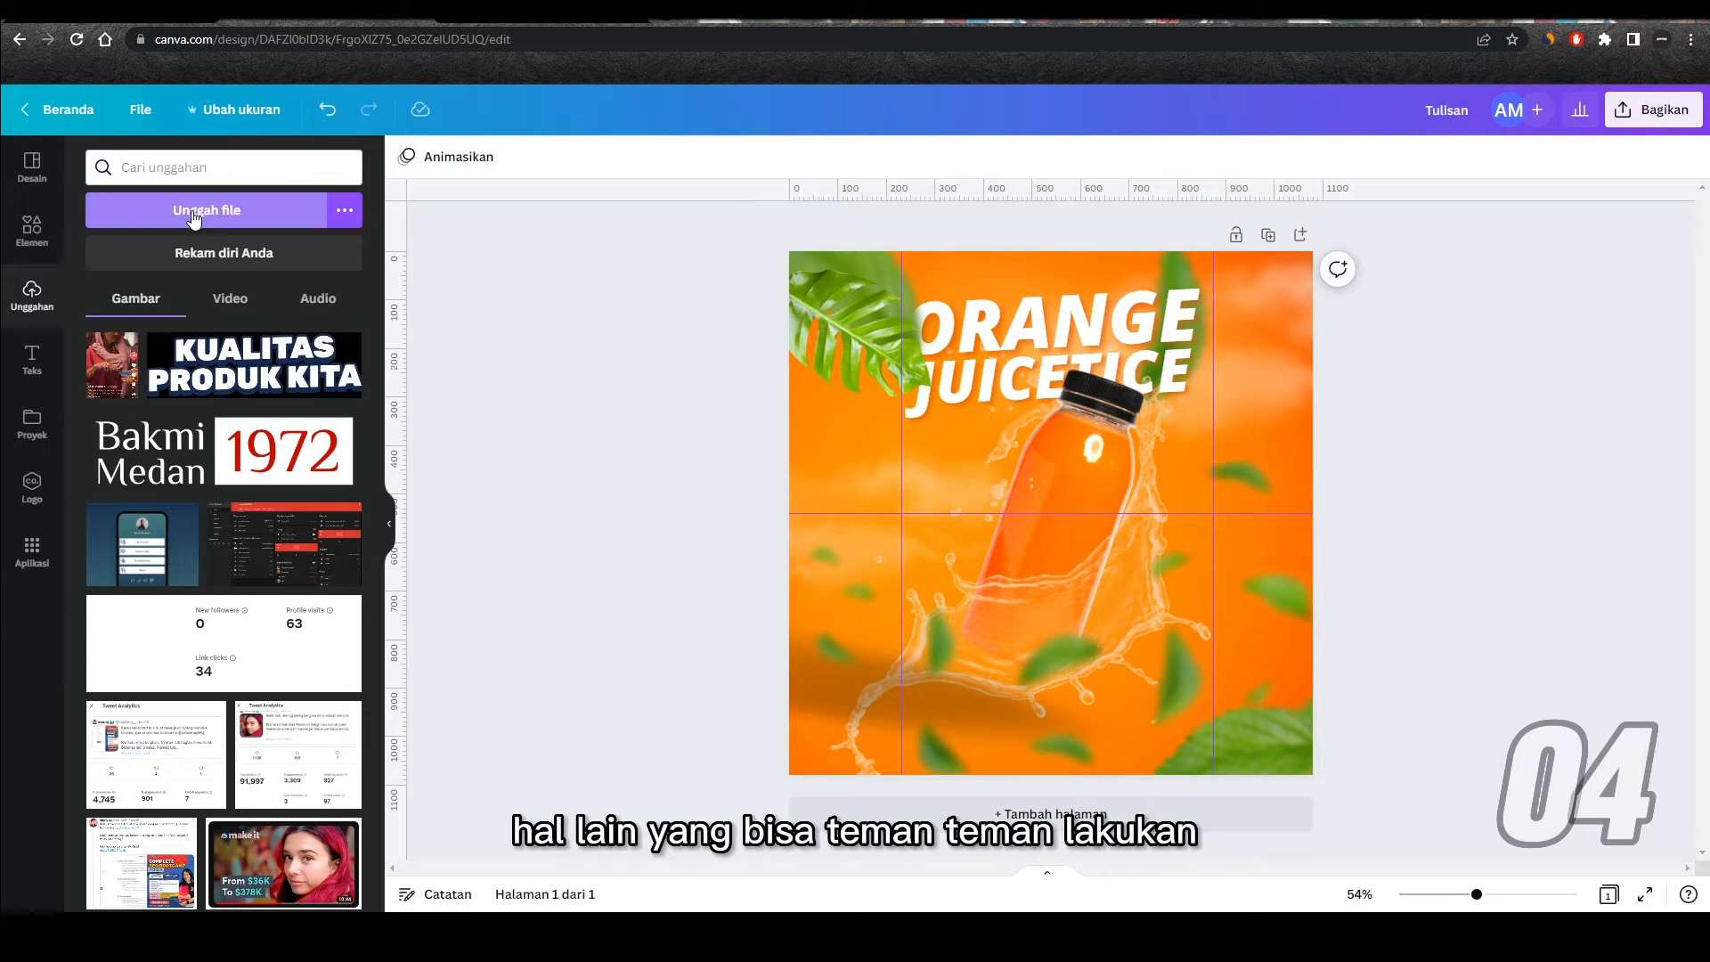
click(523, 22)
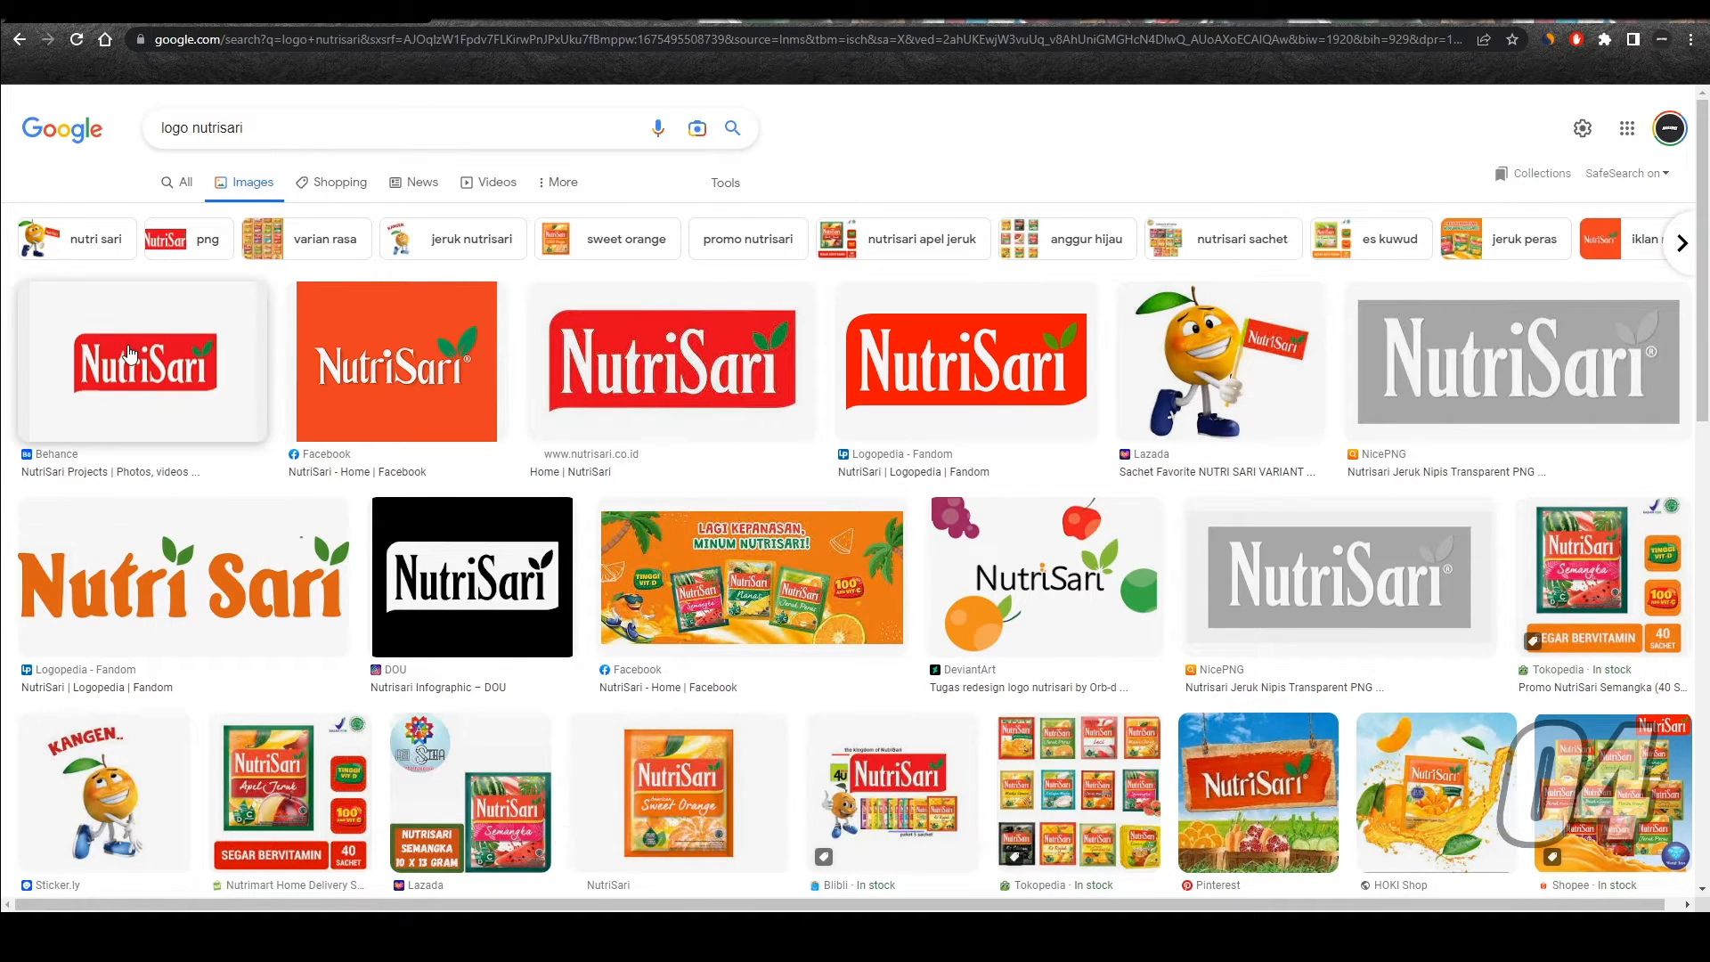
click(162, 347)
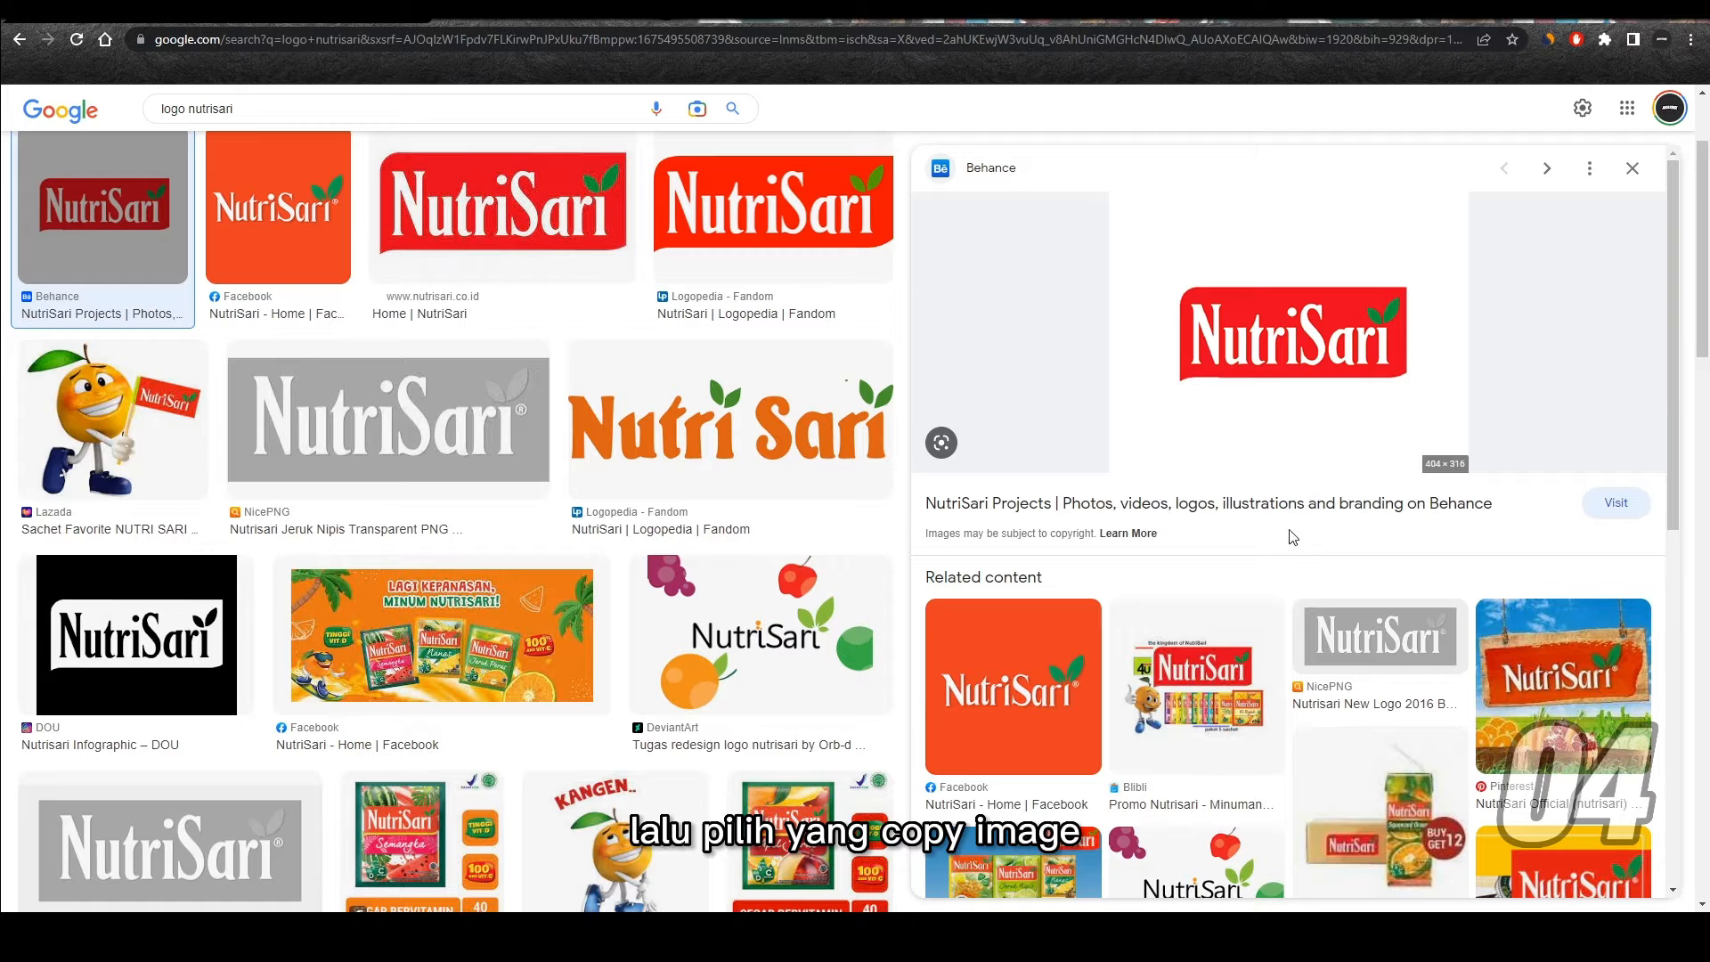
click(355, 19)
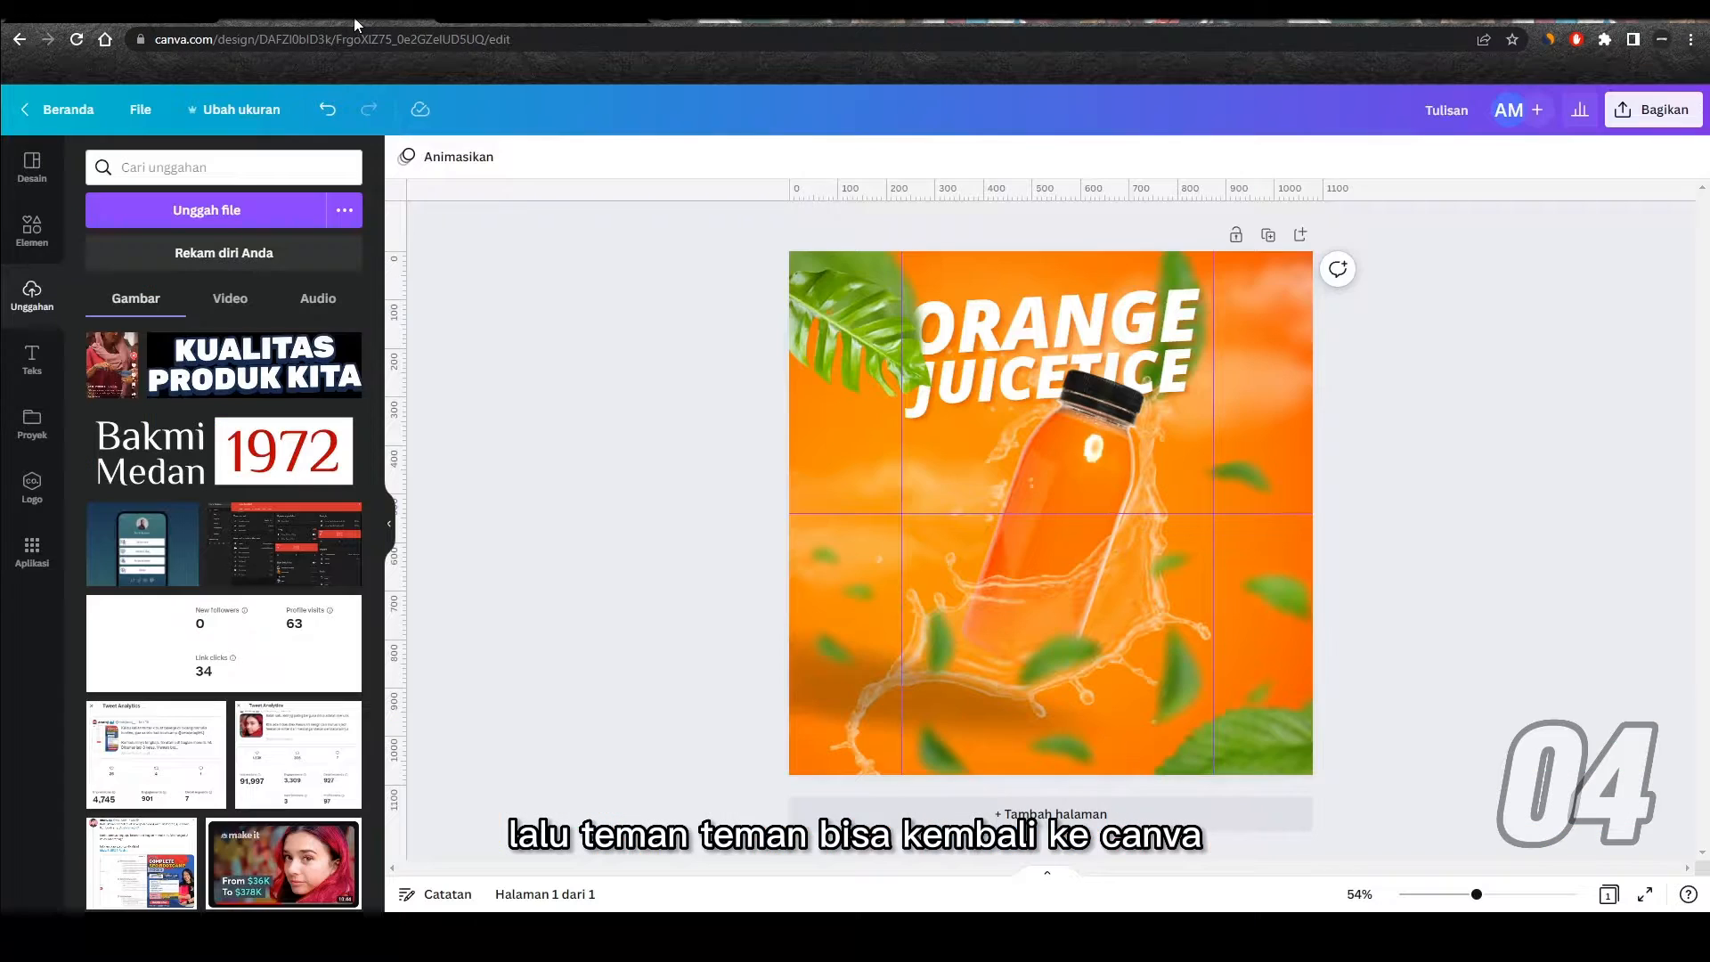
Step: Paste the copied NutriSari logo onto the poster so it is added to the uploads, and delete it from the page
key(ctrl+v)
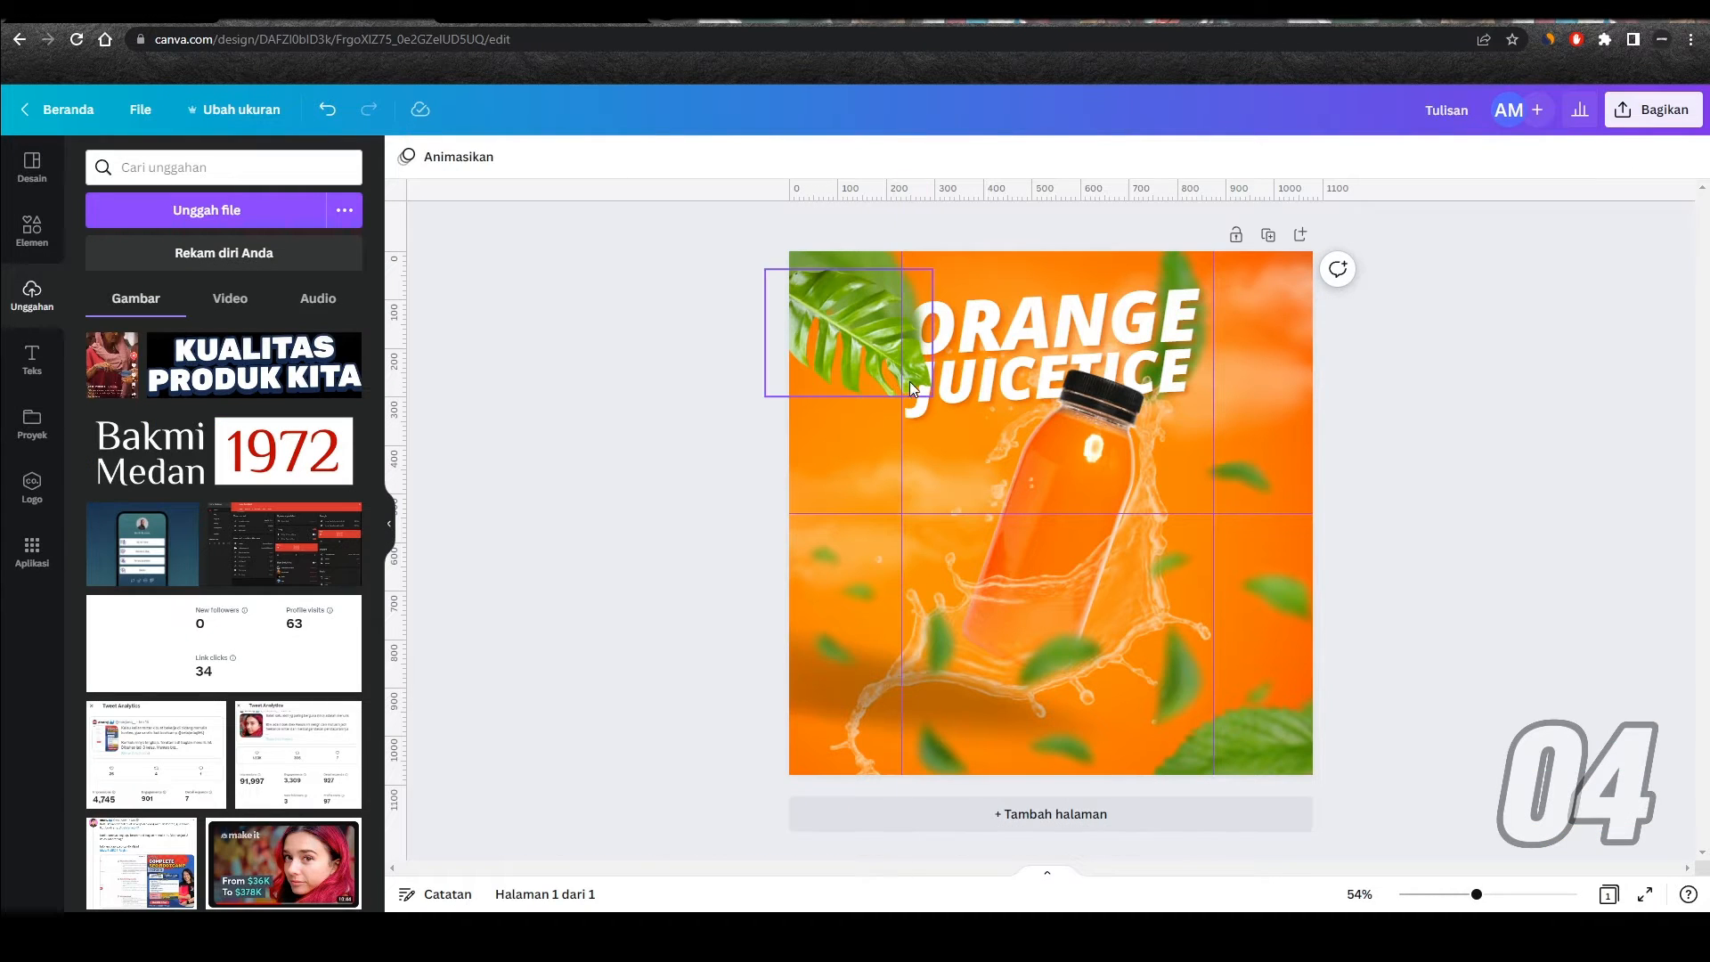
right_click(880, 456)
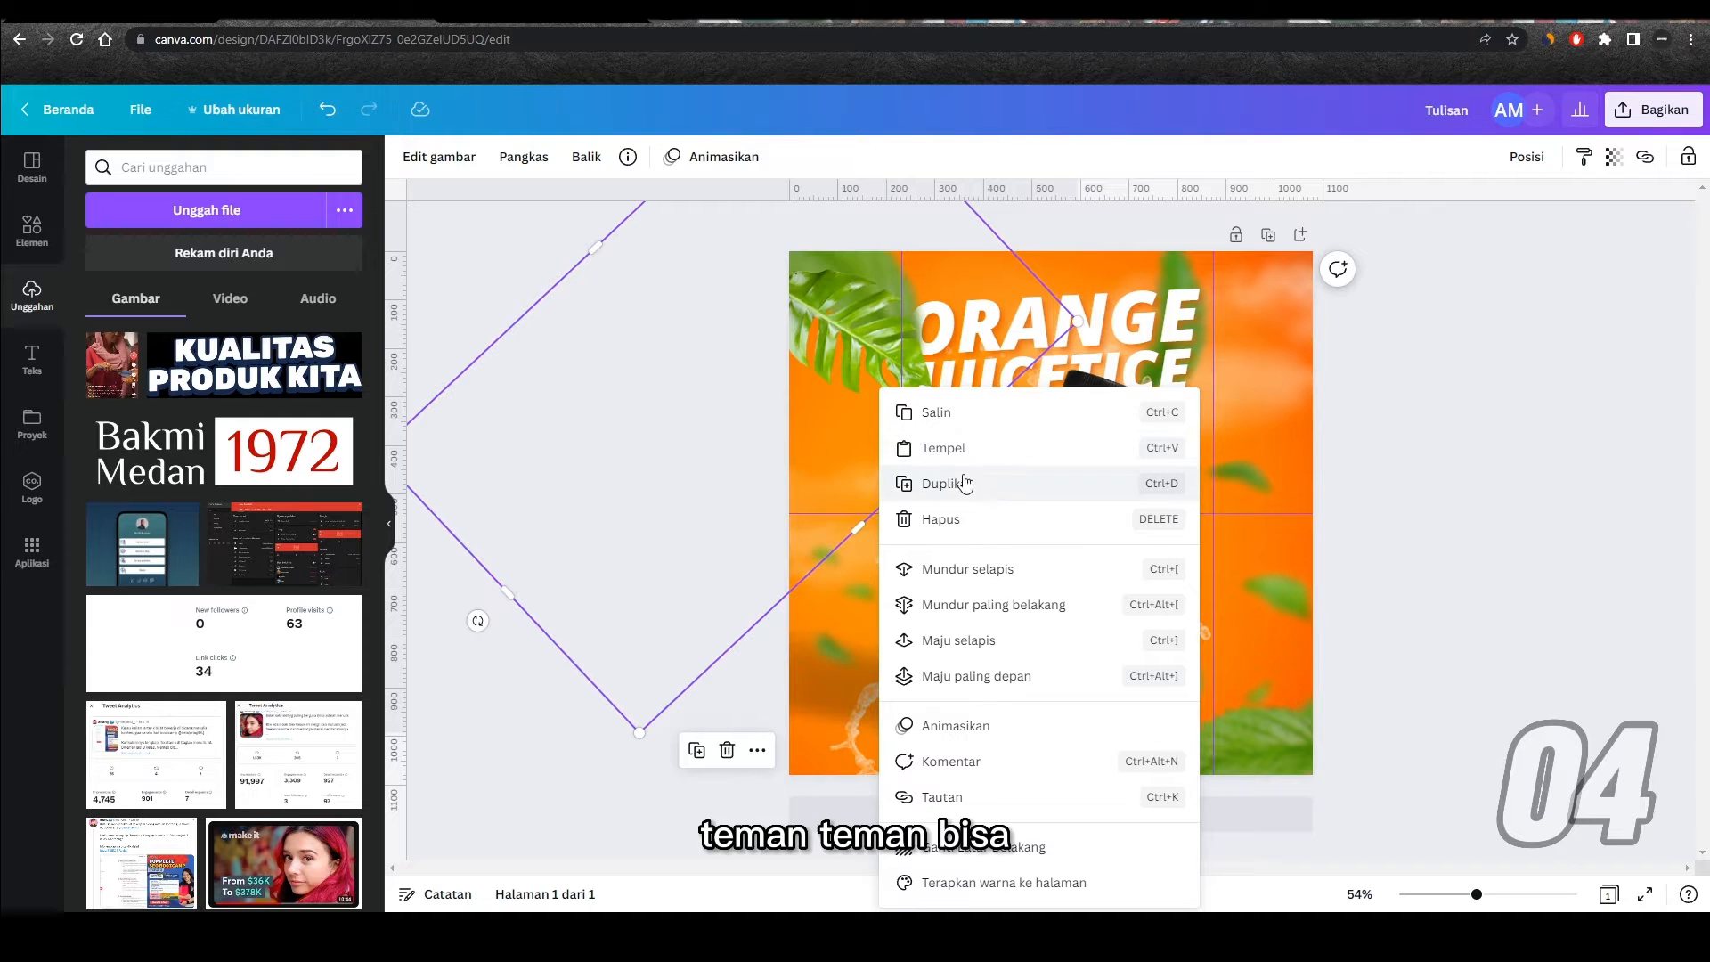
click(1017, 448)
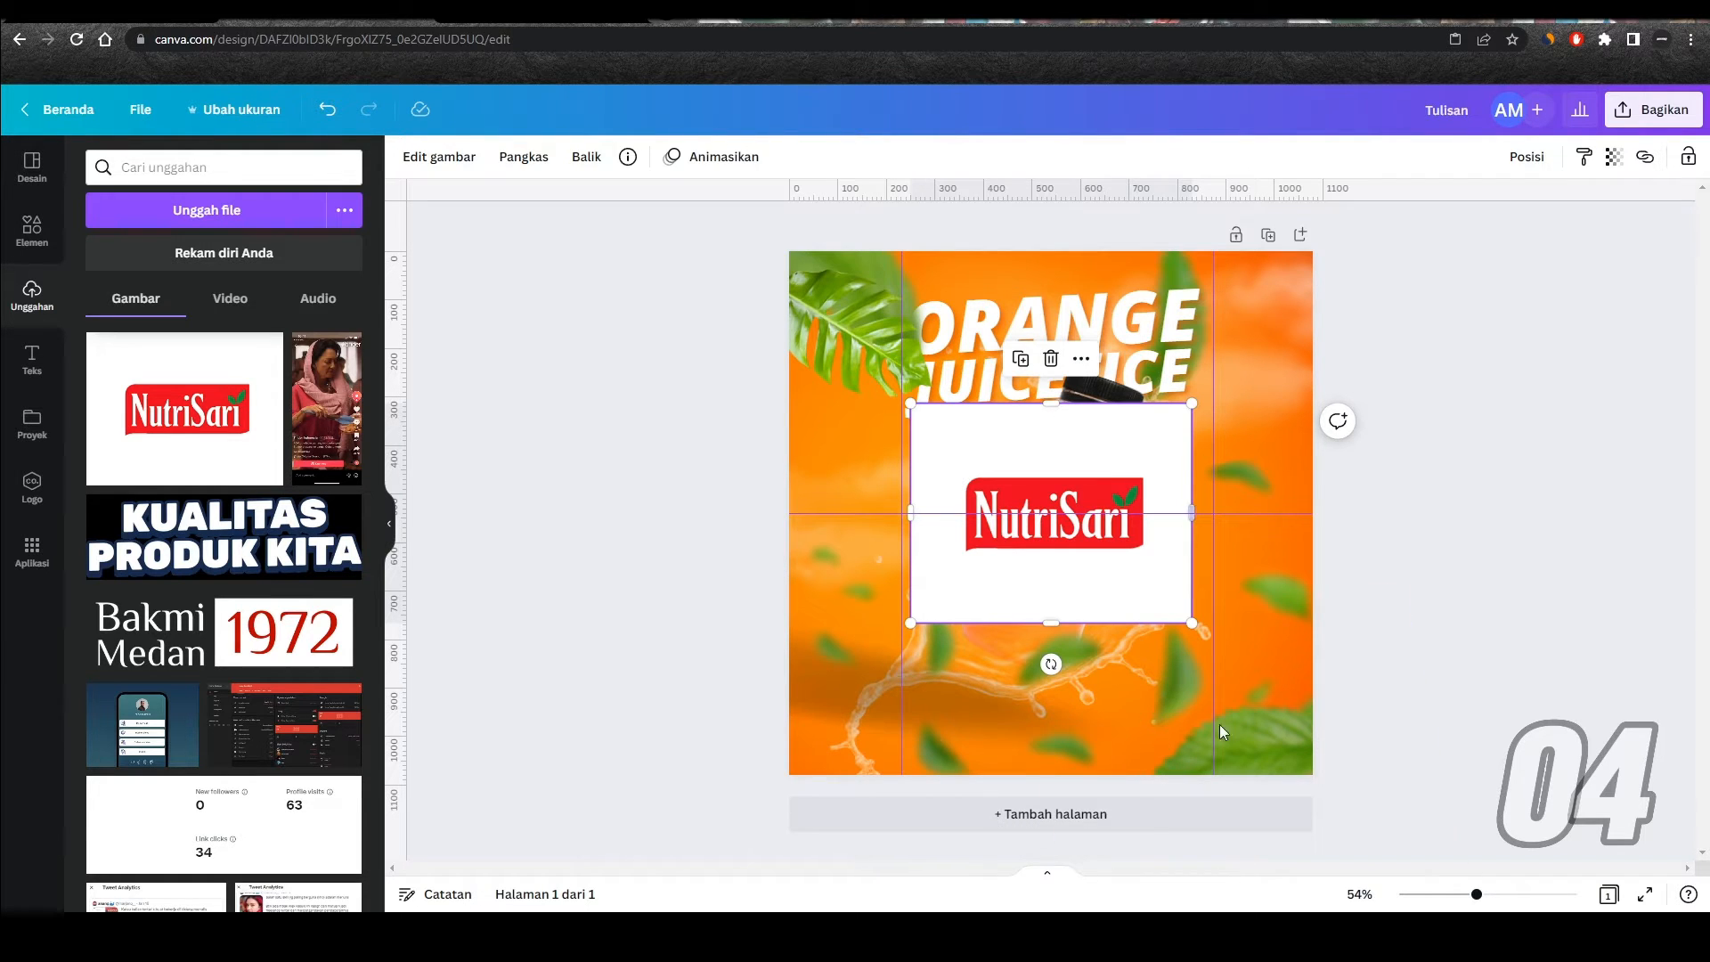
key(Delete)
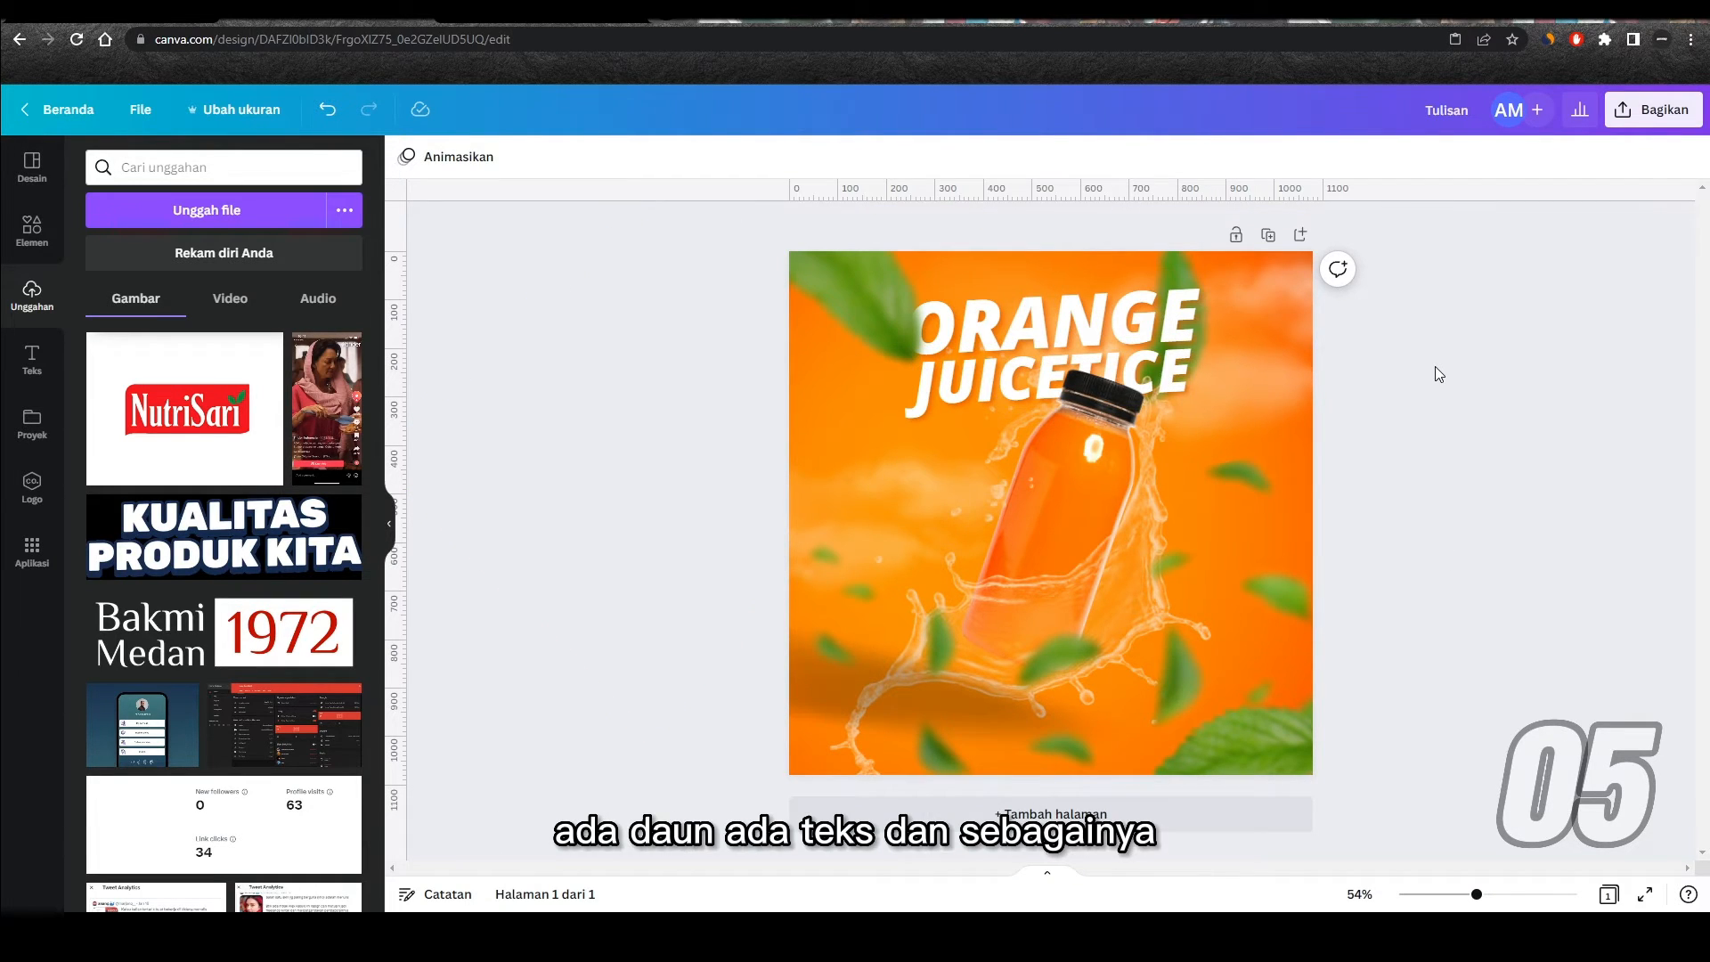
Step: Group the ORANGE and JUICE title texts together and ungroup them again
click(1102, 295)
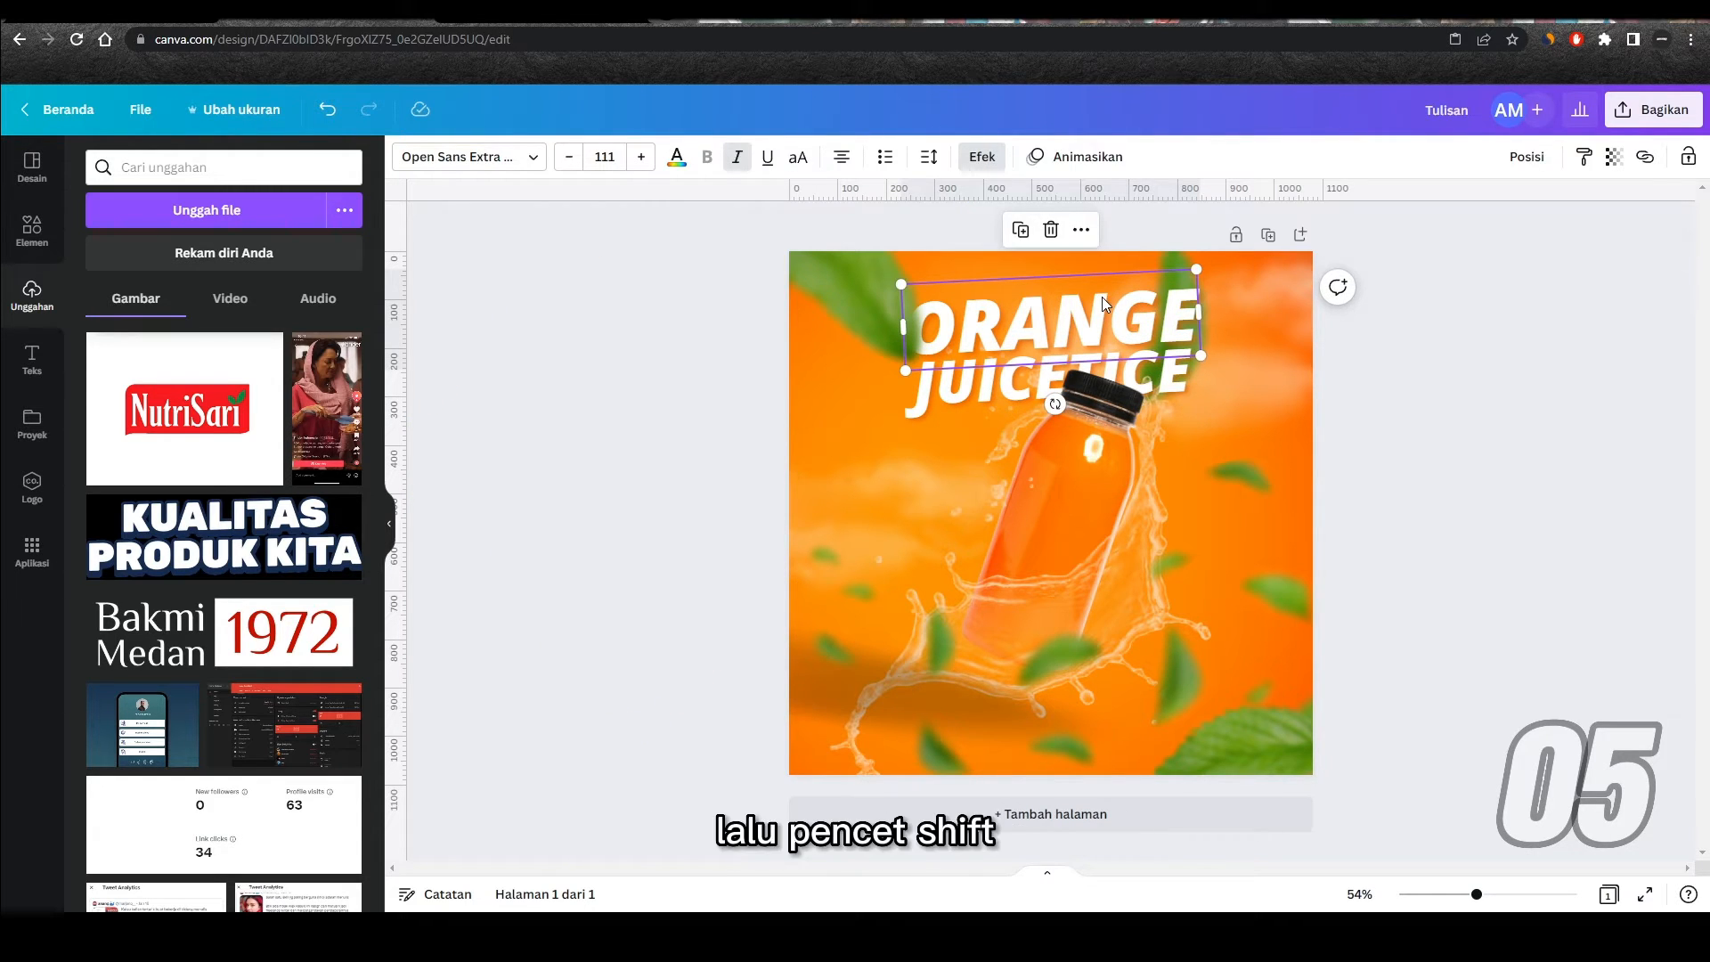
shift+click(1022, 392)
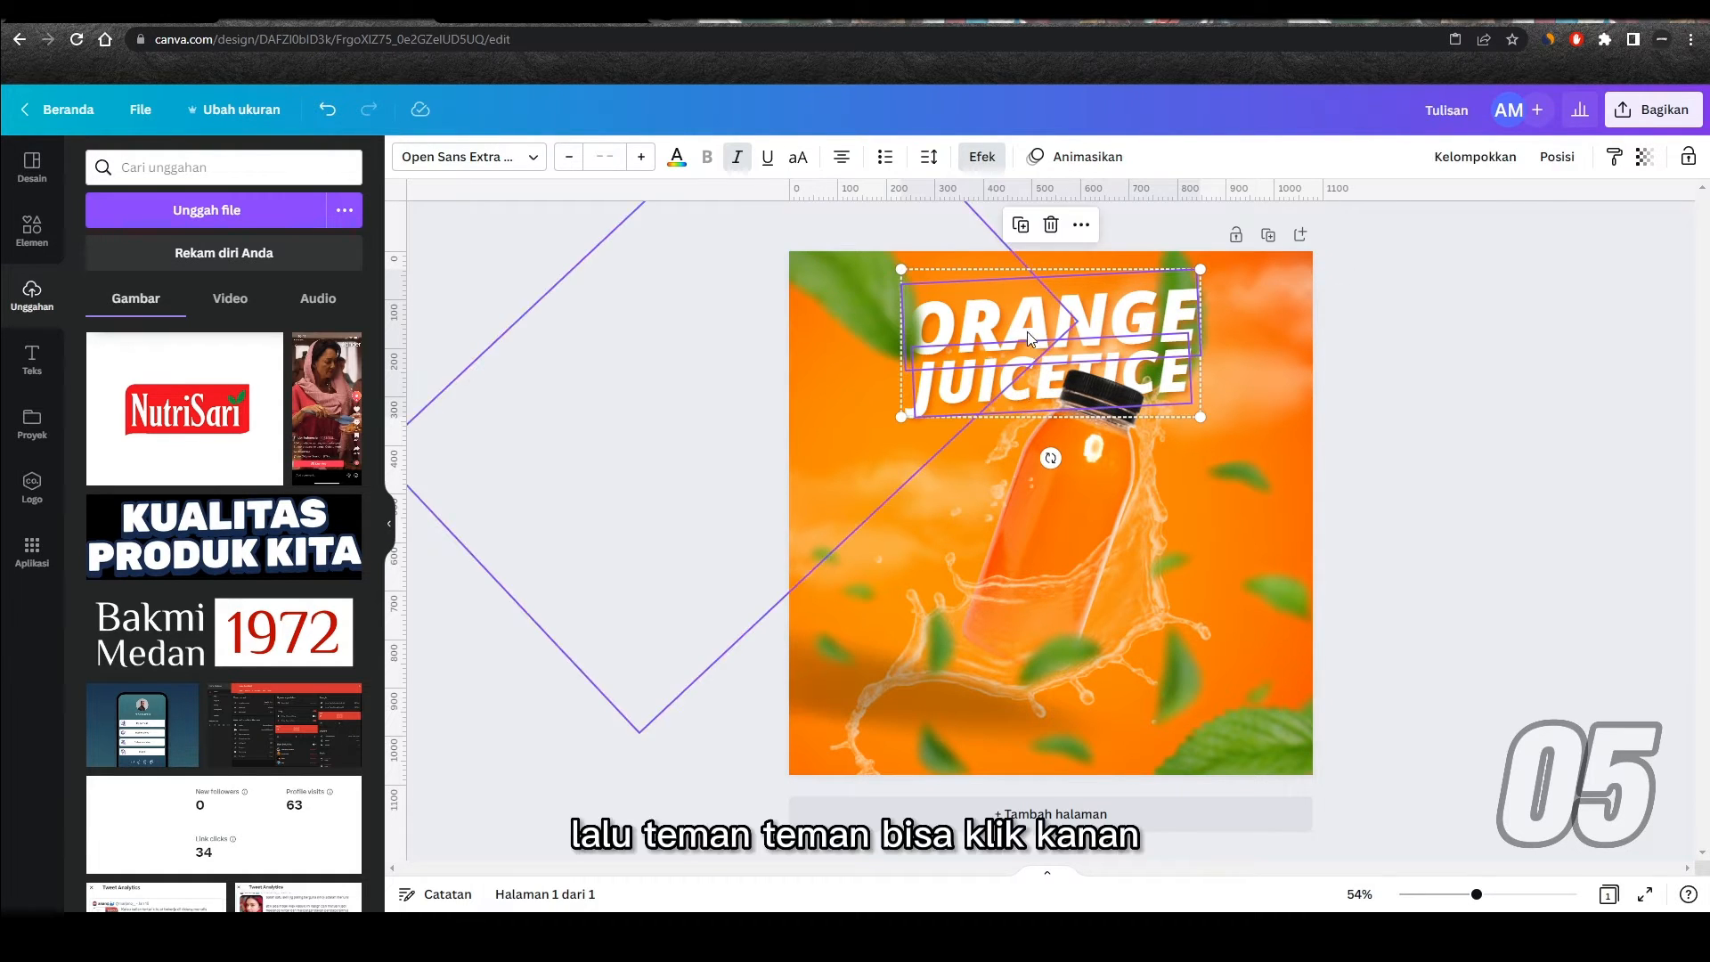
right_click(1098, 304)
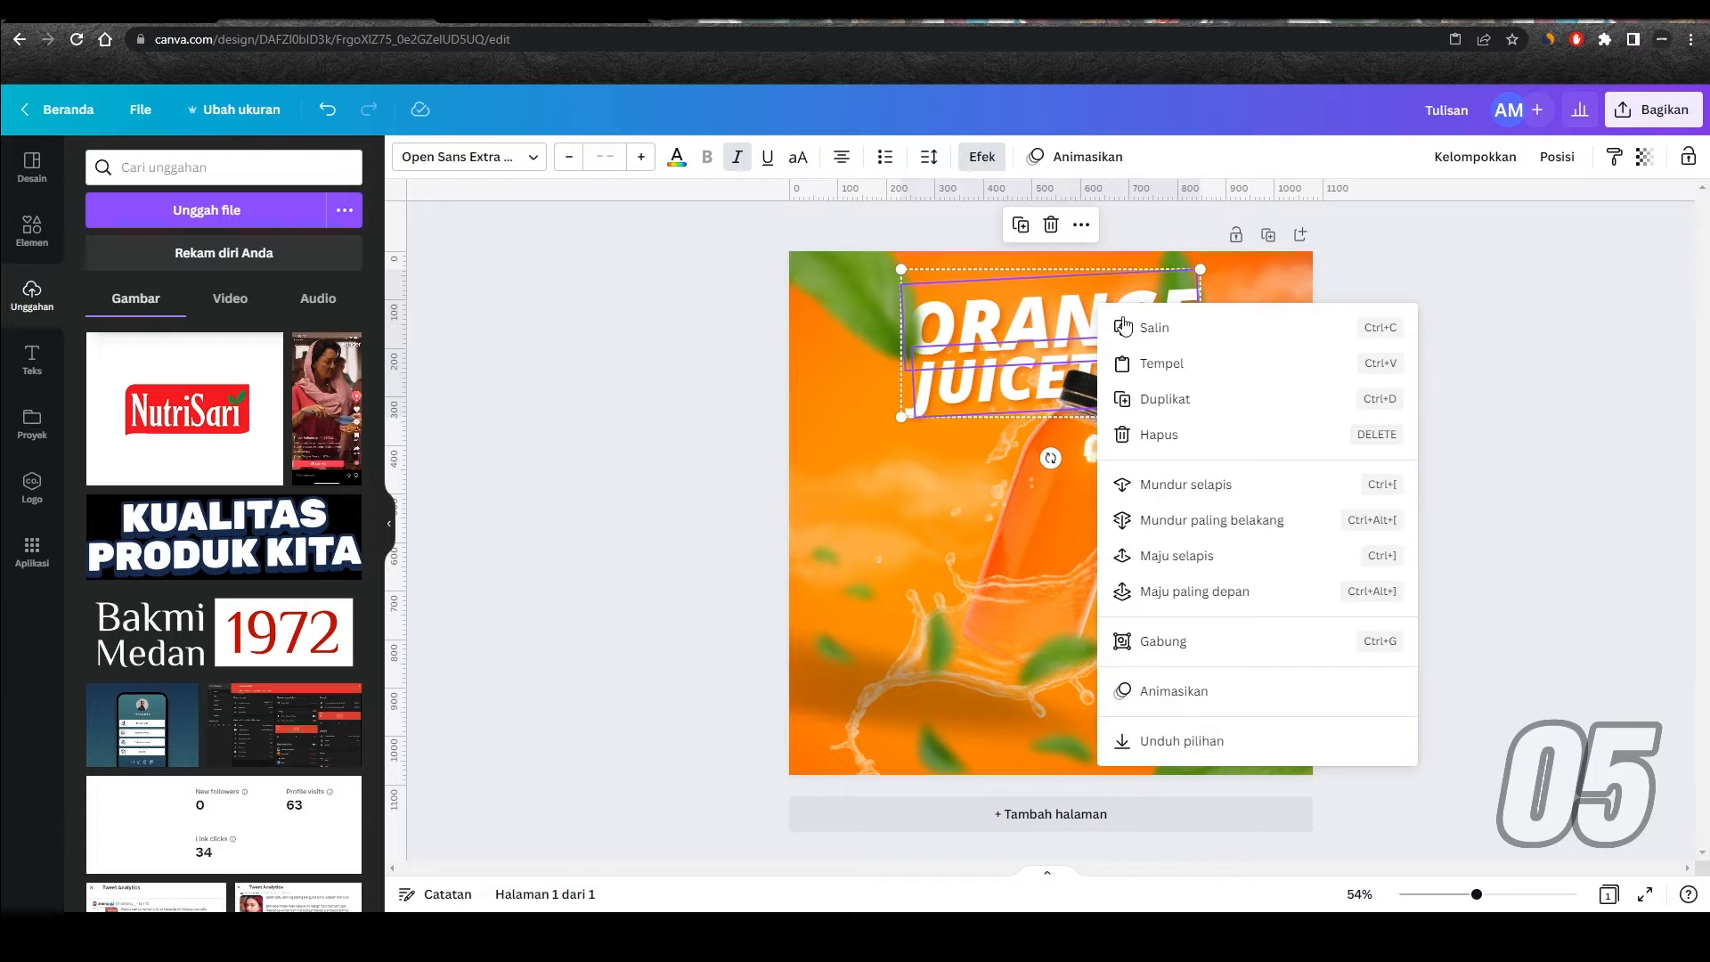
click(1191, 641)
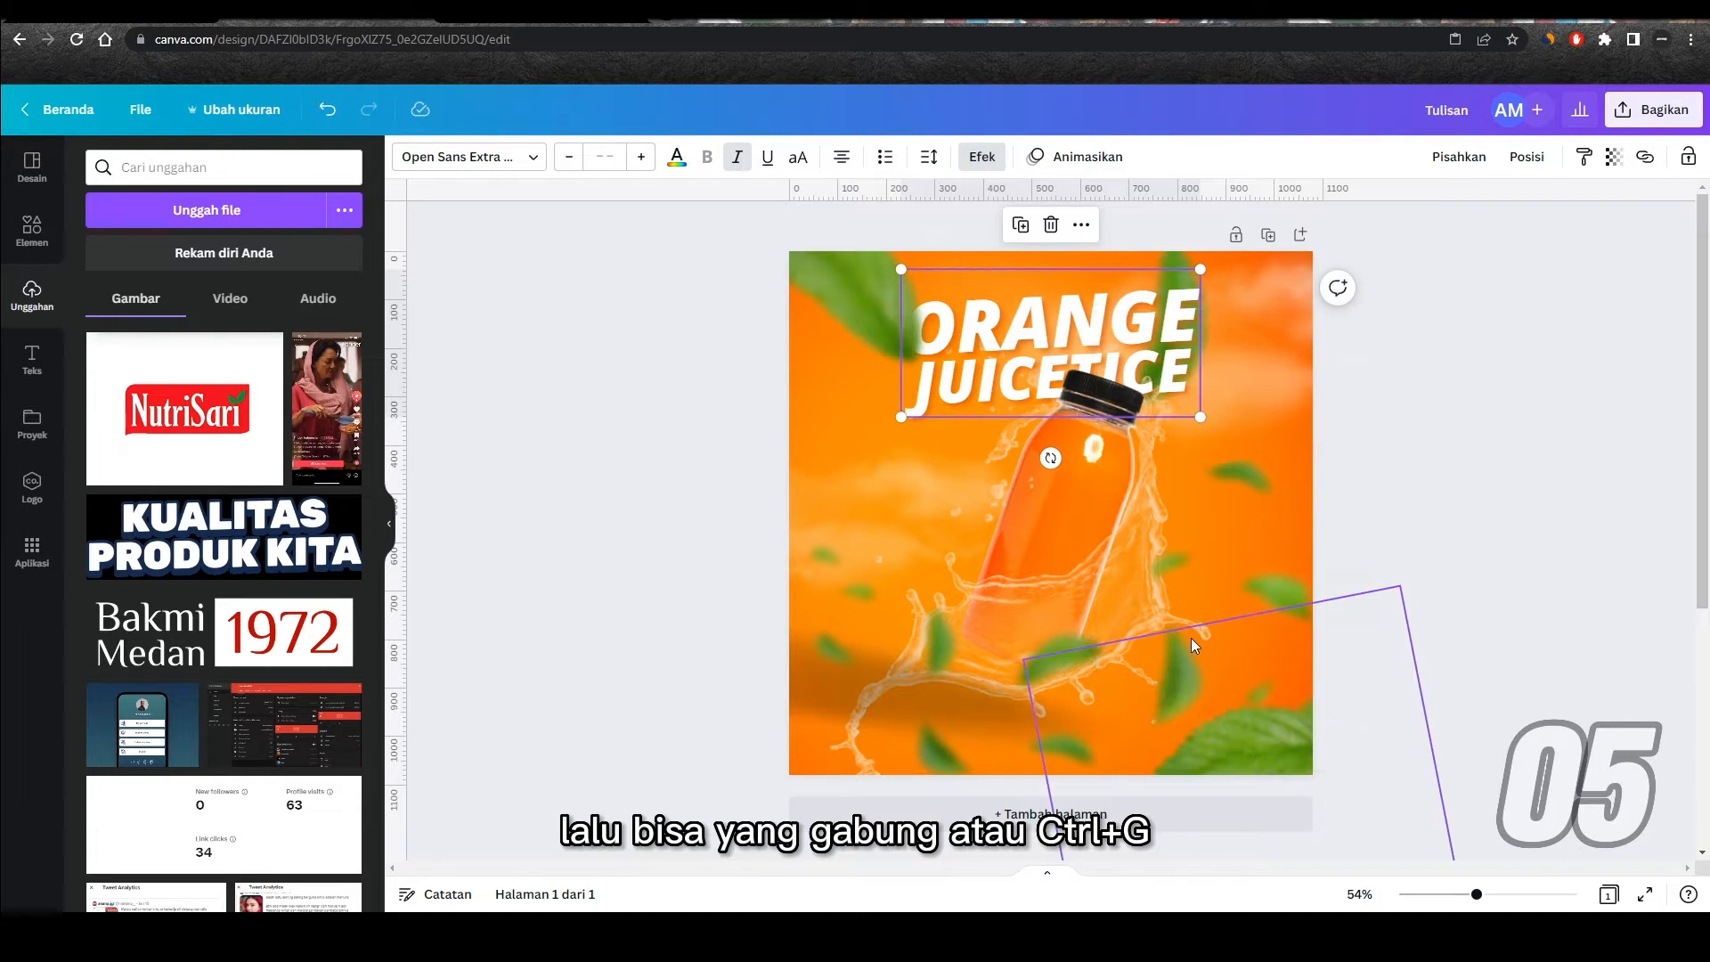
click(1466, 161)
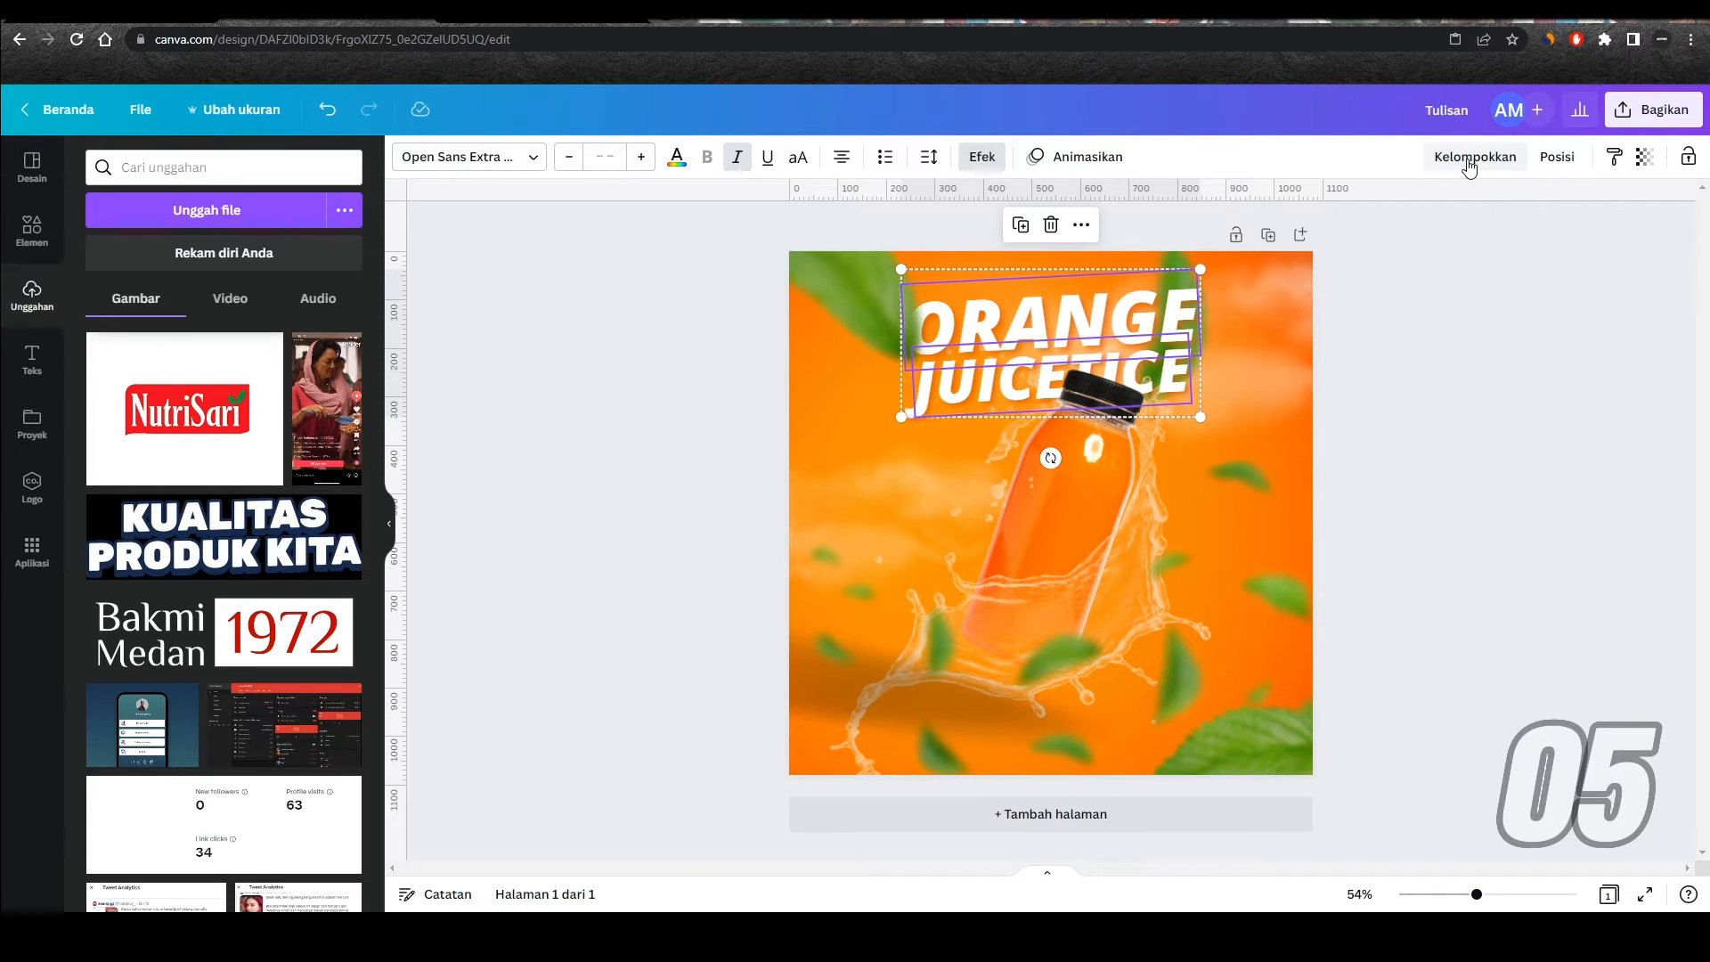
click(1414, 411)
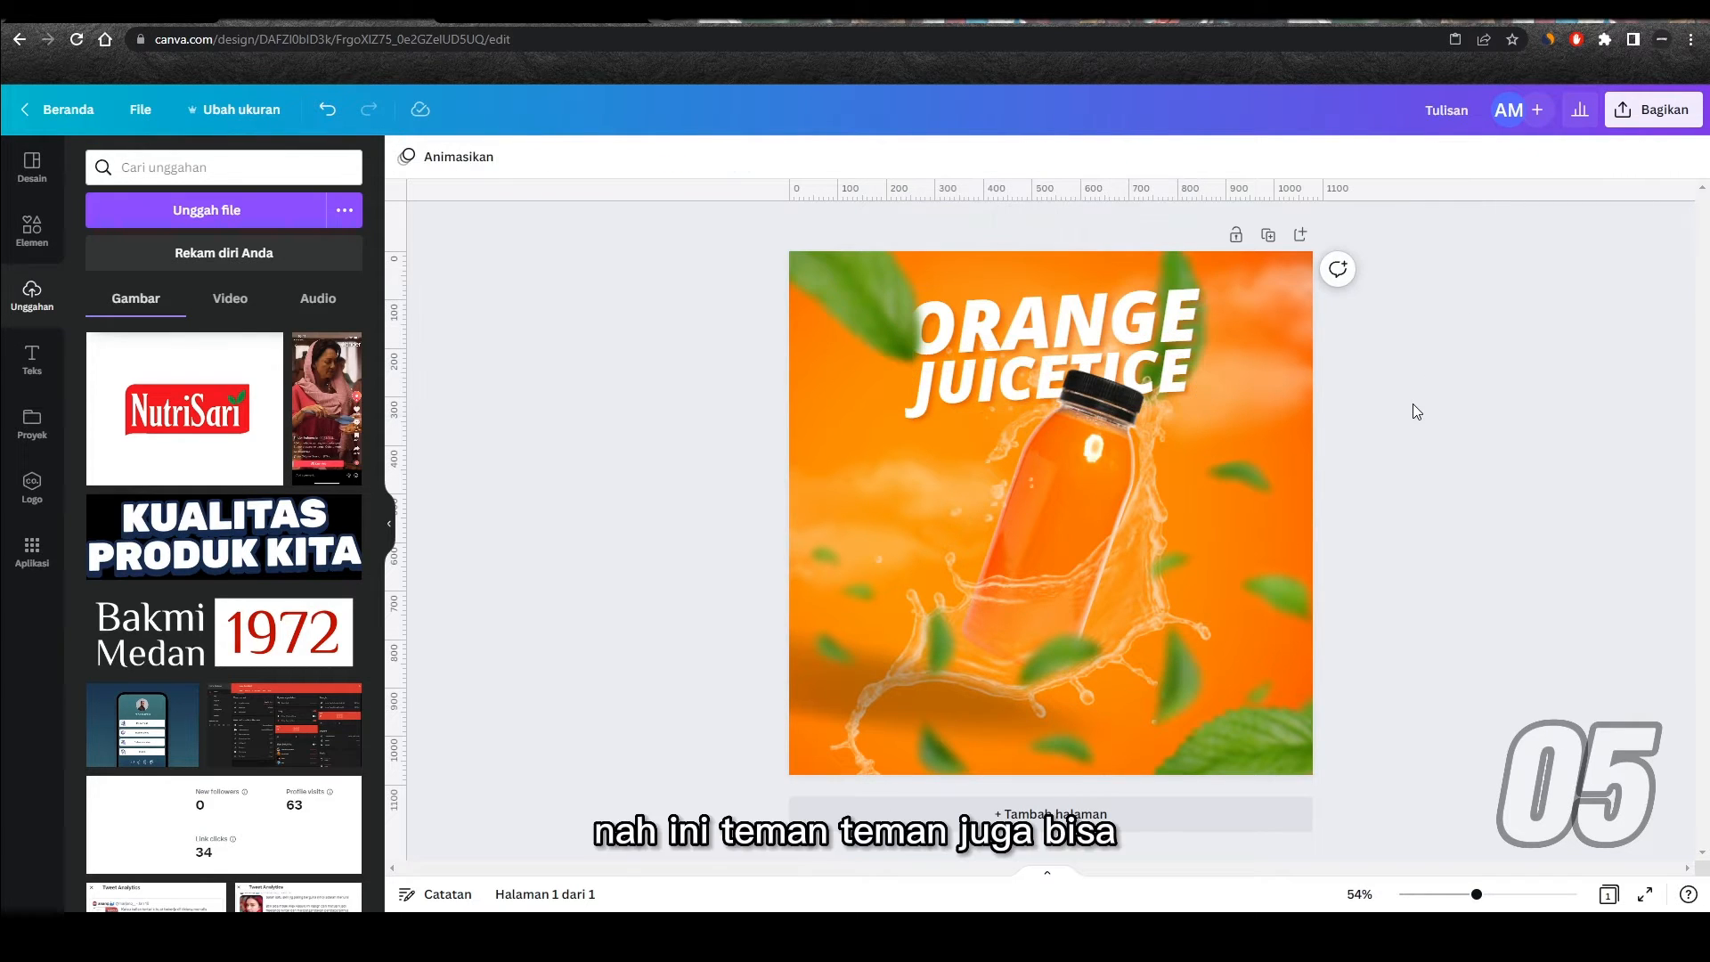
Step: Group the upper-left leaf, the large element behind the bottle, the lower-right leaf and both title texts, and move the group slightly upward
click(848, 285)
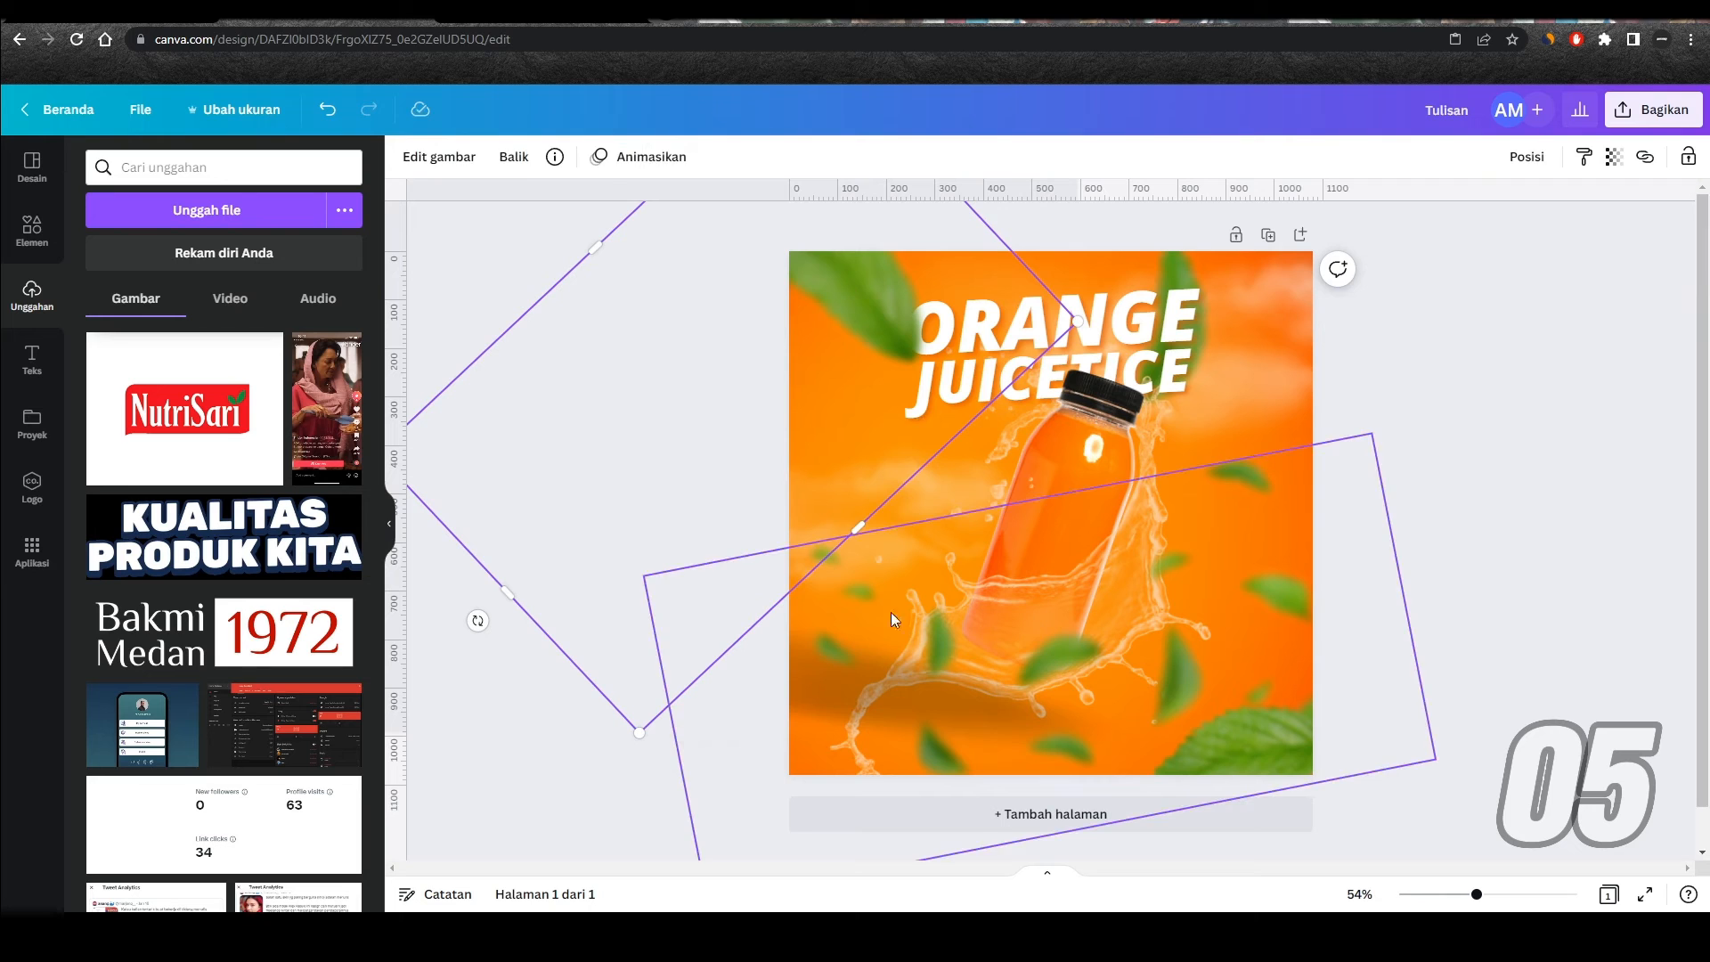
shift+click(868, 589)
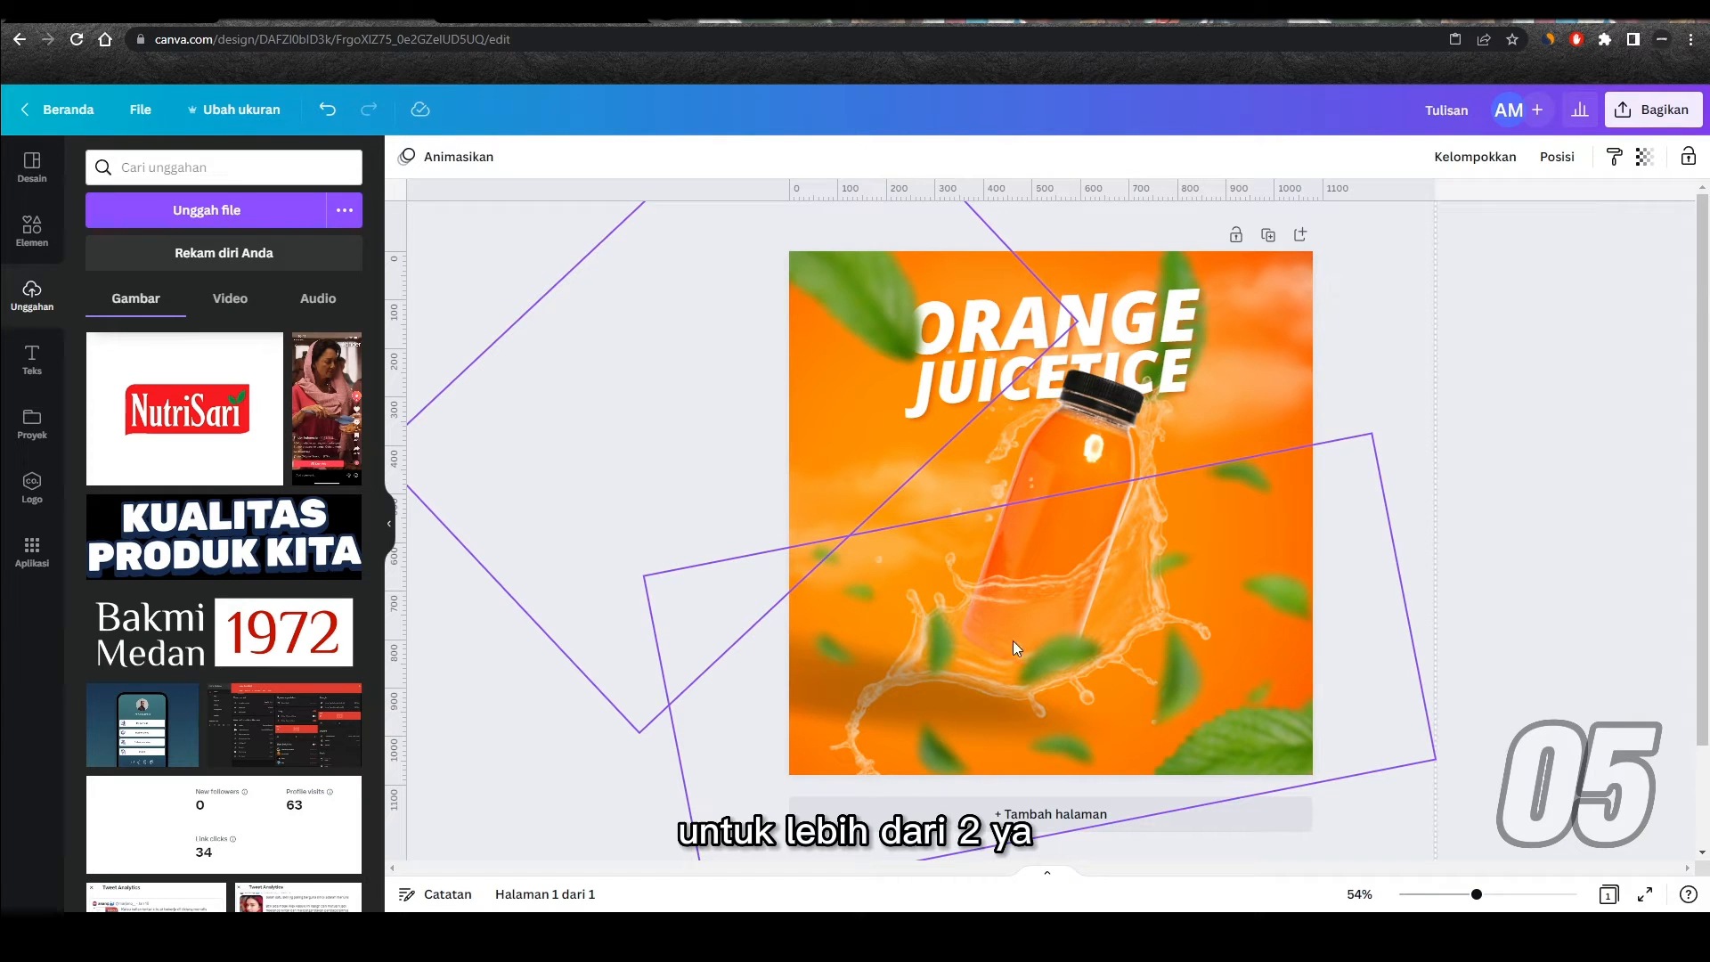
shift+click(1273, 725)
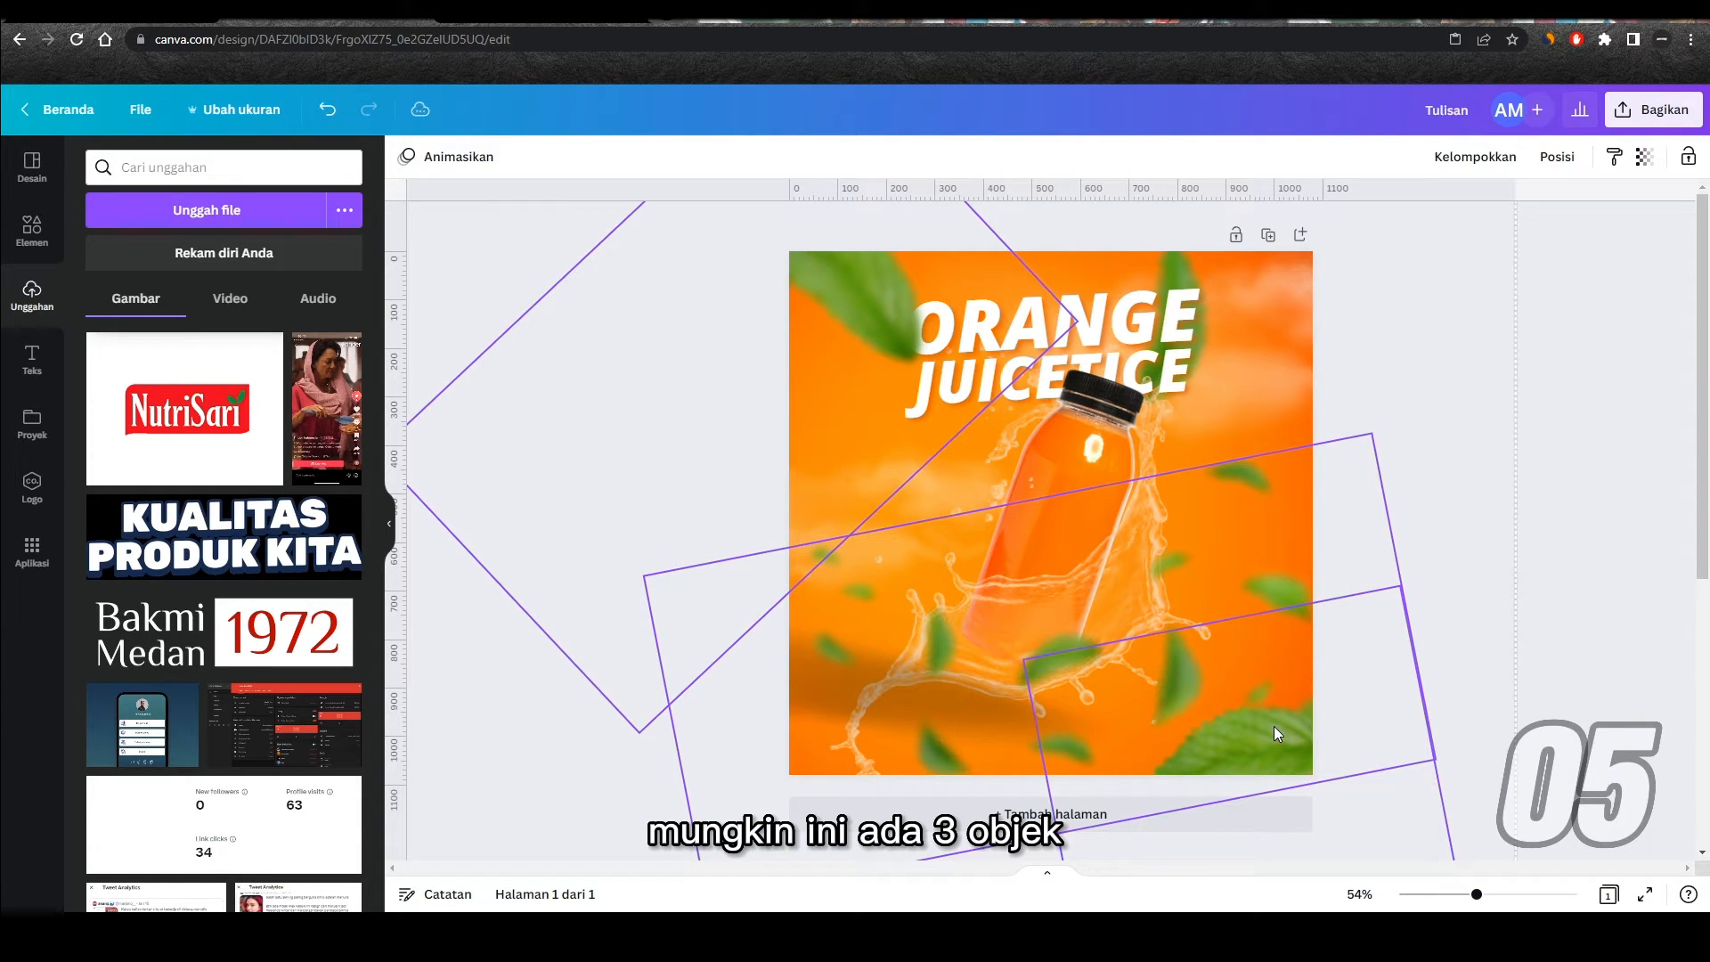
shift+click(1174, 360)
shift+click(1172, 373)
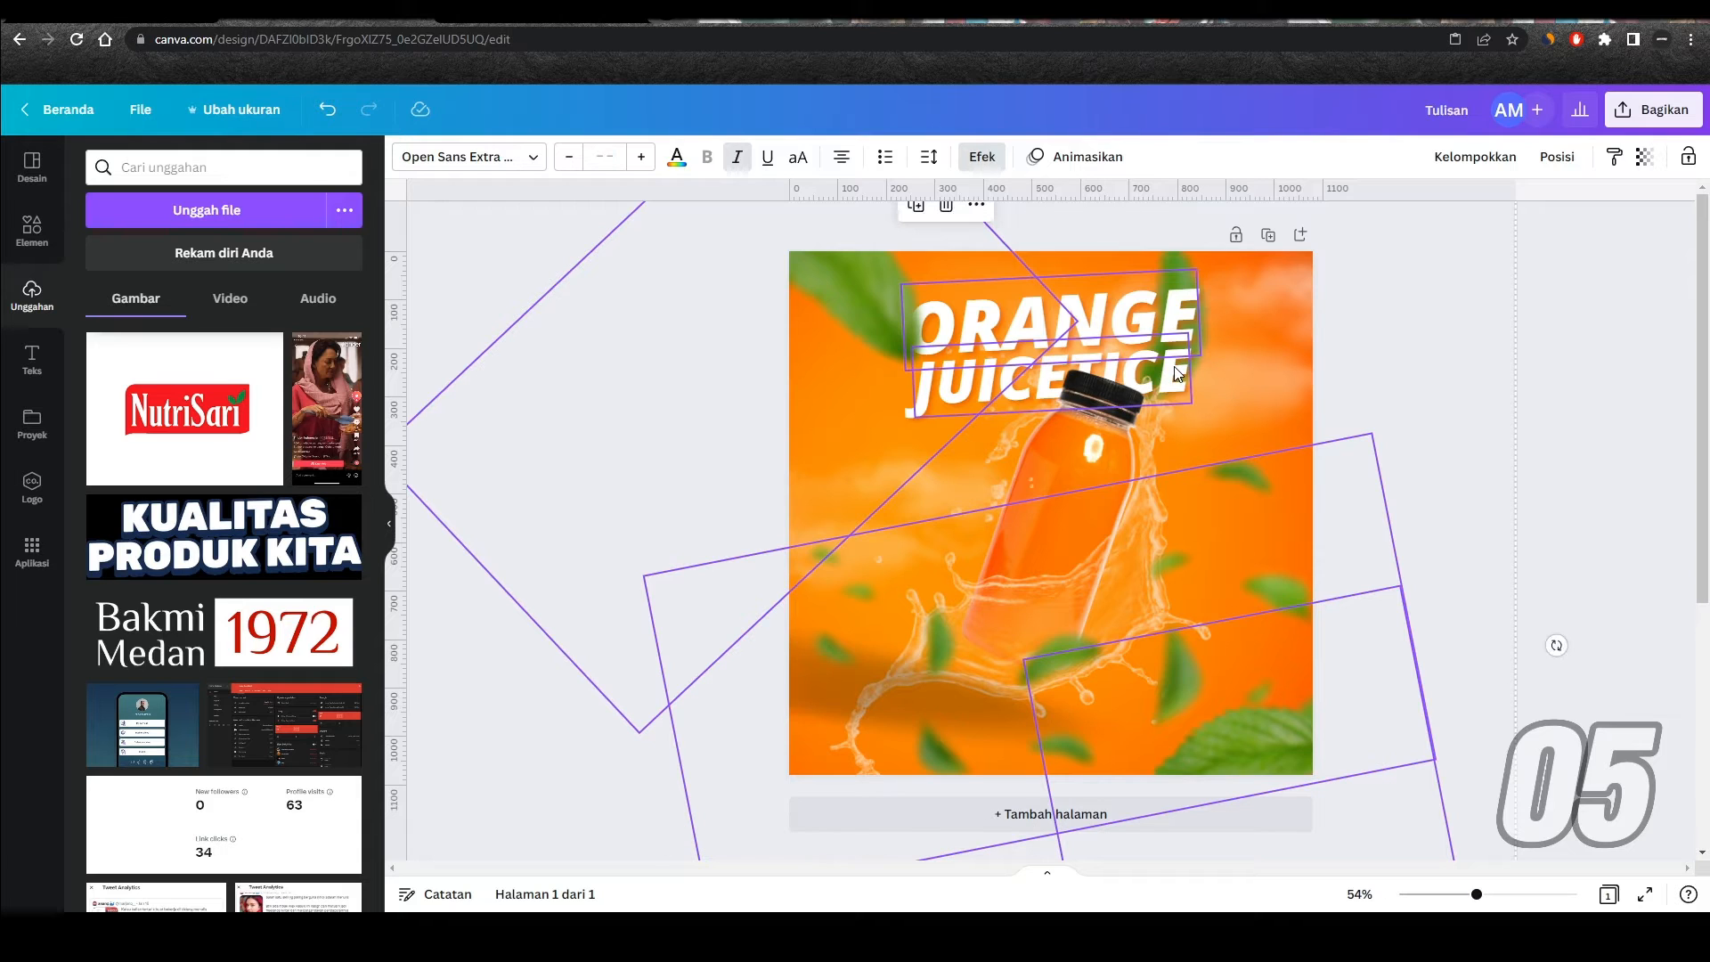
right_click(1173, 373)
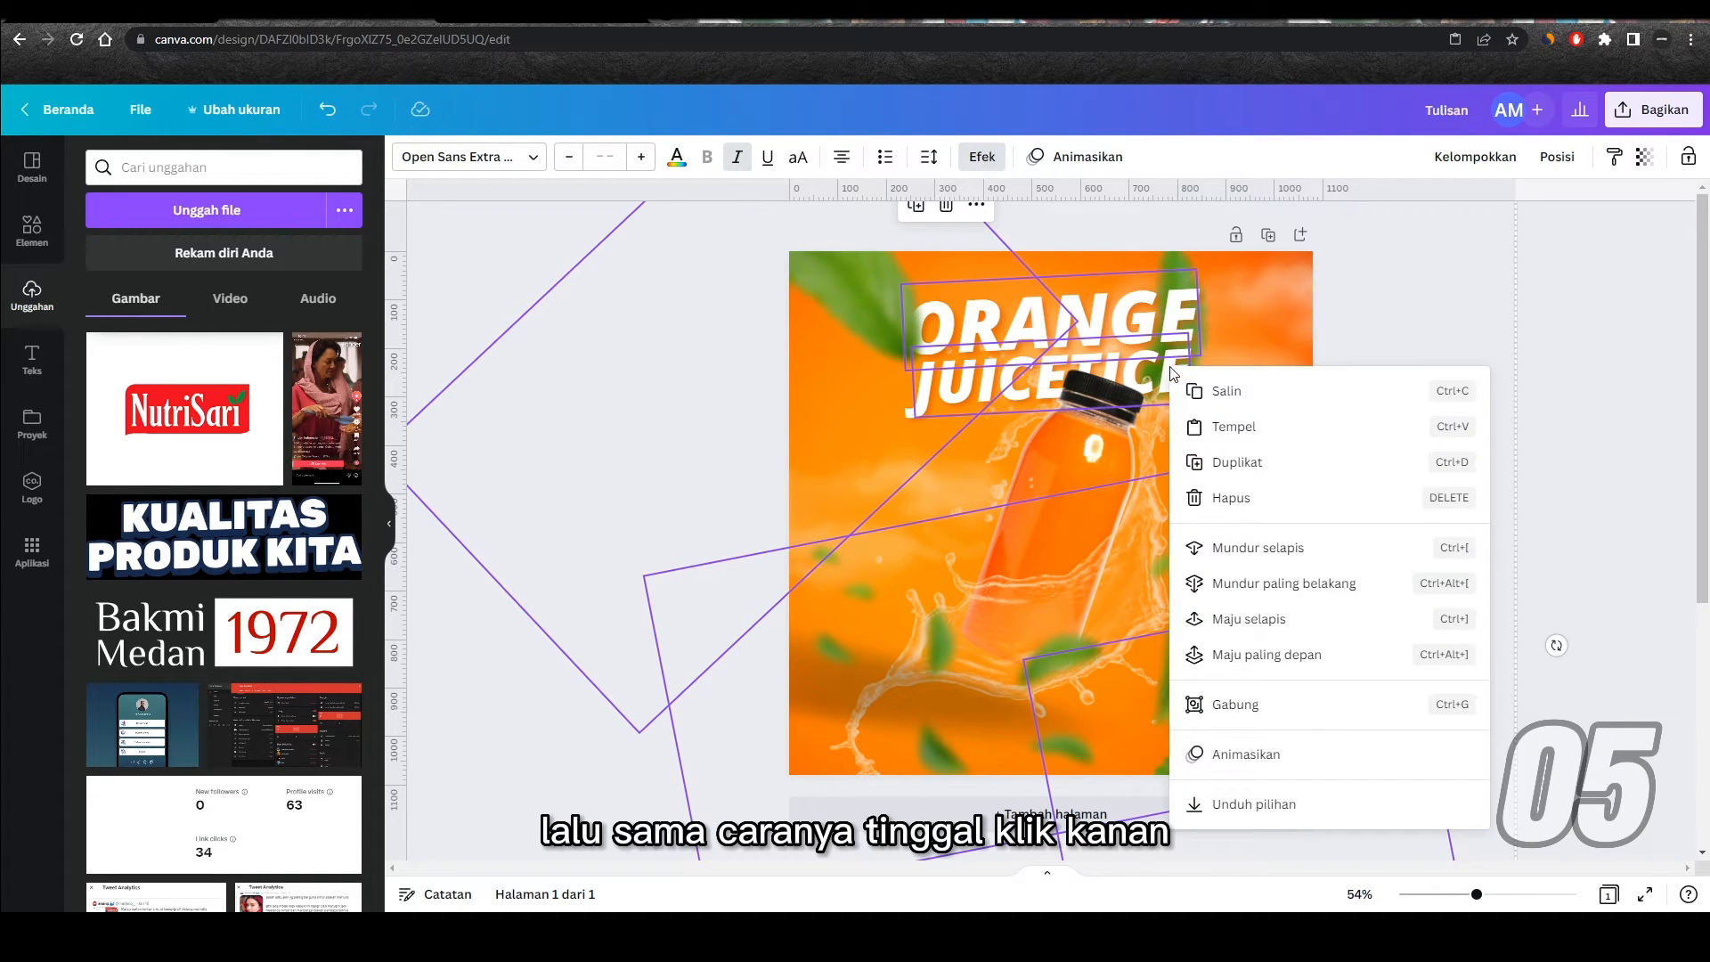
click(1232, 704)
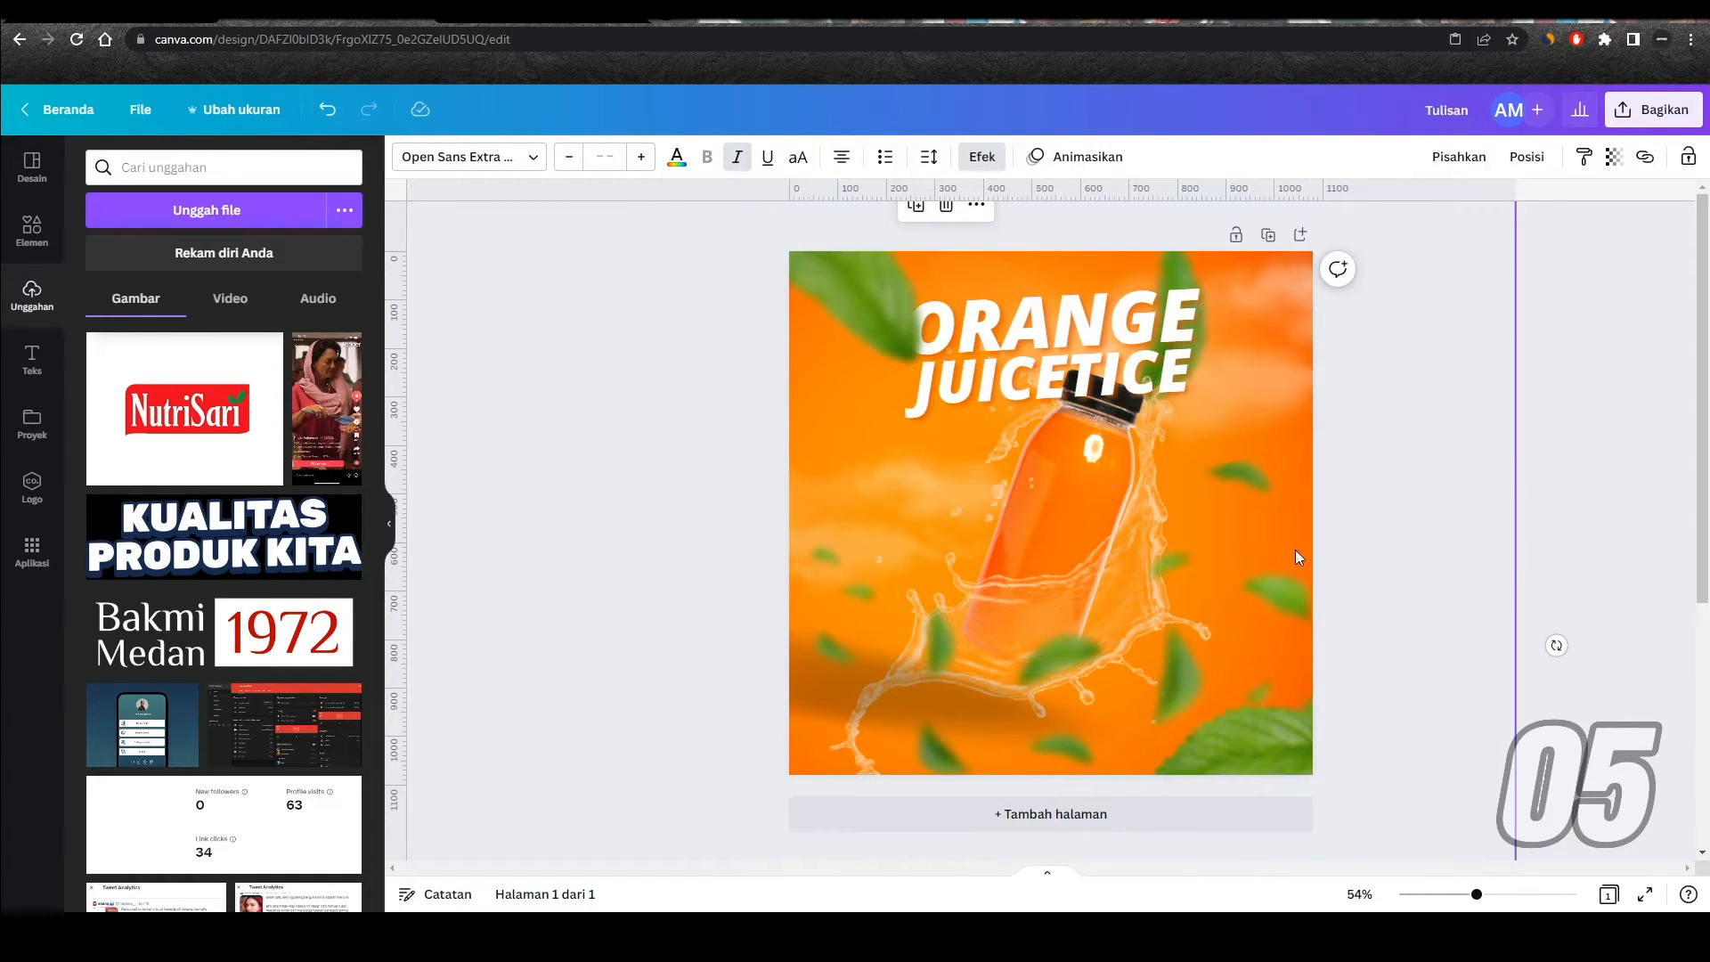
drag(1122, 352, 1127, 283)
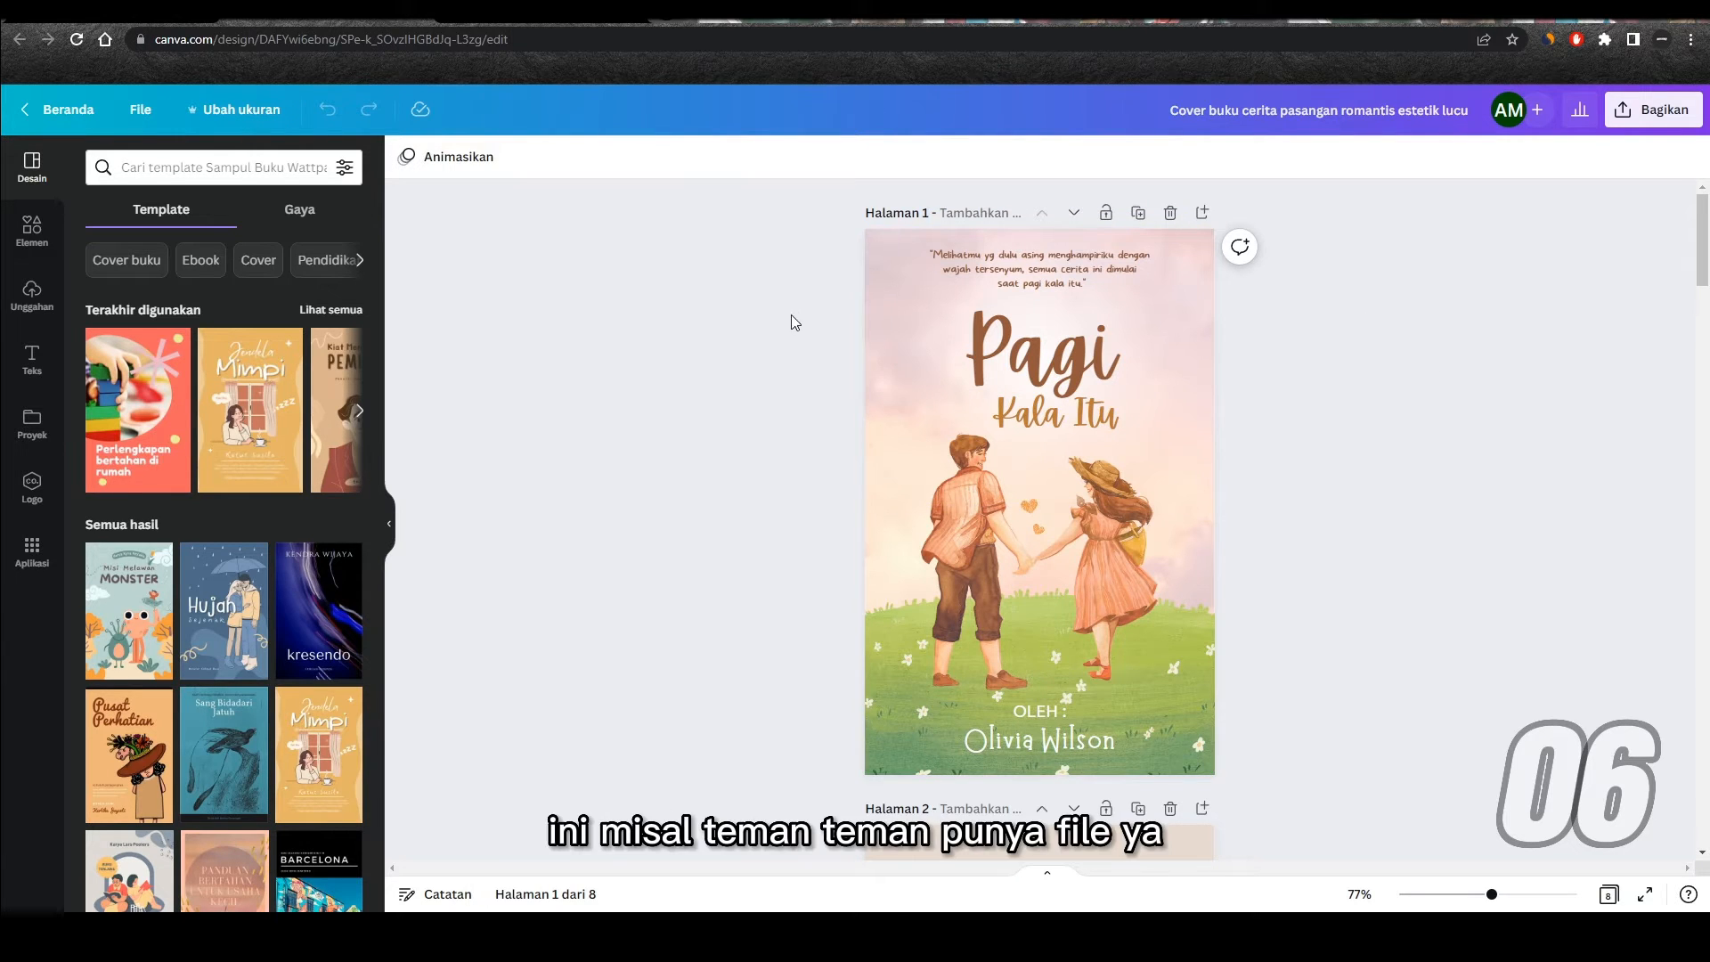
Step: Publish all 8 pages of the romantic book cover design as a flipbook using the Buku flip Publuu sharing option
scroll(767, 353, down, 14)
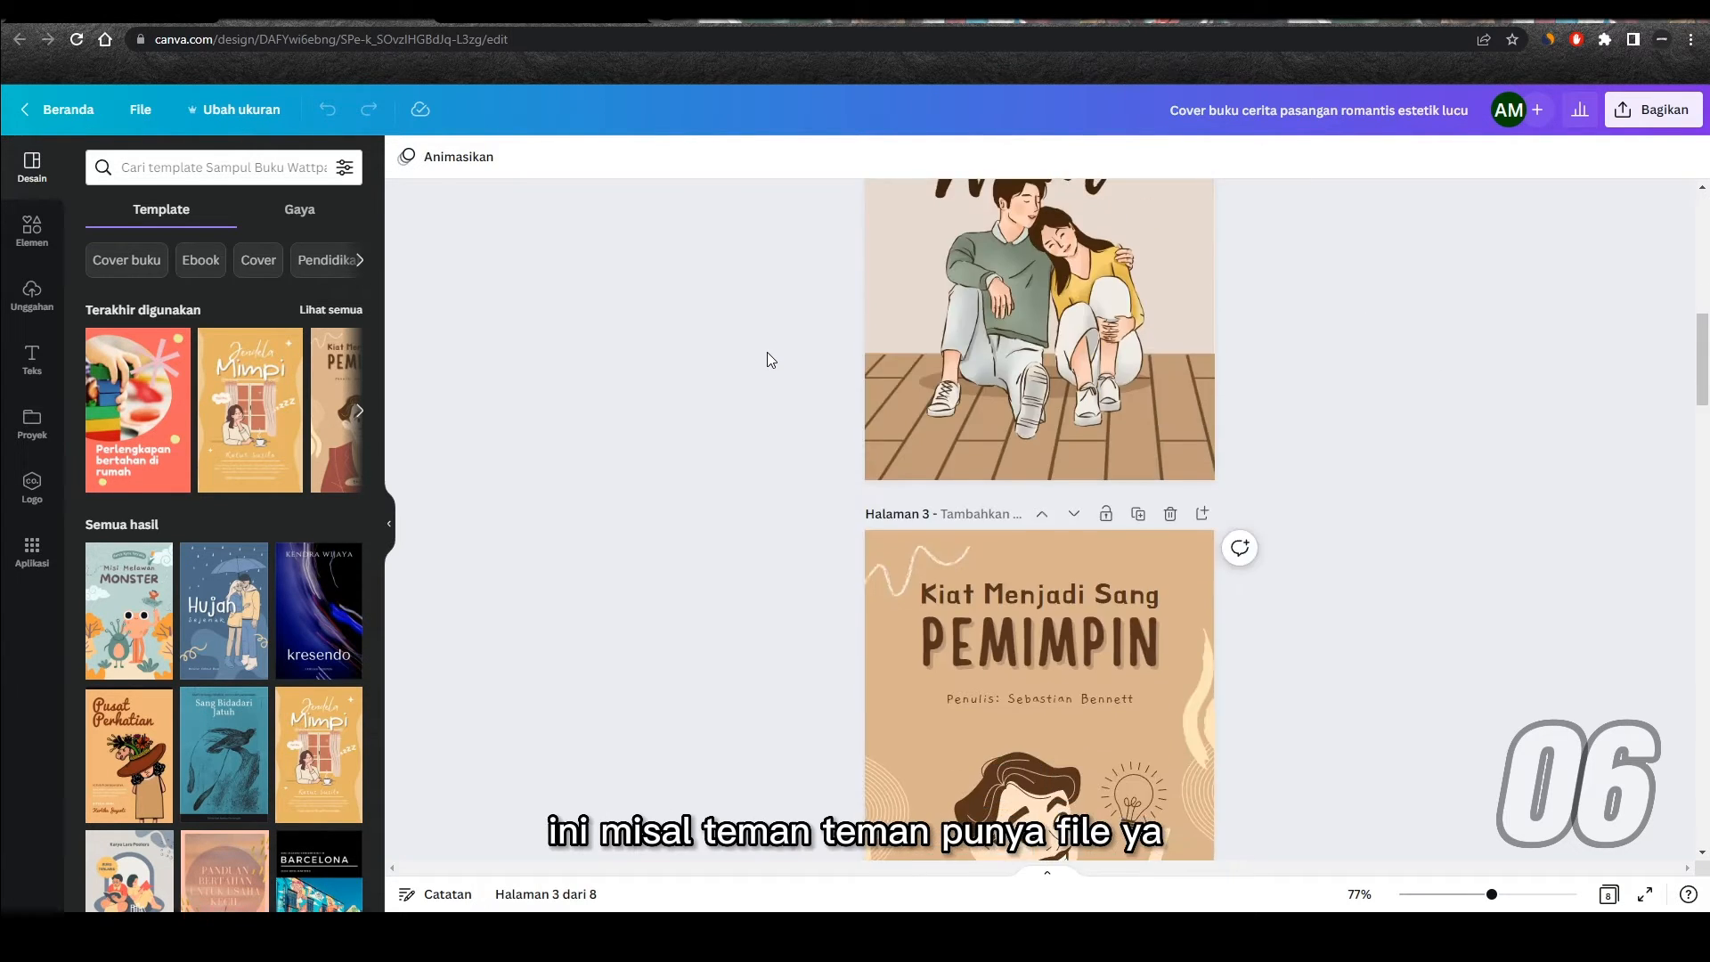
scroll(767, 353, down, 13)
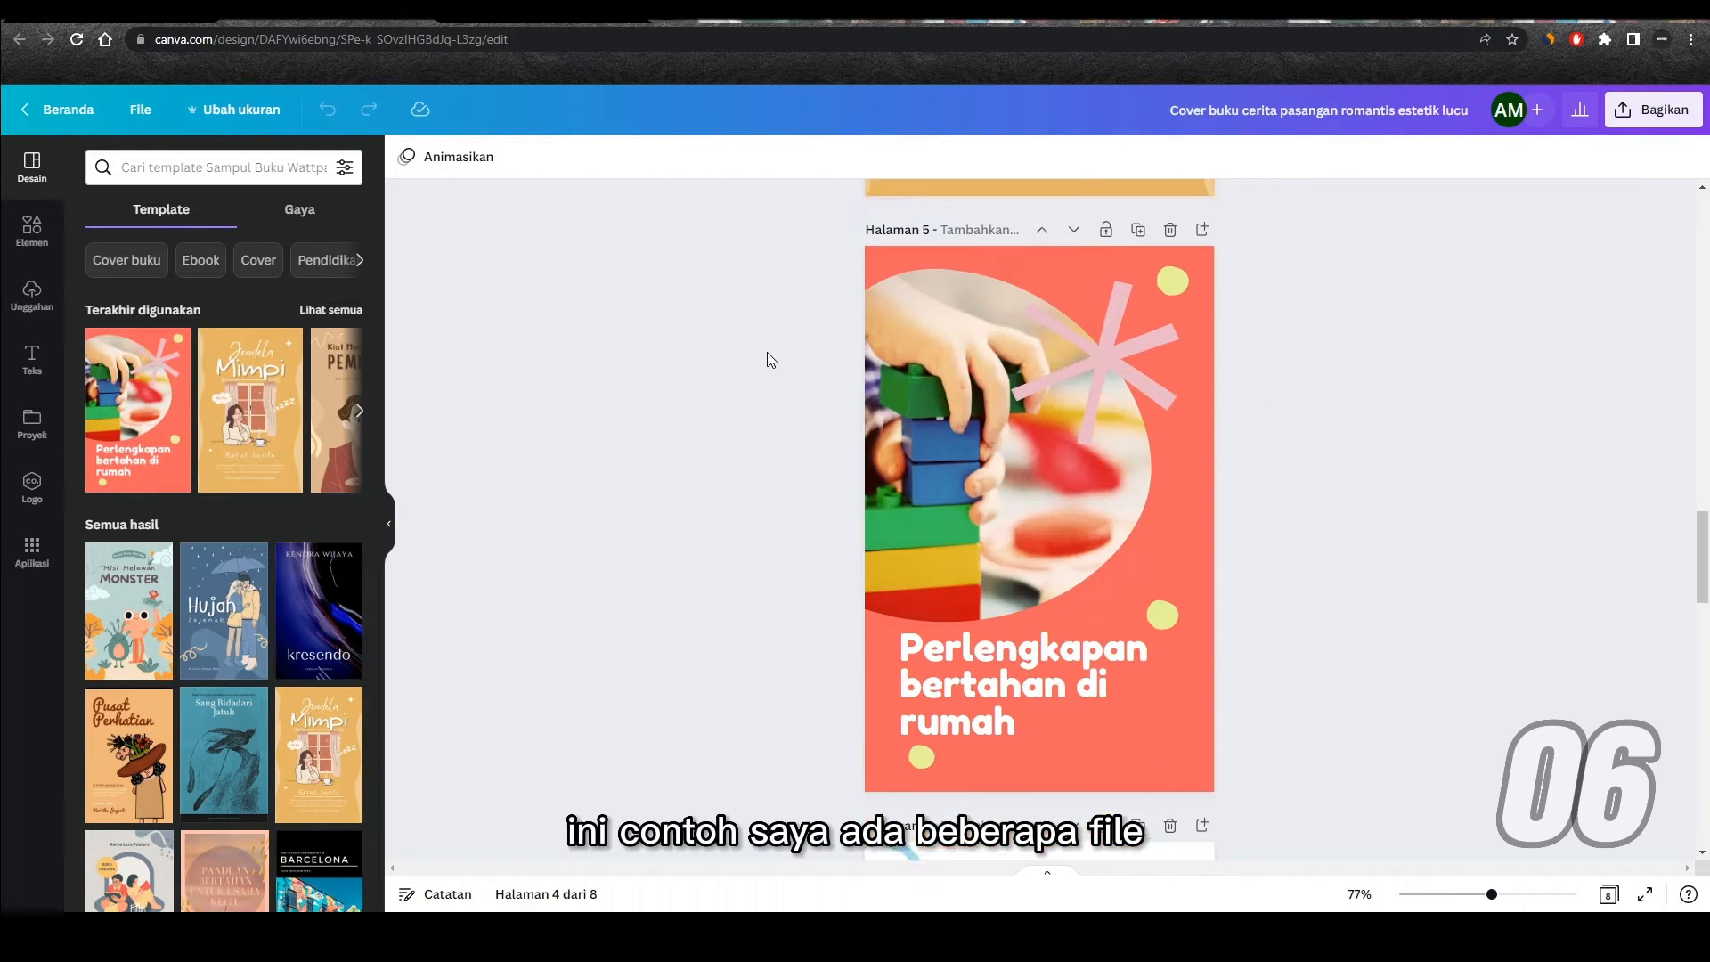
scroll(766, 351, down, 7)
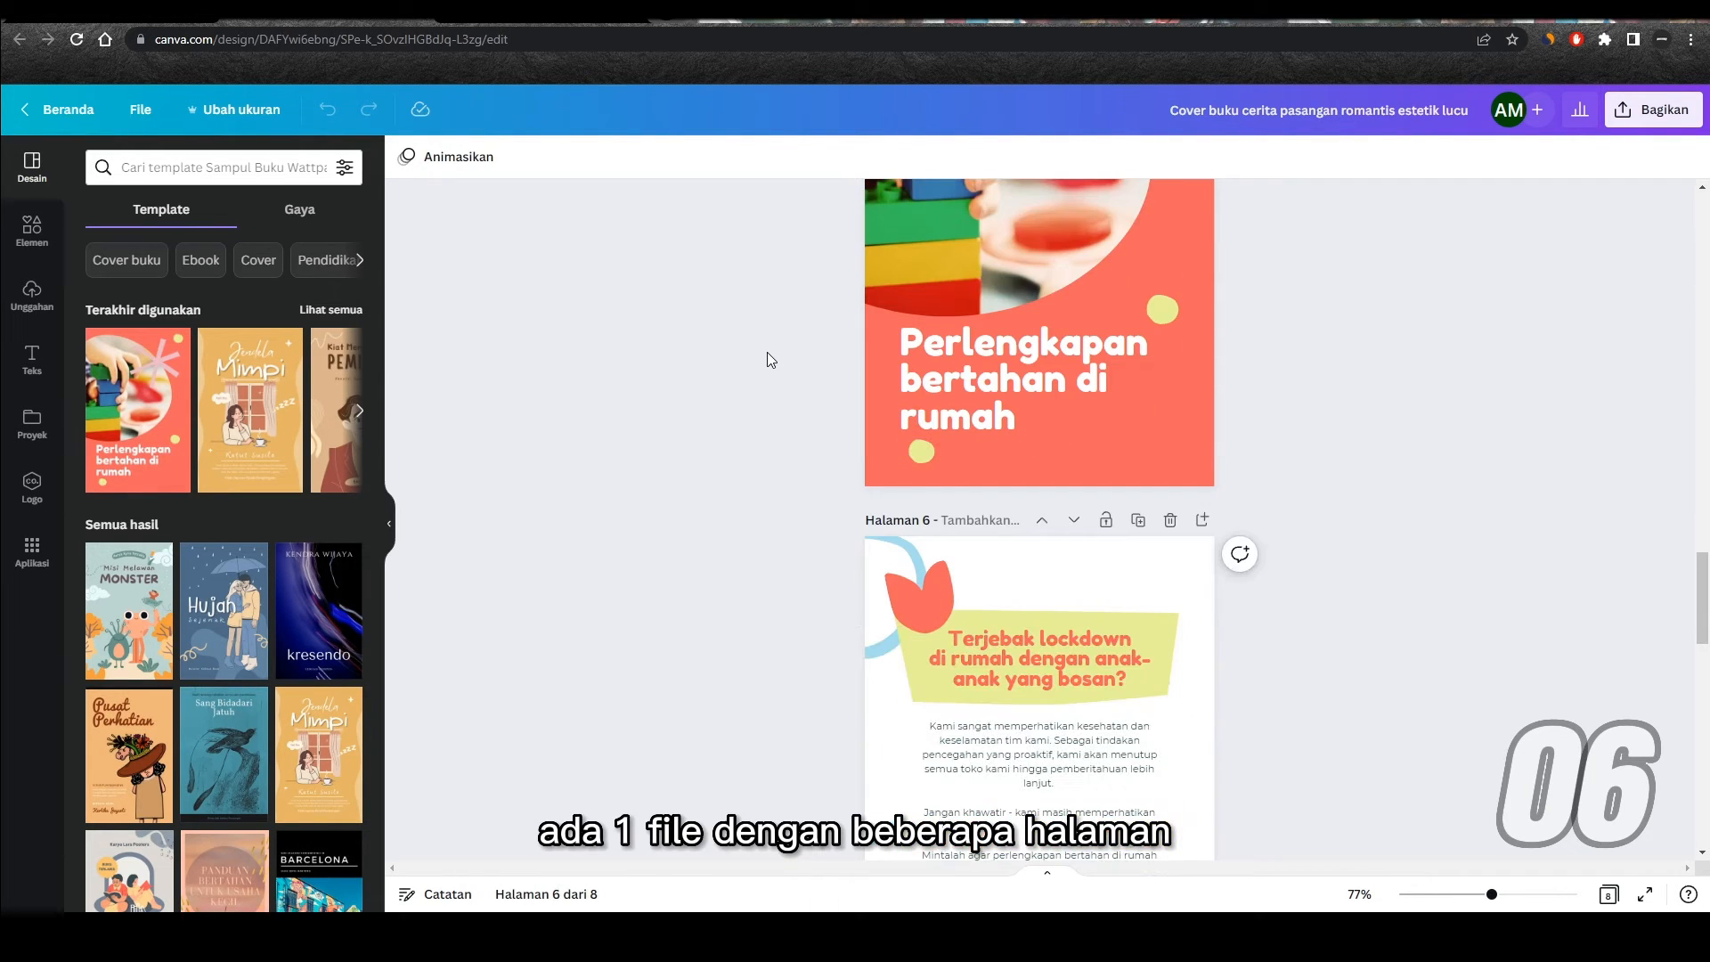
scroll(767, 353, up, 20)
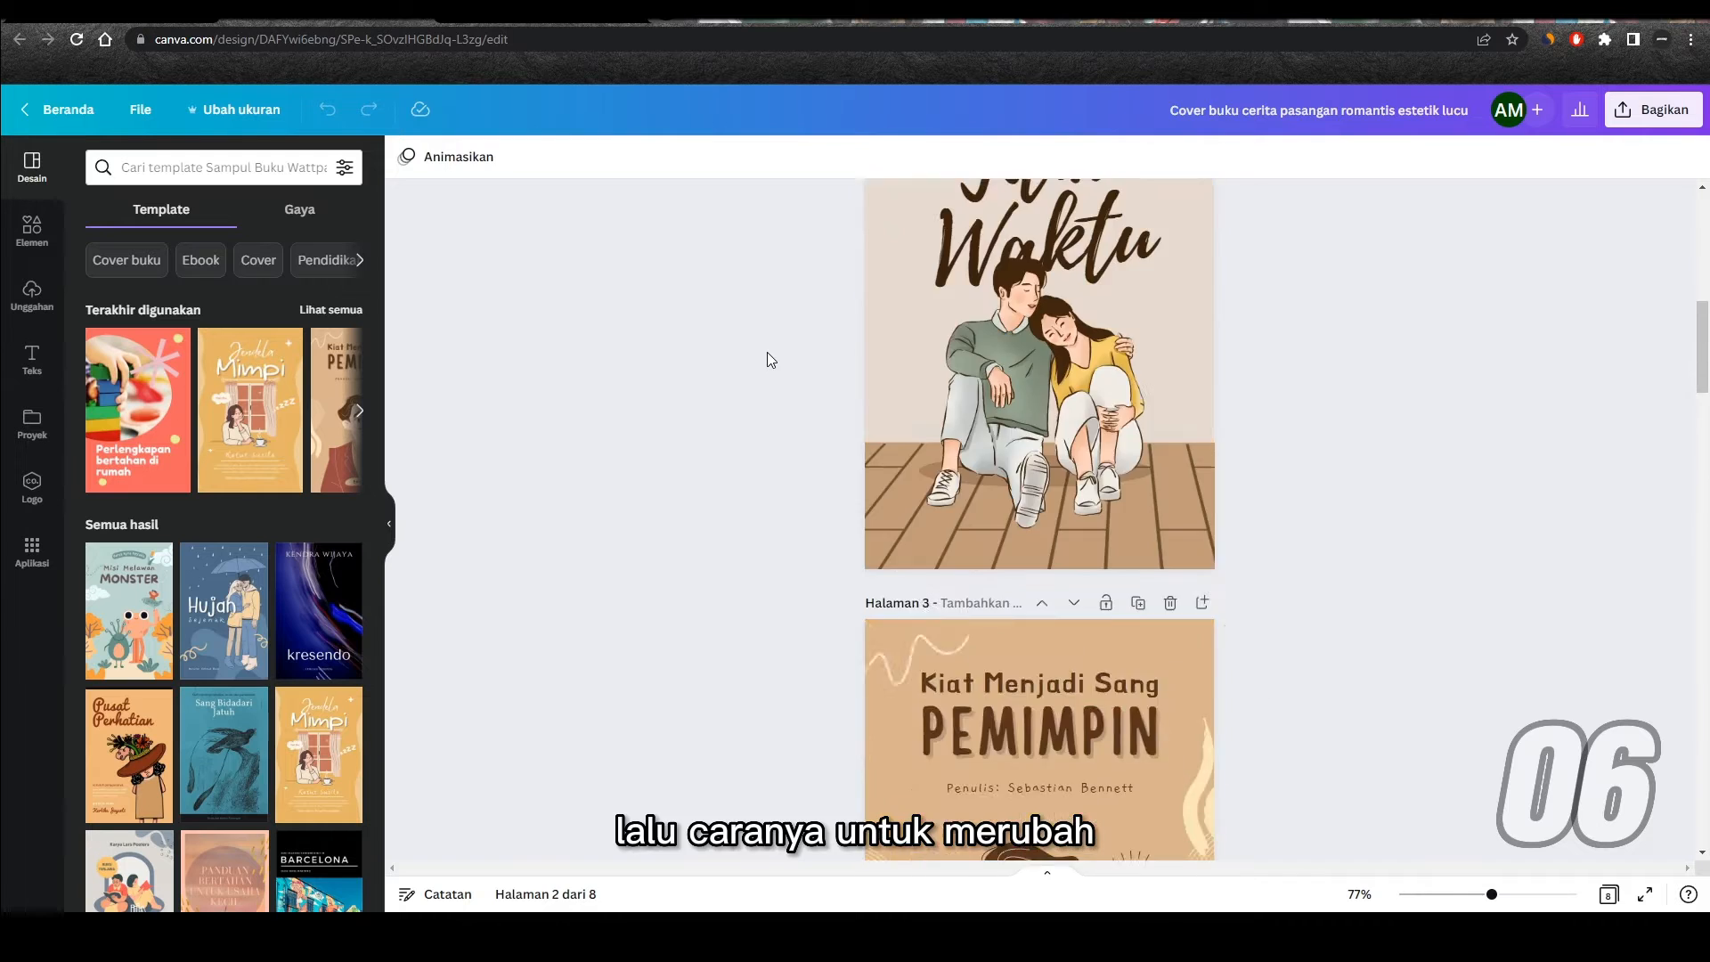
scroll(767, 351, up, 3)
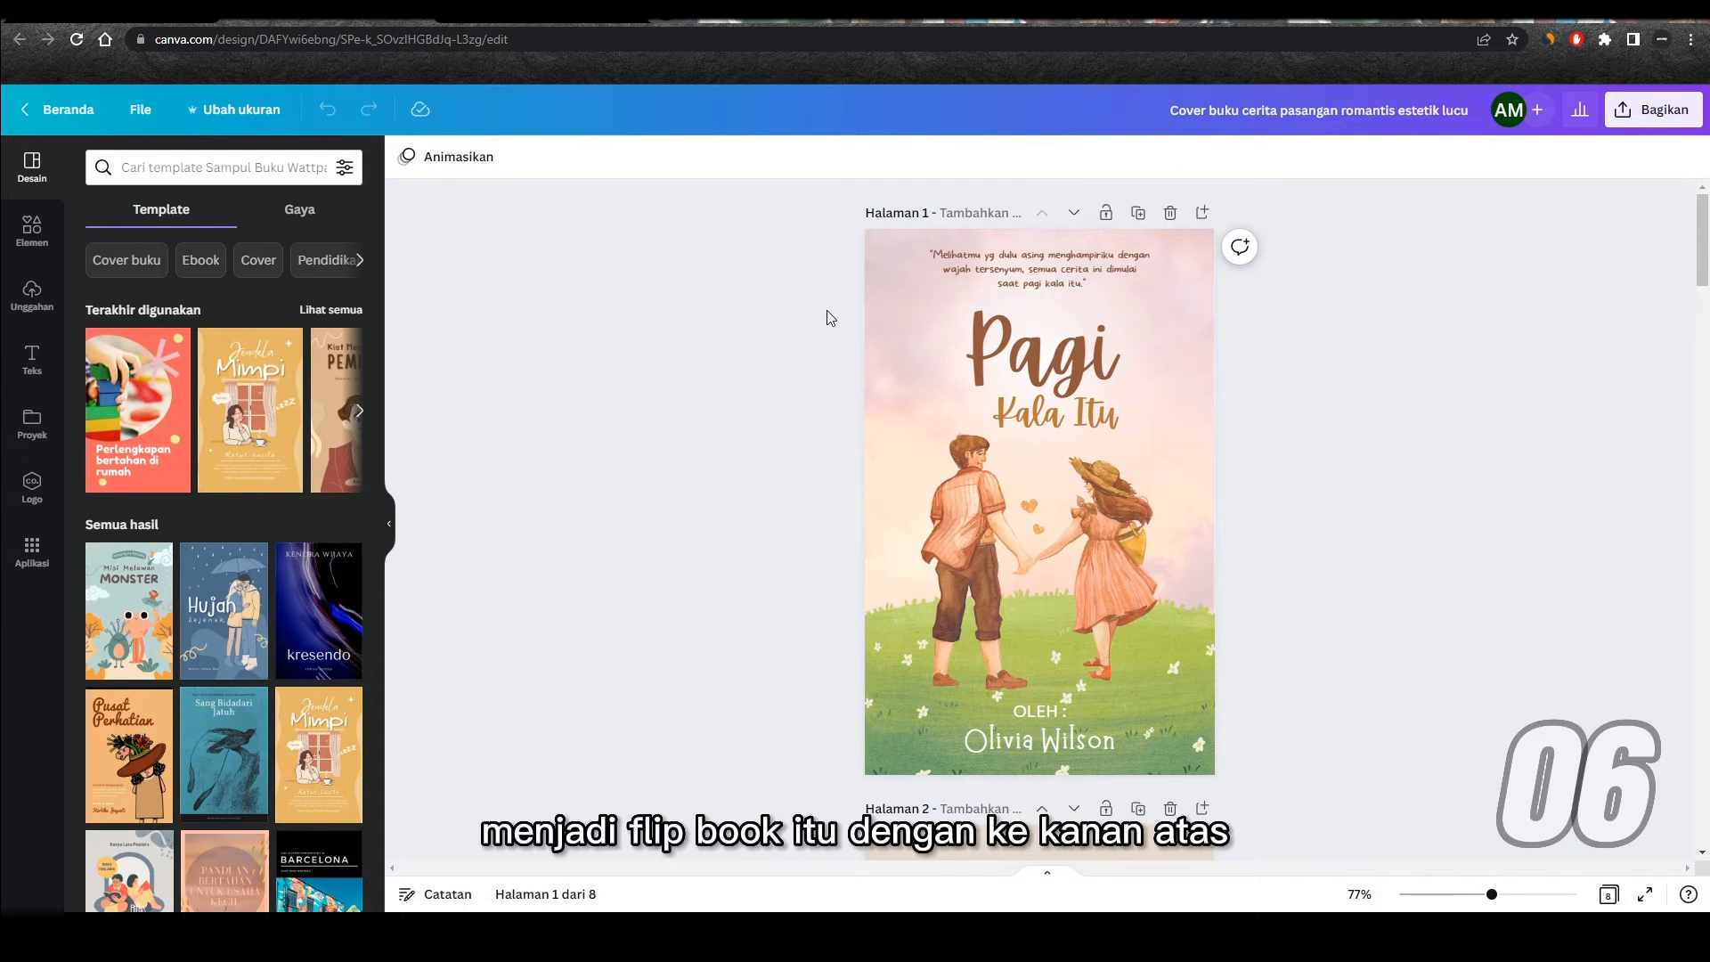
click(1652, 113)
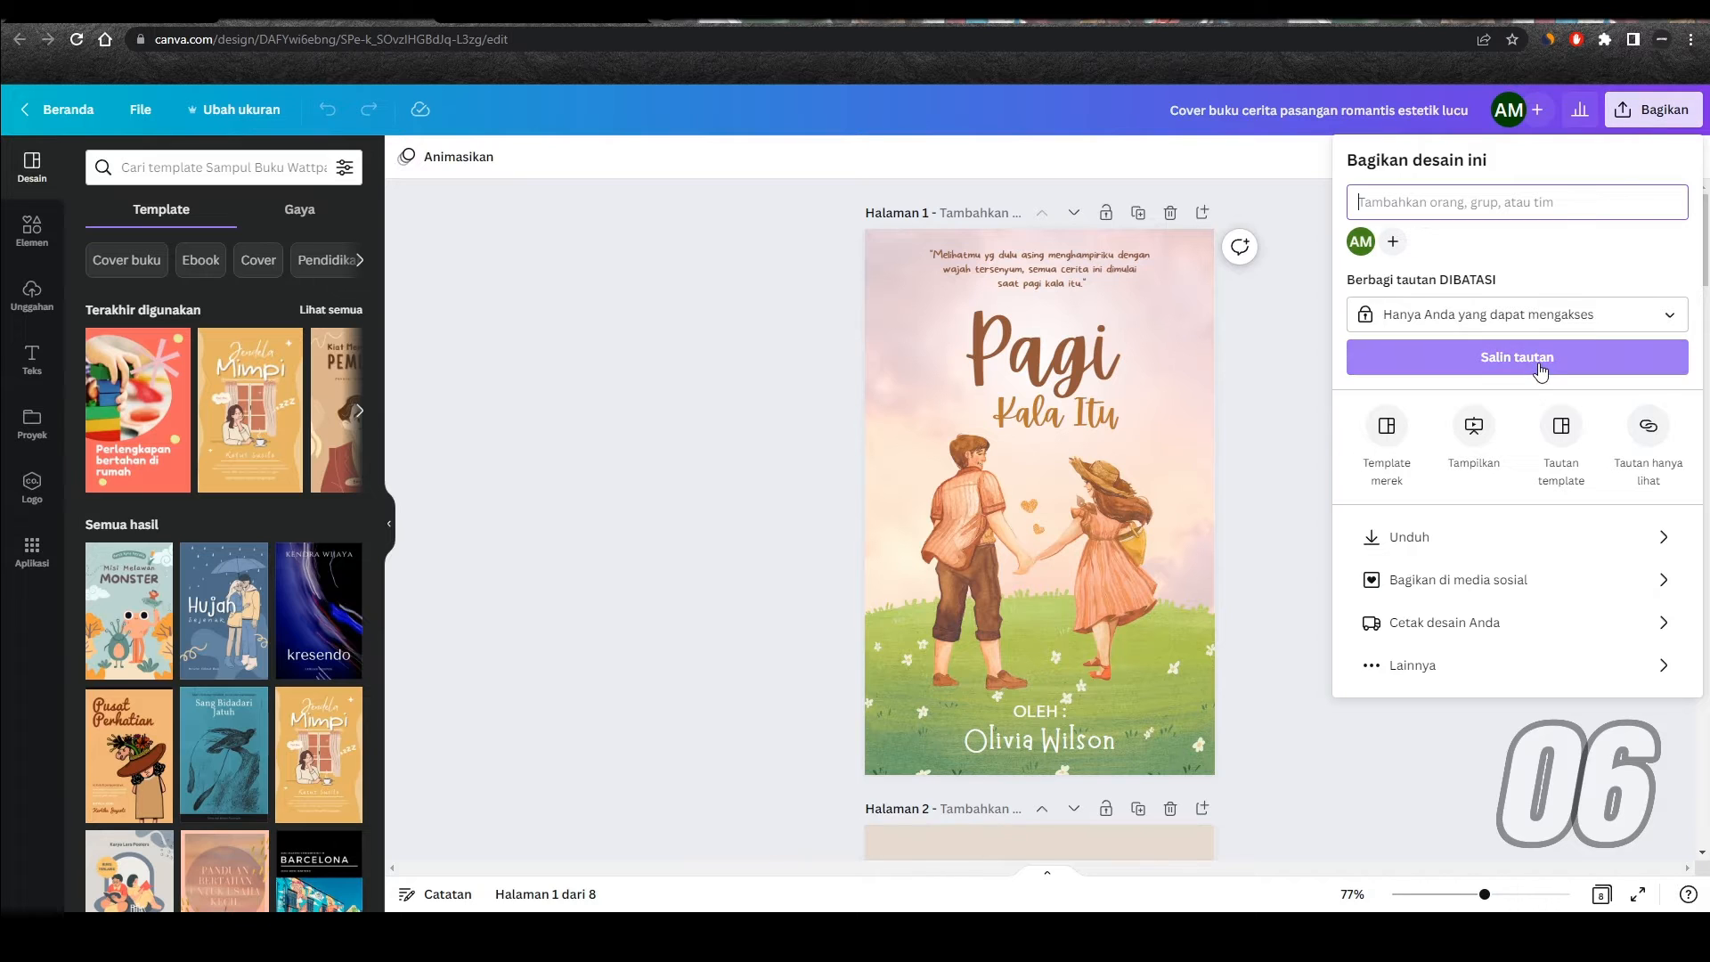
click(1443, 668)
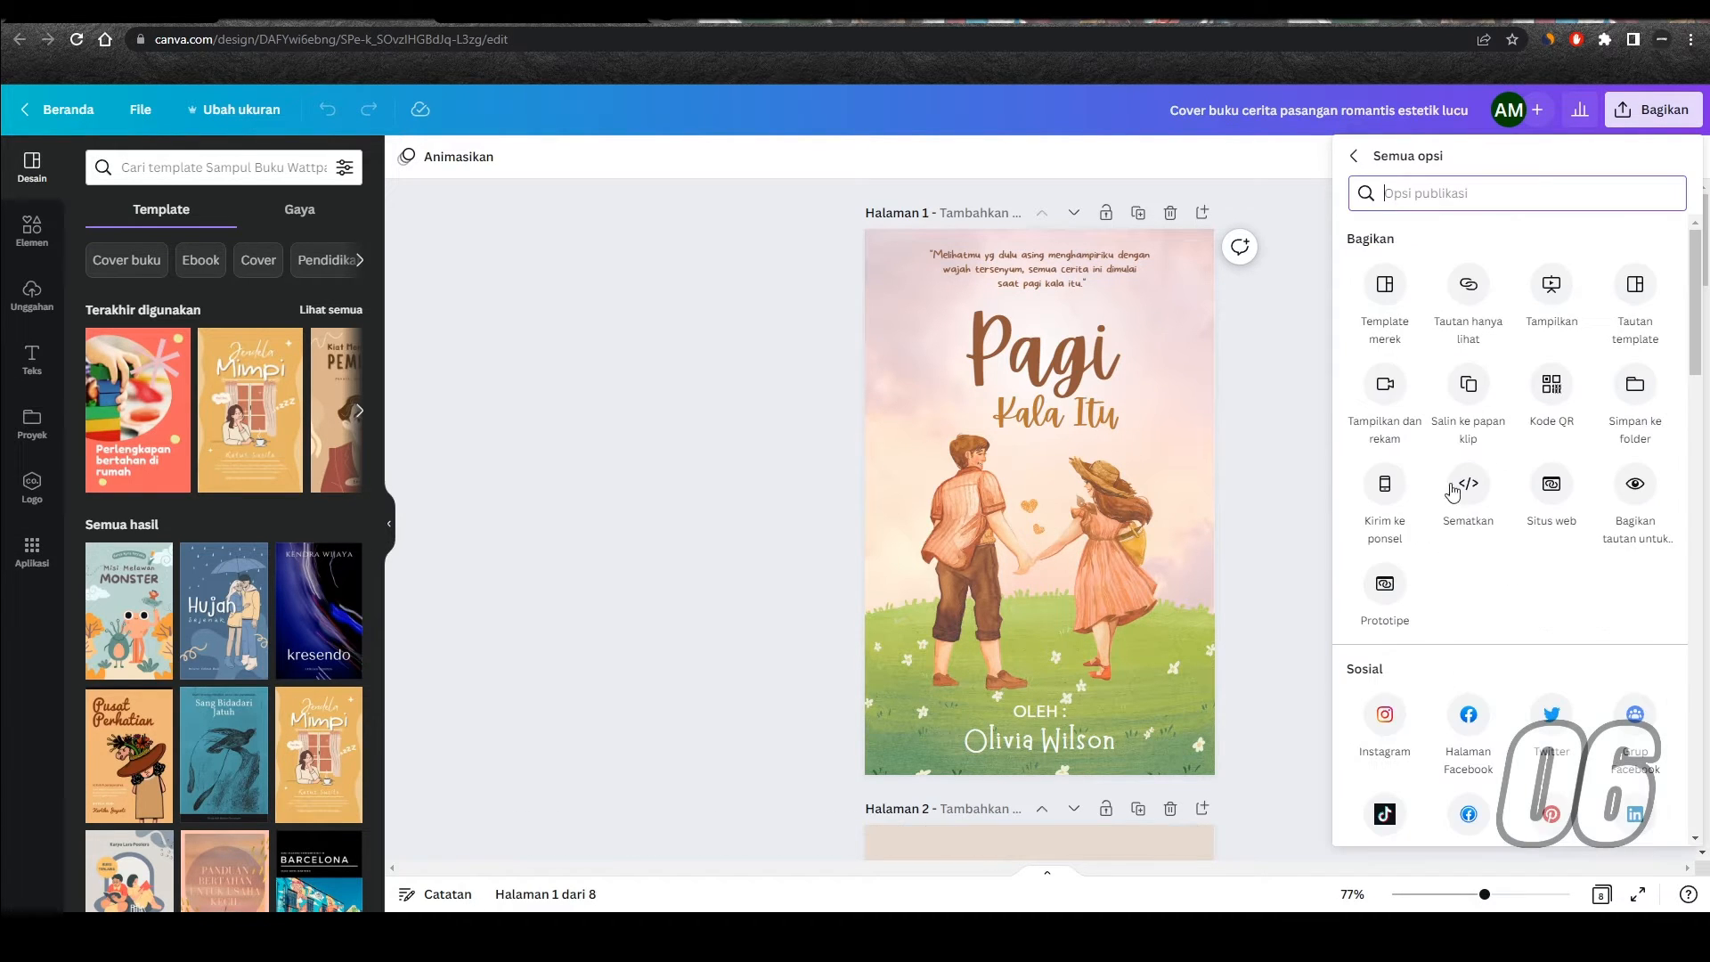
scroll(1465, 369, down, 4)
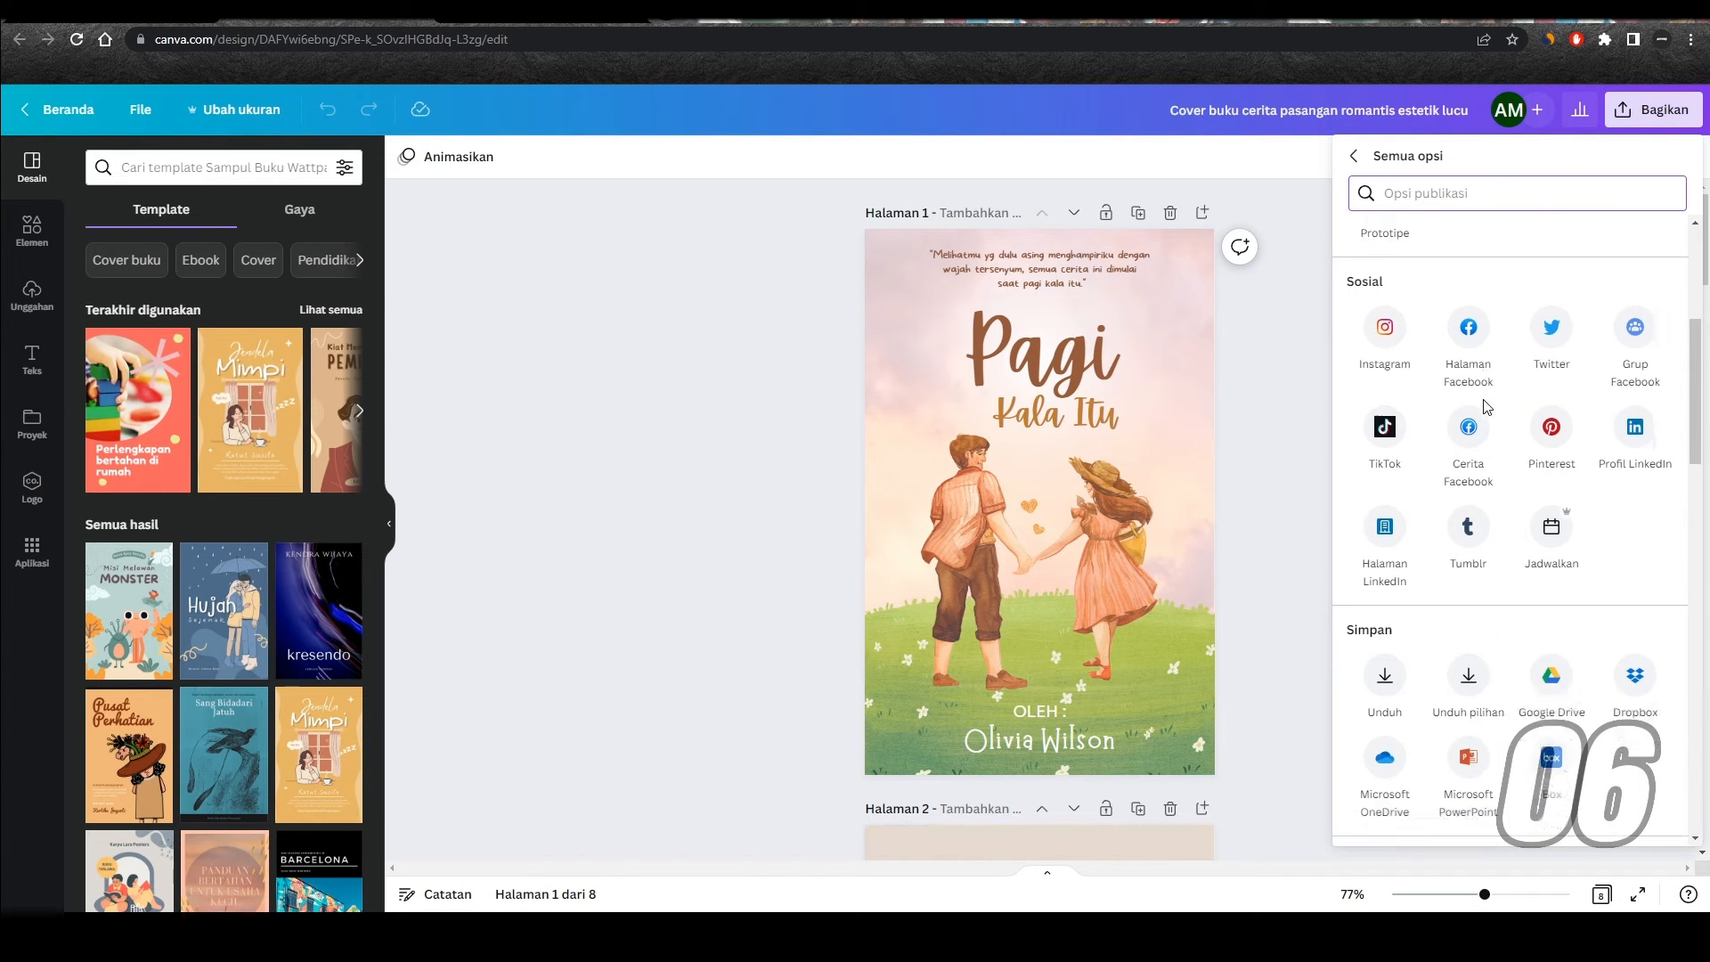
scroll(1485, 407, down, 8)
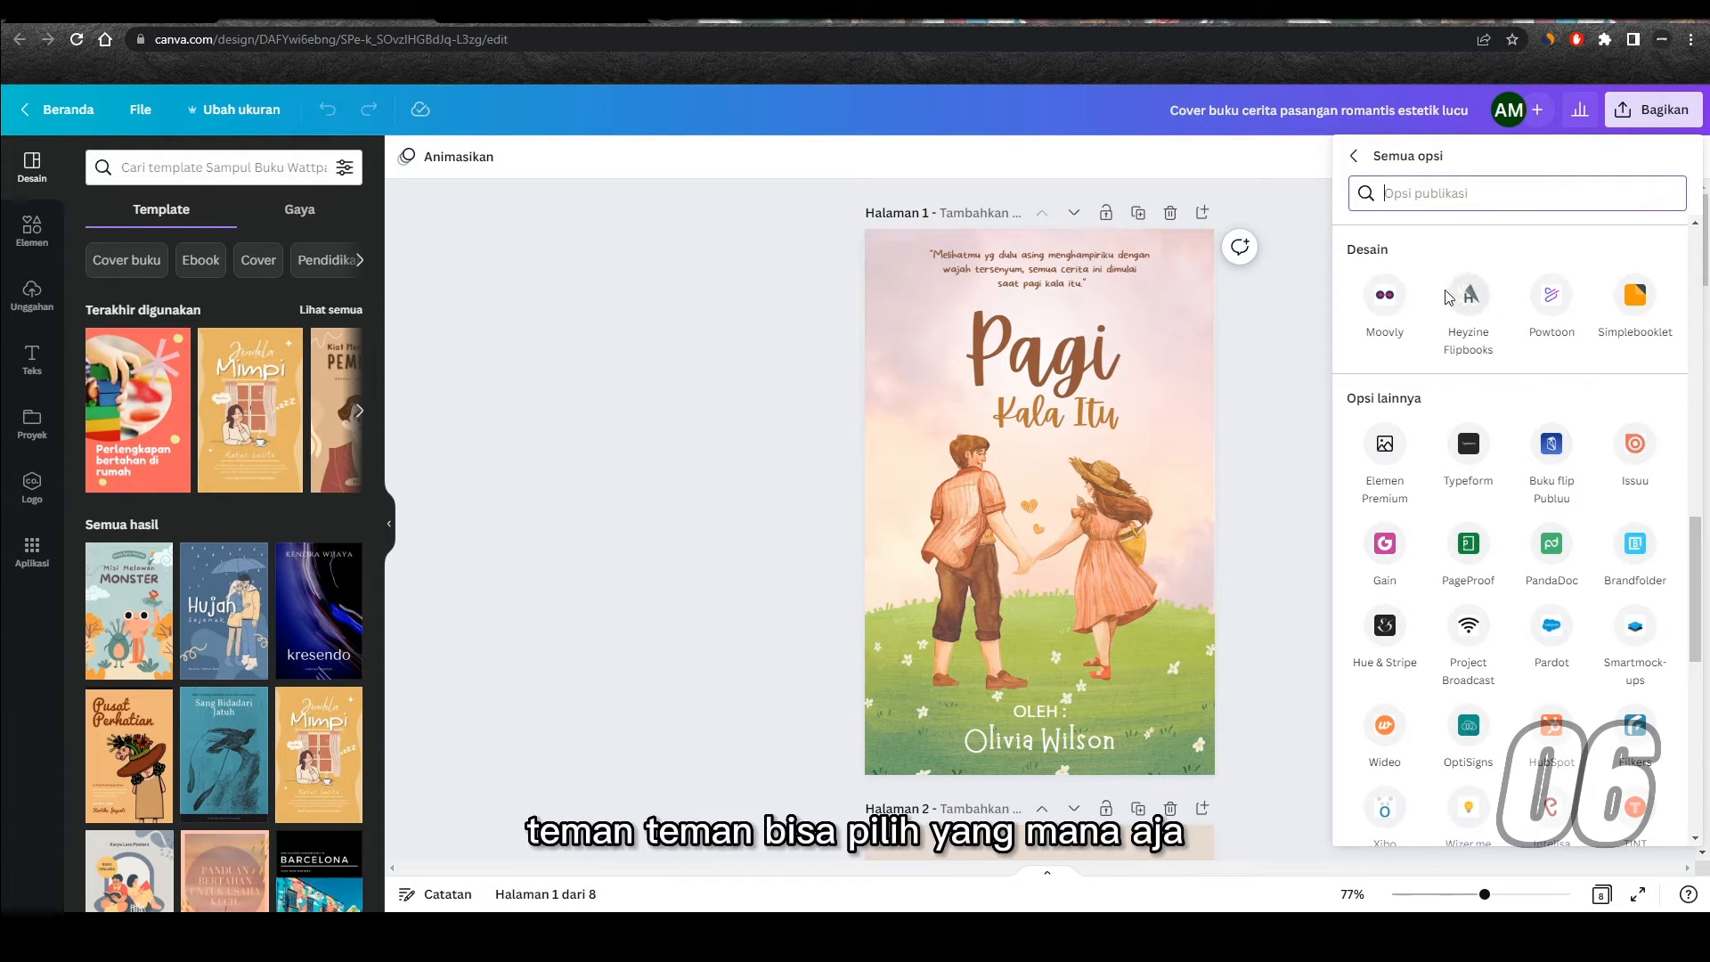
click(1552, 445)
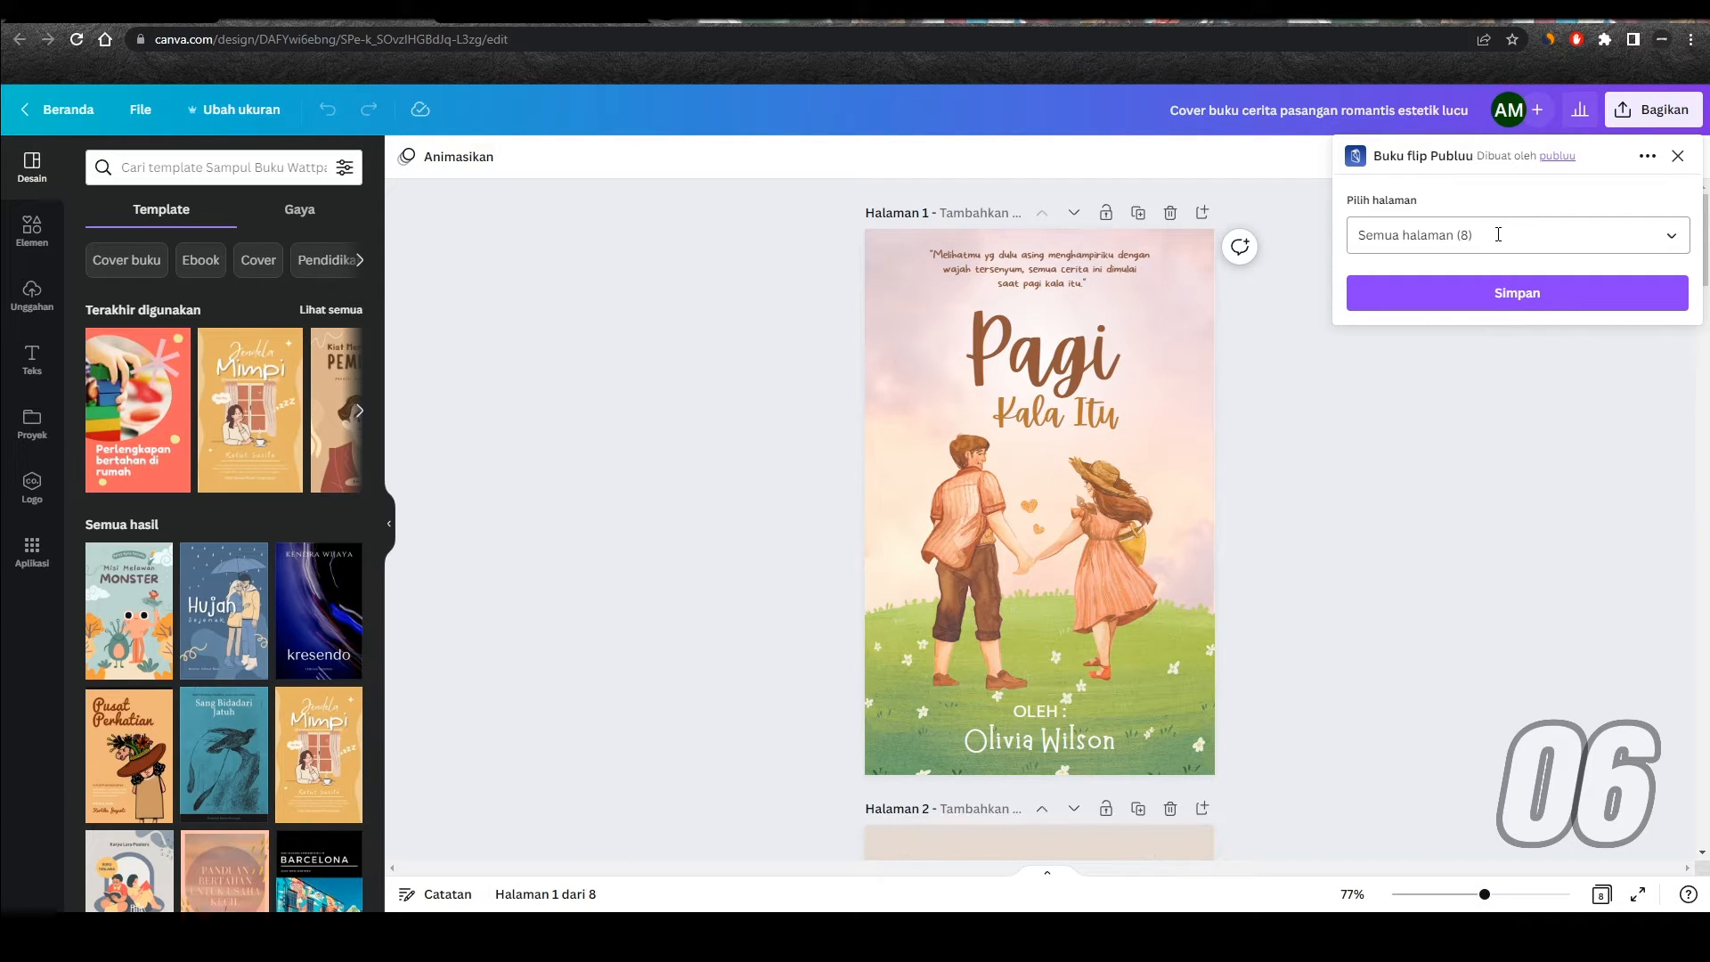
click(1496, 294)
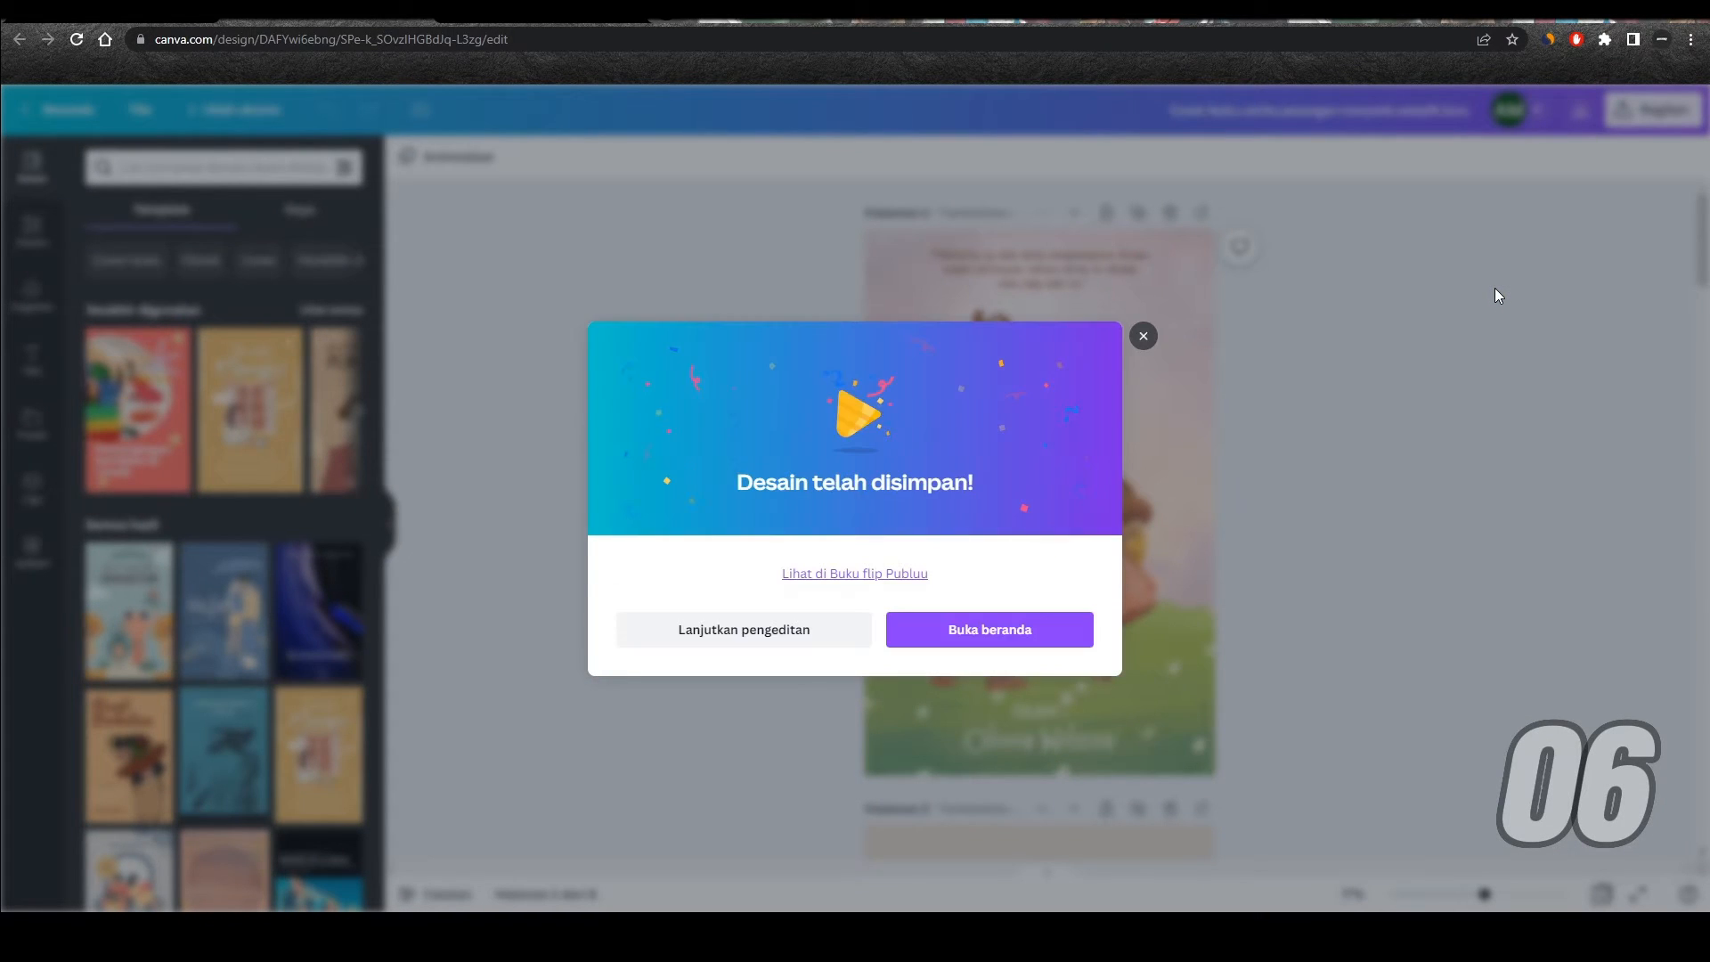
Step: View the saved design in Publuu, dismiss the welcome message, and flip forward through the flipbook's pages
click(871, 579)
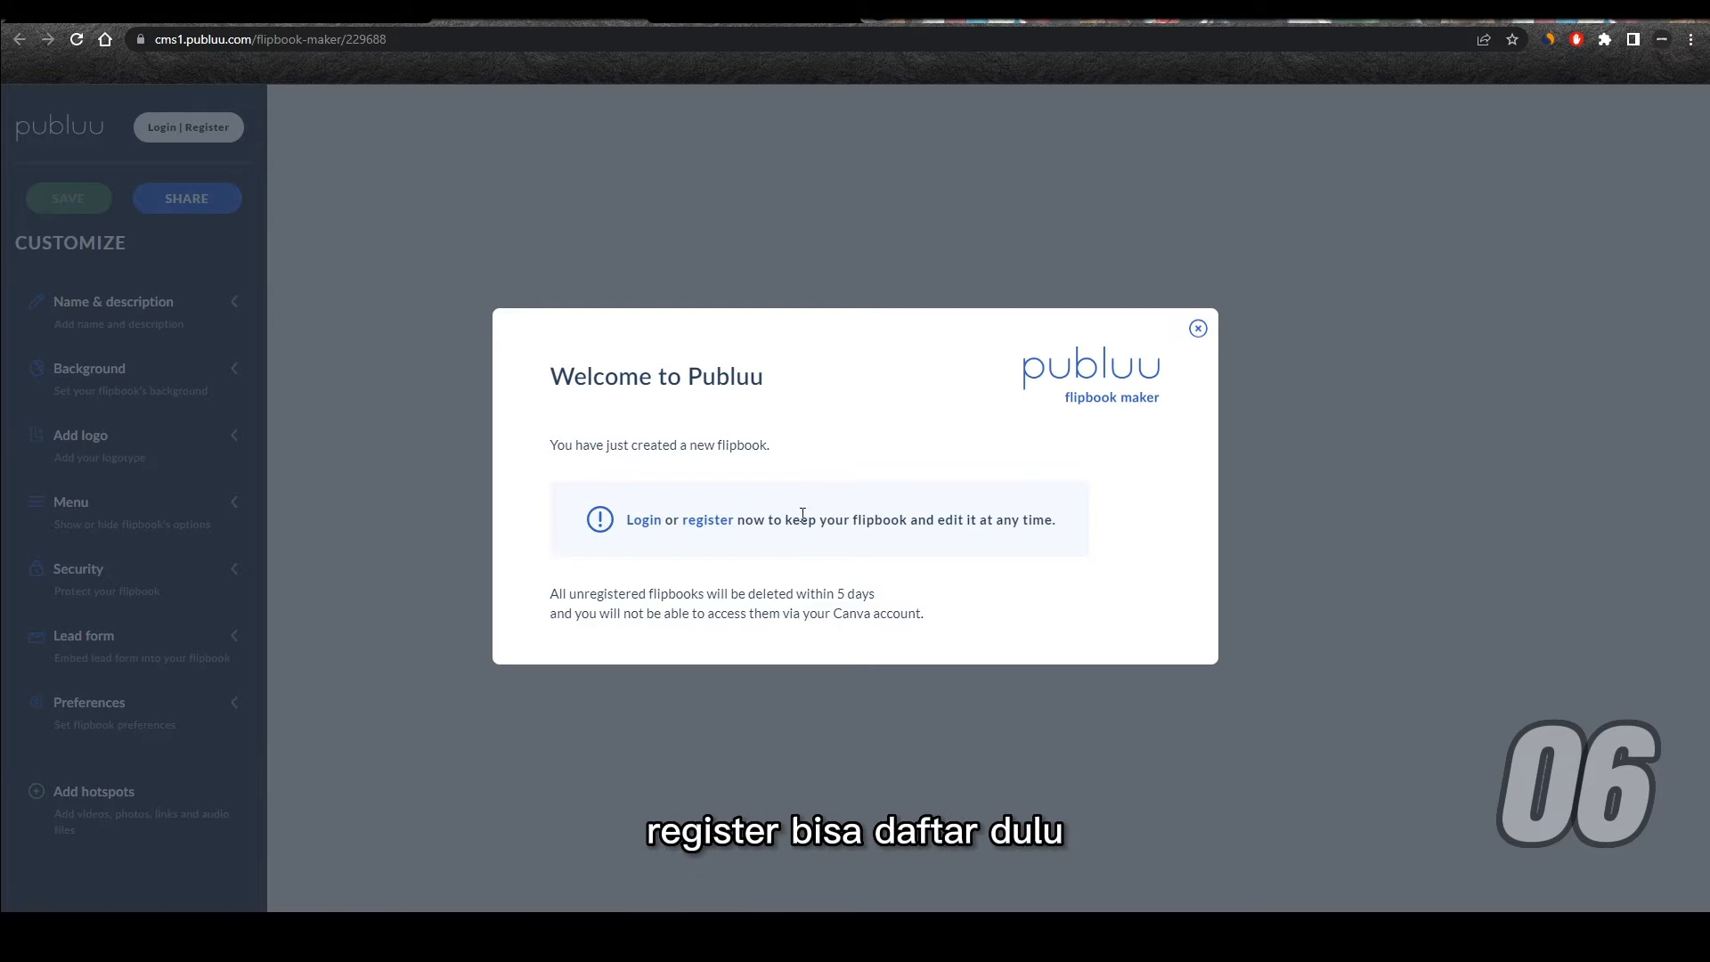
click(1197, 327)
click(1243, 496)
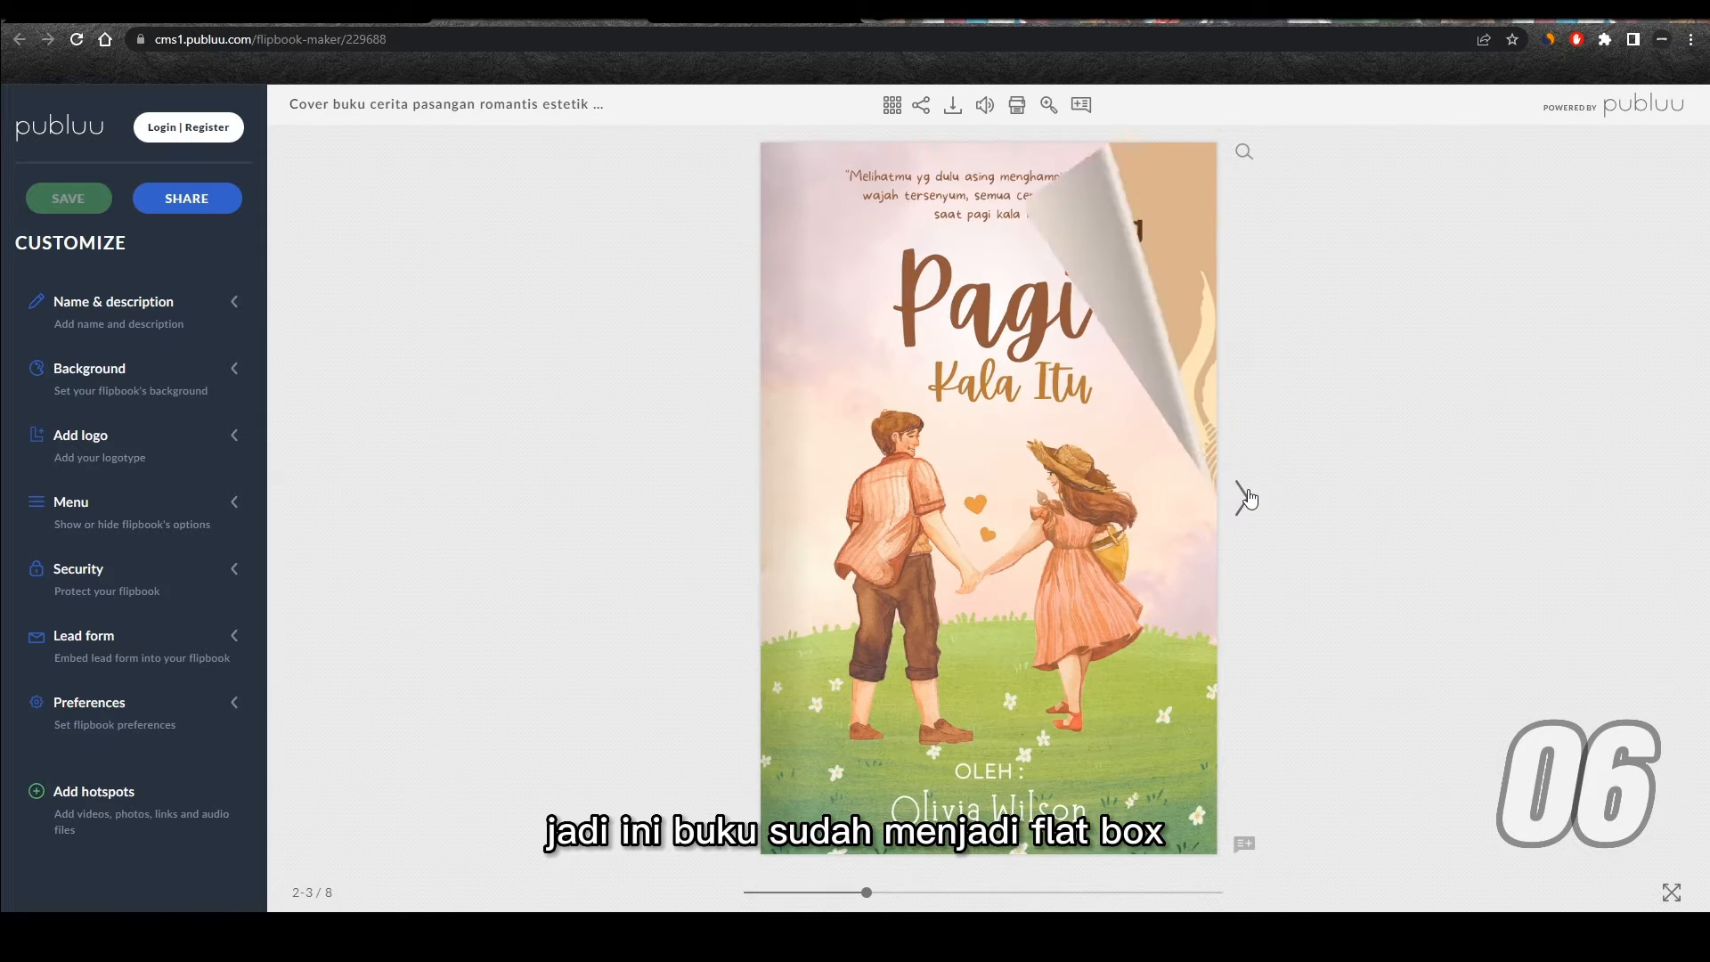
click(1470, 504)
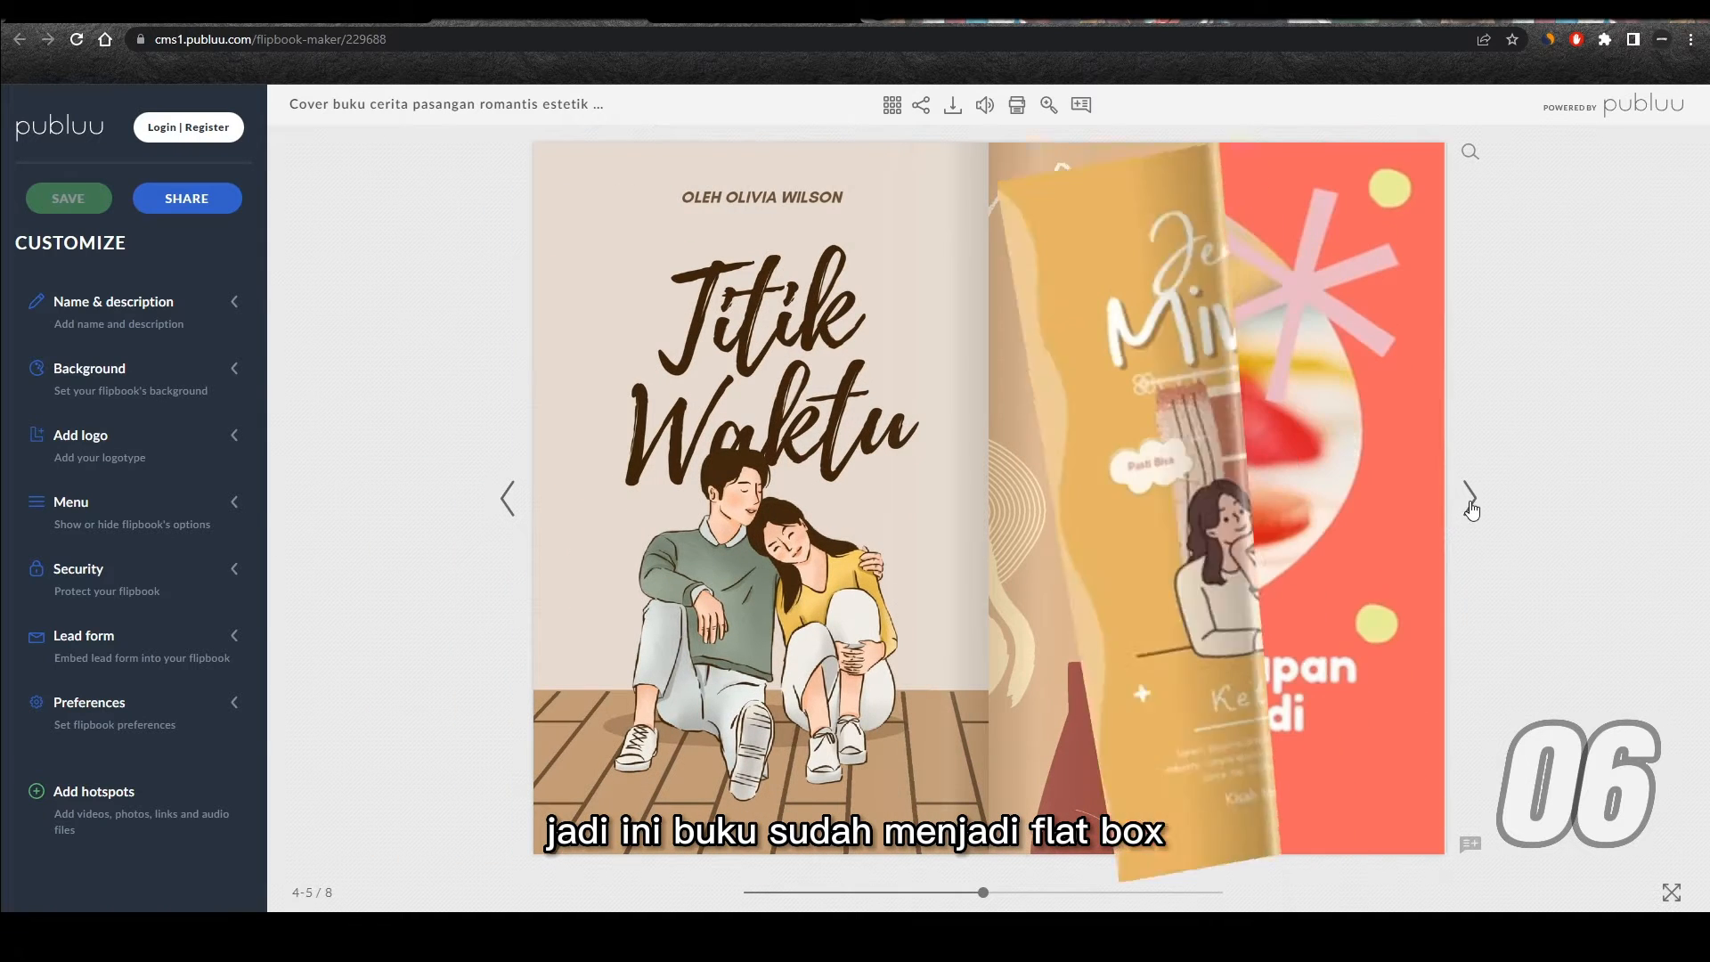
Step: Flip forward to the last page of the Publuu flipbook and copy its share link
click(1469, 499)
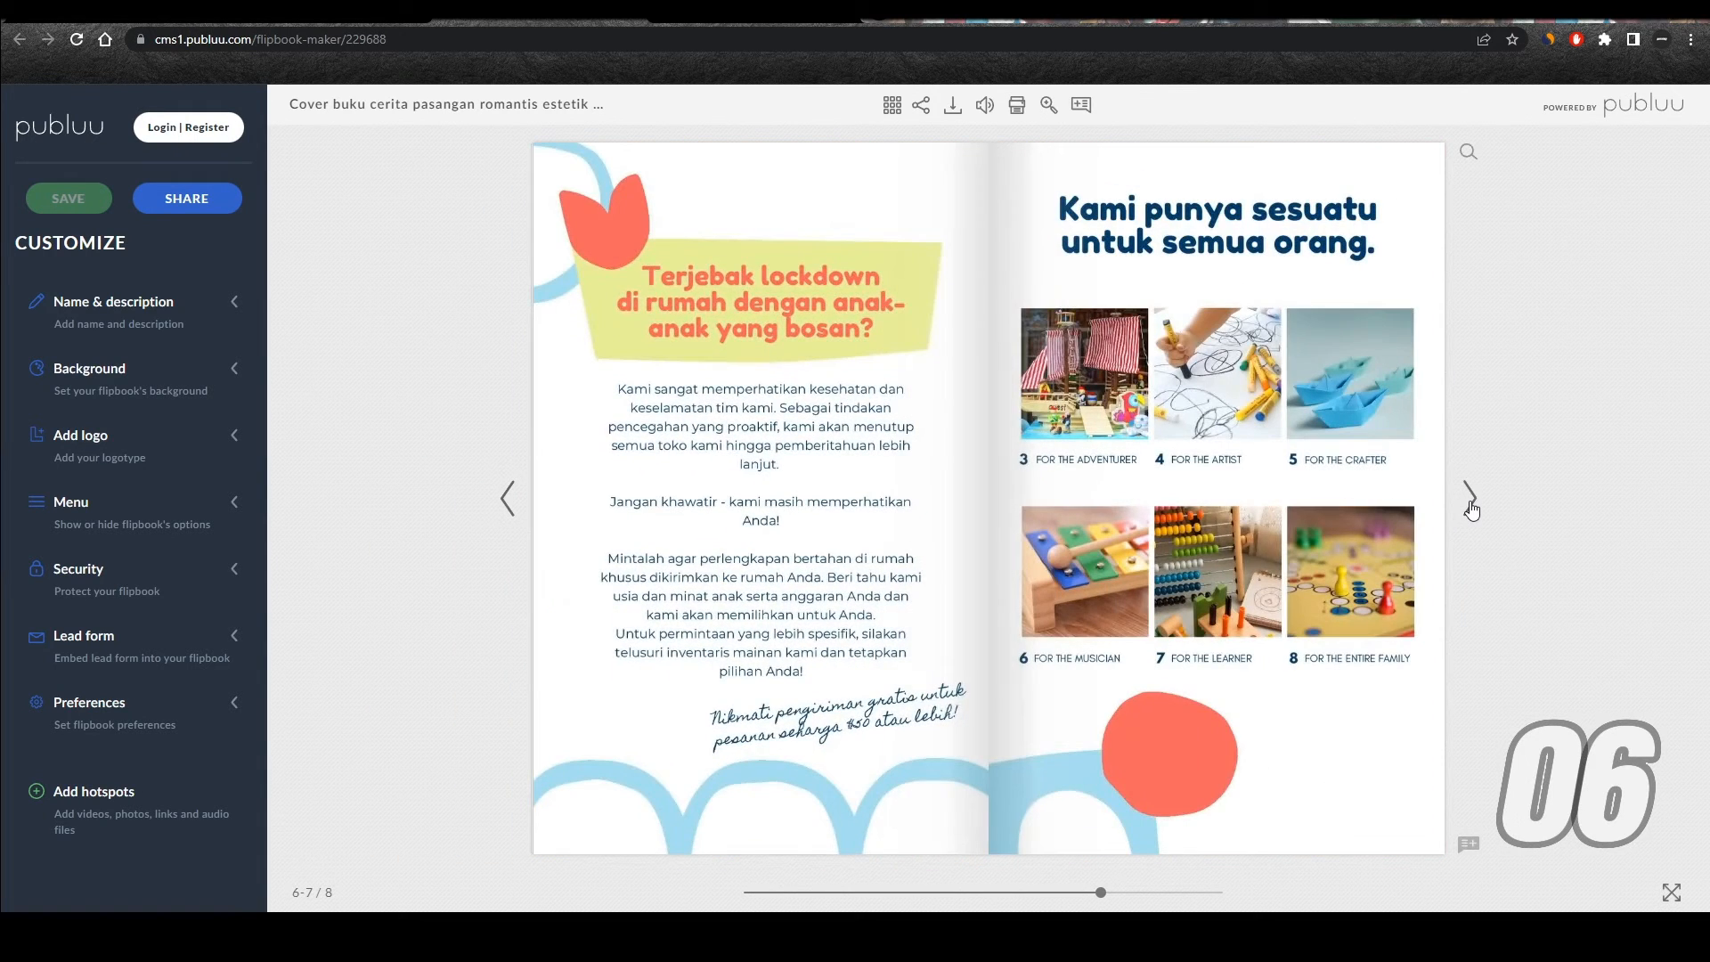
click(1469, 499)
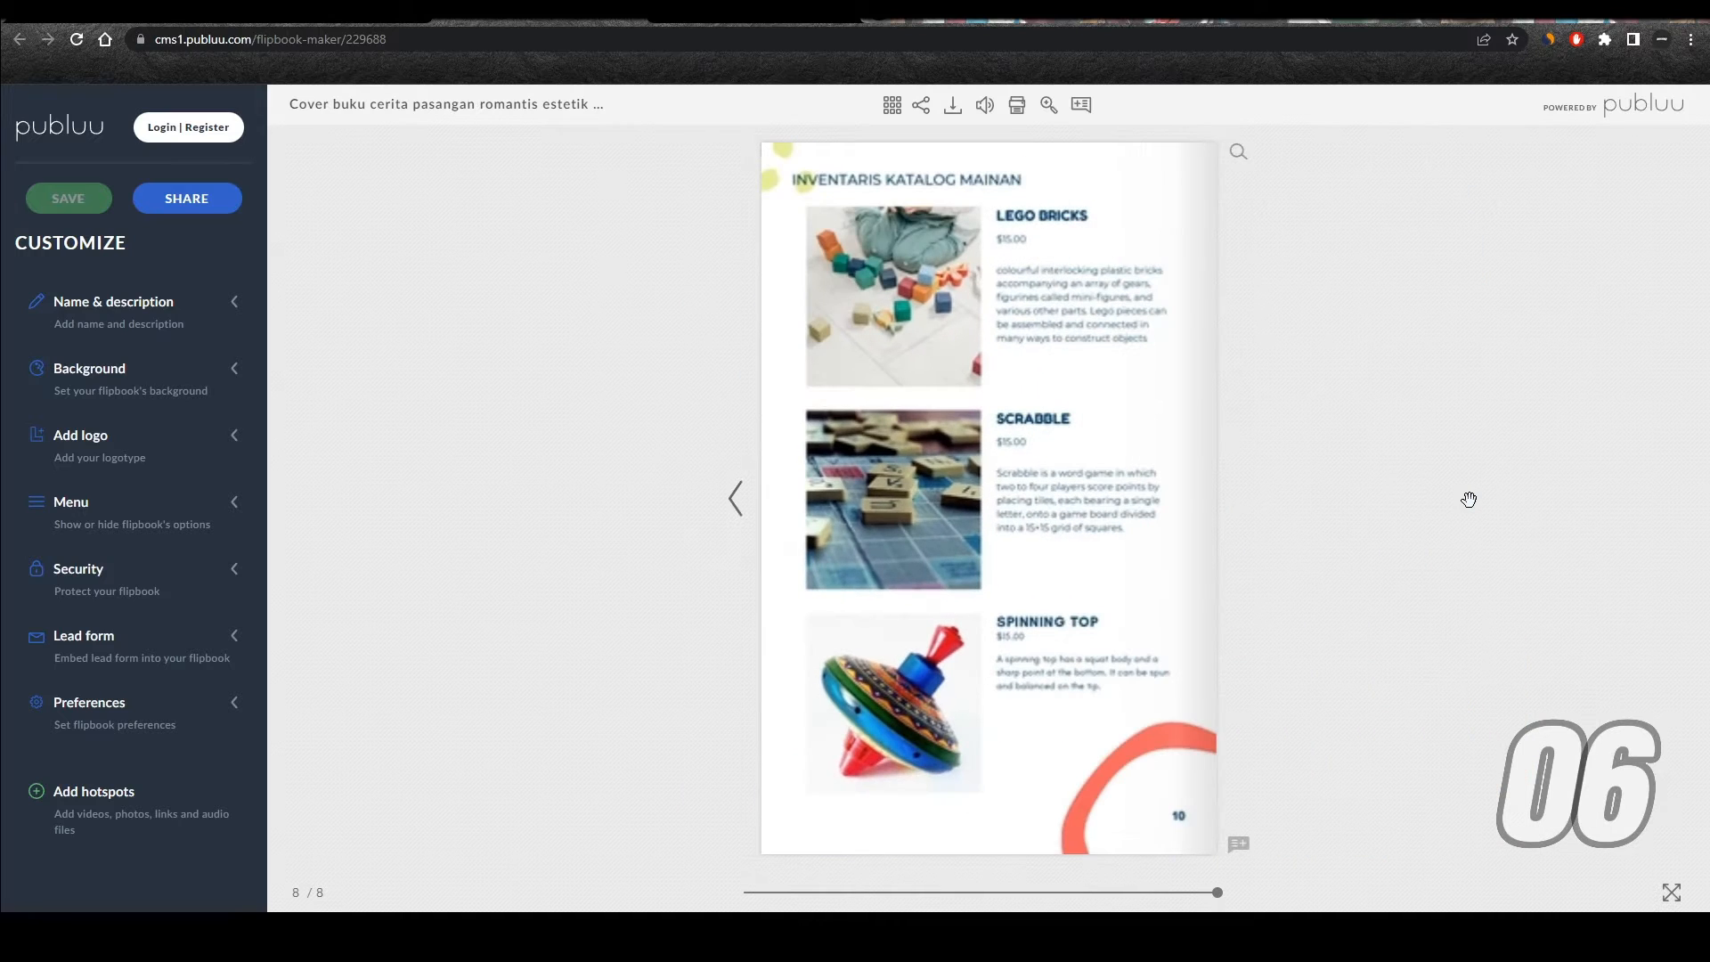
click(921, 105)
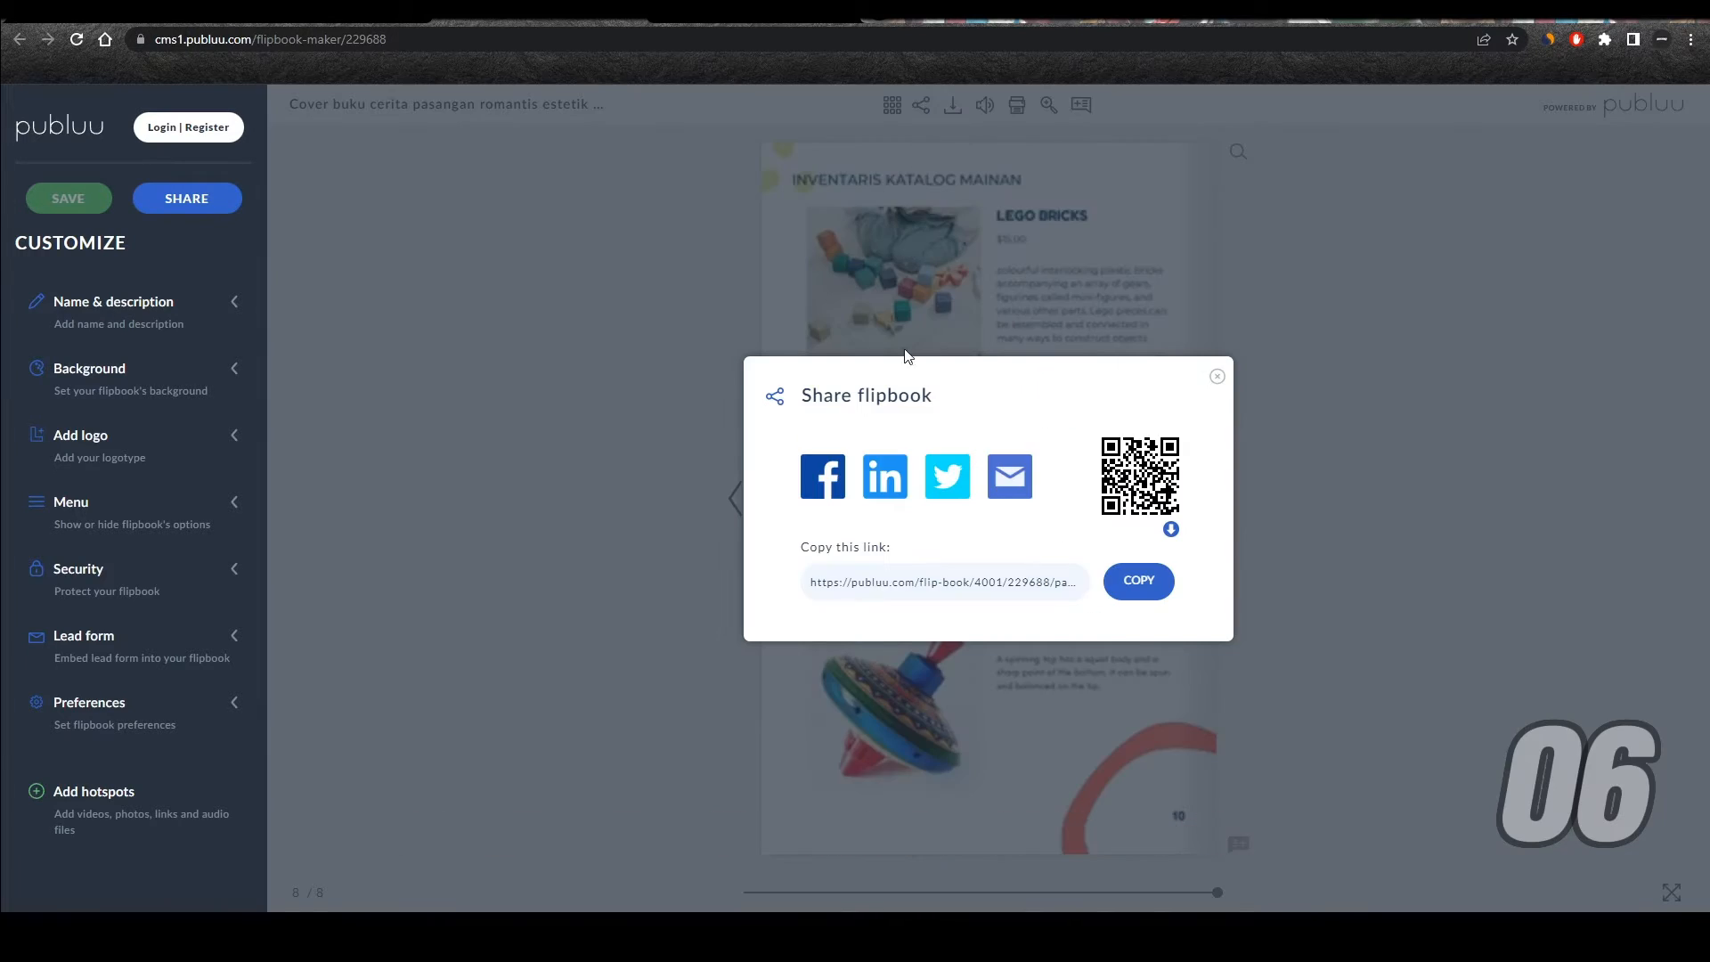
click(1133, 586)
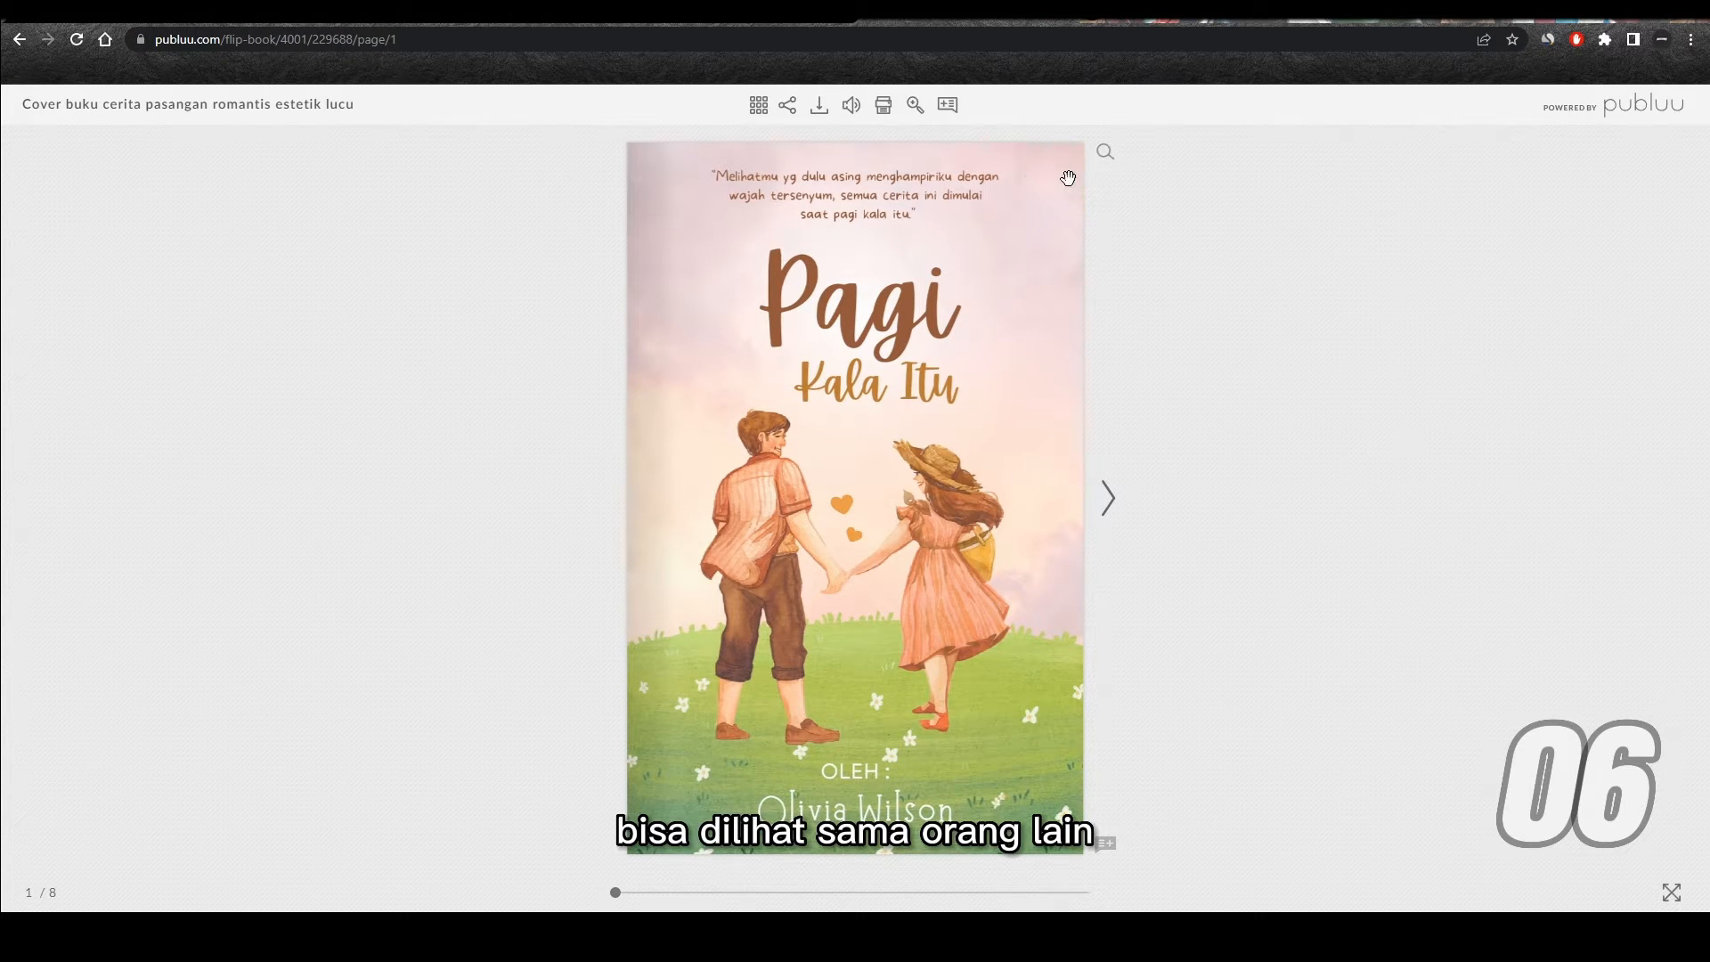
Step: View the shared flipbook at its public link and flip from the cover through to the last page
click(1109, 495)
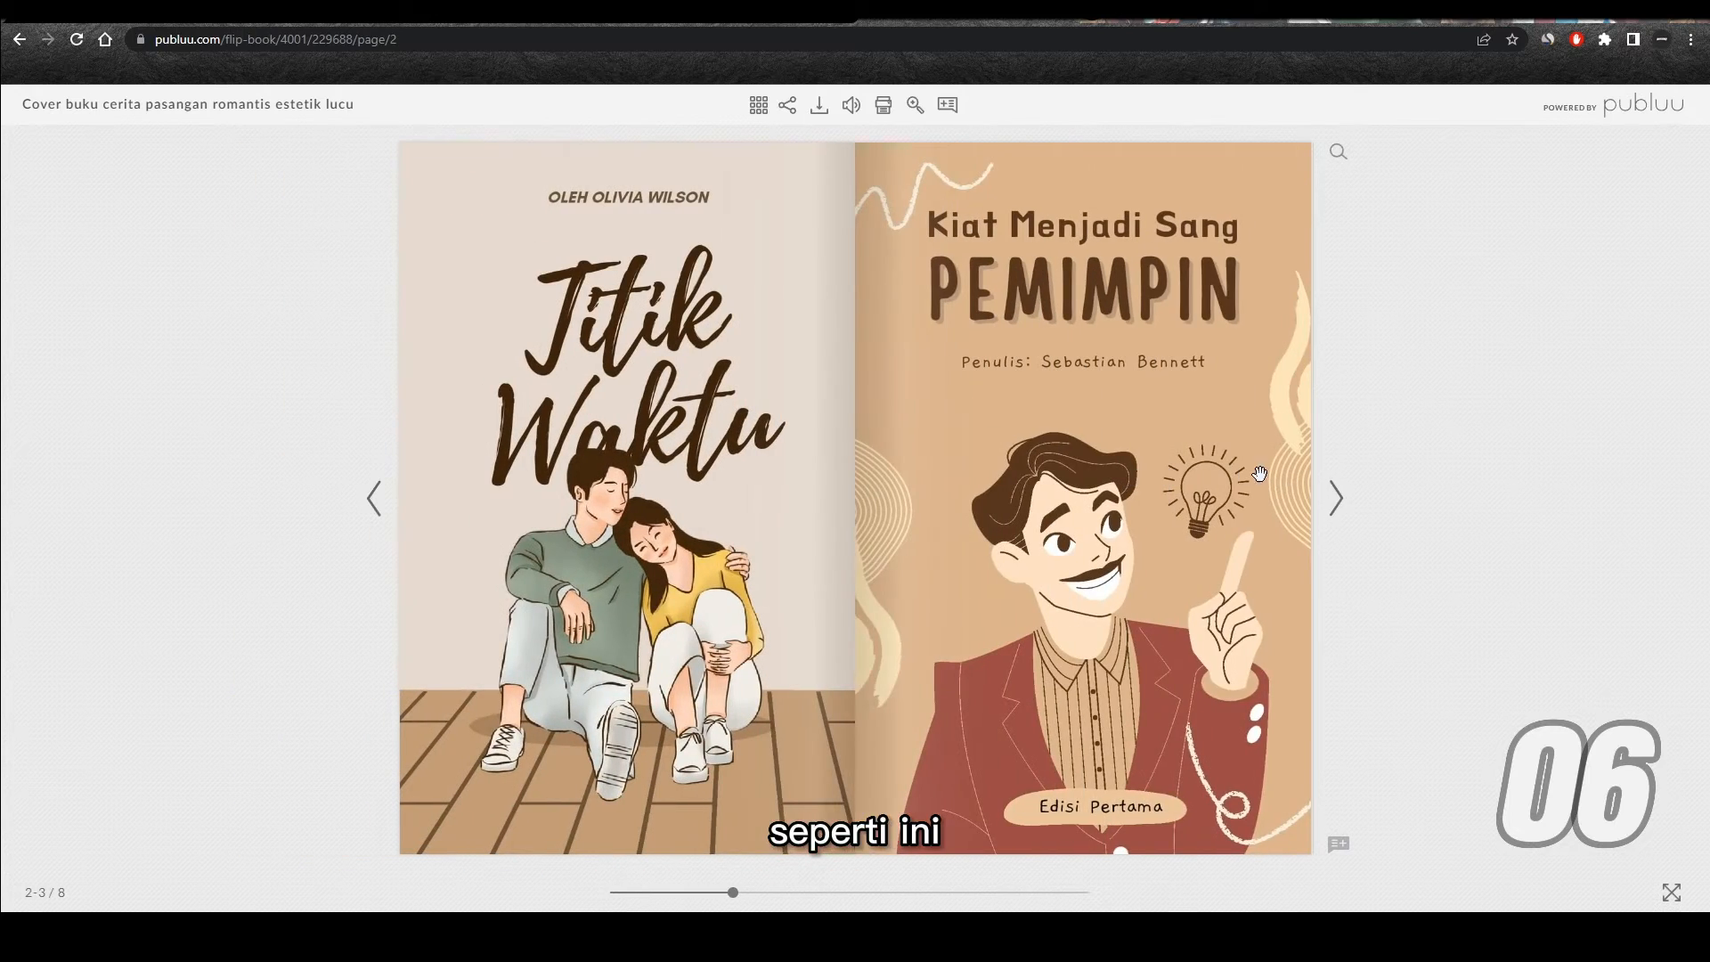
click(1342, 497)
click(1341, 497)
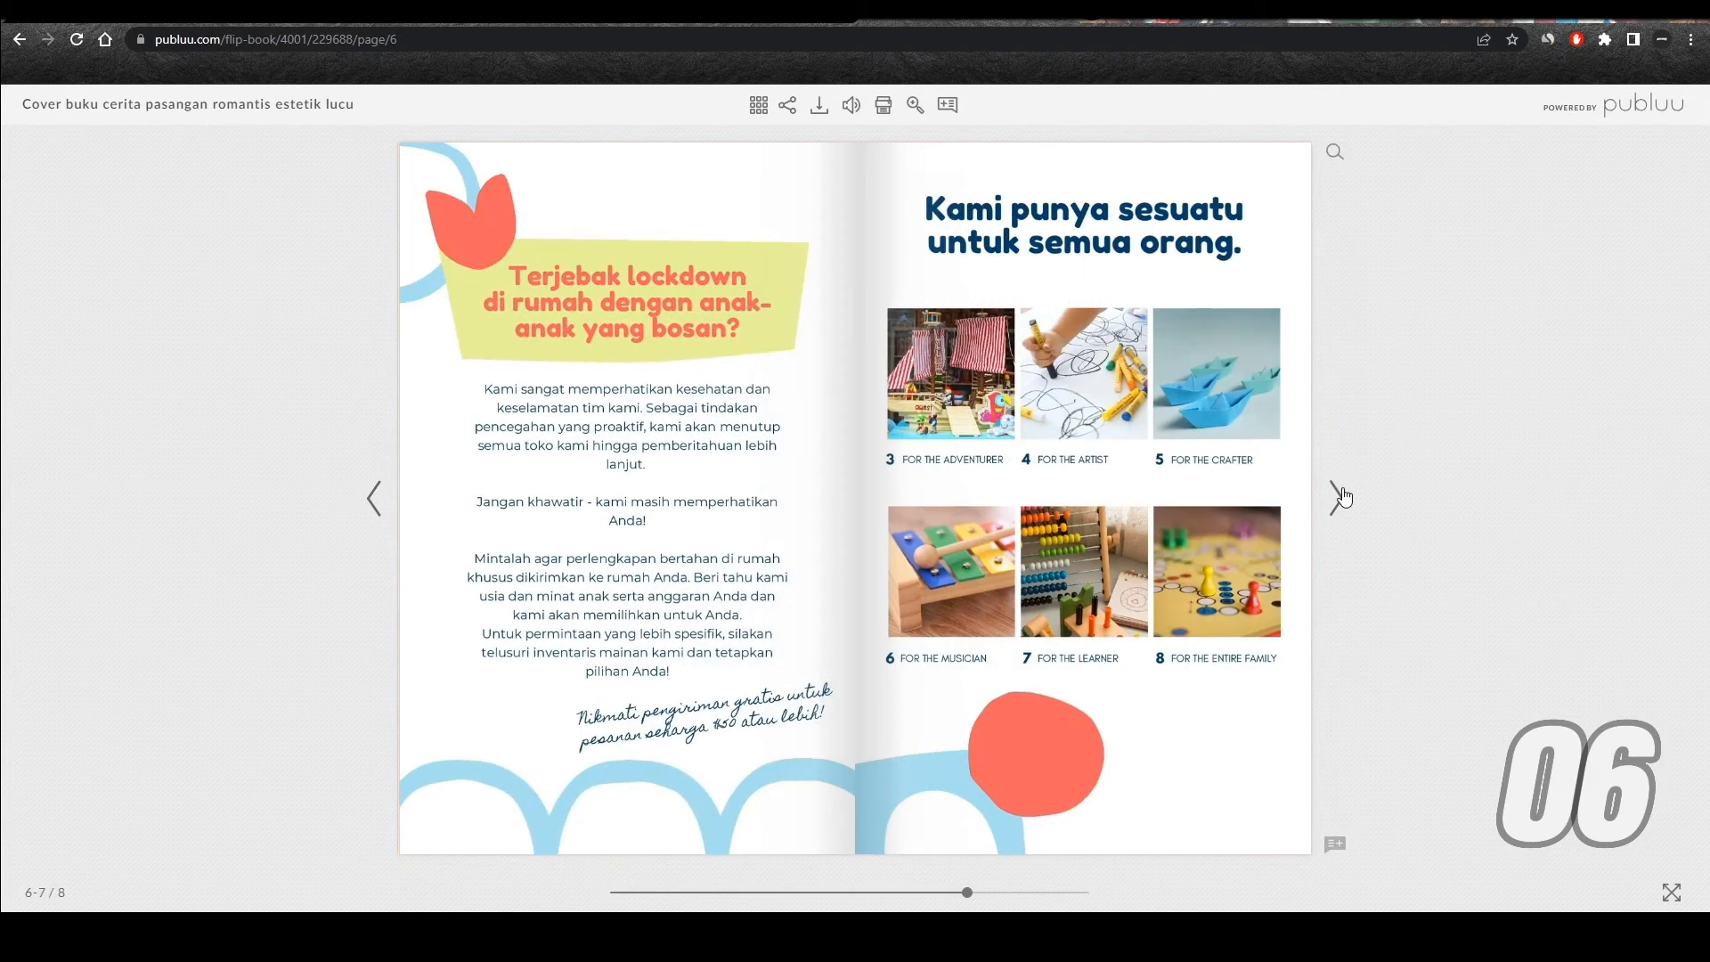
click(1342, 495)
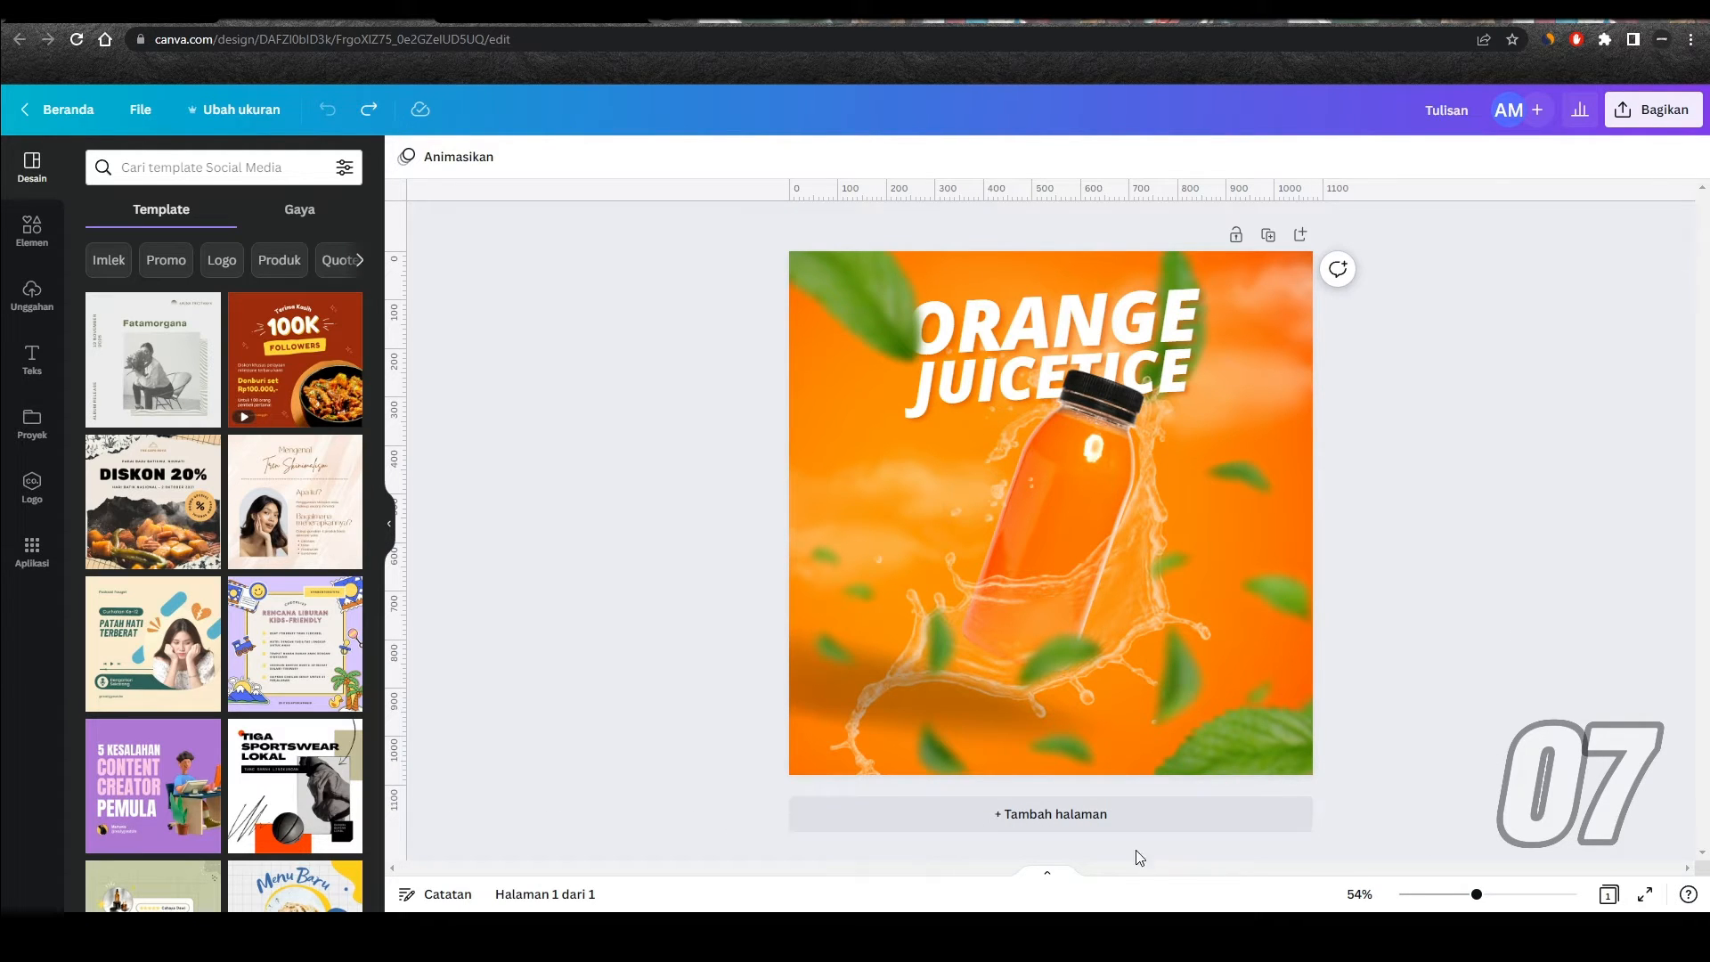
Step: Select the ORANGE title in the juice design and cycle the selection to the leaf image overlapping behind it
click(1177, 311)
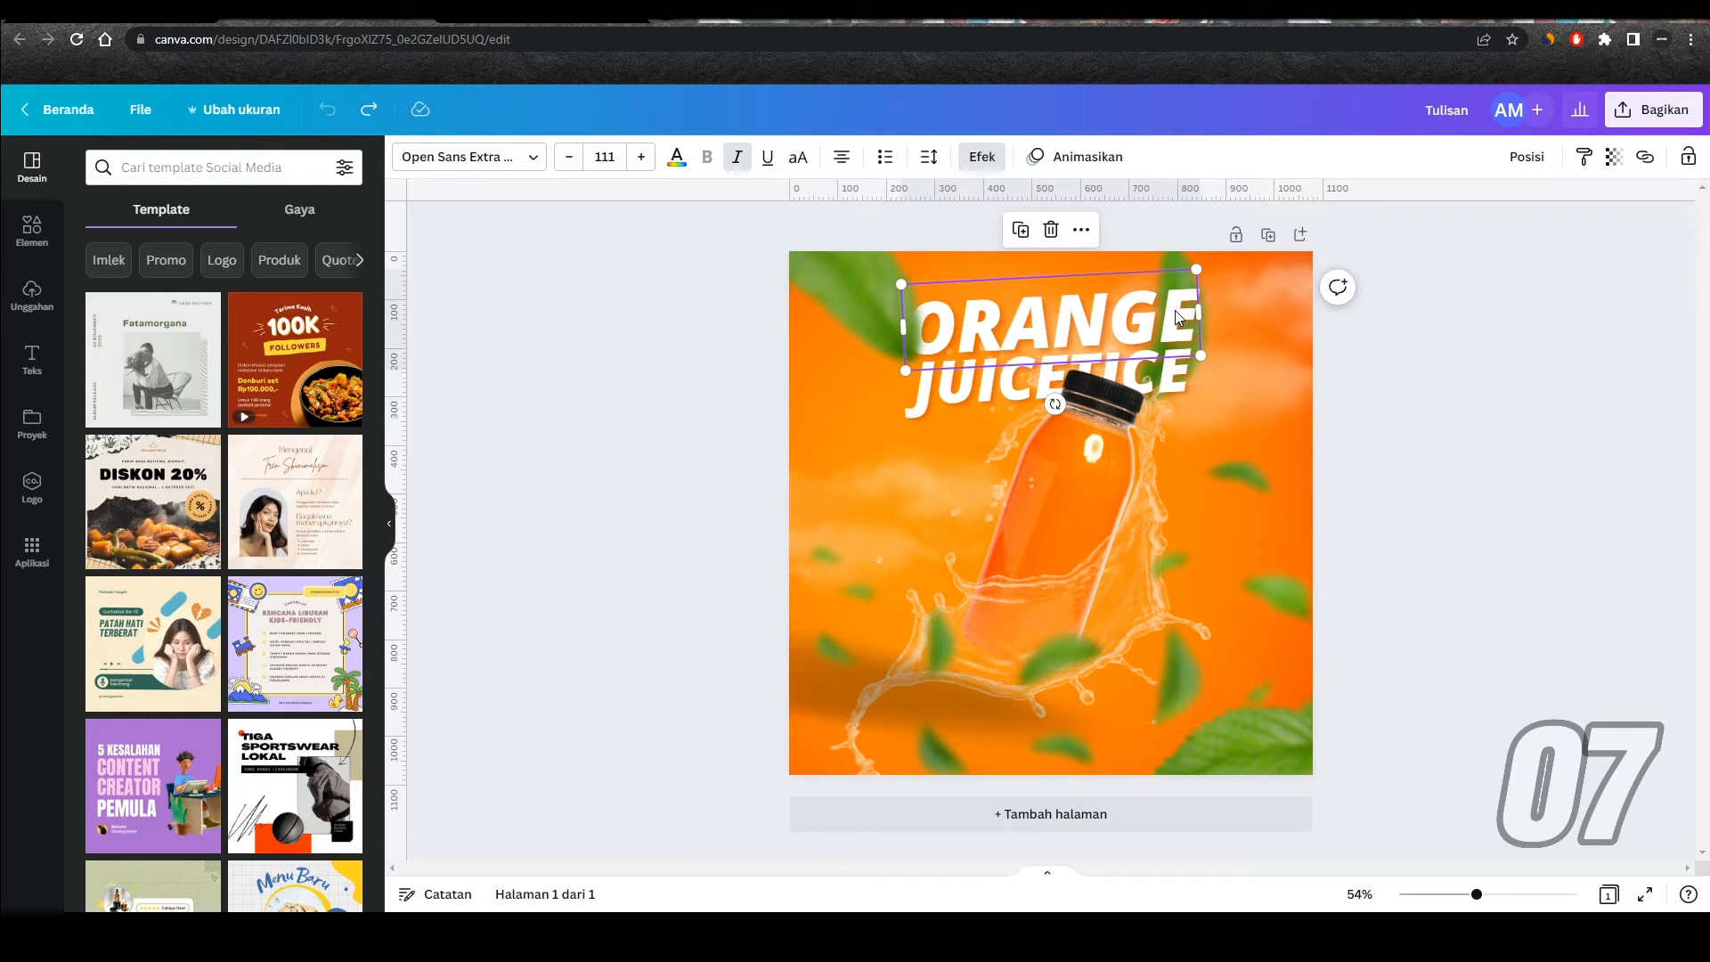
ctrl+click(1173, 310)
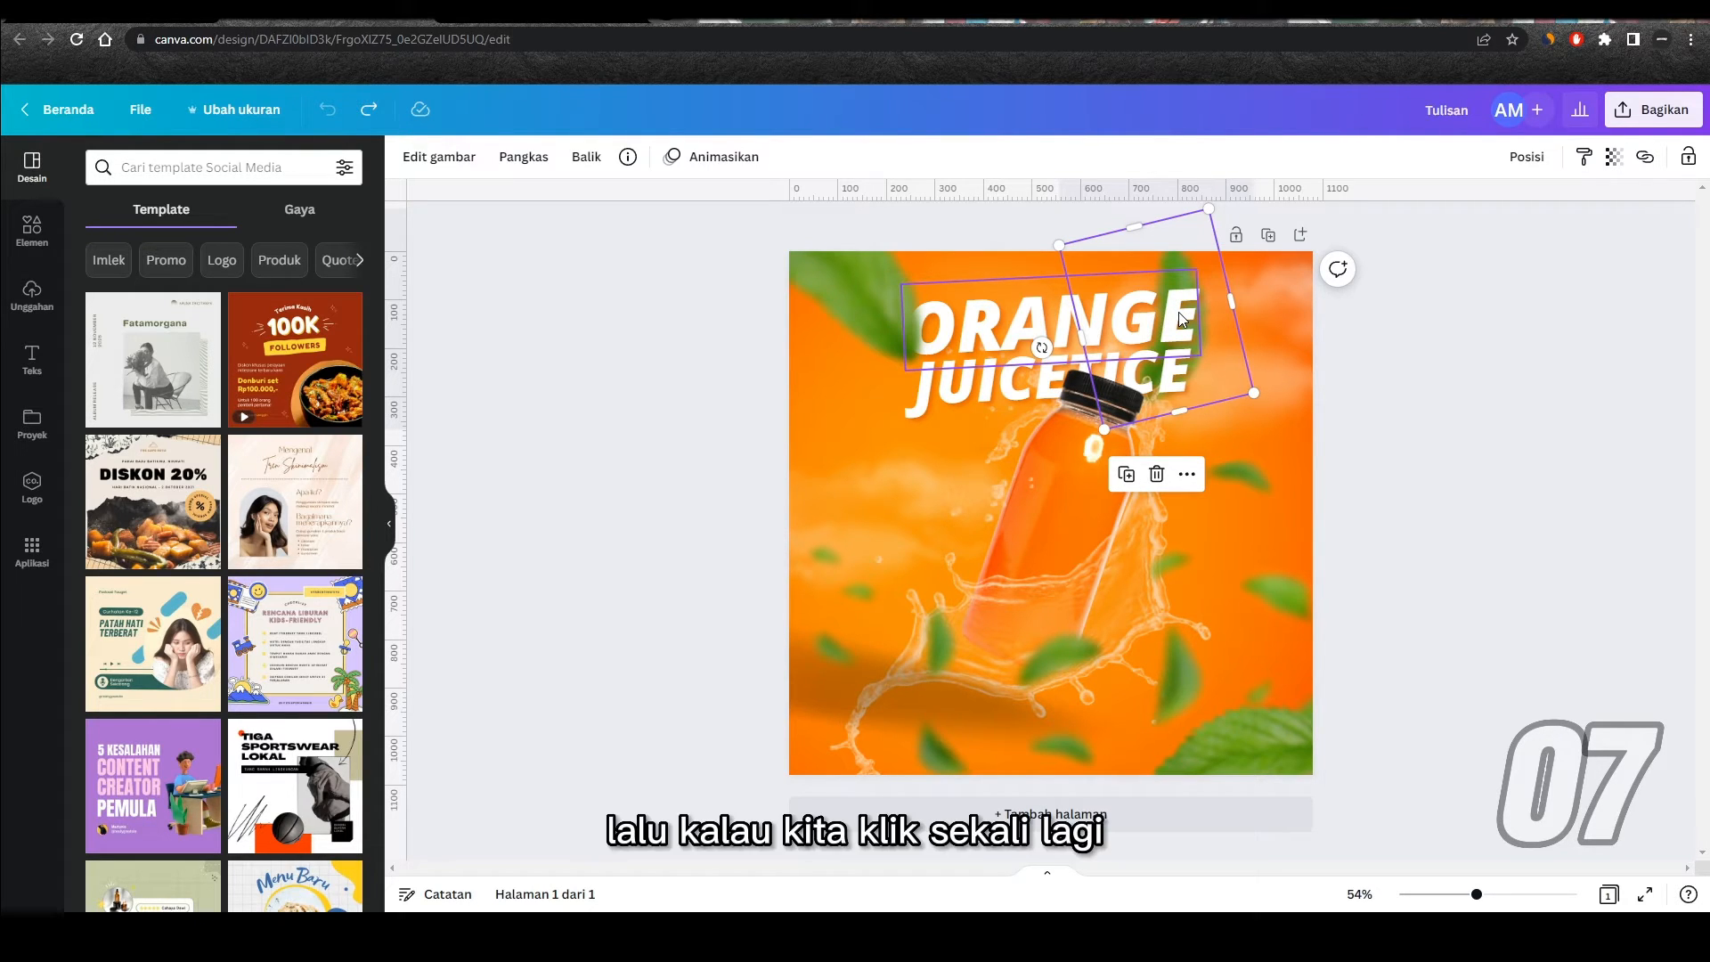
click(1178, 312)
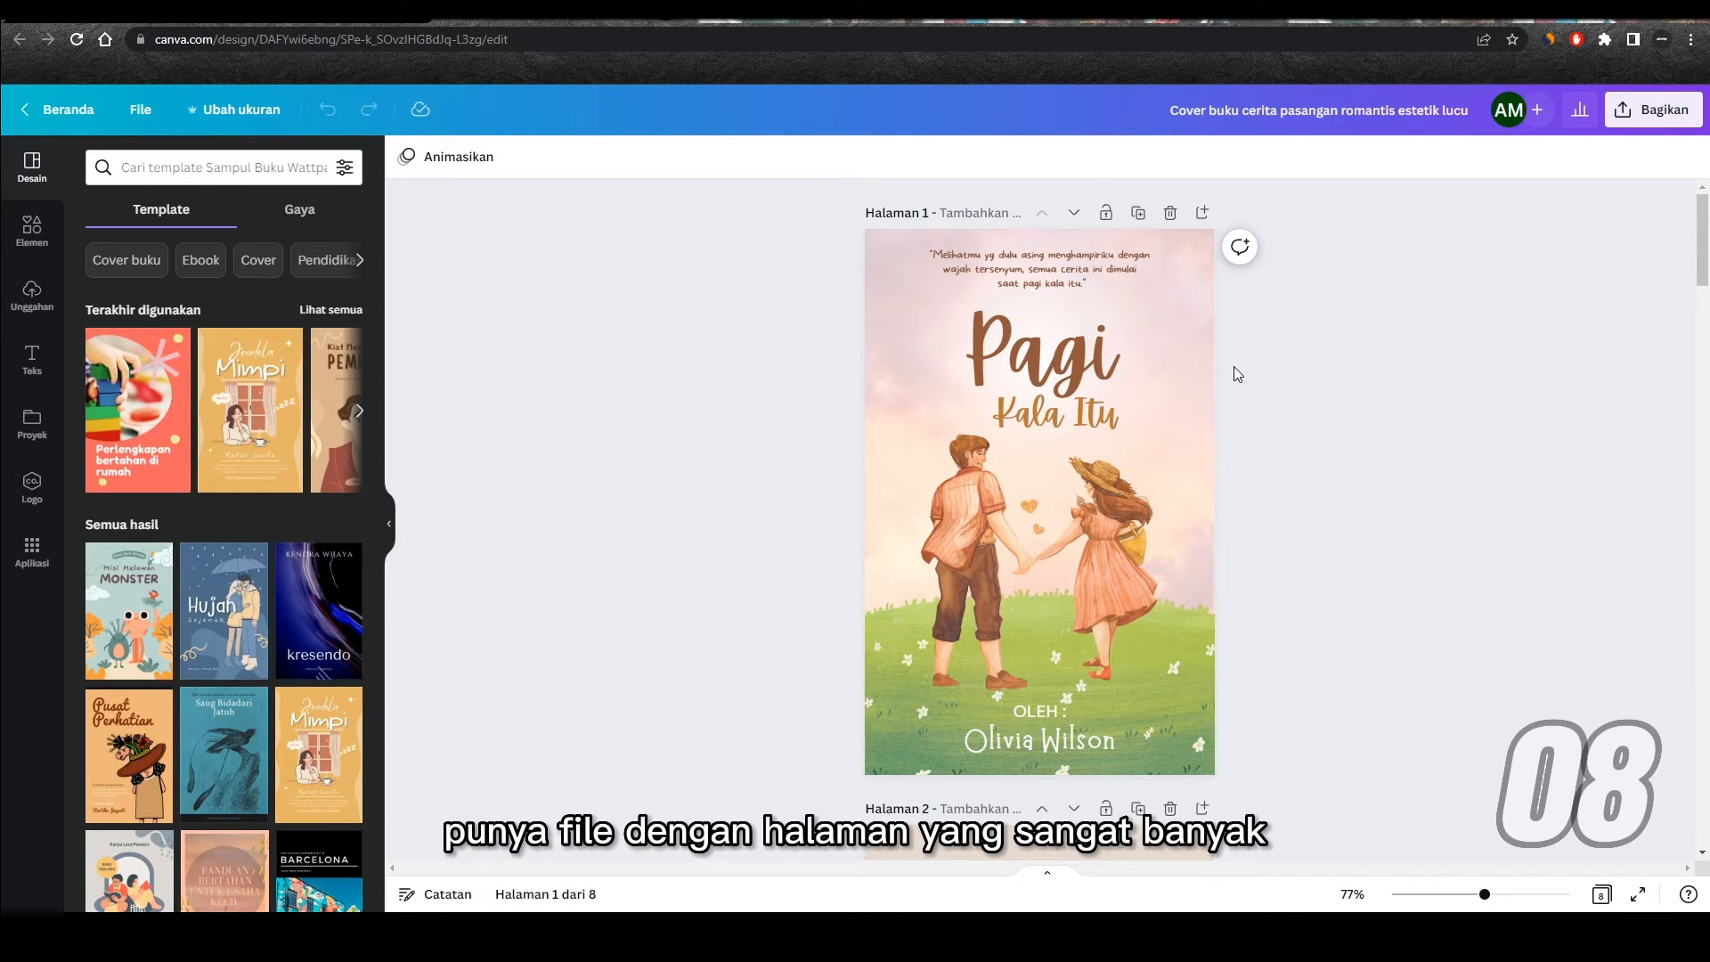
Step: Jump from page 1 to page 8 of the romantic book cover design with the page thumbnails, and hide the thumbnails
scroll(1231, 354, down, 15)
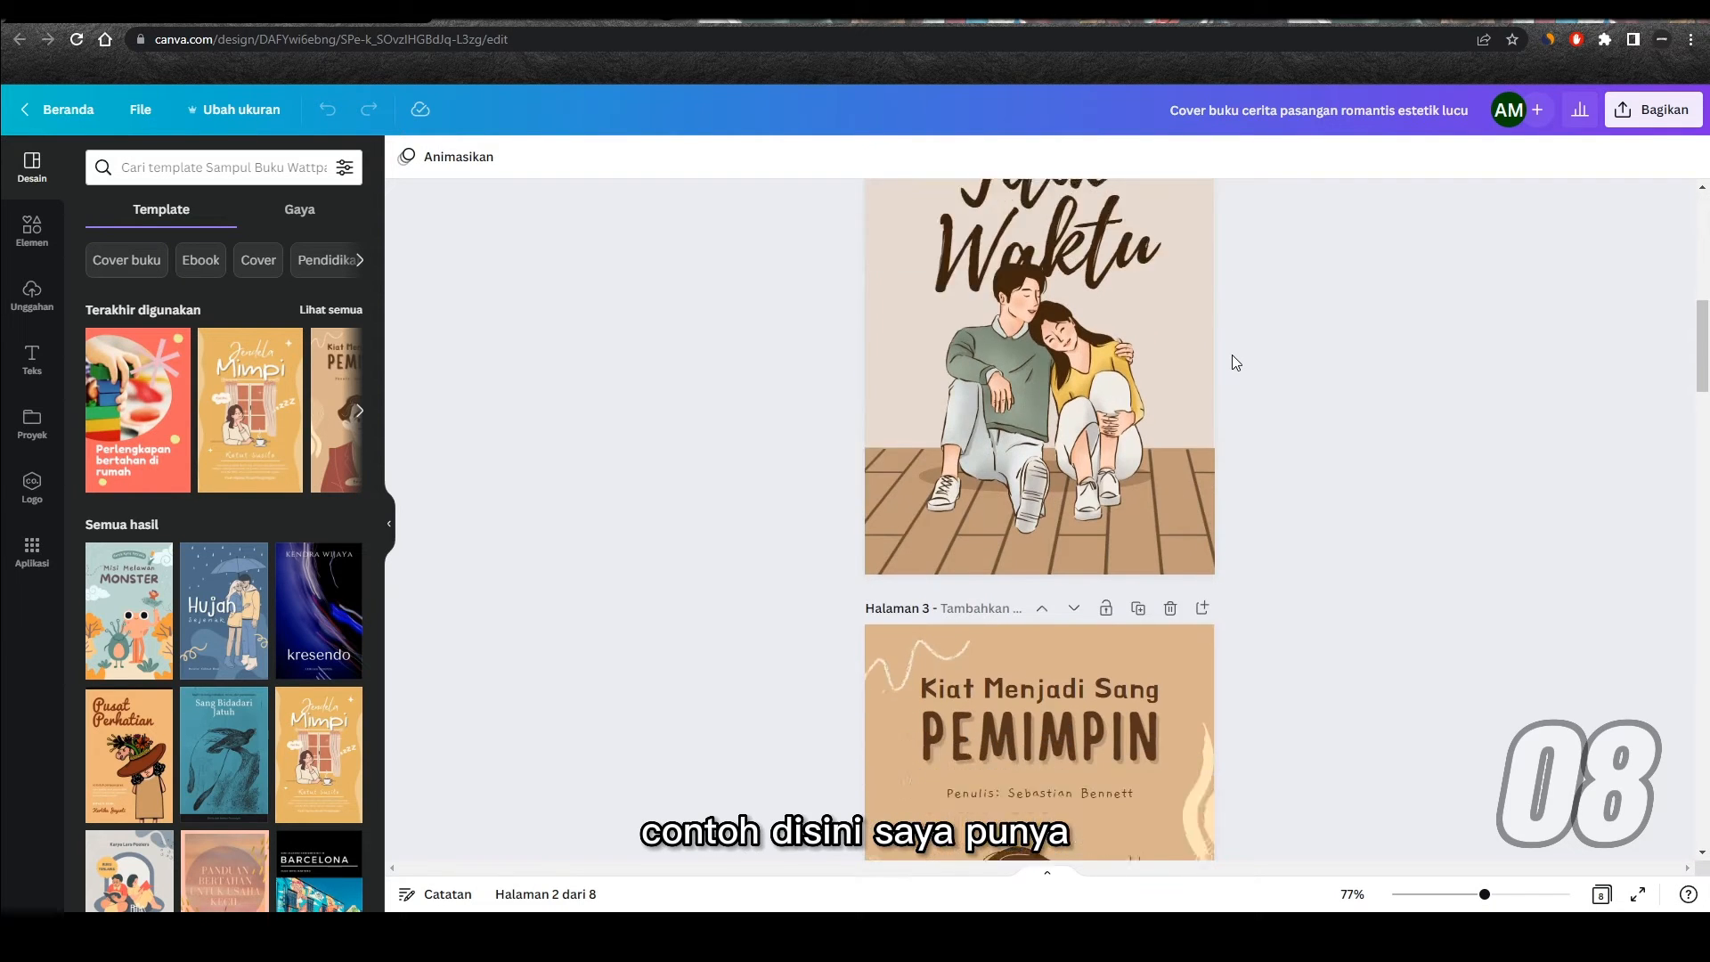
scroll(1232, 356, down, 20)
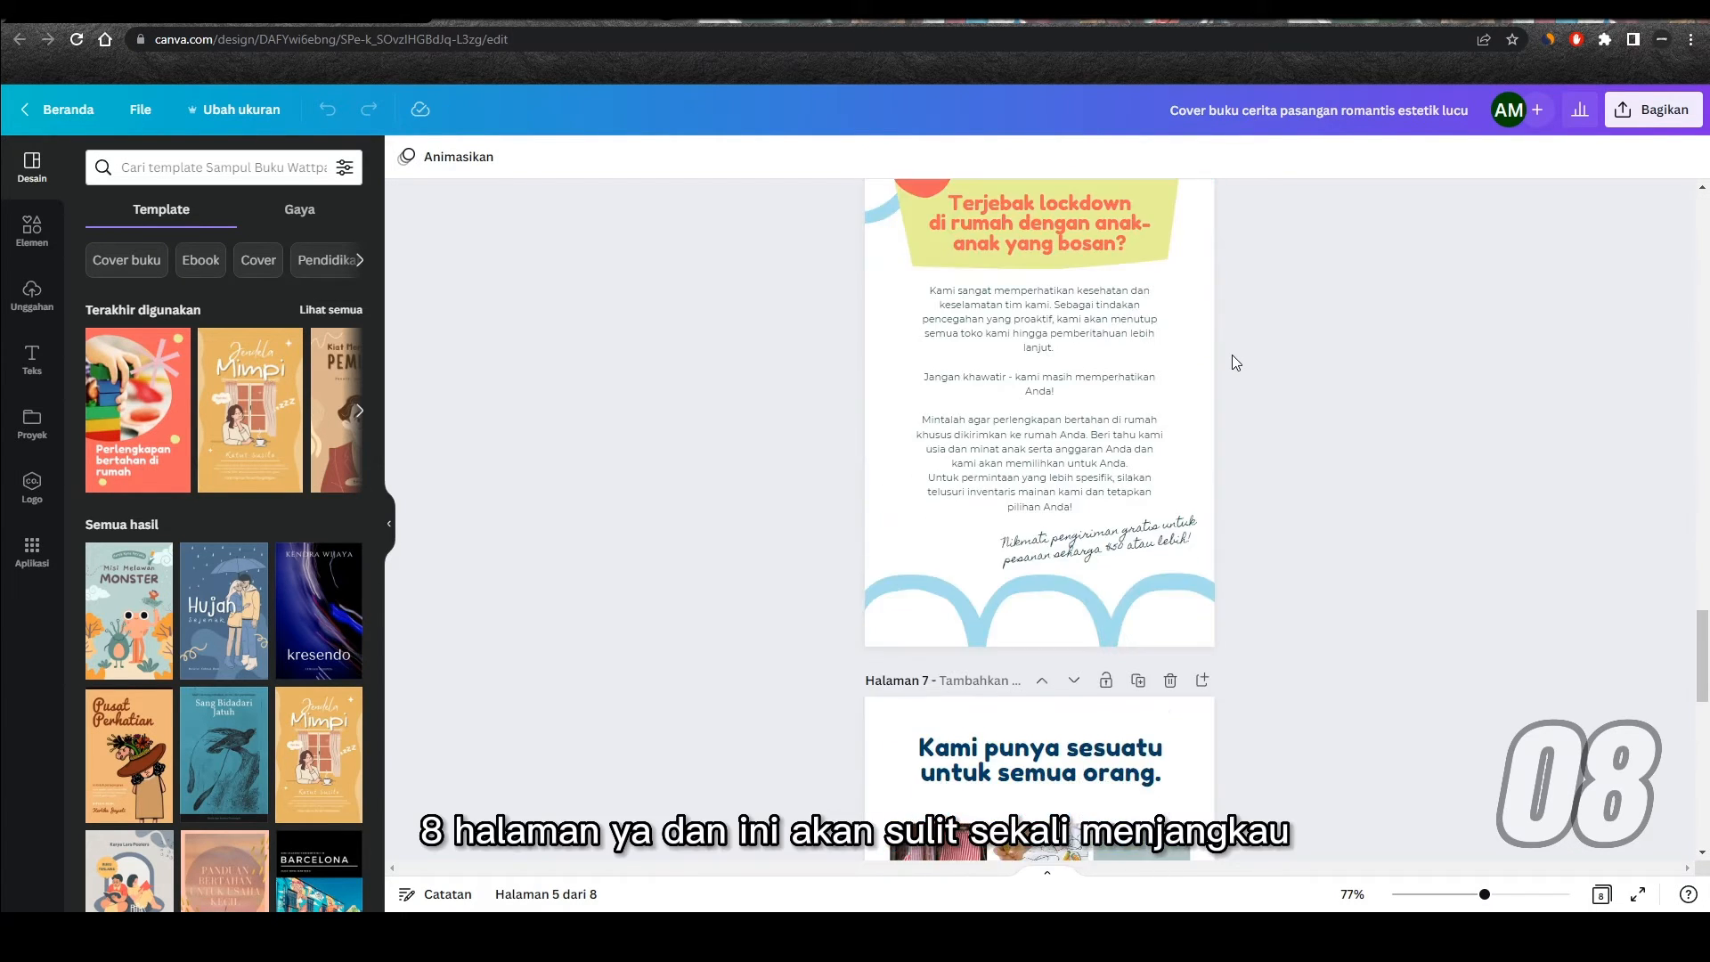
scroll(1232, 357, up, 12)
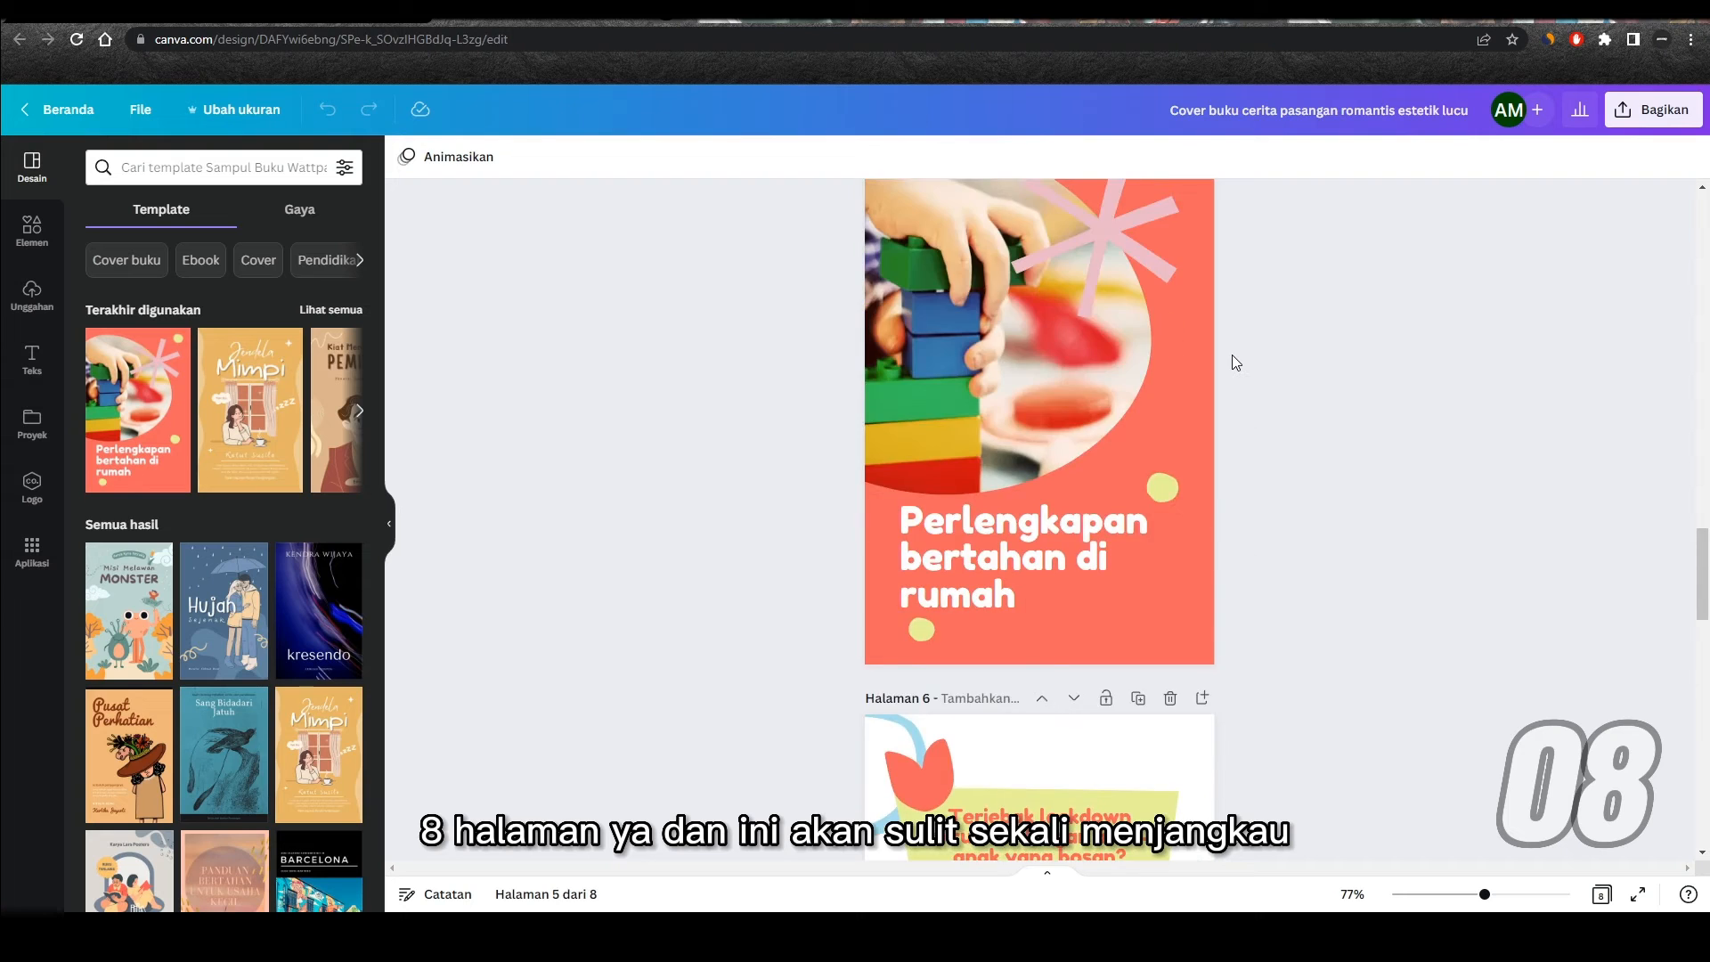
scroll(1232, 354, up, 20)
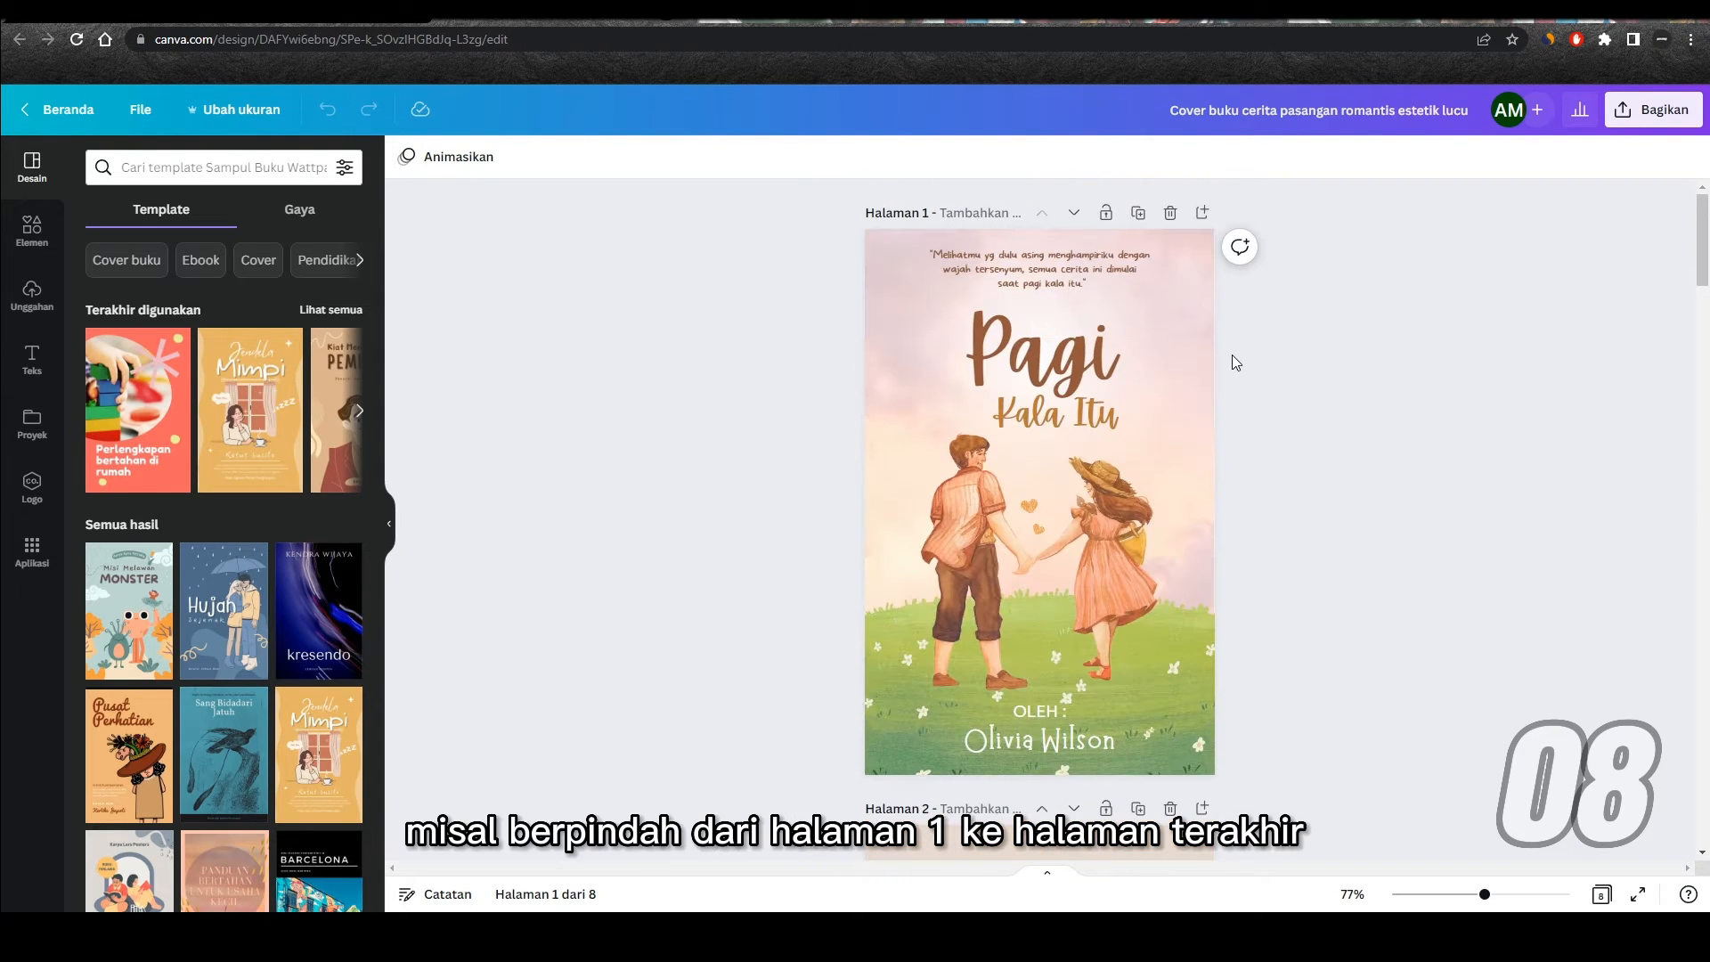
scroll(1289, 485, down, 3)
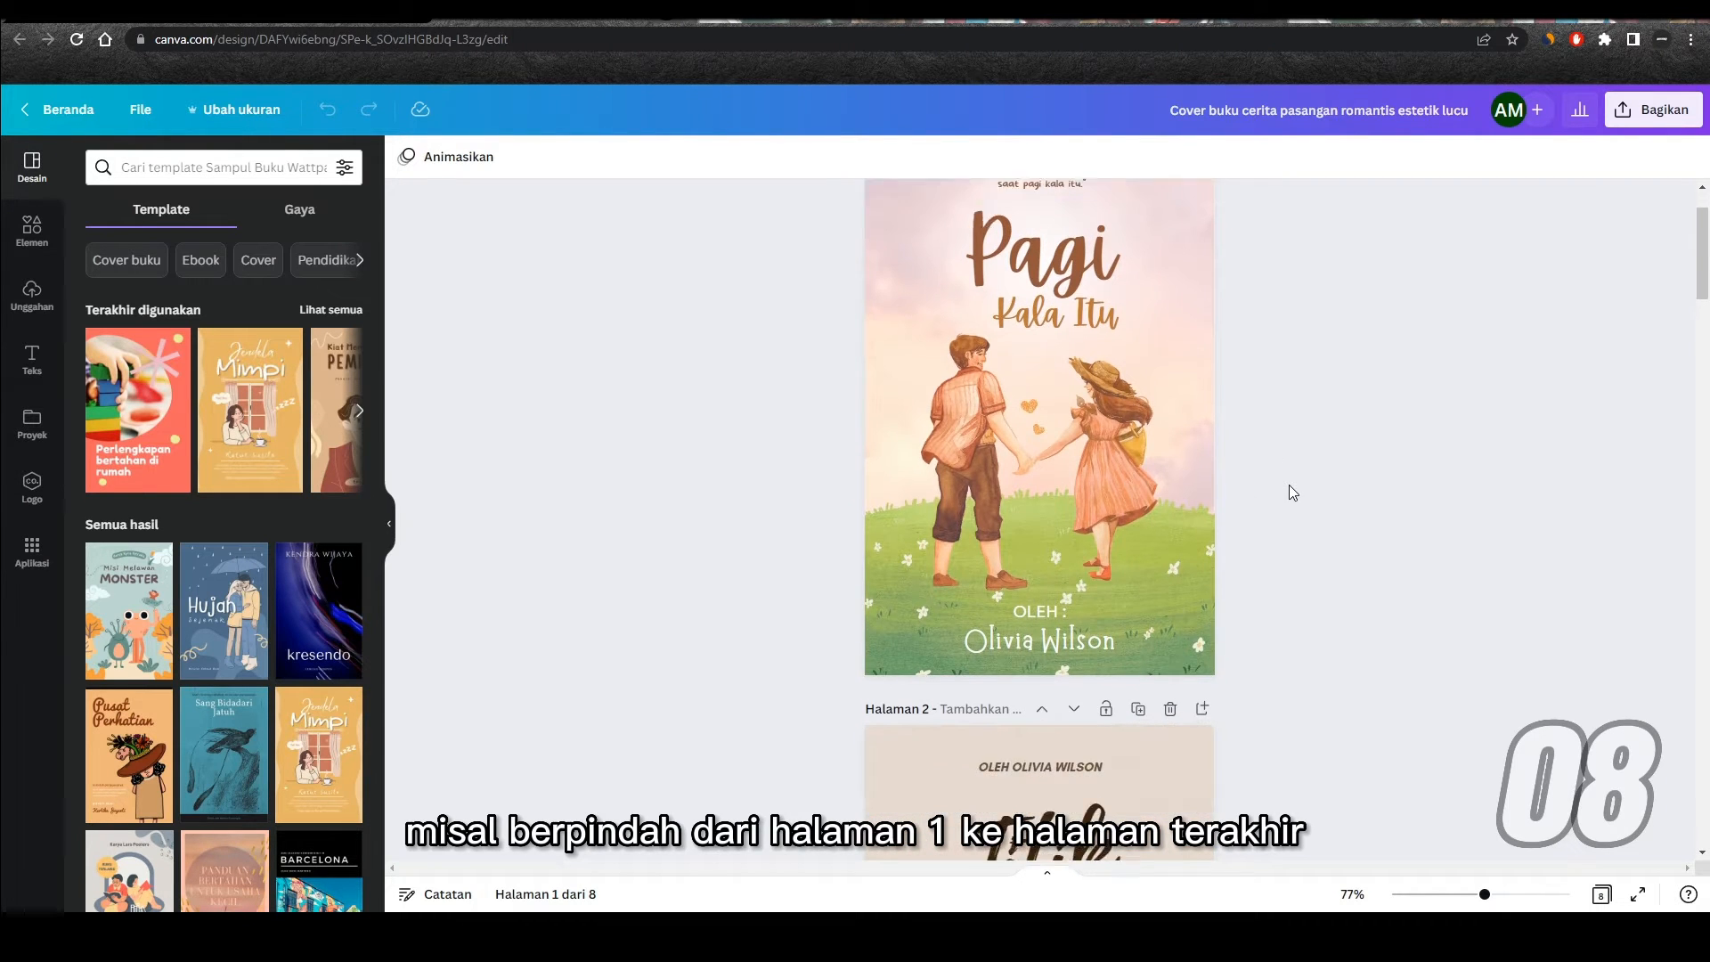
scroll(1289, 485, up, 3)
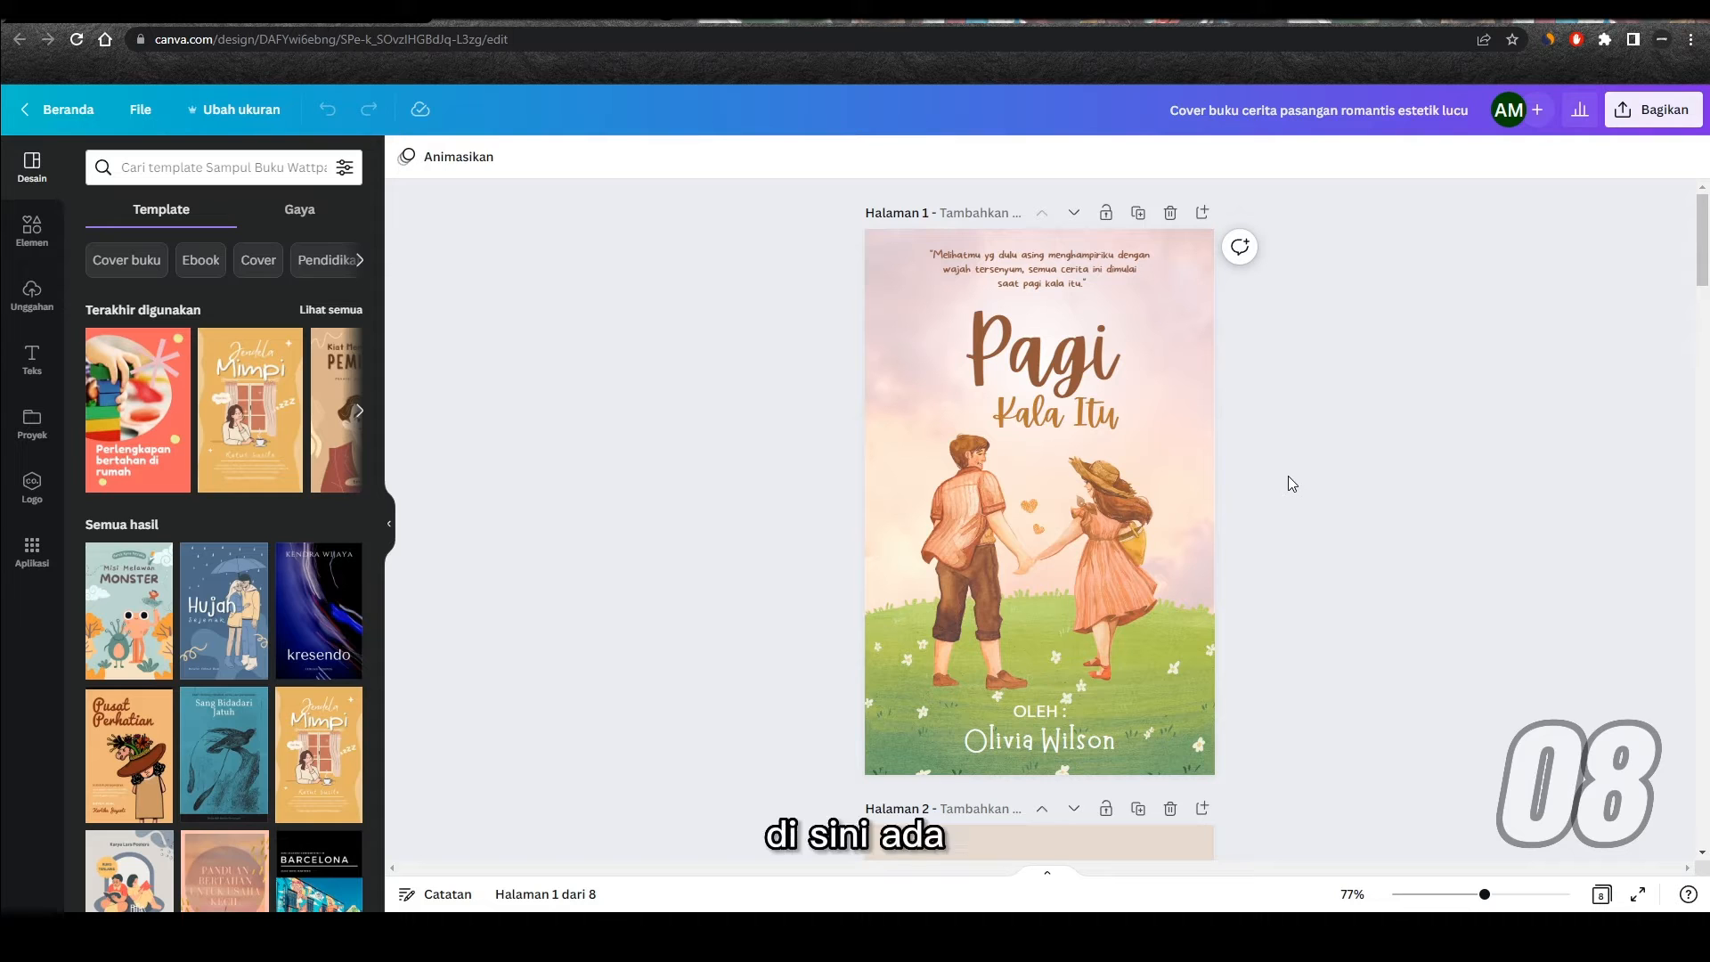
click(1052, 880)
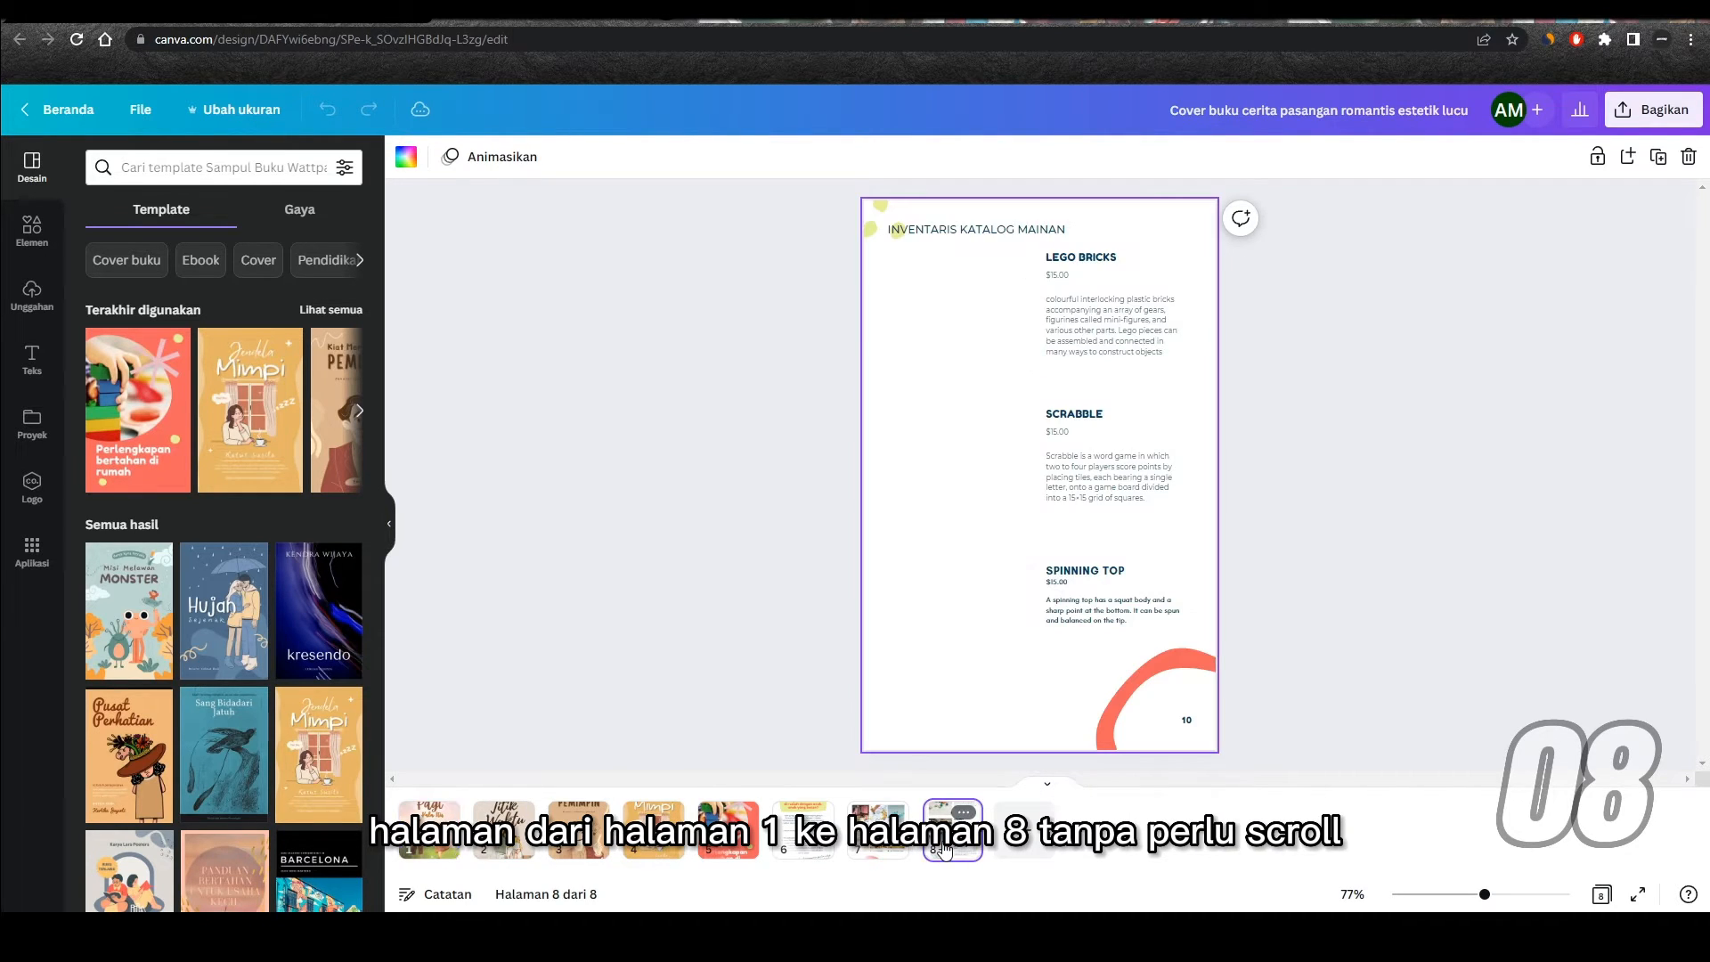
click(966, 814)
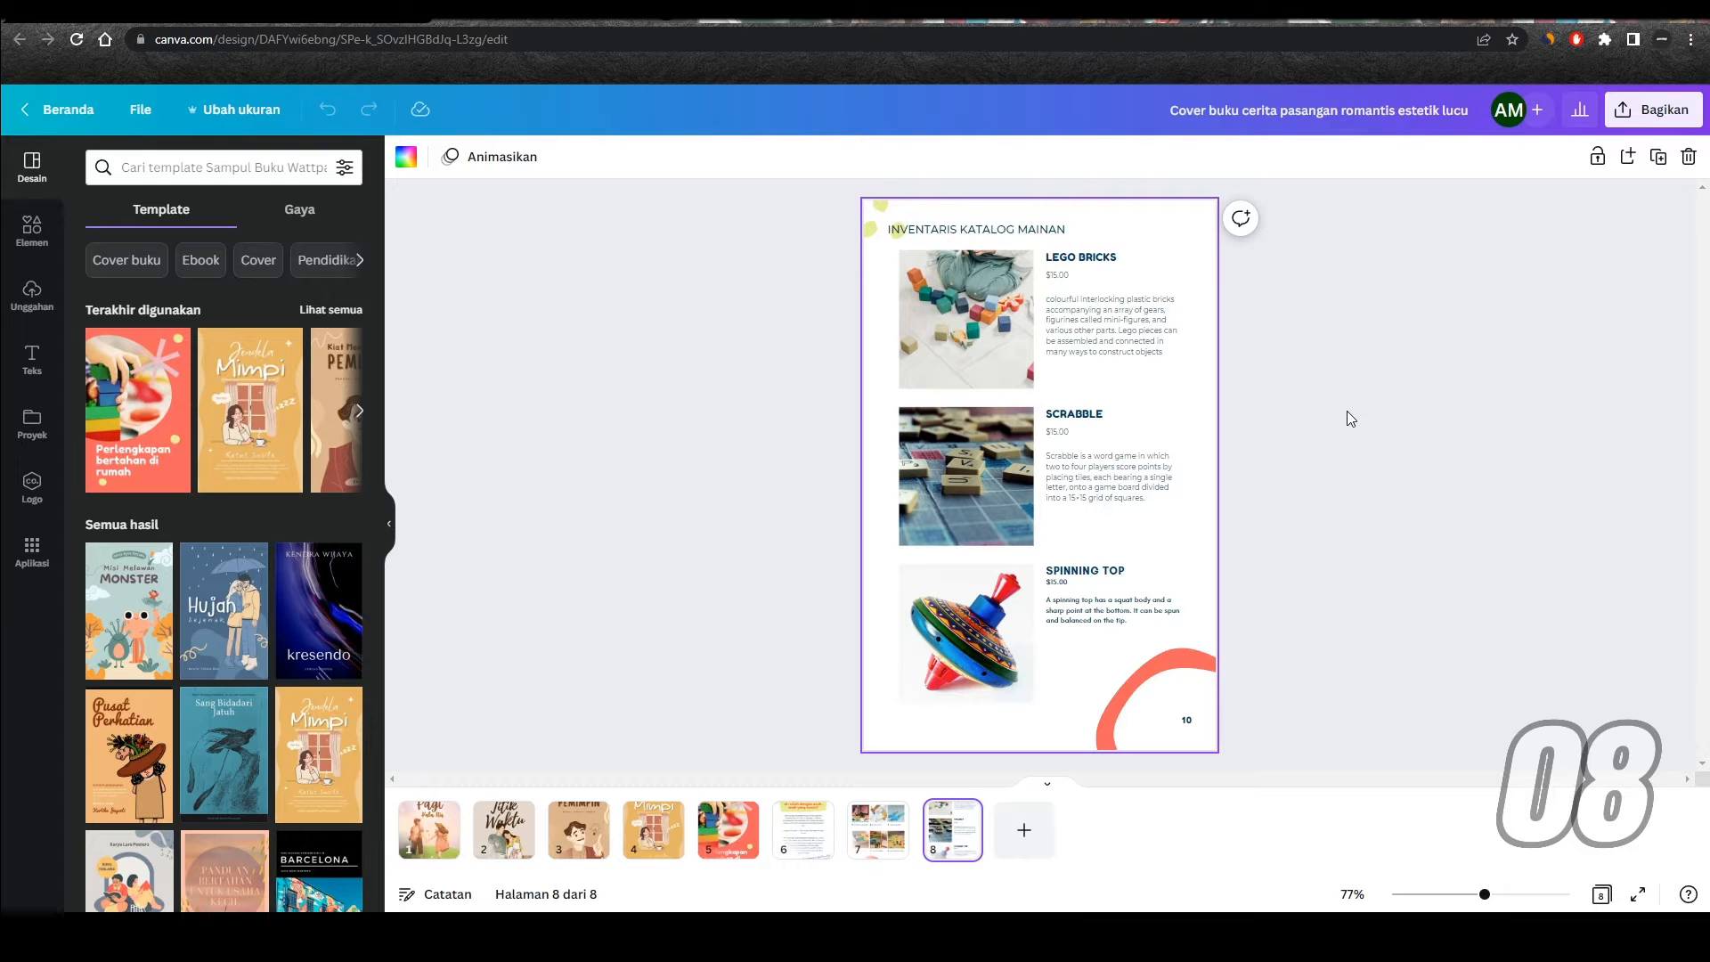
click(1049, 786)
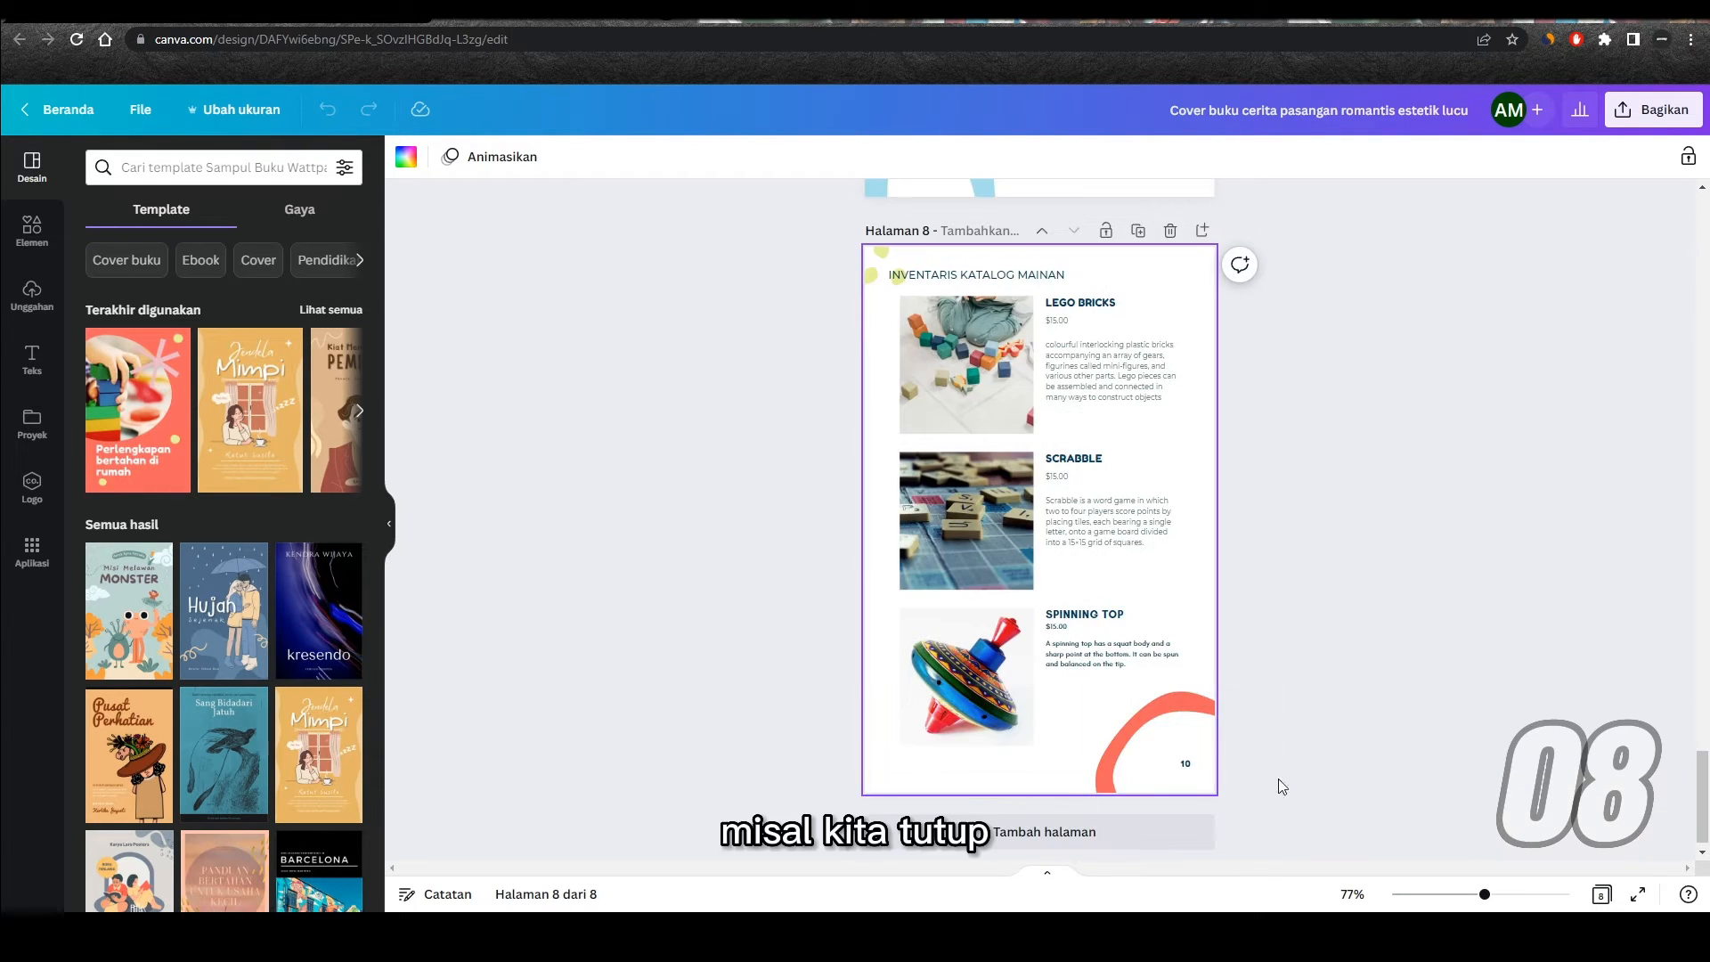
Step: Show all the design's pages in grid view, return to the page view and display the page thumbnails again
click(1601, 894)
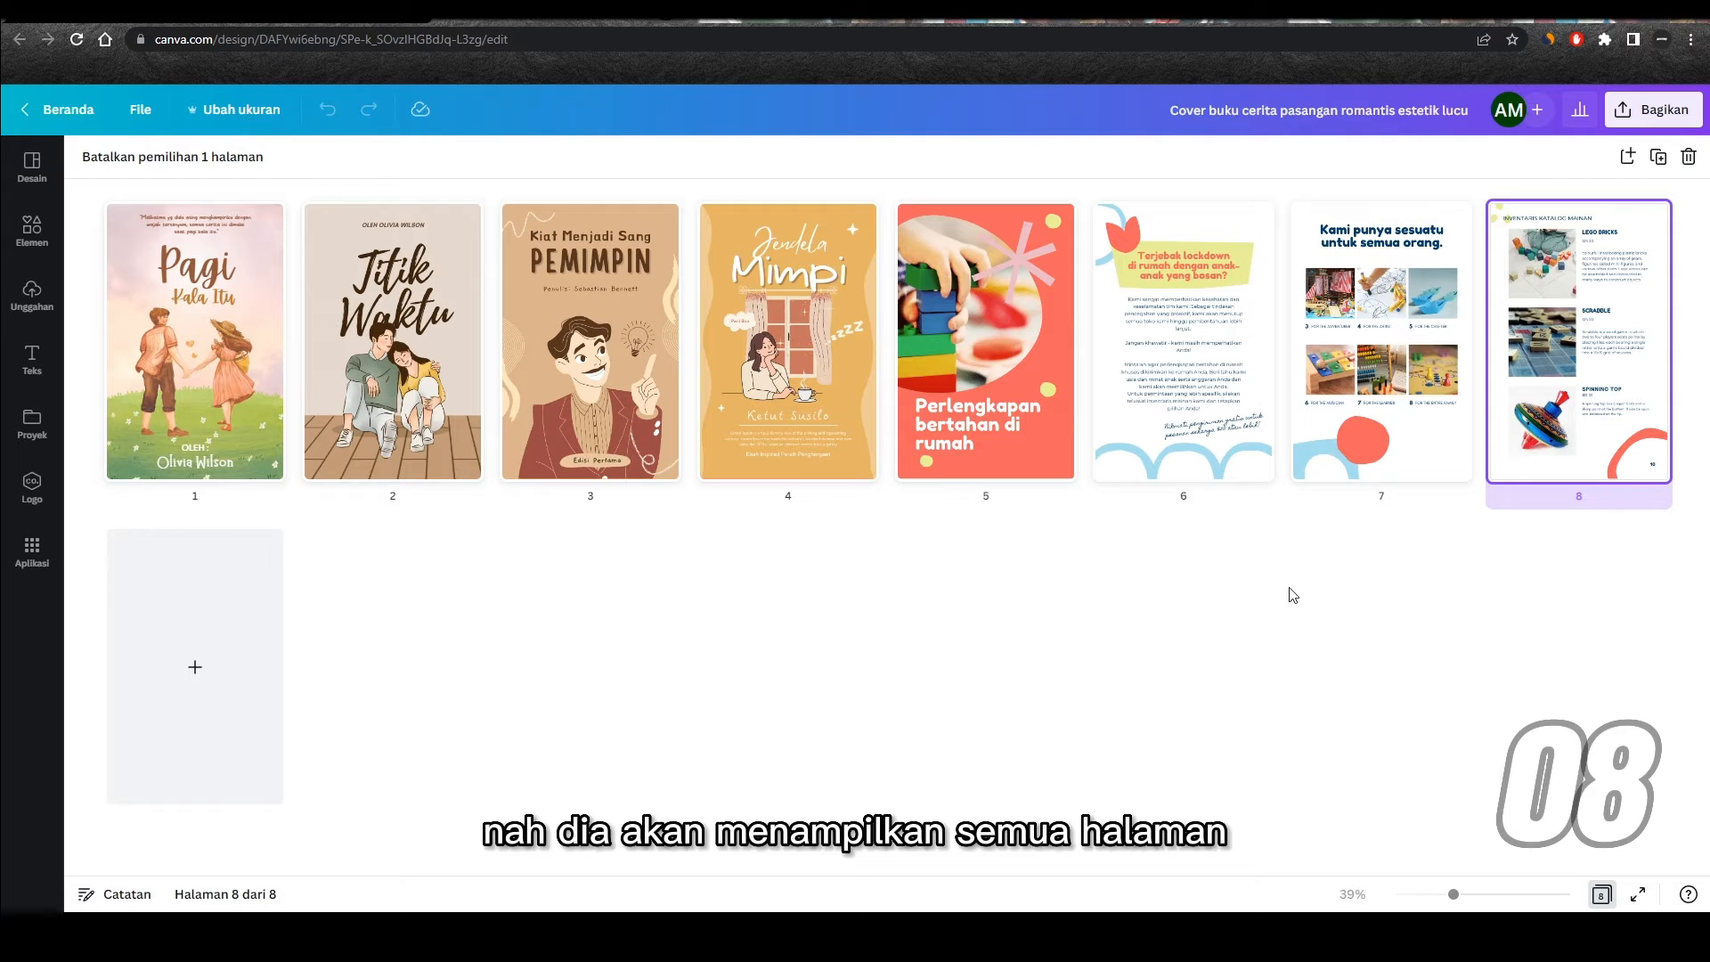
click(1602, 895)
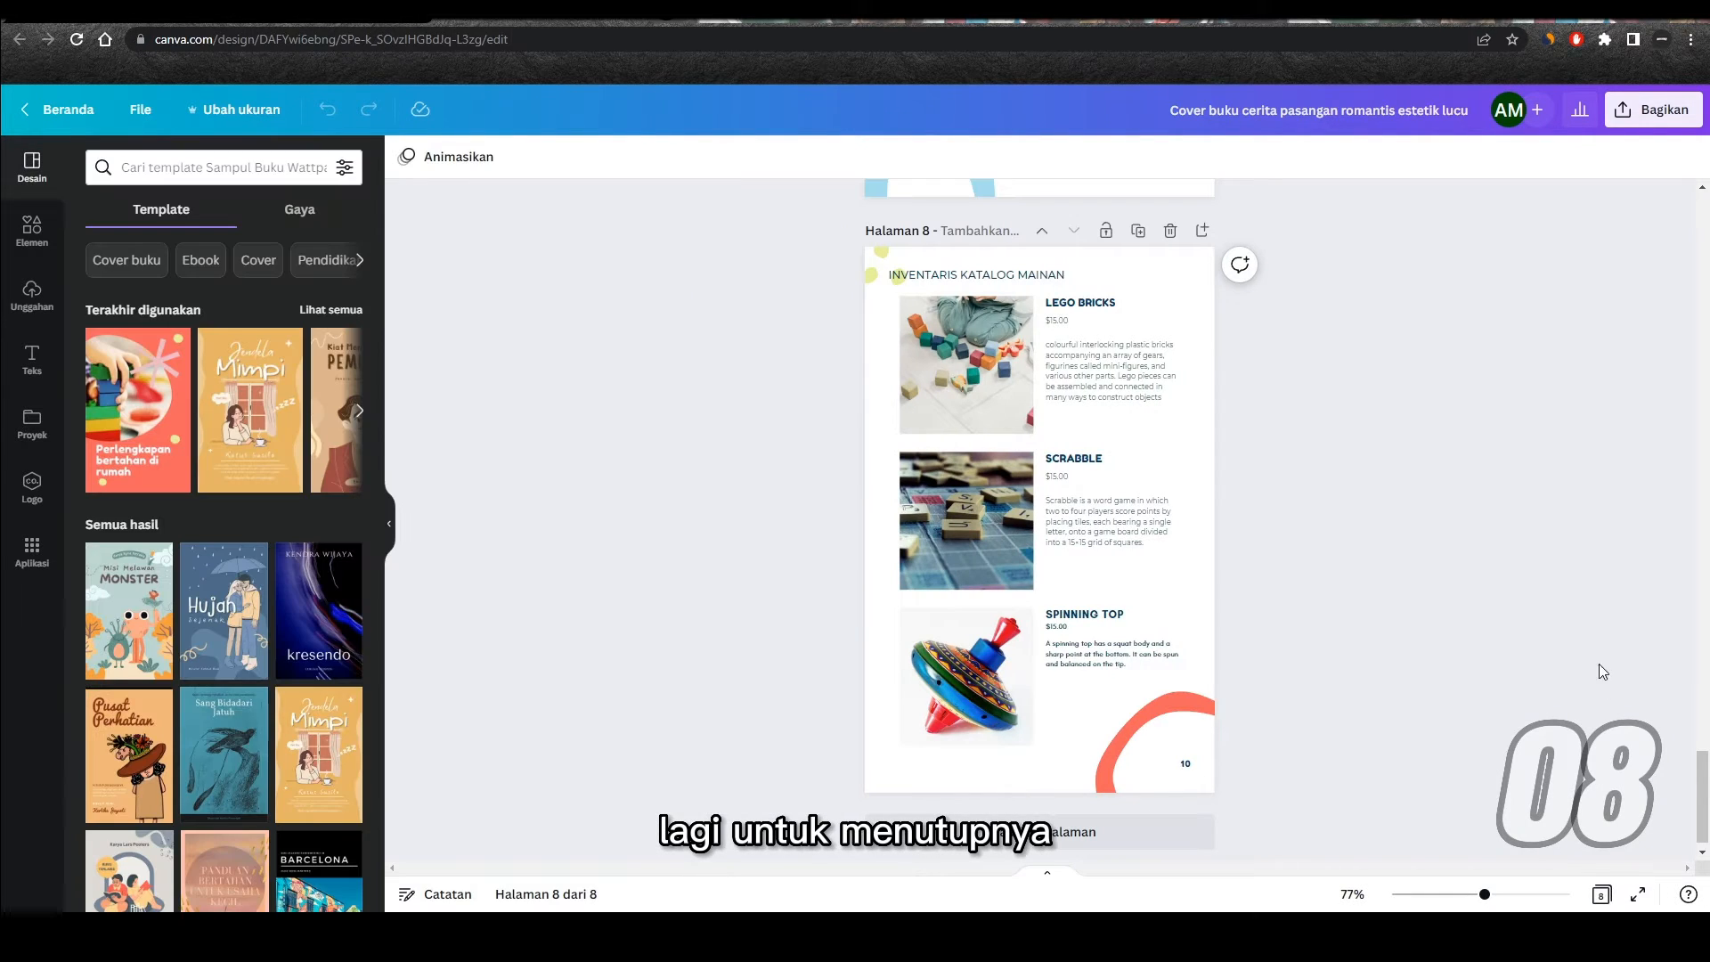
click(1047, 870)
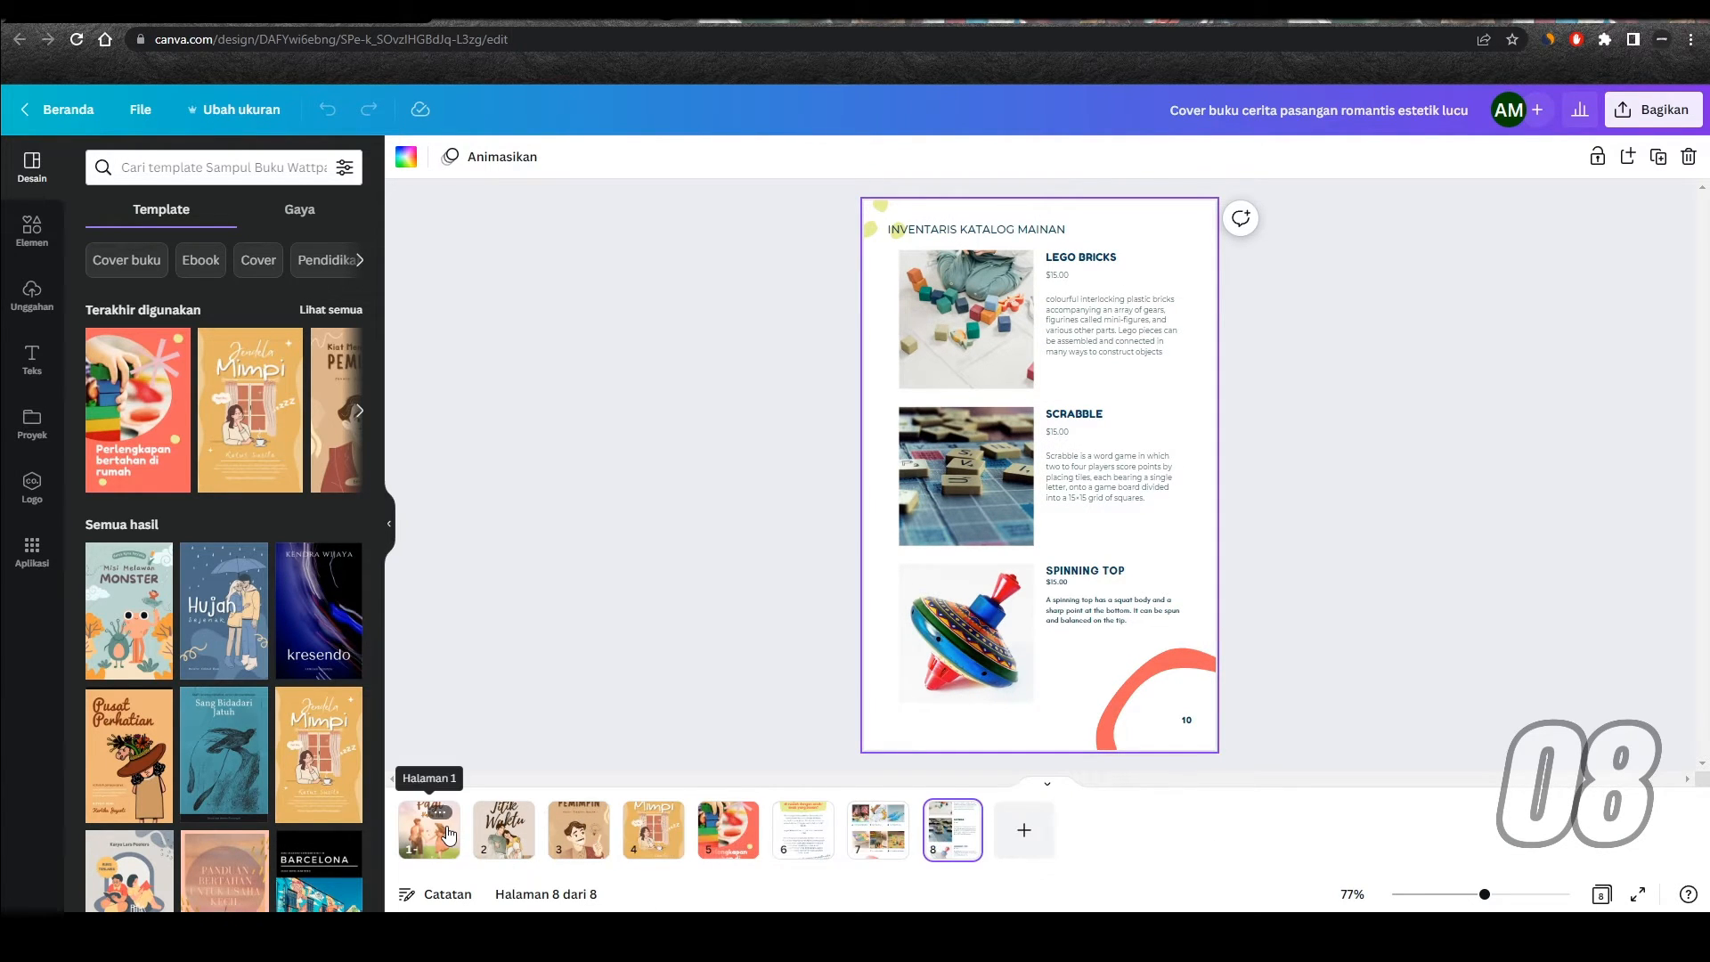
click(1430, 526)
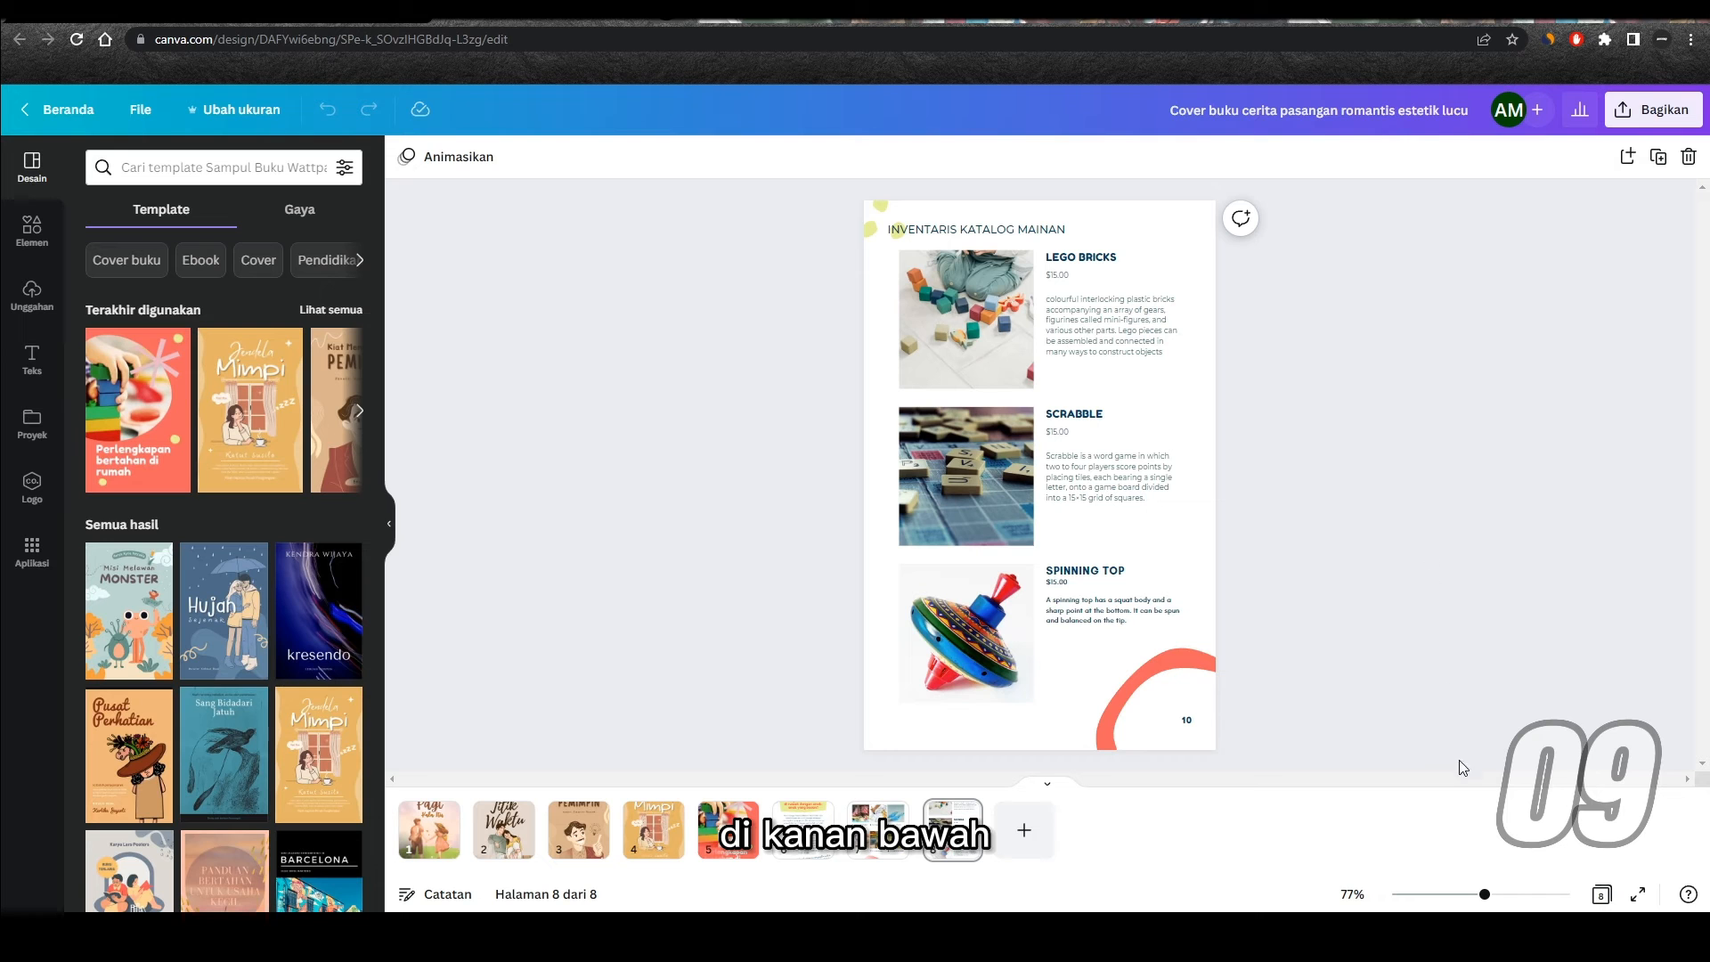
Step: Zoom page 8 in and out to inspect the toy catalogue at different magnifications
mouse_move(1484, 894)
mouse_down()
mouse_move(1523, 898)
mouse_move(1461, 897)
mouse_move(1488, 901)
mouse_up()
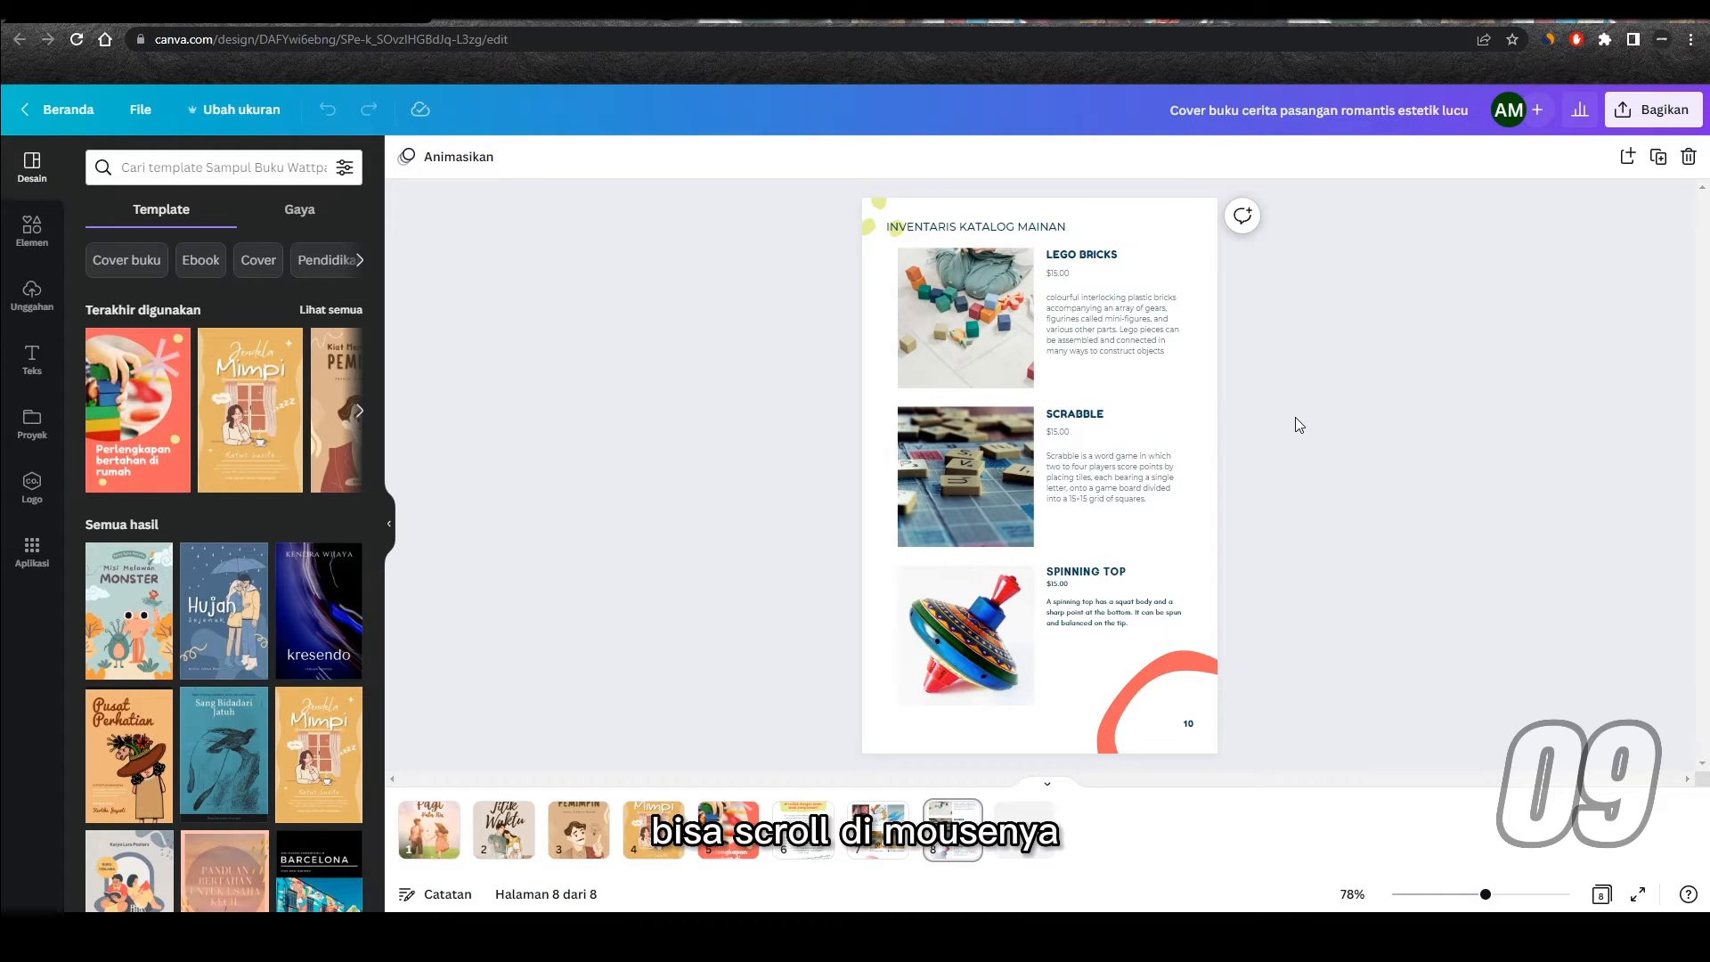
scroll(1296, 419, down, 5)
scroll(1296, 418, up, 3)
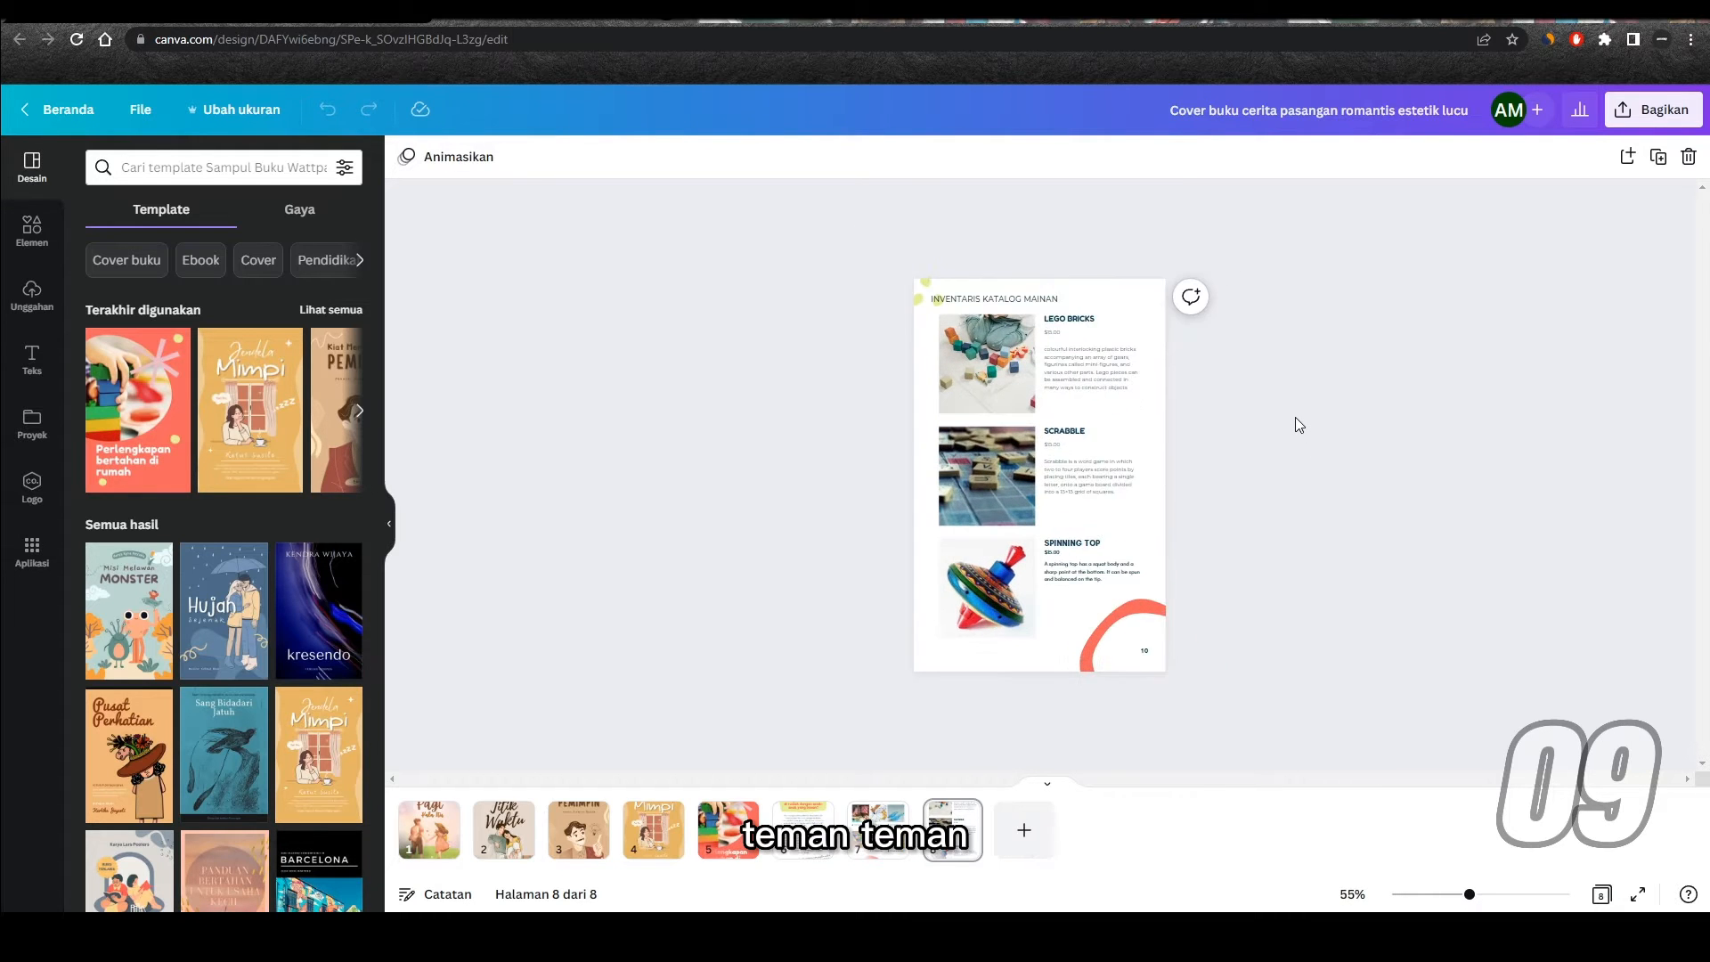
scroll(1295, 418, up, 8)
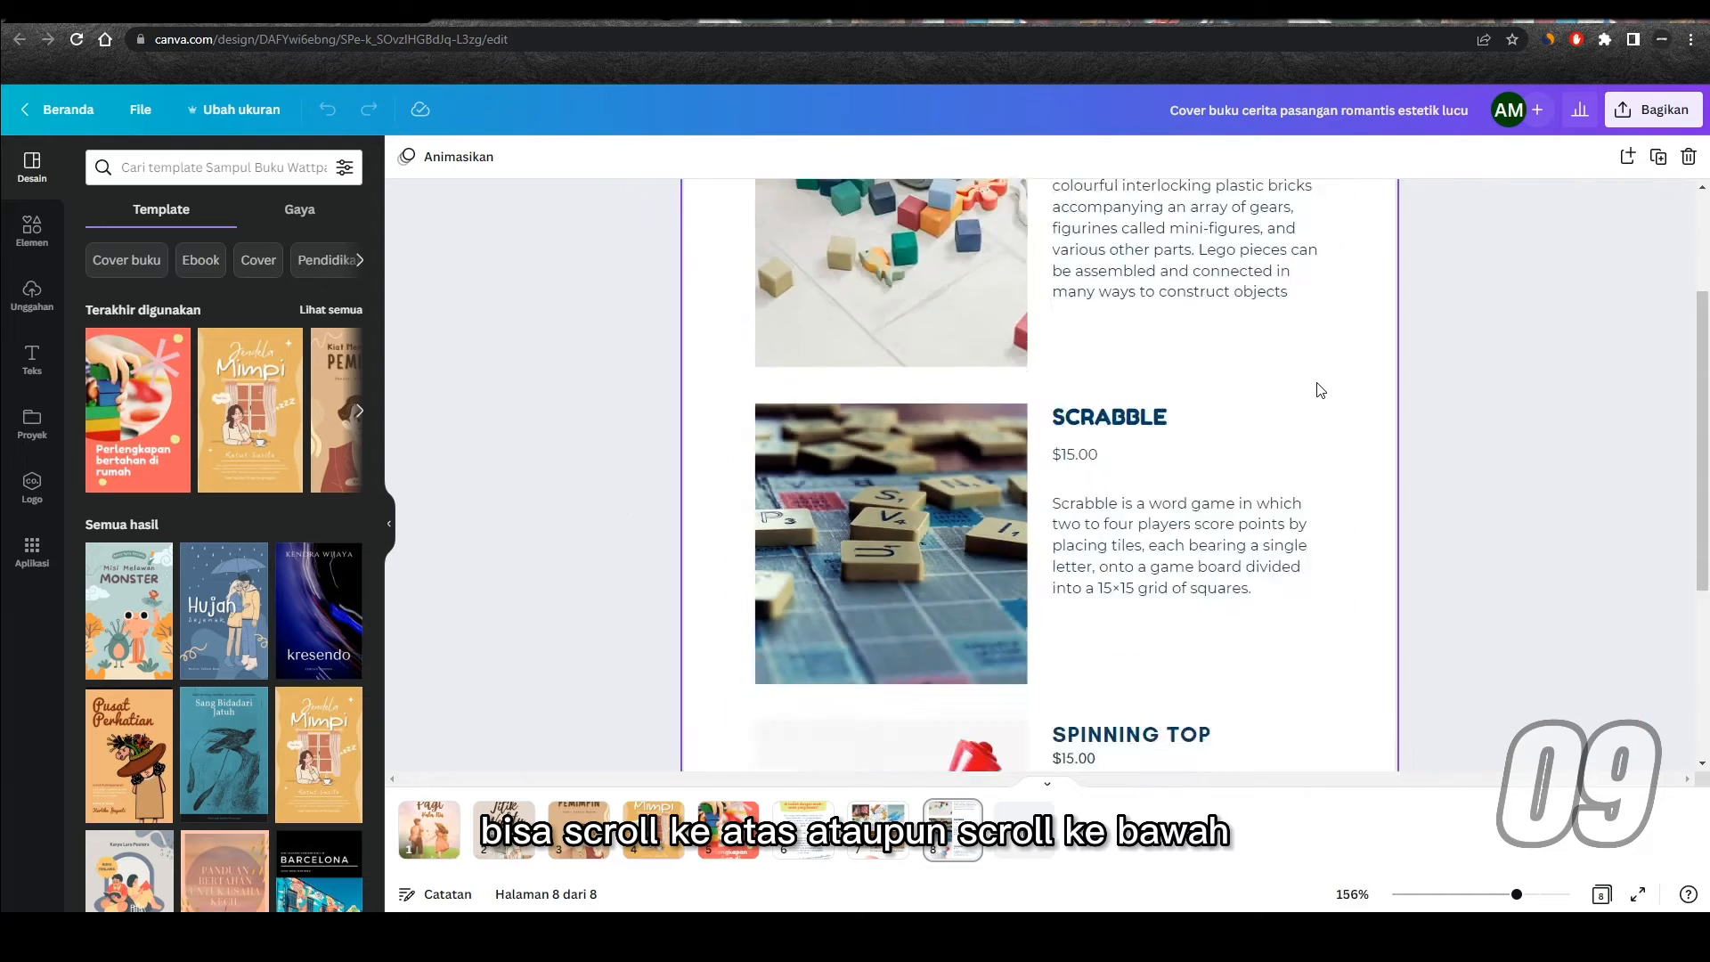
scroll(1318, 383, down, 6)
scroll(1318, 383, up, 2)
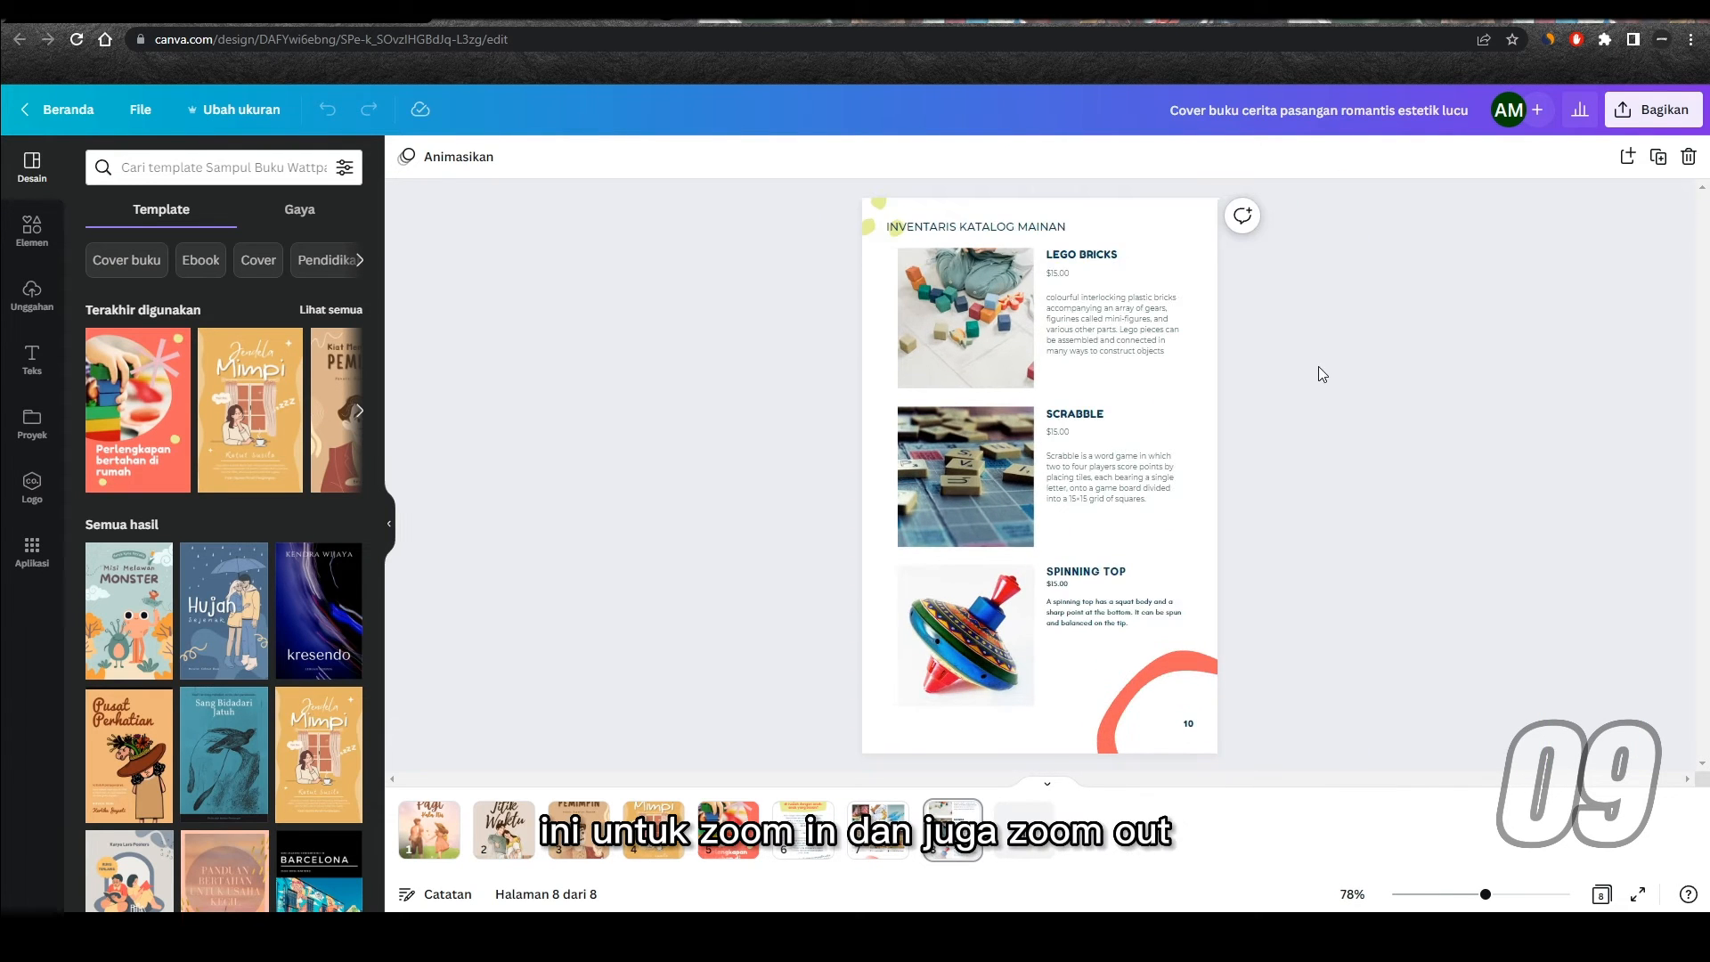
scroll(1318, 365, up, 4)
scroll(1318, 365, down, 4)
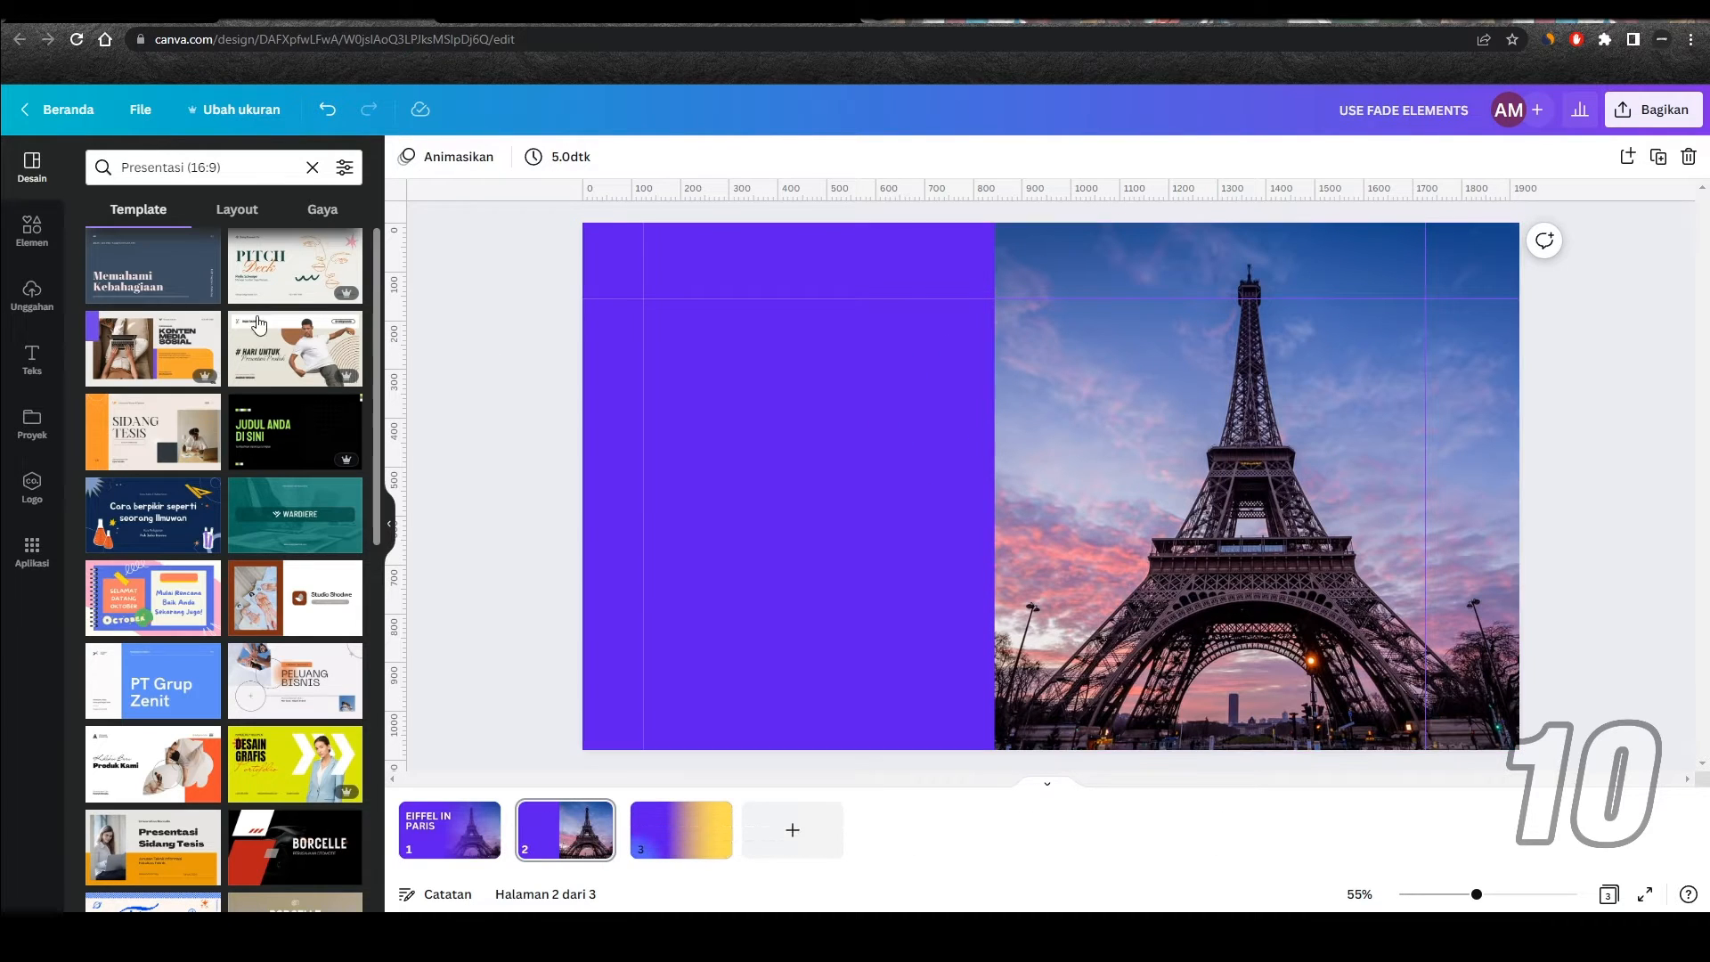
Step: Search the elements in the USE FADE ELEMENTS presentation for "fade" and limit the results to graphics
click(44, 247)
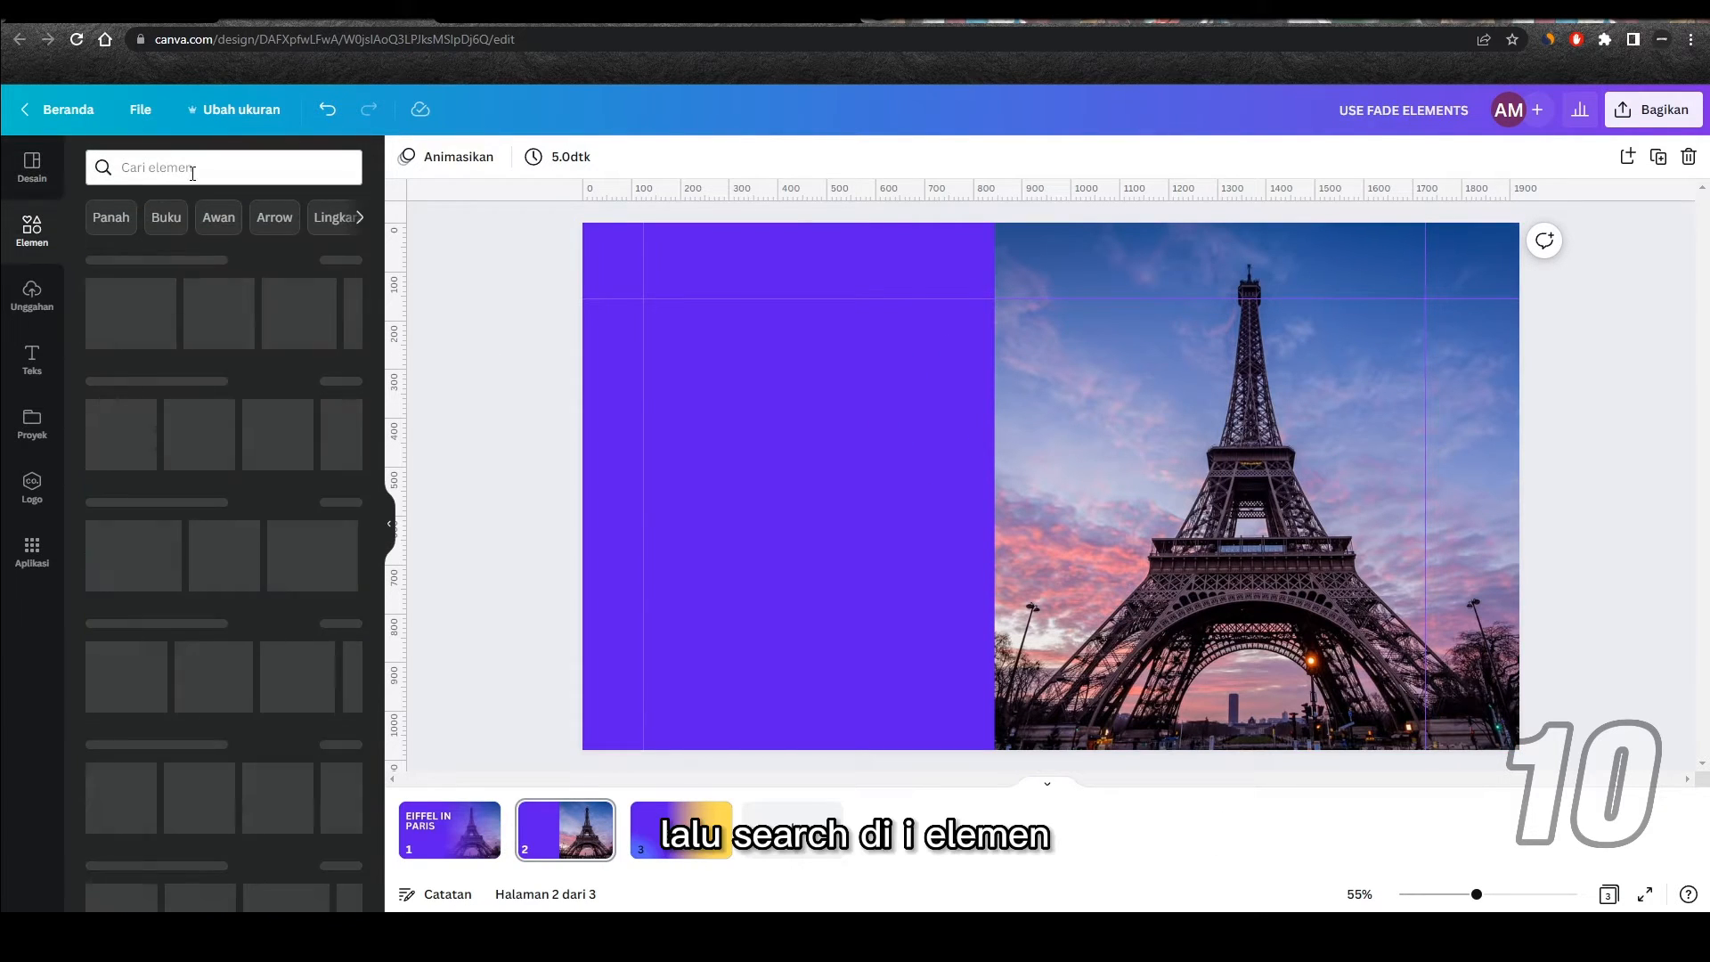
click(160, 169)
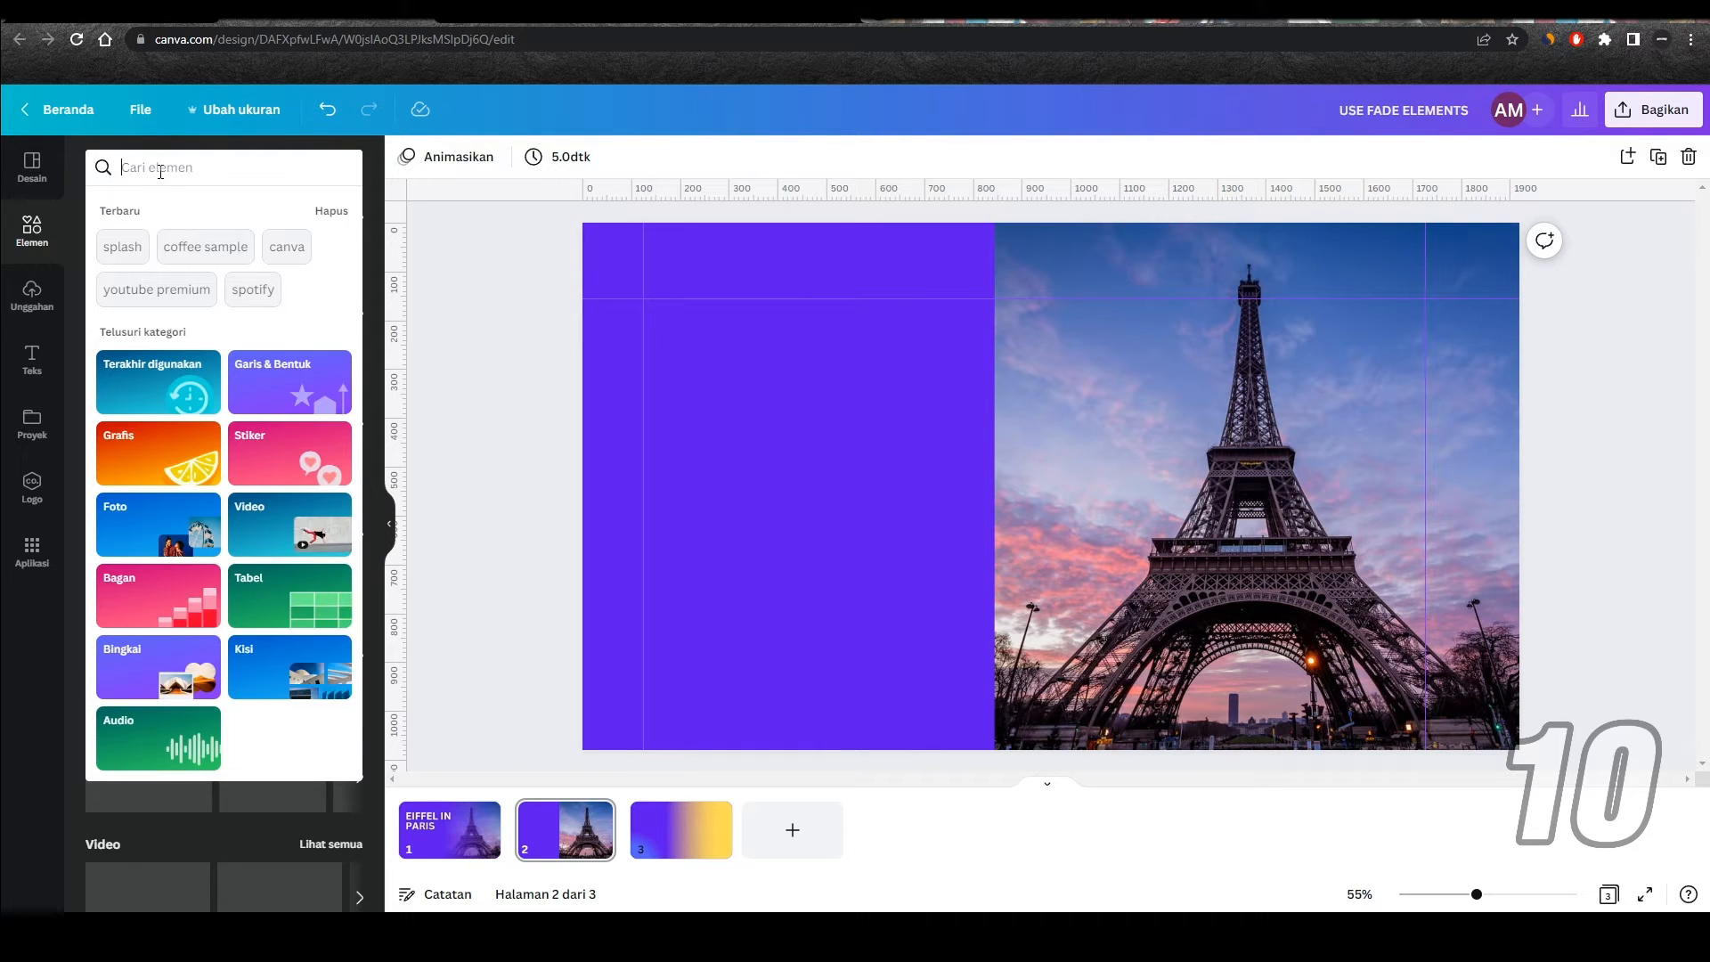
text(fade)
key(Return)
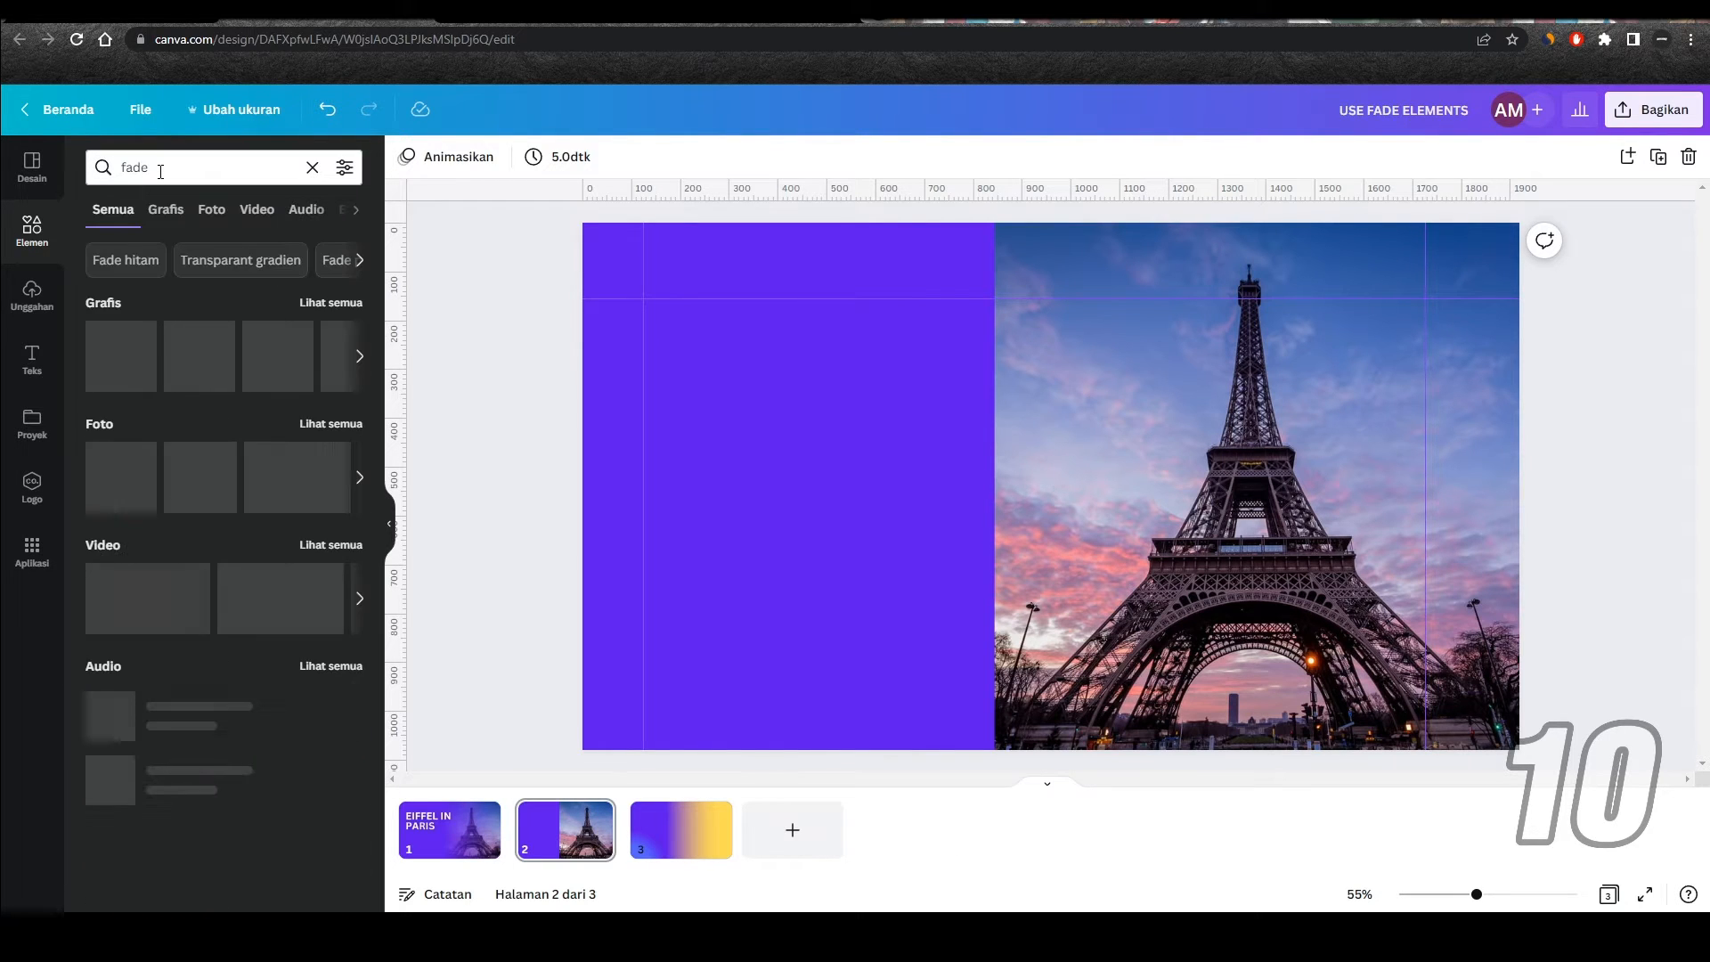
click(169, 218)
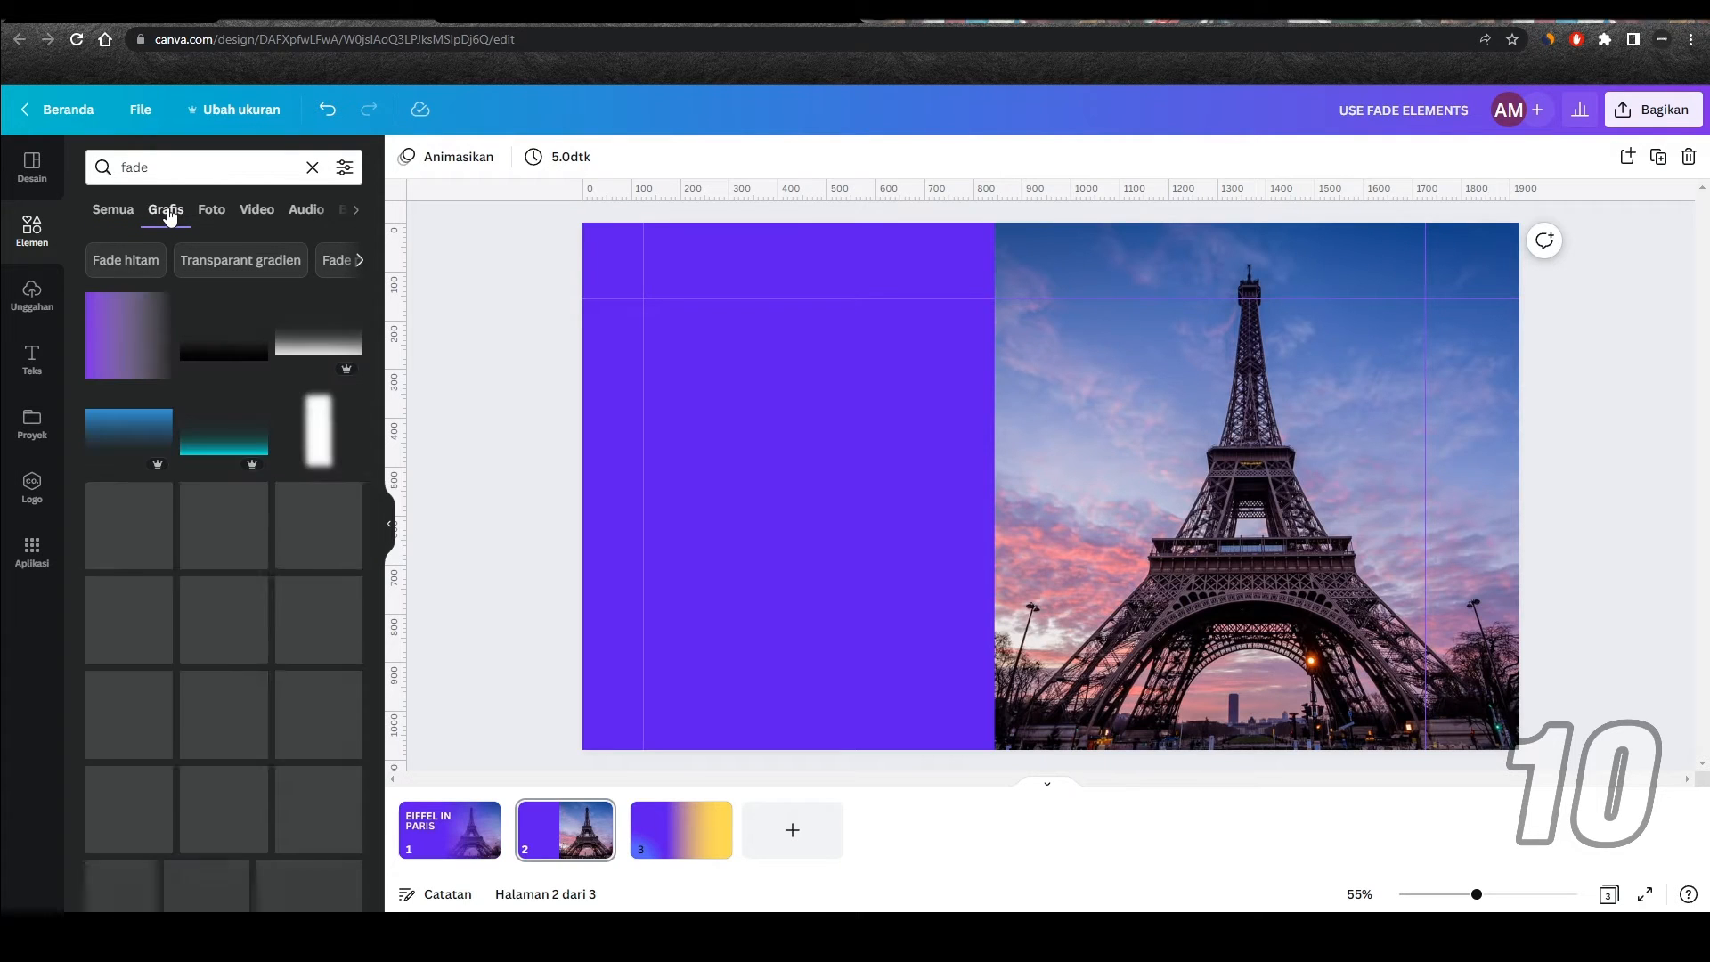
Step: Add the purple fade graphic over the whole Eiffel Tower photo on page 2 and recolor it to match the violet background
click(136, 343)
drag(982, 403, 1031, 246)
drag(1206, 432, 1520, 749)
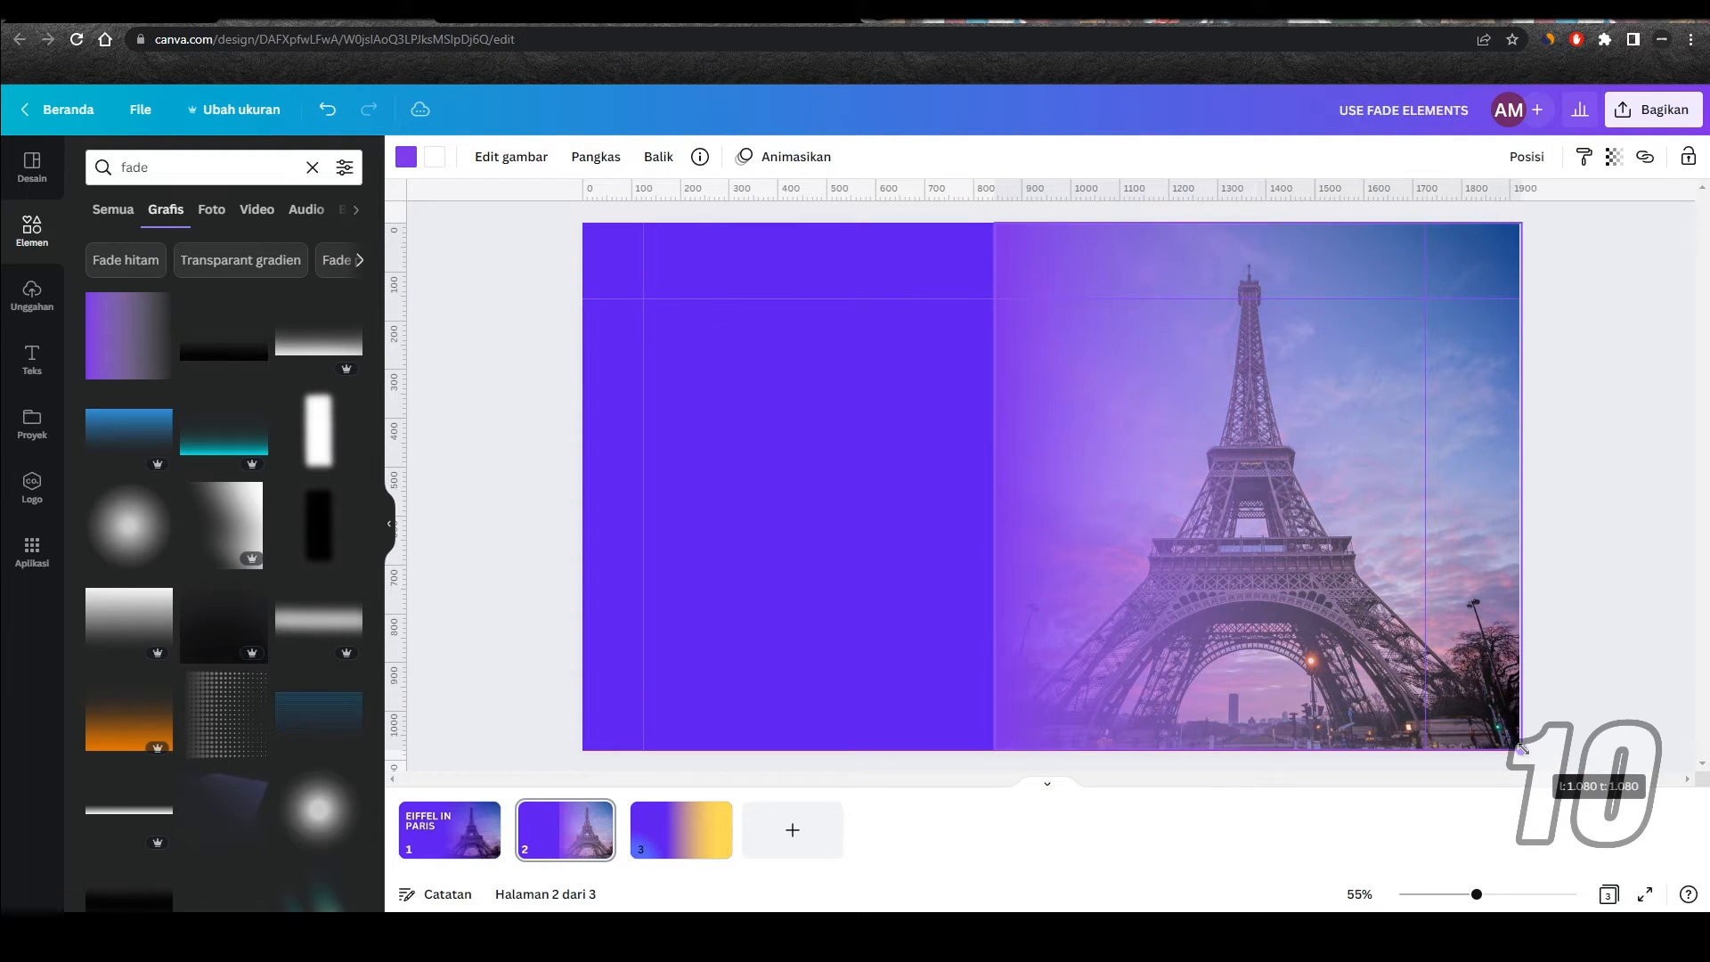
click(407, 158)
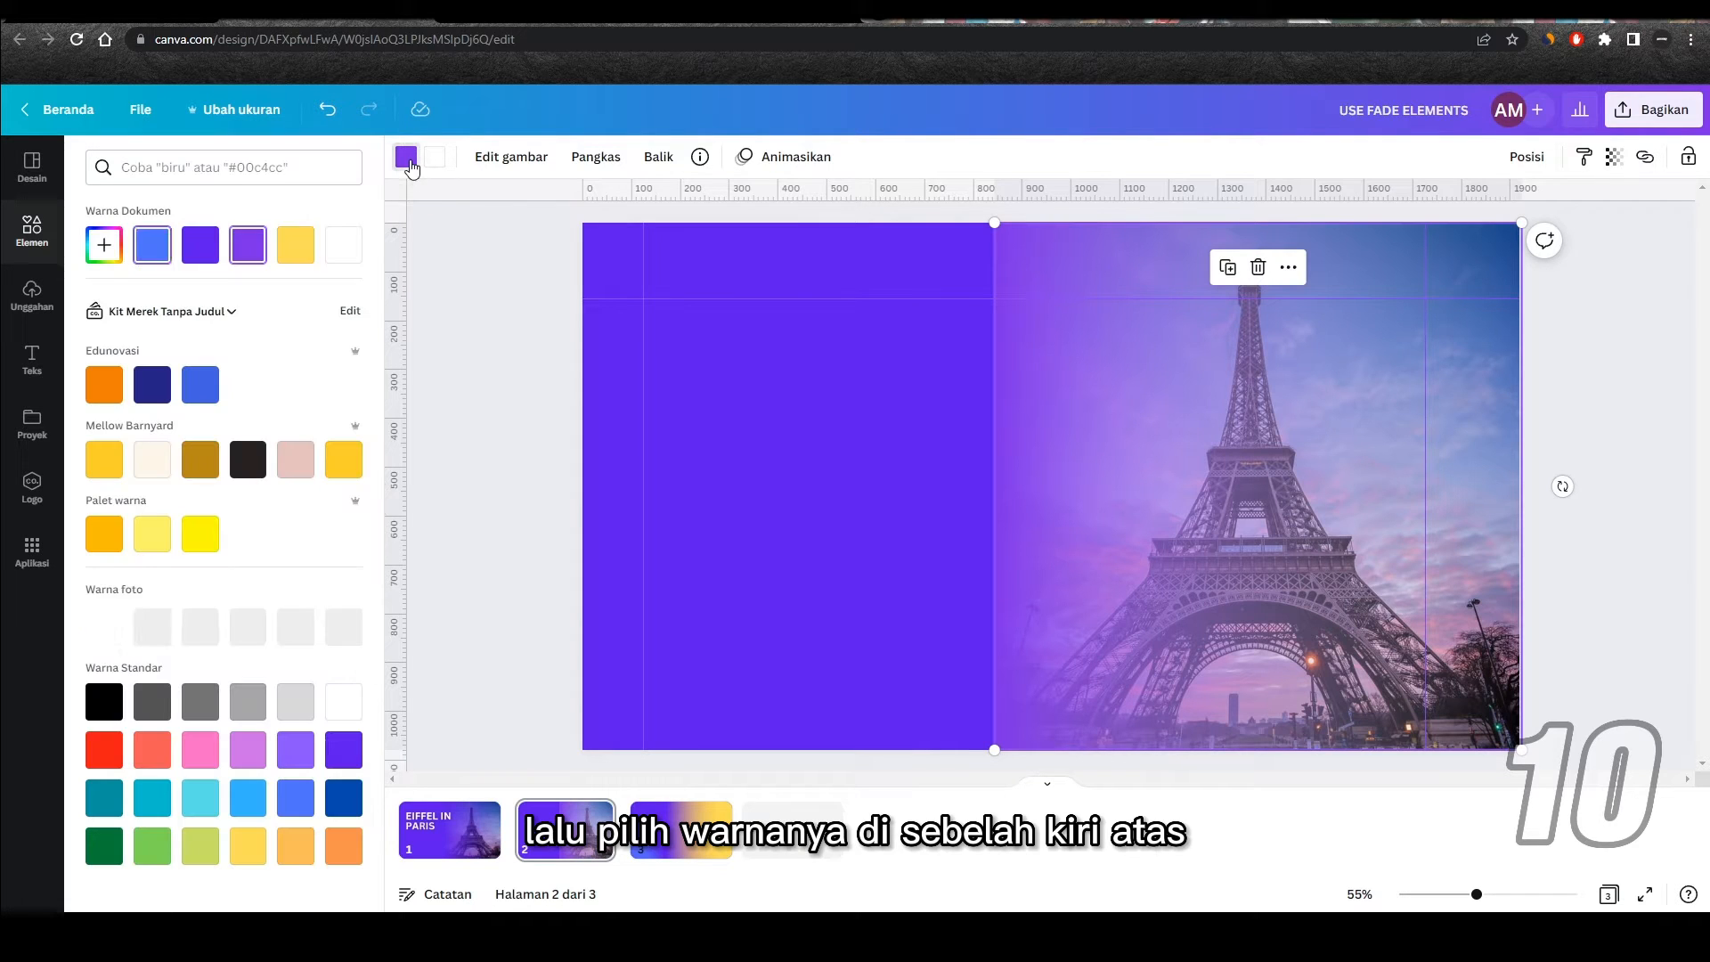
click(206, 254)
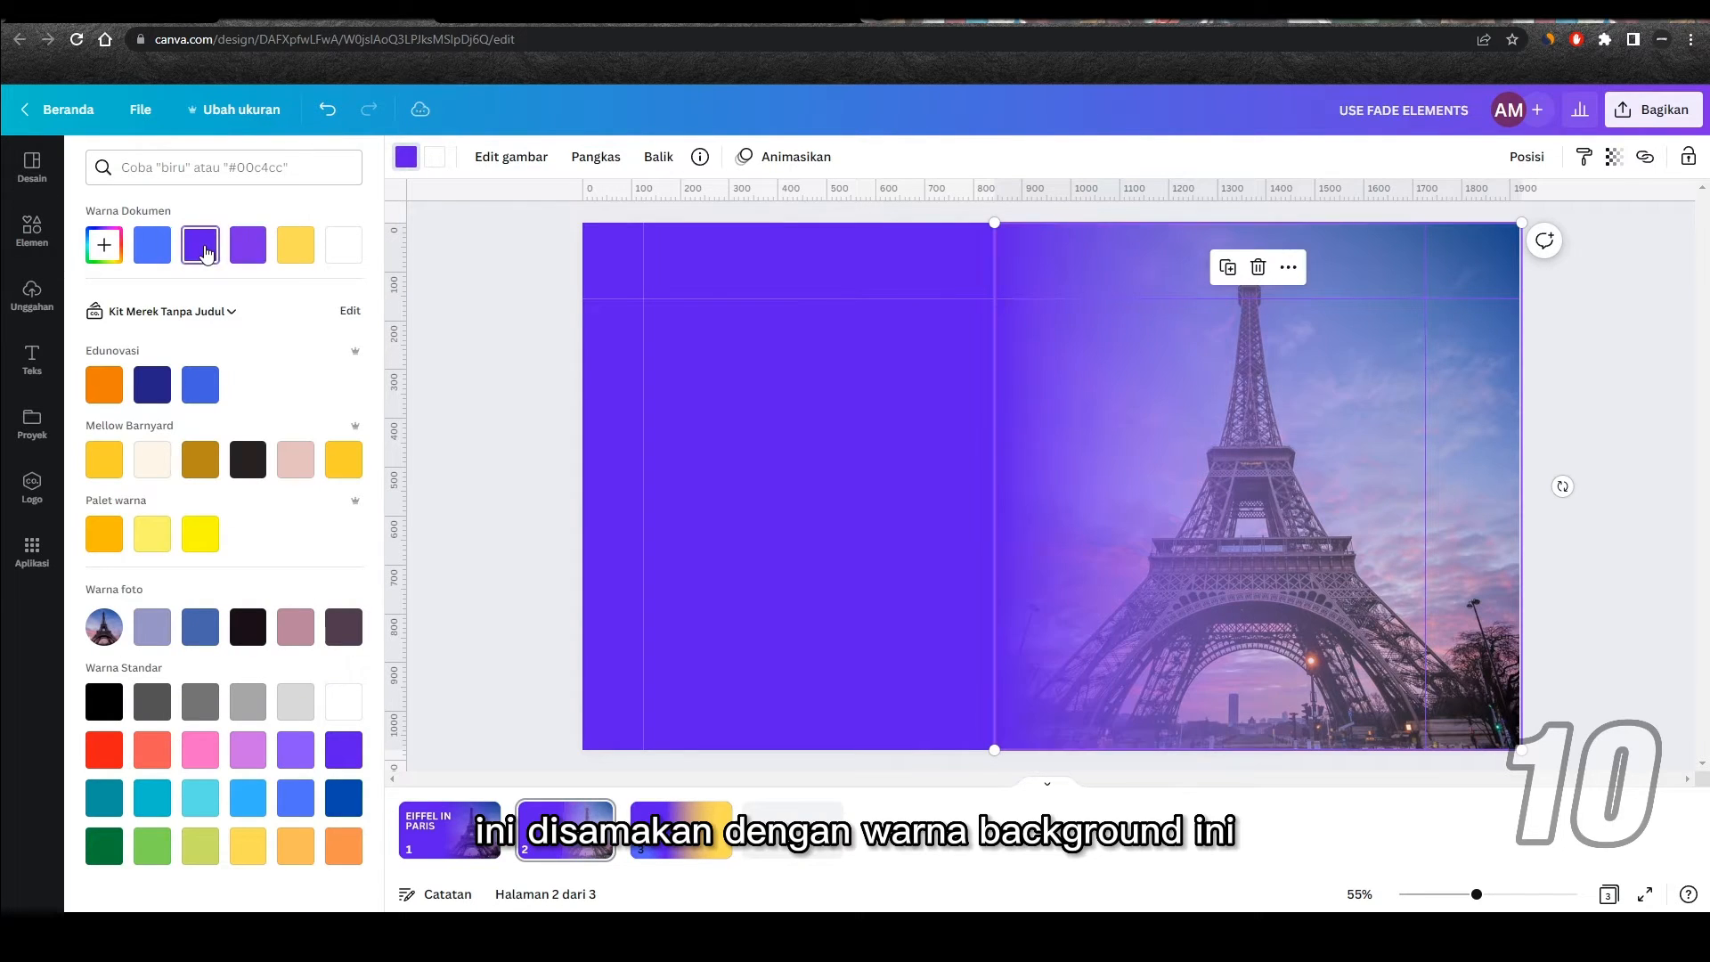
Step: Recolor the fade graphic's second, white color to the same violet as the page background
click(430, 160)
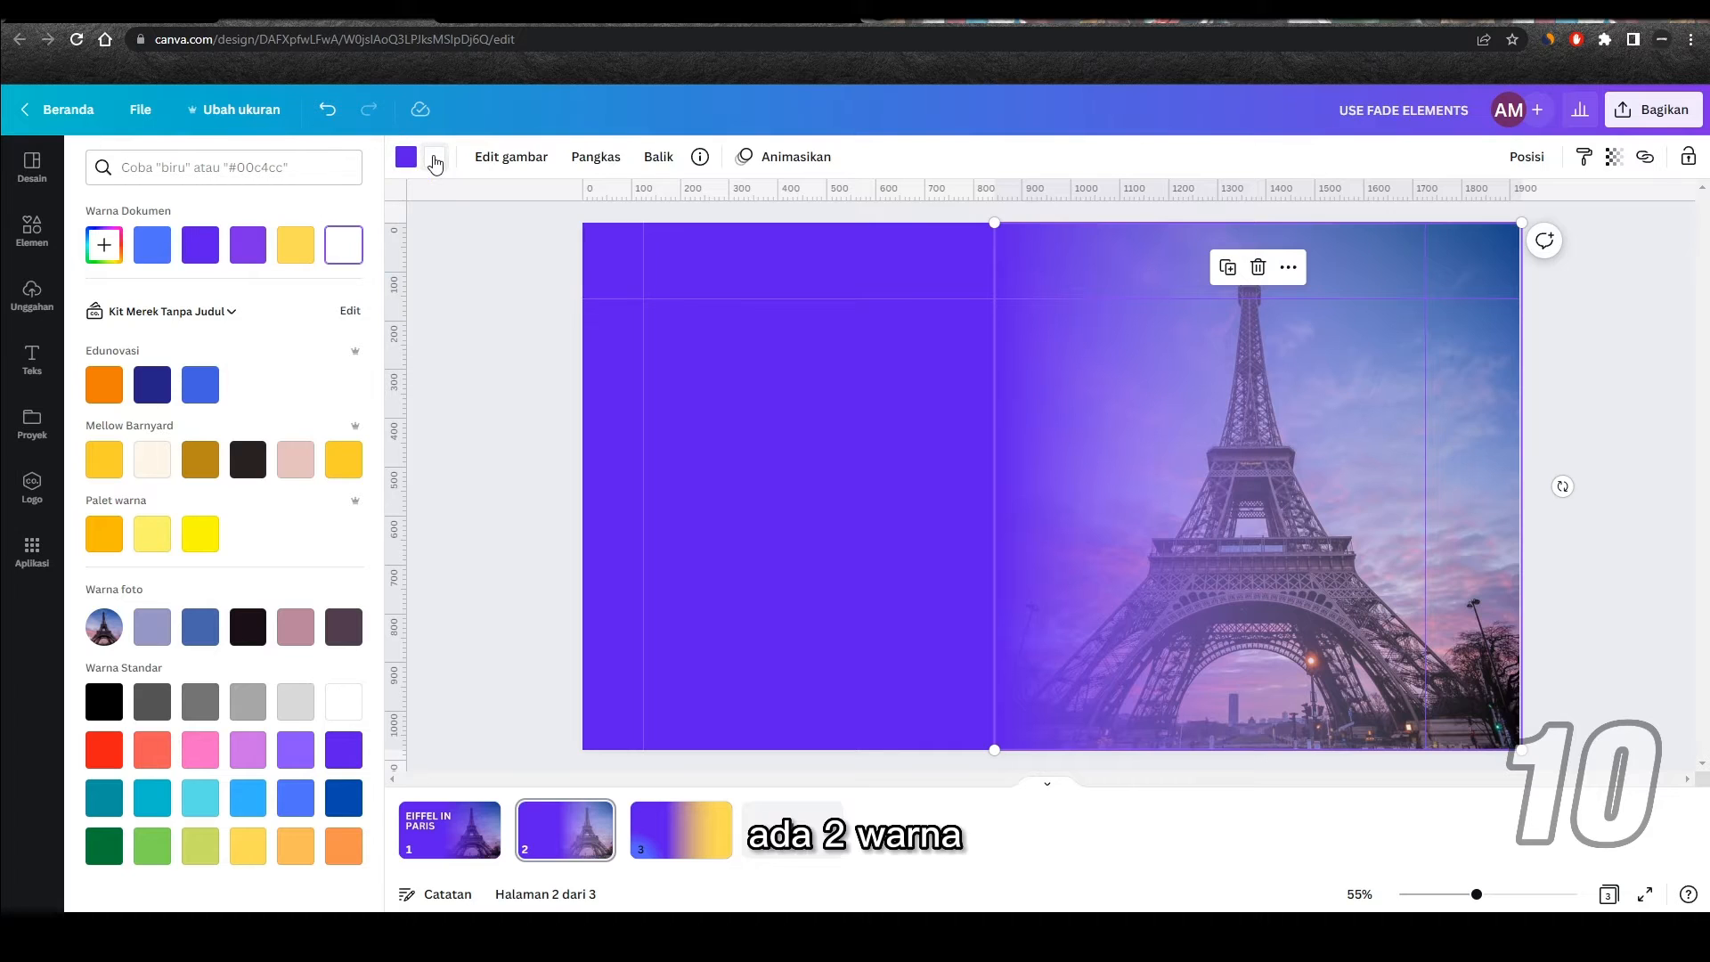
click(206, 252)
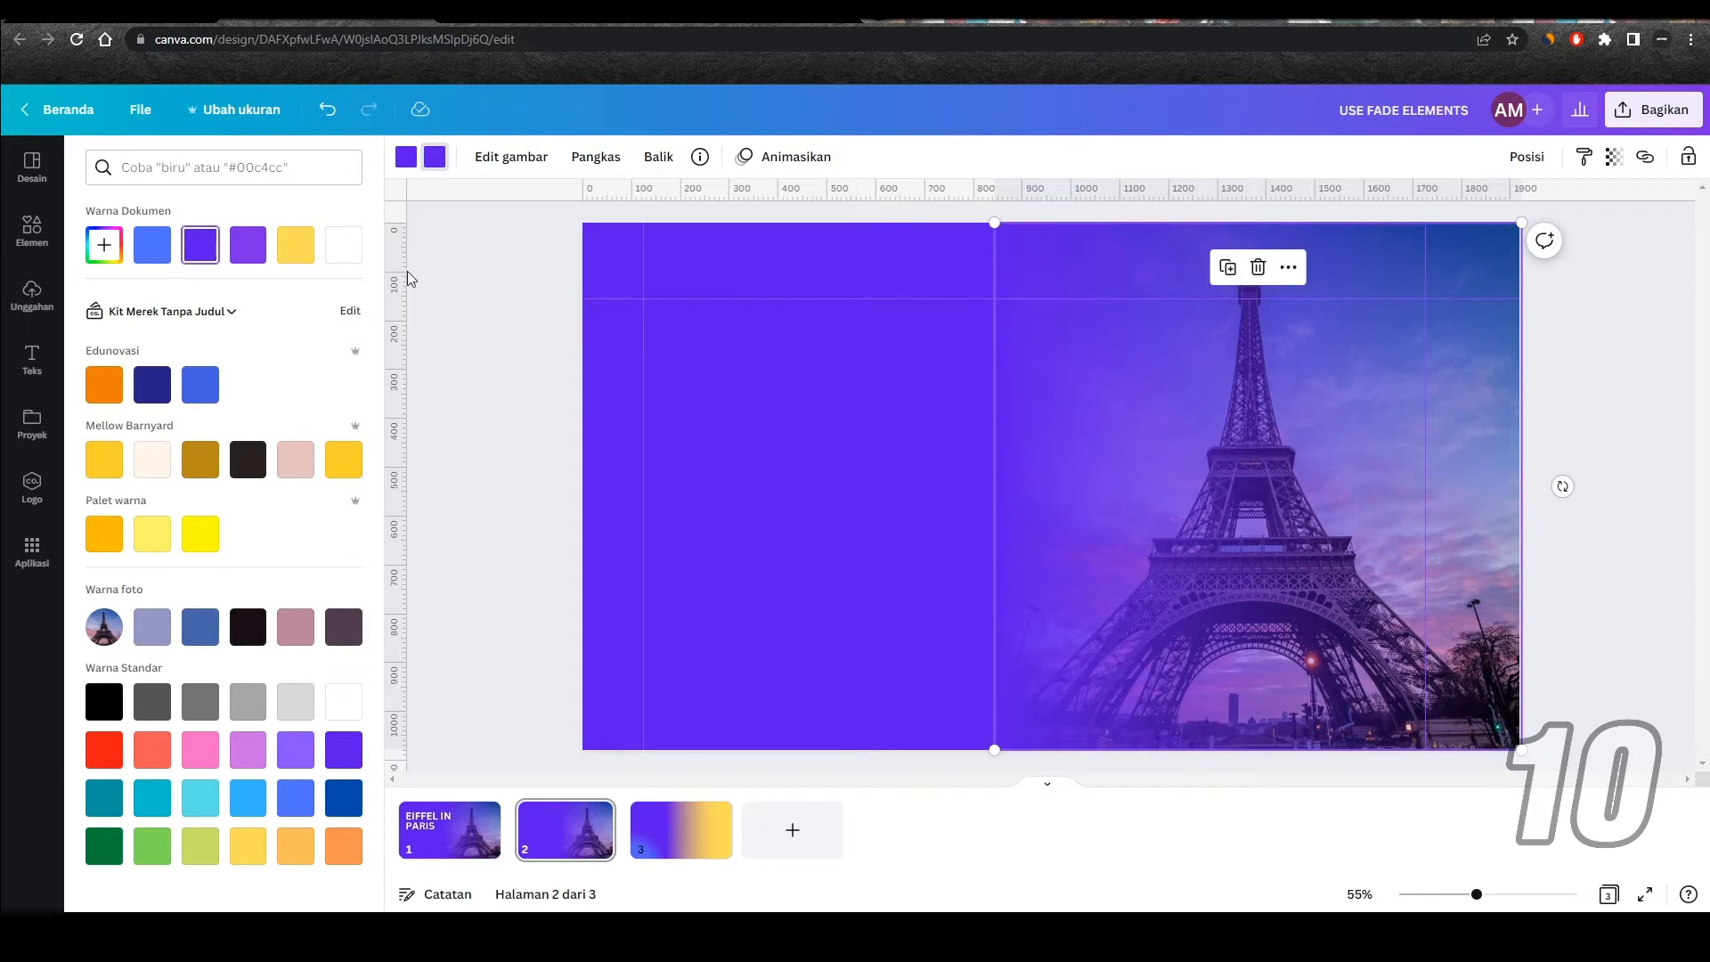
click(540, 418)
Step: Nudge the fade graphic two increments to the left so it covers the photo's edge seamlessly
click(1044, 415)
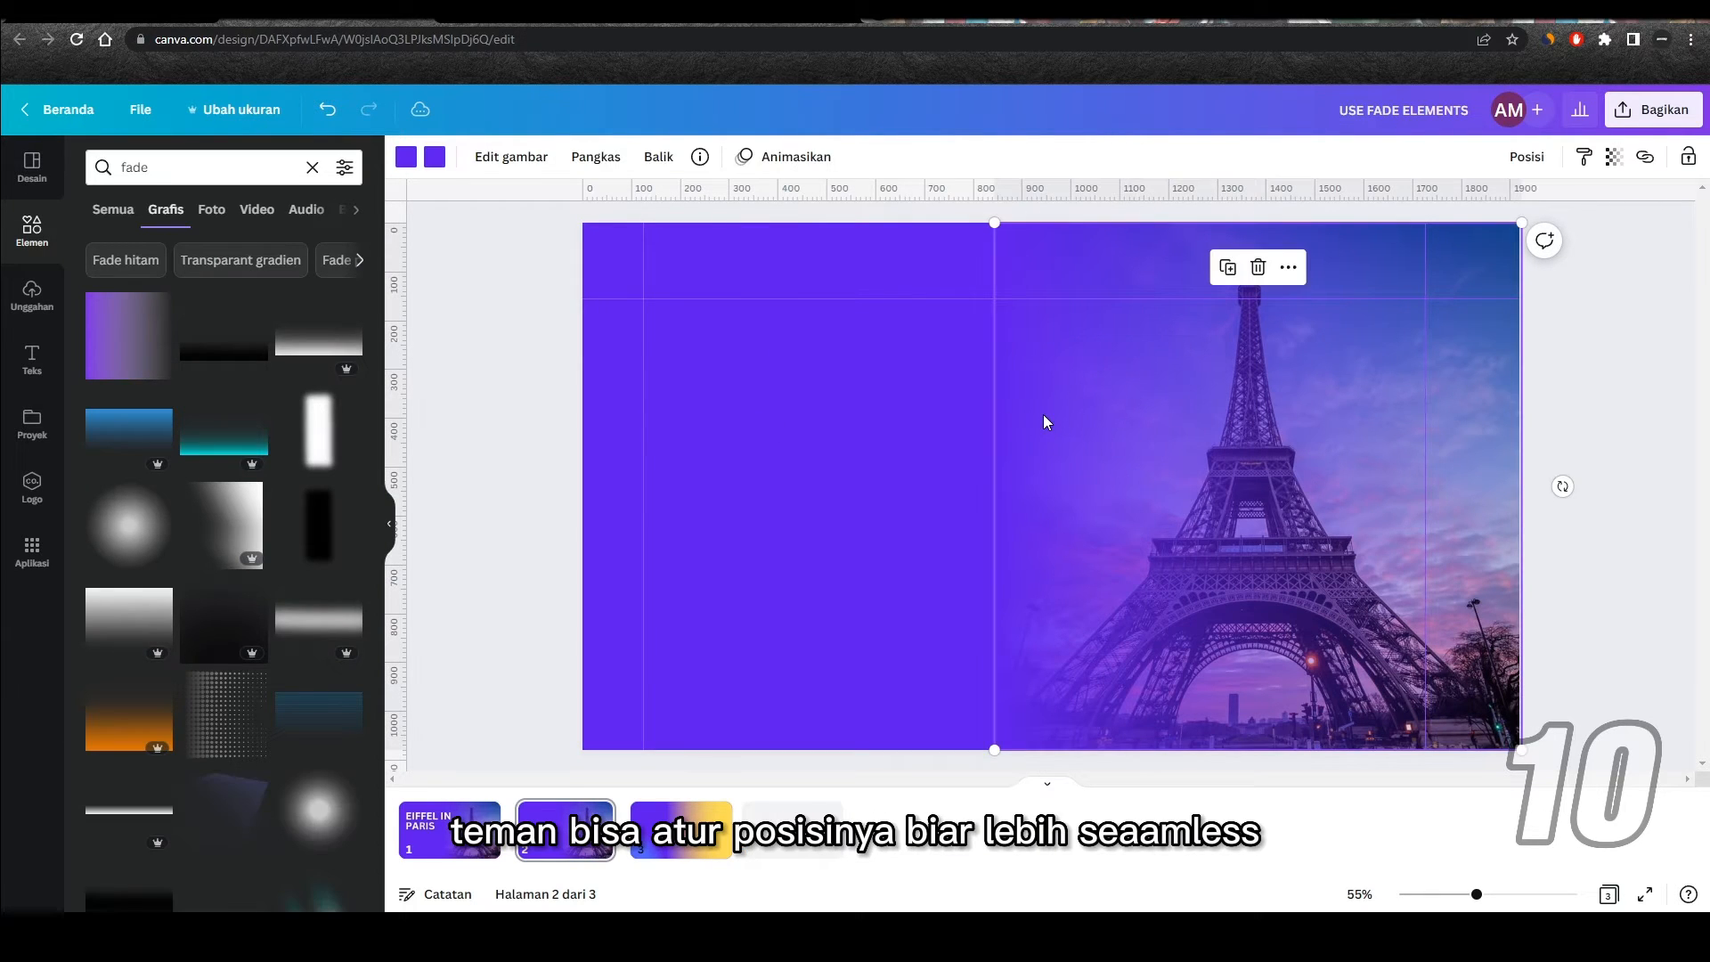
key(Left)
key(Left)
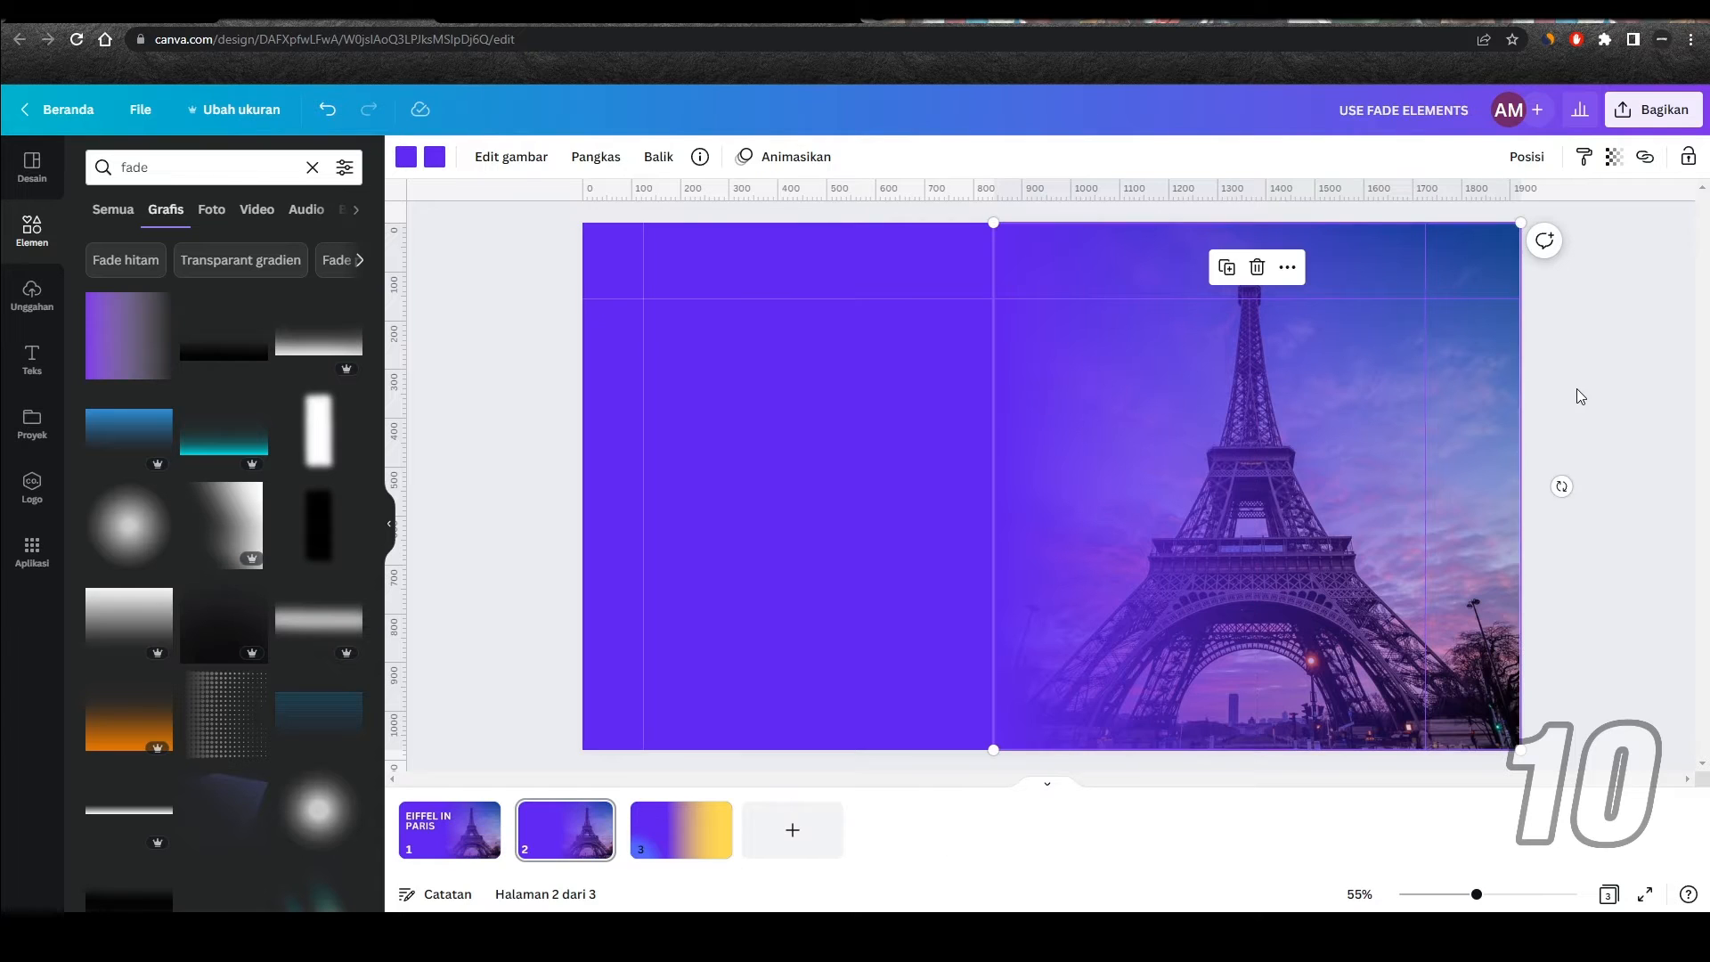
click(1579, 395)
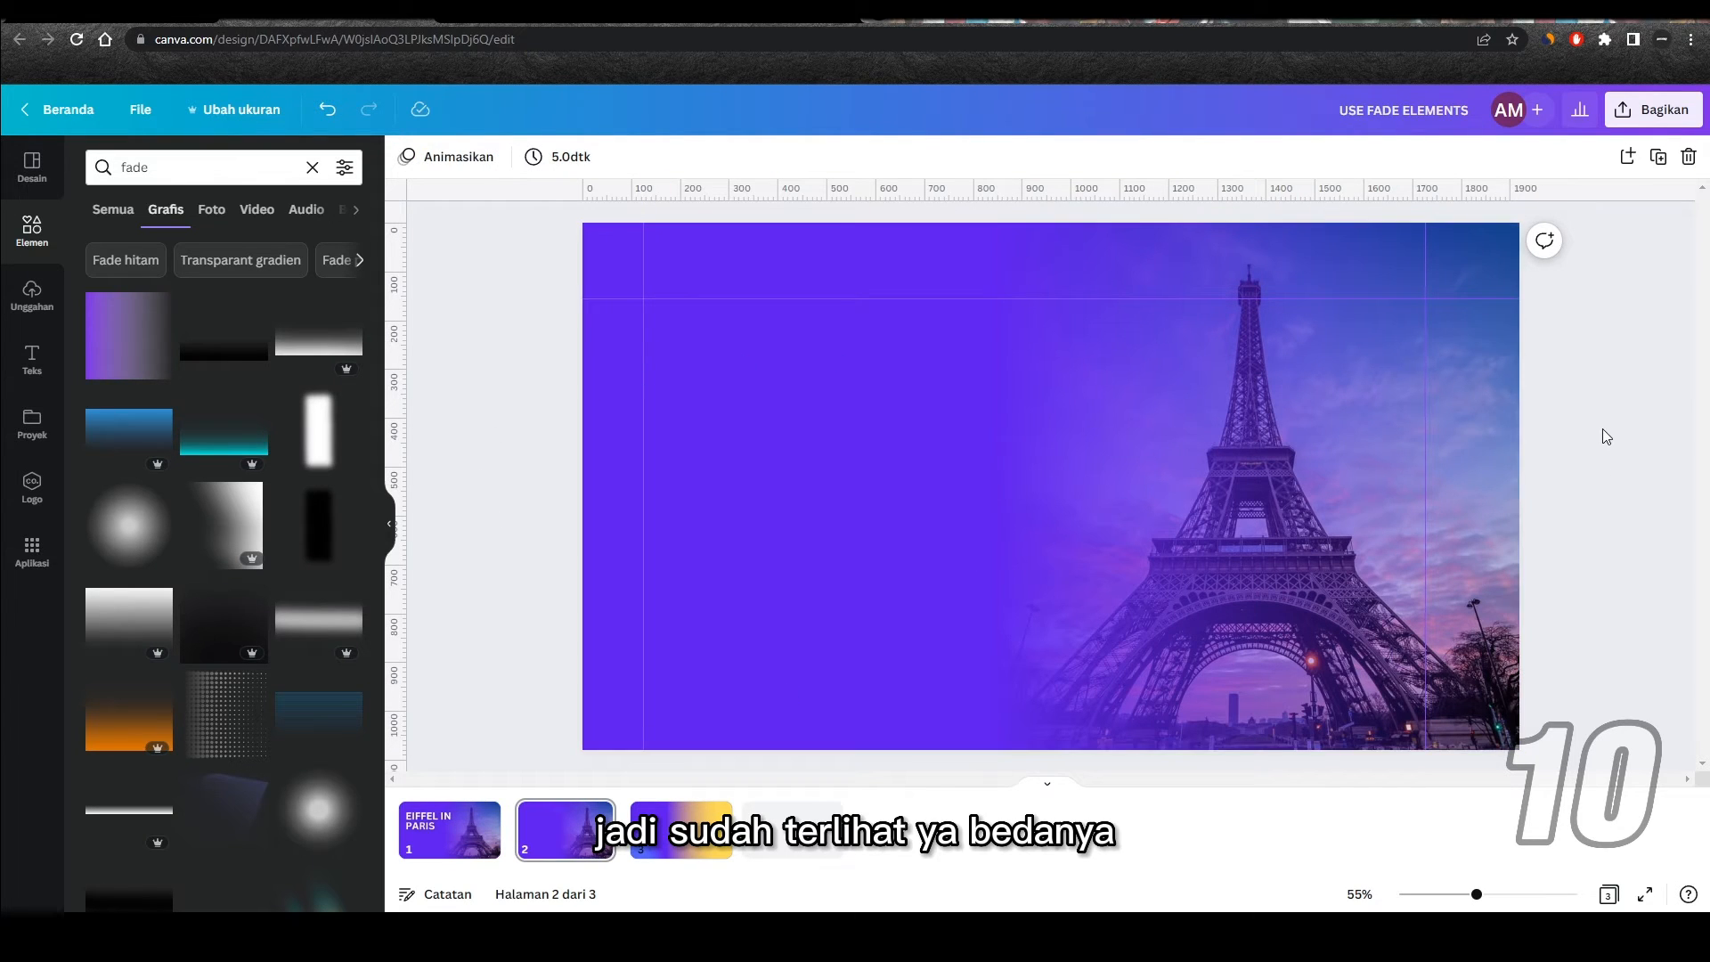
Step: Delete the fade graphic covering the Eiffel Tower photo on page 2
click(1310, 439)
key(Delete)
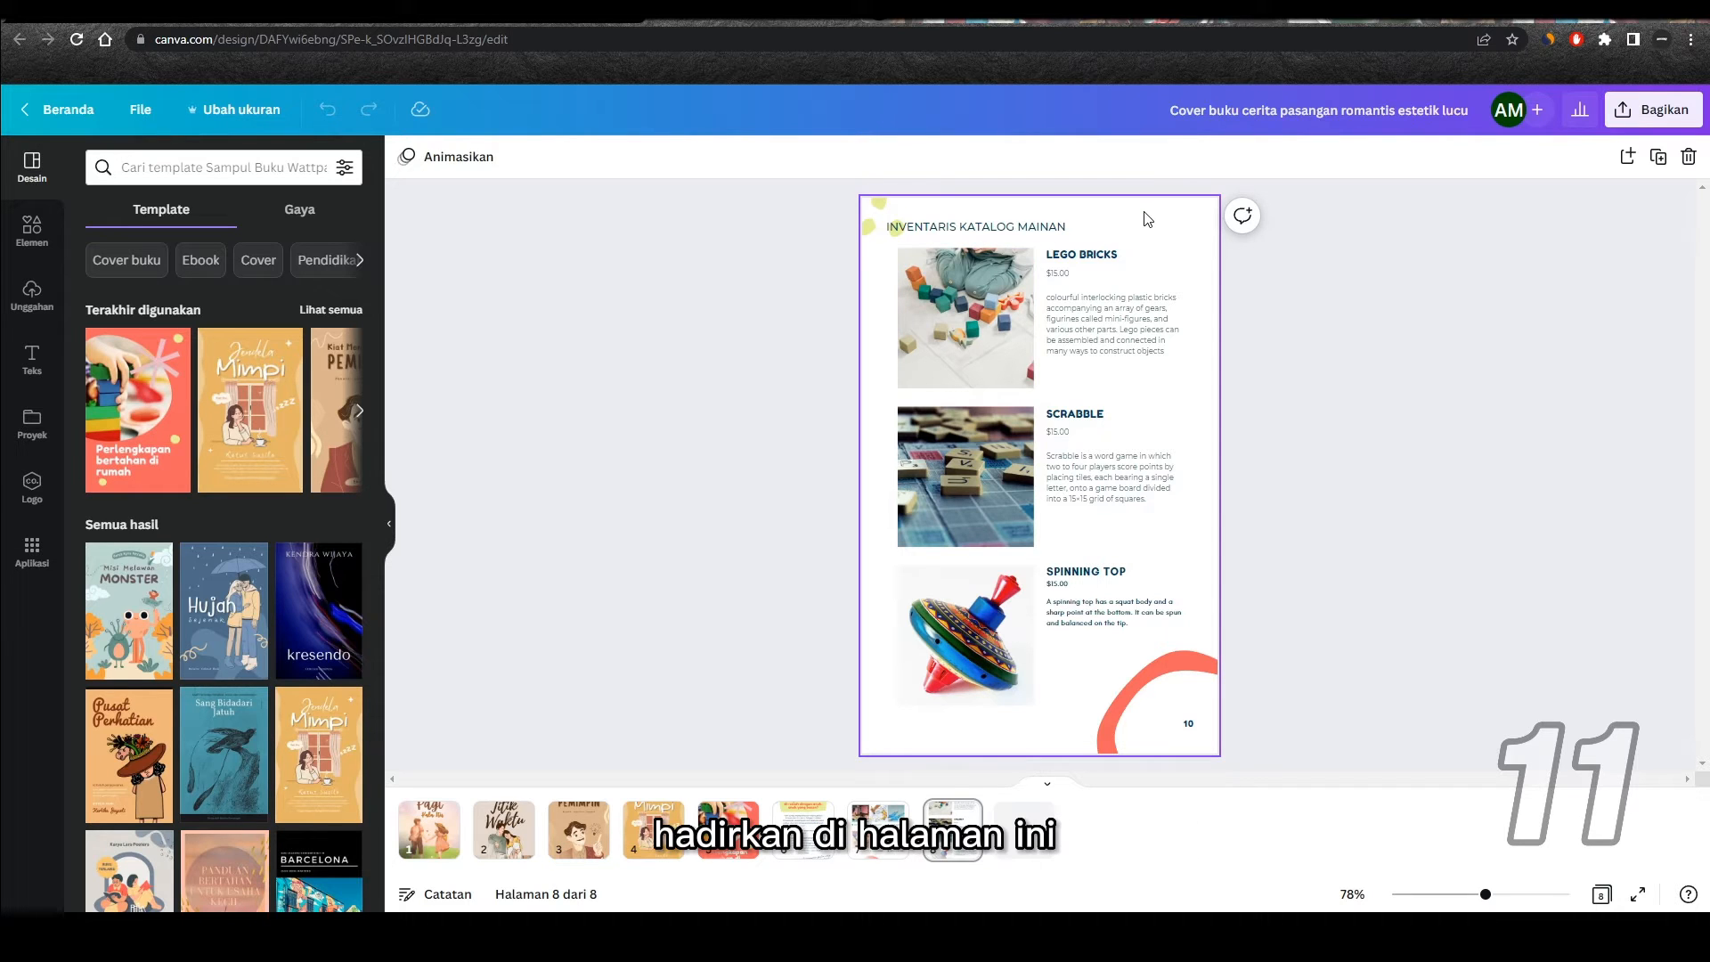
Step: In the toy catalogue design, open the QR Code app and enter google.com as the code's URL
click(32, 552)
scroll(294, 441, down, 1)
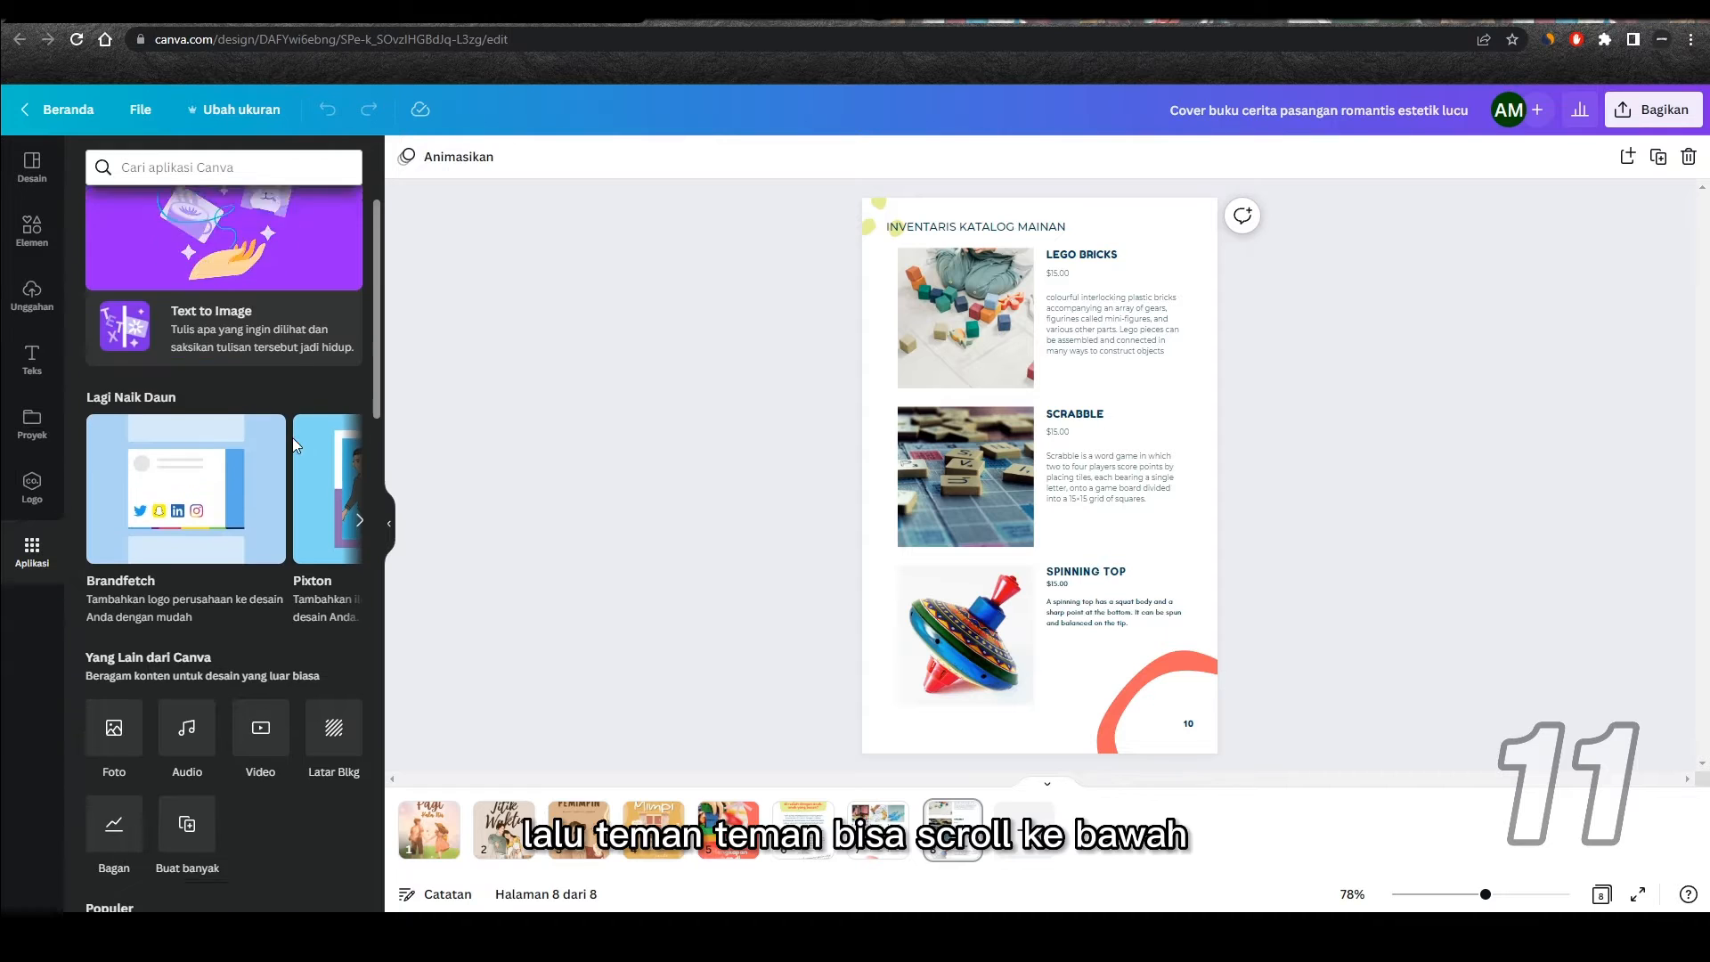
scroll(292, 436, down, 5)
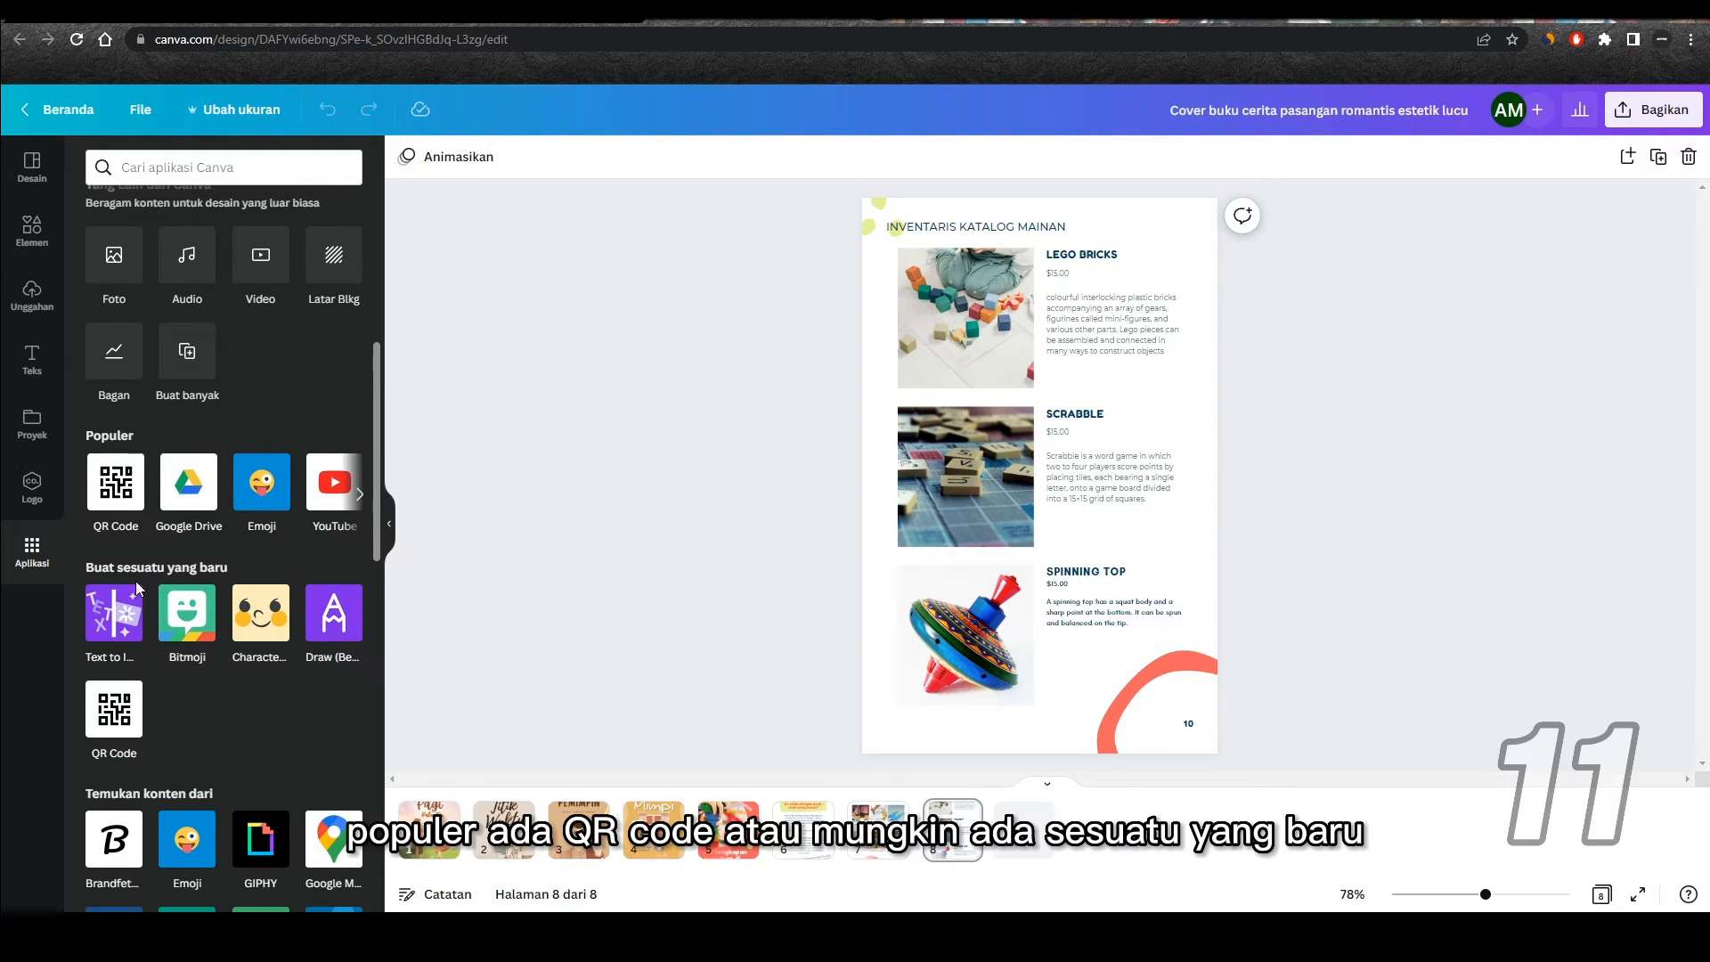
click(113, 488)
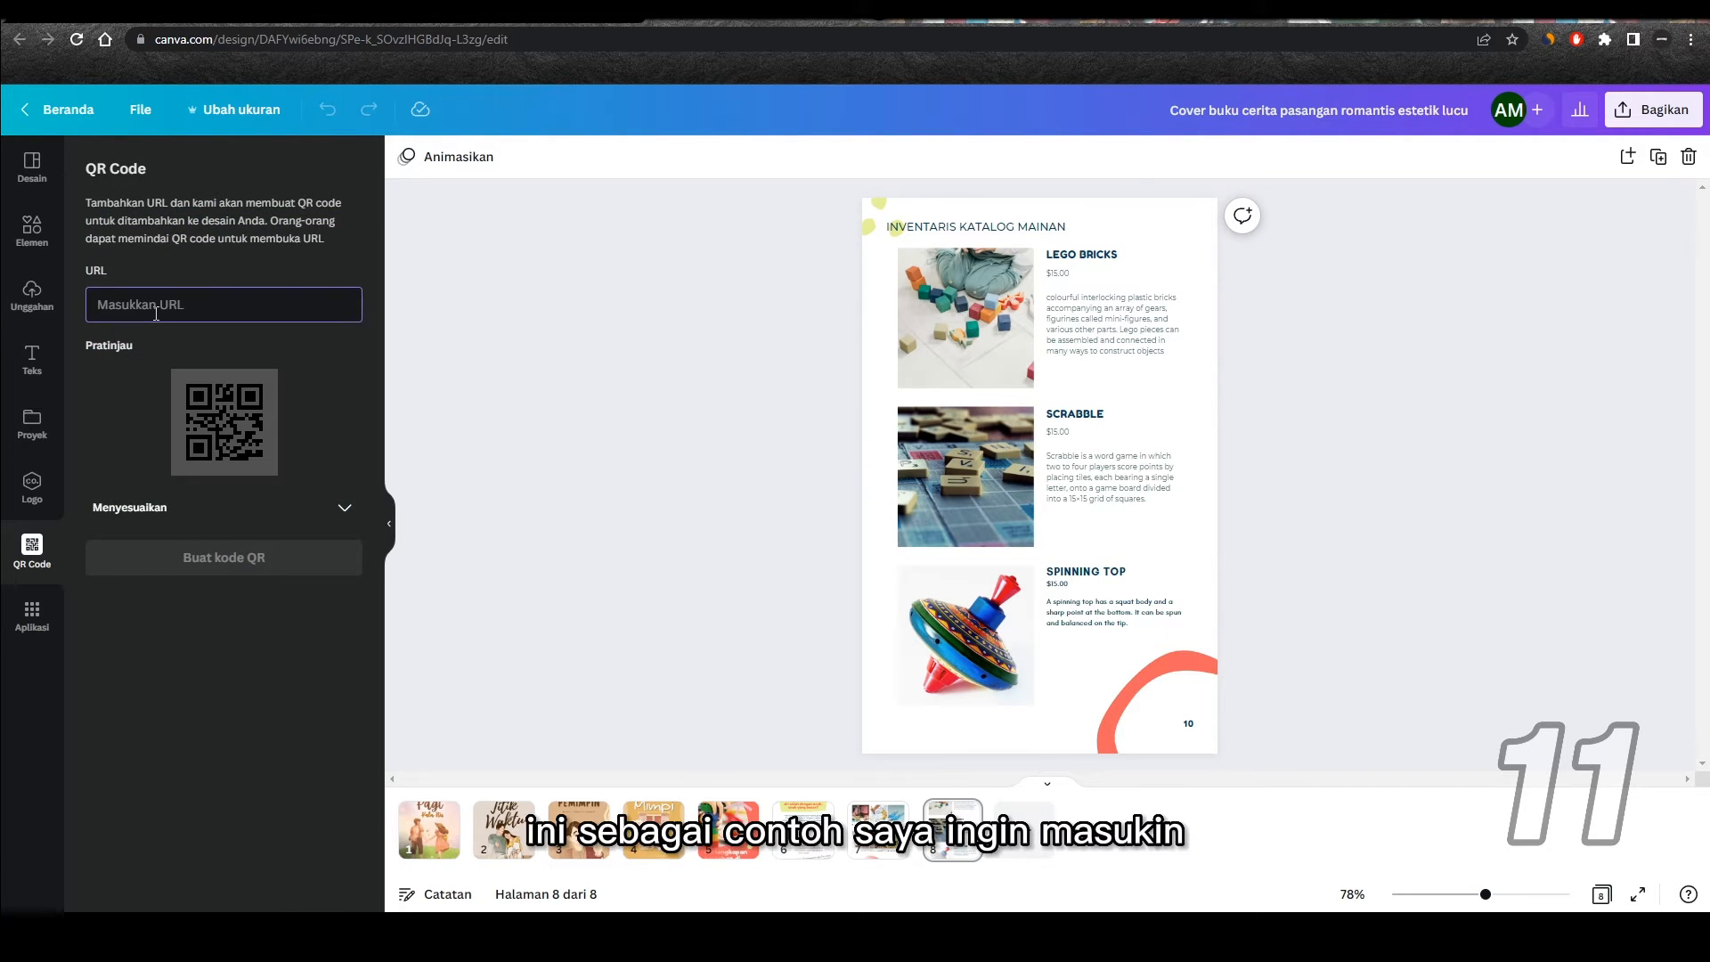
text(google.com)
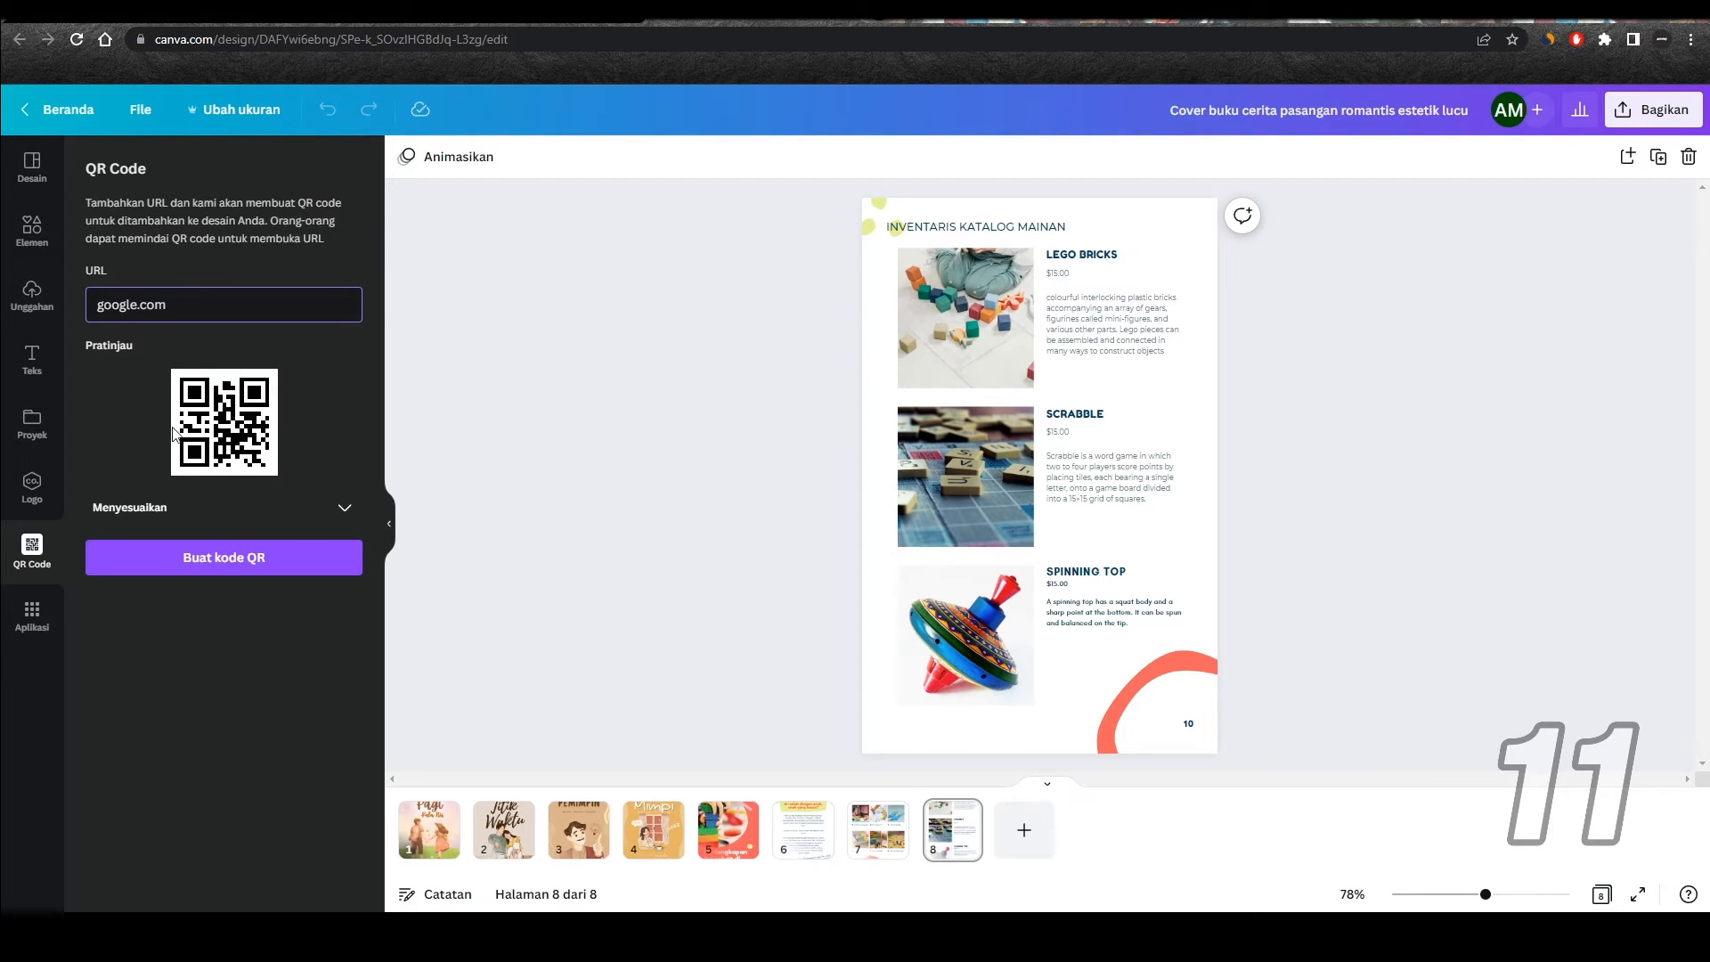
Step: Check the QR customization options, generate the code, and place it small beneath the SPINNING TOP description on page 8
click(254, 515)
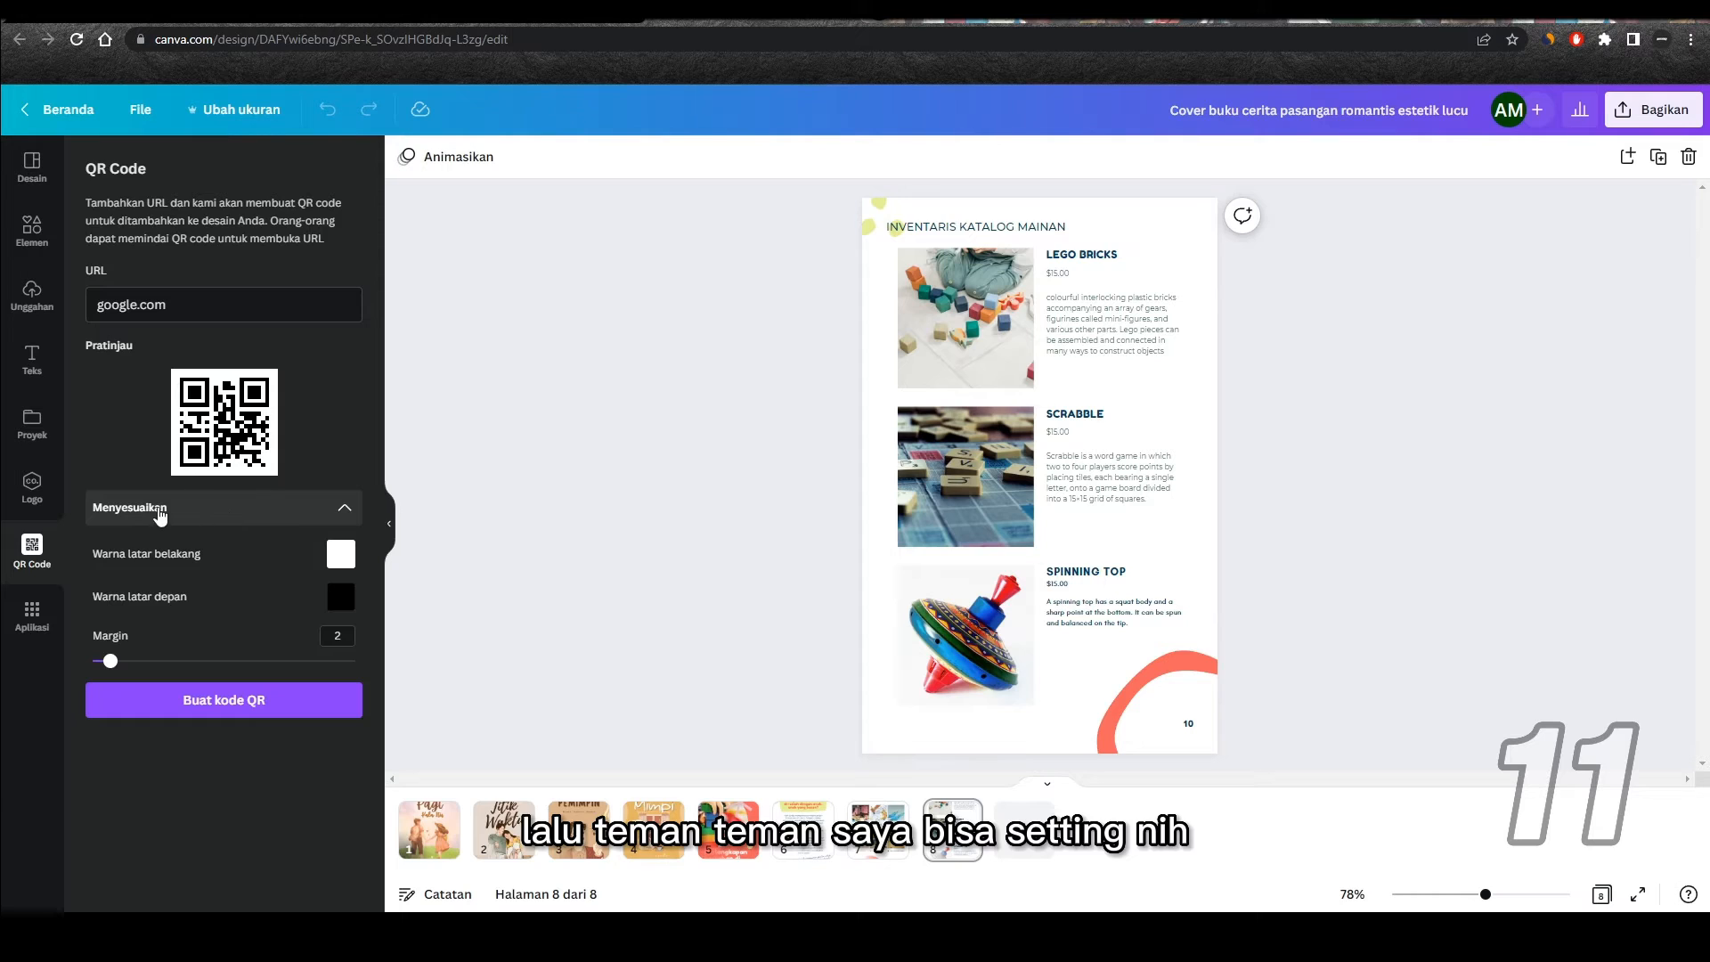
click(275, 511)
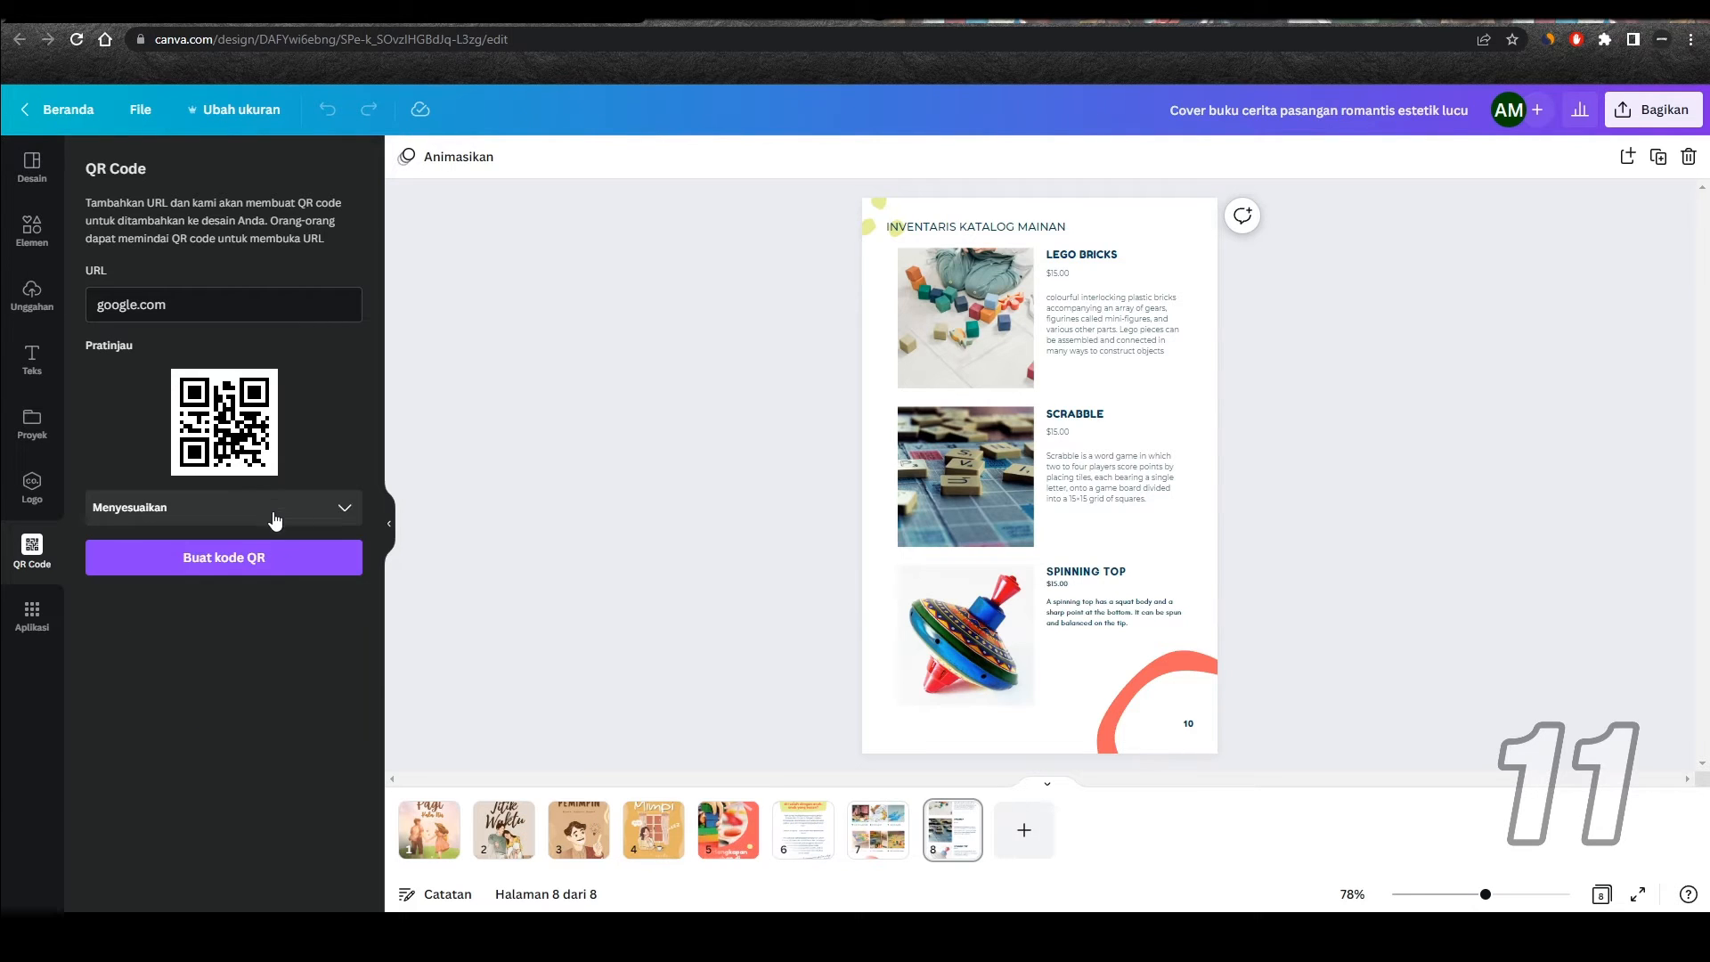
click(225, 561)
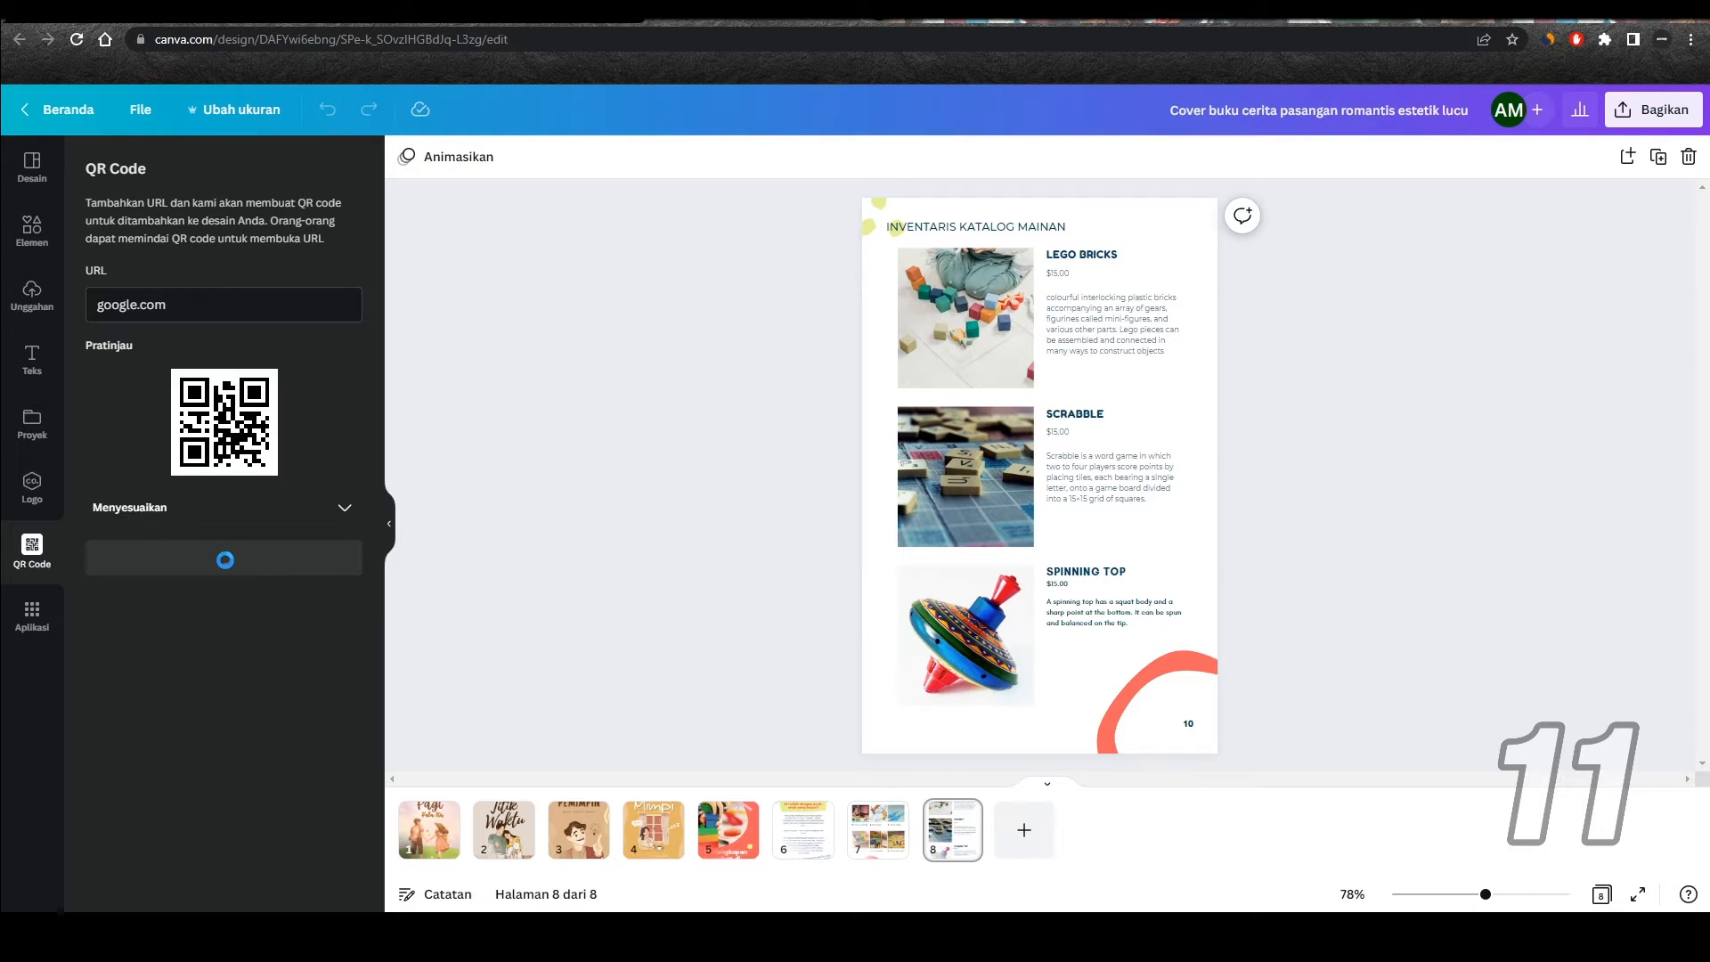
drag(990, 419, 1091, 691)
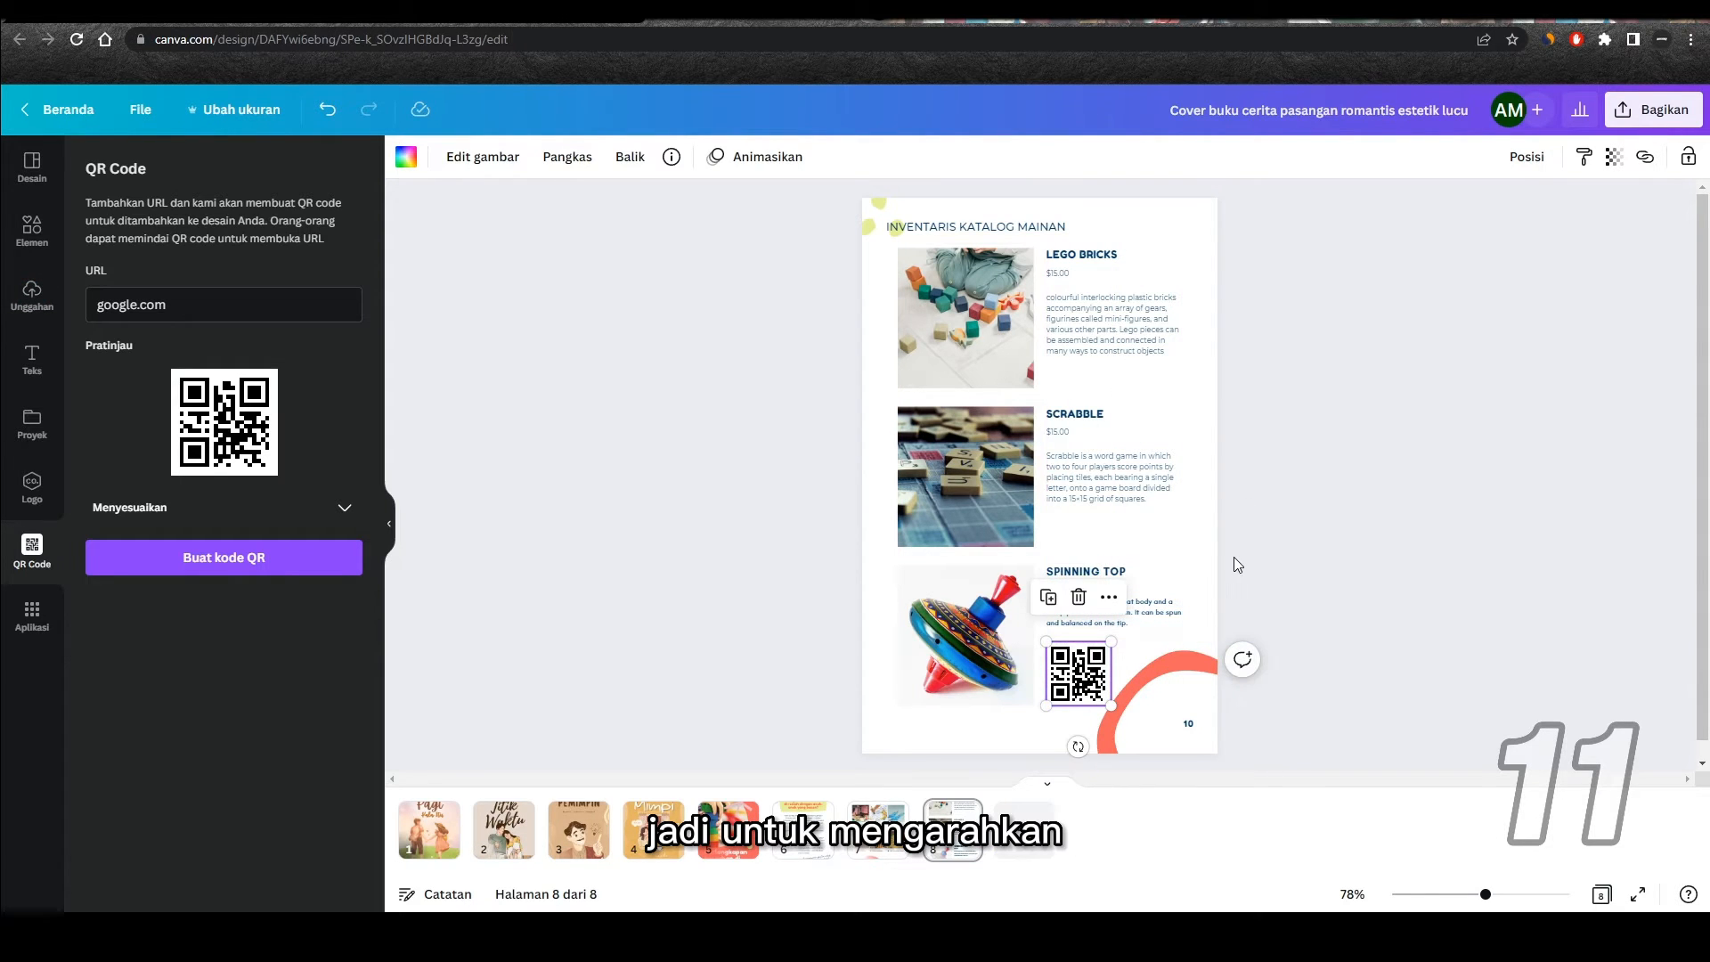
click(768, 632)
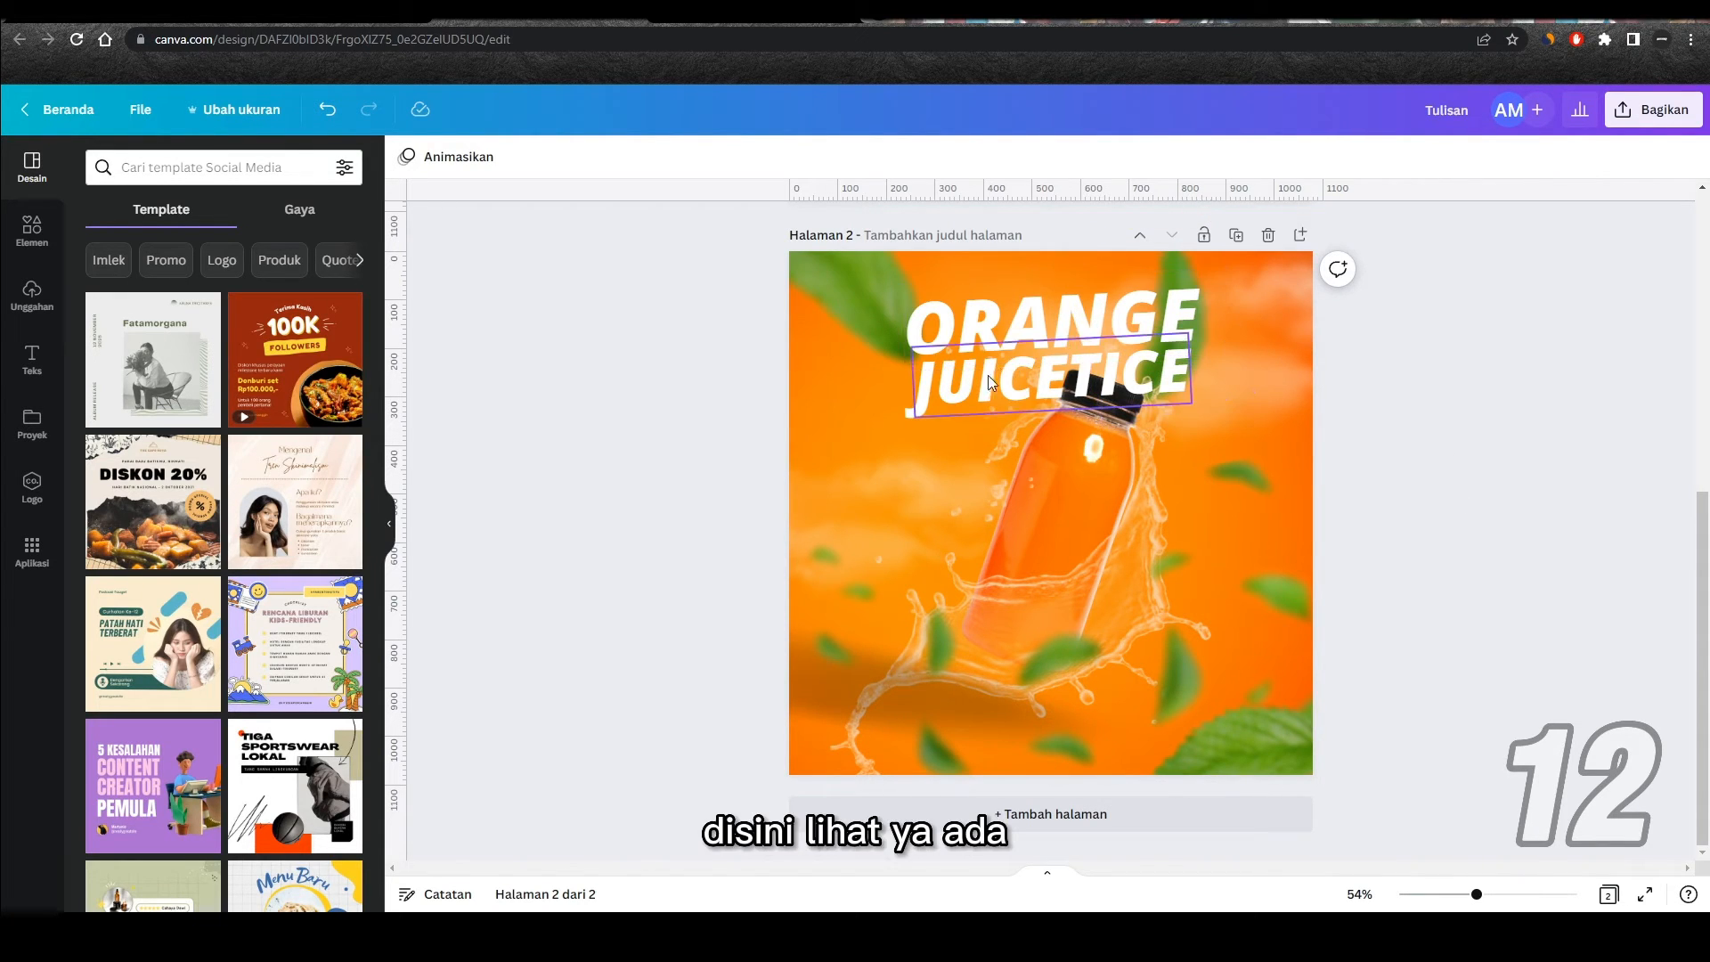
Step: Apply the Bayangan shadow effect to the ORANGE text, trying navy and then coloring the shadow #FFBC00
click(1068, 317)
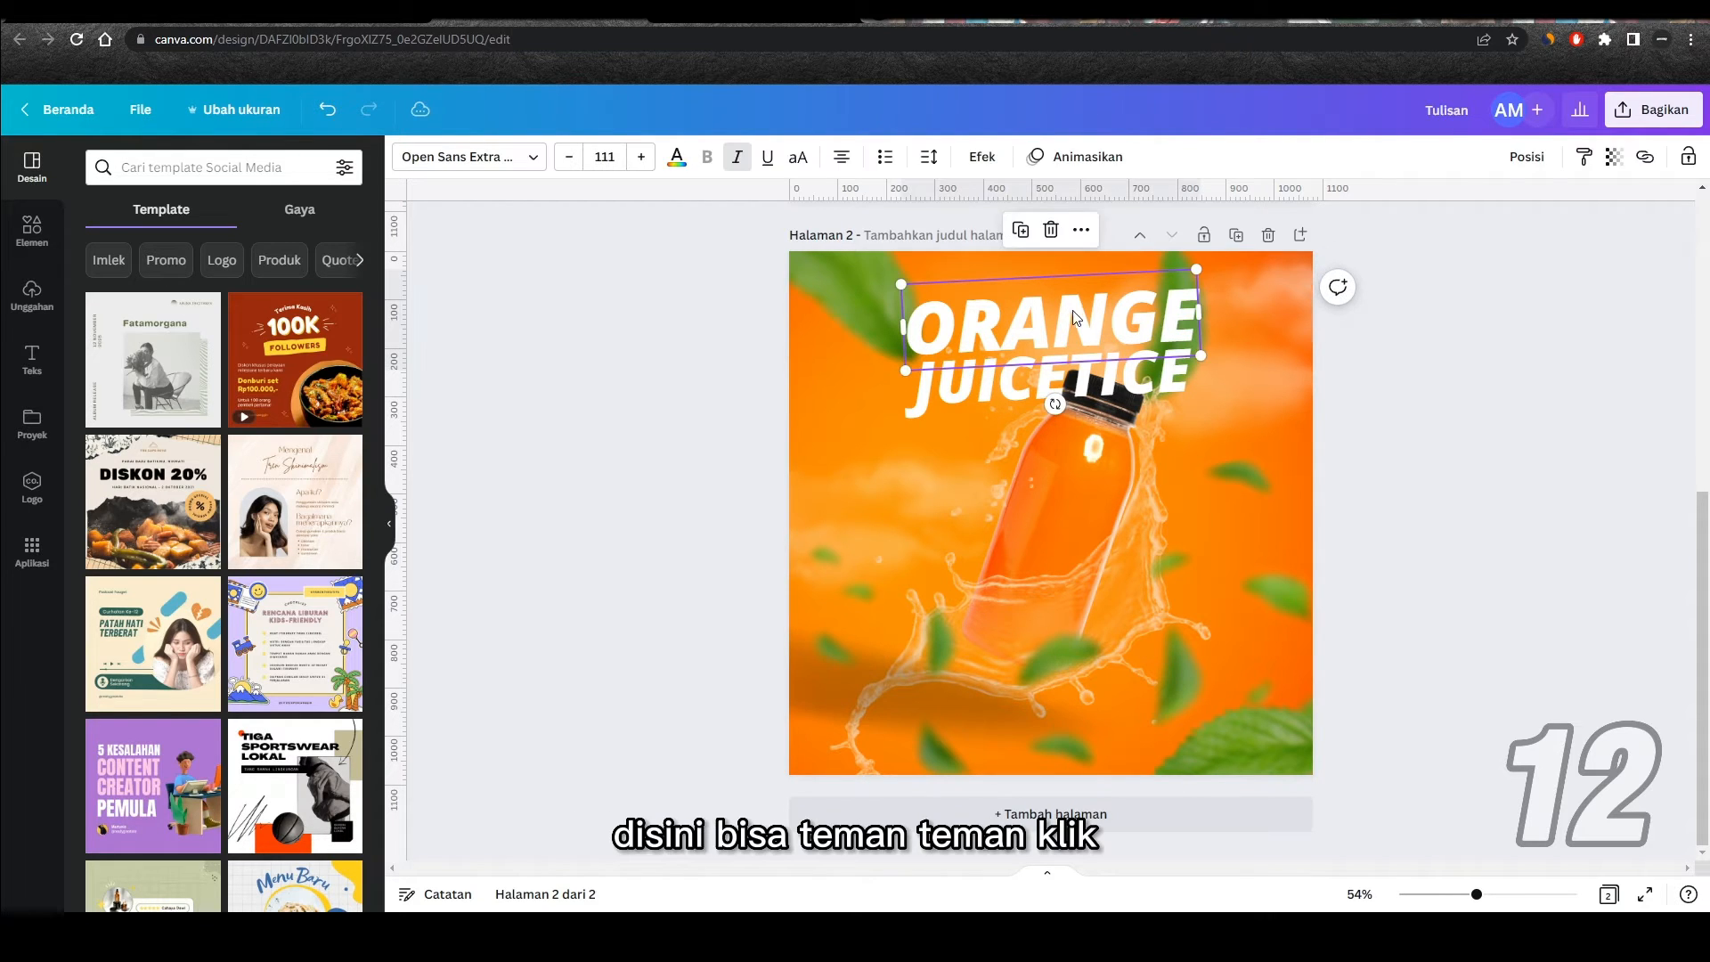
click(986, 159)
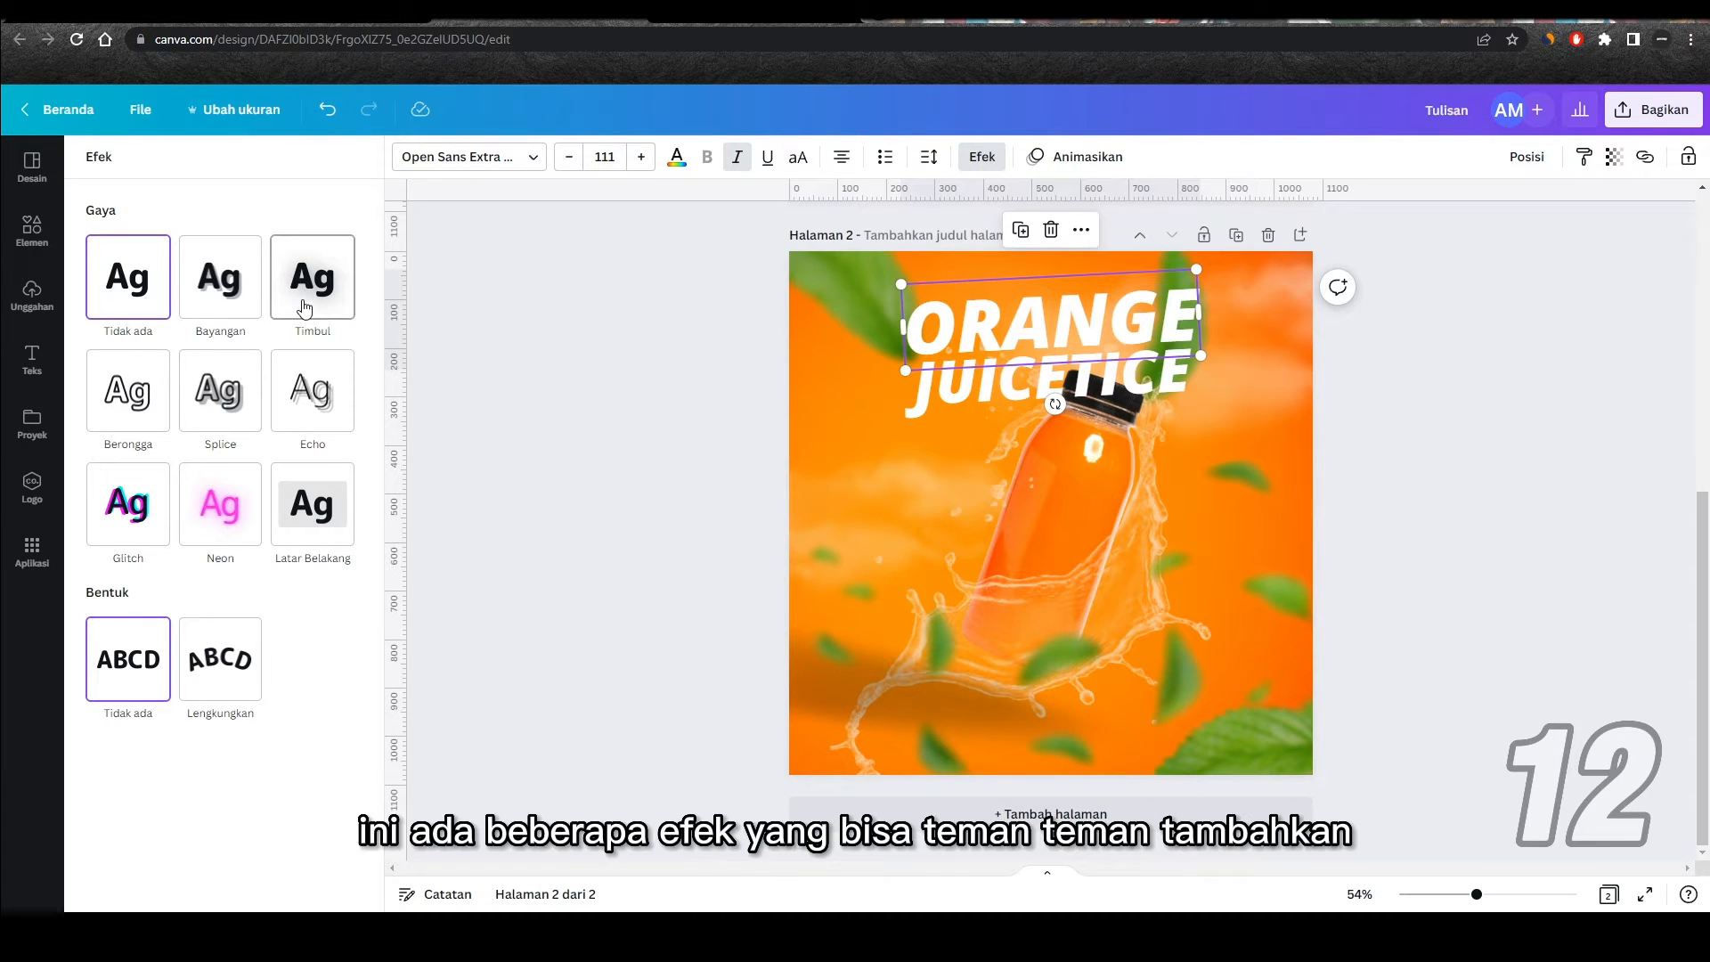
click(224, 296)
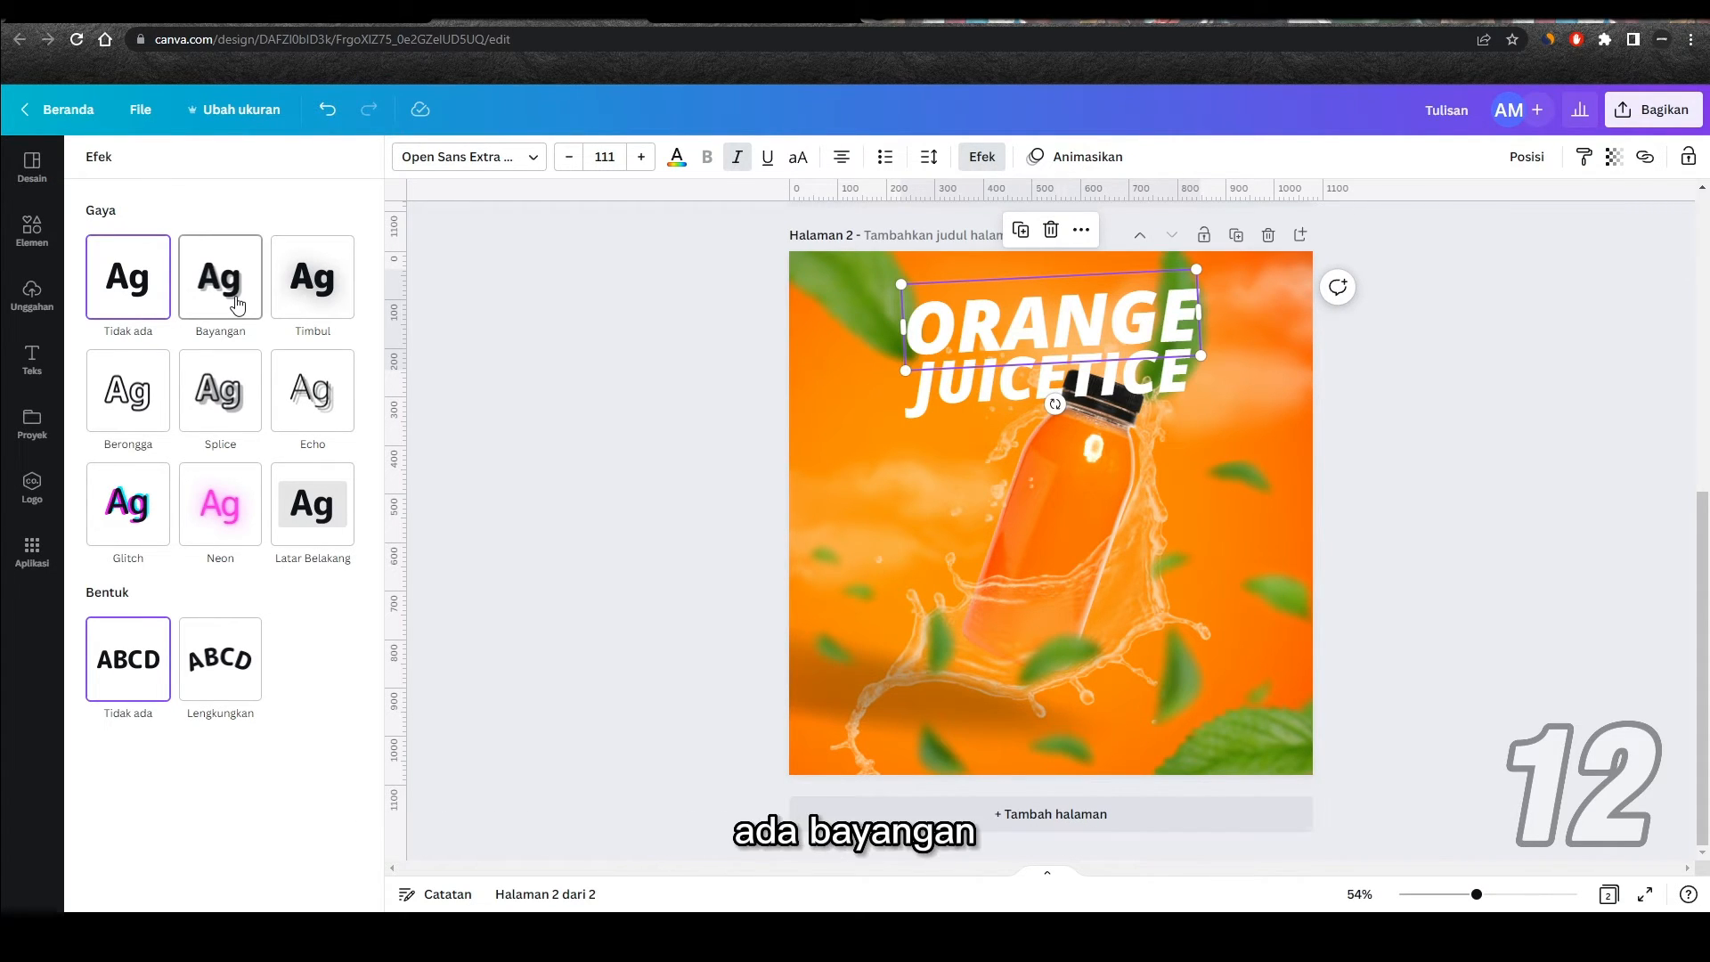
click(341, 562)
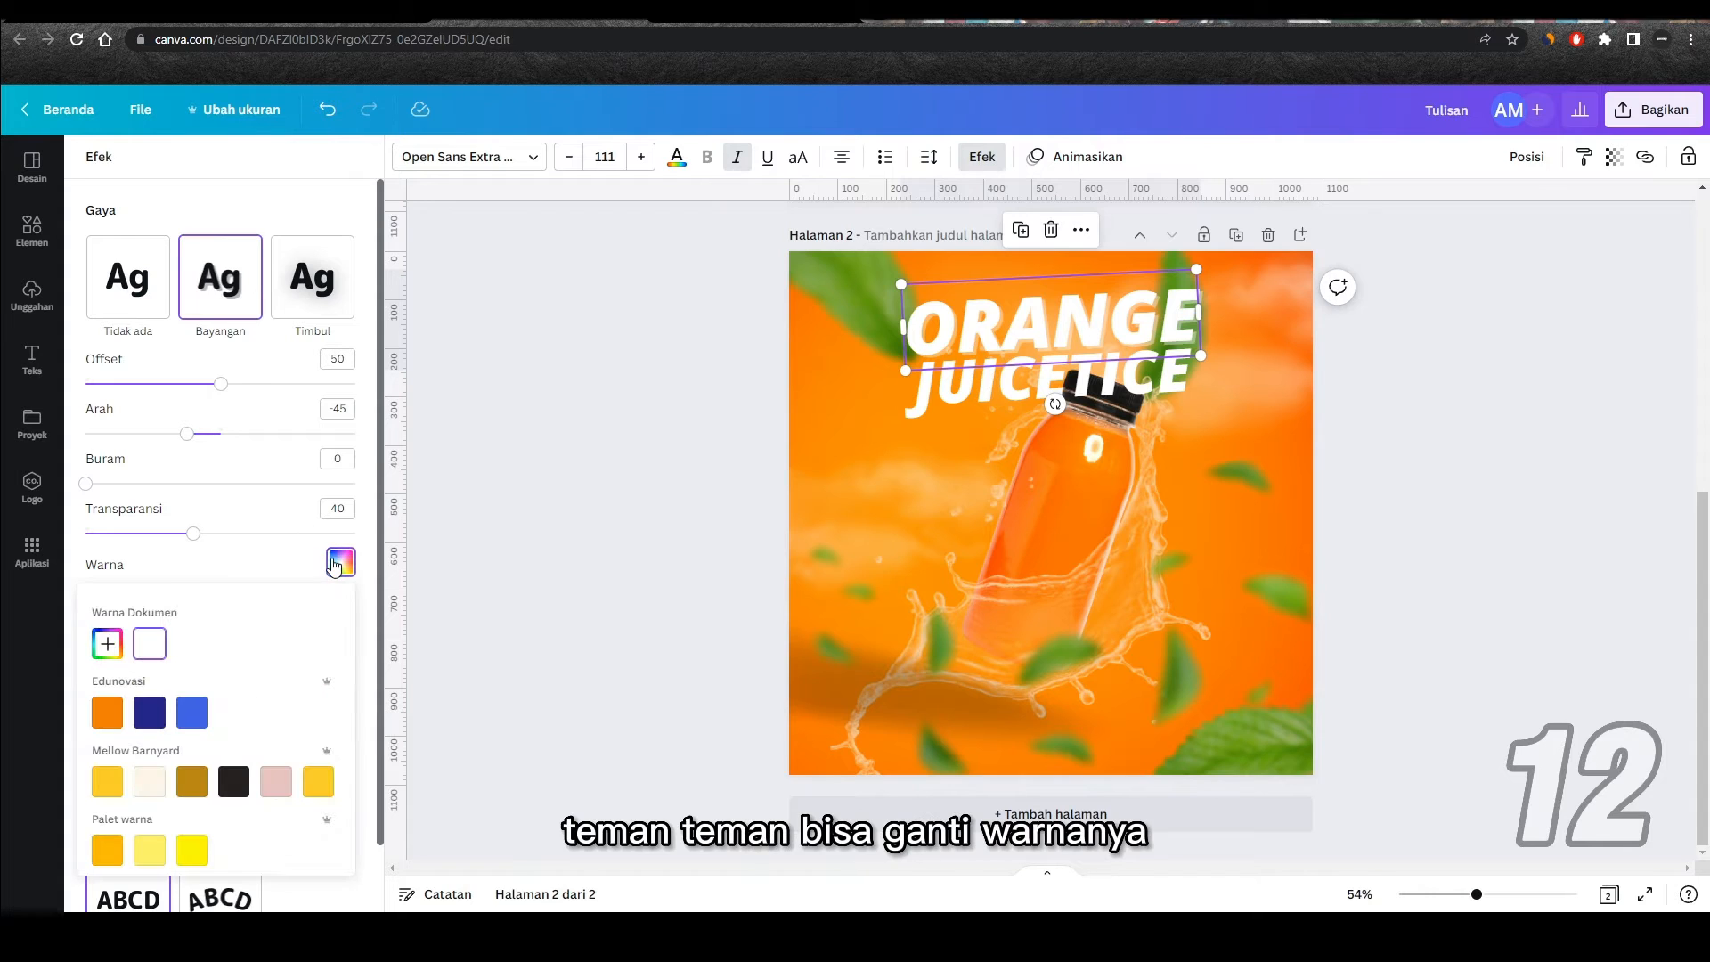
click(147, 717)
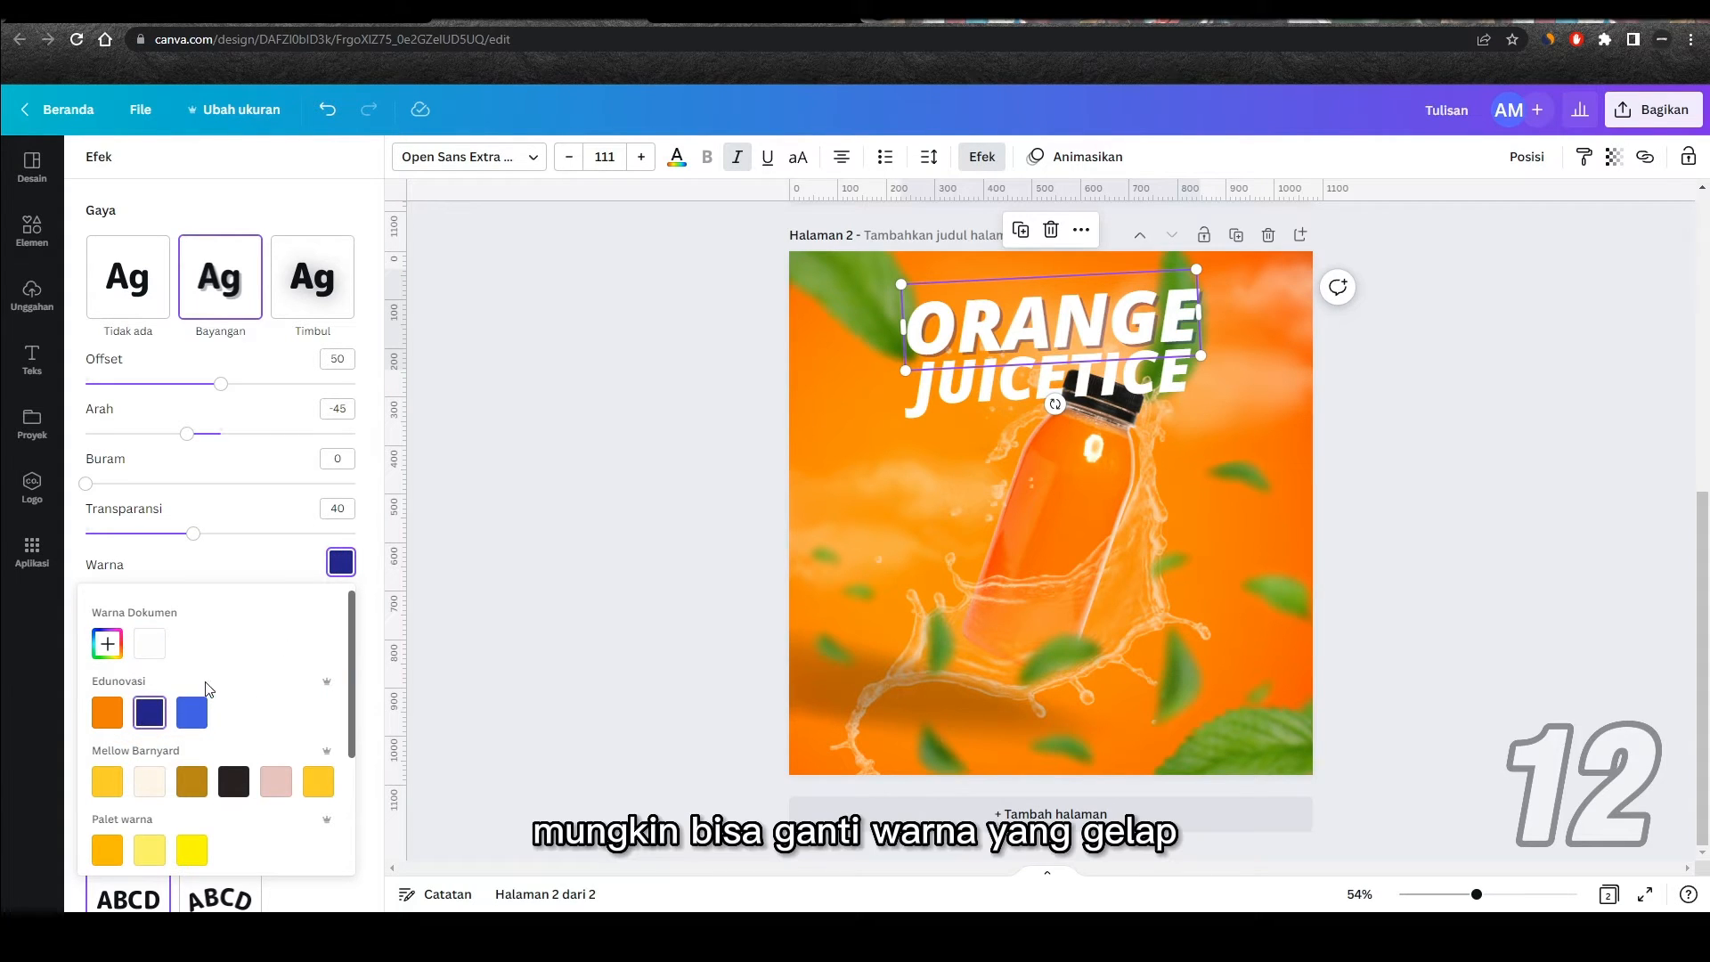
click(114, 853)
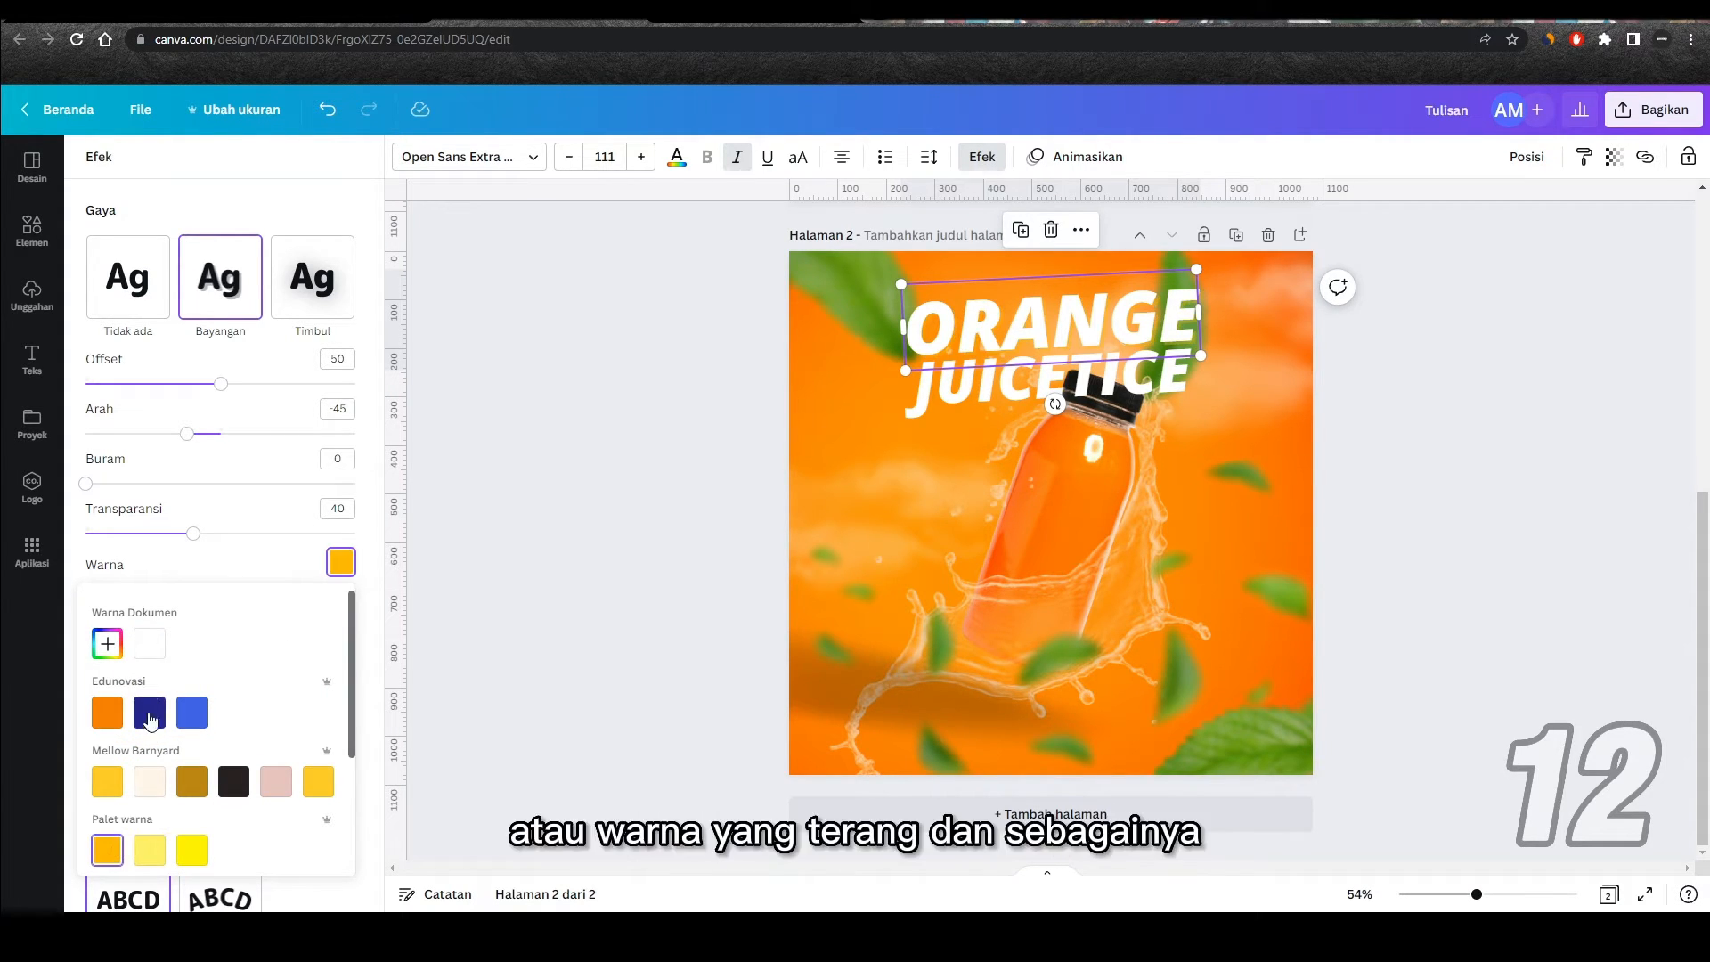
click(108, 653)
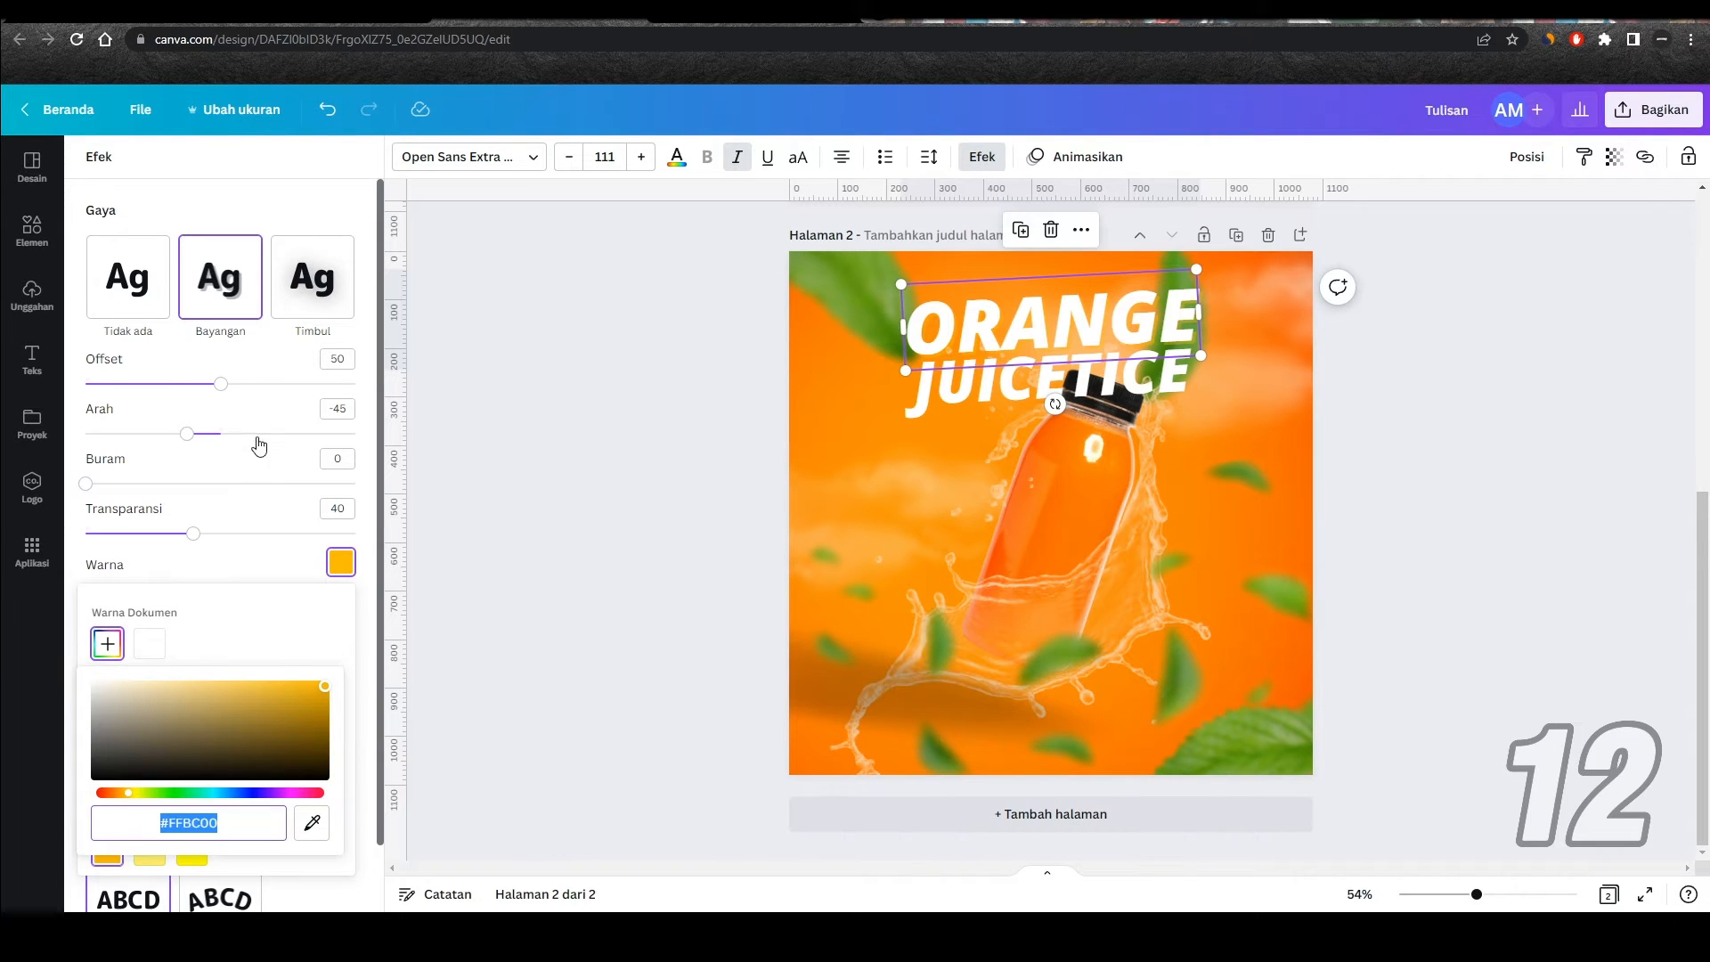
Step: Set the ORANGE text shadow's offset to 66, transparency to 75 and blur to 47
drag(224, 390, 260, 394)
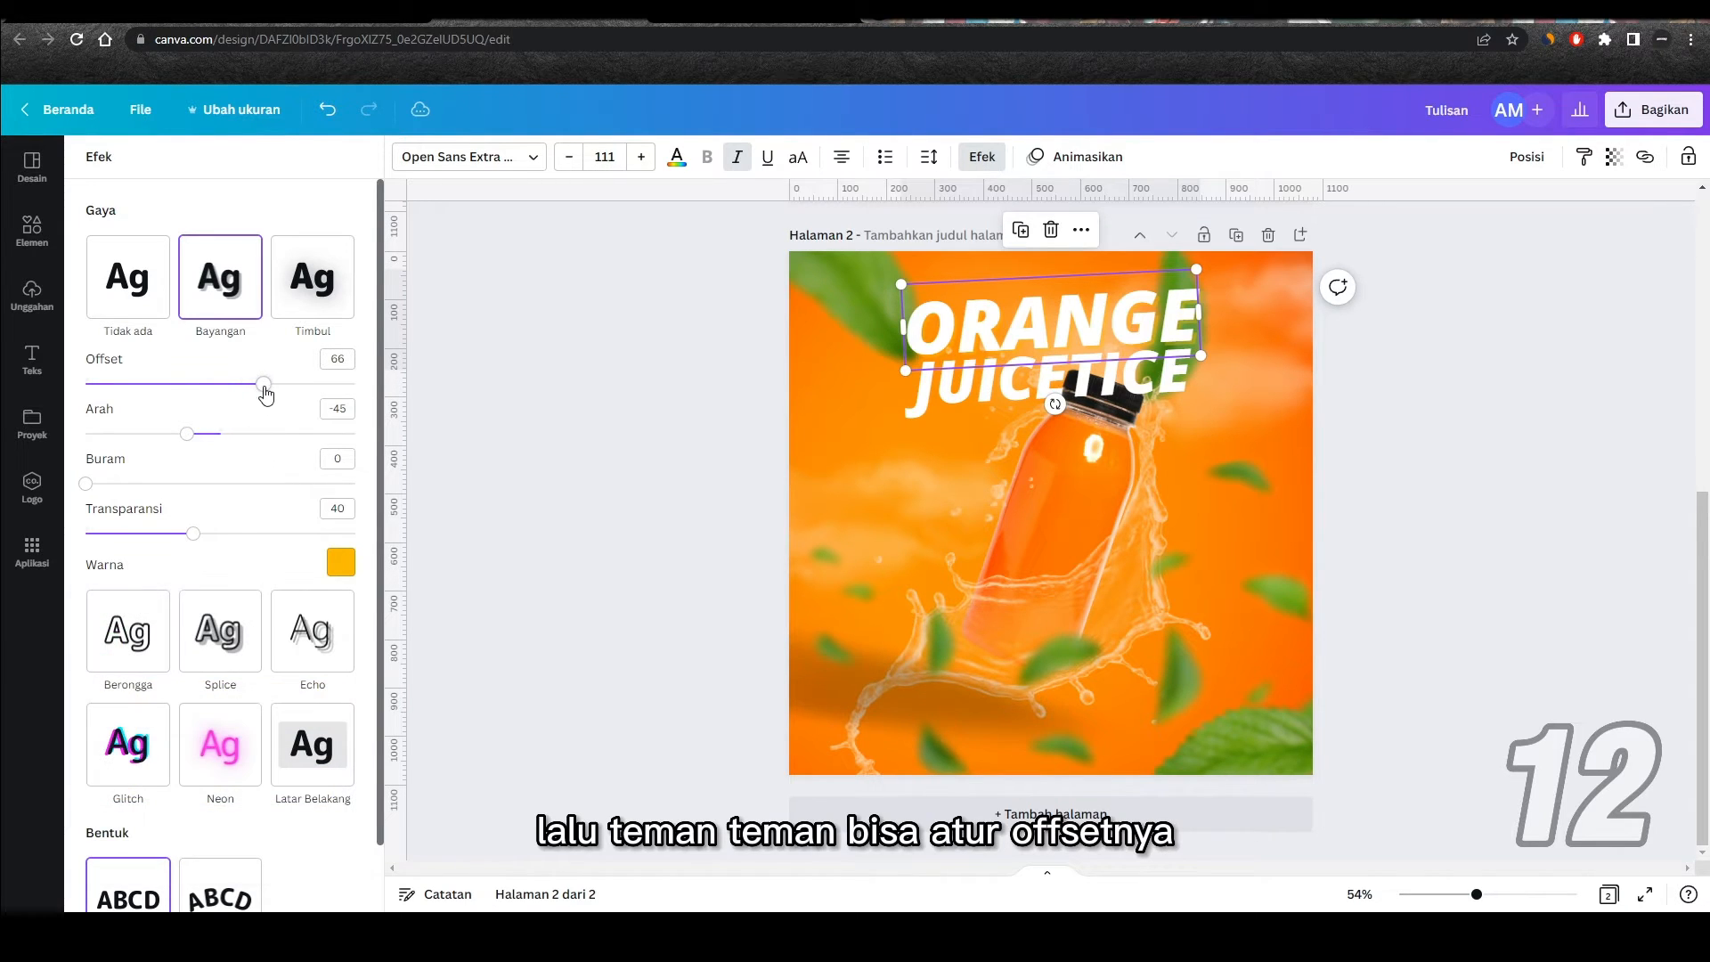
drag(192, 532, 287, 532)
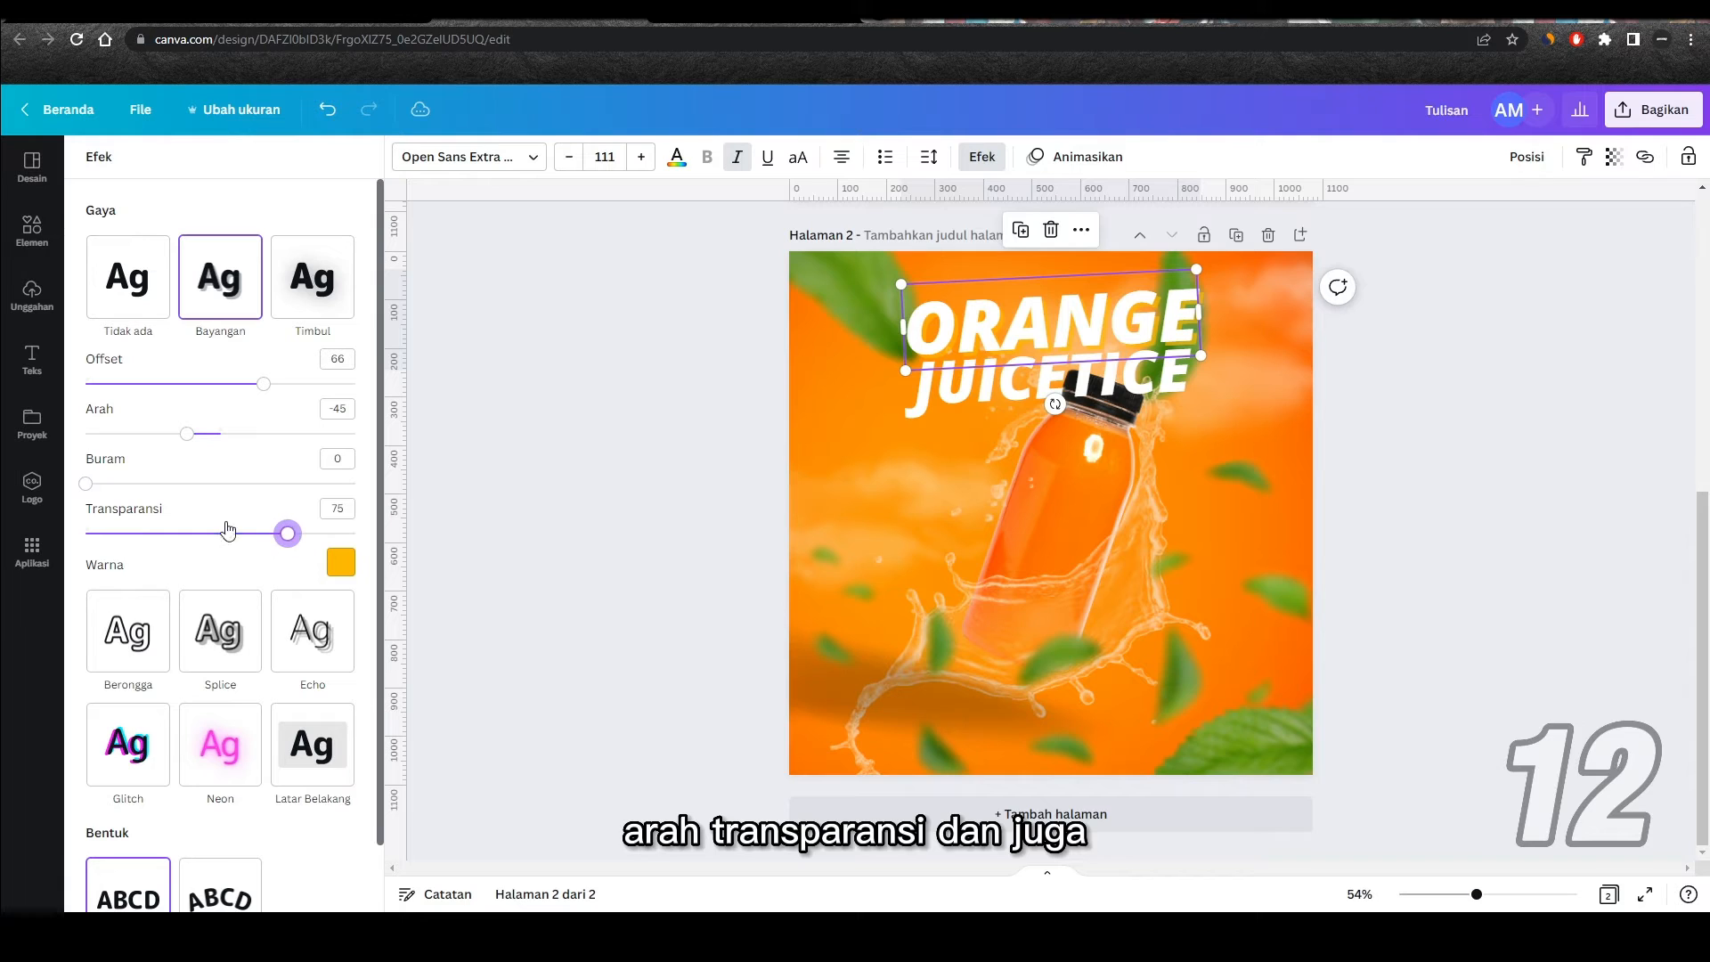
drag(89, 489, 212, 497)
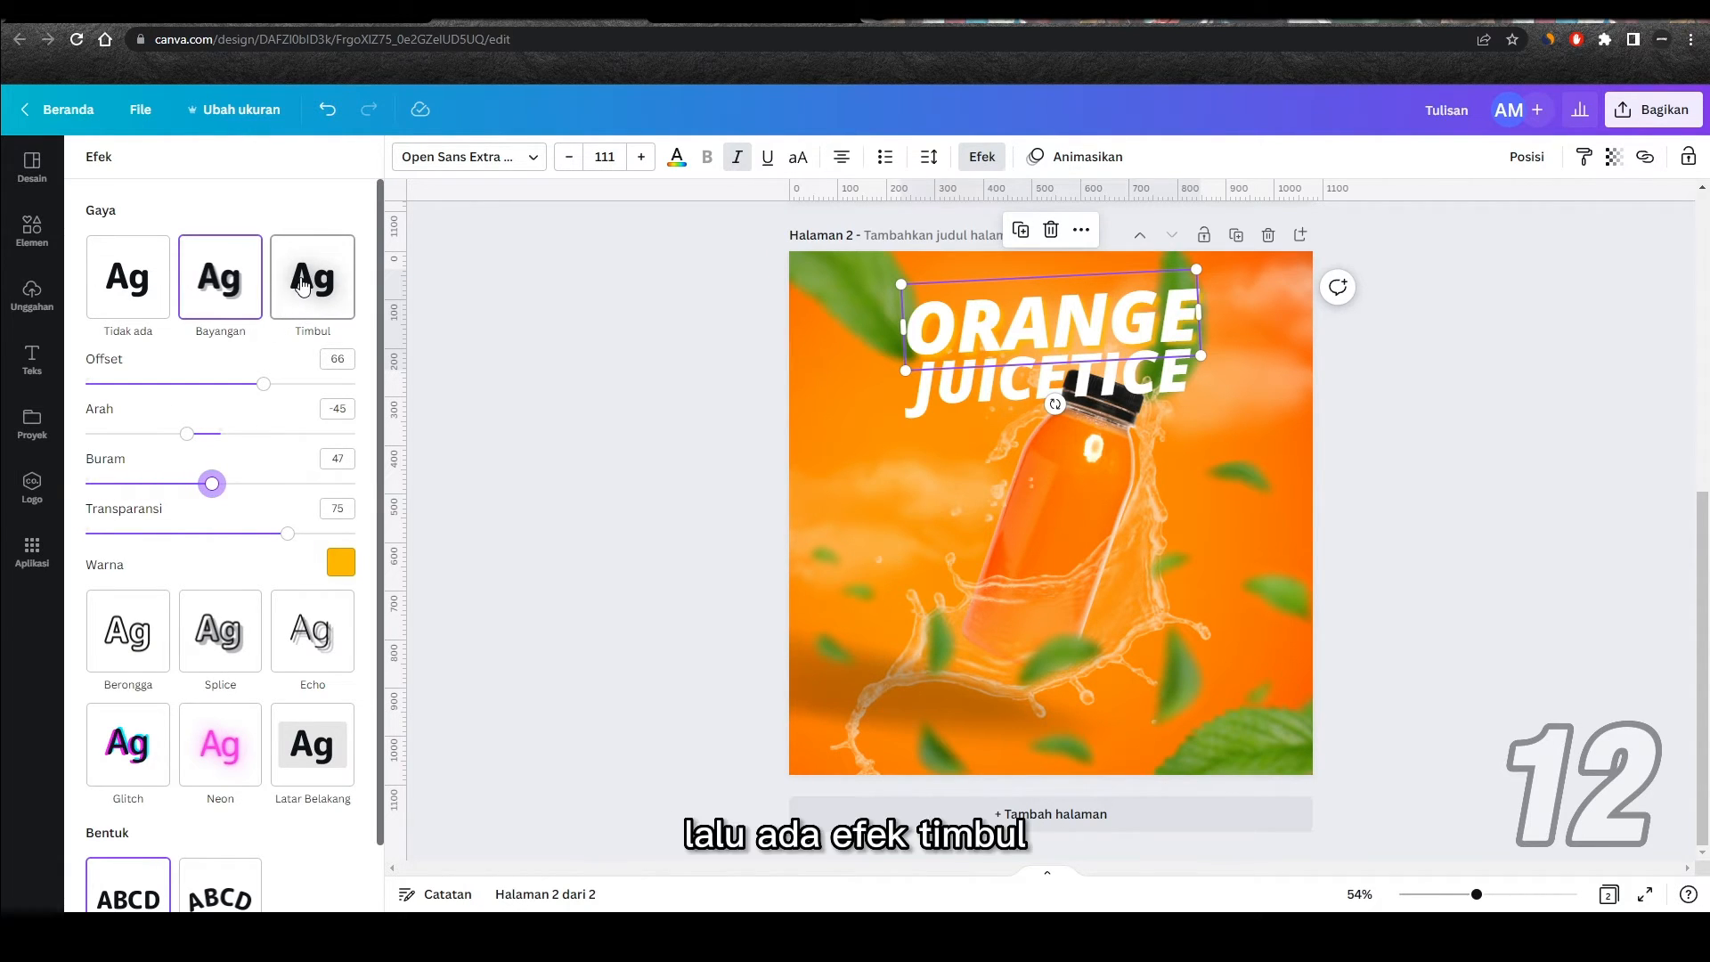
Step: Try the Timbul effect on the ORANGE text, then switch it to Berongga with a thinner outline
click(303, 283)
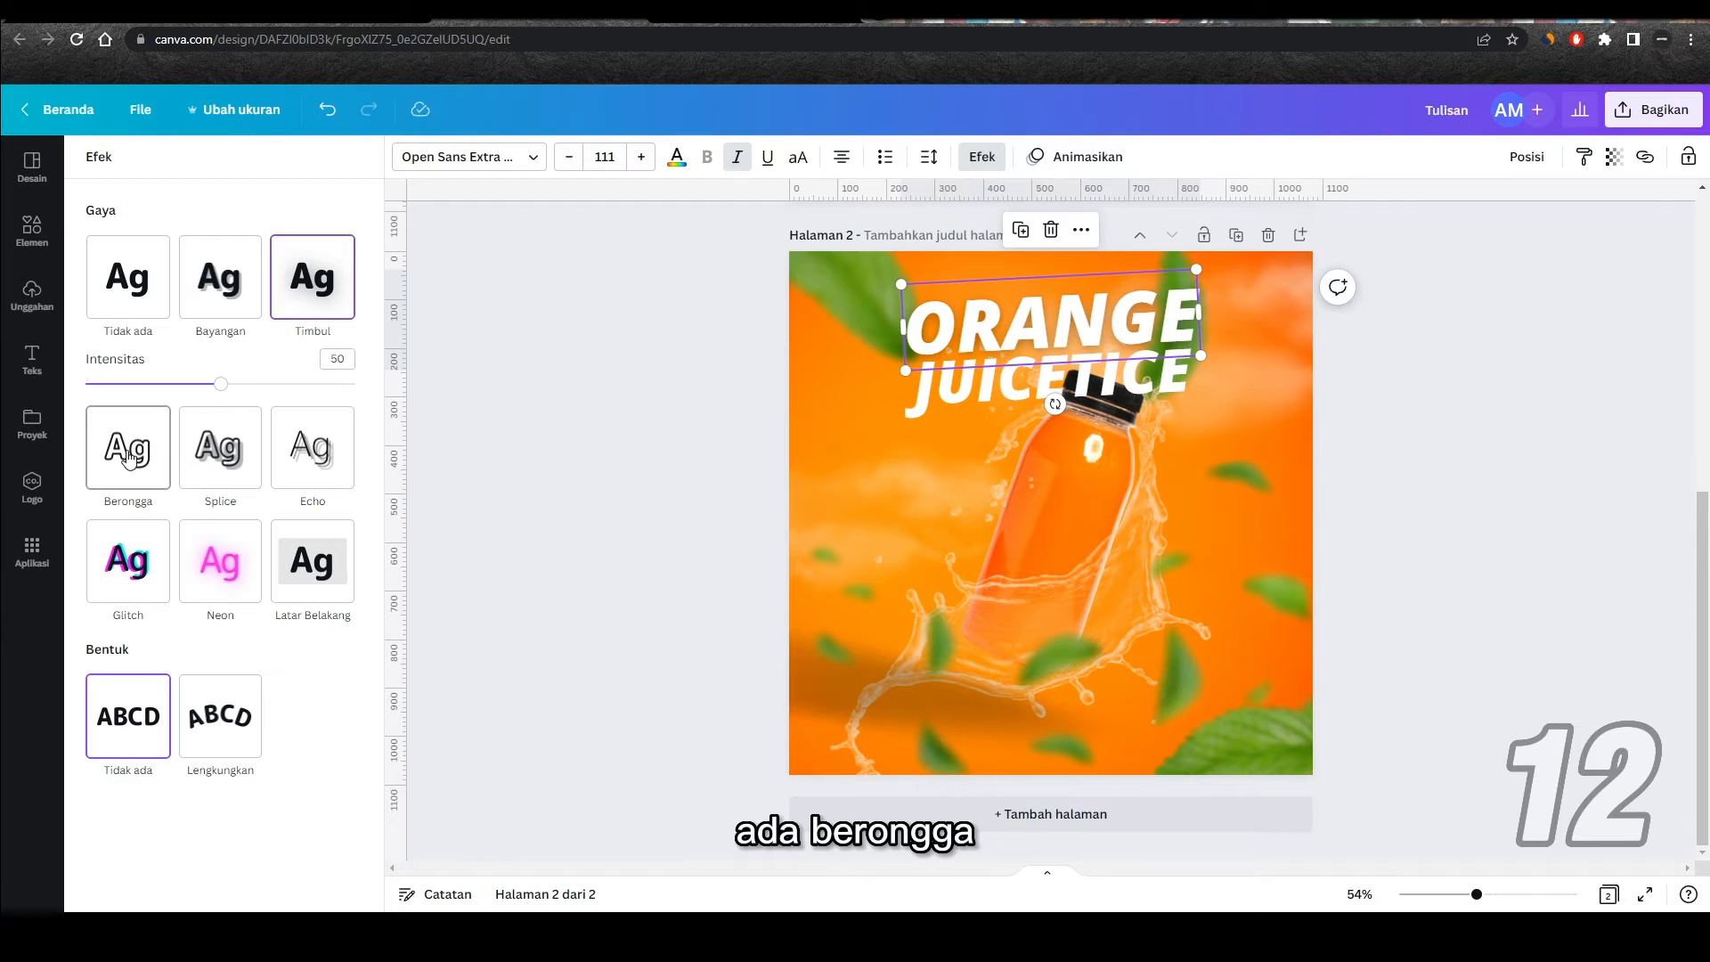
click(127, 450)
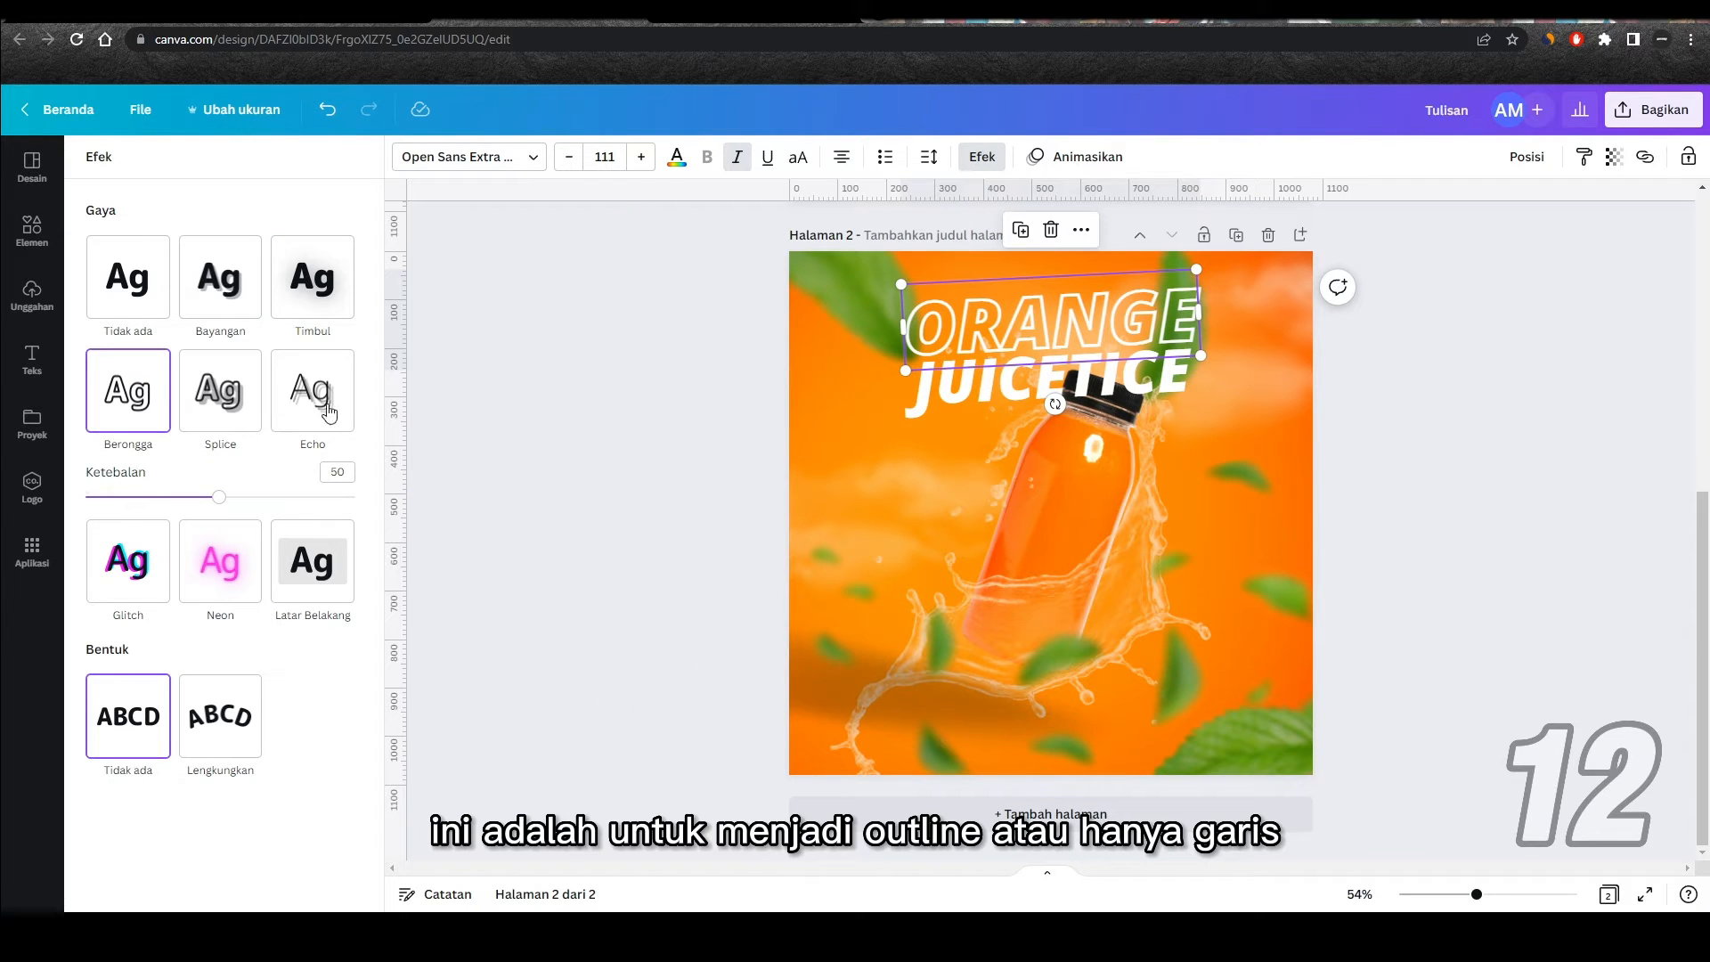
drag(219, 496, 171, 499)
Step: Apply the Splice effect to the ORANGE text and set its color to the Mellow Barnyard palette's yellow
click(225, 385)
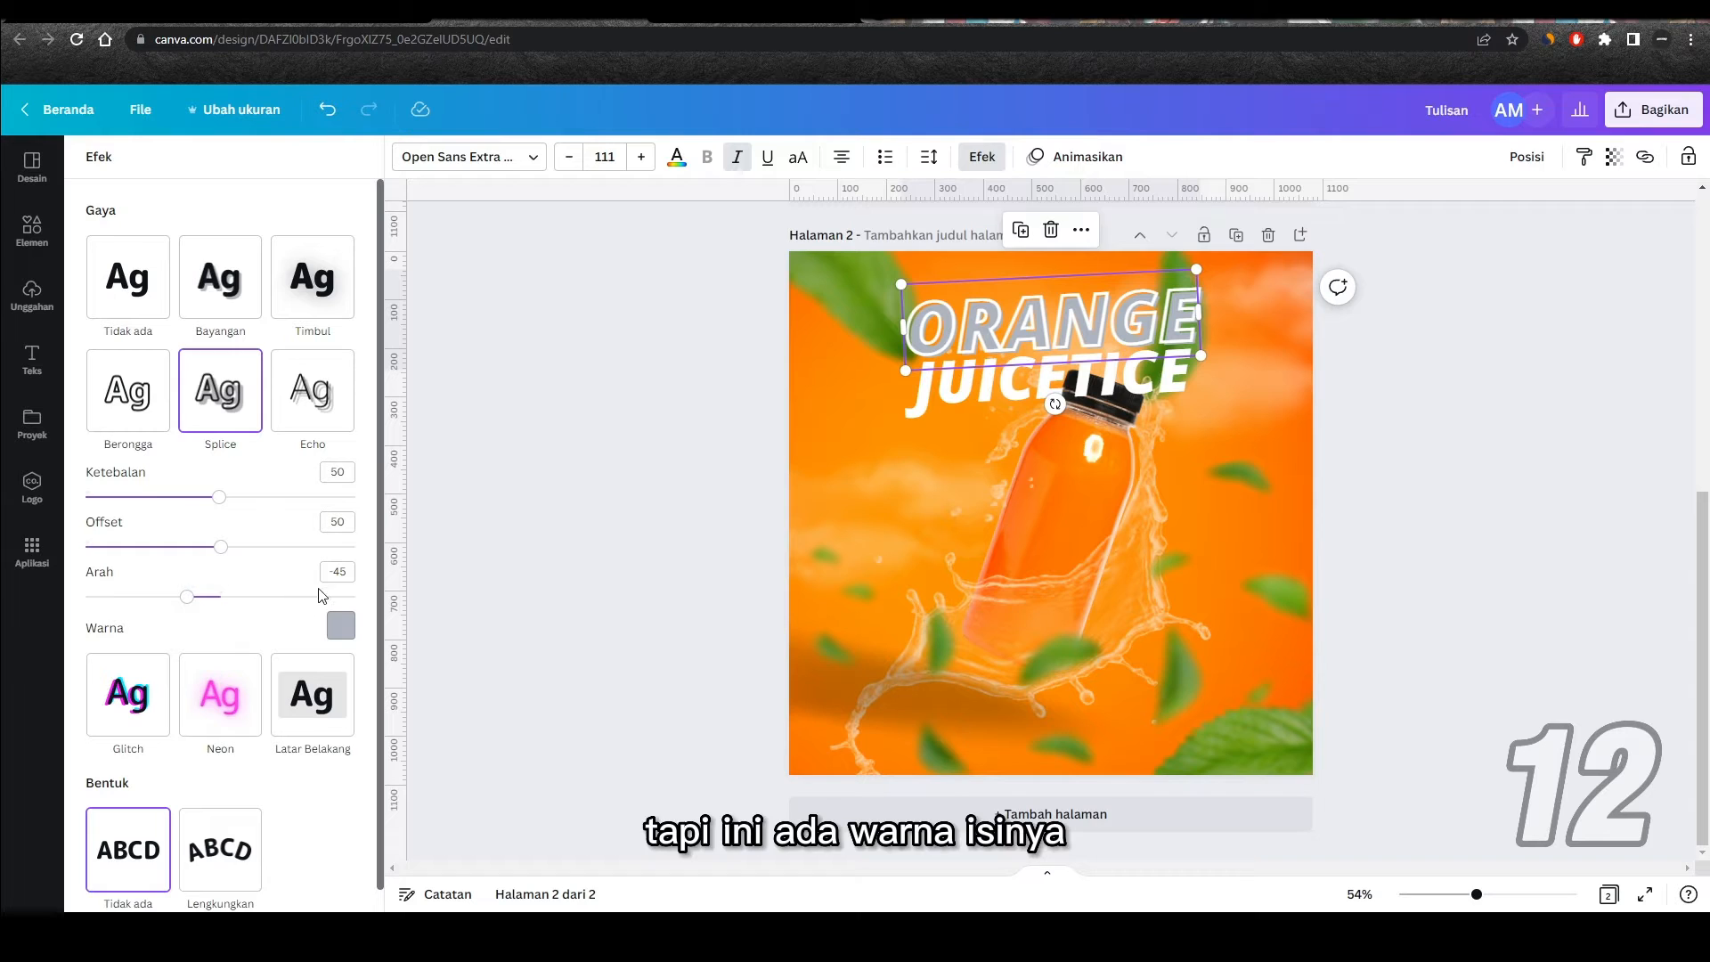
click(341, 625)
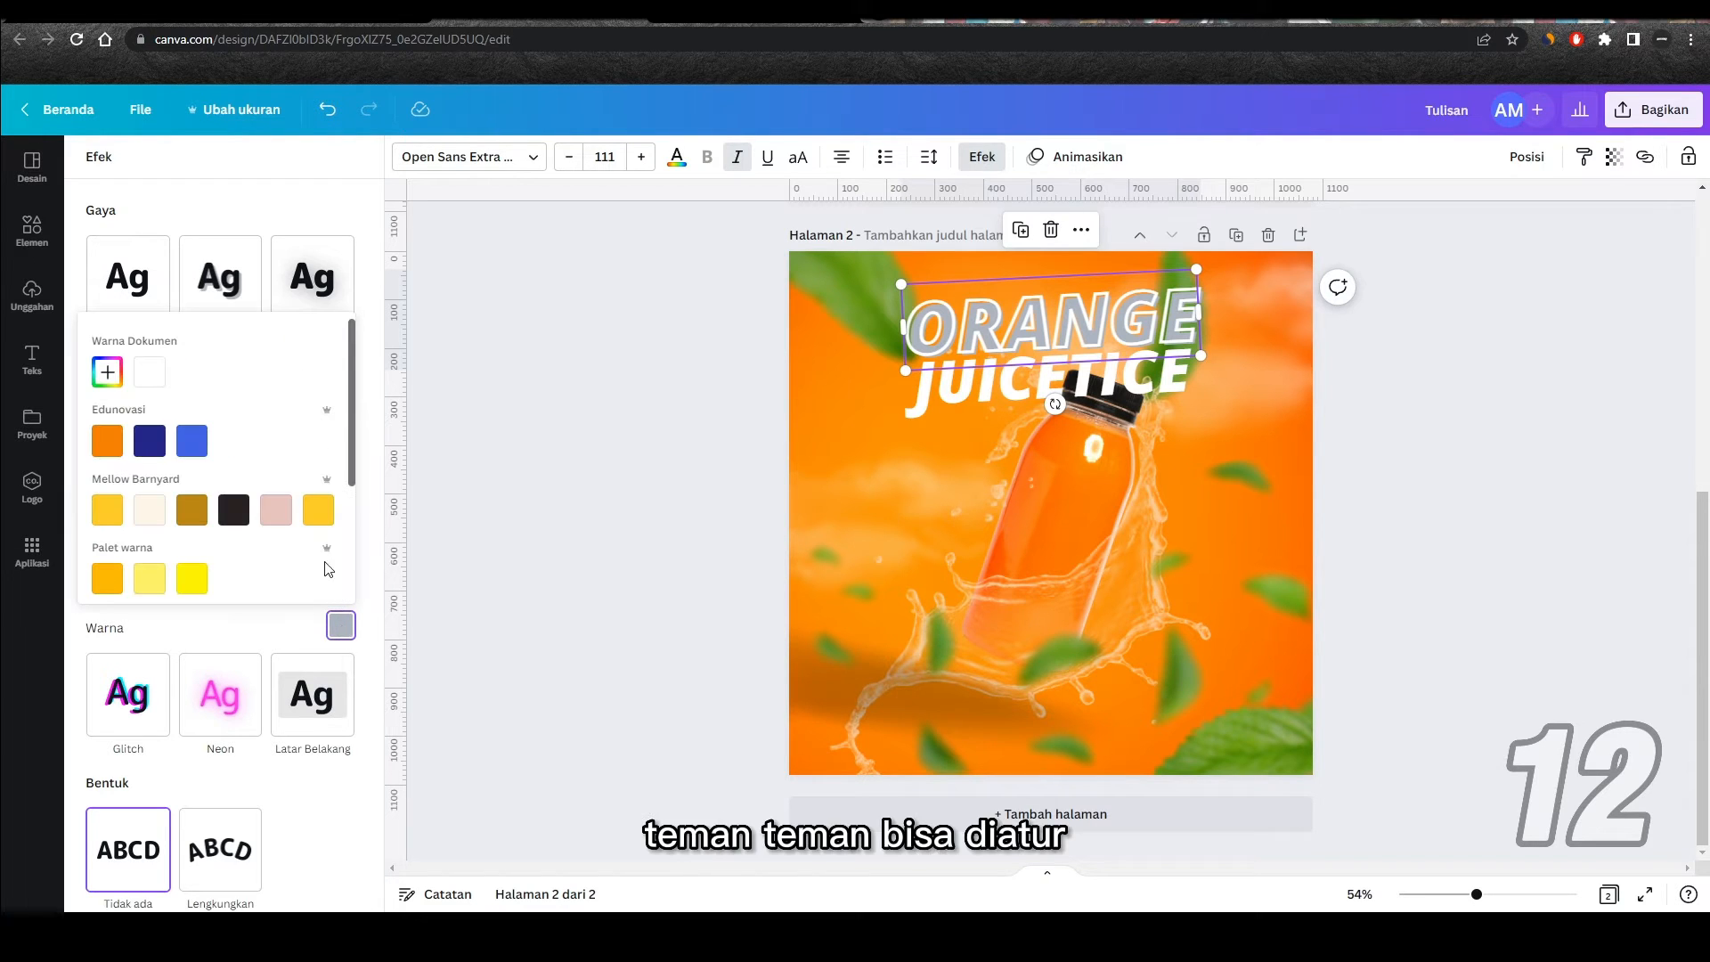
click(118, 517)
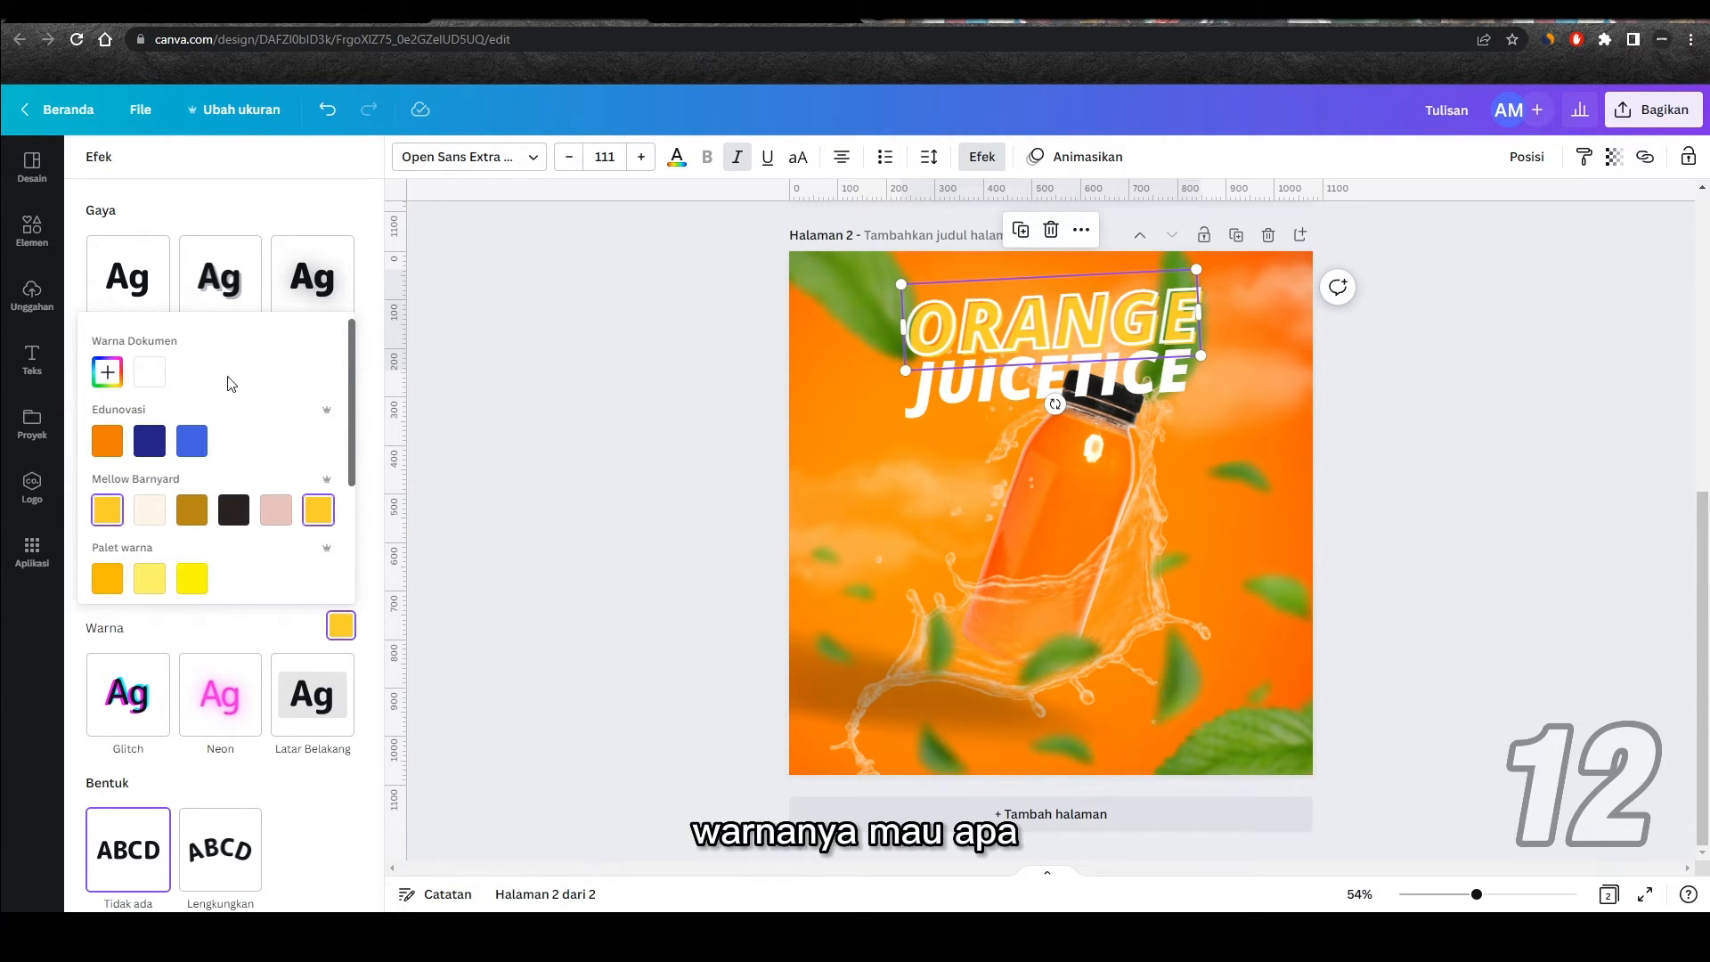
click(278, 212)
Step: Give the ORANGE text the Echo effect and the Lengkungkan curved shape, then lower its curvature
click(310, 390)
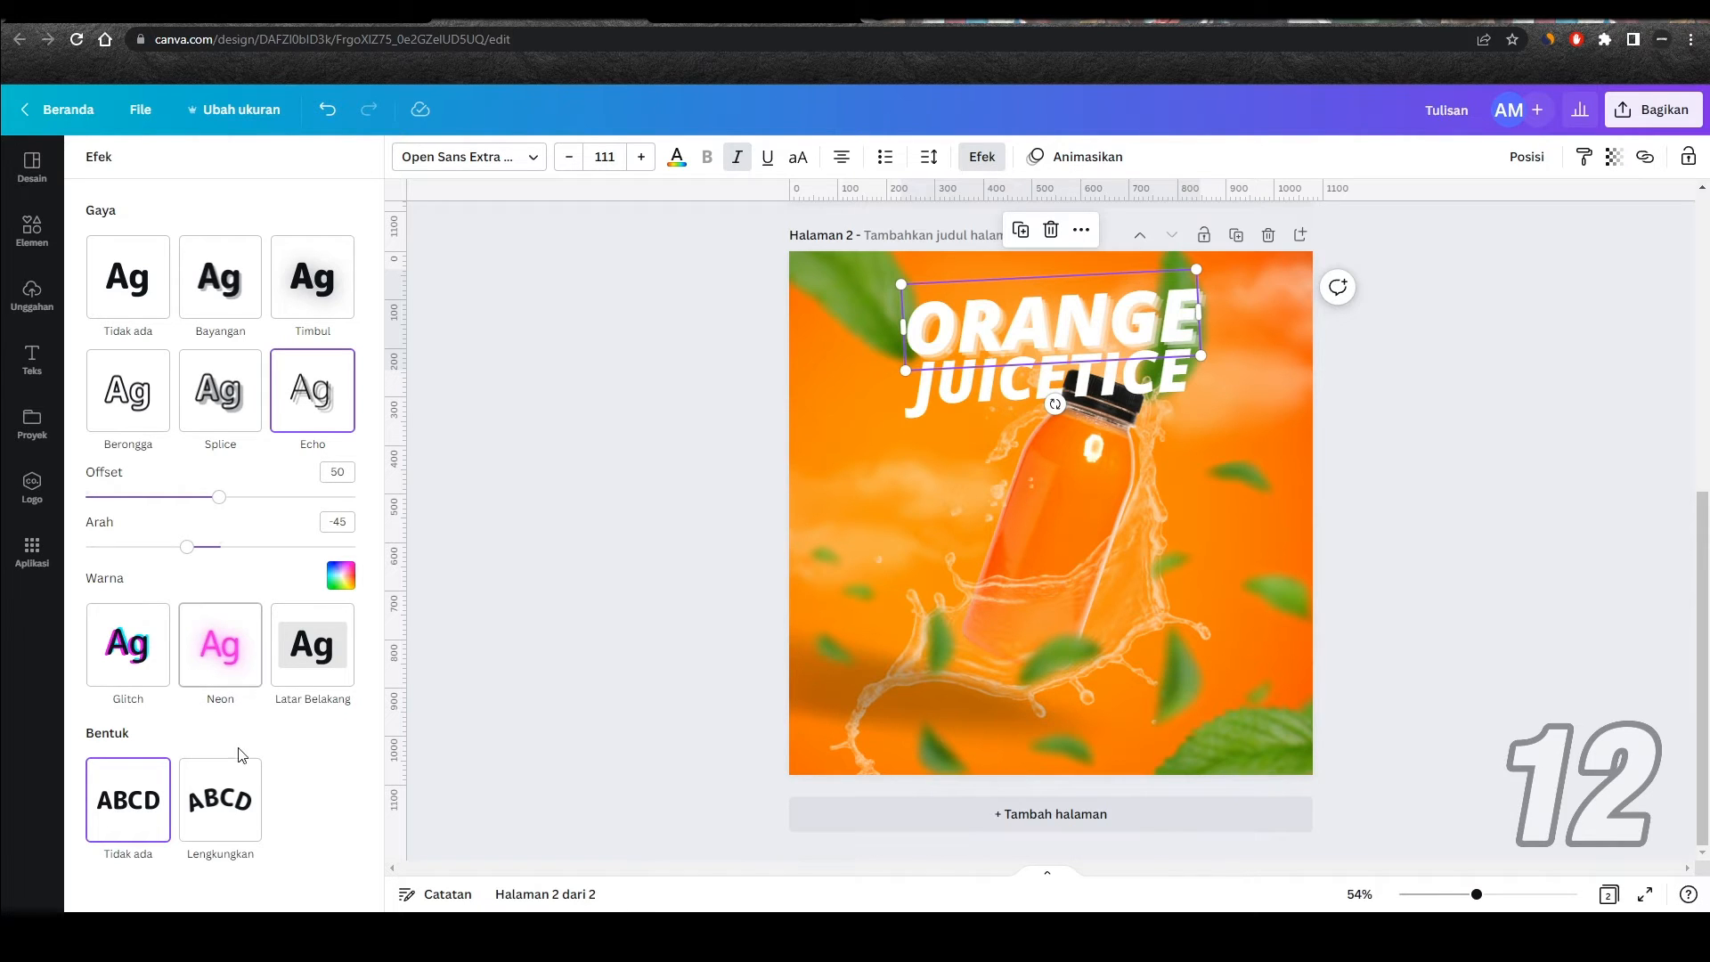
click(222, 807)
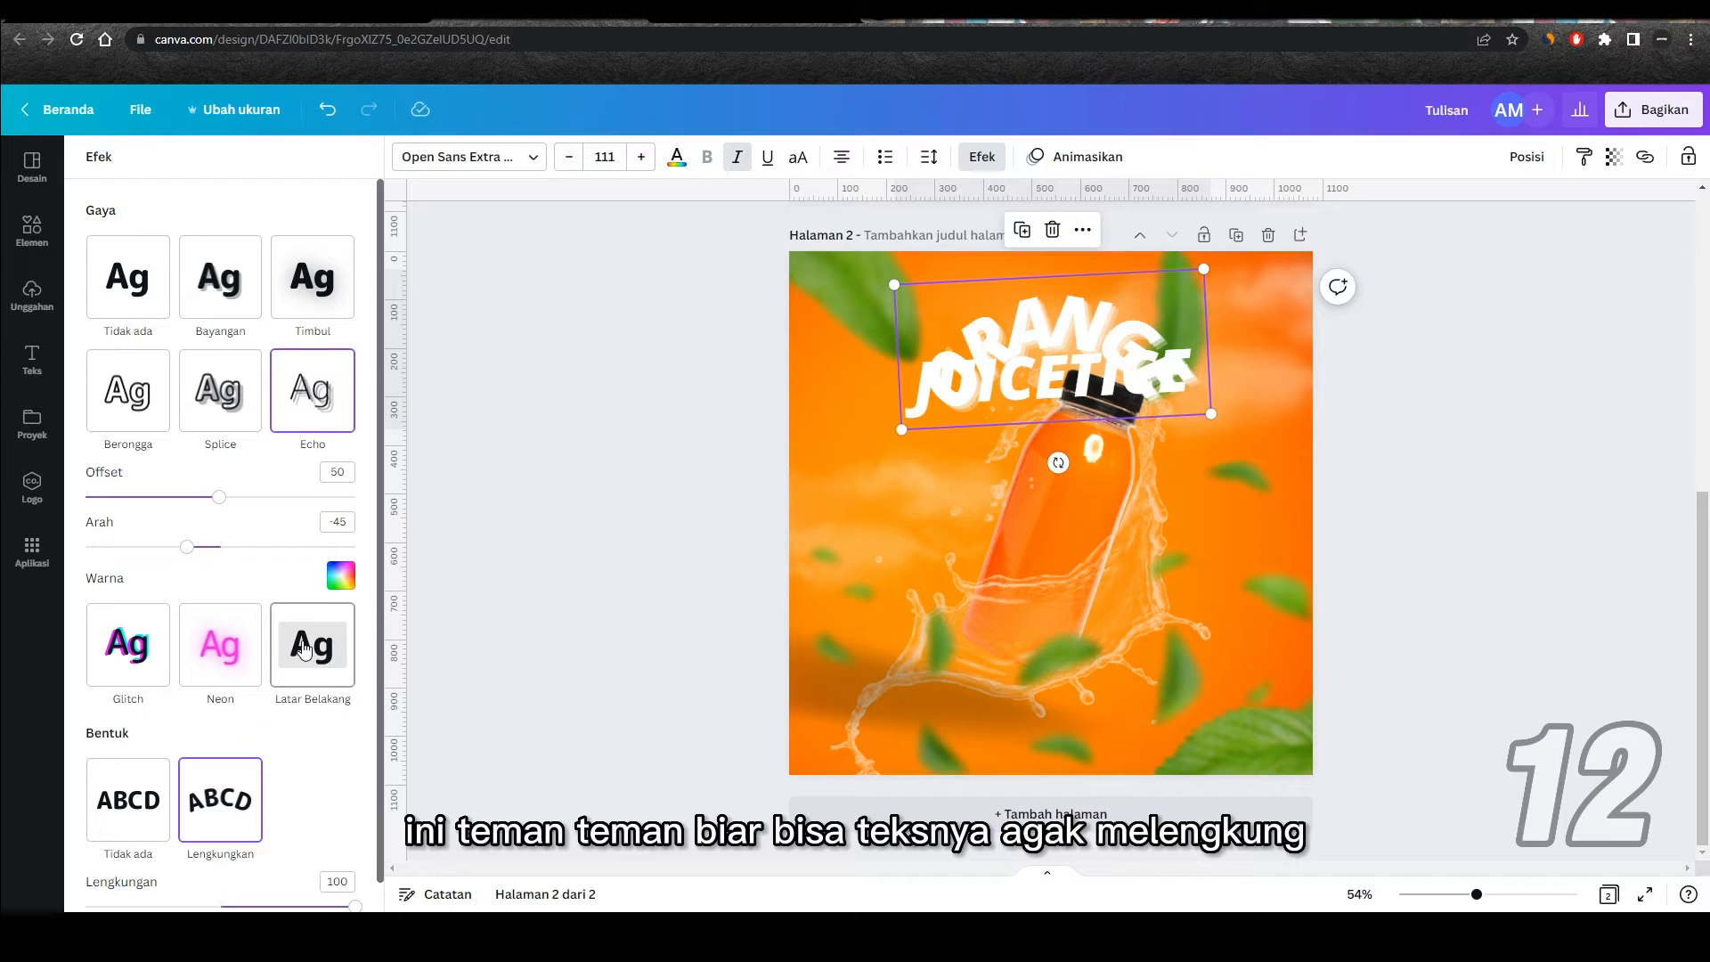
scroll(308, 641, down, 1)
drag(356, 882, 269, 876)
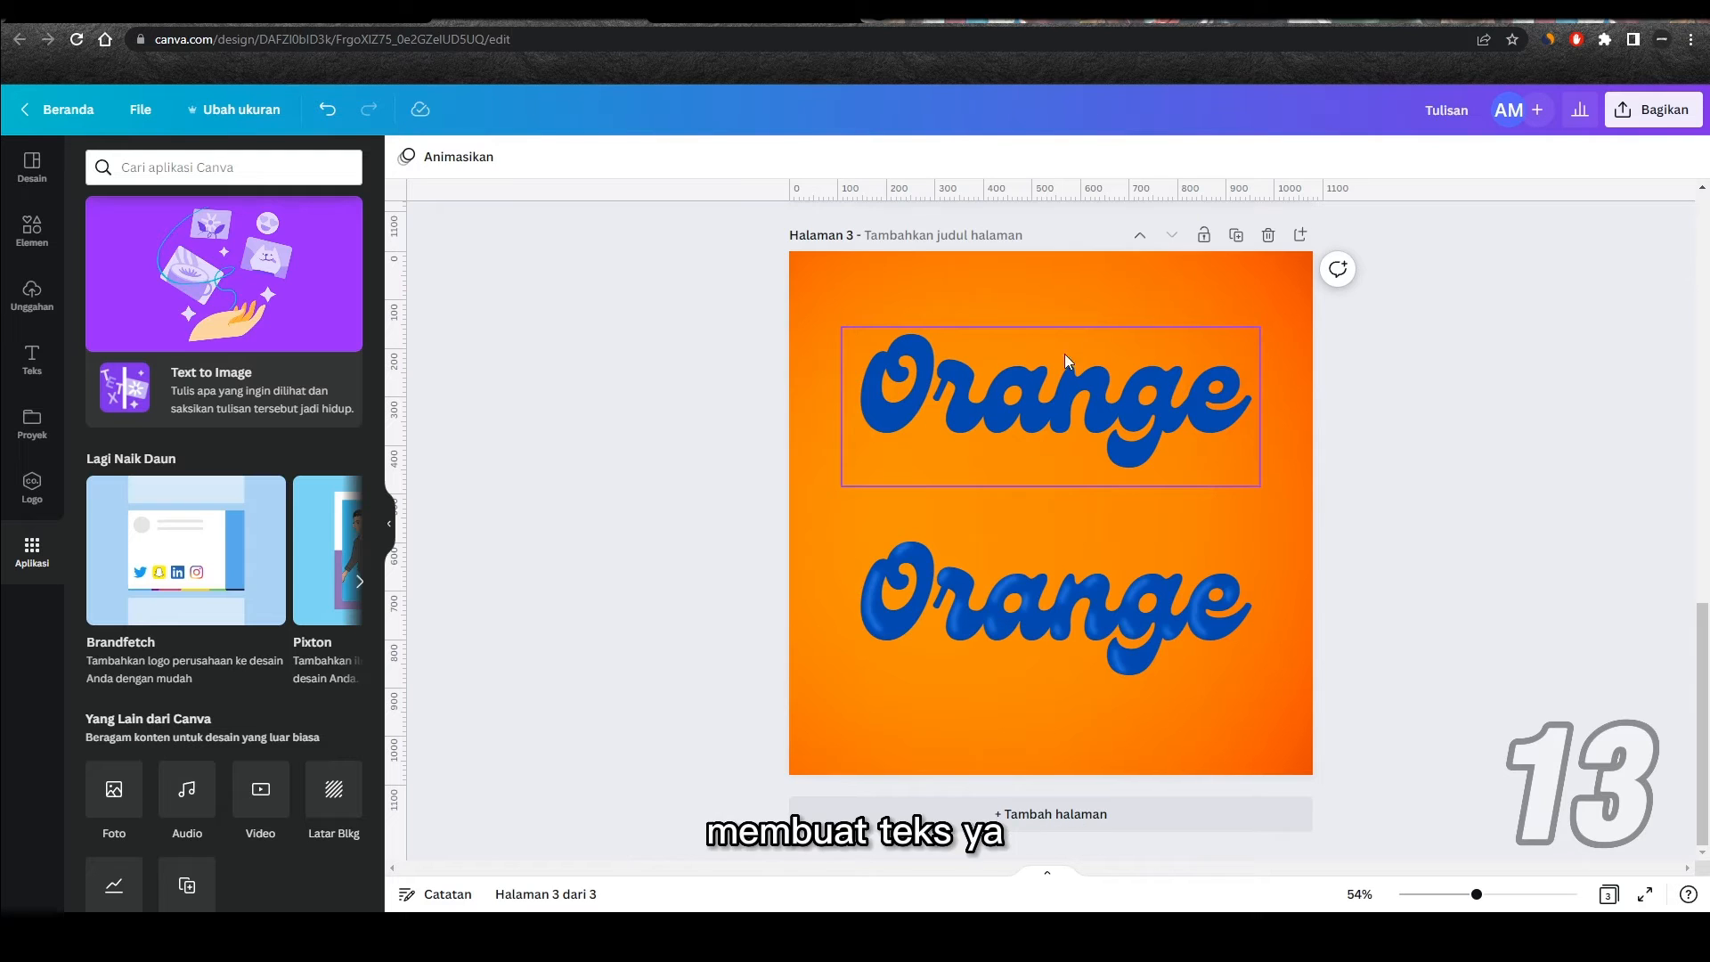
click(1109, 365)
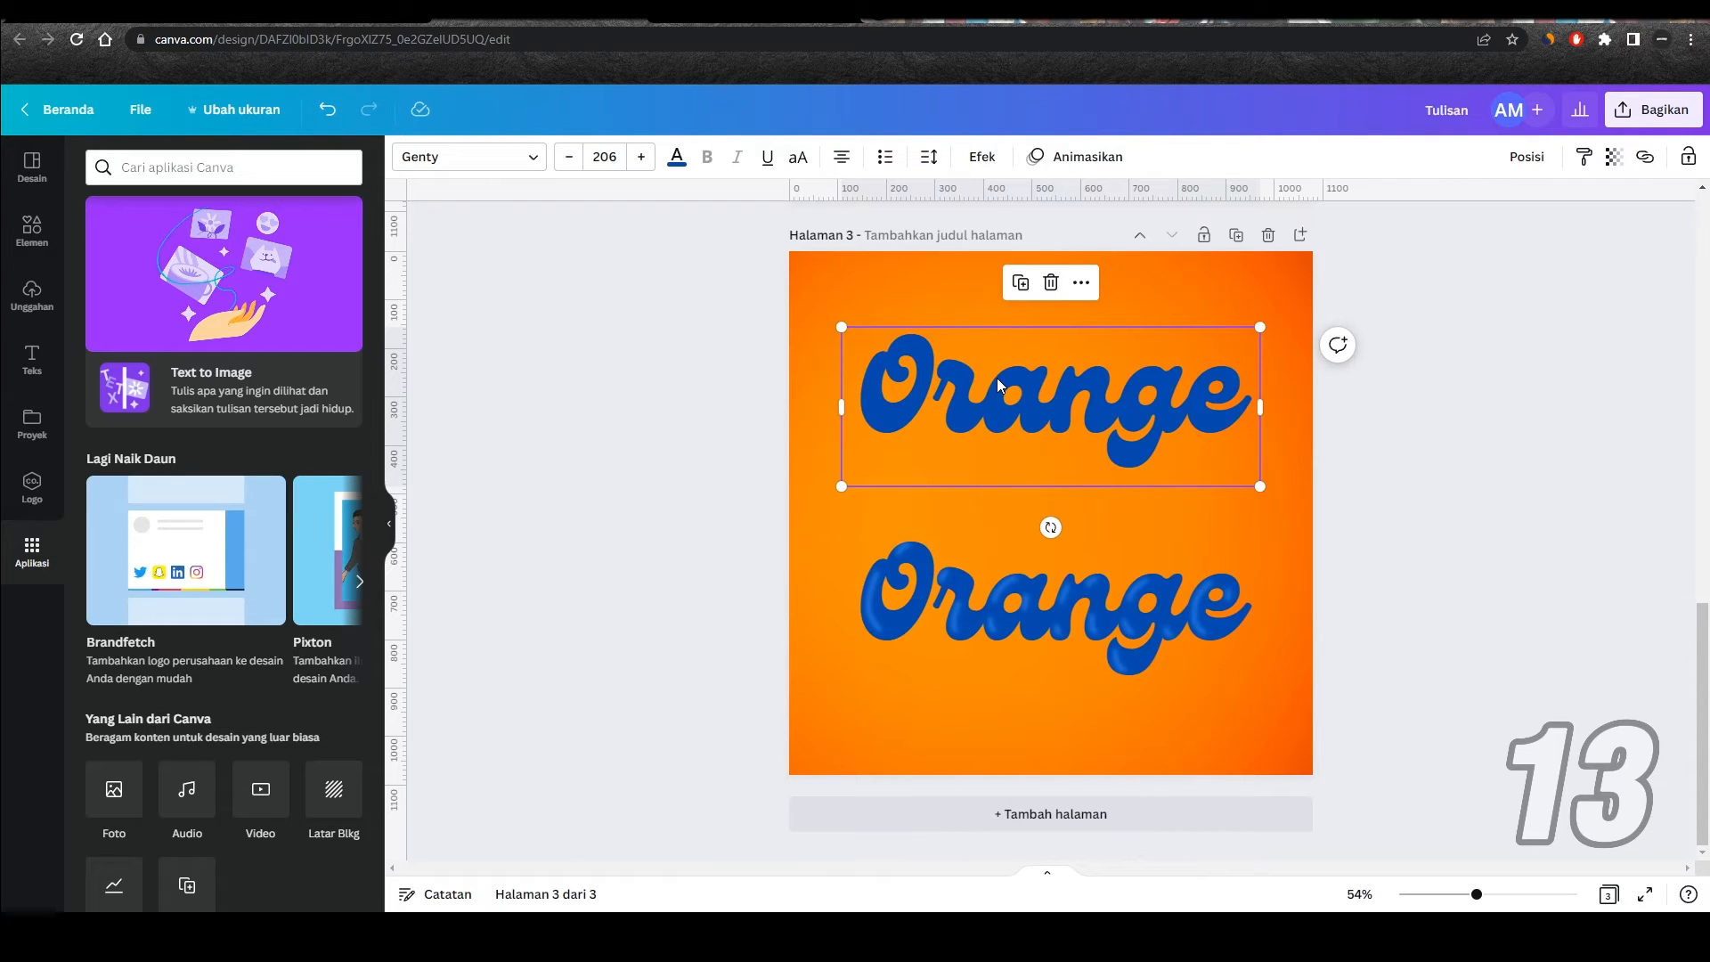
click(641, 461)
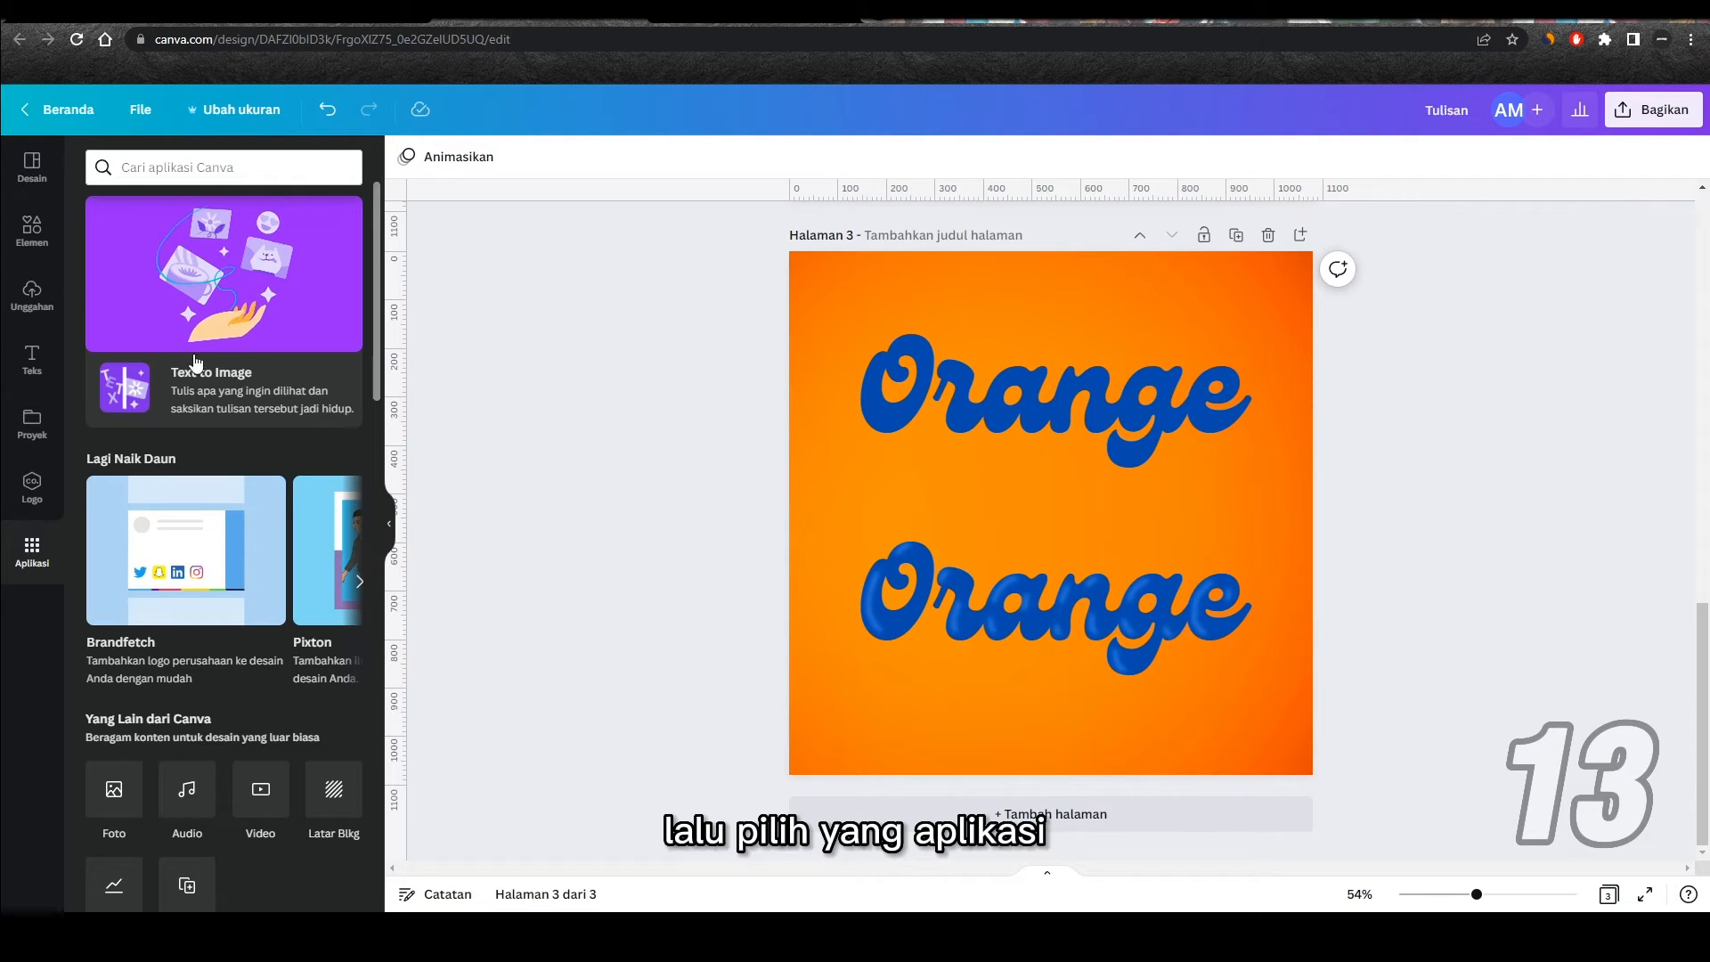
Step: Open the Draw (Beta) app and choose the Spidol marker as the brush
scroll(187, 360, down, 5)
scroll(197, 358, down, 2)
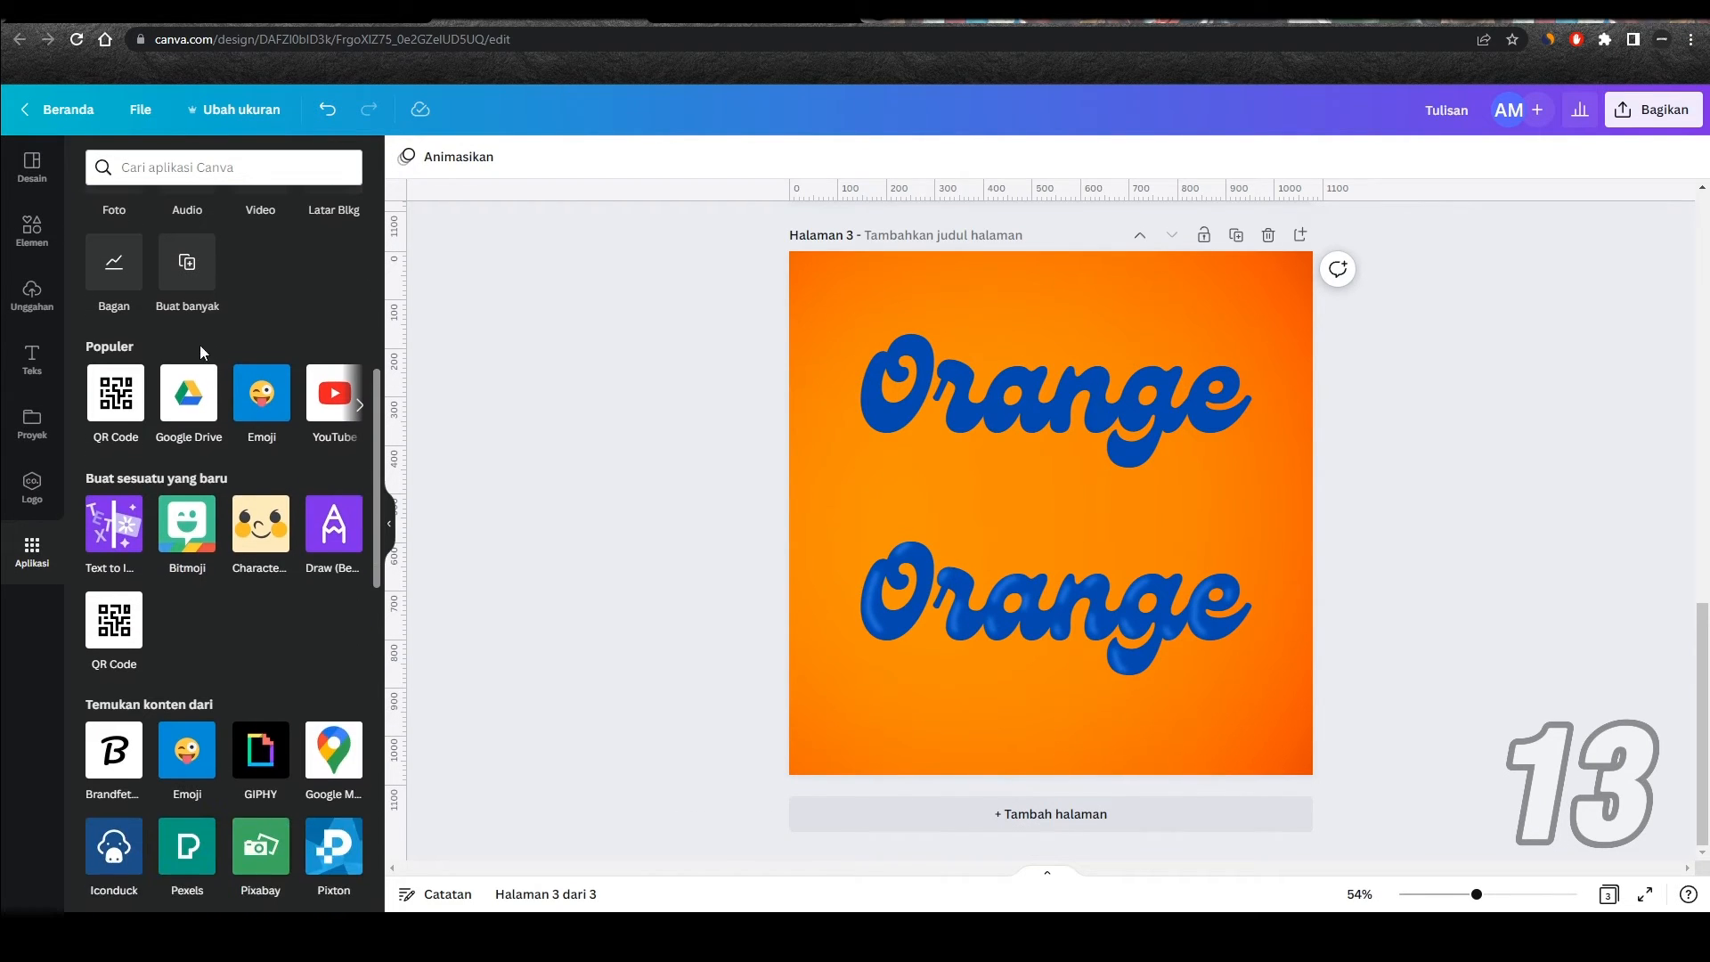
click(333, 534)
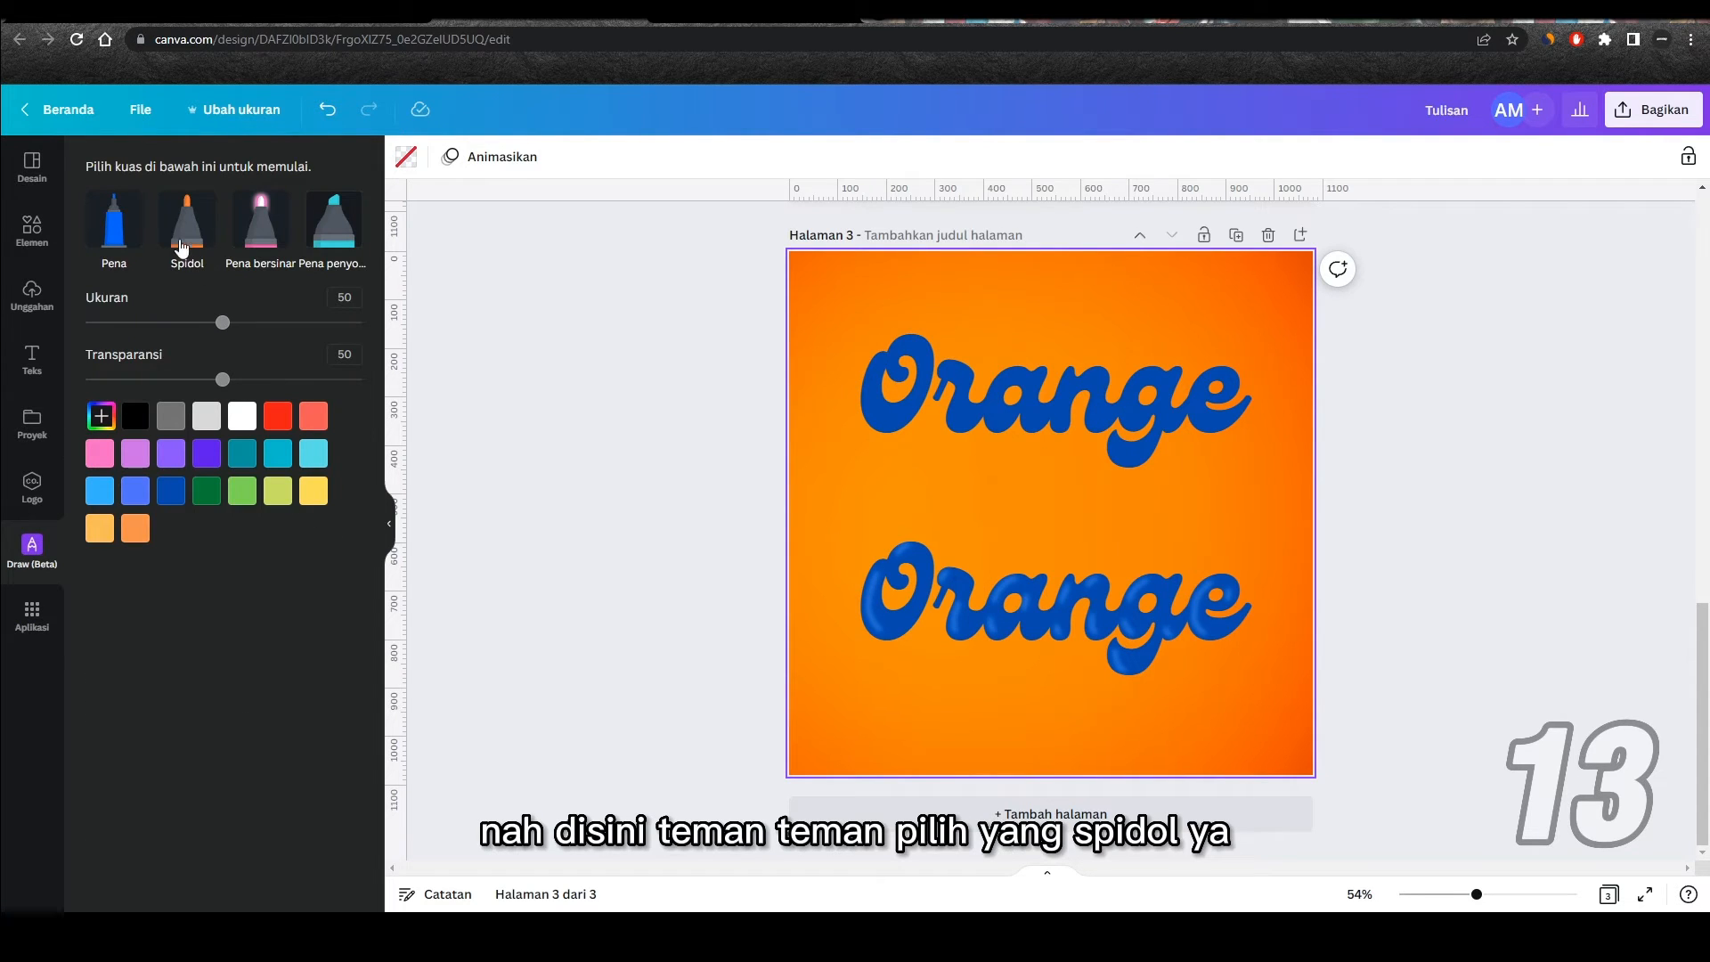
click(190, 225)
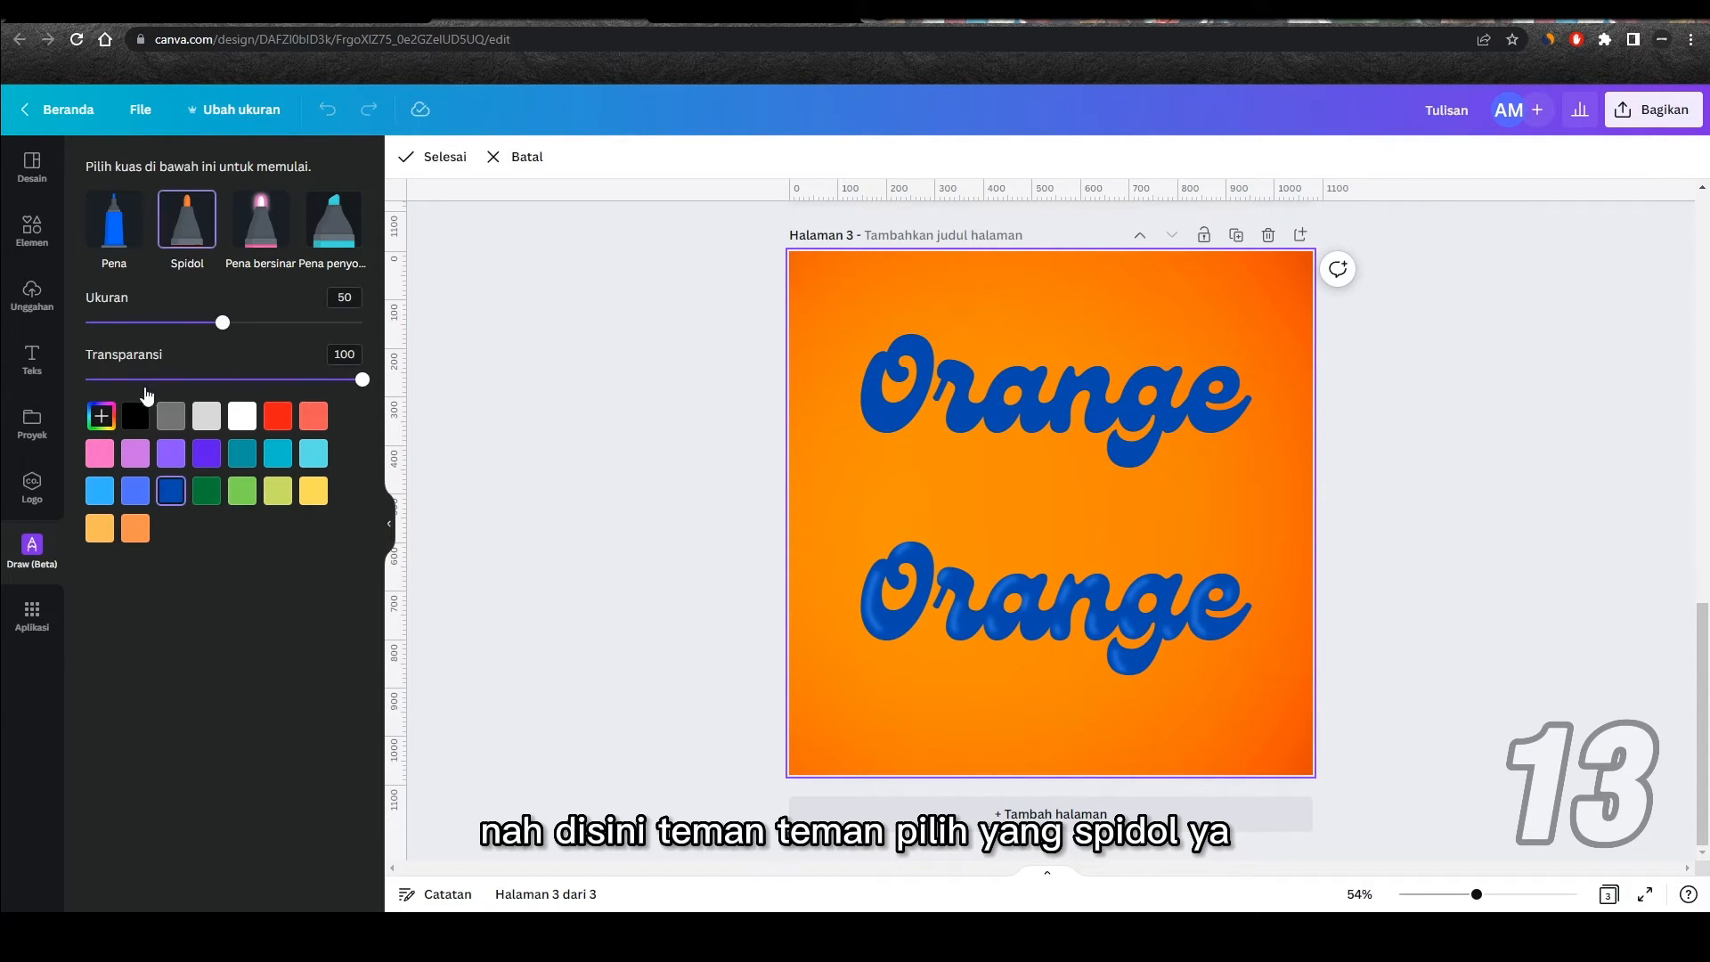
Step: Set the marker color to light blue #4995FA, derived from the blue of the upper Orange text, and its size to 20
click(103, 423)
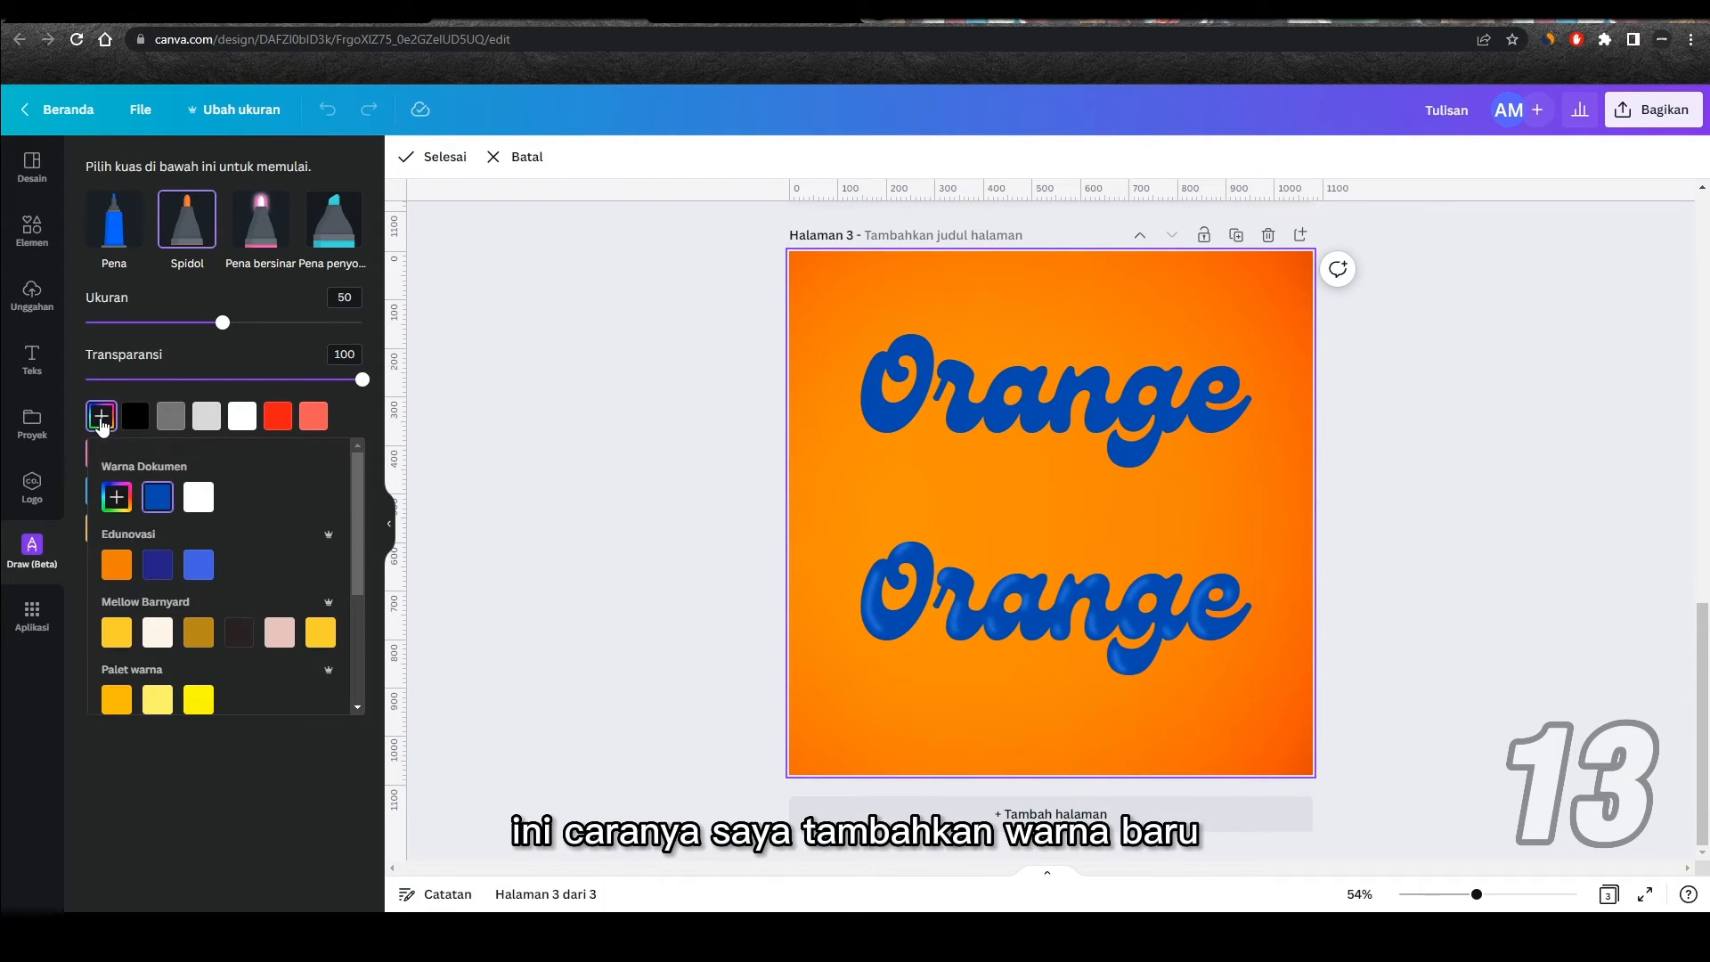
click(116, 496)
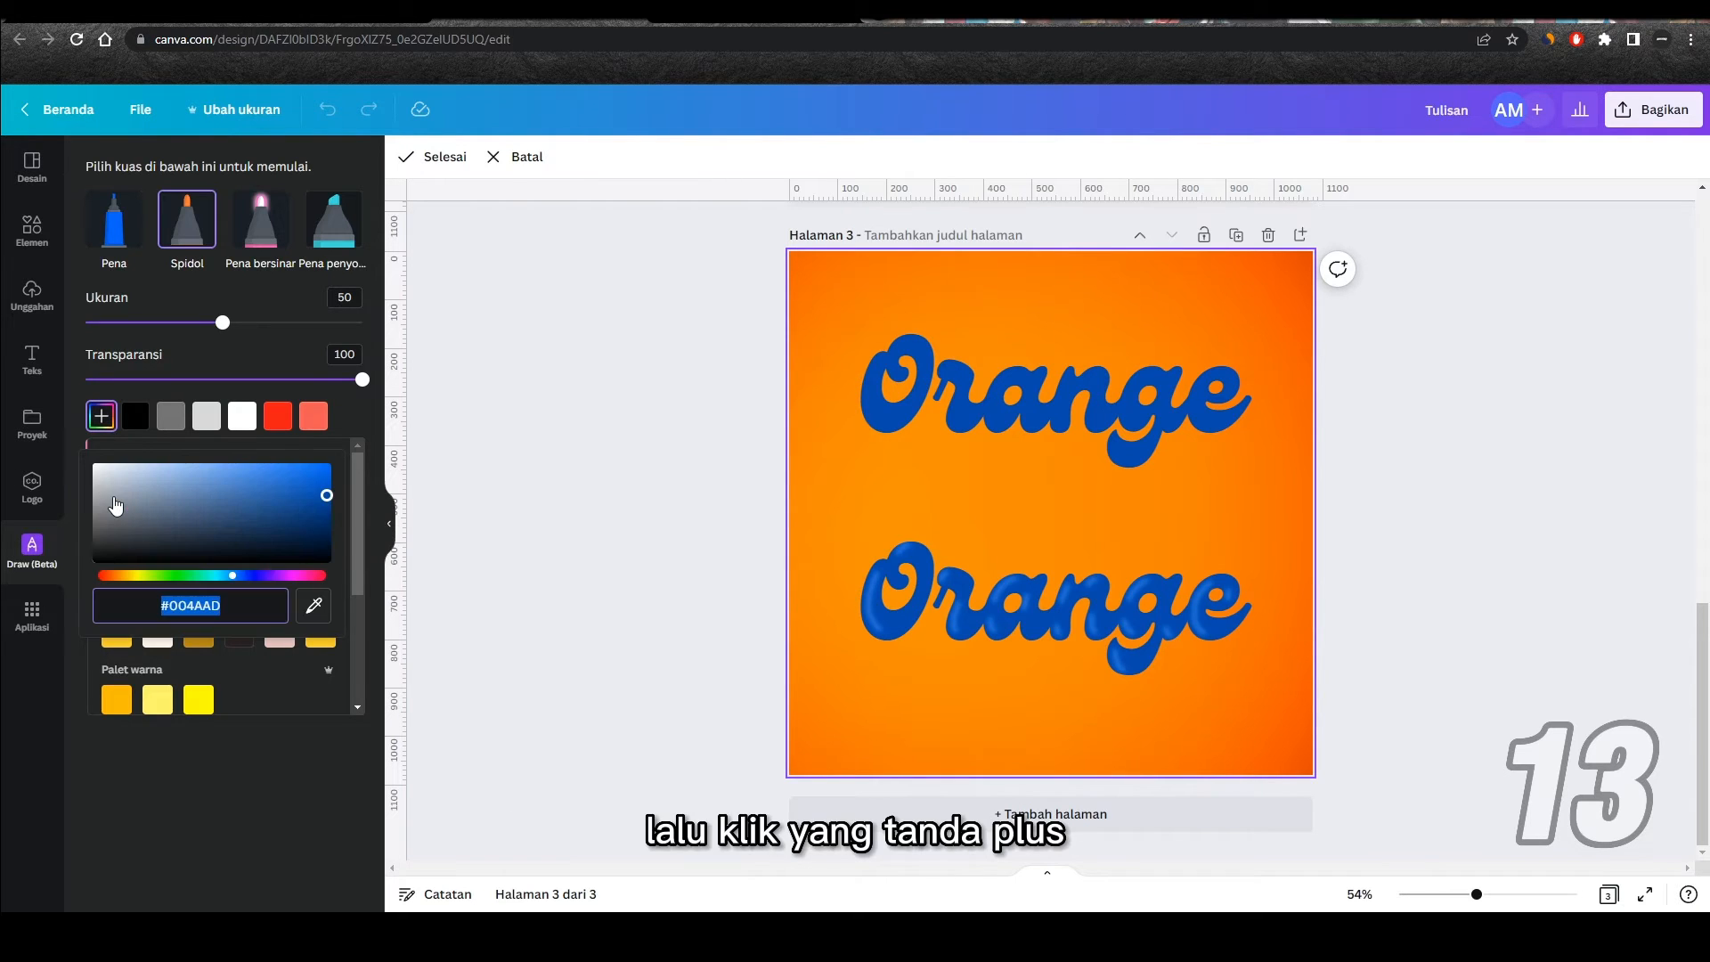
click(314, 608)
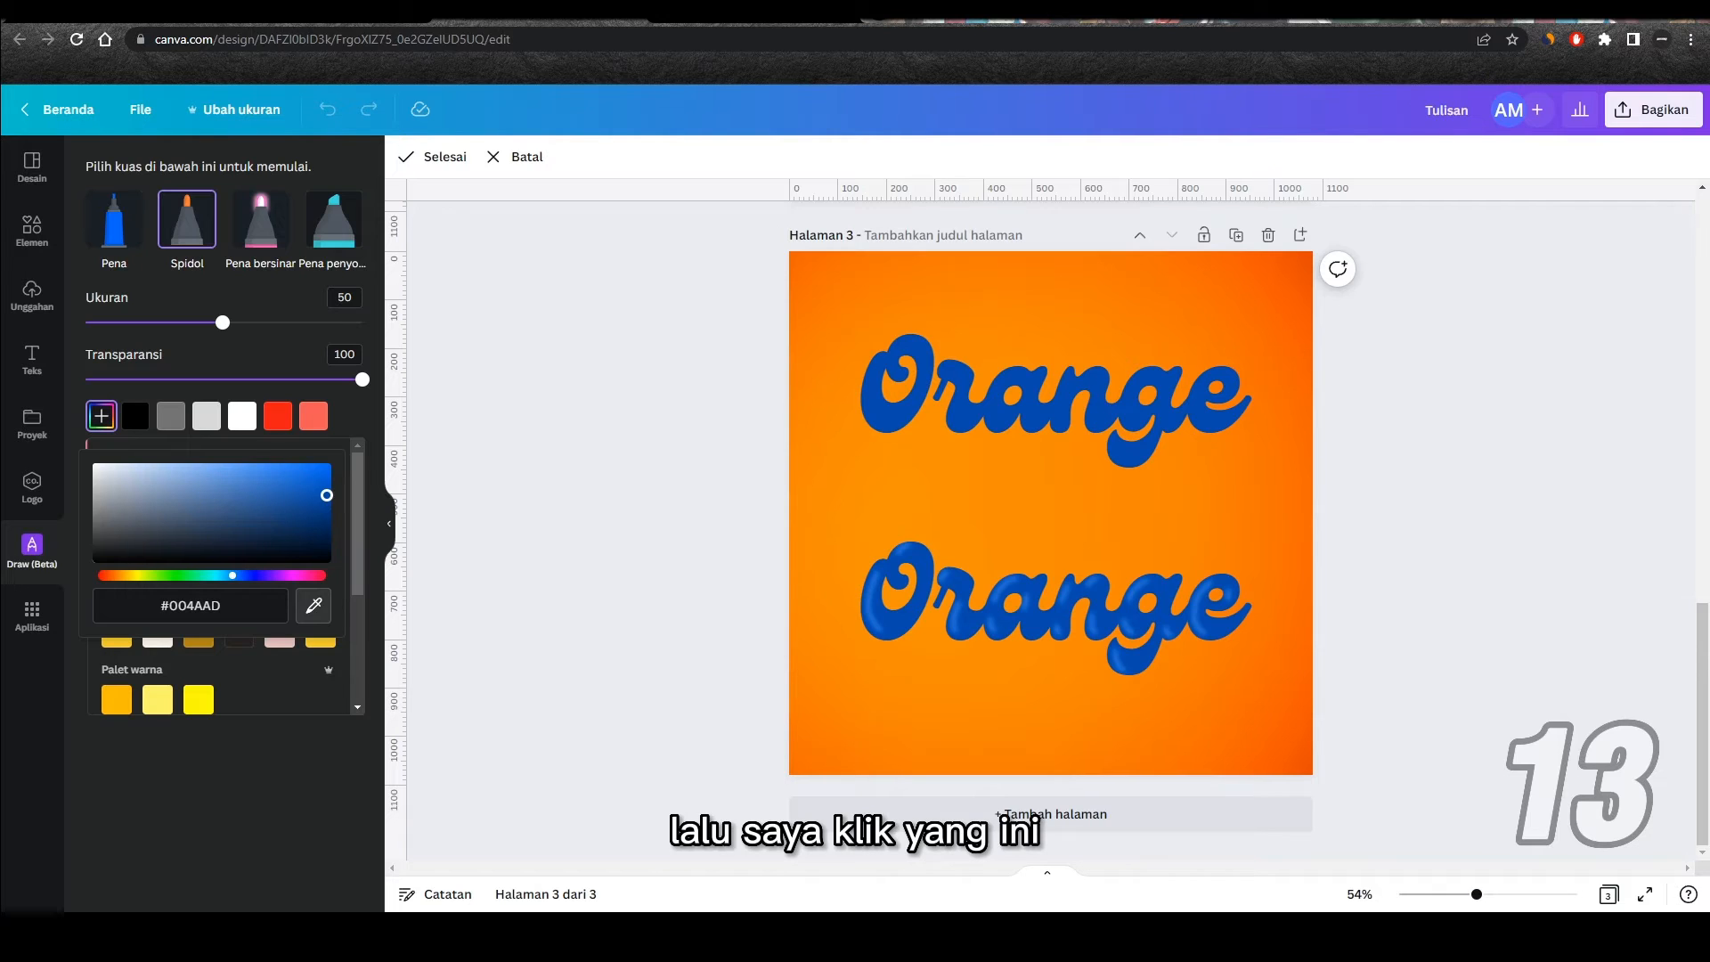
click(881, 419)
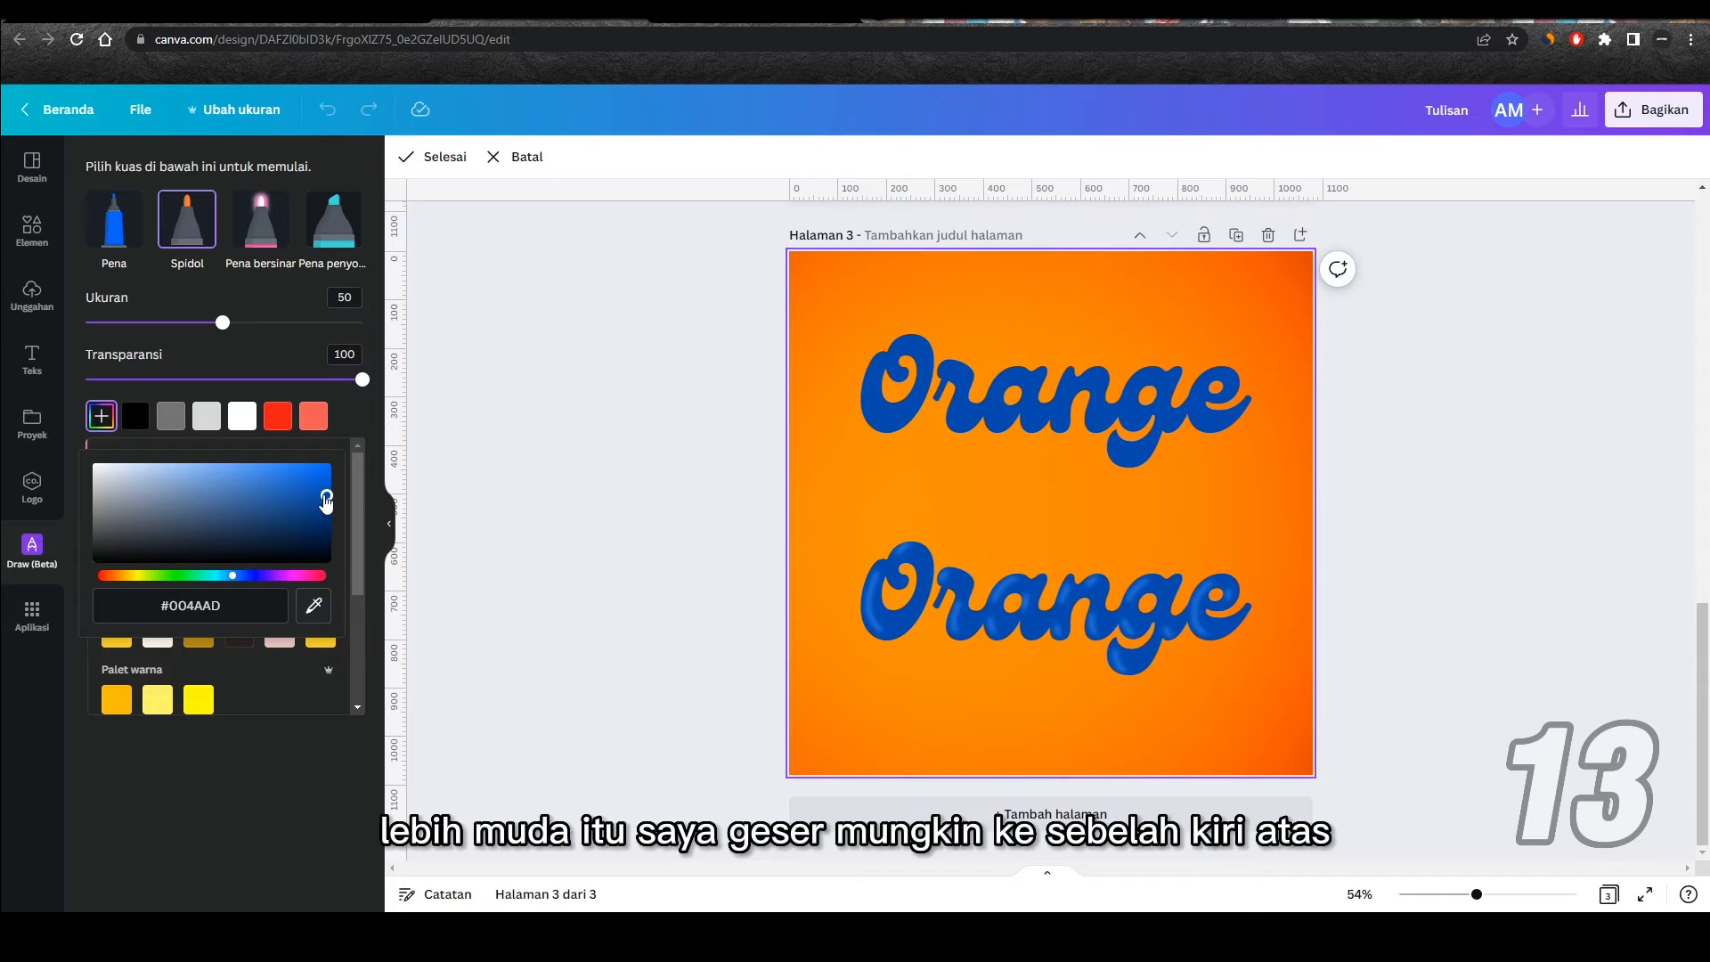
drag(327, 497, 264, 470)
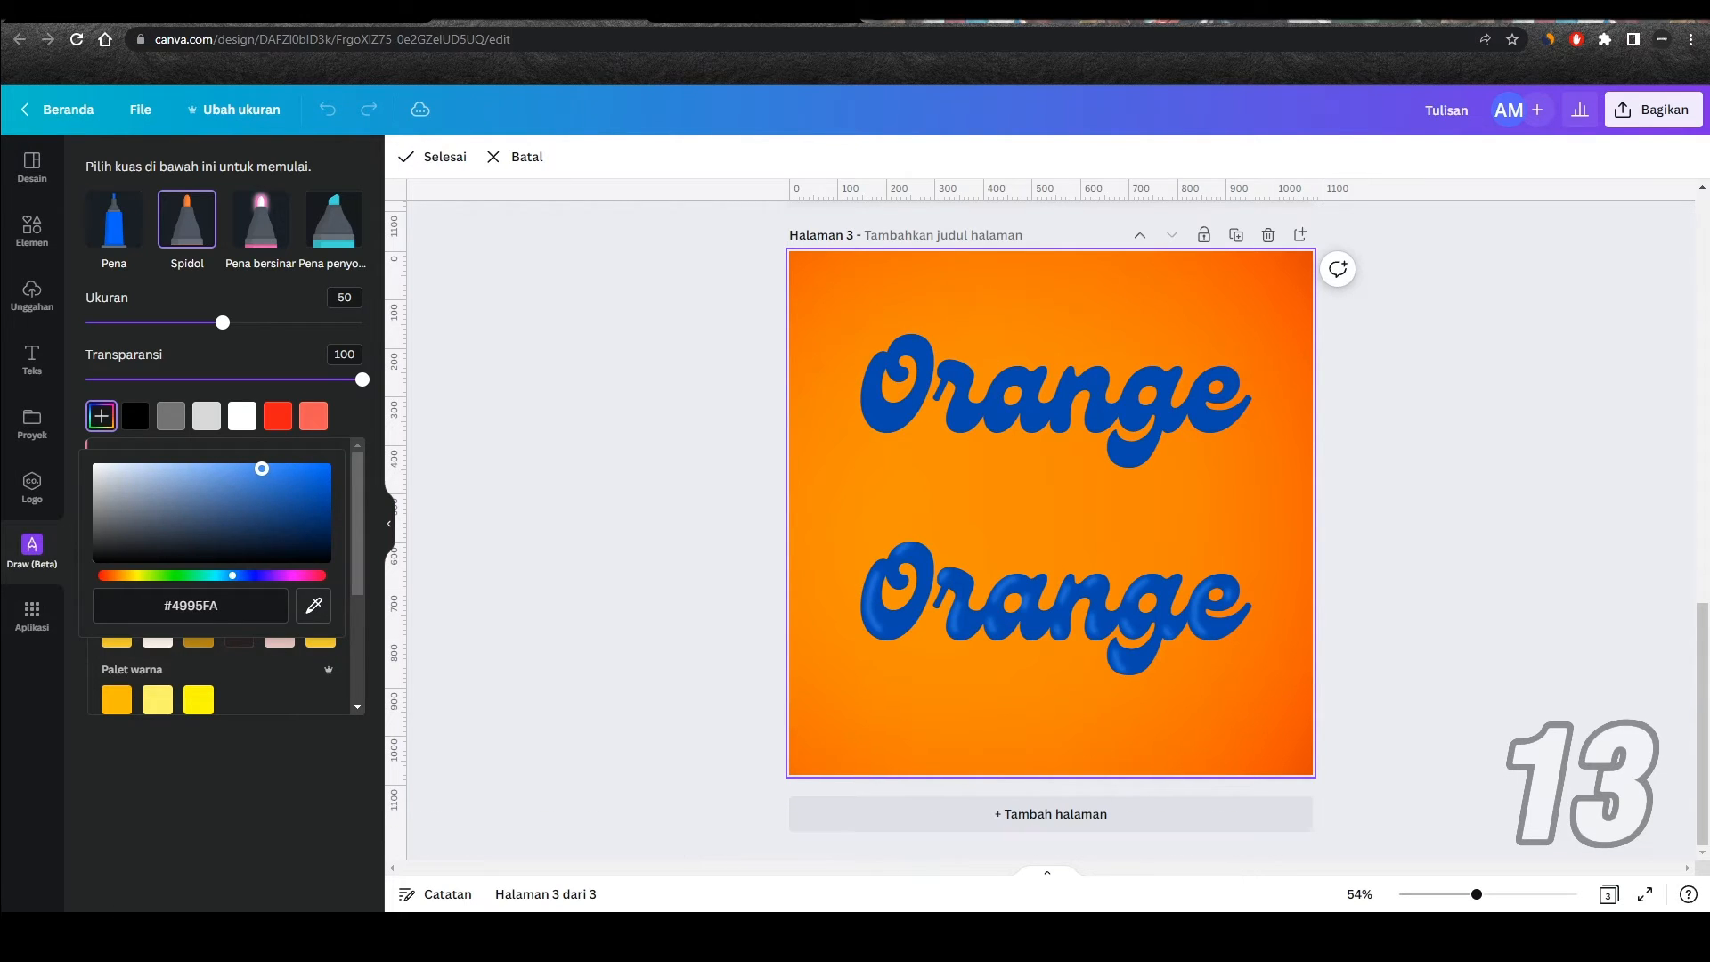
click(260, 344)
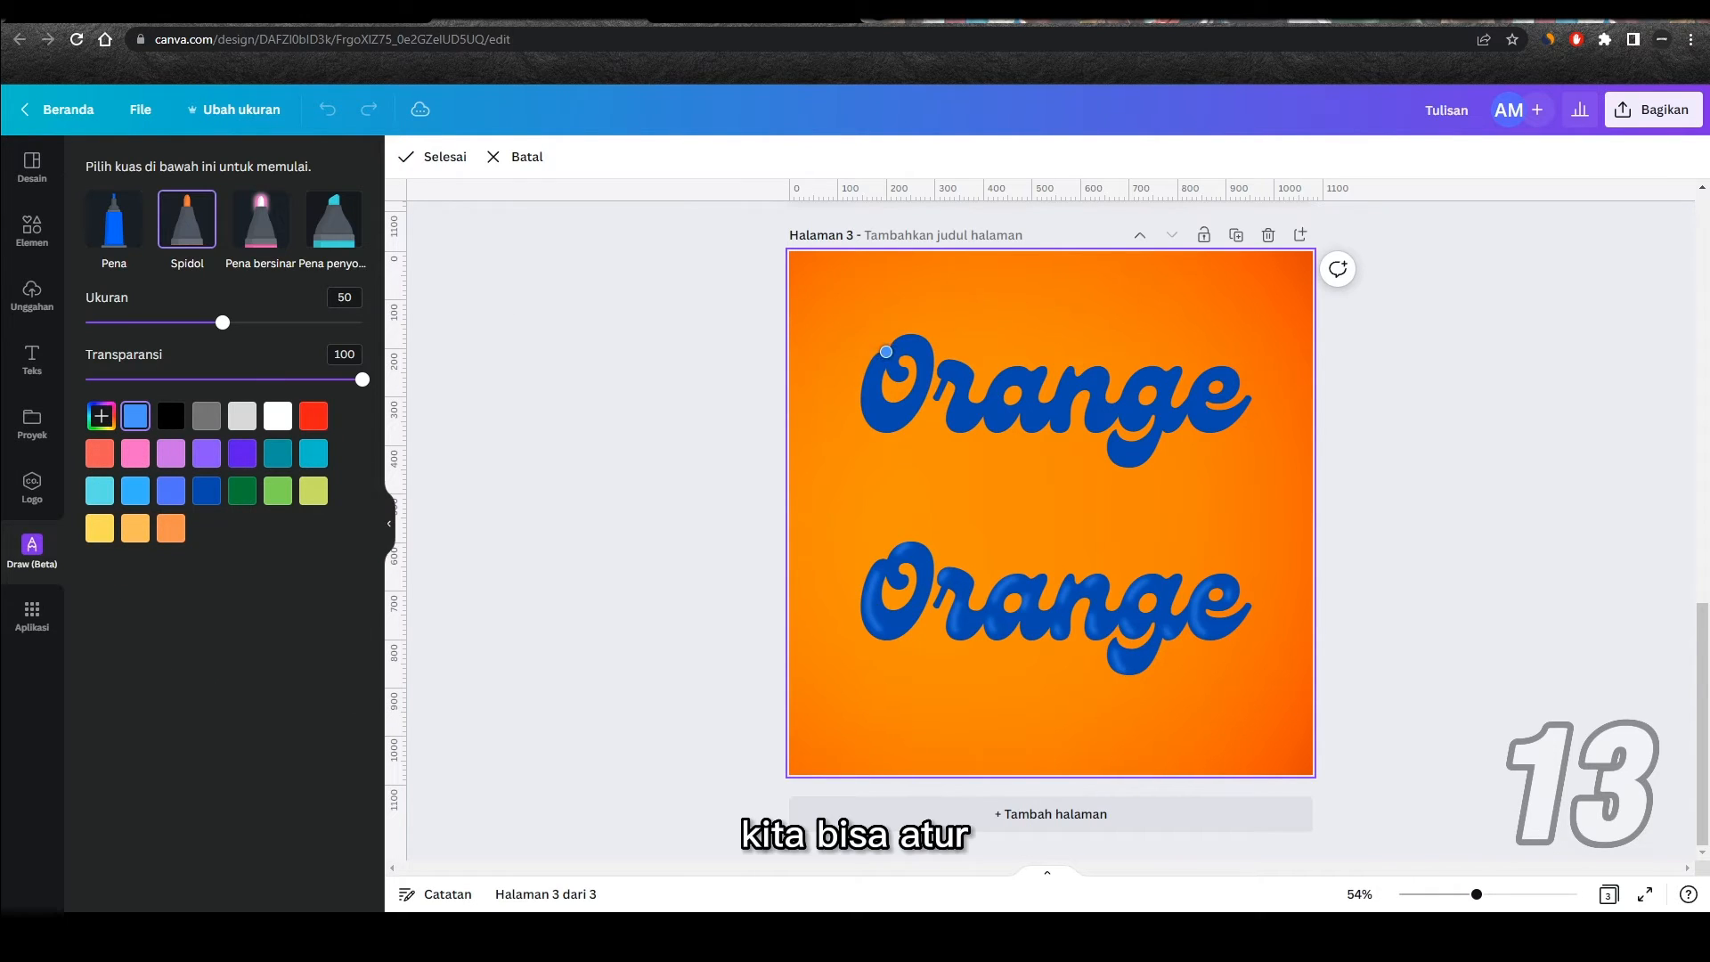
drag(222, 323, 205, 325)
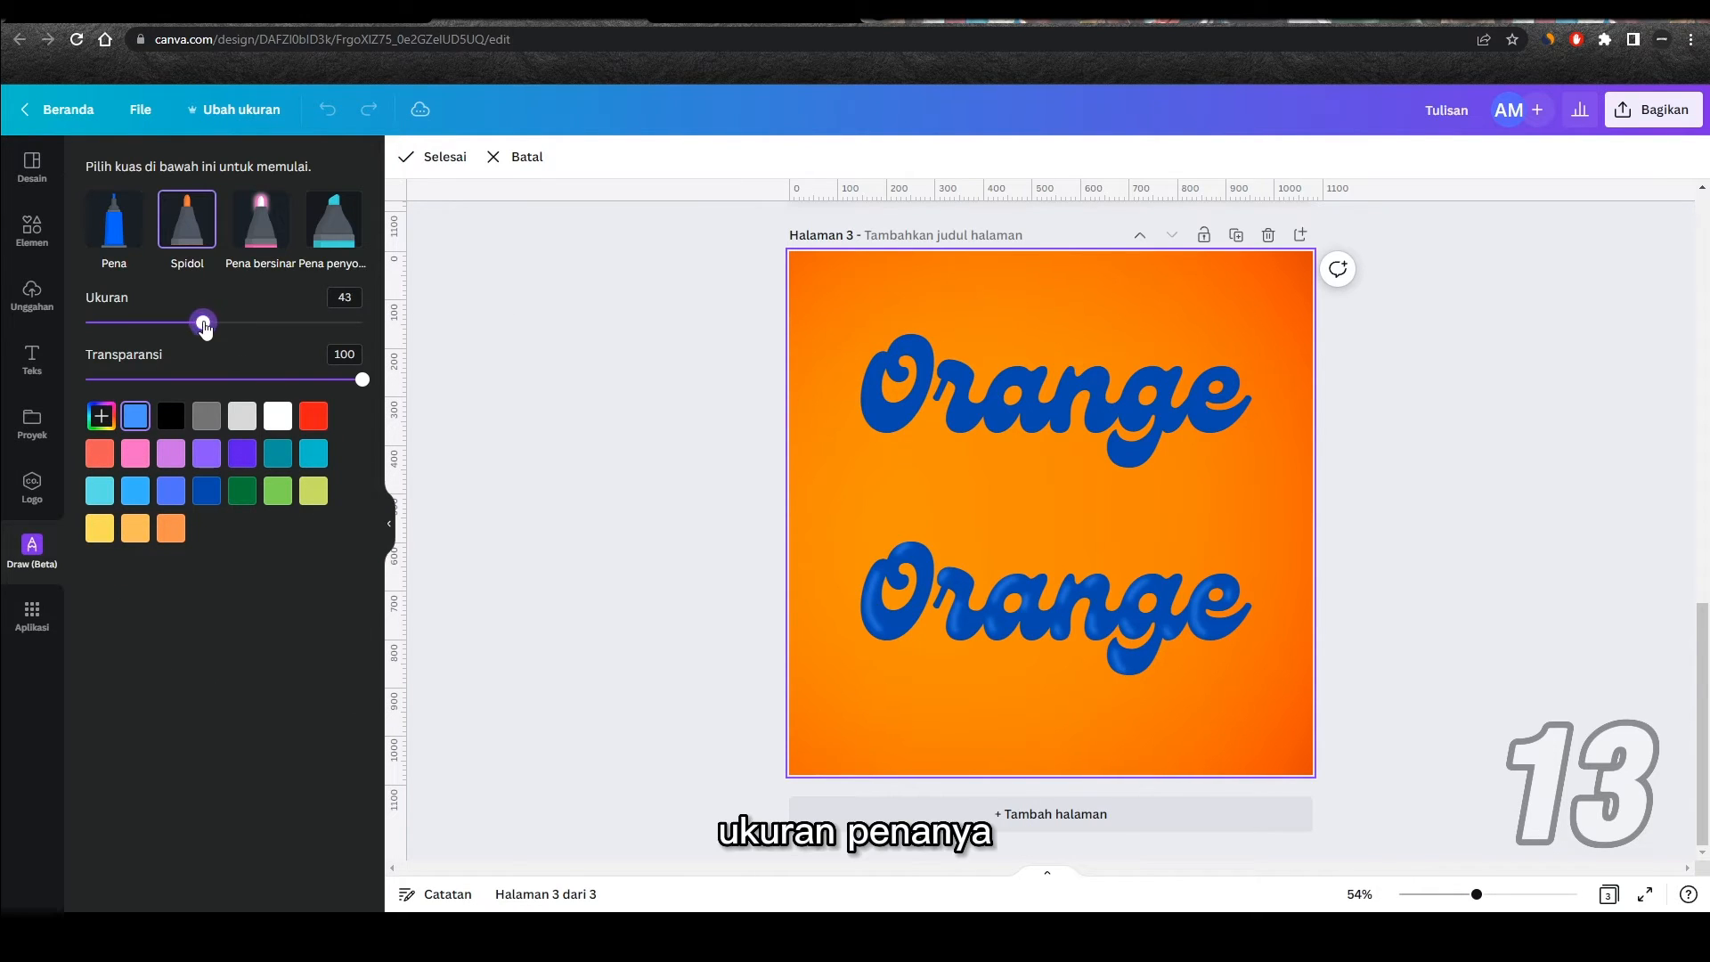
click(345, 298)
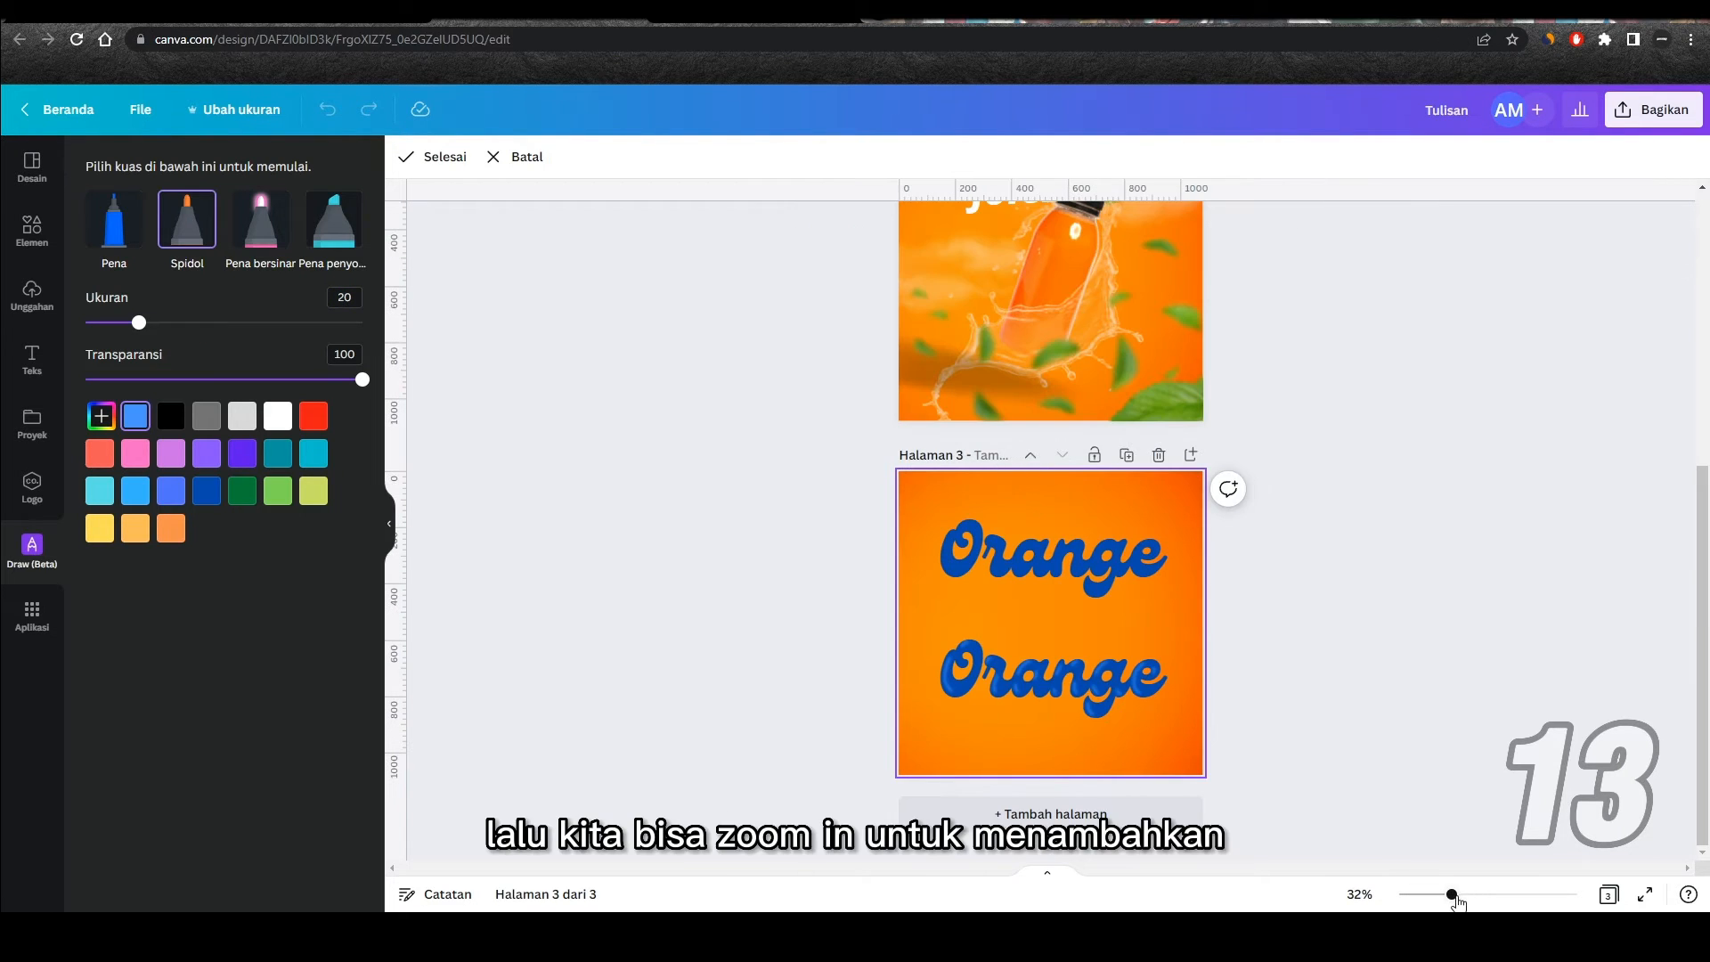
Step: Draw short light-blue highlight strokes along the curves of every letter in the upper Orange text
click(1486, 895)
drag(1475, 894, 1505, 894)
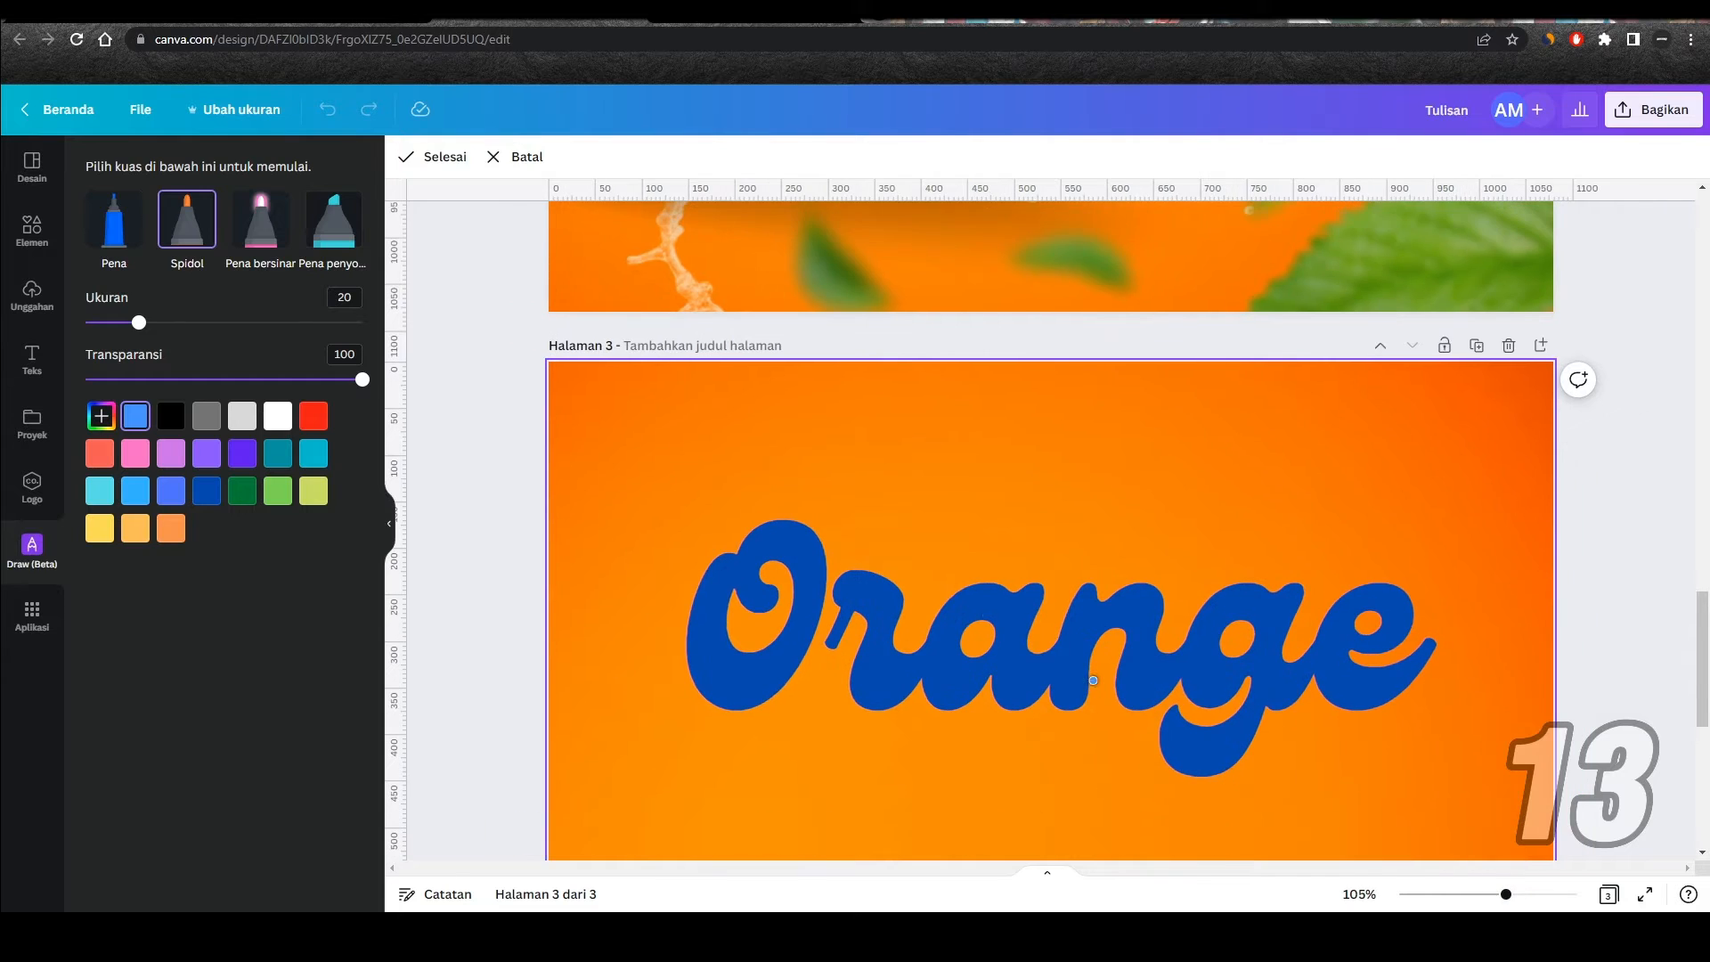
scroll(960, 505, down, 1)
scroll(961, 505, down, 1)
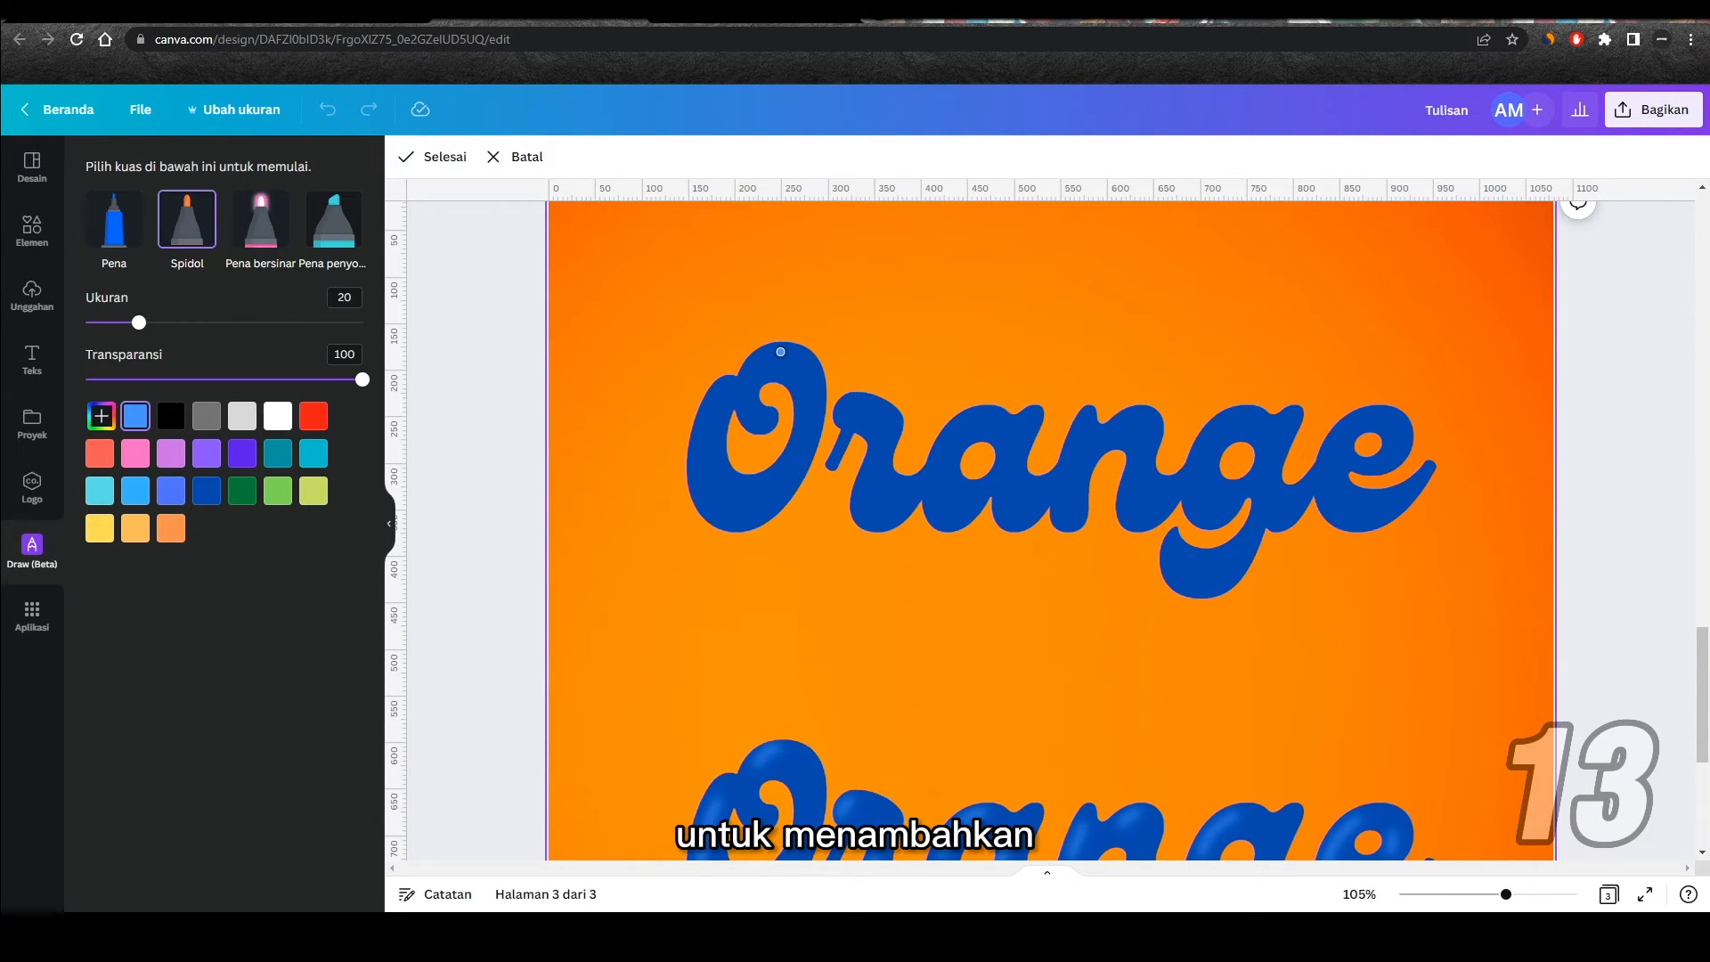
mouse_move(759, 358)
mouse_down()
mouse_move(703, 432)
mouse_move(692, 487)
mouse_move(708, 506)
mouse_up()
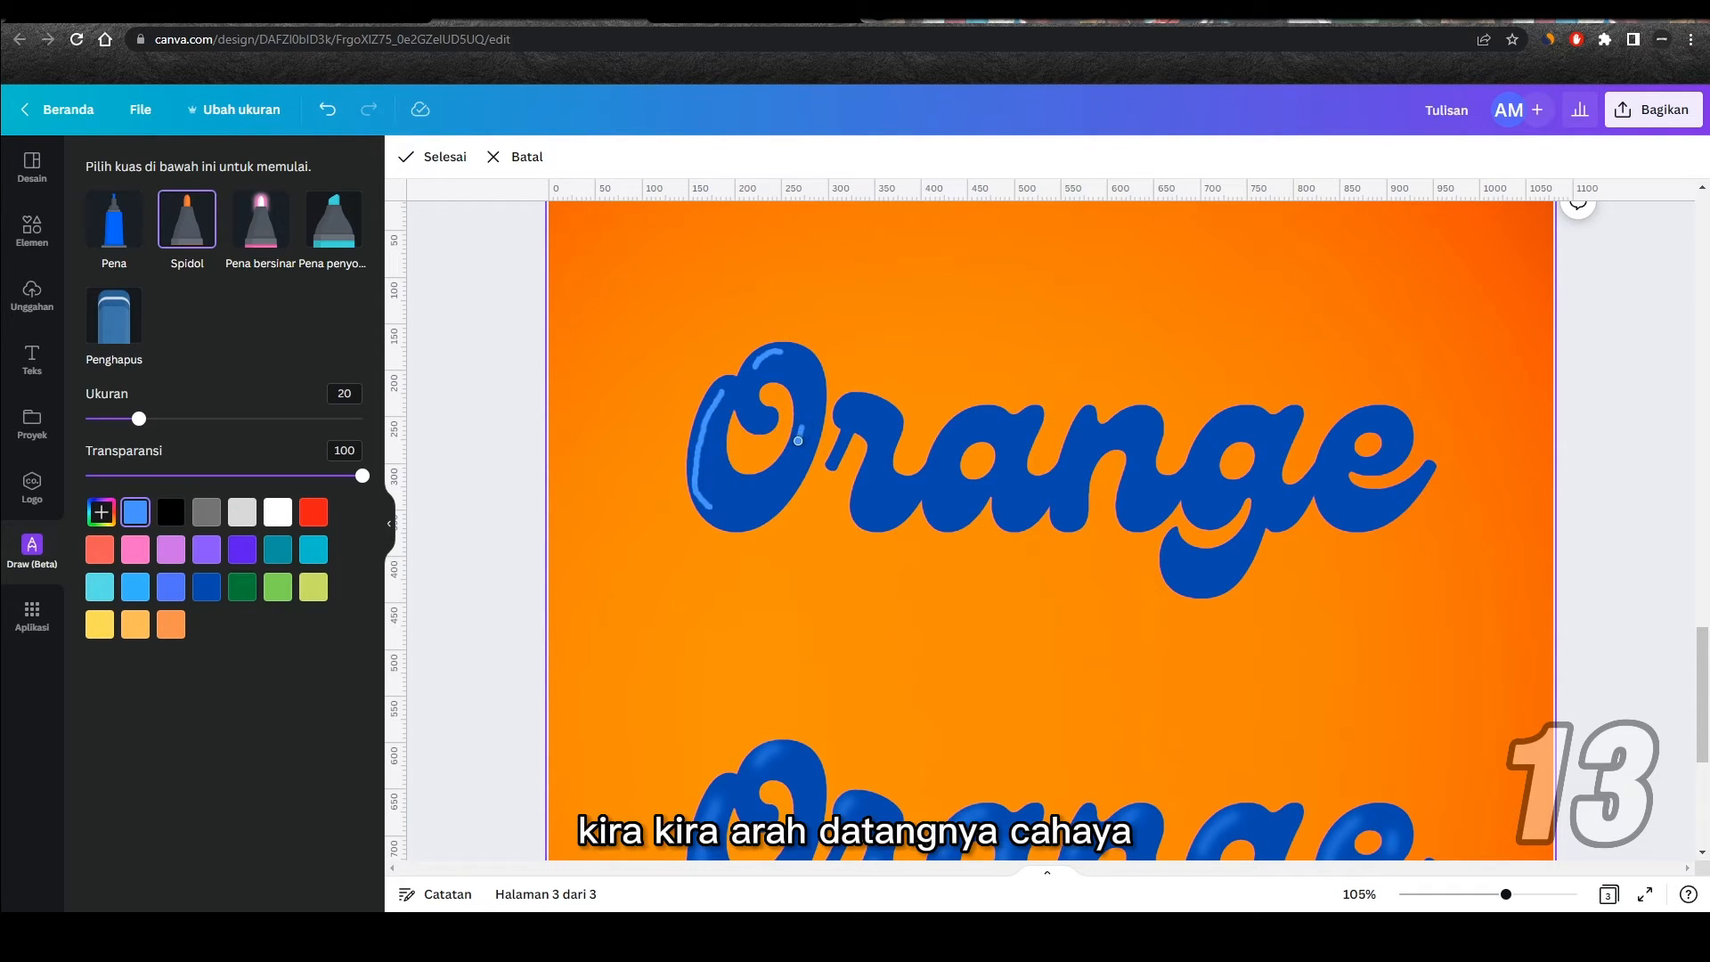
drag(855, 405, 863, 499)
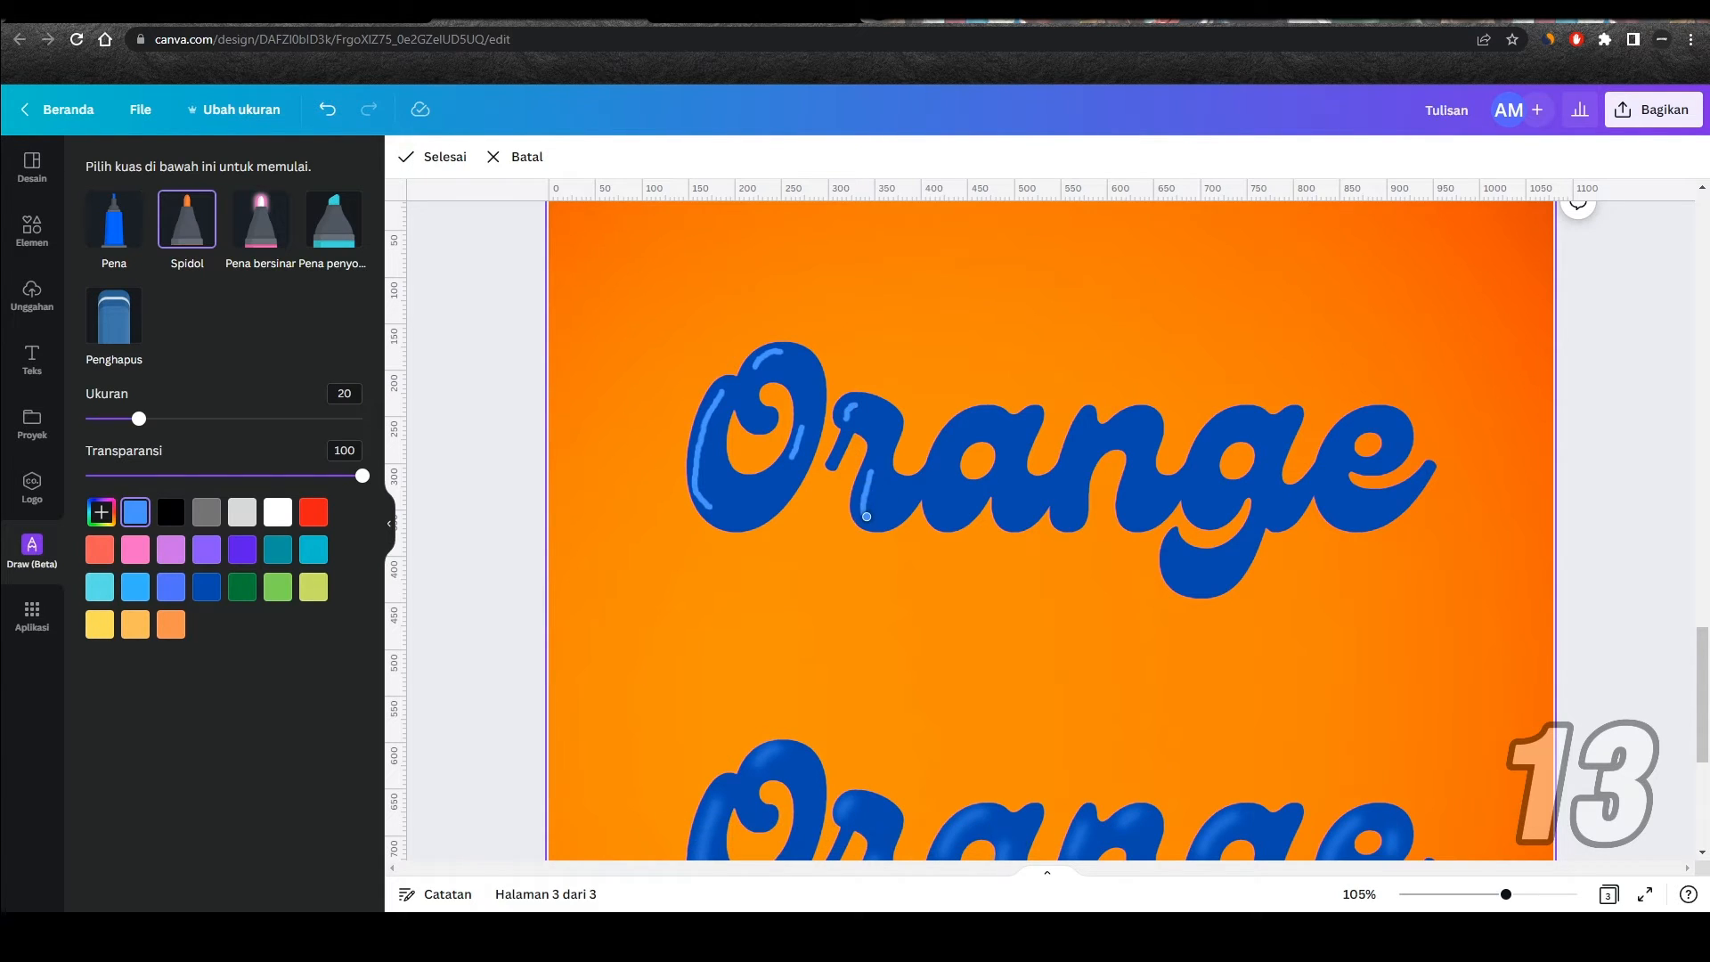
drag(963, 426, 943, 451)
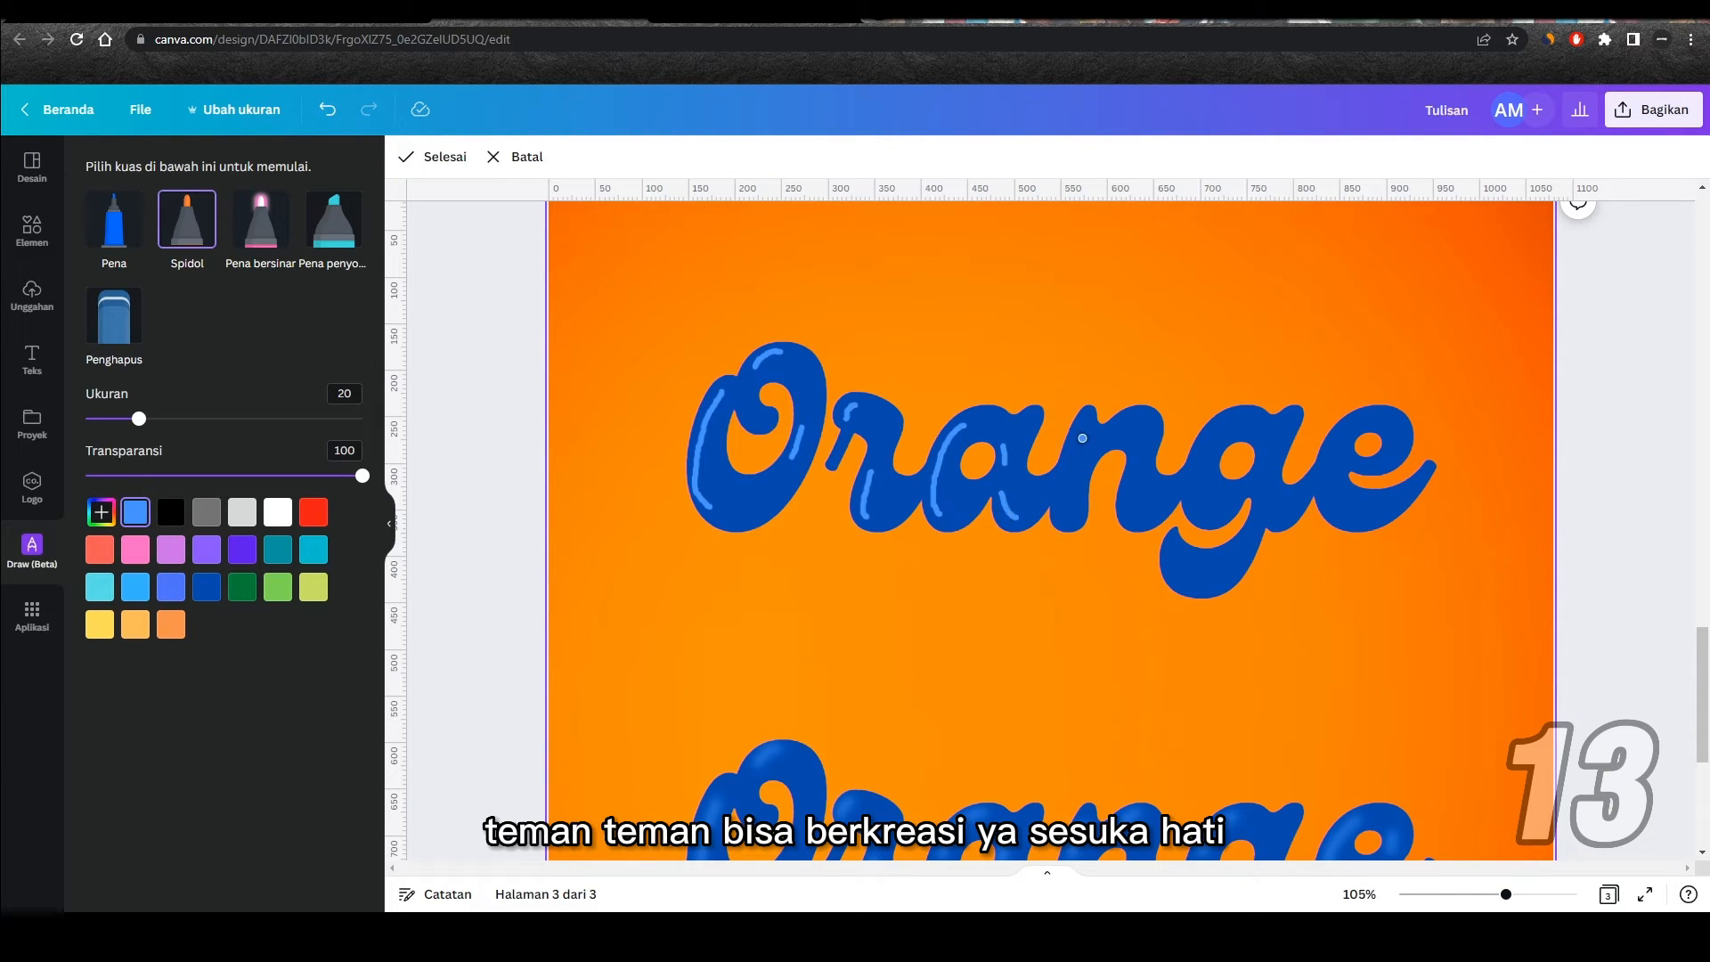
mouse_move(1084, 427)
mouse_down()
mouse_move(1066, 494)
mouse_move(1132, 480)
mouse_move(1129, 508)
mouse_move(1223, 426)
mouse_move(1187, 577)
mouse_up()
drag(1352, 427, 1335, 517)
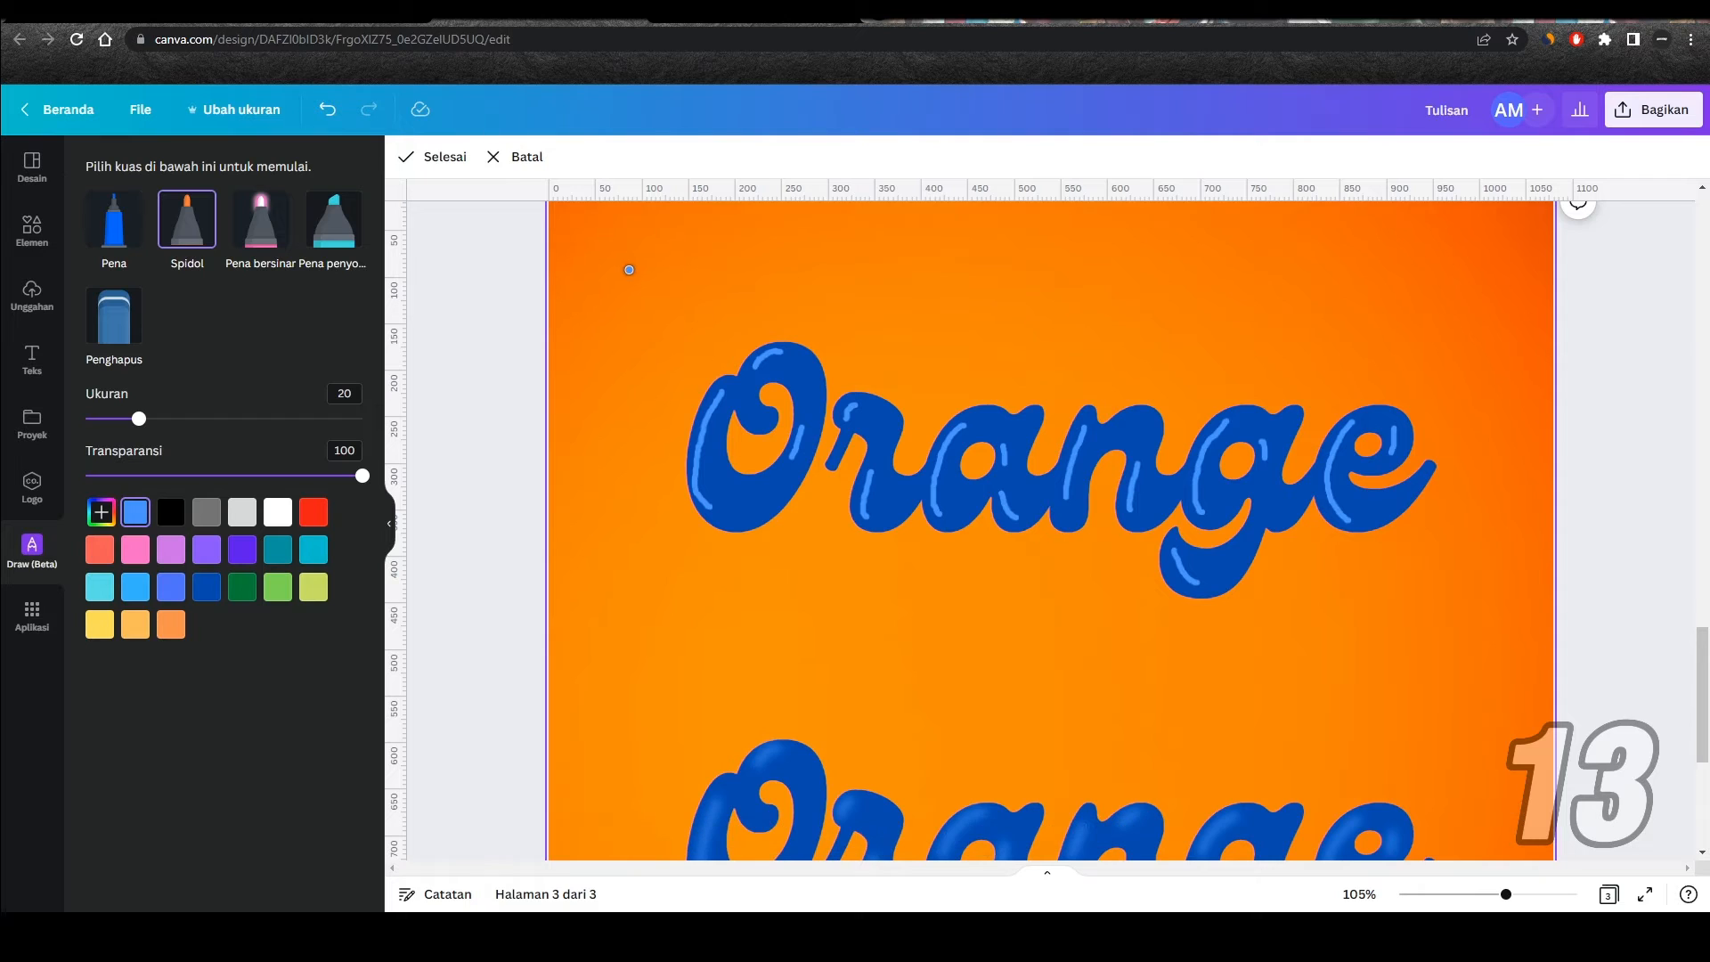
Step: Draw short marks at the four corners around the upper Orange text and bring the finished drawing to the very front
drag(630, 267, 609, 296)
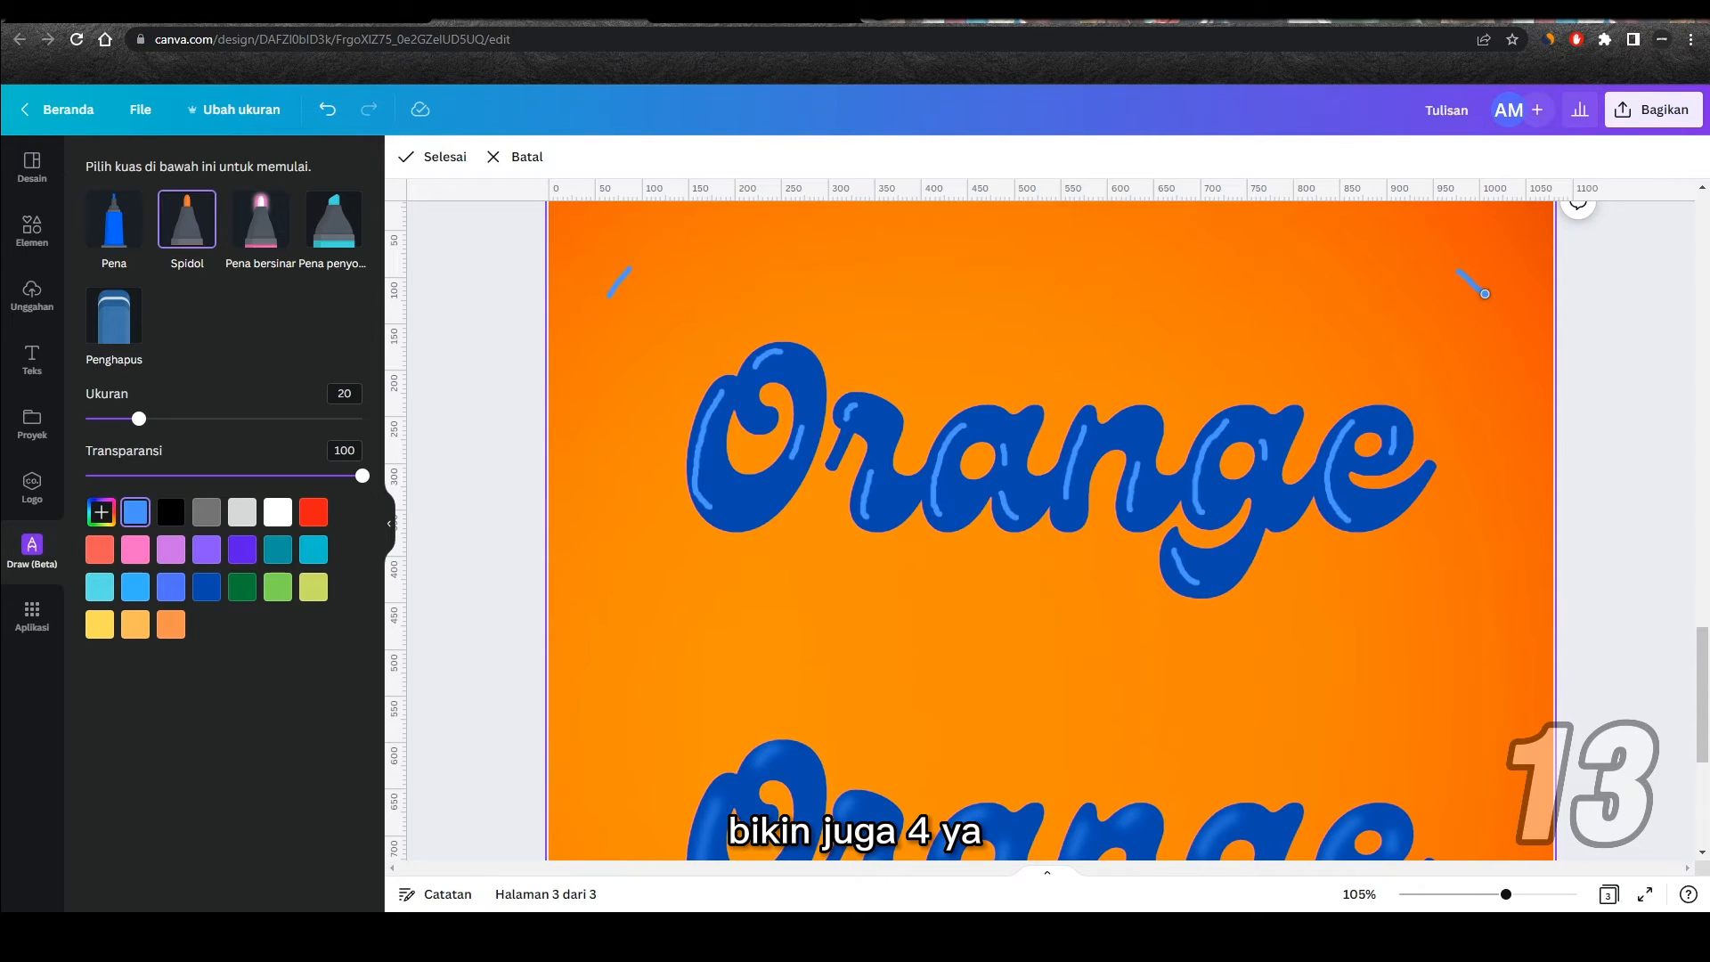
drag(1508, 649, 1491, 670)
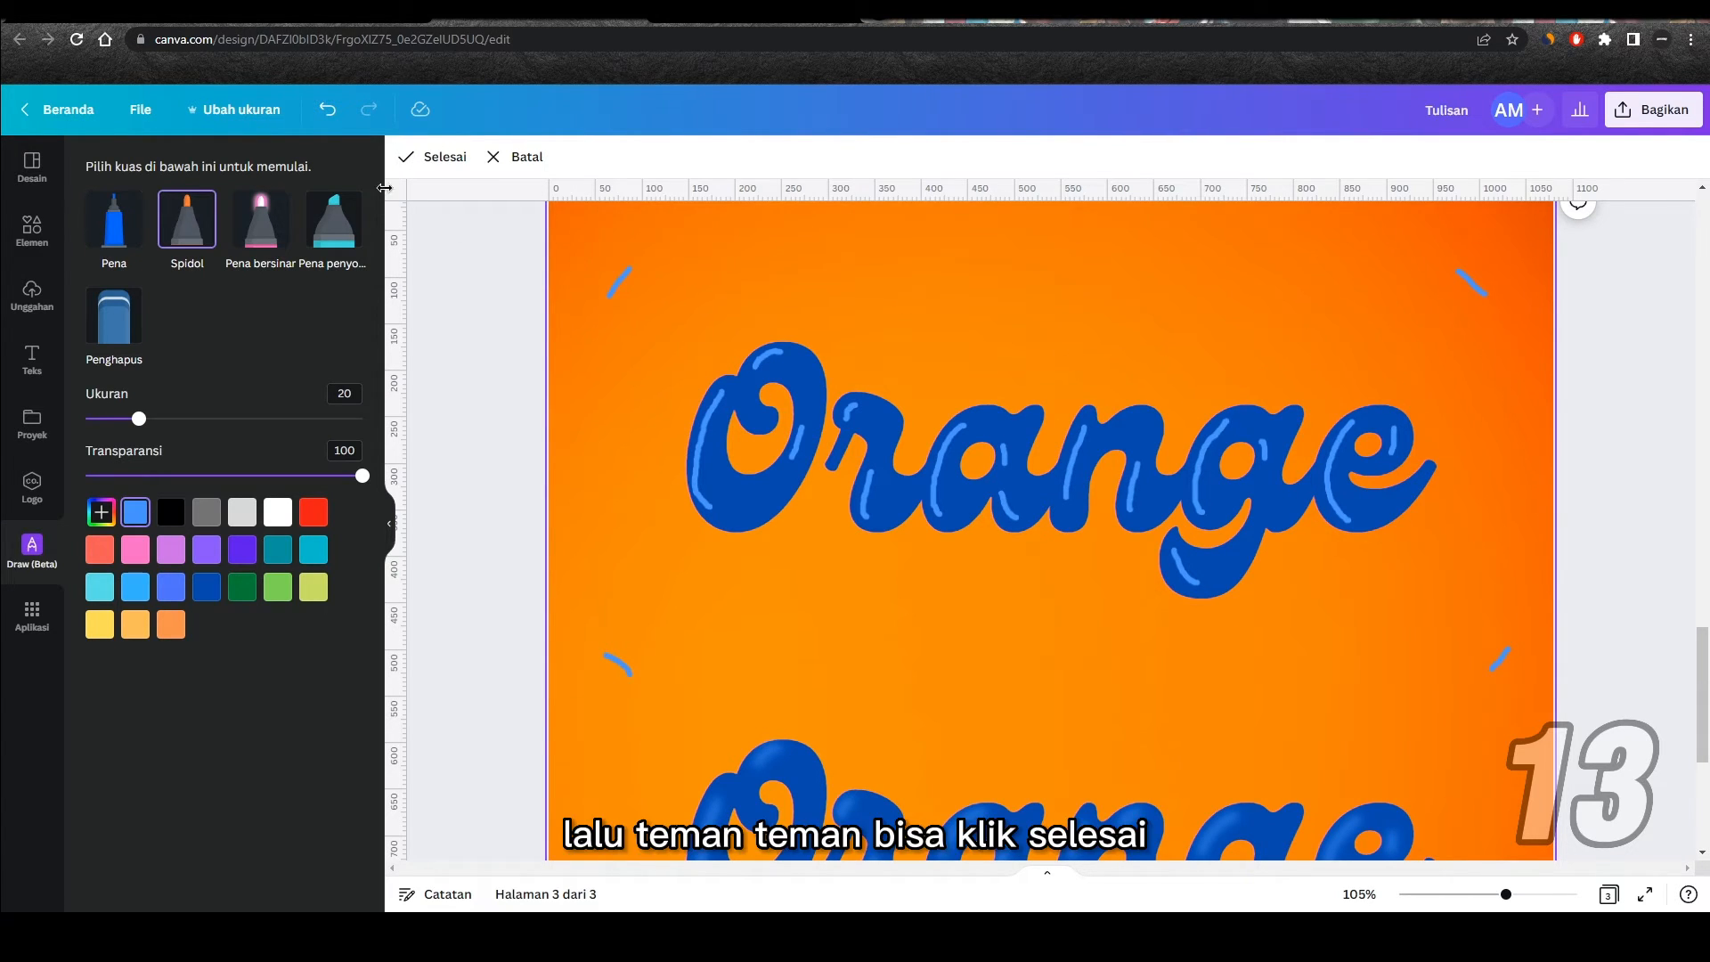
click(436, 158)
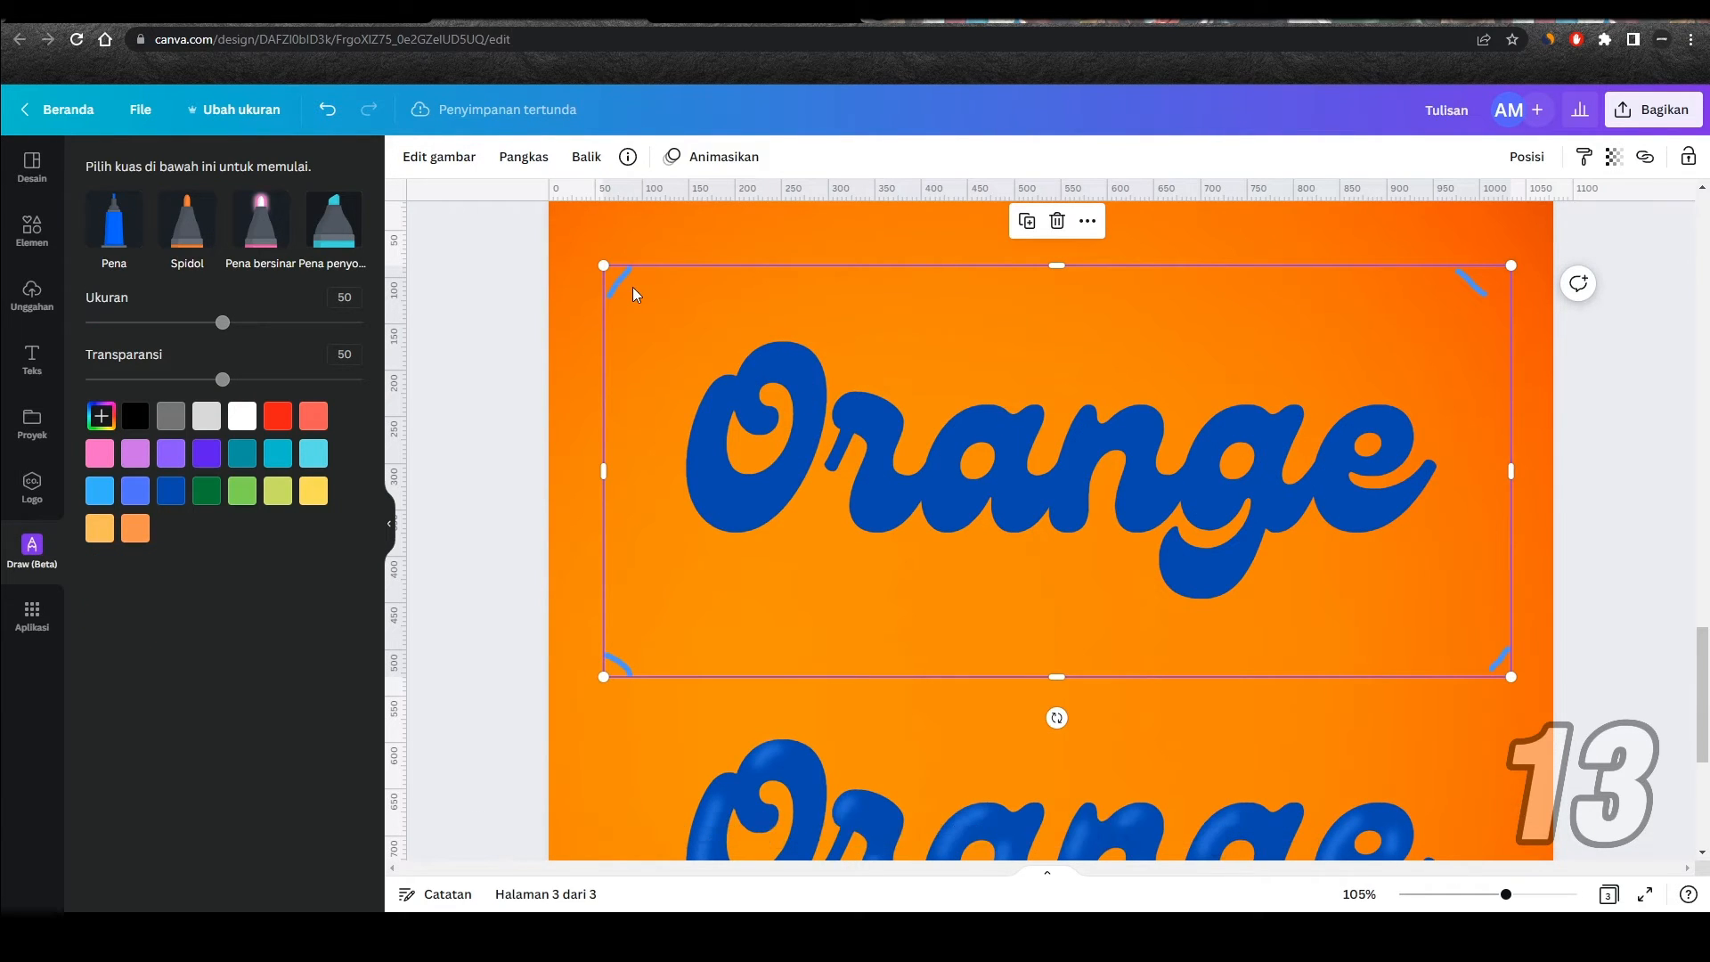
right_click(634, 287)
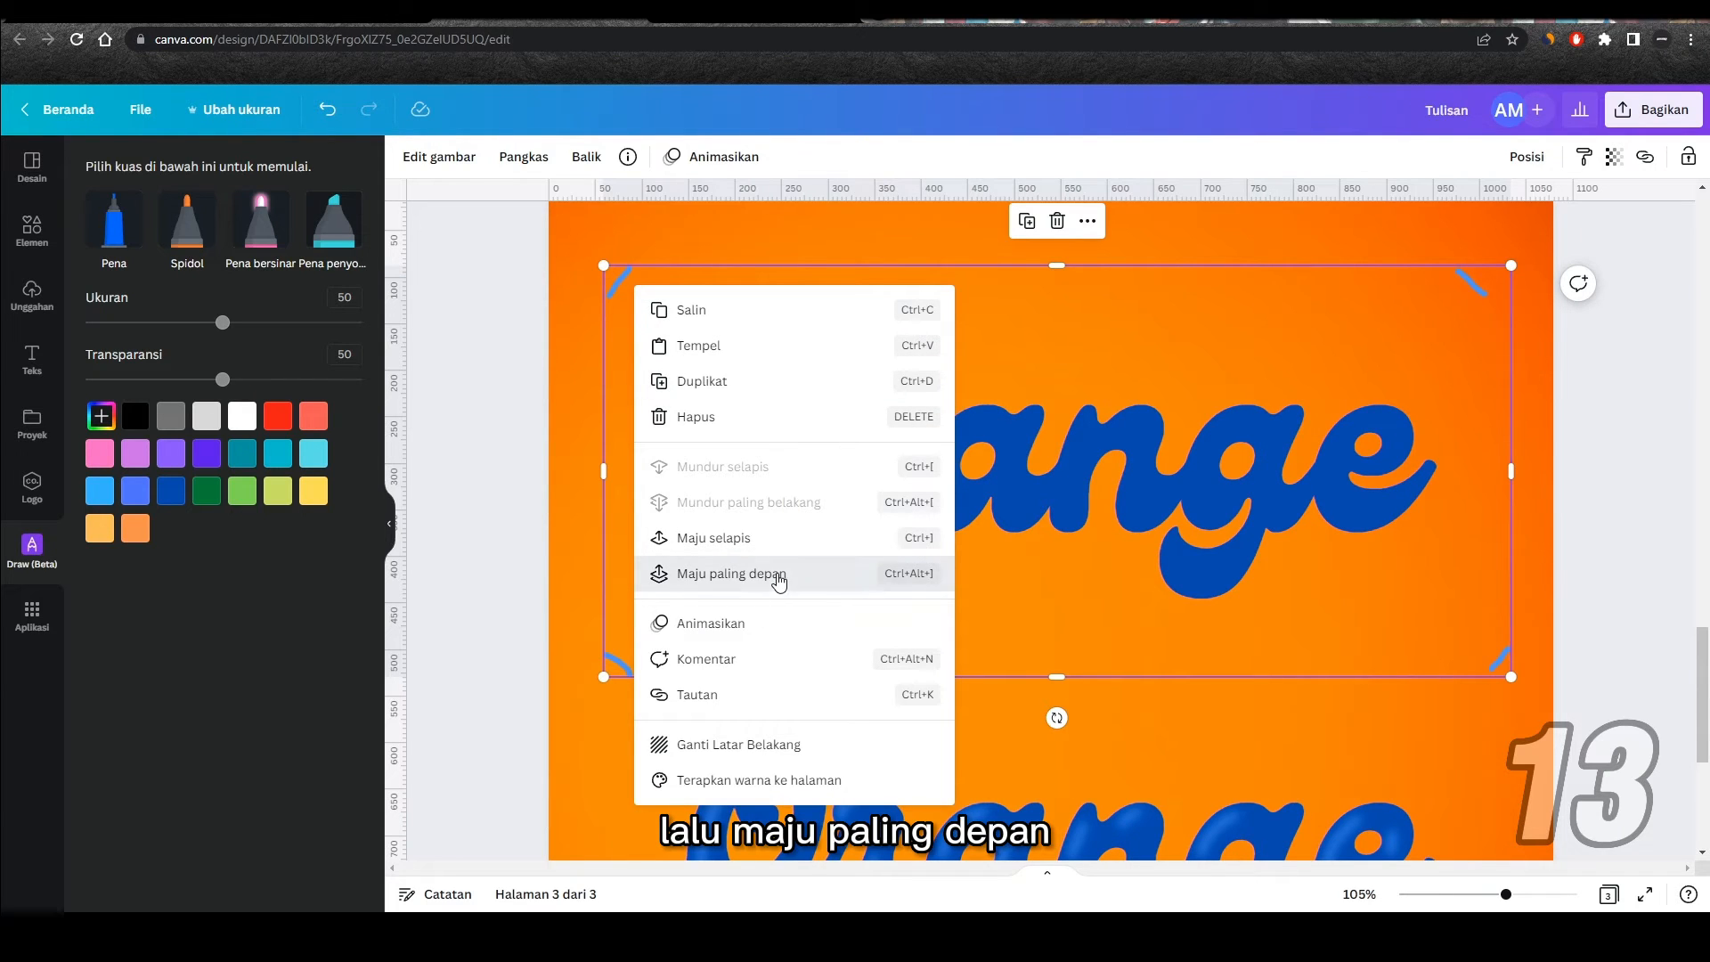
click(778, 577)
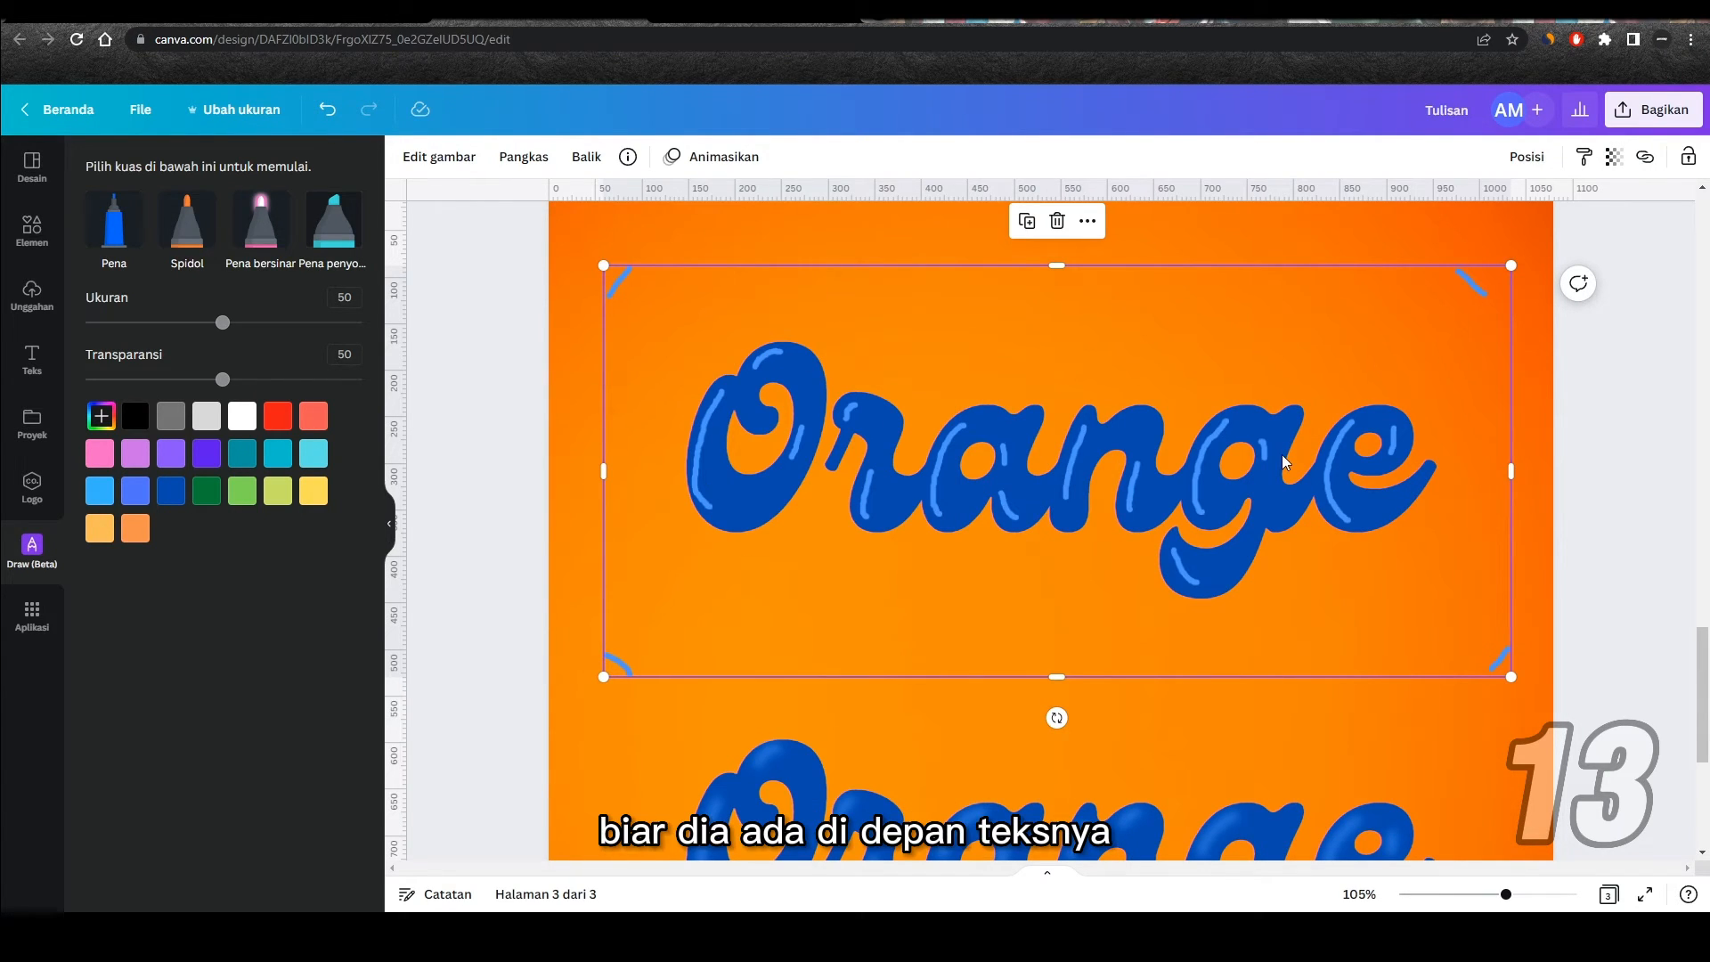
Step: Set the highlight drawing's Buram (blur) adjustment to 12
click(435, 158)
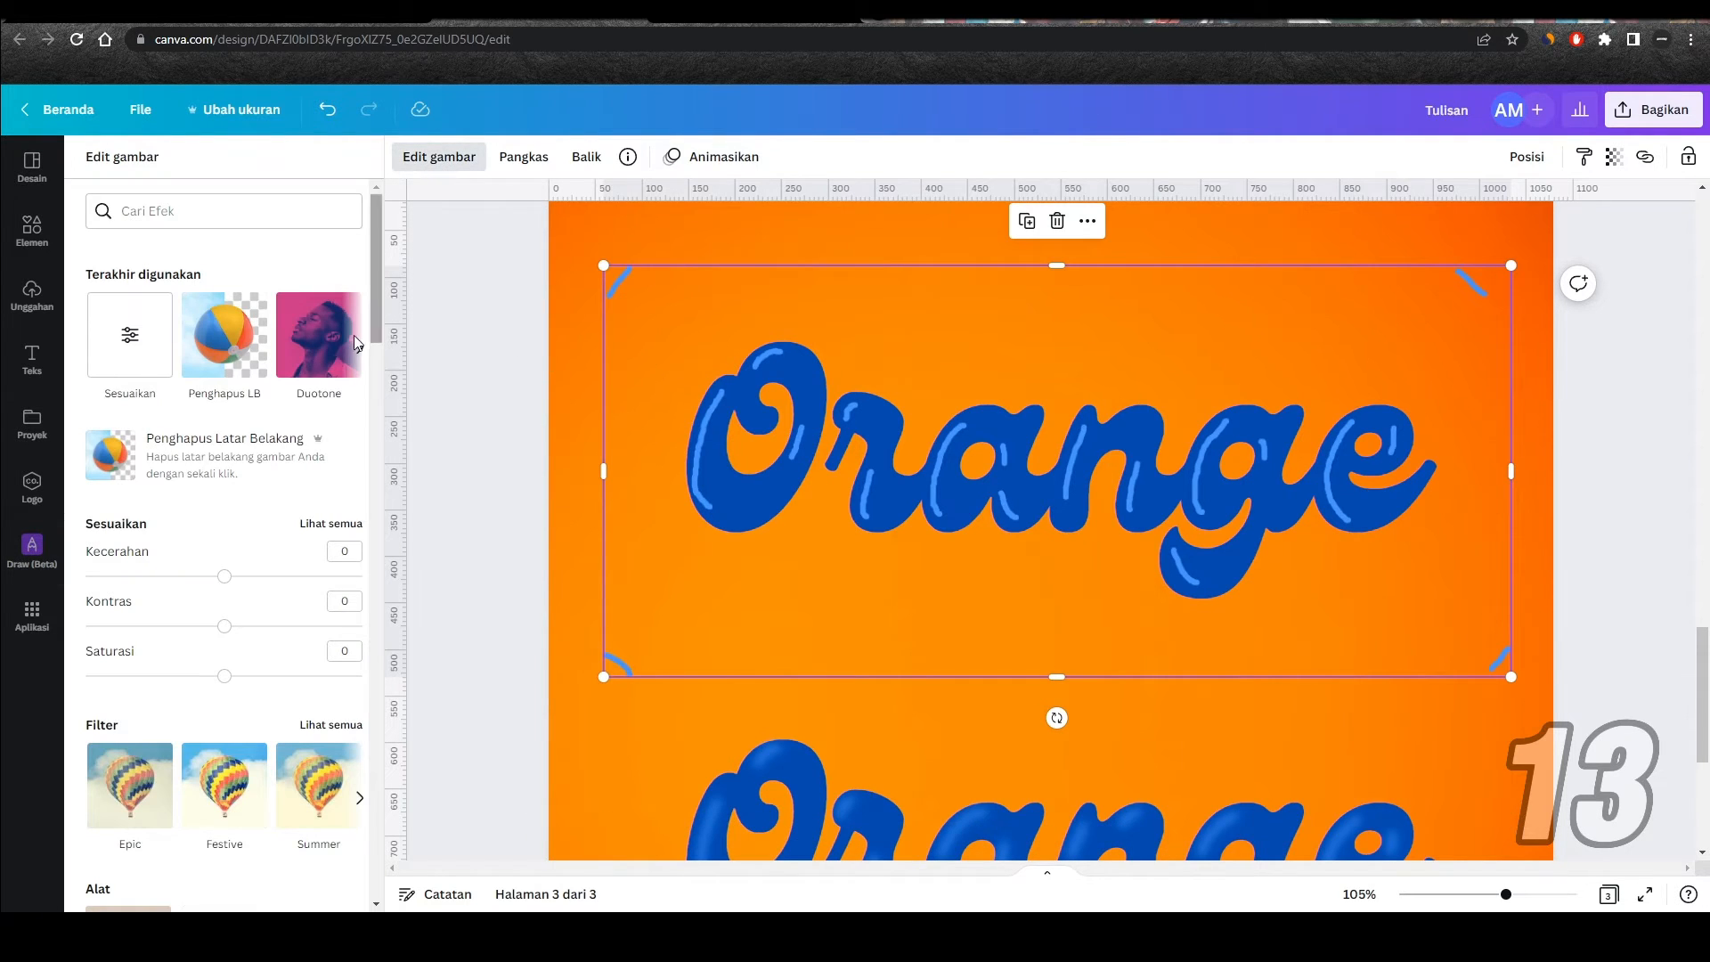
click(337, 525)
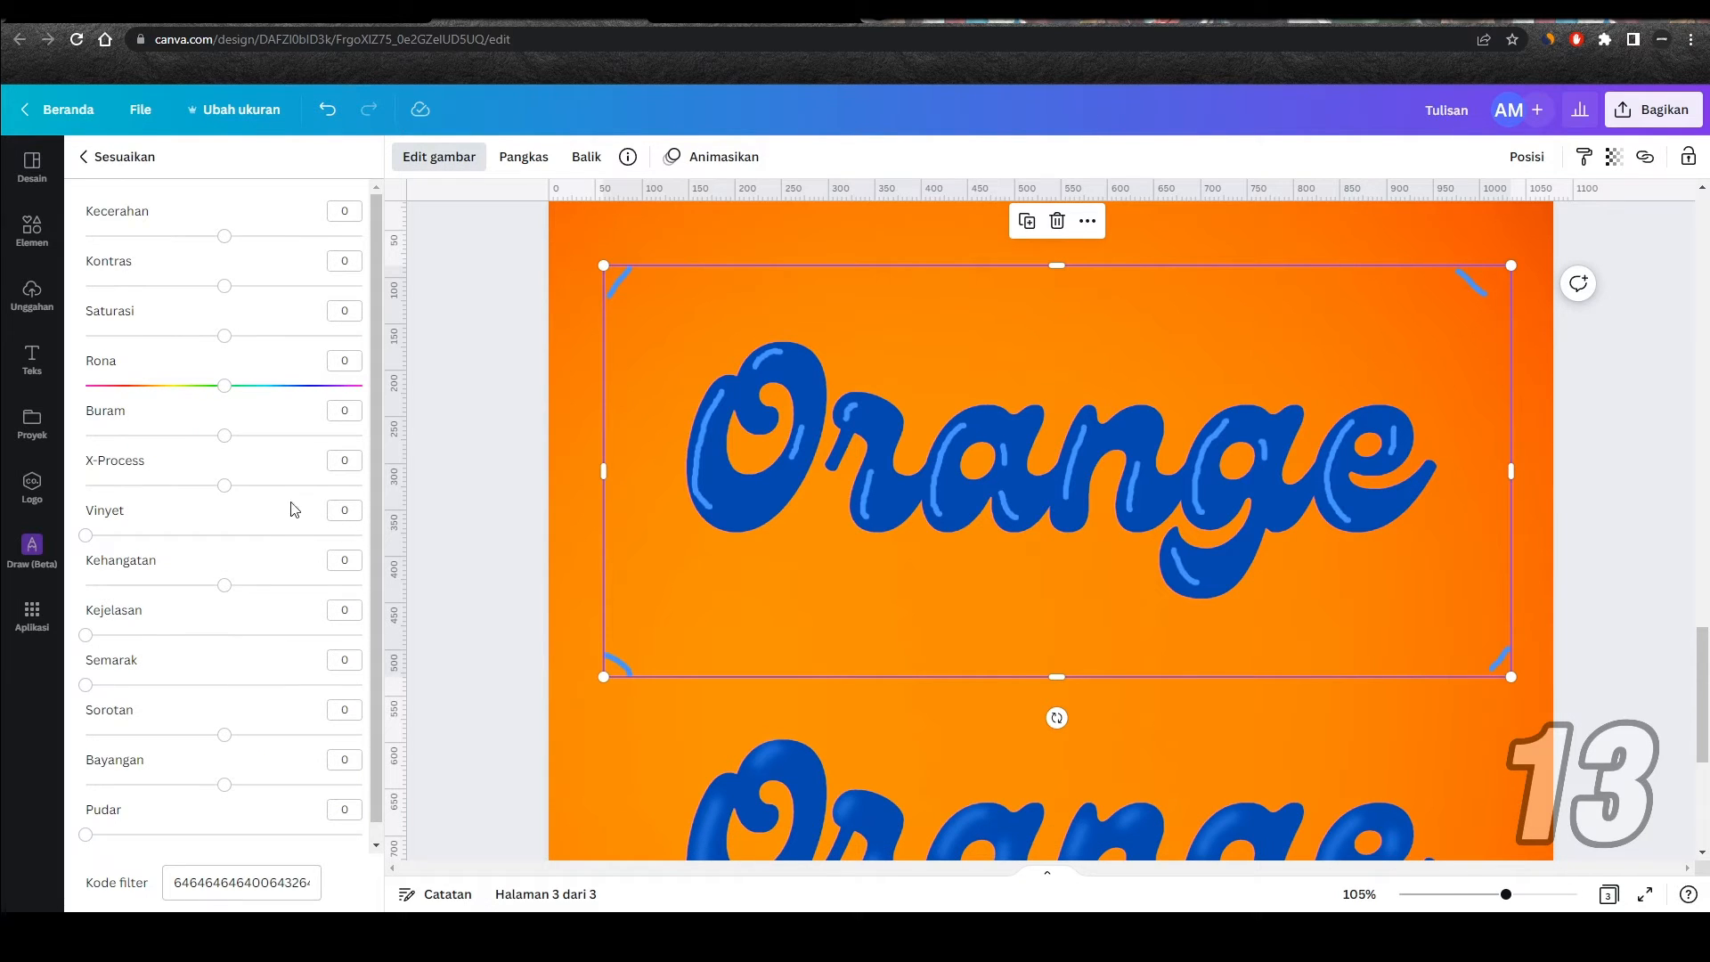
drag(226, 443, 239, 443)
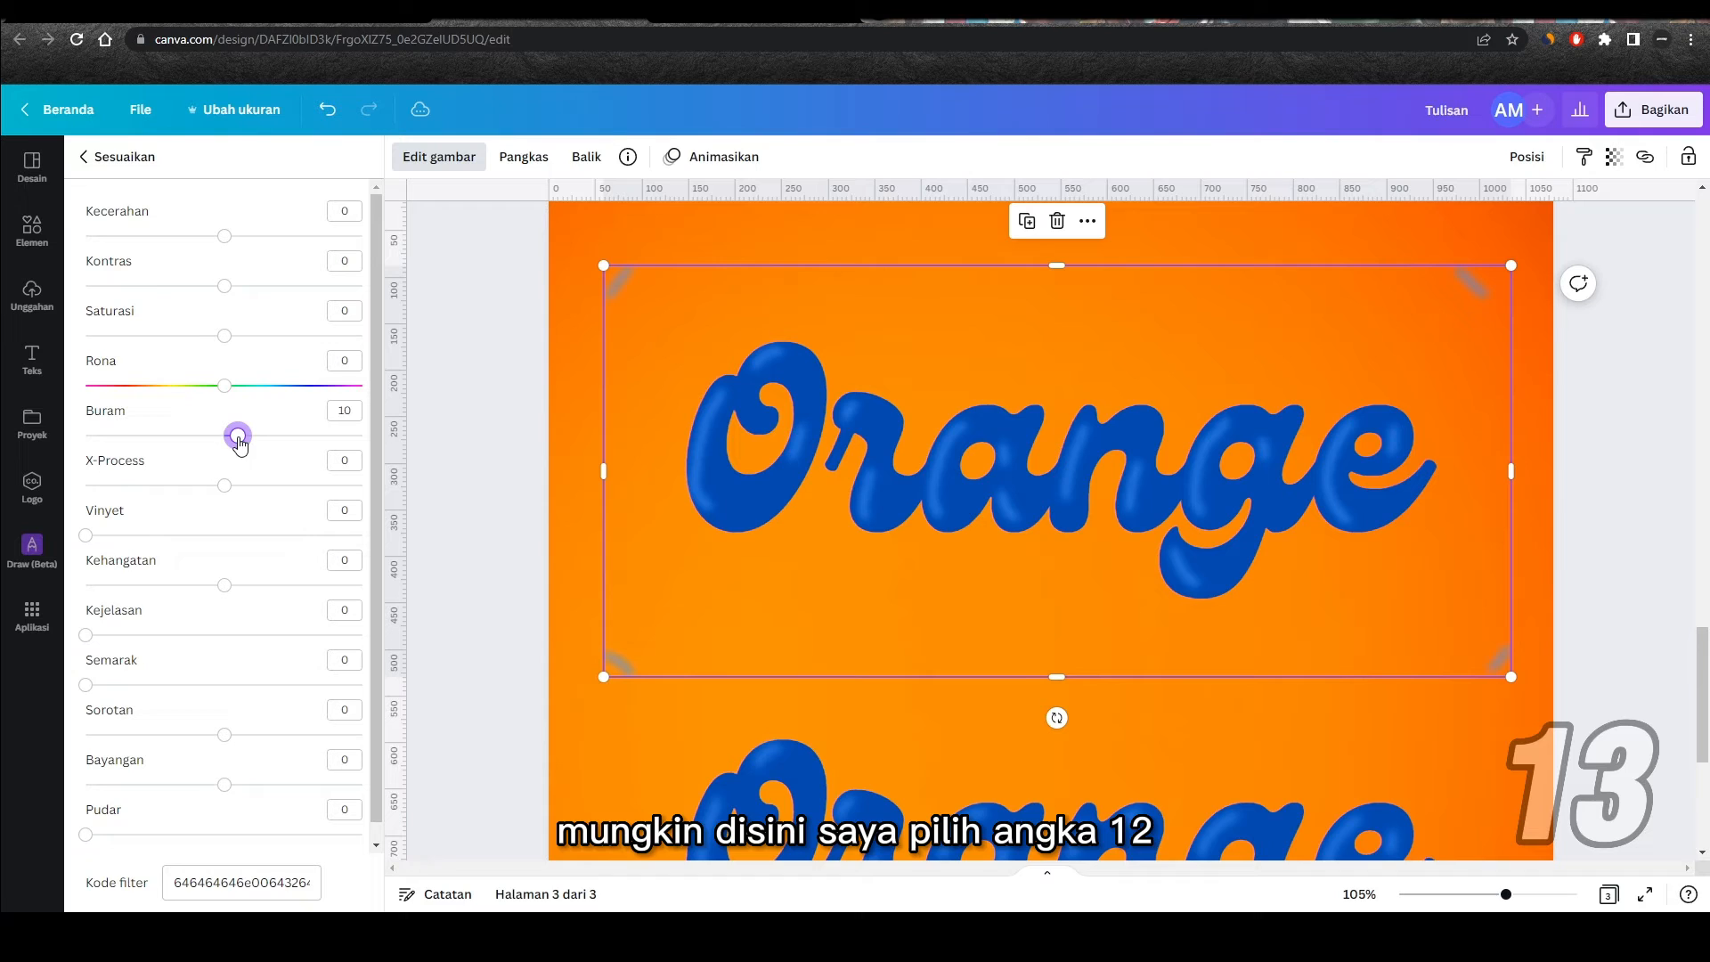
click(351, 412)
text(12)
key(Return)
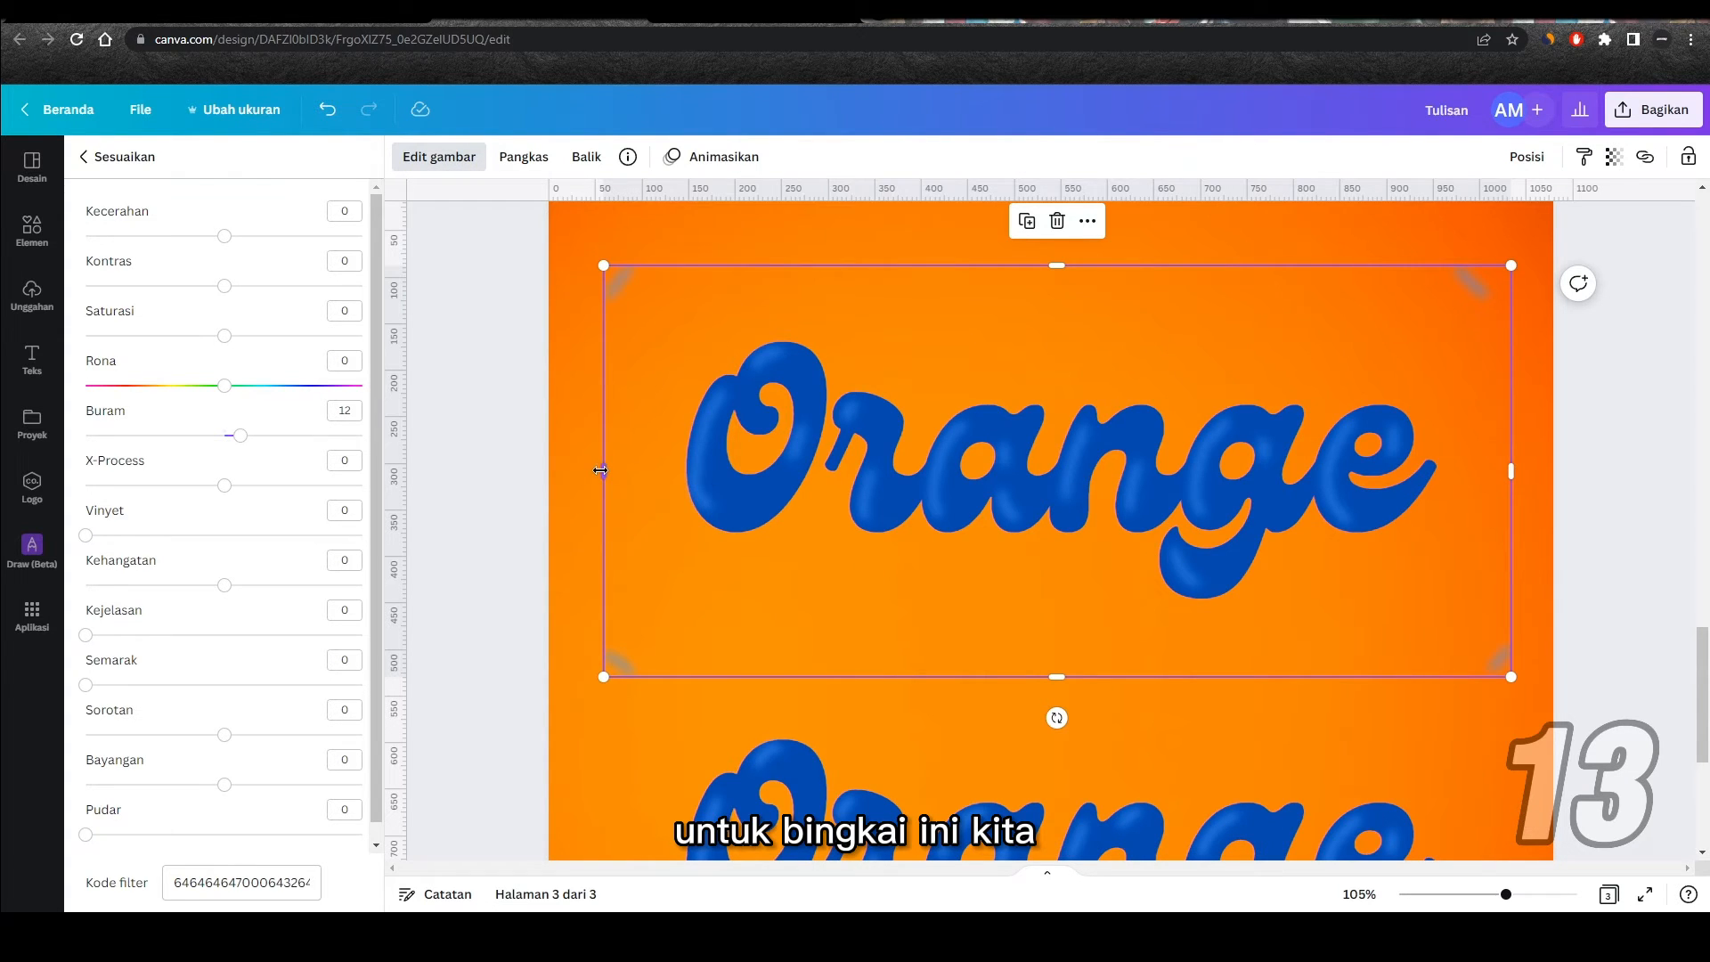
Step: Crop all four sides of the blurred drawing close to the Orange text to cut off the corner marks
drag(600, 470, 663, 470)
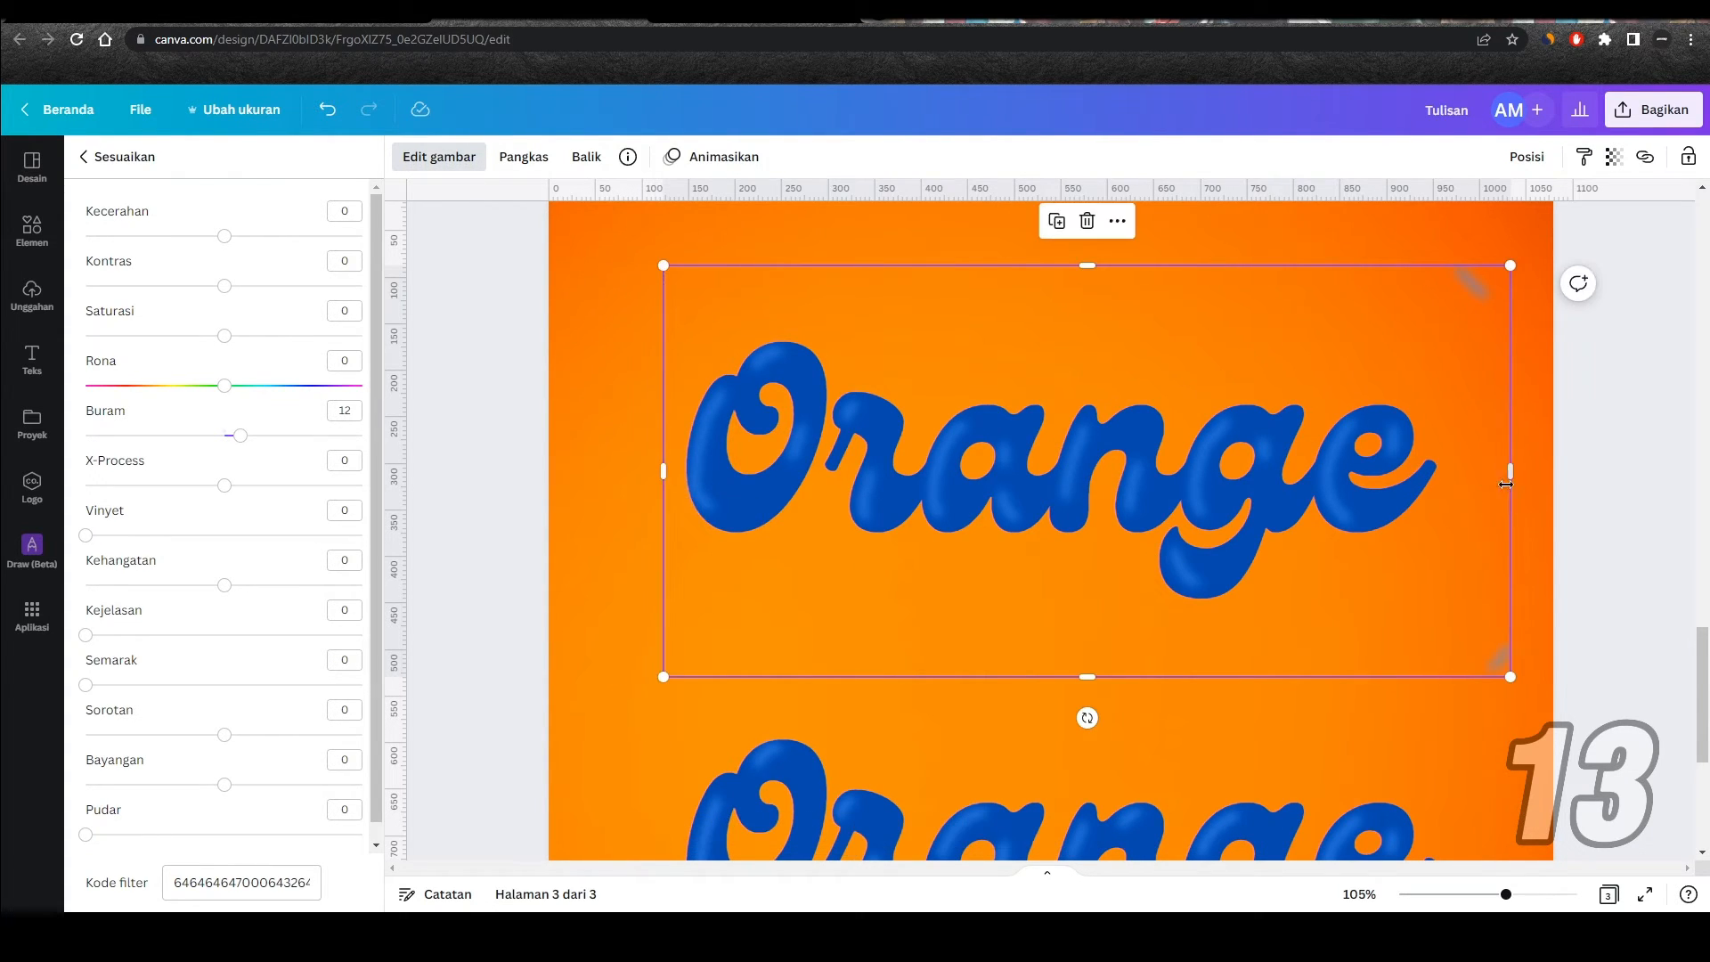
drag(1509, 471, 1447, 470)
drag(1055, 677, 1056, 616)
drag(1055, 266, 1054, 321)
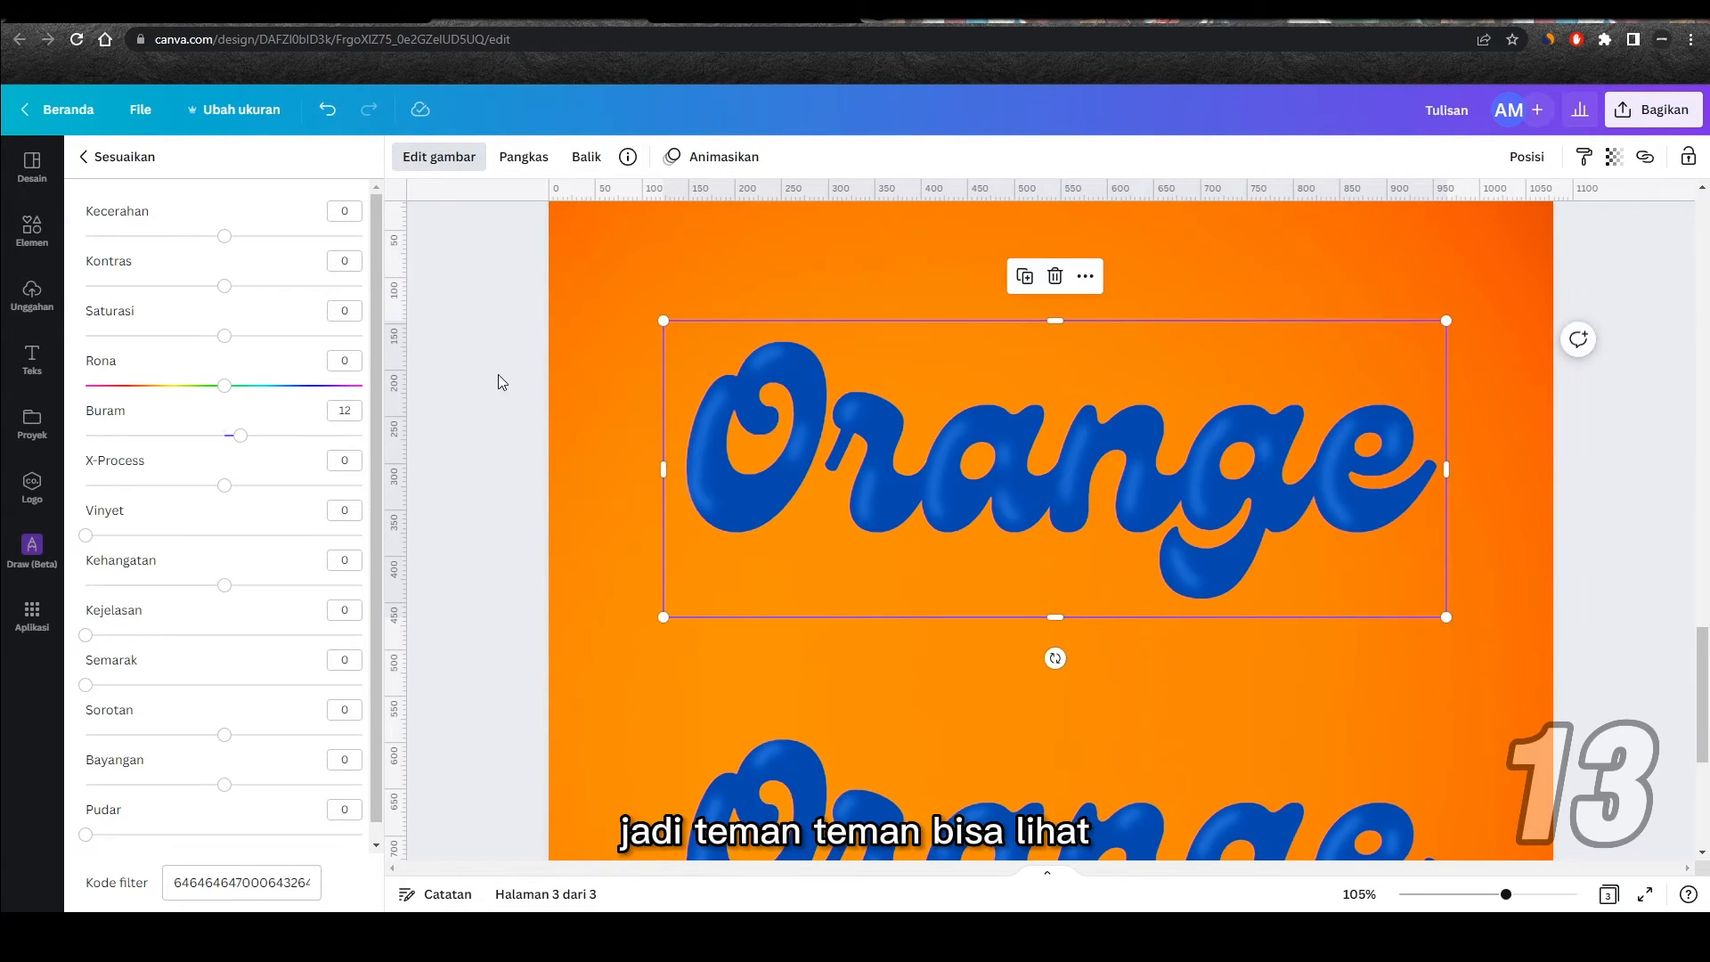
click(497, 378)
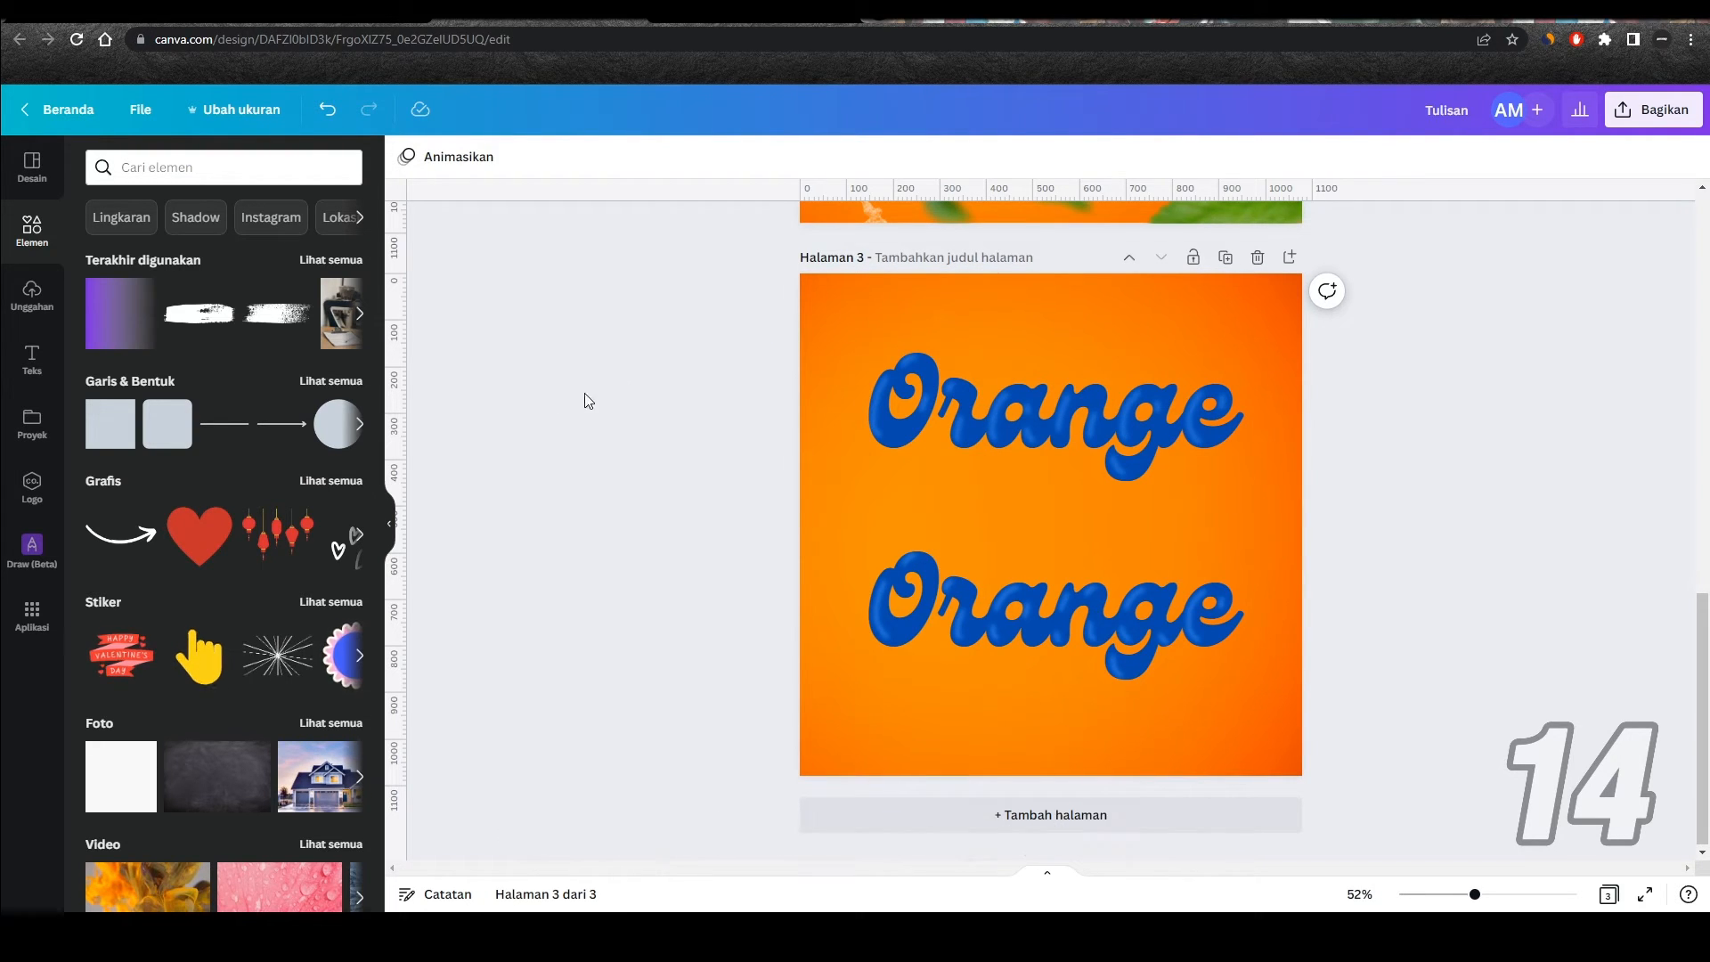
Step: Search the elements for "jeruk" and limit the results to Grafis
click(168, 167)
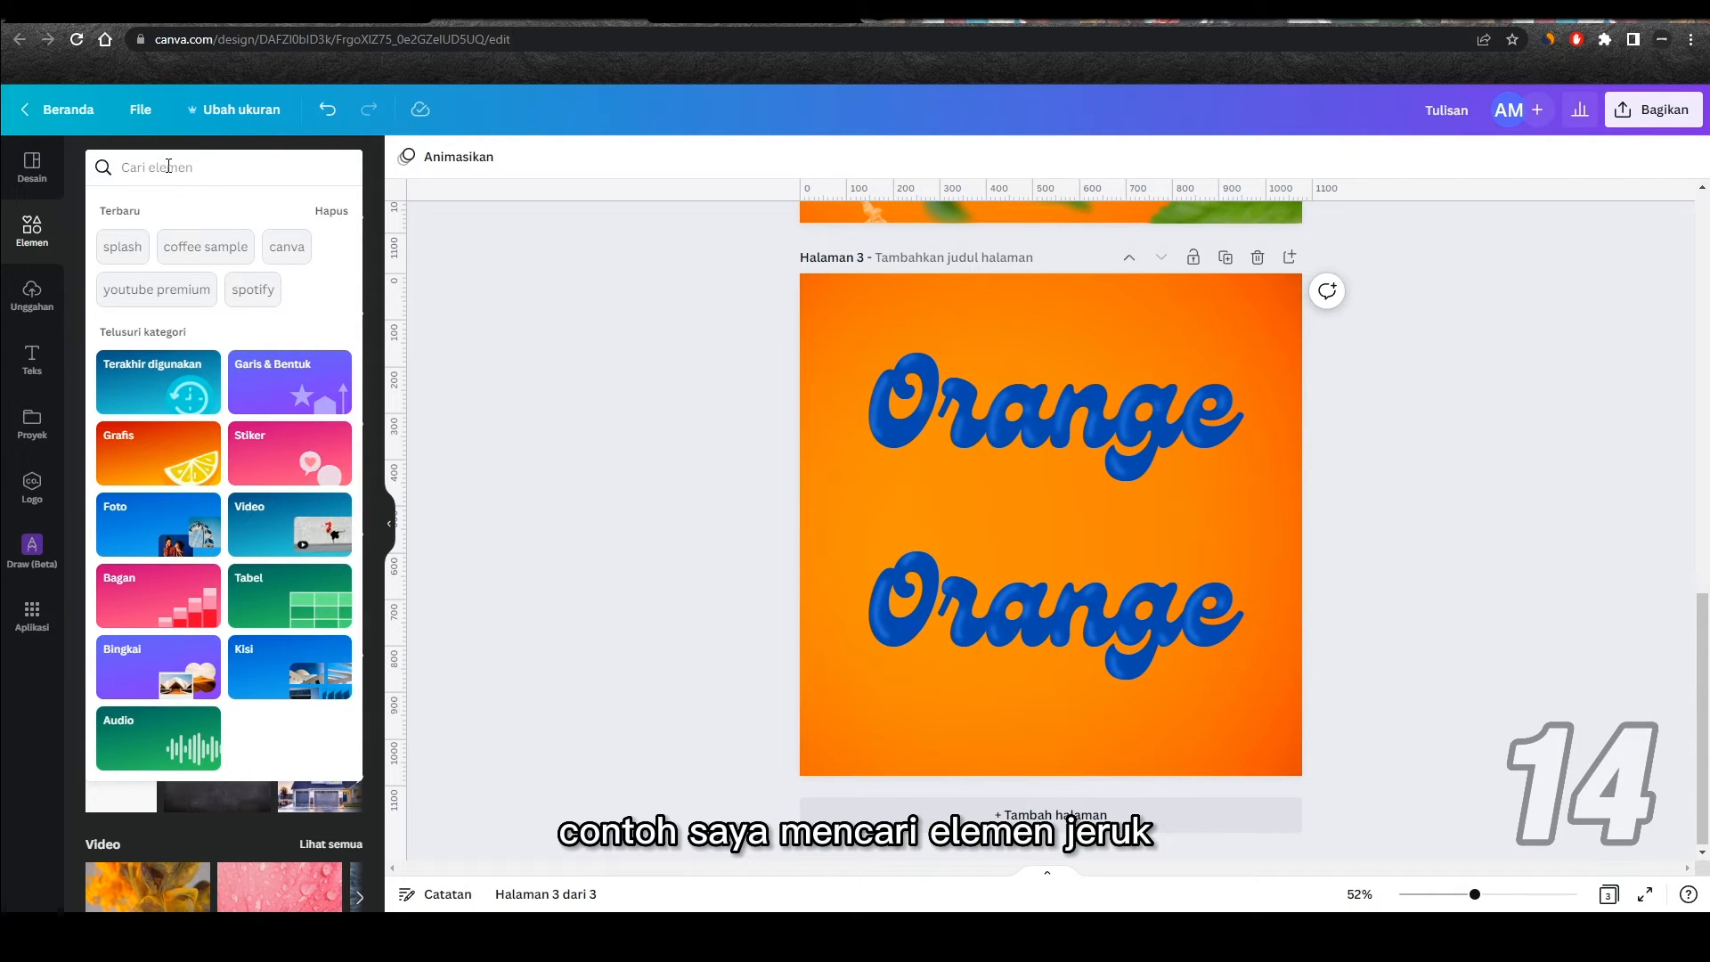
text(jeruk)
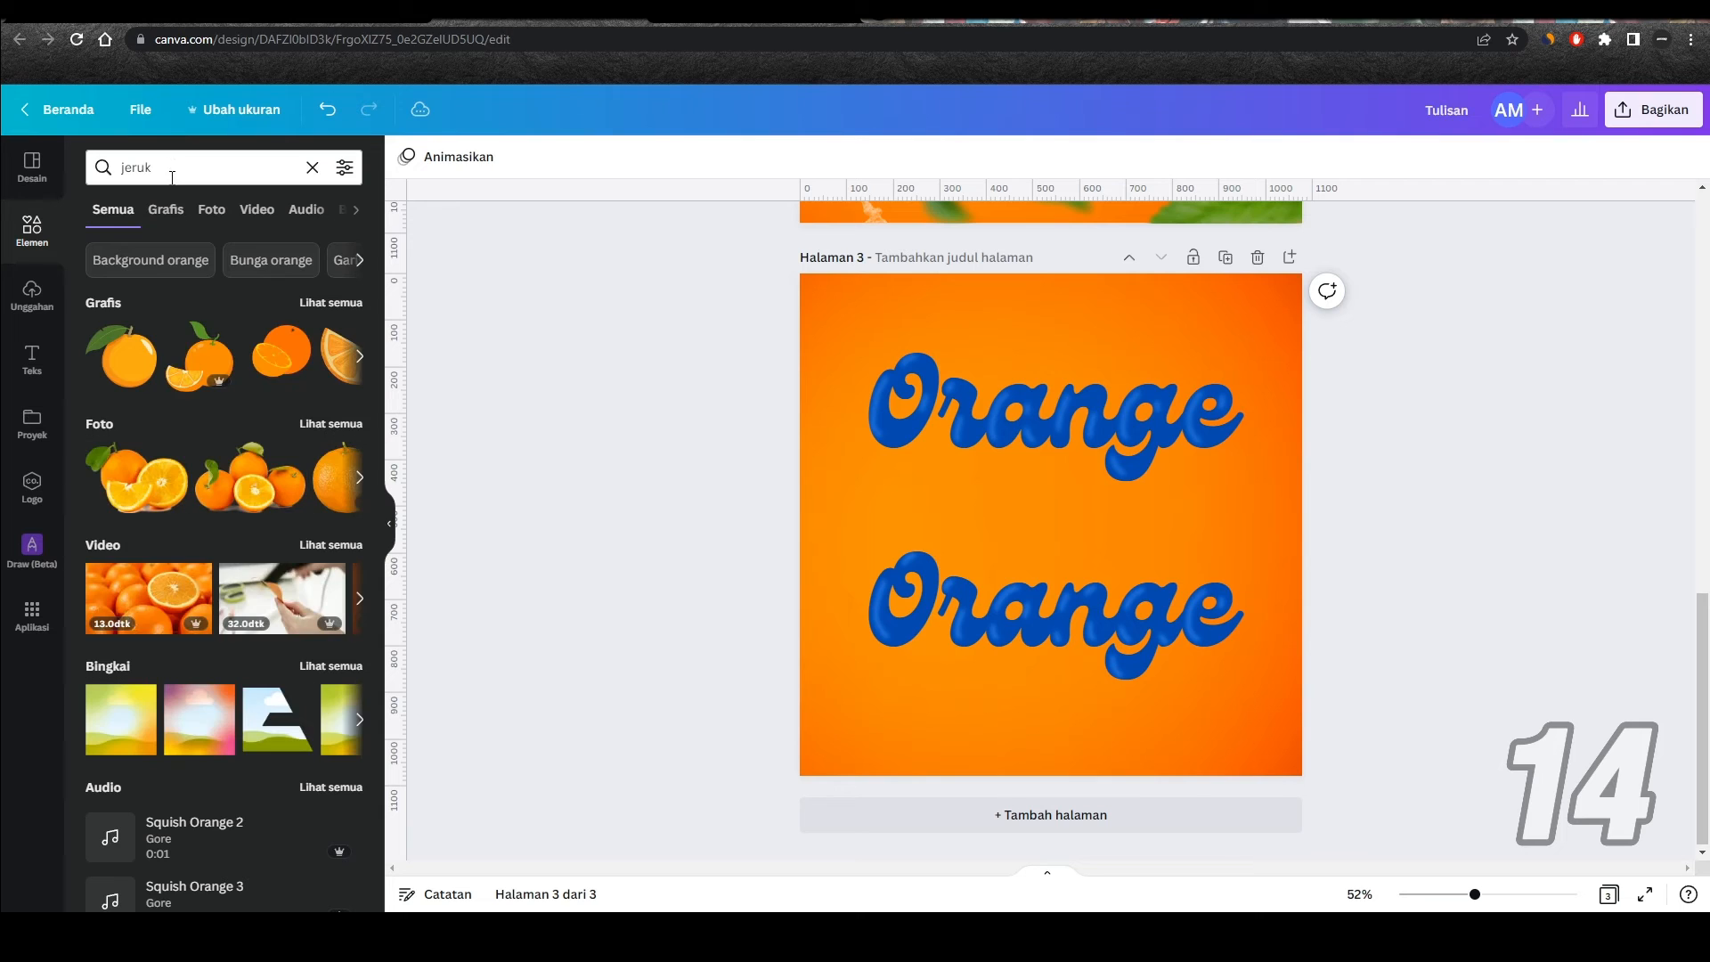
click(168, 212)
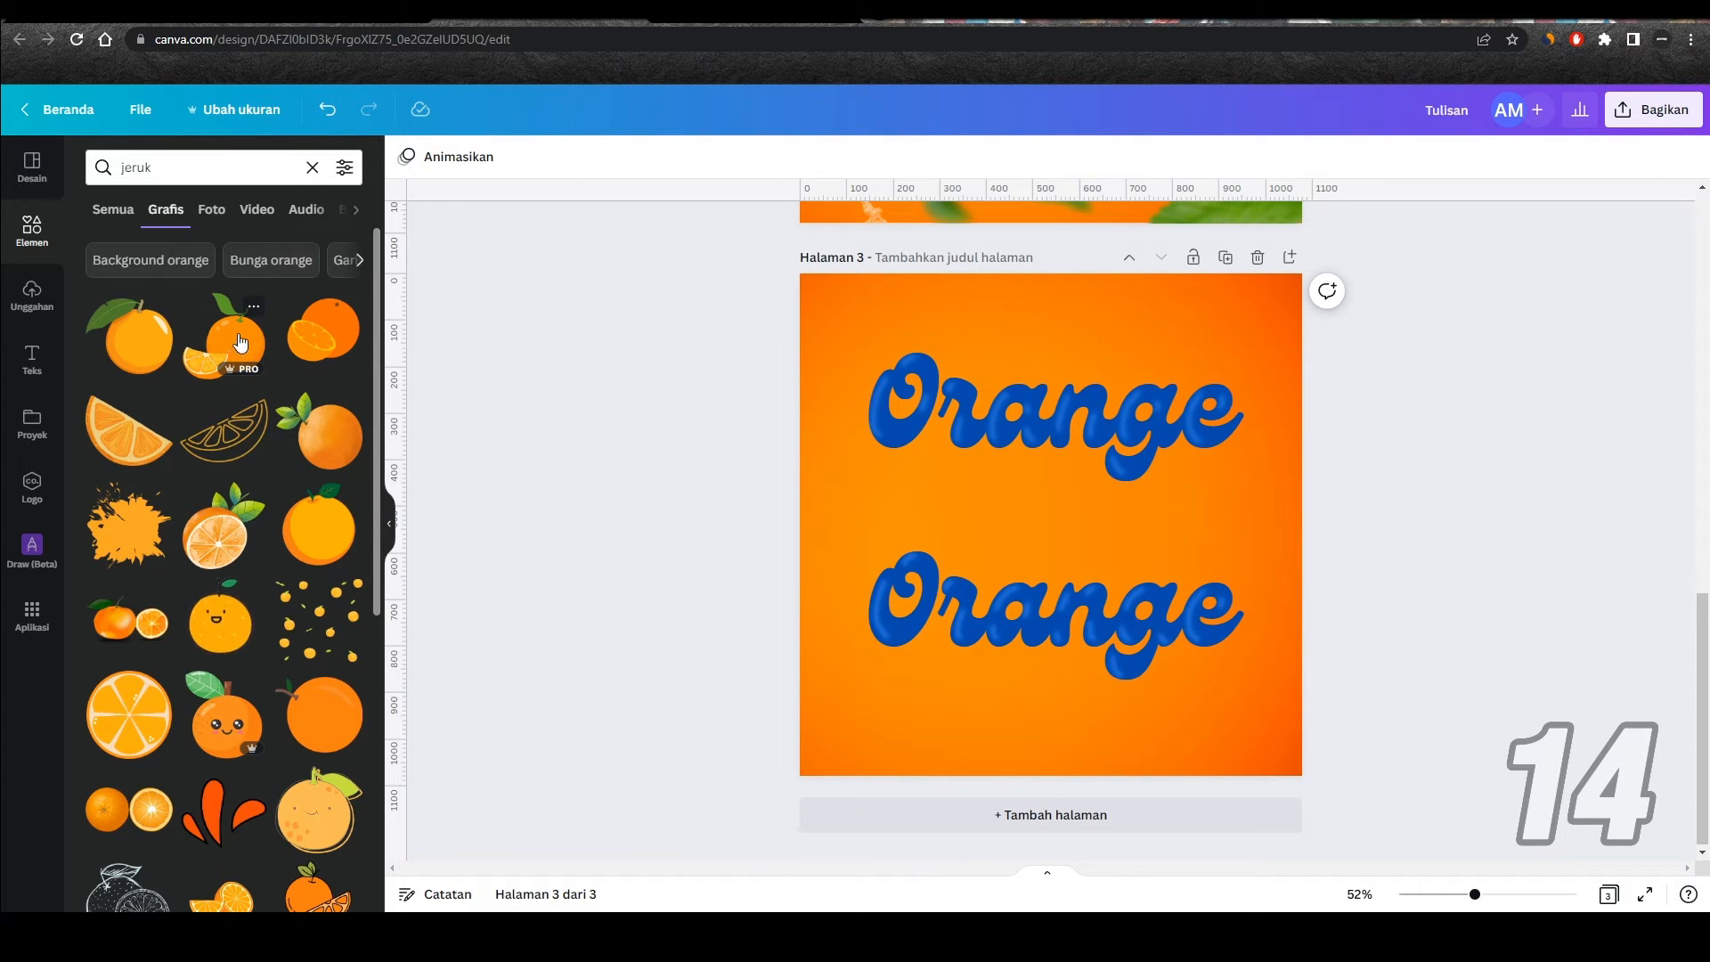
Step: Filter the jeruk graphics by price to show only Gratis elements
click(345, 169)
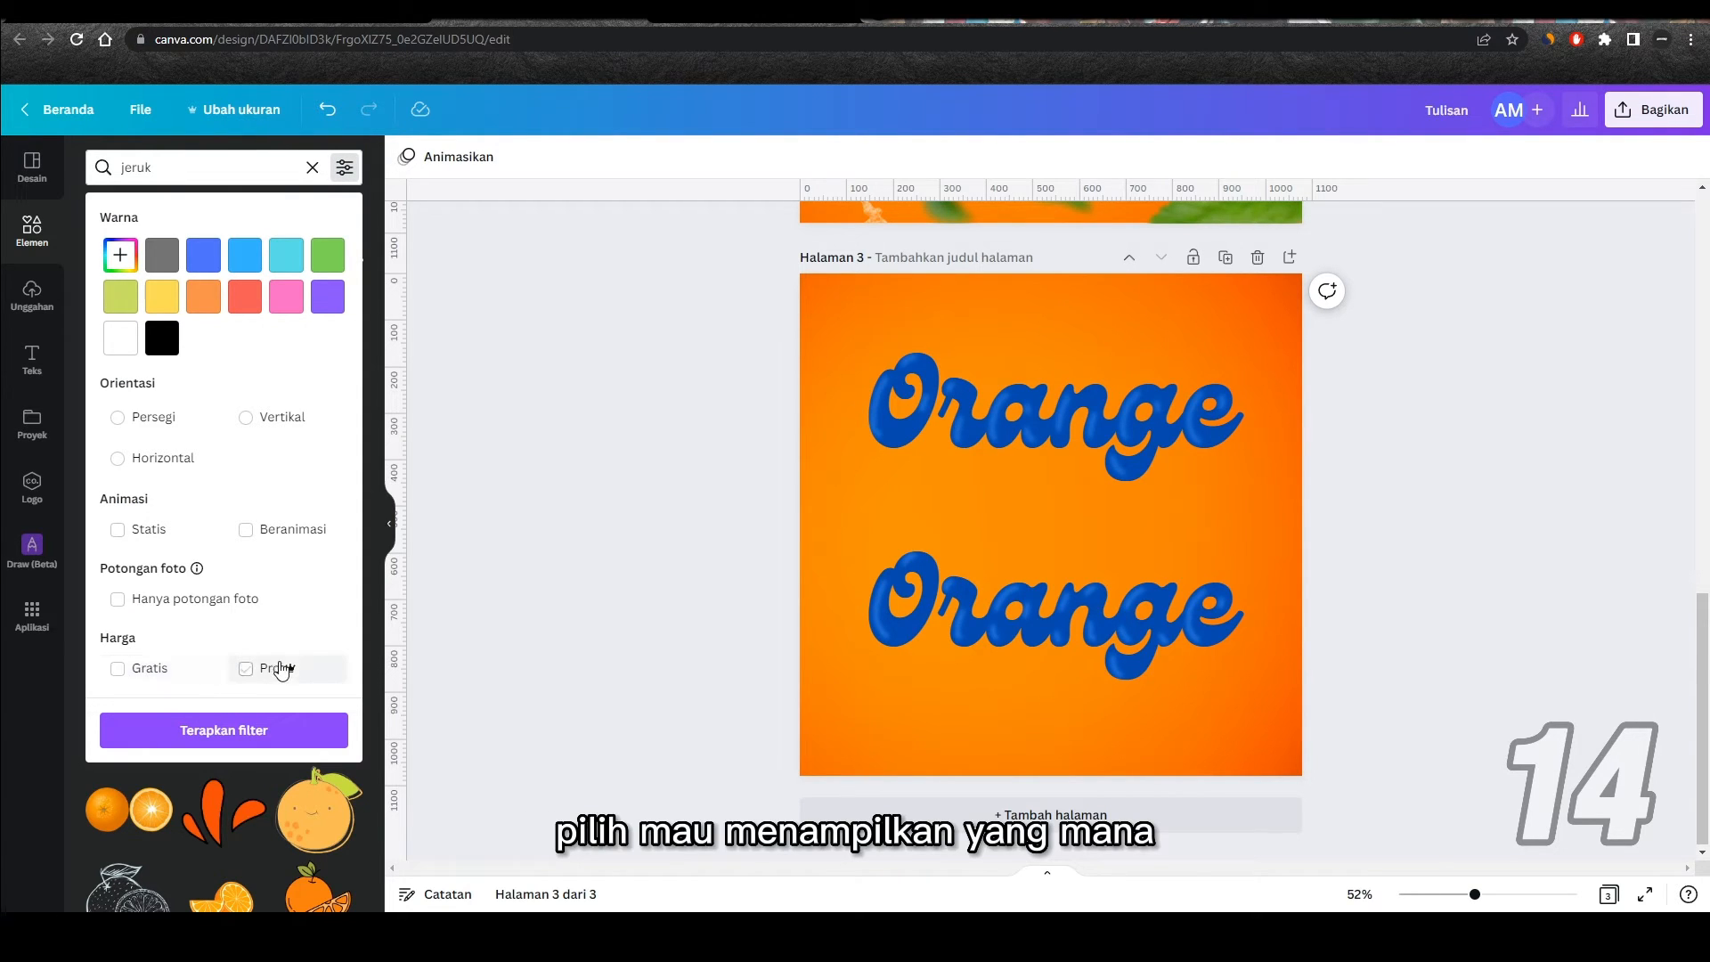
click(122, 679)
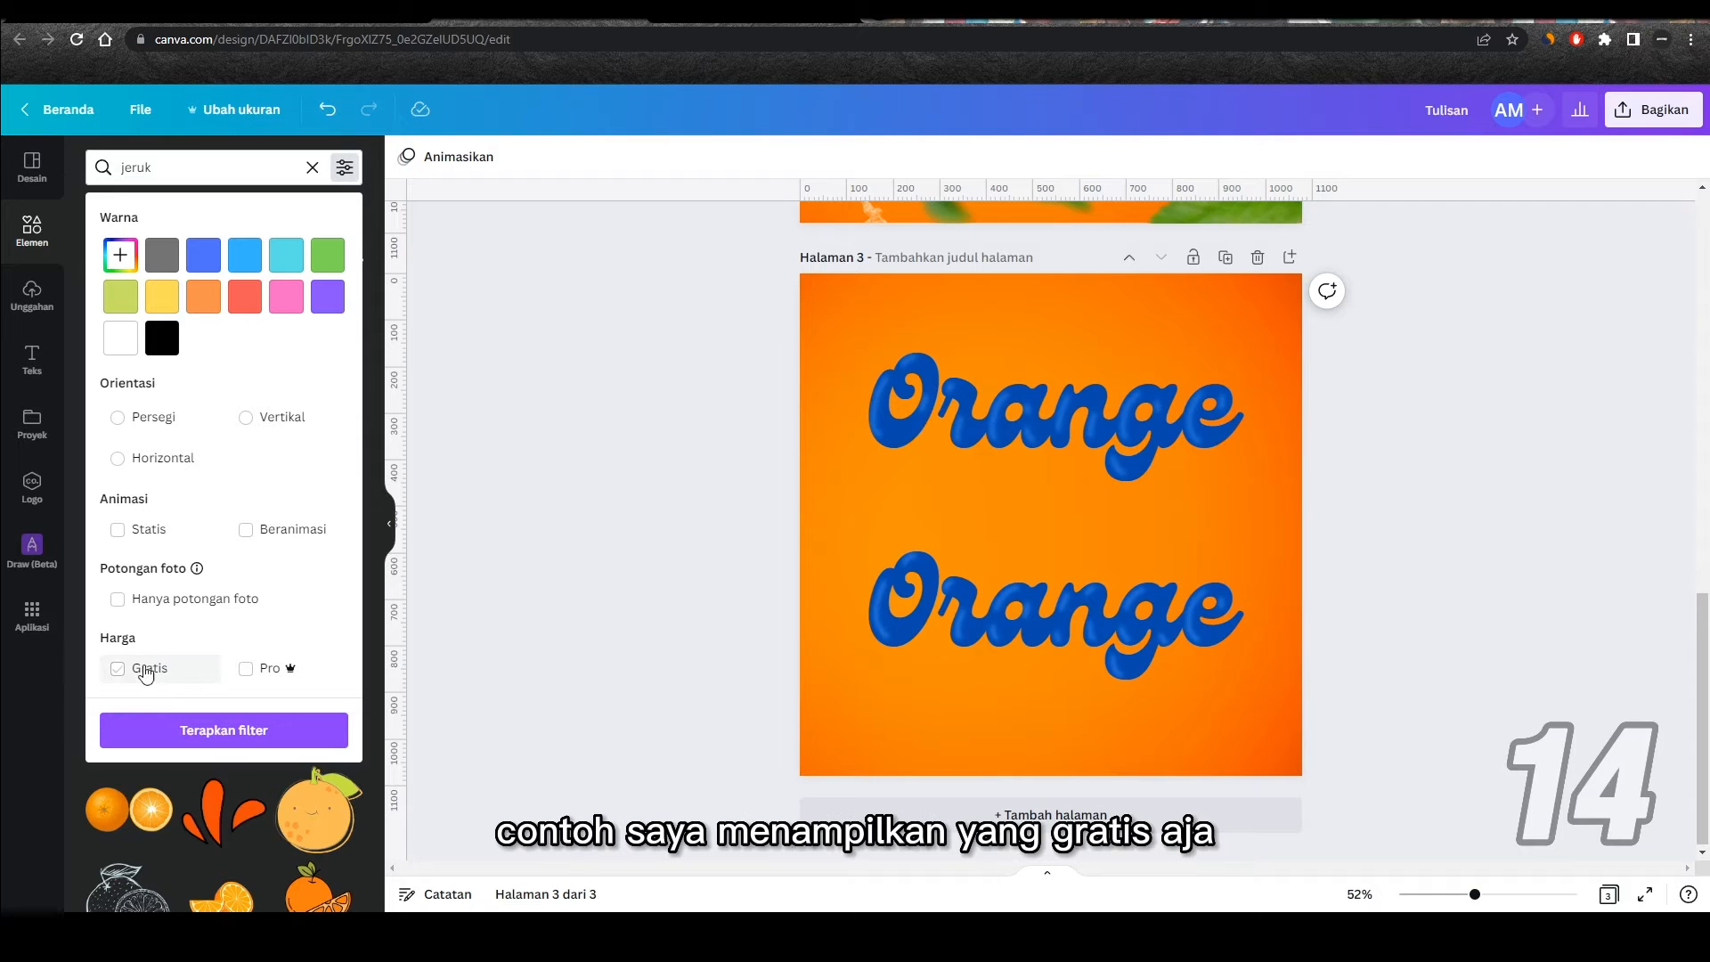
click(122, 679)
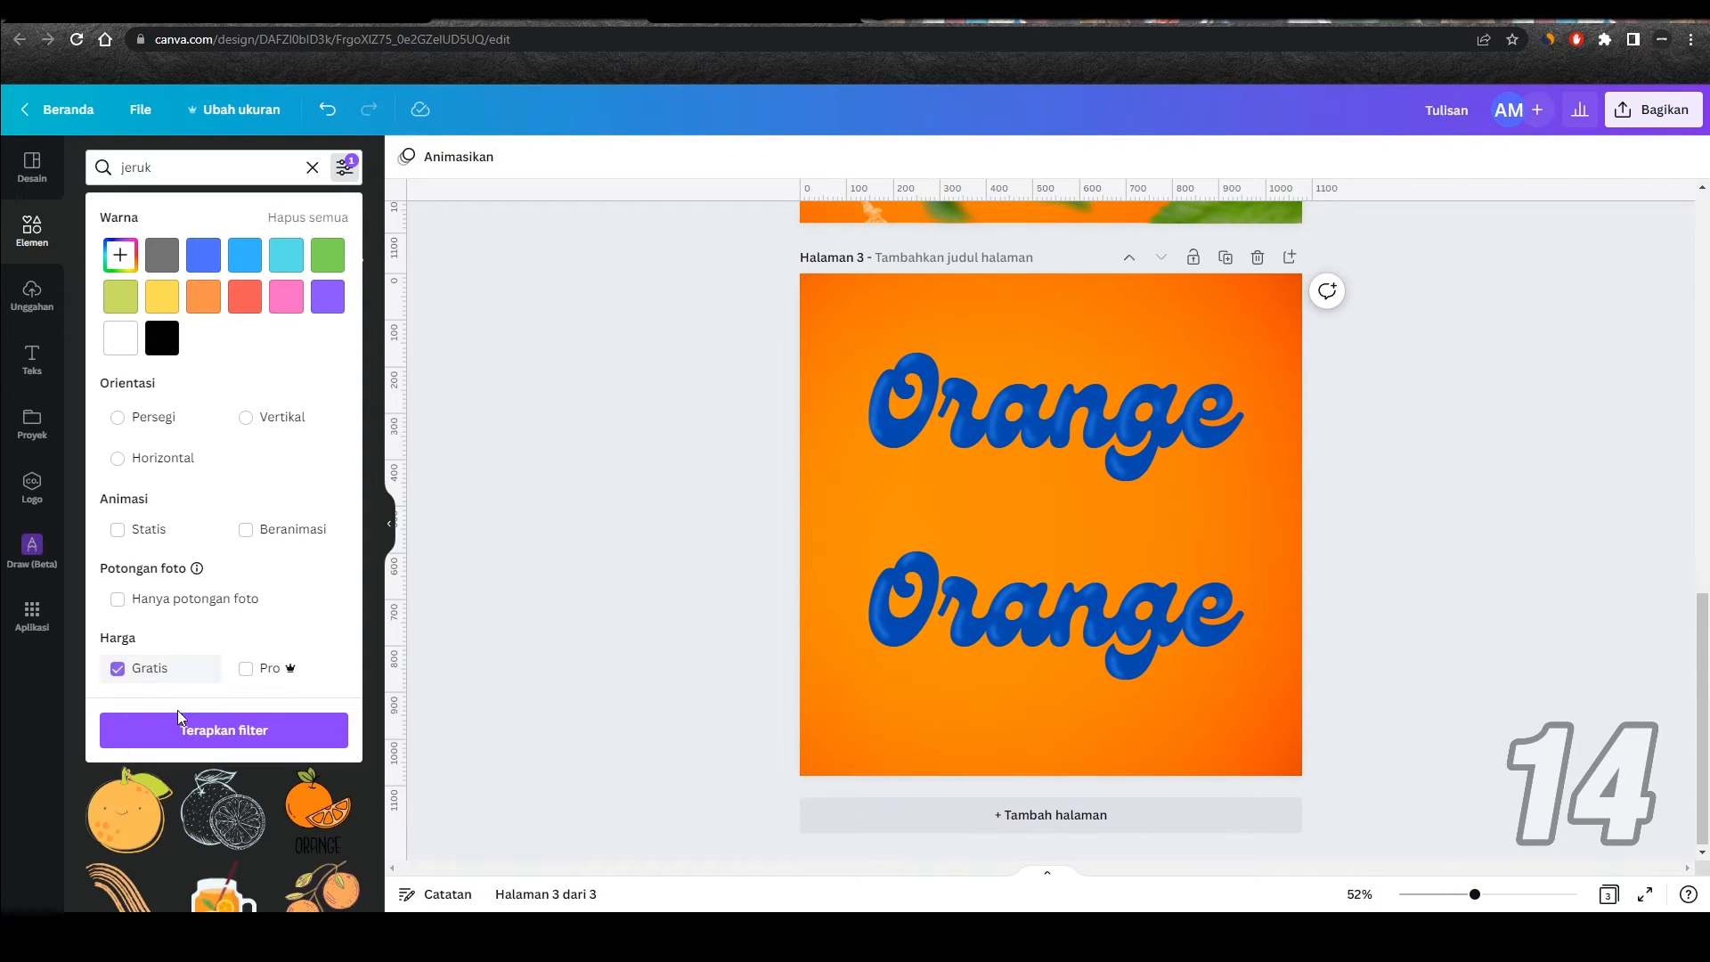
Step: Apply the Gratis filter to the jeruk graphics and browse the free elements it returns
click(217, 745)
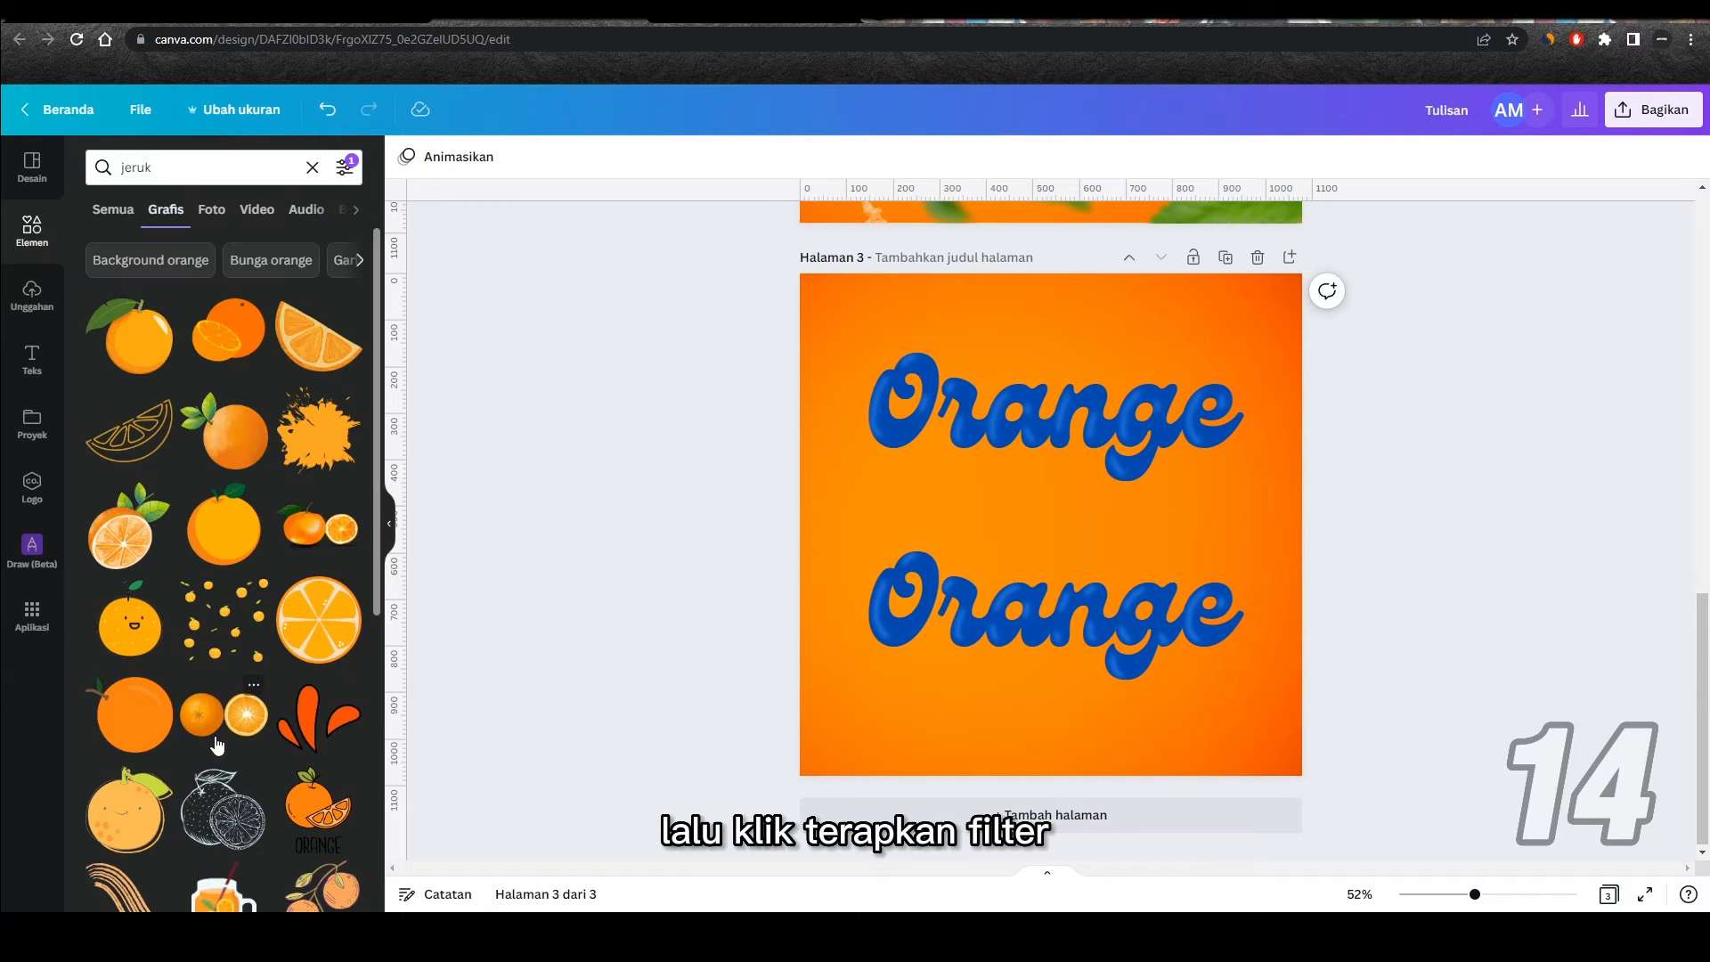
scroll(167, 500, down, 3)
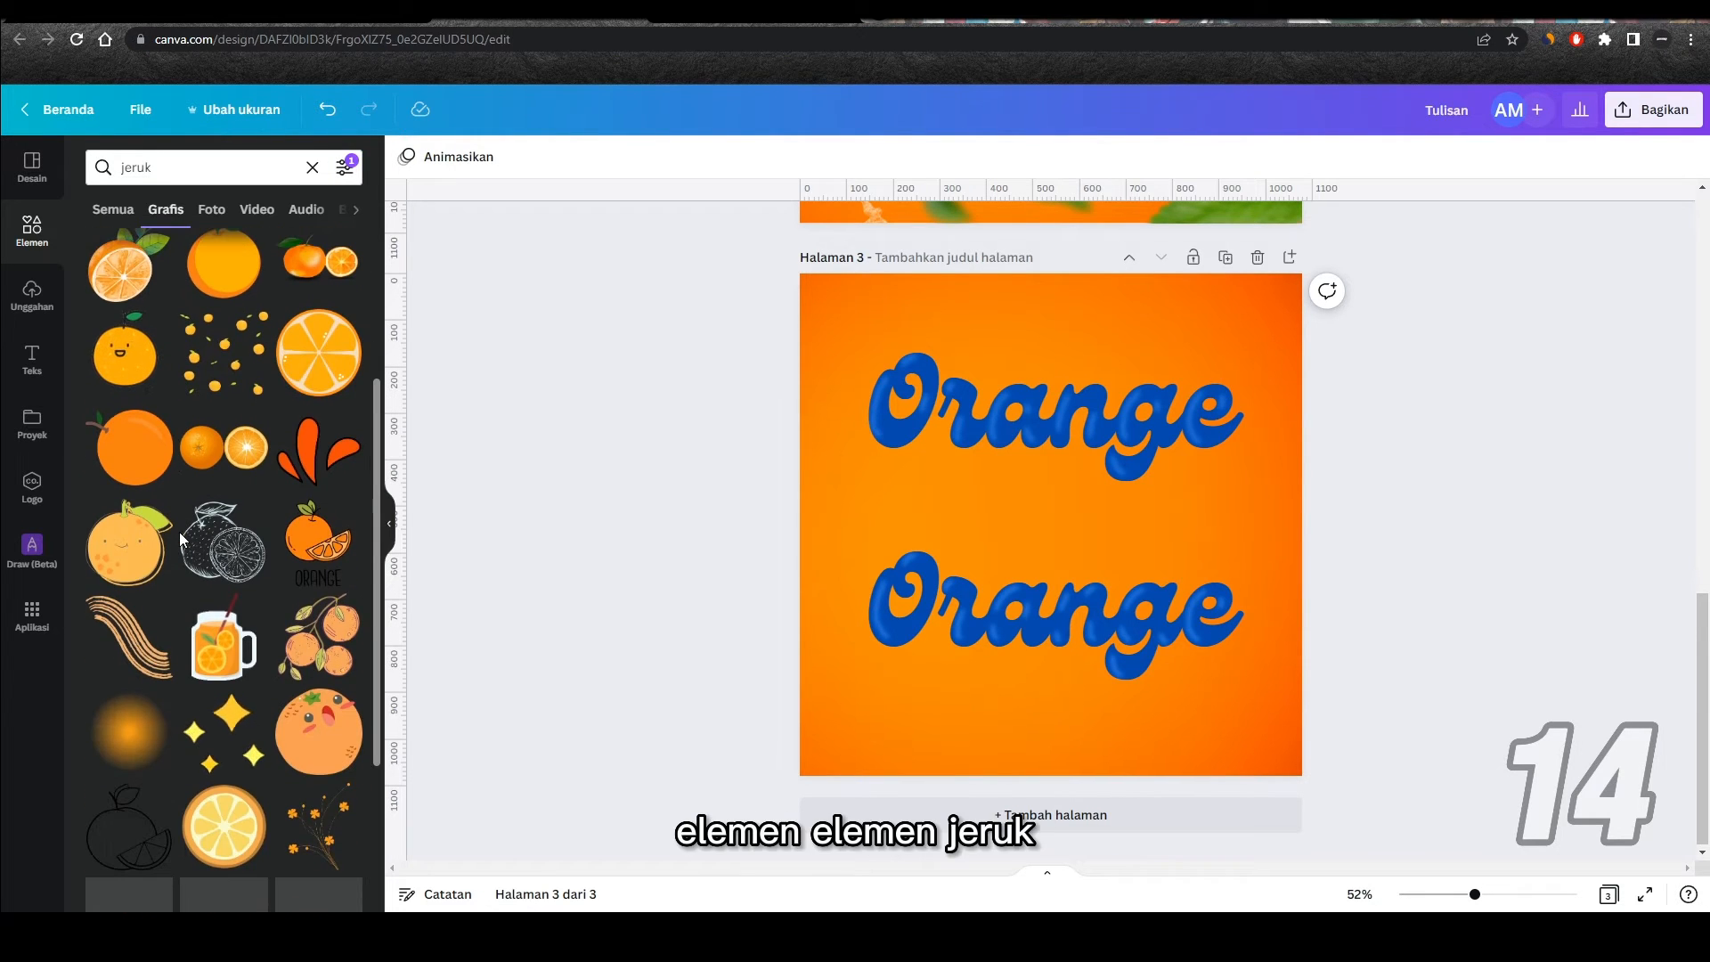
scroll(269, 438, down, 2)
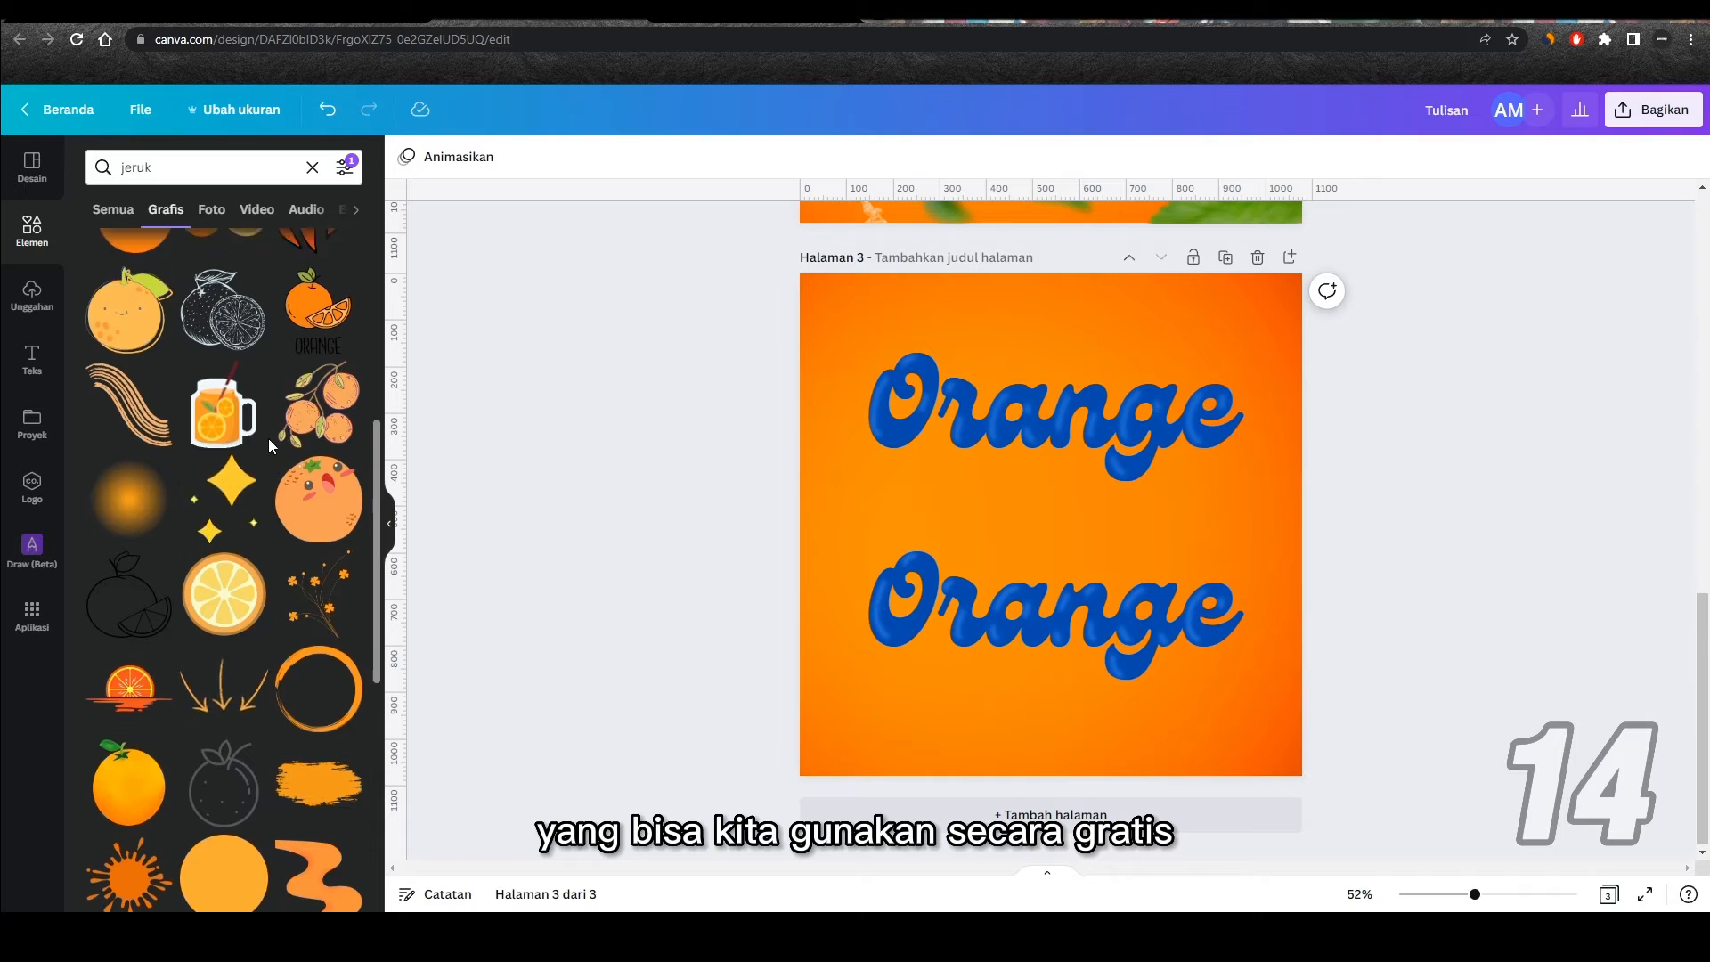
scroll(268, 438, up, 5)
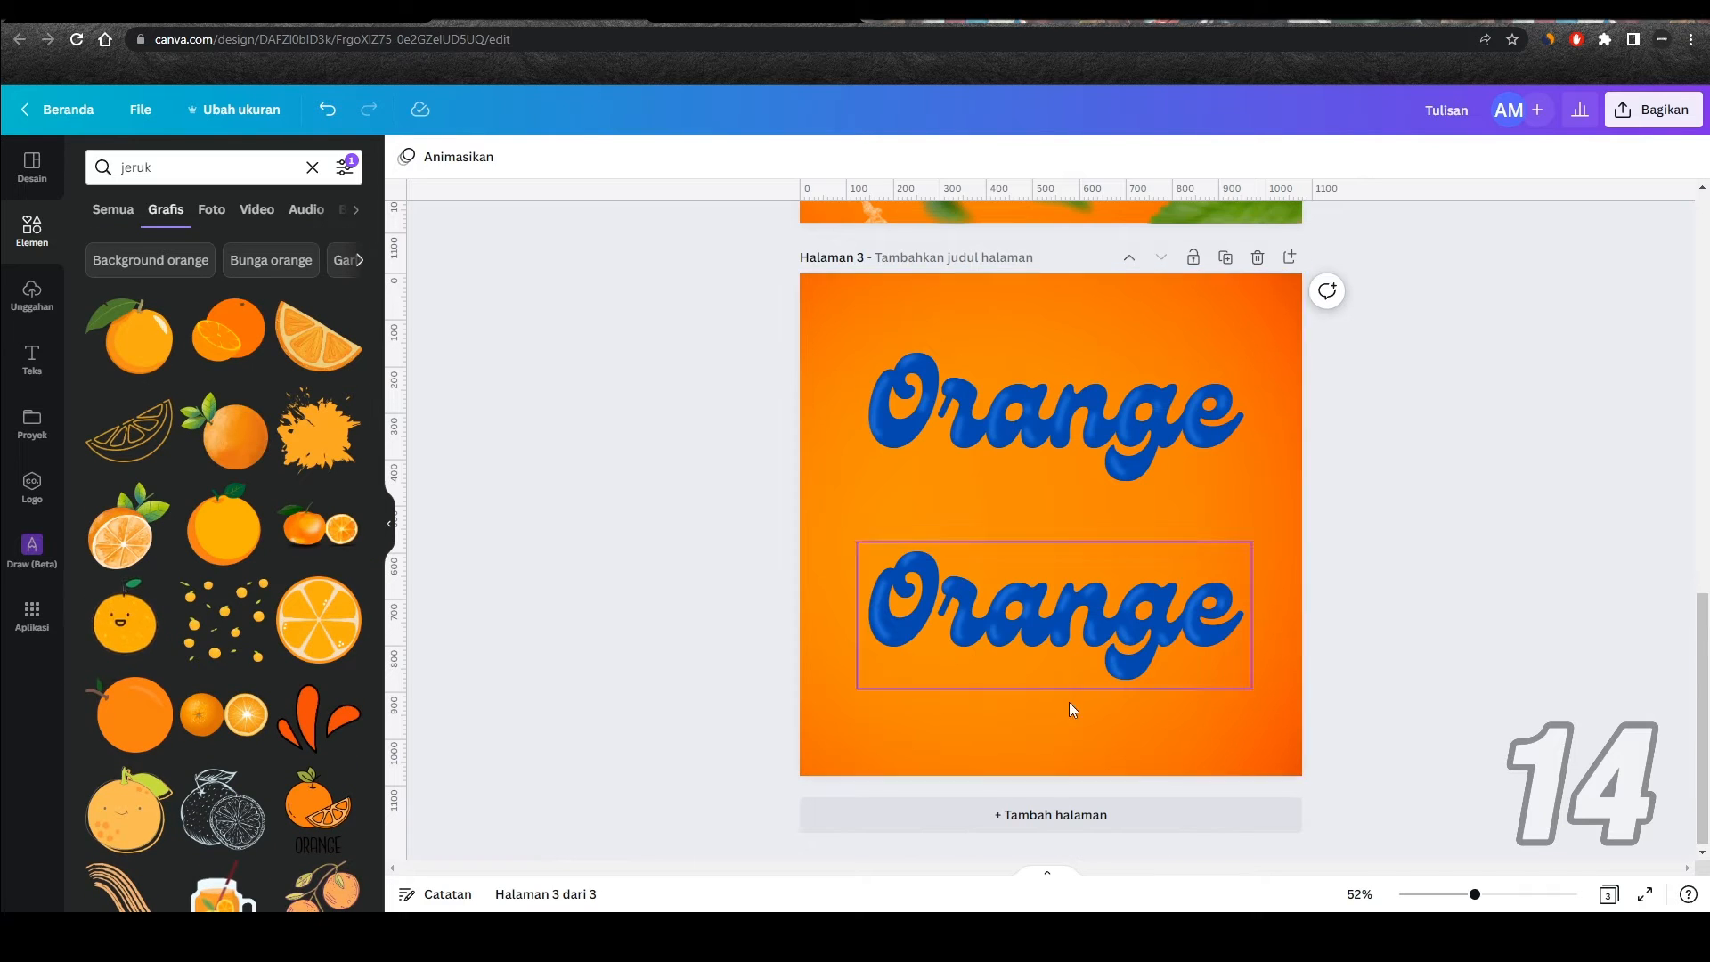
click(342, 170)
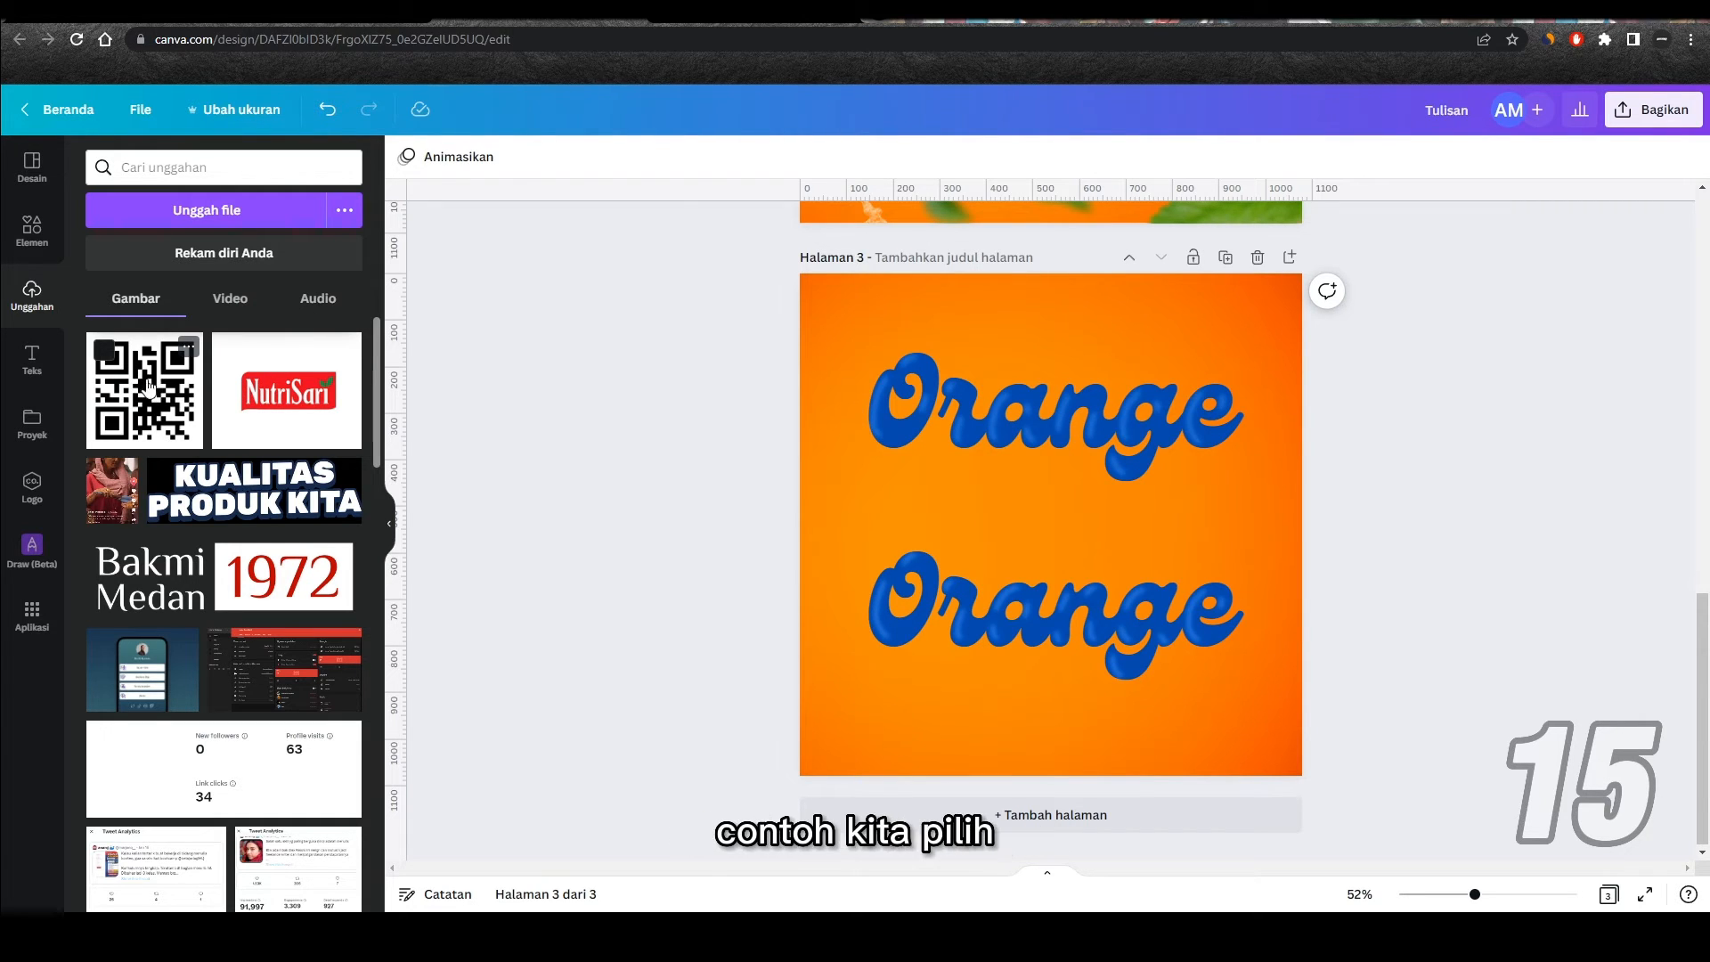
Step: Rename the newly uploaded QR code image to "QR Code Google" in the uploads
click(189, 348)
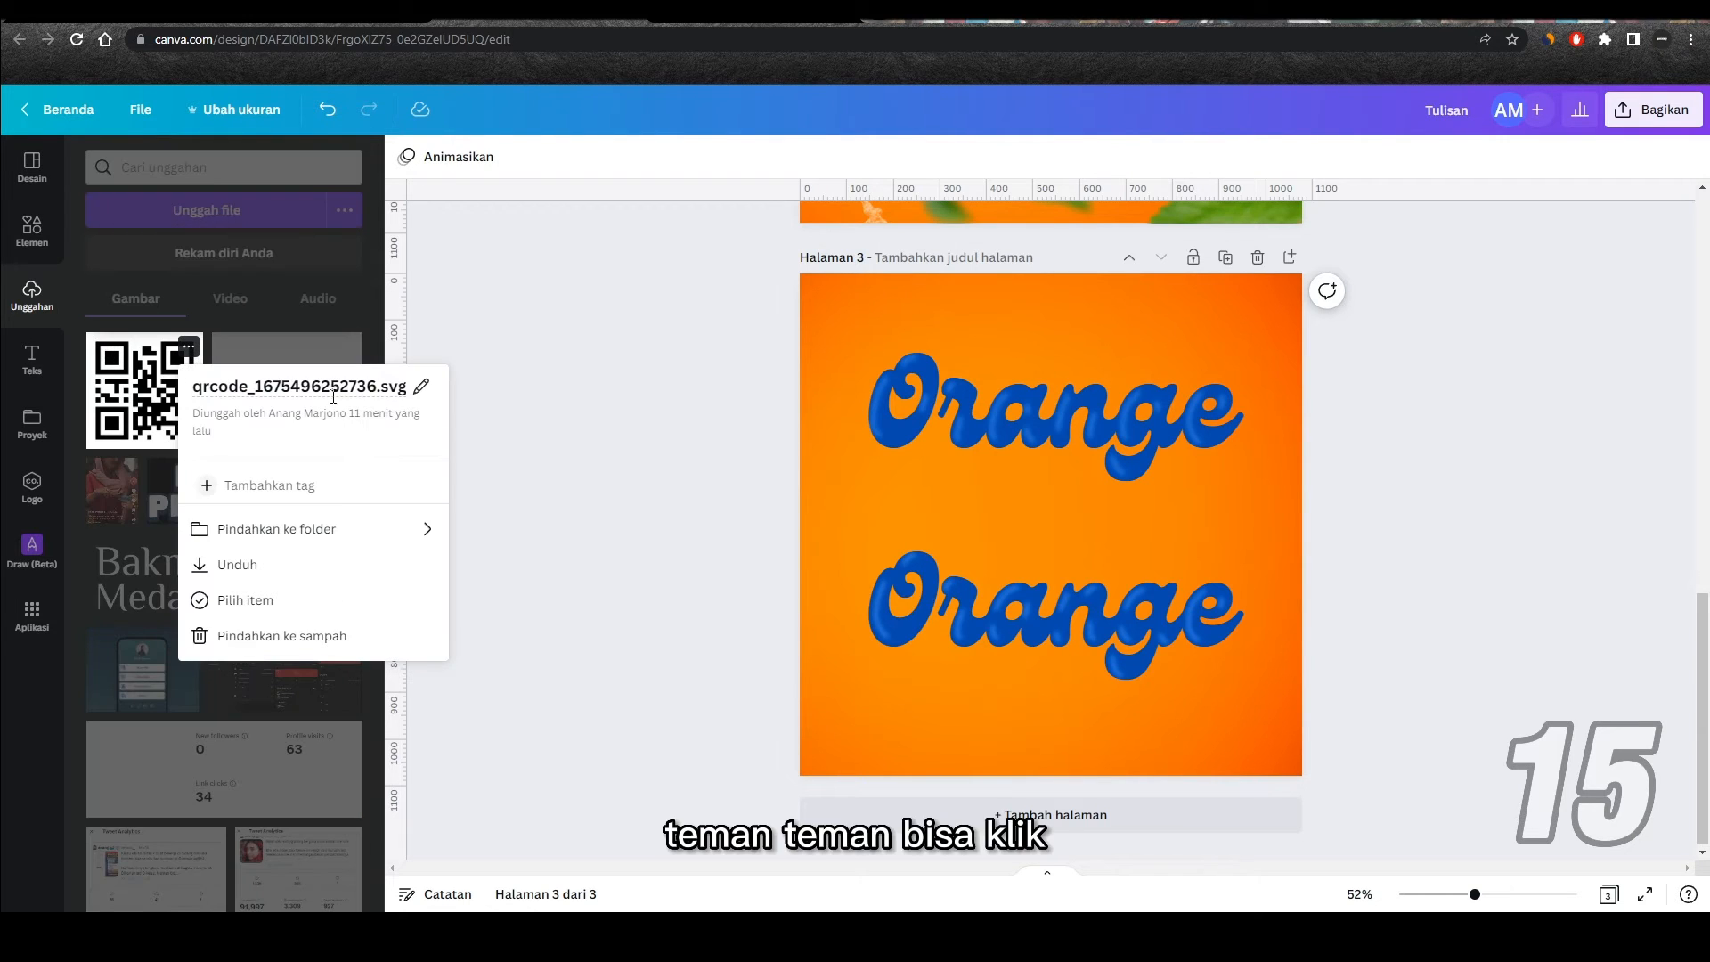
click(422, 389)
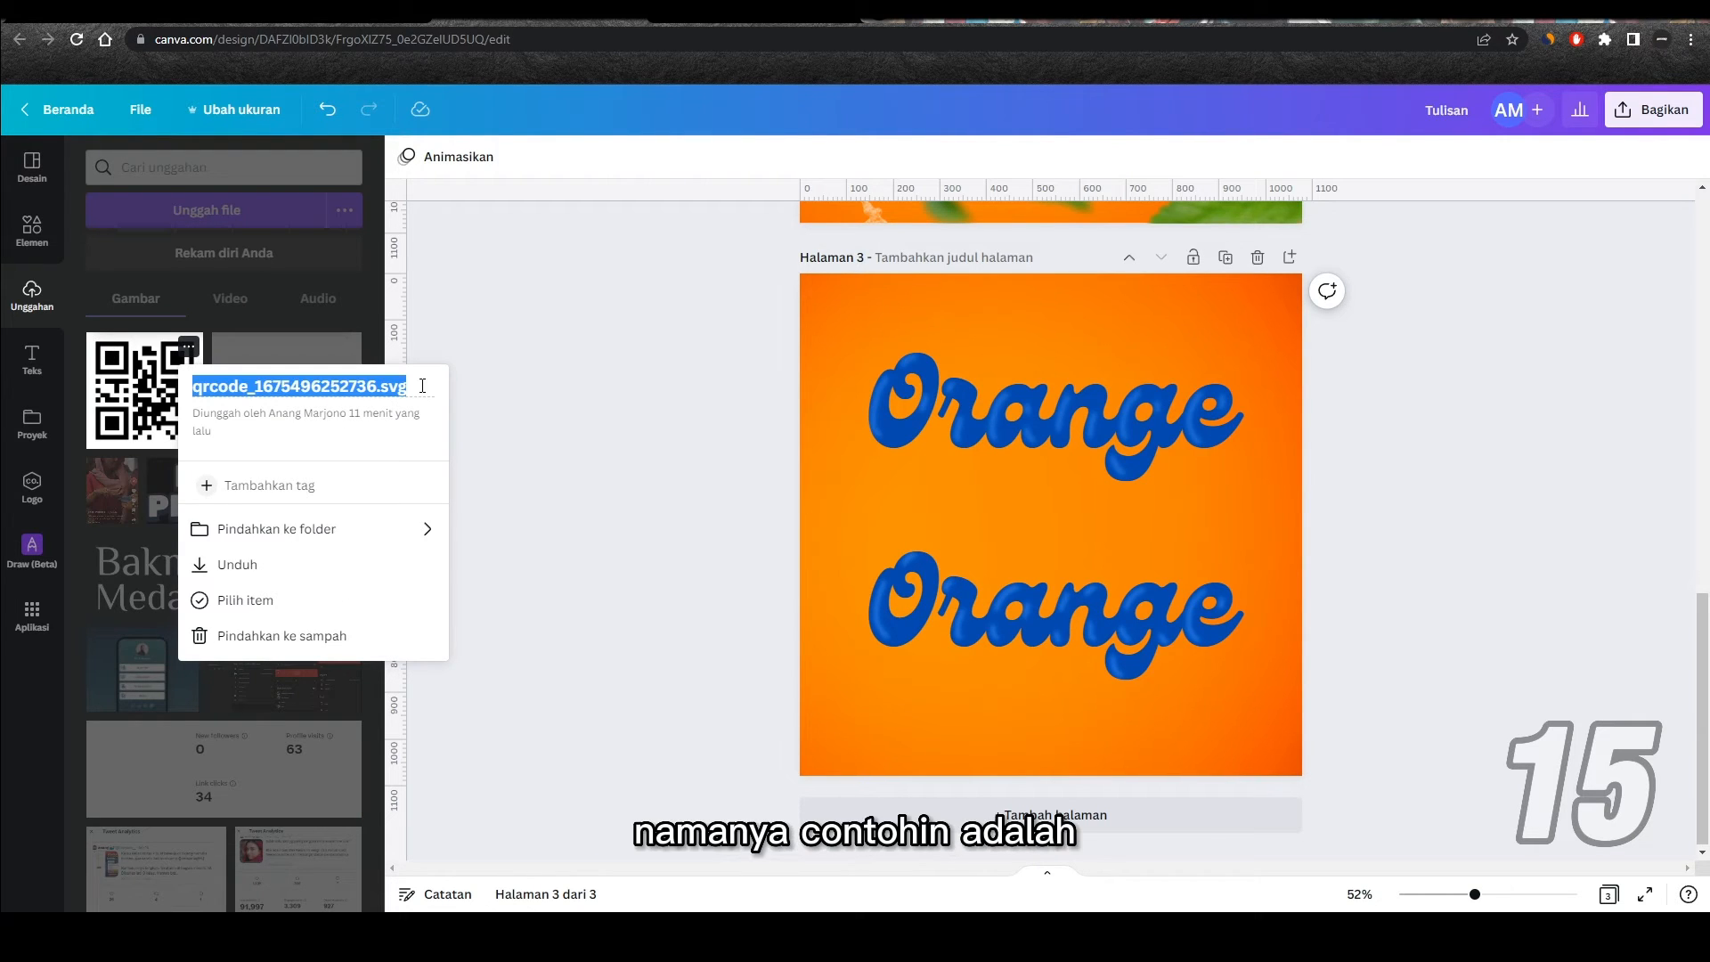
text(QR)
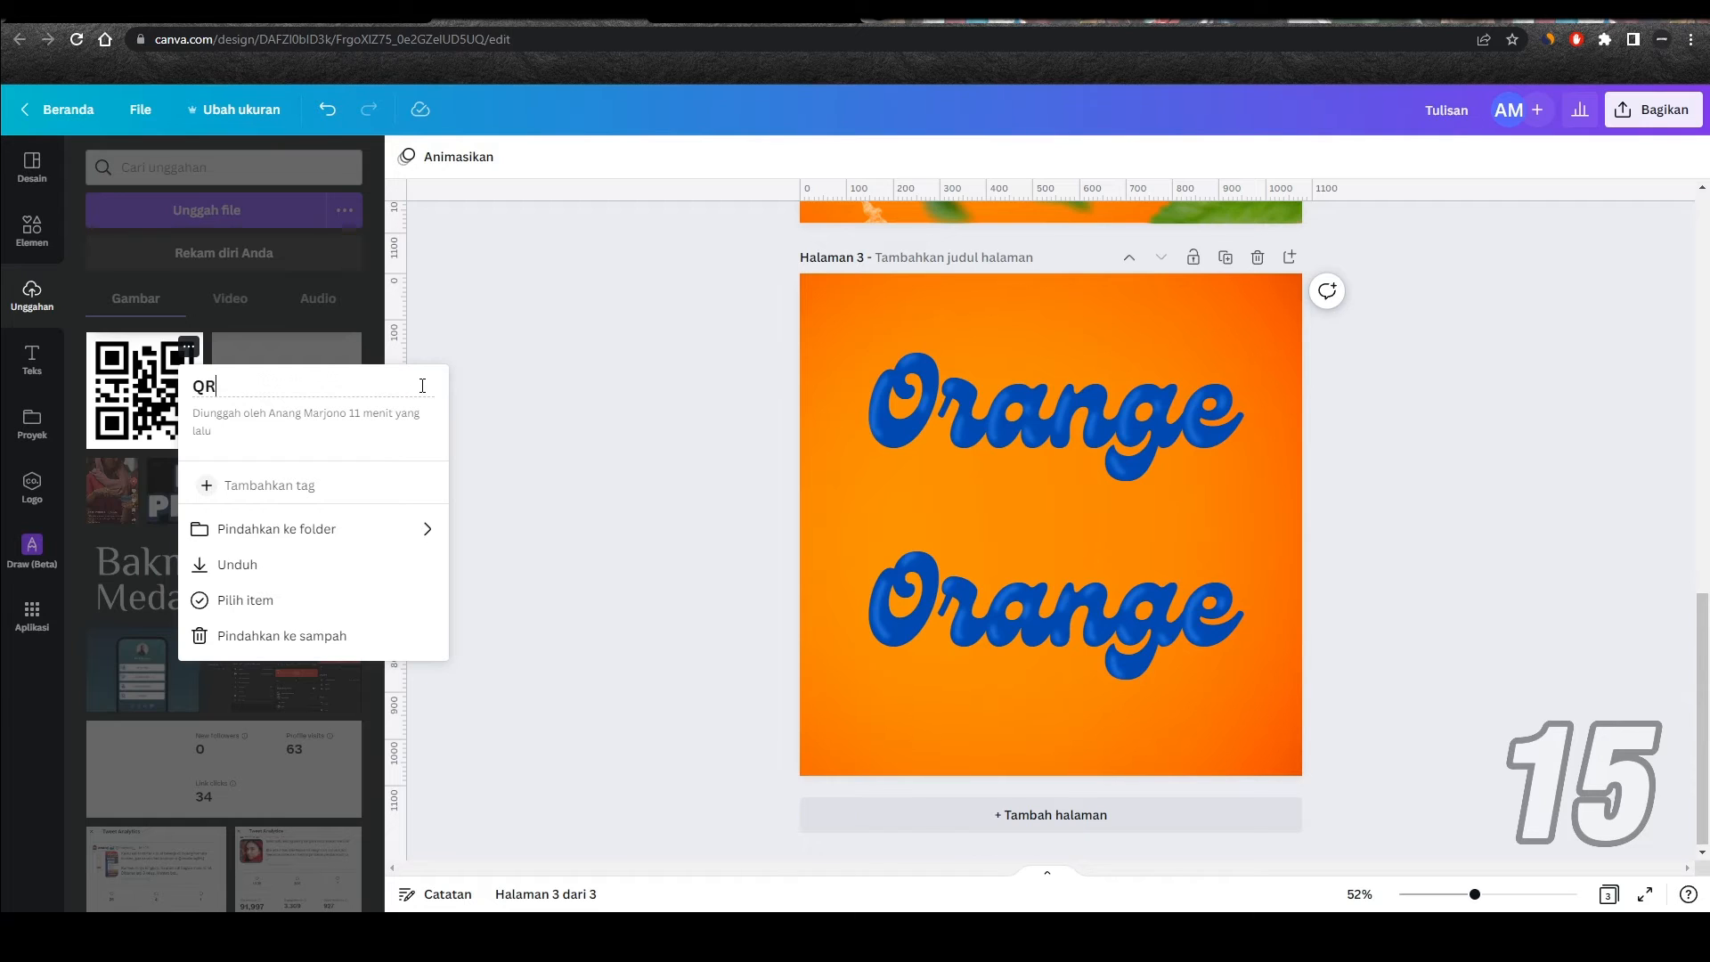
text( COde Google)
key(Return)
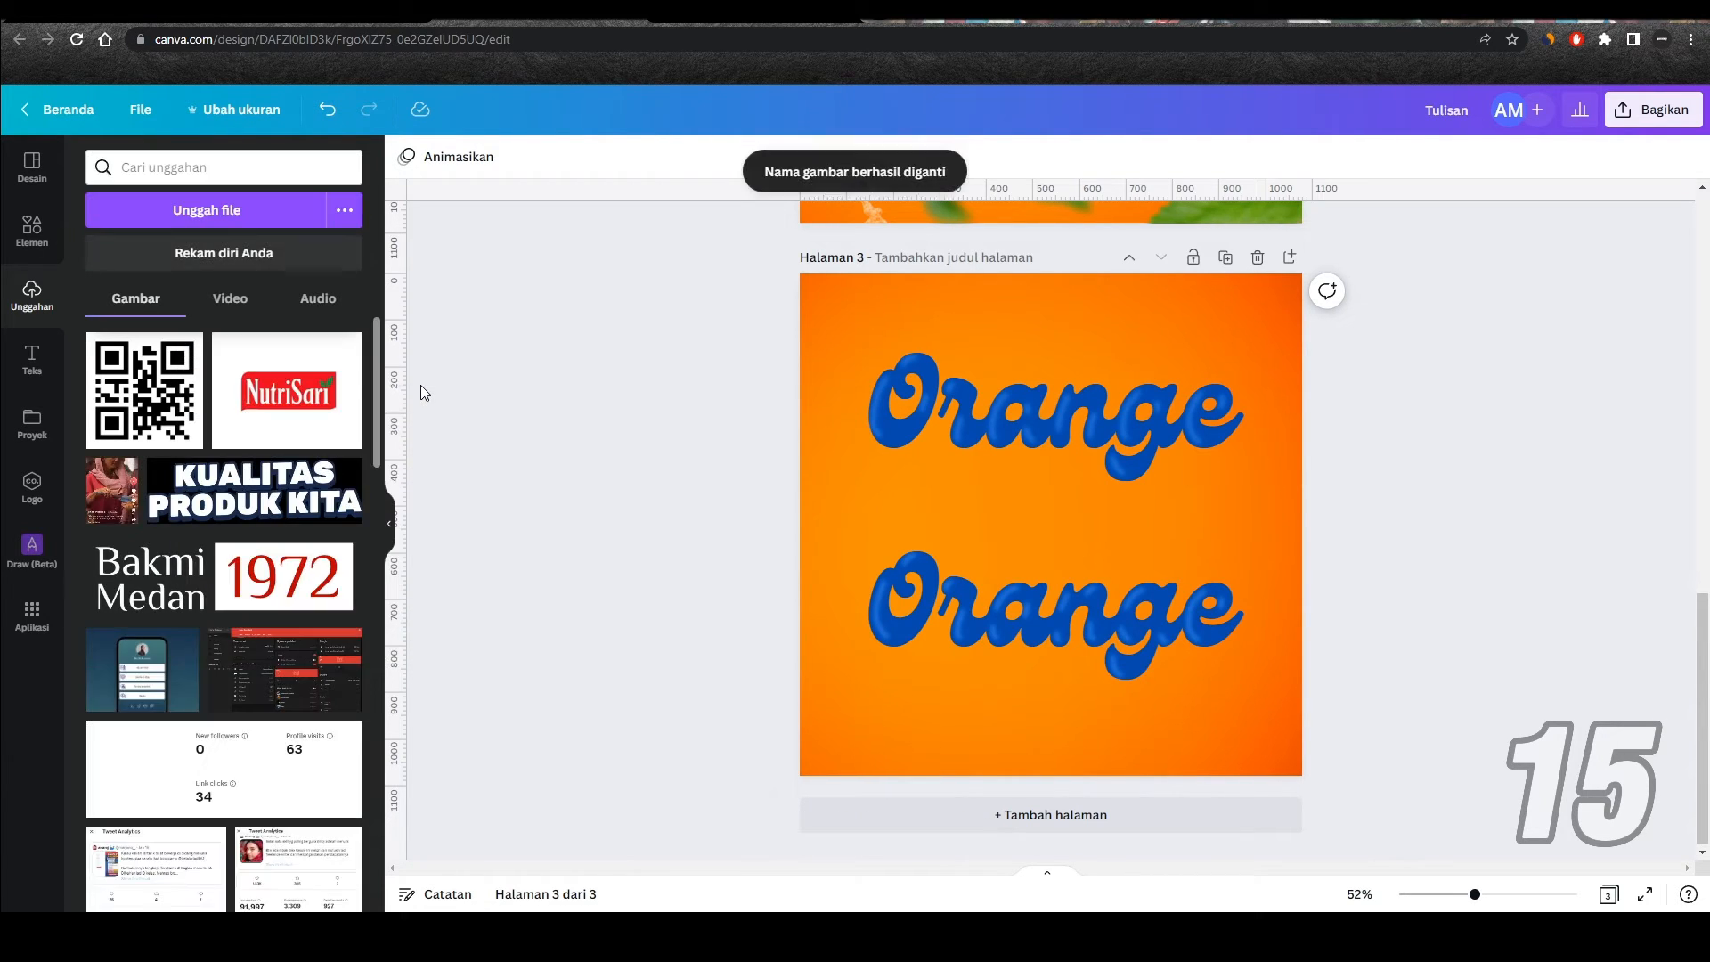
Step: Rename the uploaded NutriSari logo image to "Logo Nutrisari"
mouse_move(346, 354)
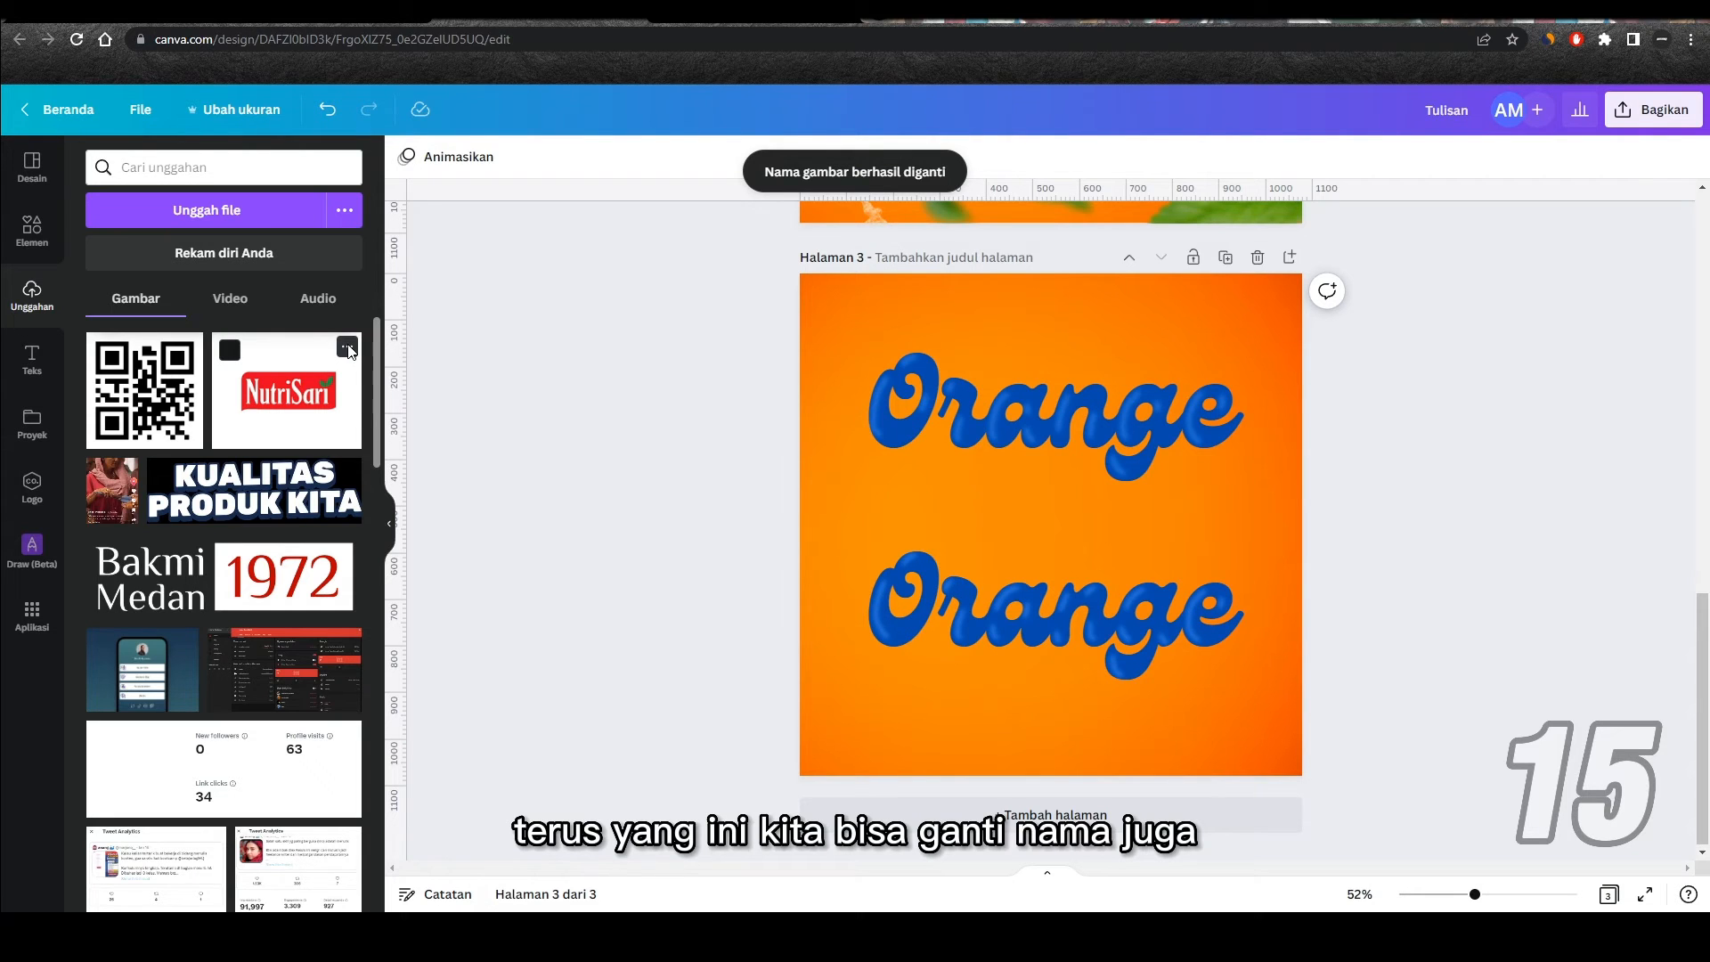
click(348, 349)
click(404, 384)
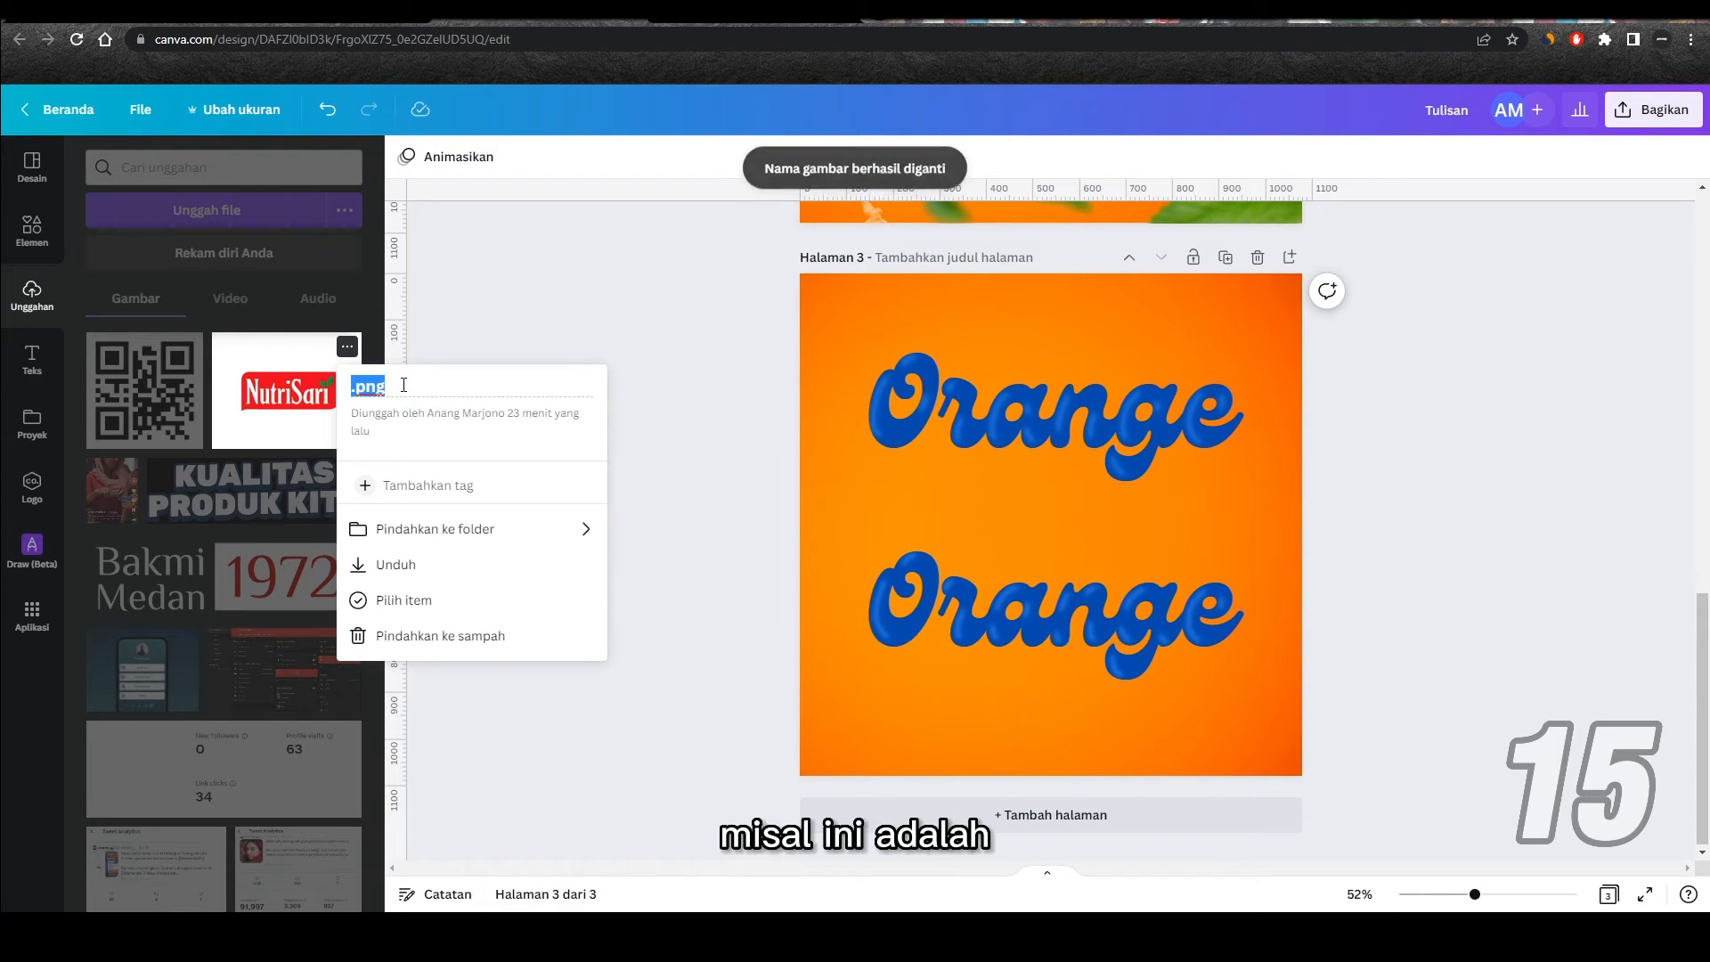
text(Logo Nutrisari)
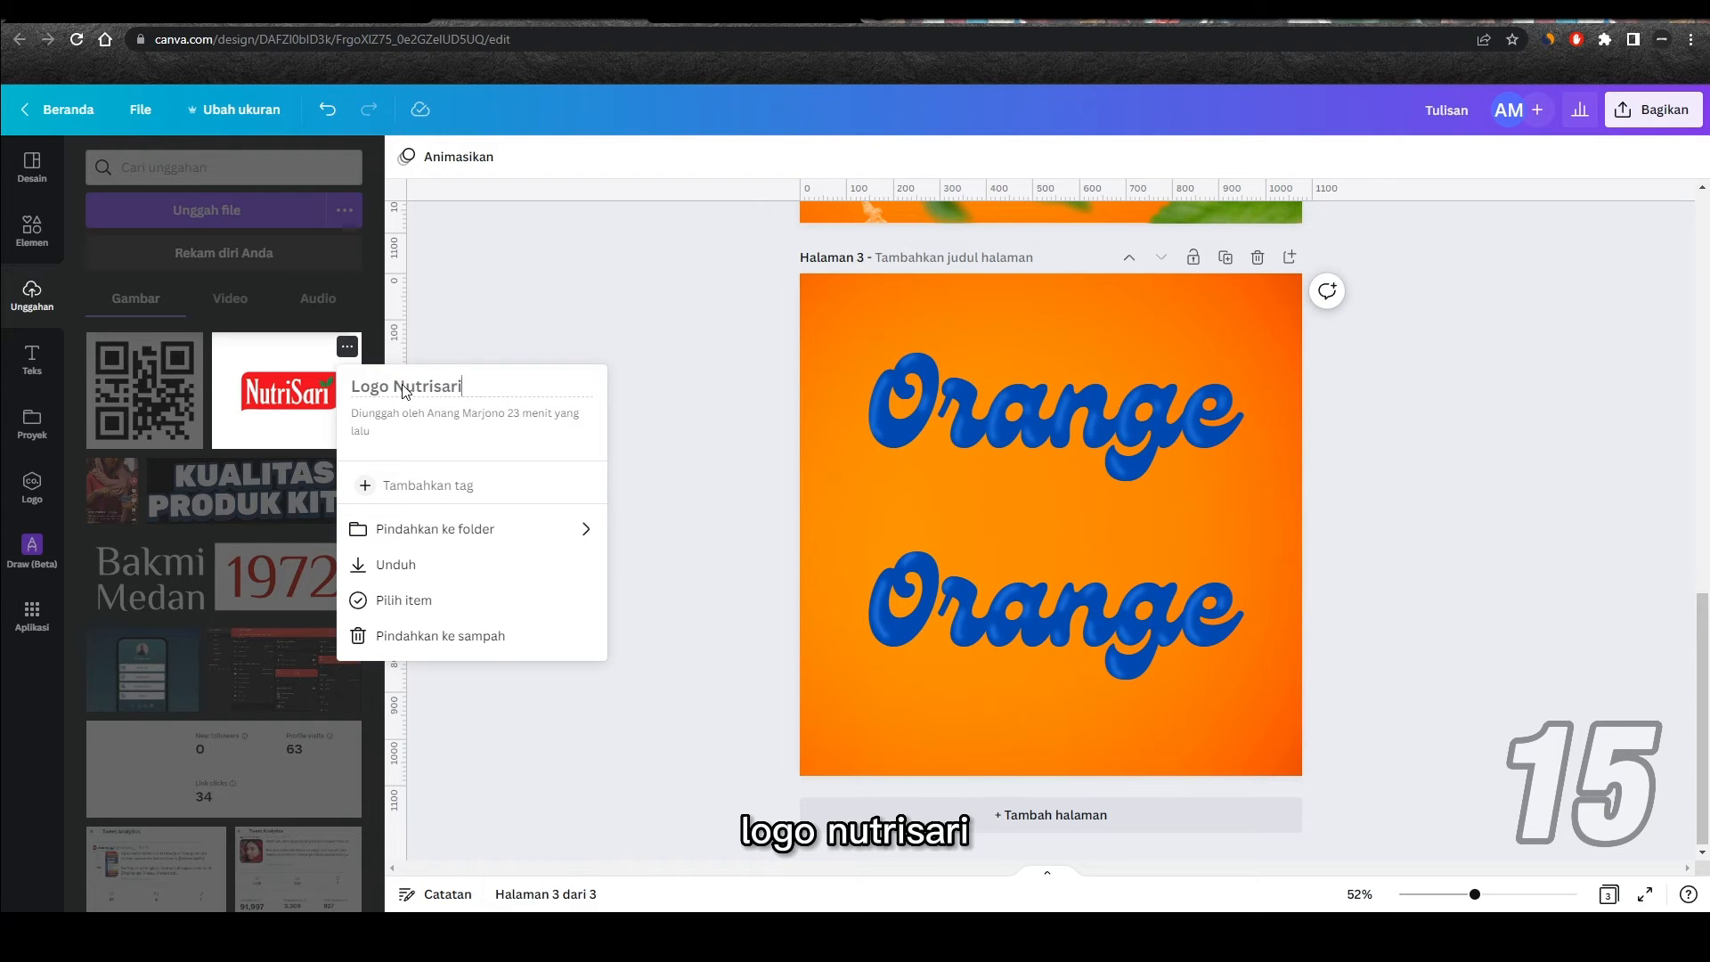
click(442, 355)
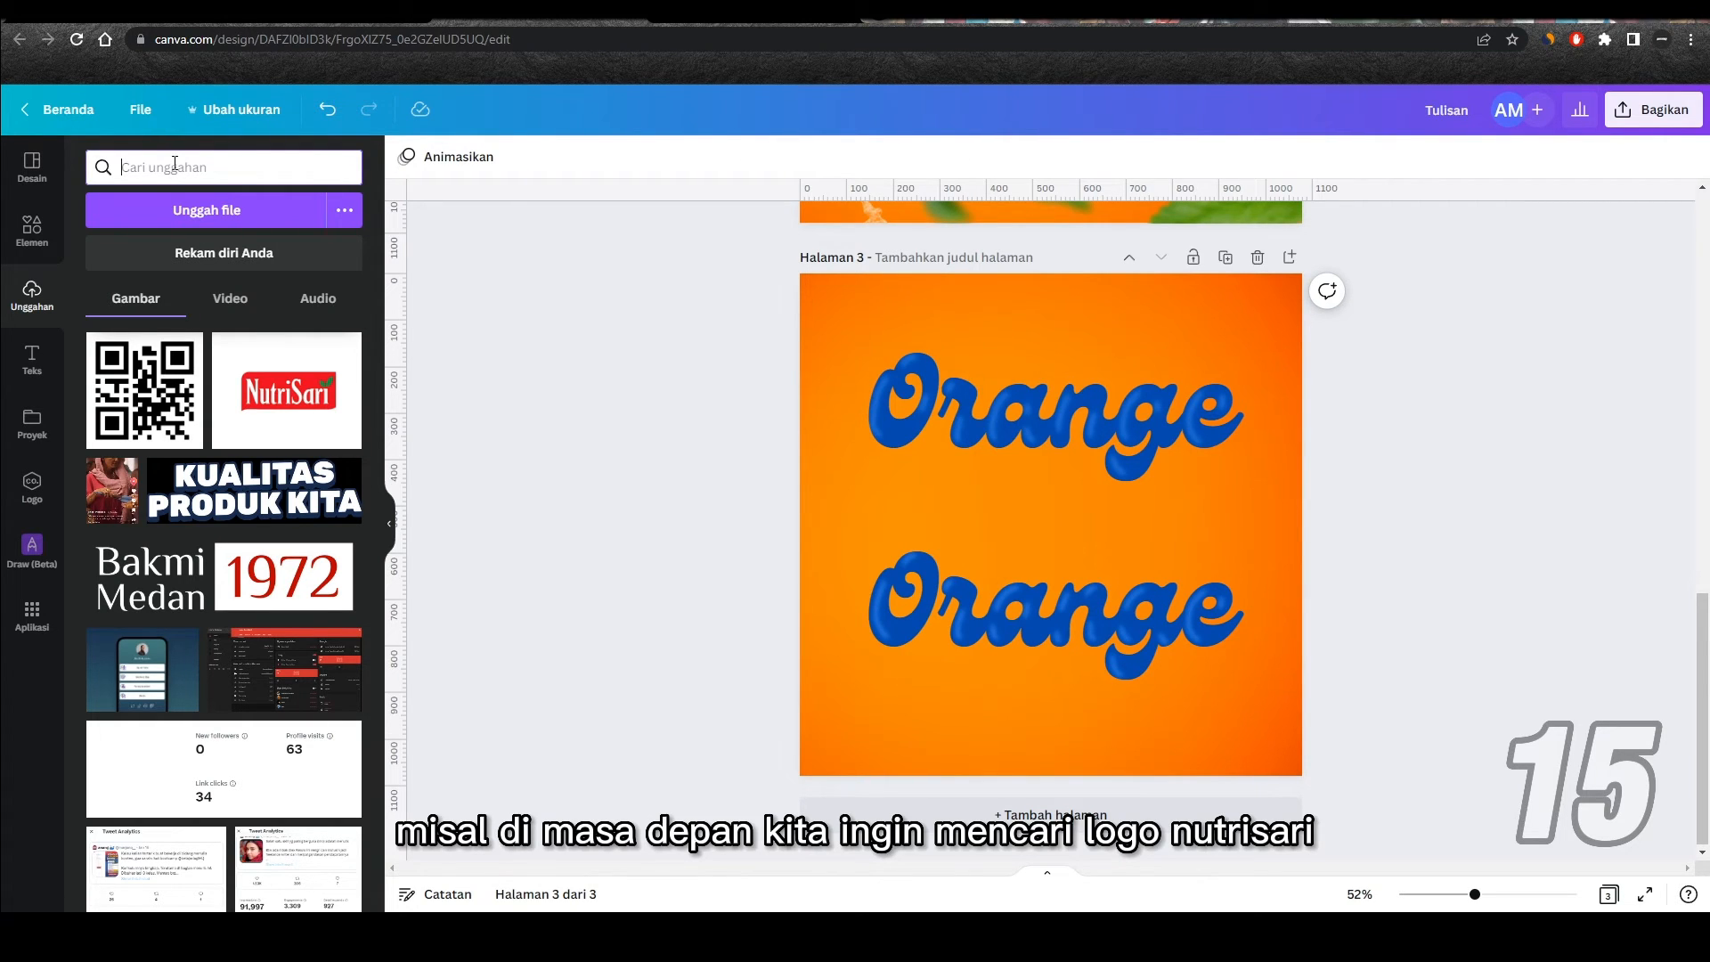
Step: Search the uploads by name, first for "logo nutrisari" and then for "qr code"
text(logo)
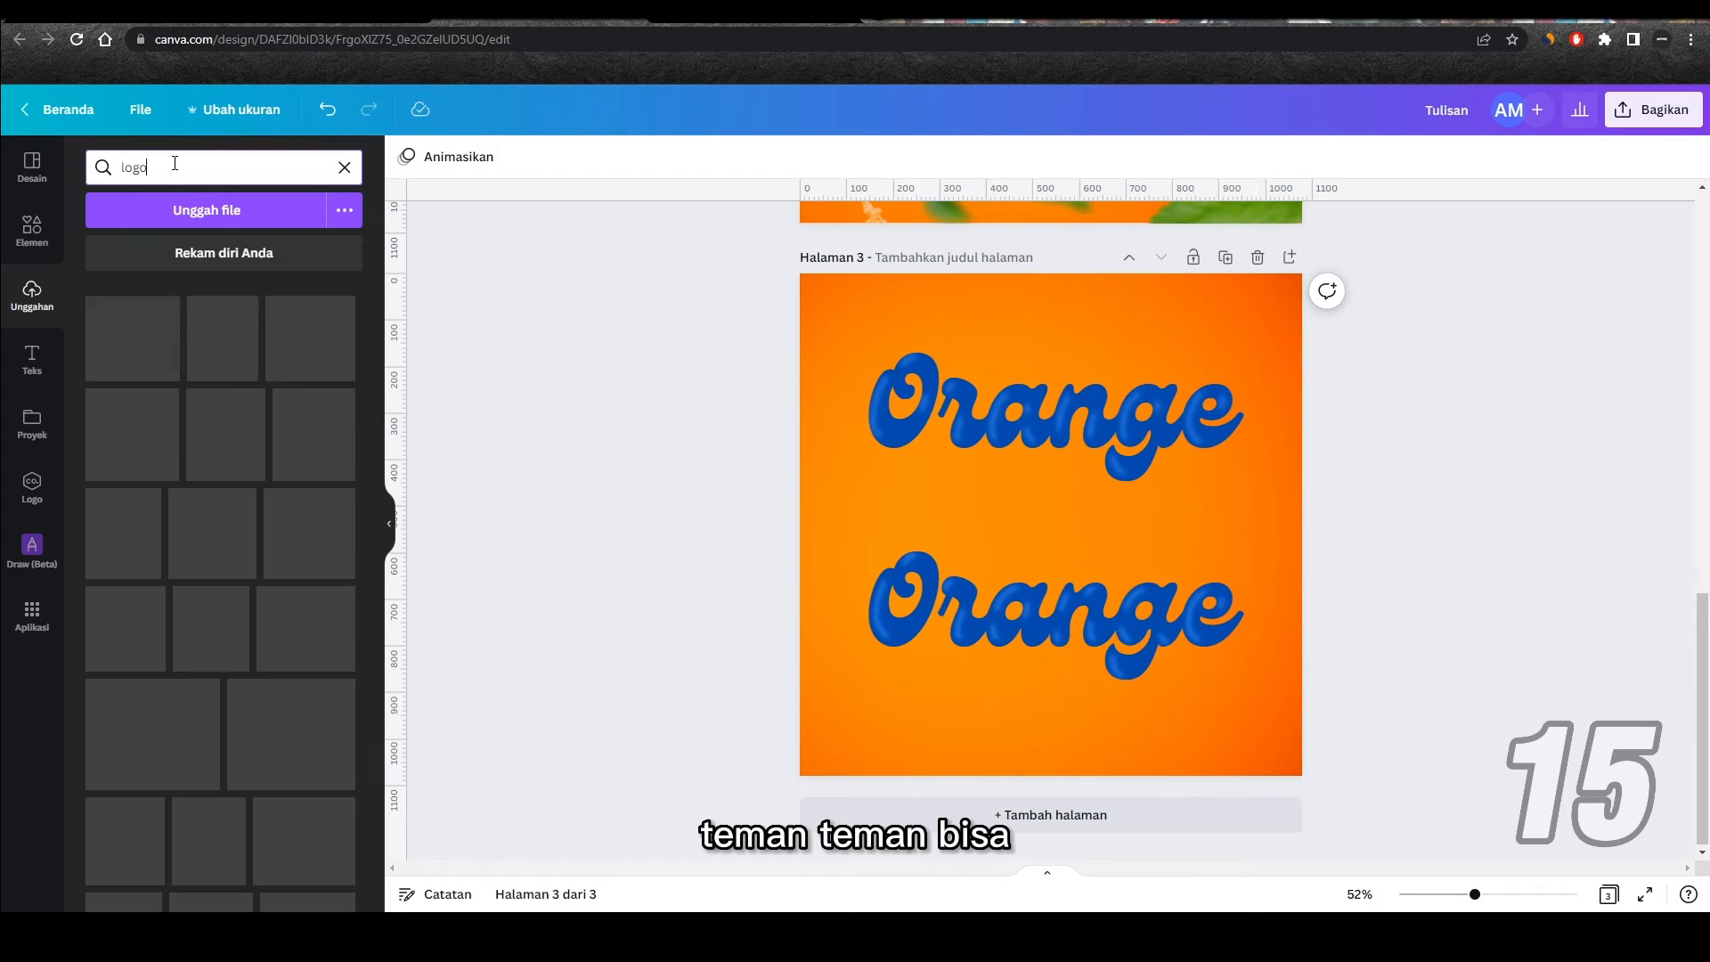
text( nutrisari)
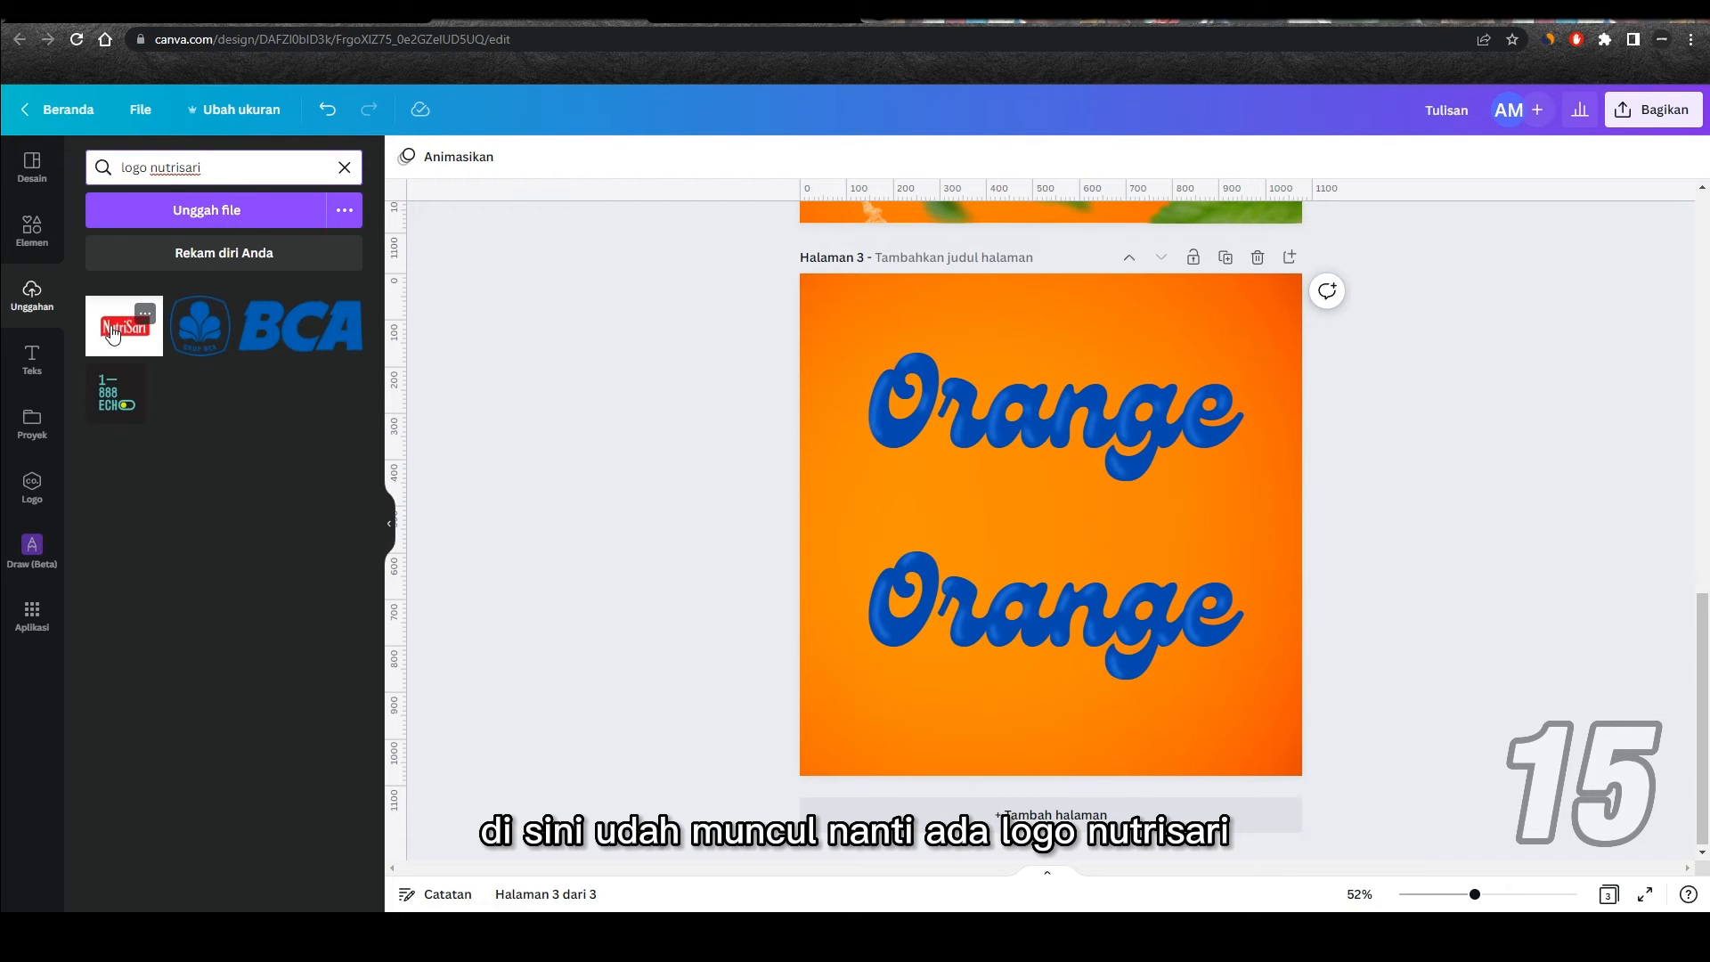
key(ctrl+a)
text(q)
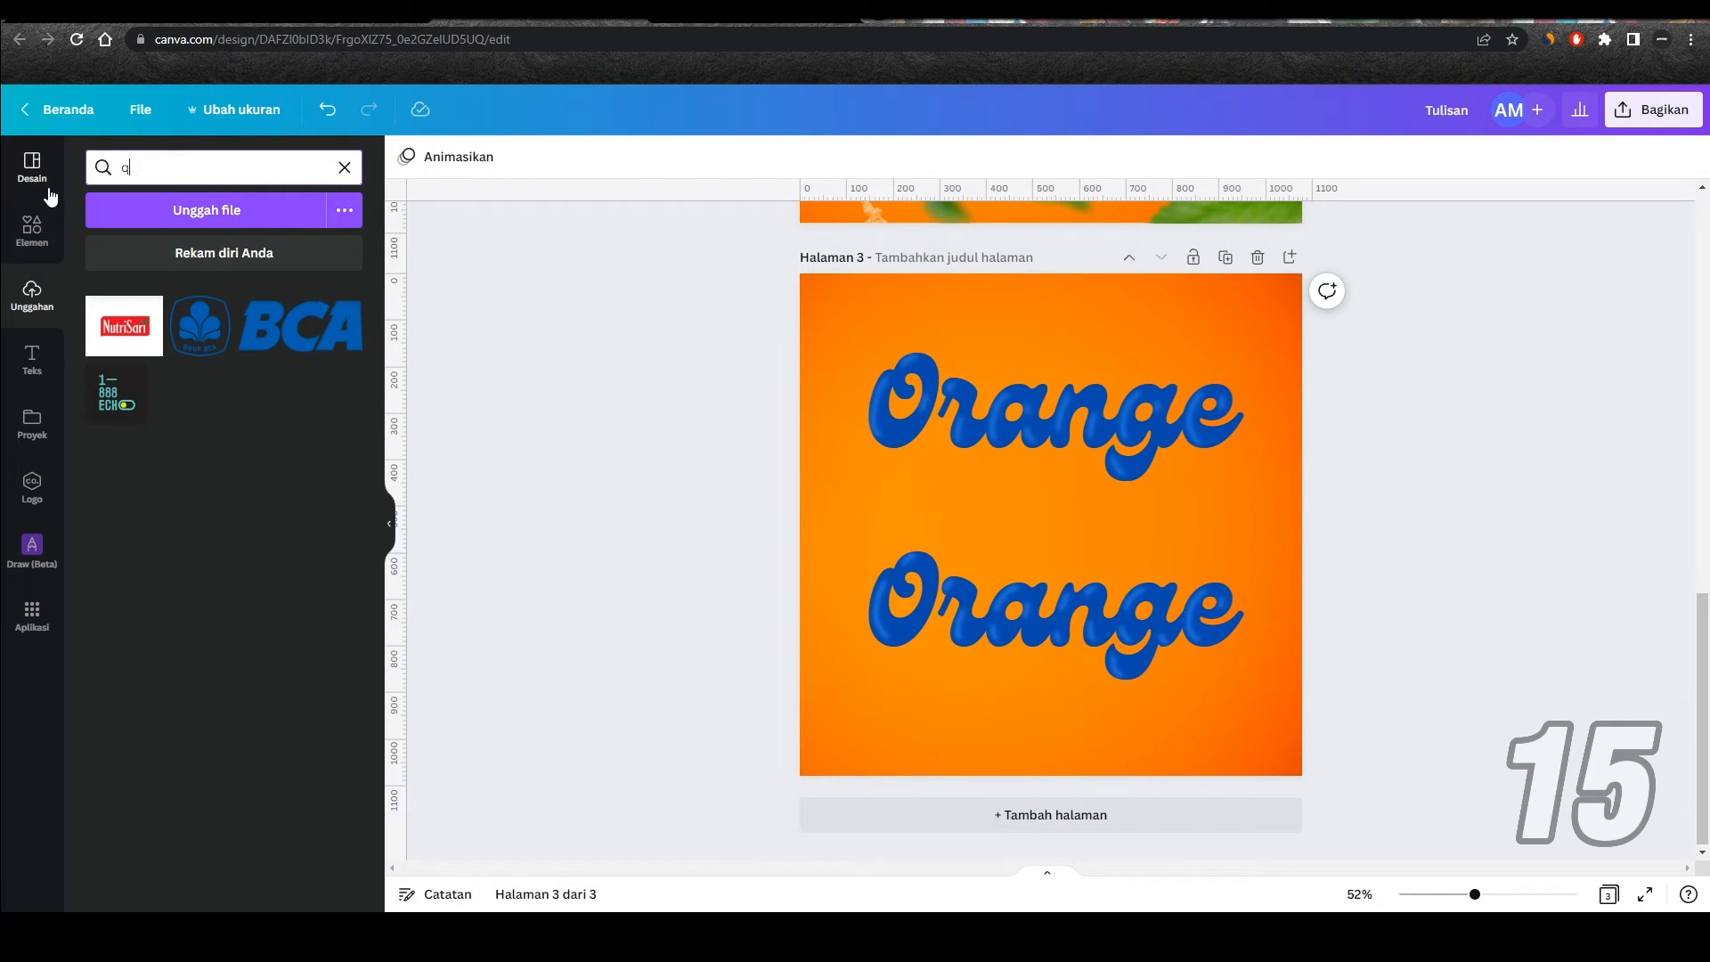
text(r code)
key(Return)
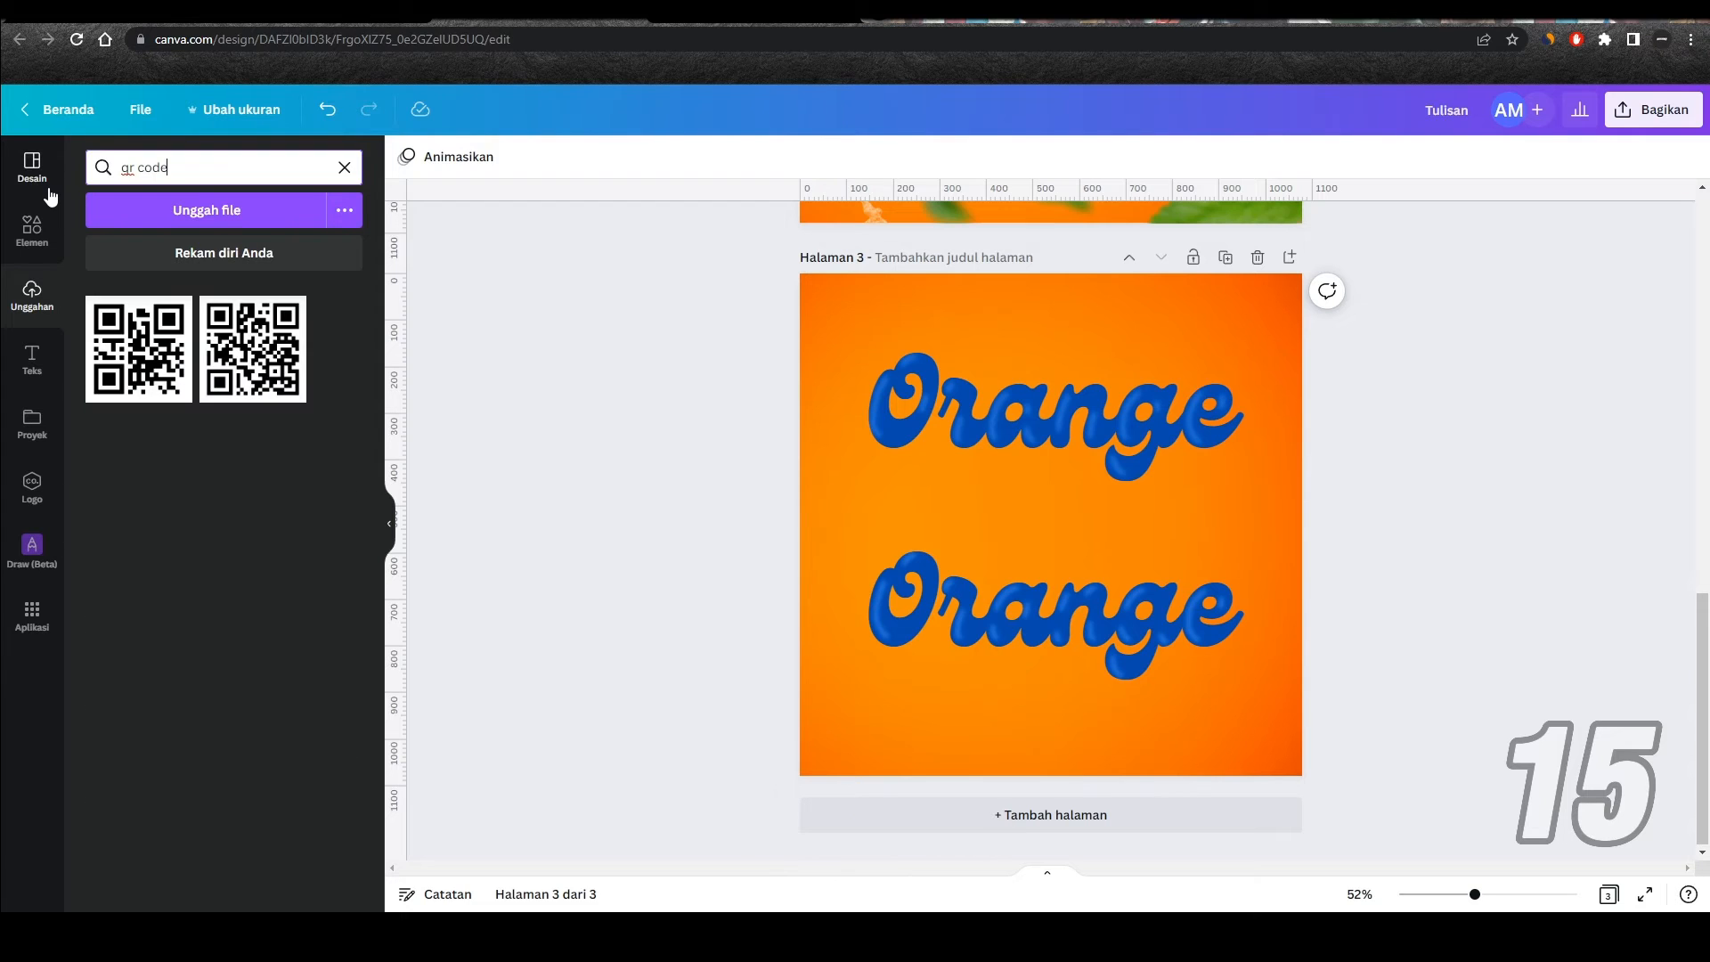
Step: Check the file names of both QR code images in the upload search results
click(172, 314)
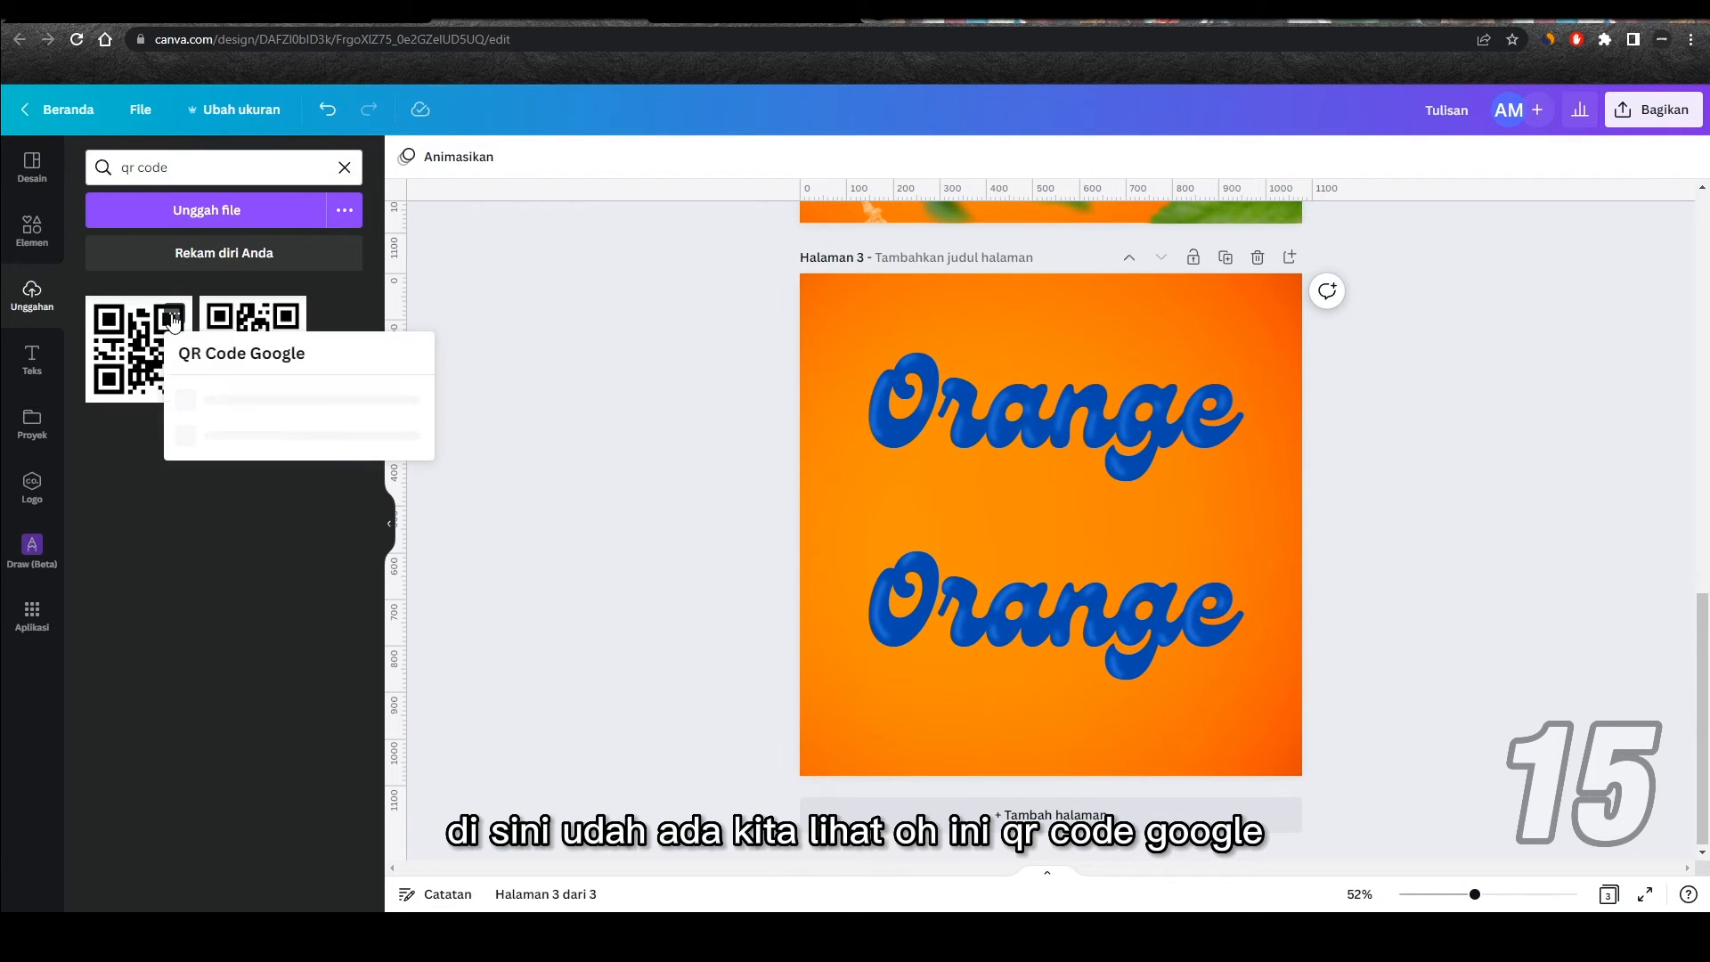
click(286, 315)
click(286, 316)
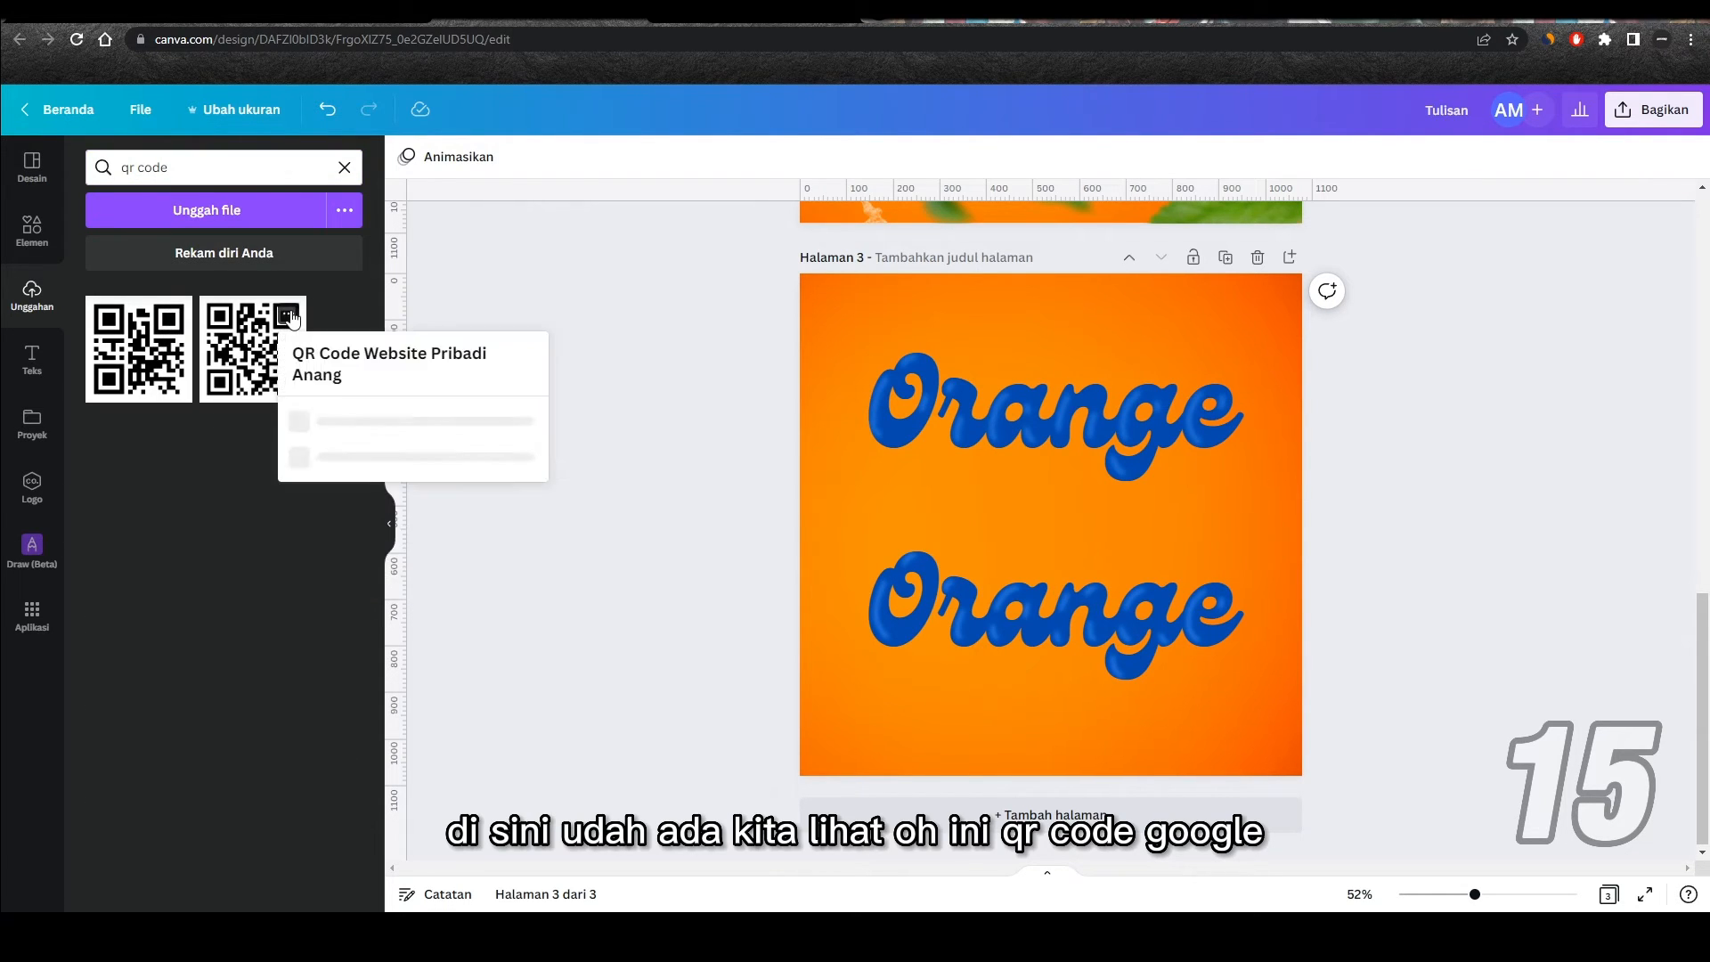
click(213, 461)
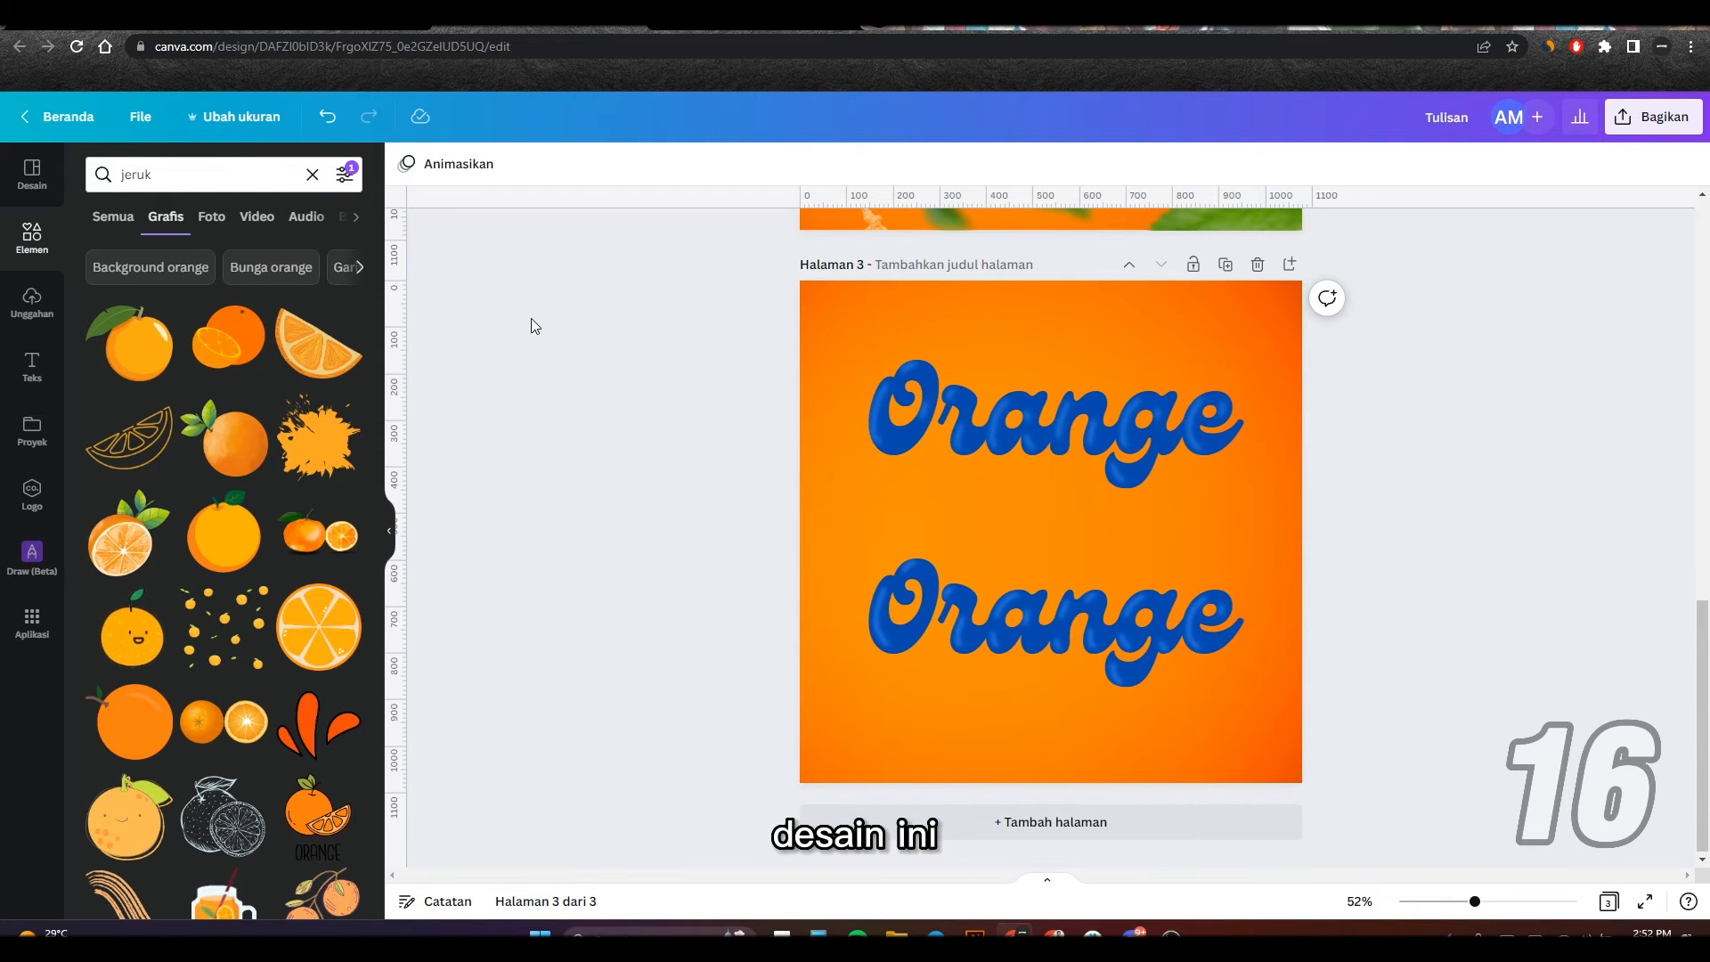
Step: Import the Illustrator file Instastory Cover.ai from the Instastory Cover folder as an editable design
click(143, 119)
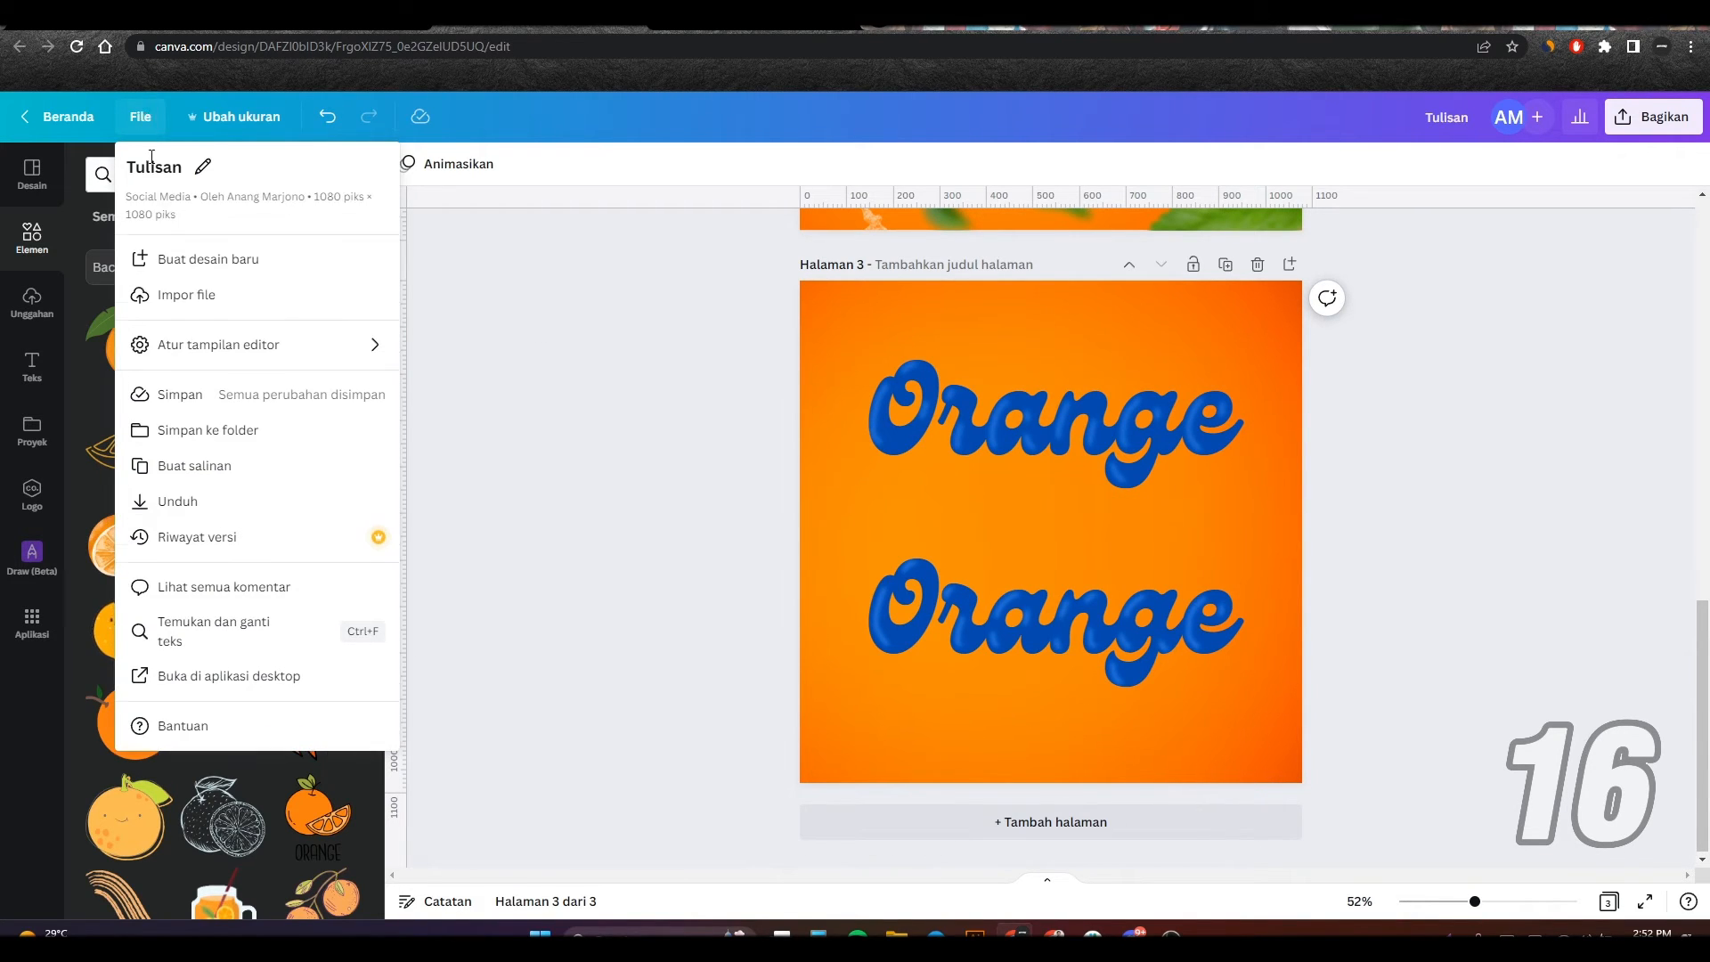
click(206, 304)
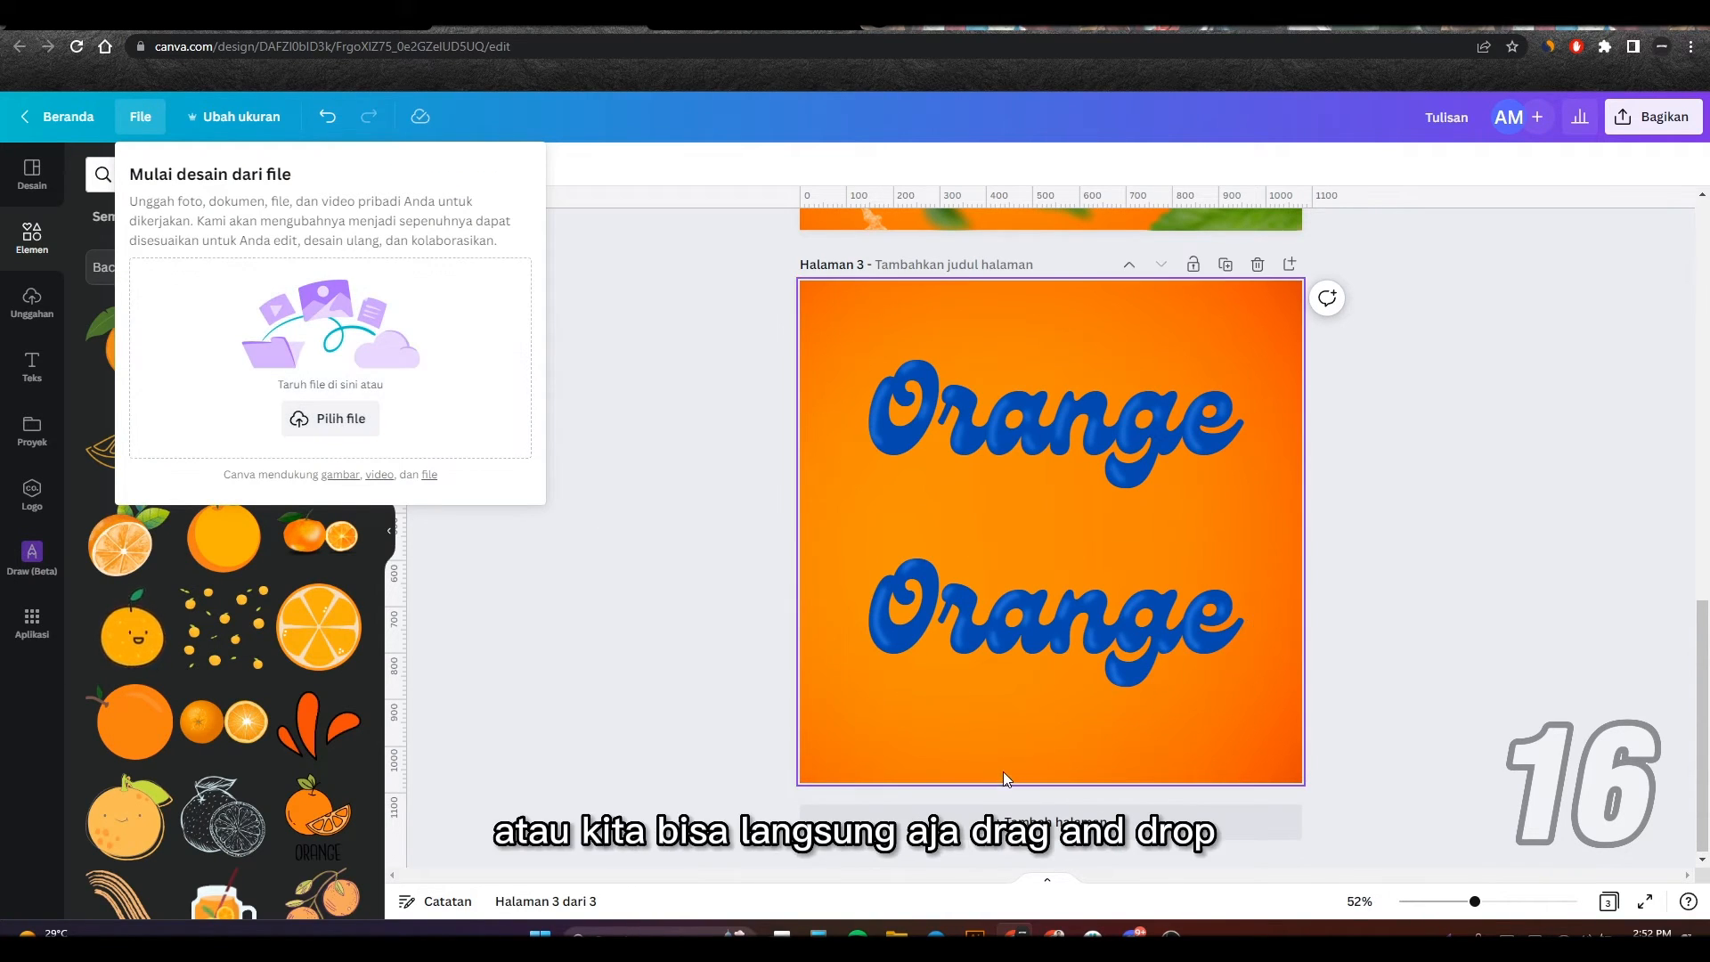
mouse_move(896, 934)
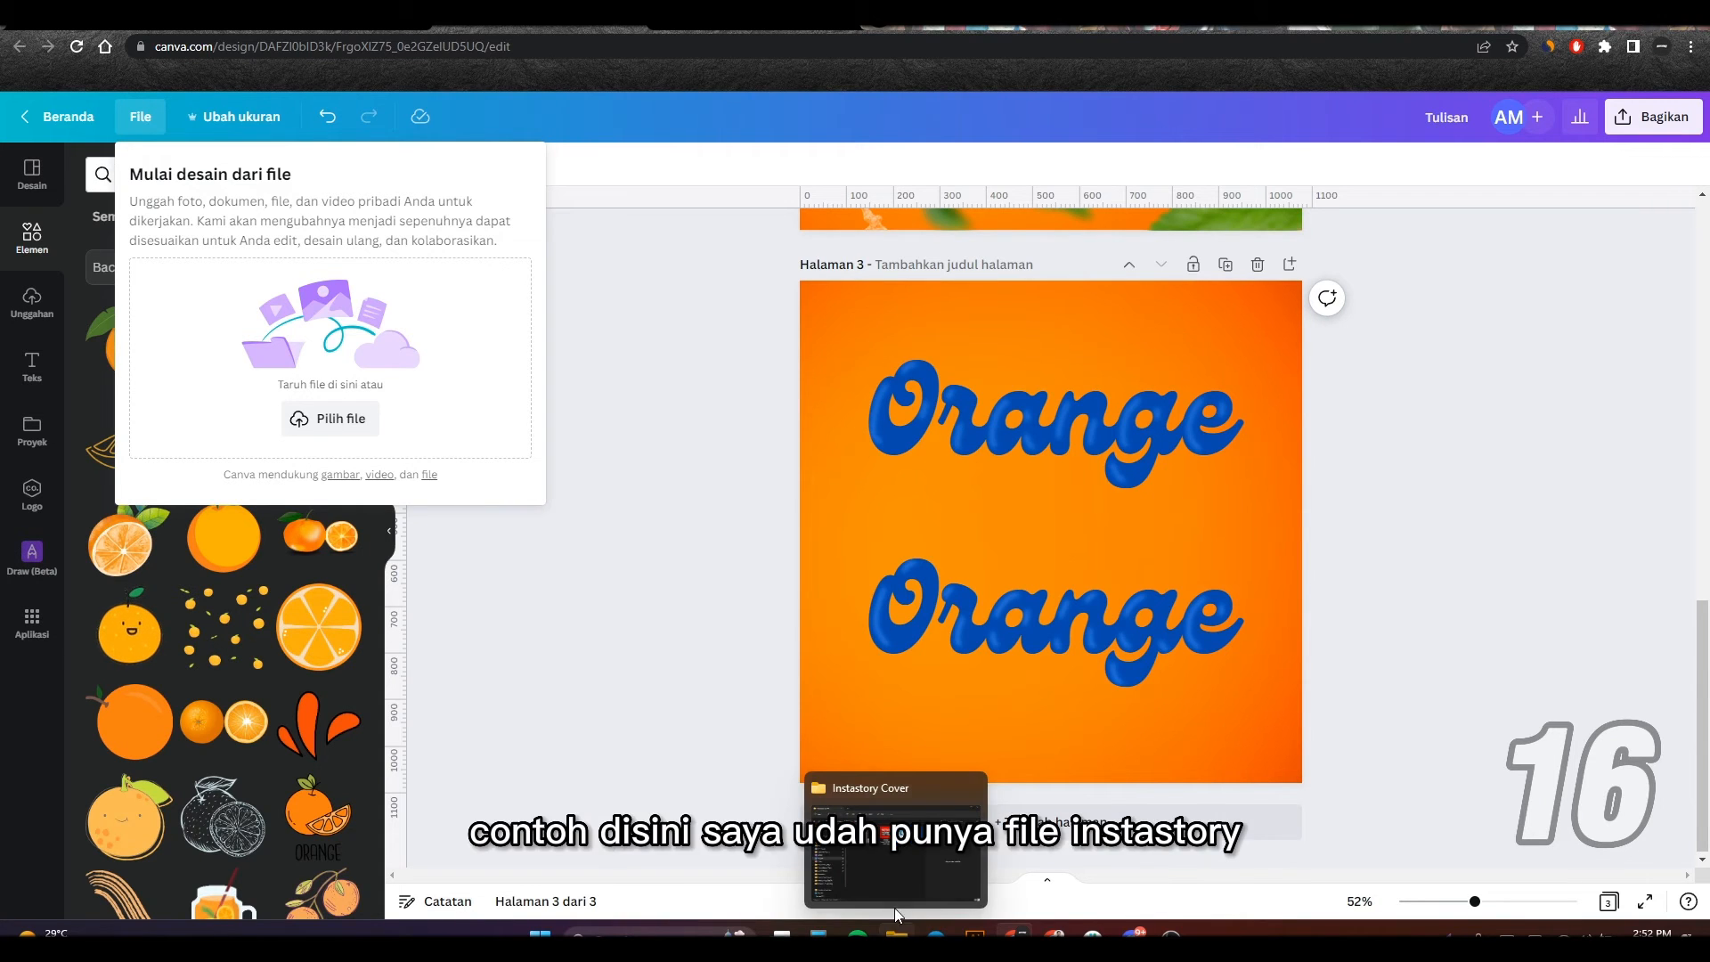
click(894, 859)
drag(883, 135, 1196, 135)
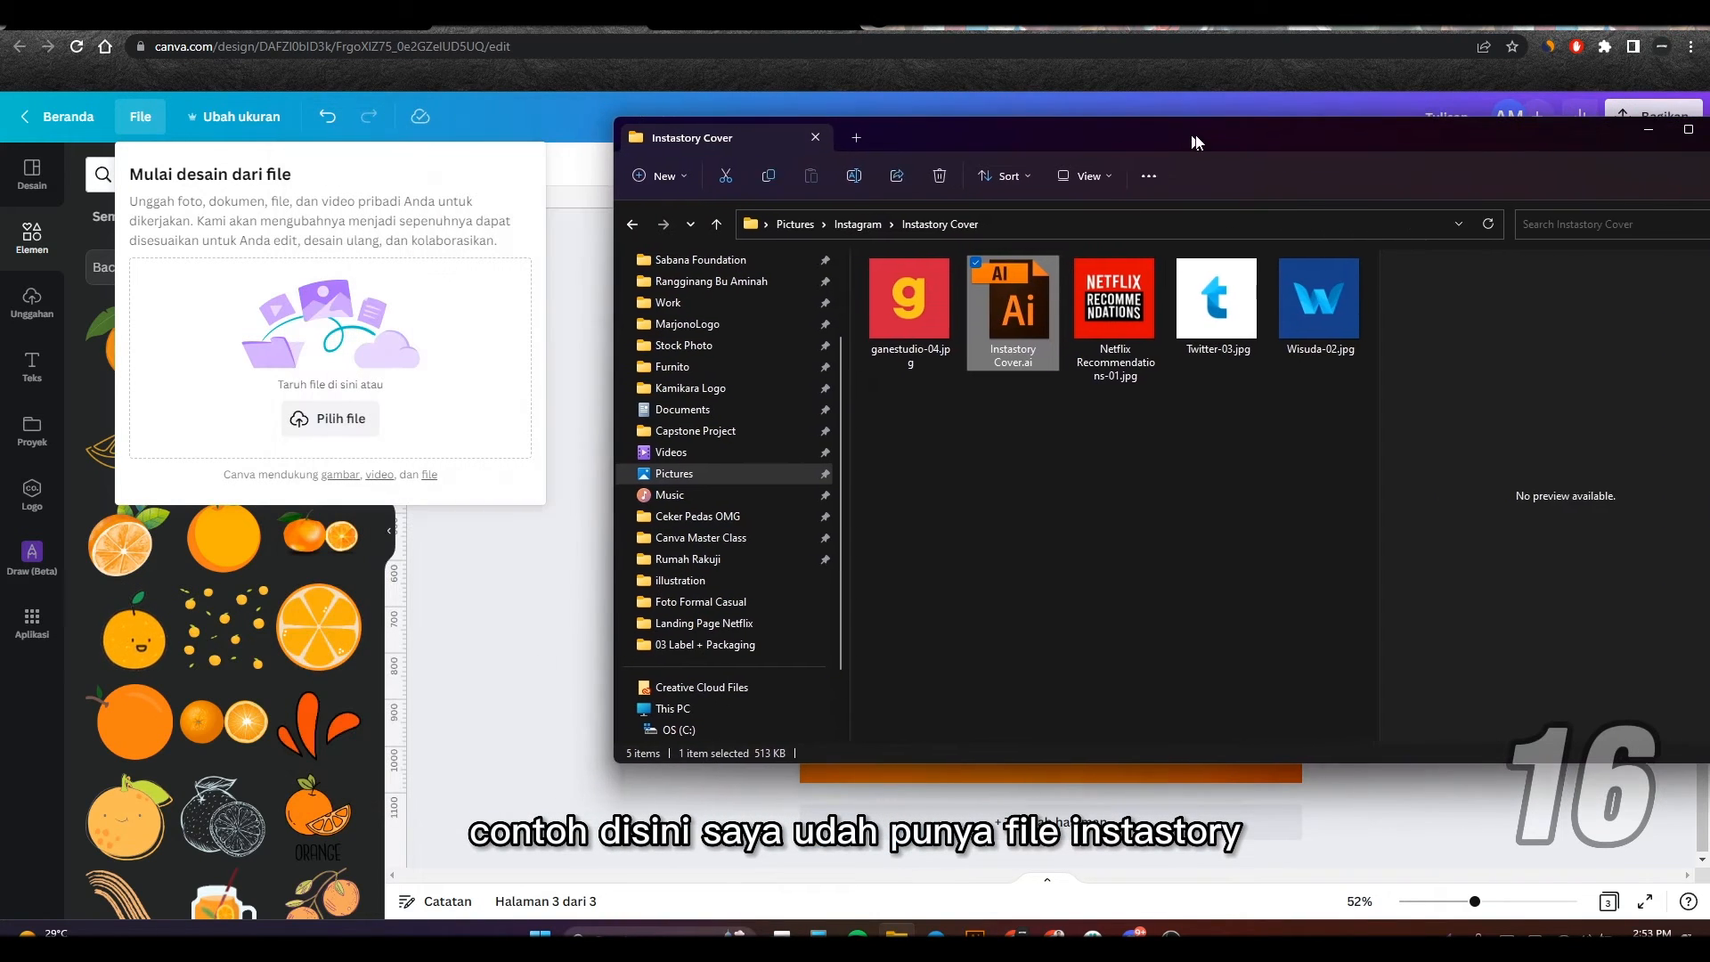
drag(1021, 308, 259, 286)
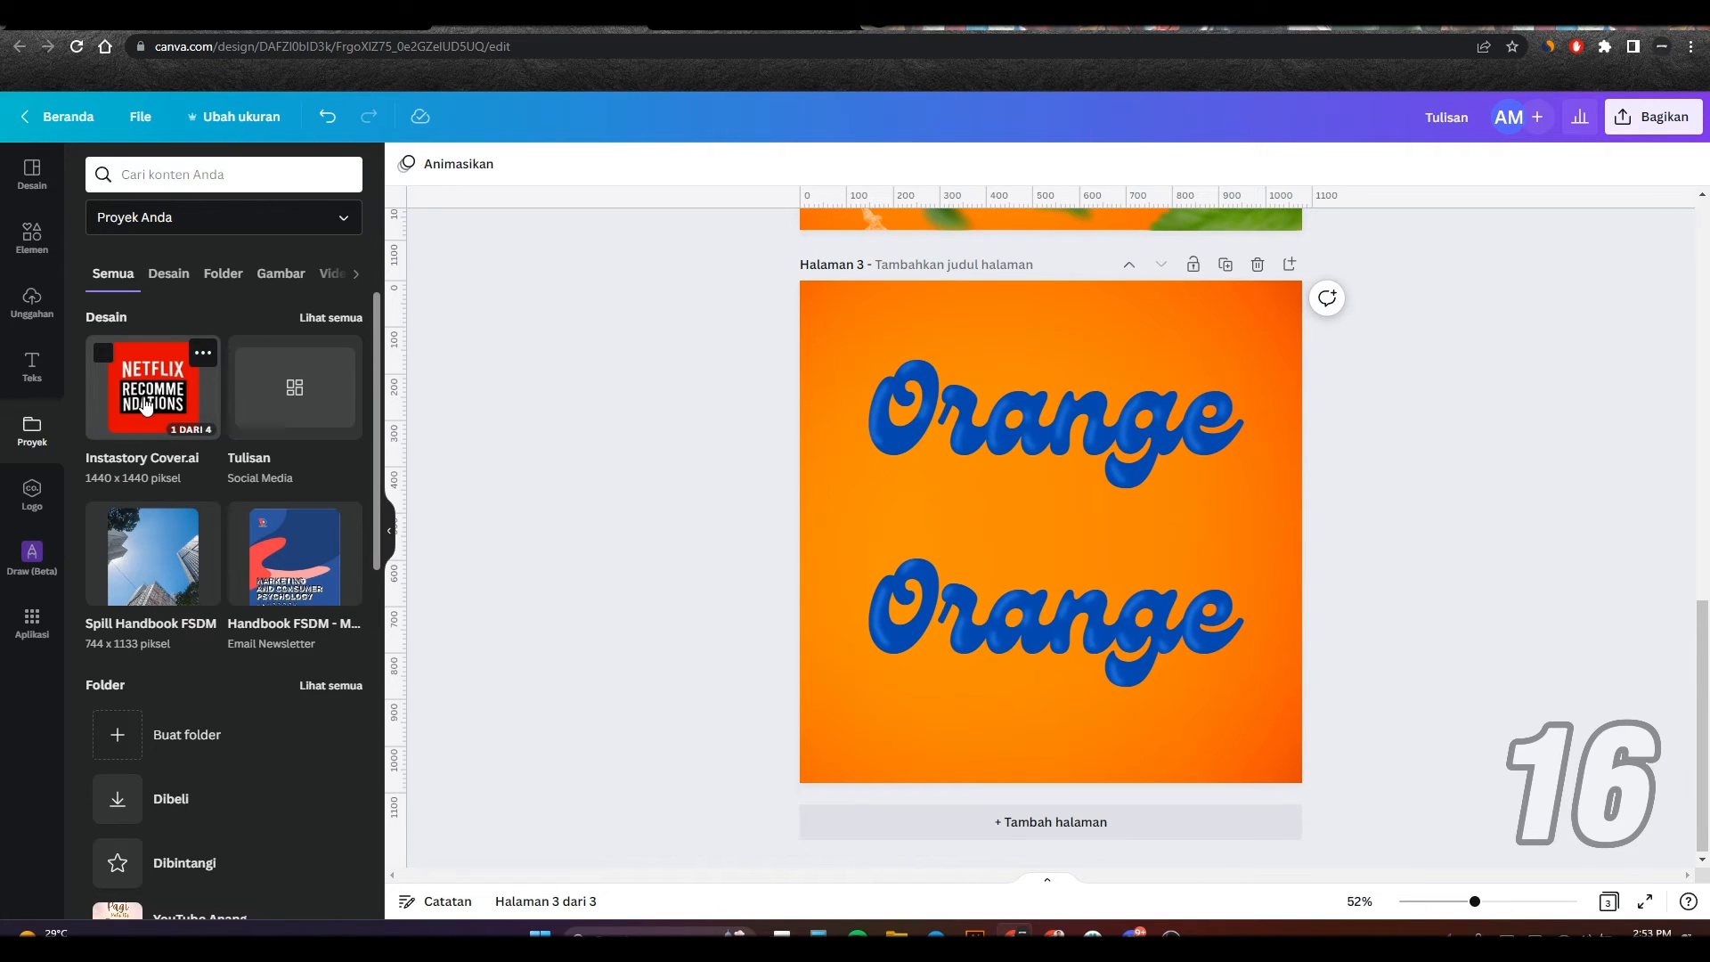
Step: Add a fourth page and apply the Netflix Recommendations page from the Instastory Cover.ai project to it
click(855, 821)
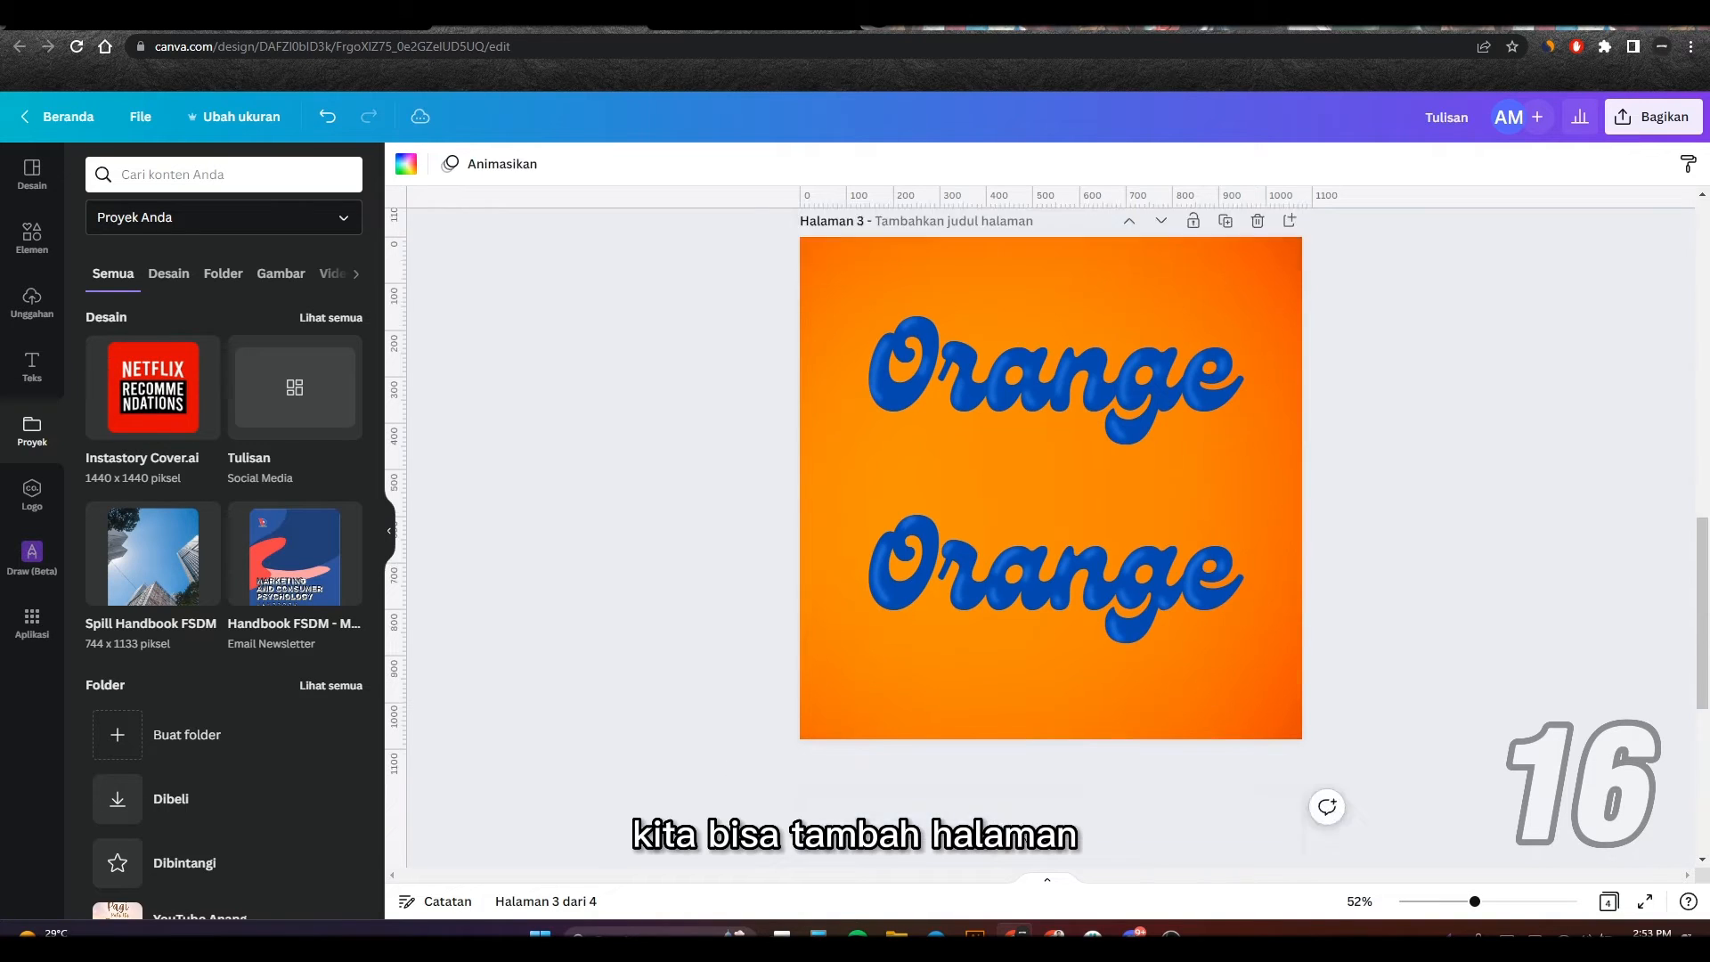
click(151, 387)
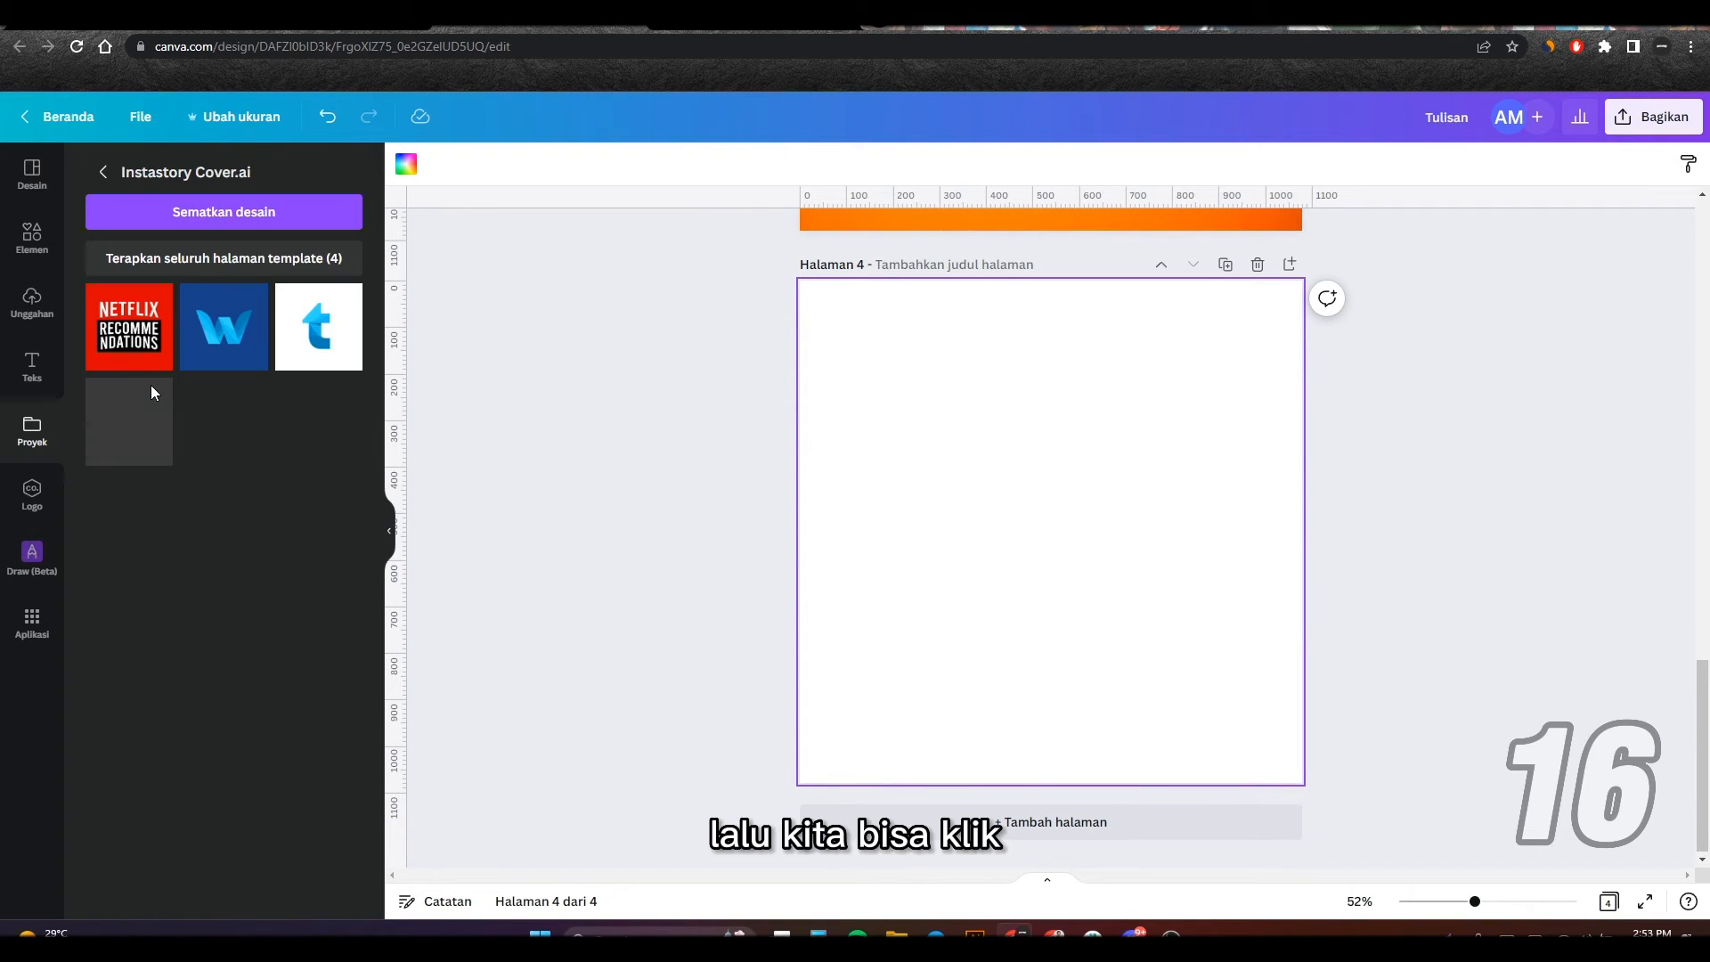
click(136, 339)
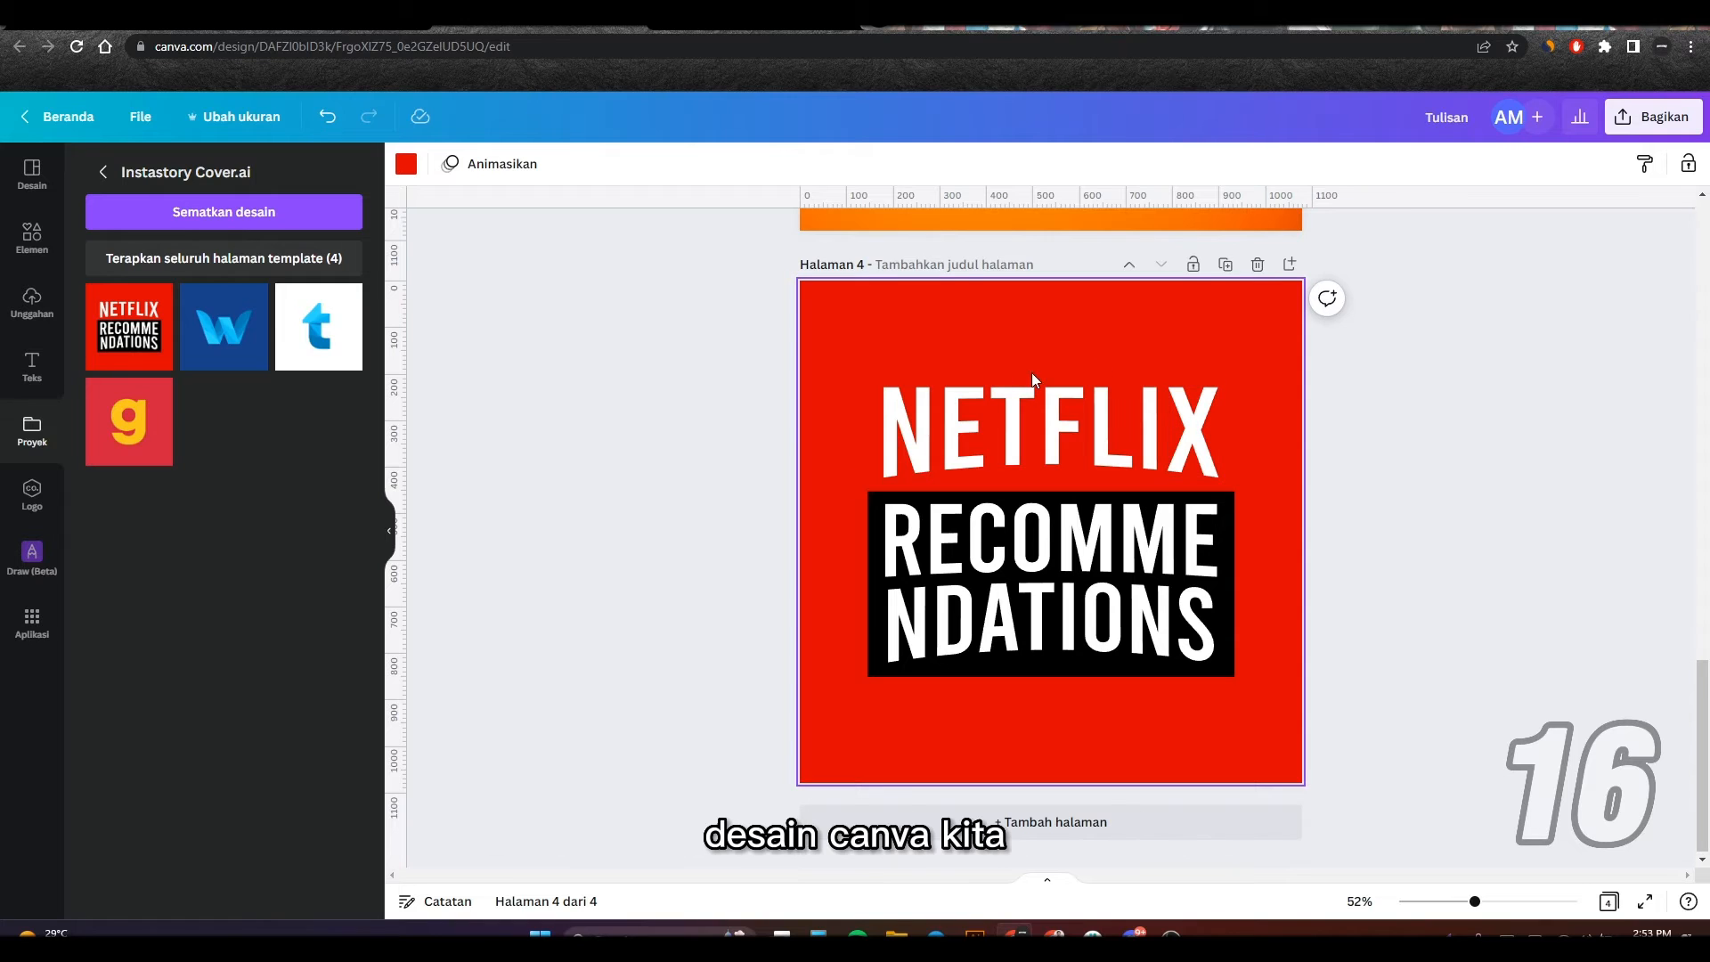
Step: Select the NETFLIX letters one by one, try moving the black RECOMMENDATIONS block, and undo the move
click(910, 437)
click(964, 428)
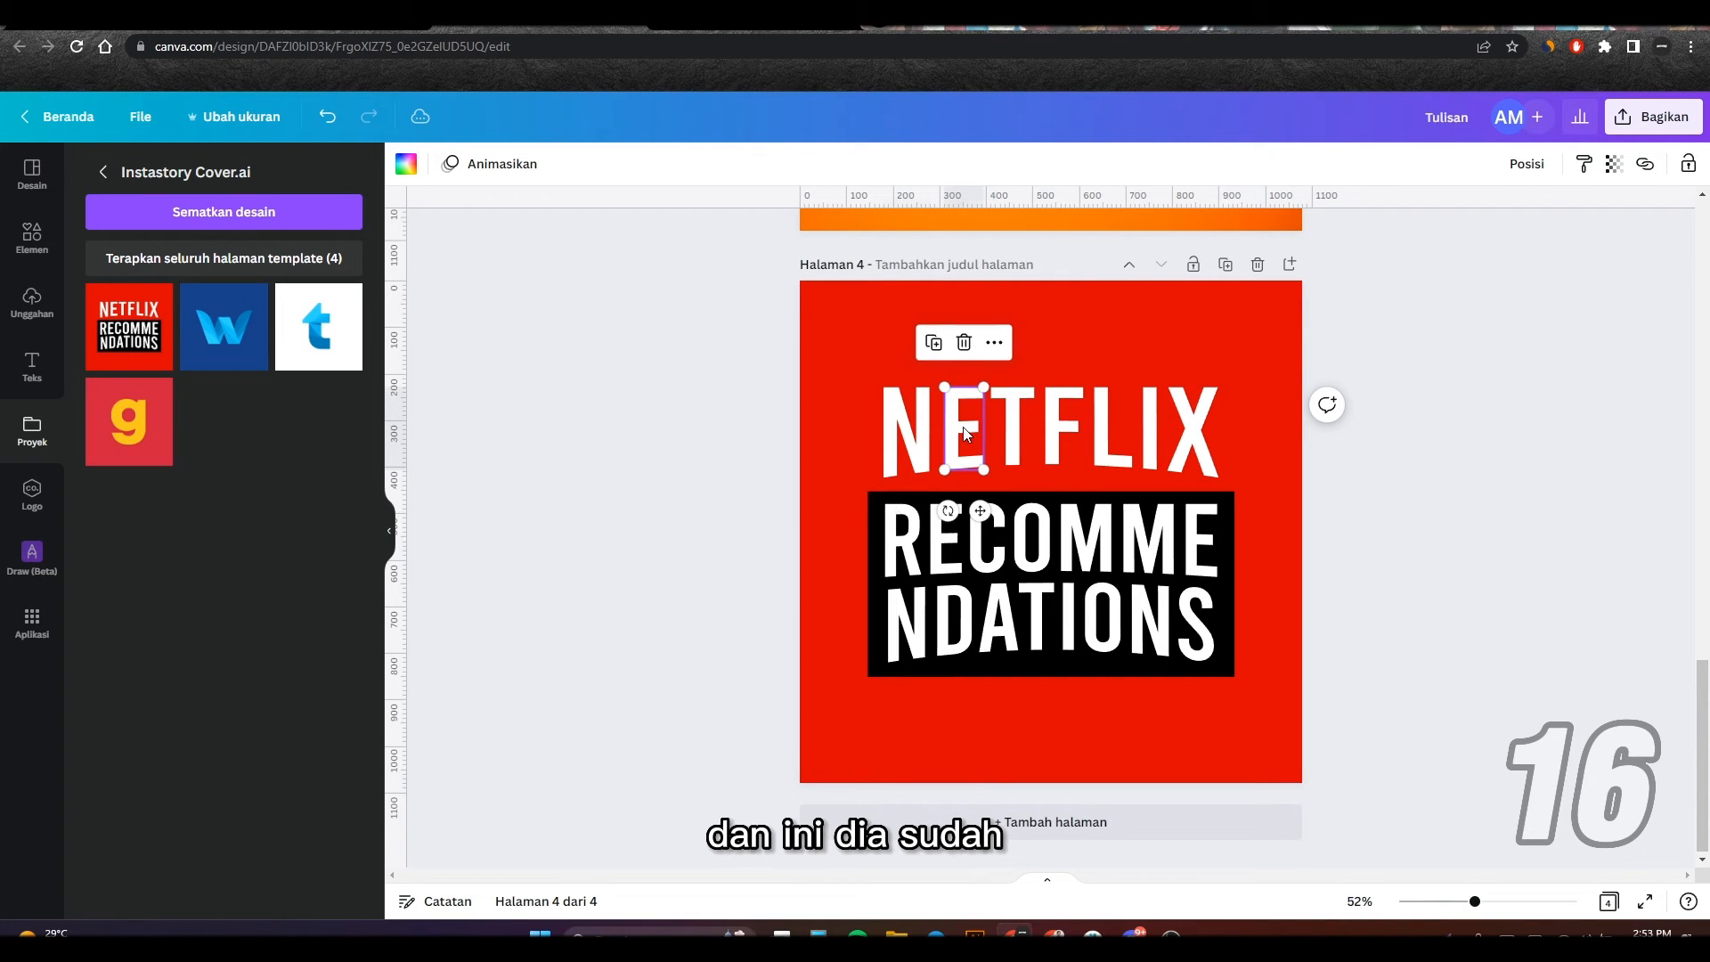
click(1018, 419)
click(1064, 422)
click(1119, 421)
click(1151, 426)
click(1192, 429)
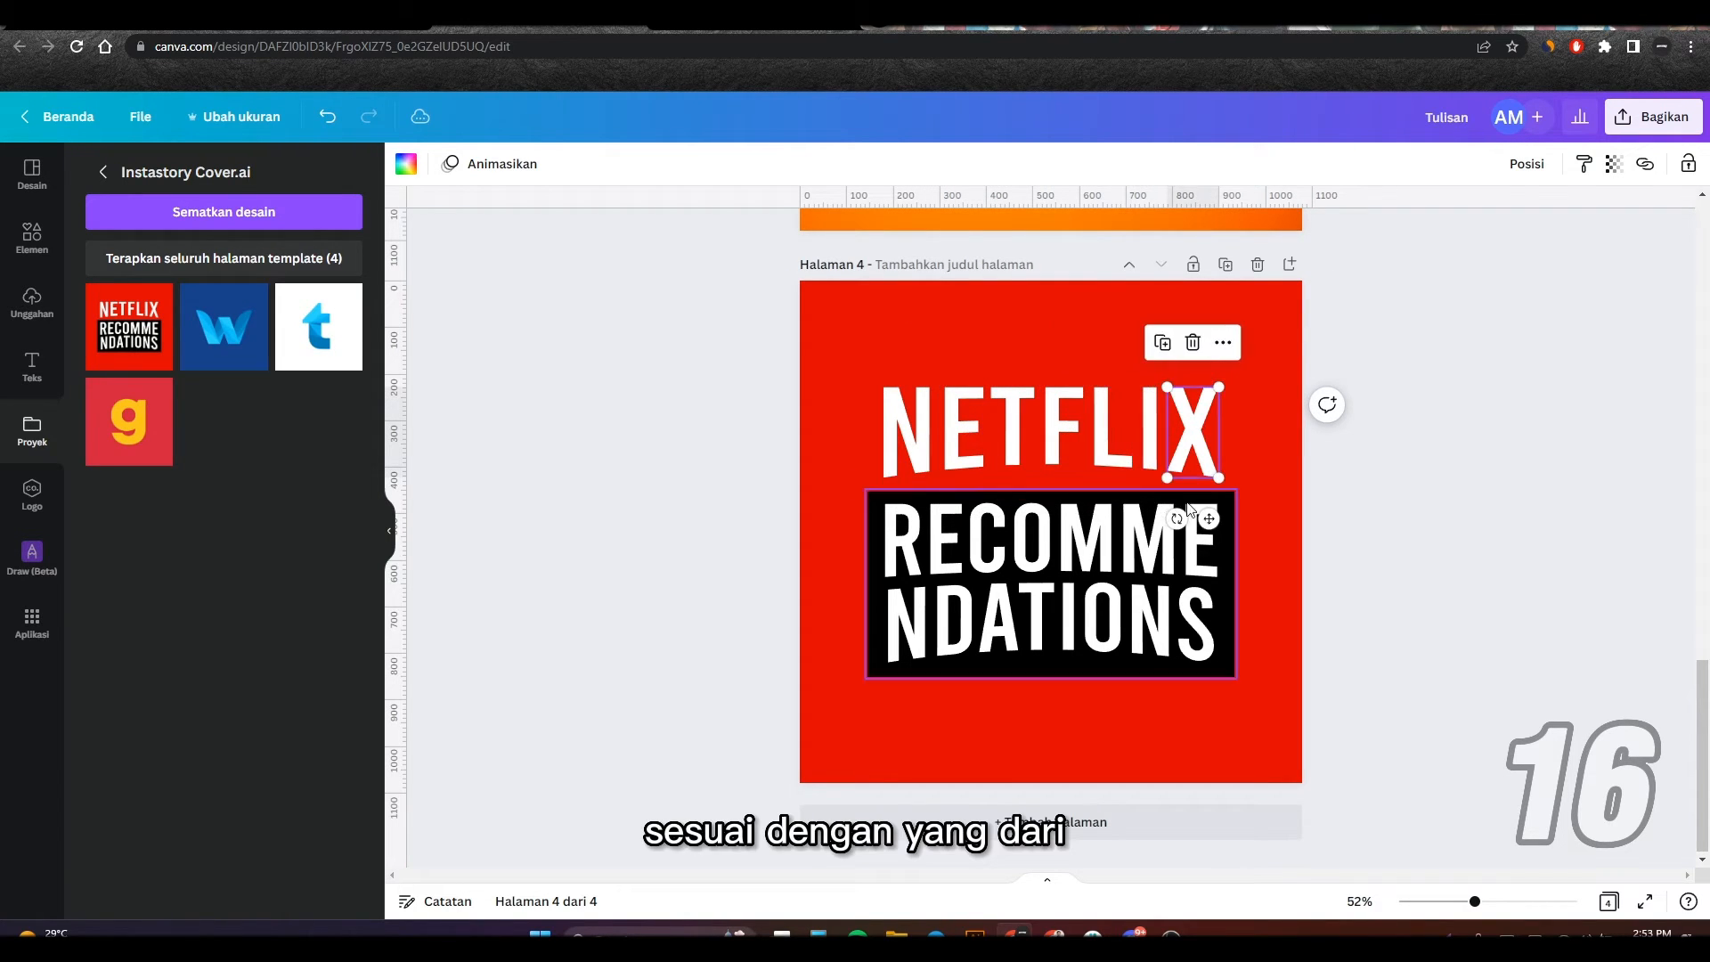
click(1157, 568)
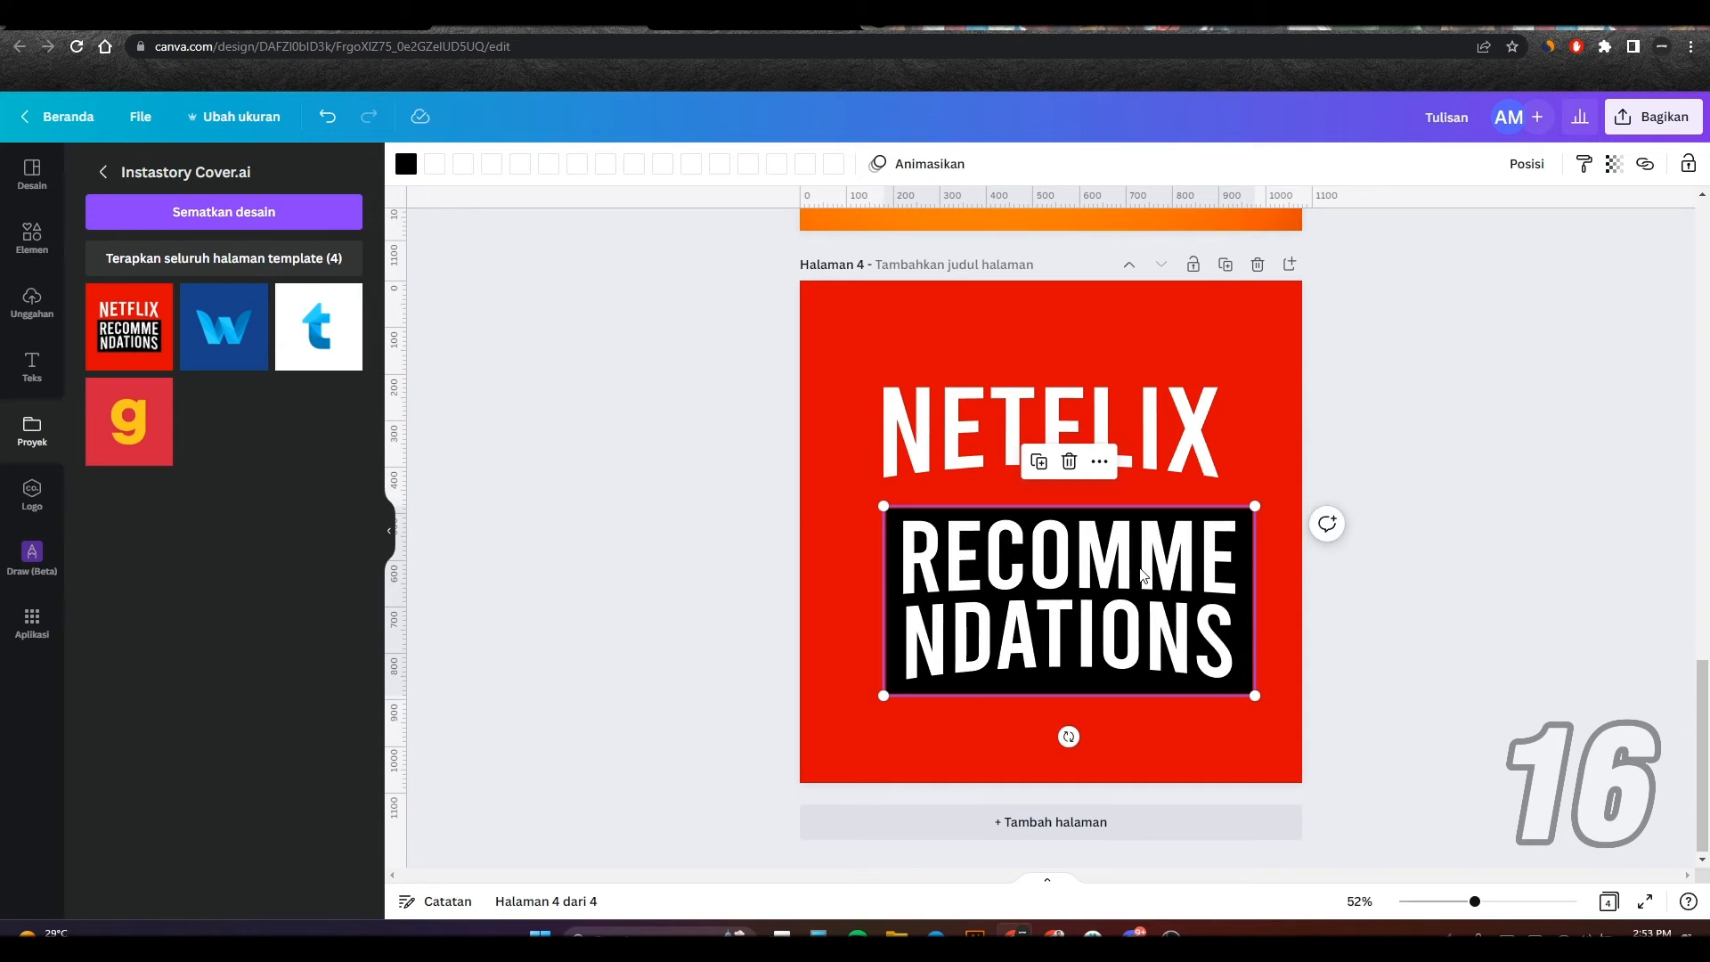
click(703, 495)
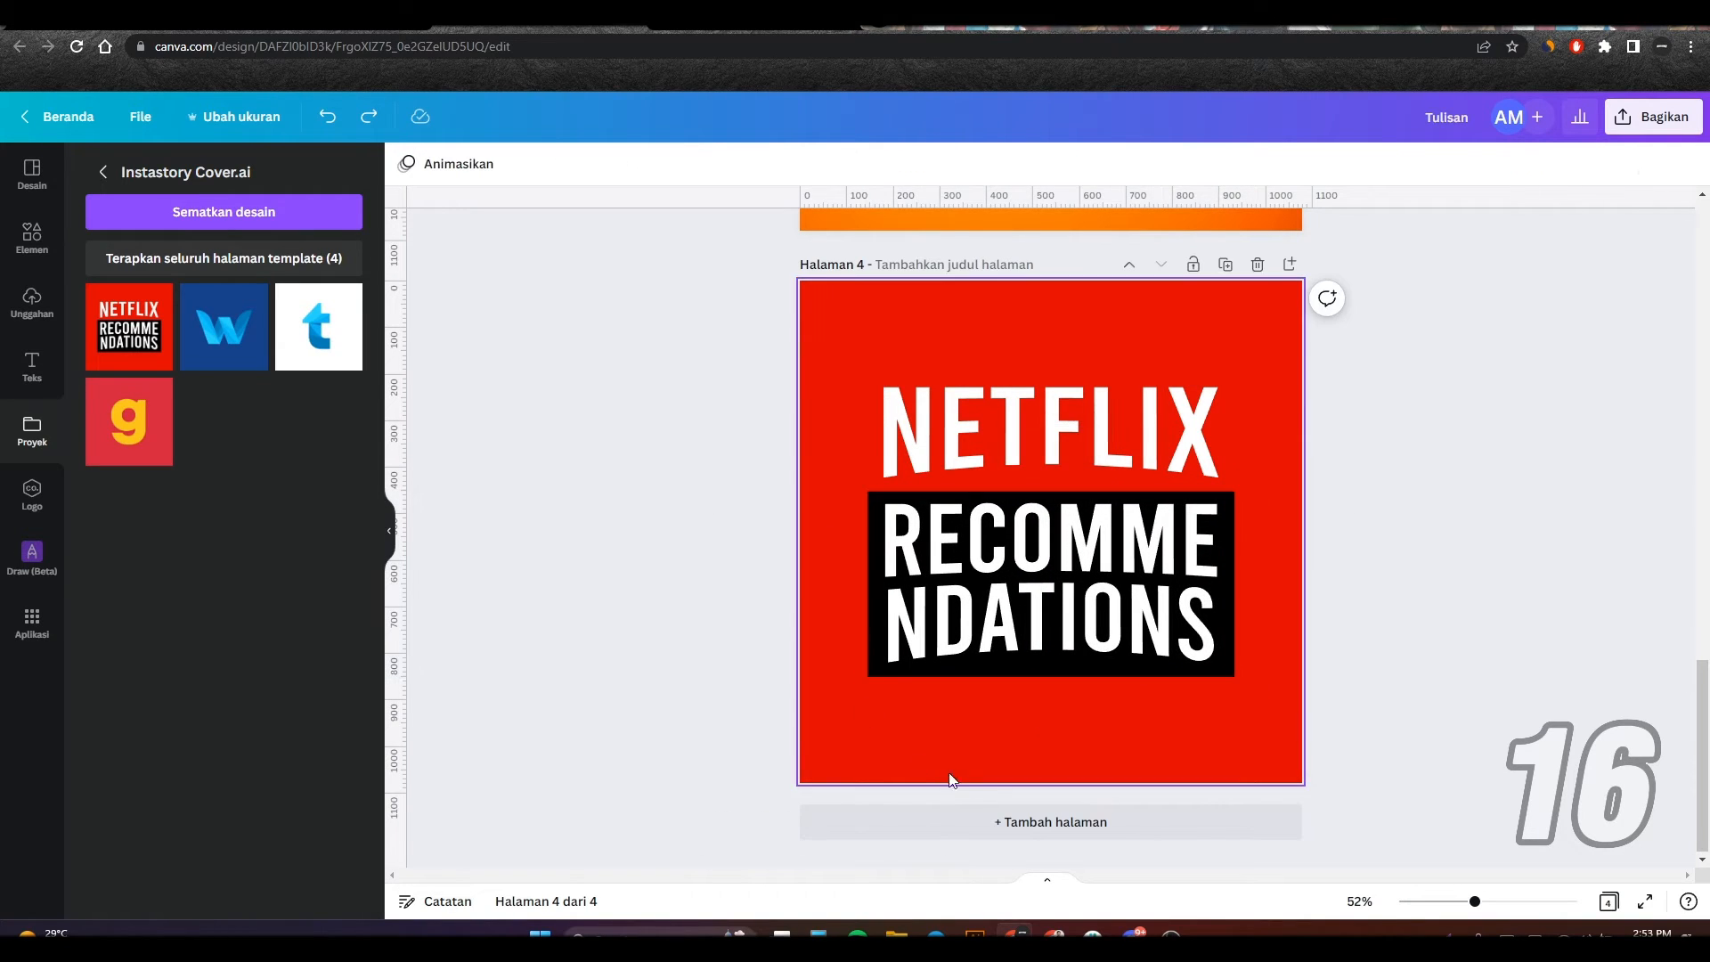
Step: Add a fifth page with the blue W design from Instastory Cover.ai, and undo a trial move of its graphic
click(948, 821)
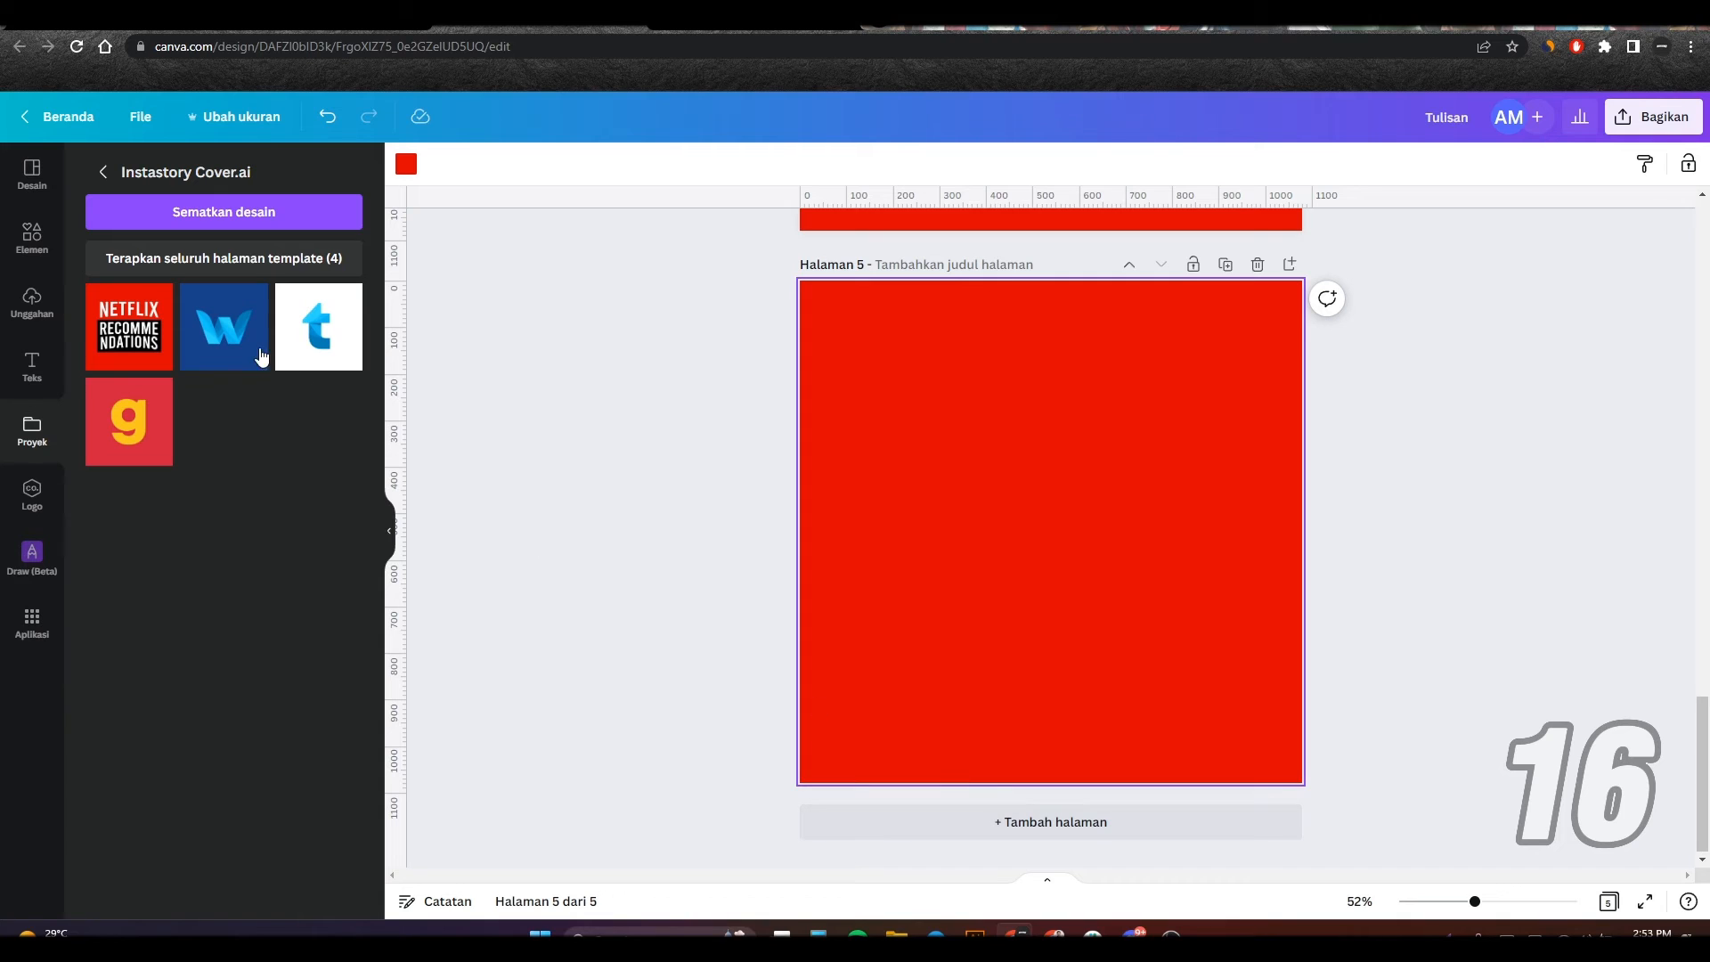
click(236, 337)
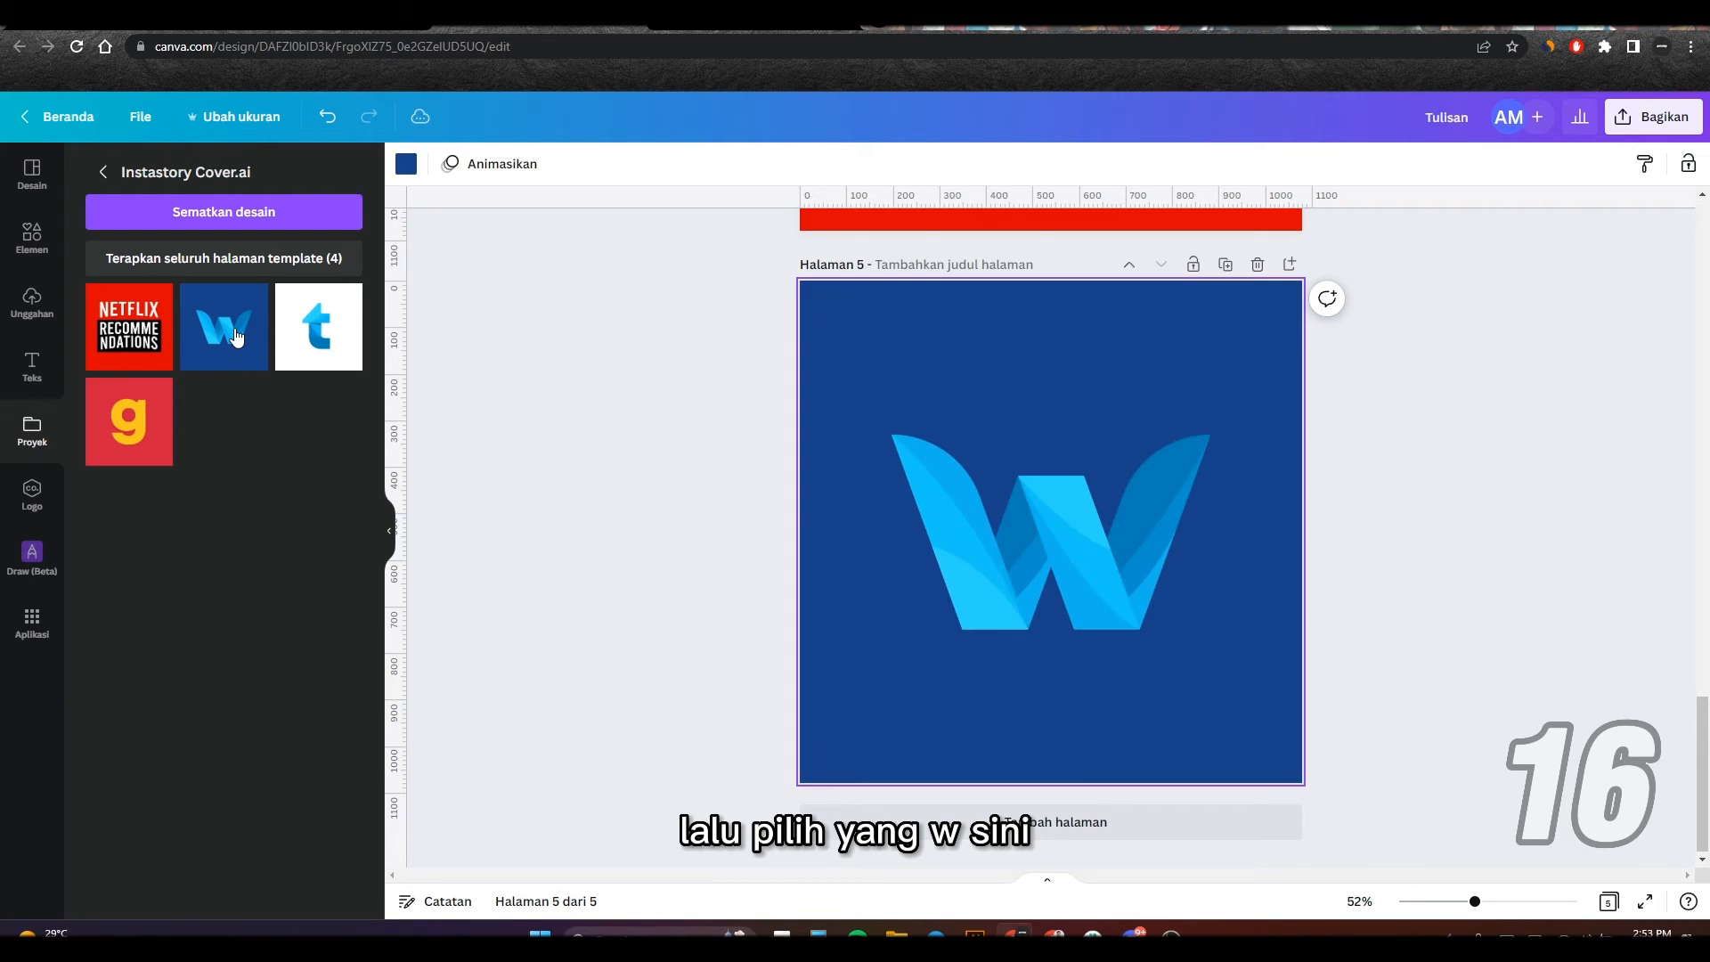
drag(947, 479, 985, 454)
key(ctrl+z)
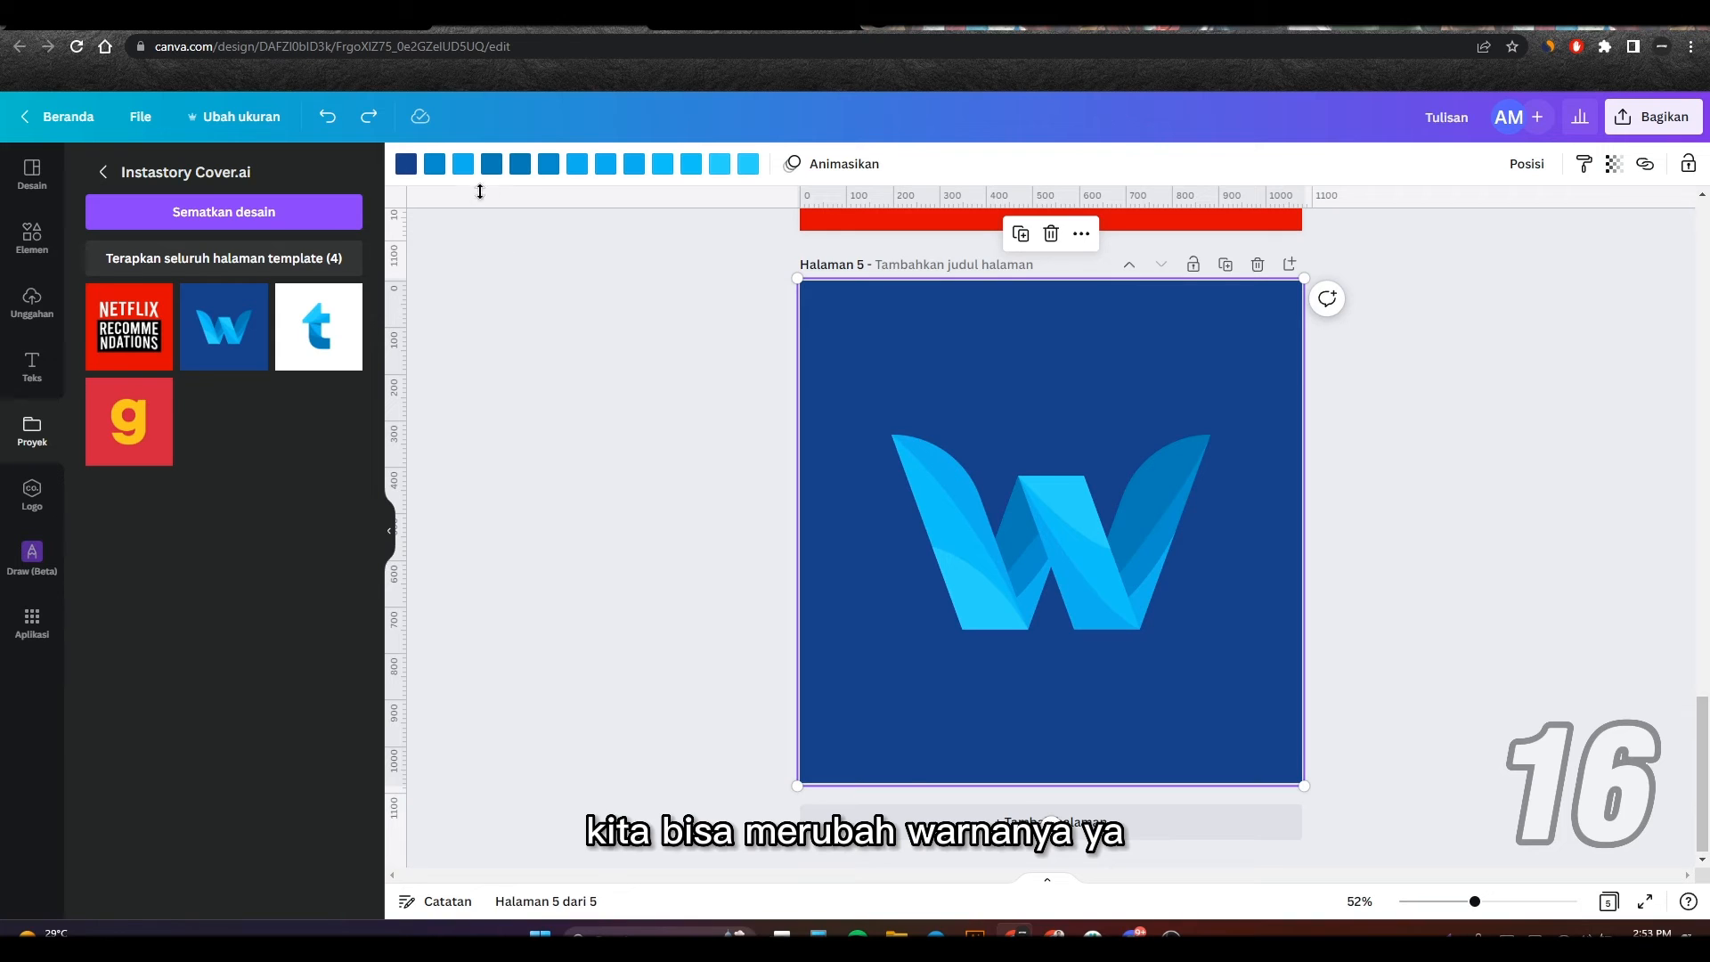
Step: Recolour the W graphic's fourth, fifth and eighth colours to Mellow Barnyard's last yellow, Mellow Barnyard pink and the bright yellow from Palet warna
click(496, 167)
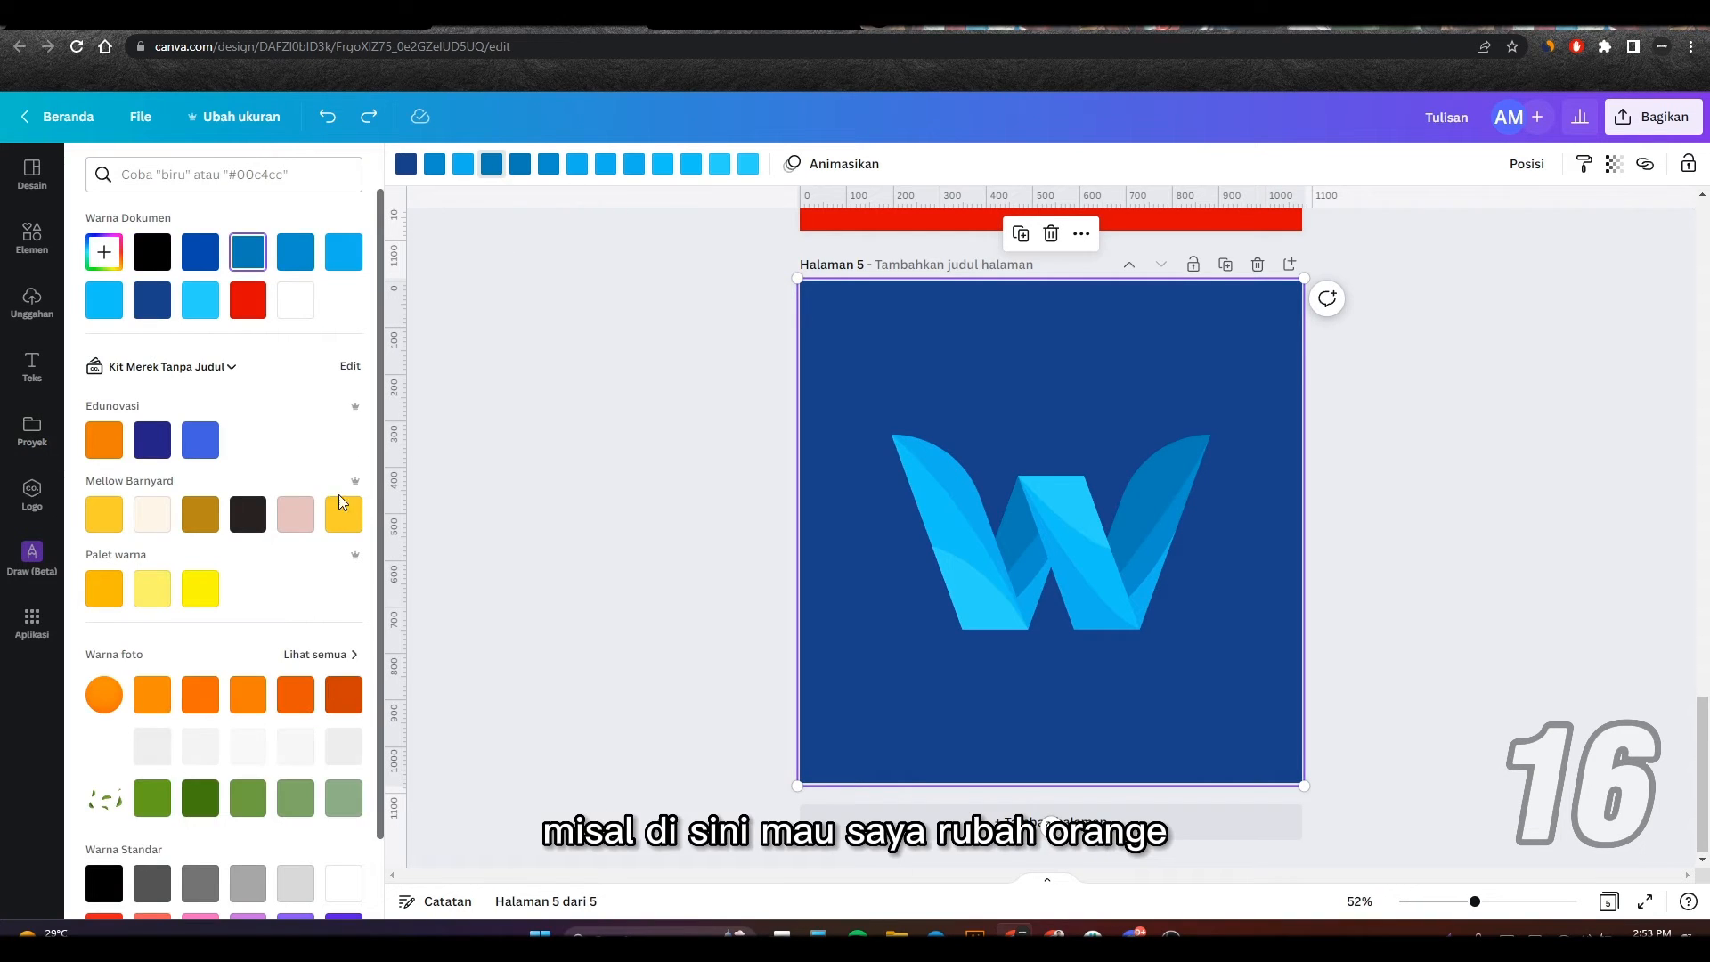
click(341, 517)
click(520, 164)
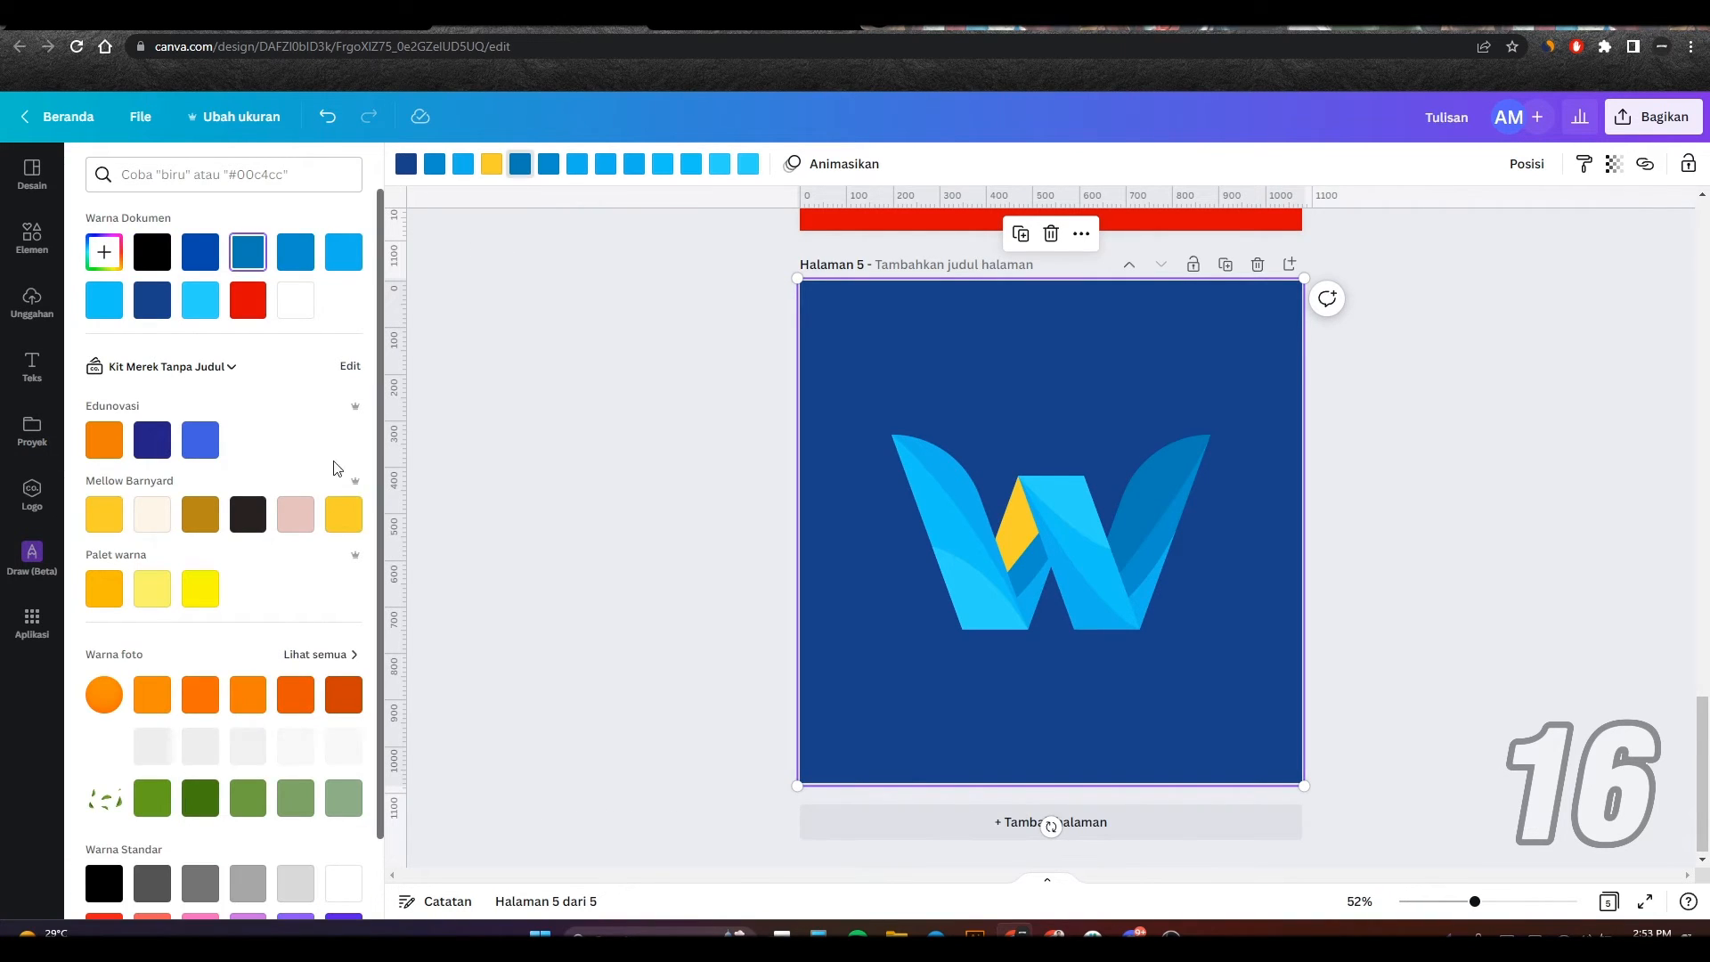
click(295, 514)
click(606, 164)
click(200, 589)
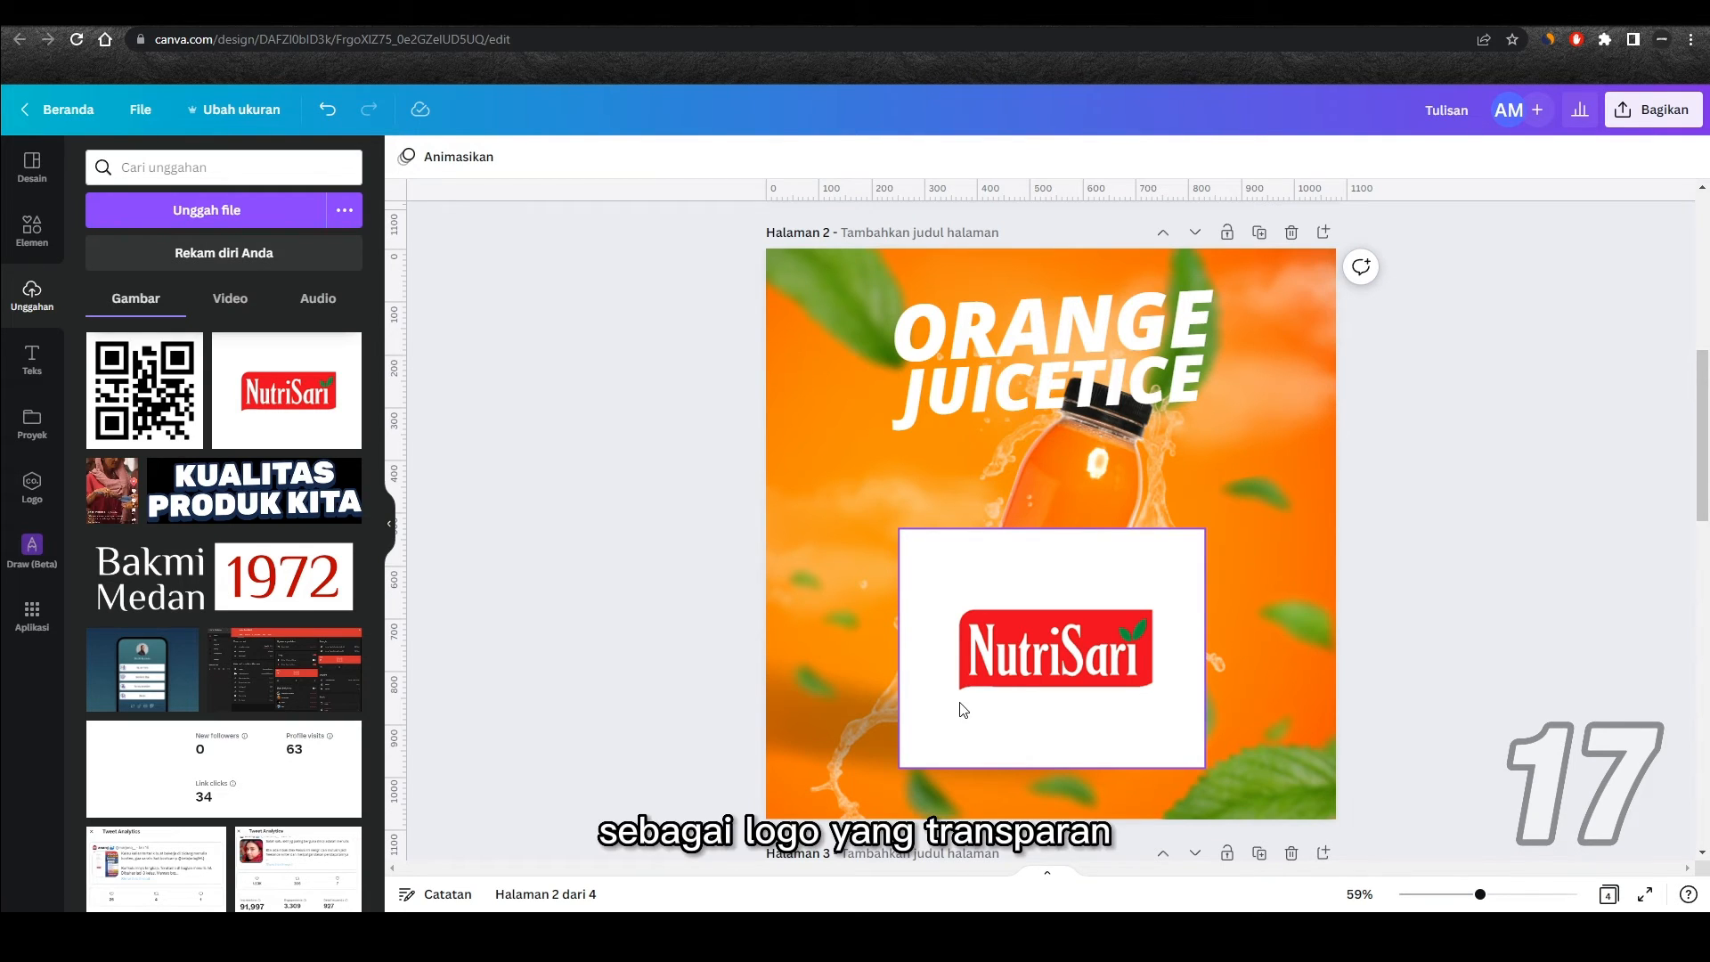
Step: Remove the white background of the NutriSari logo on page 2 and restore its white lettering with the Pulihkan brush
click(965, 595)
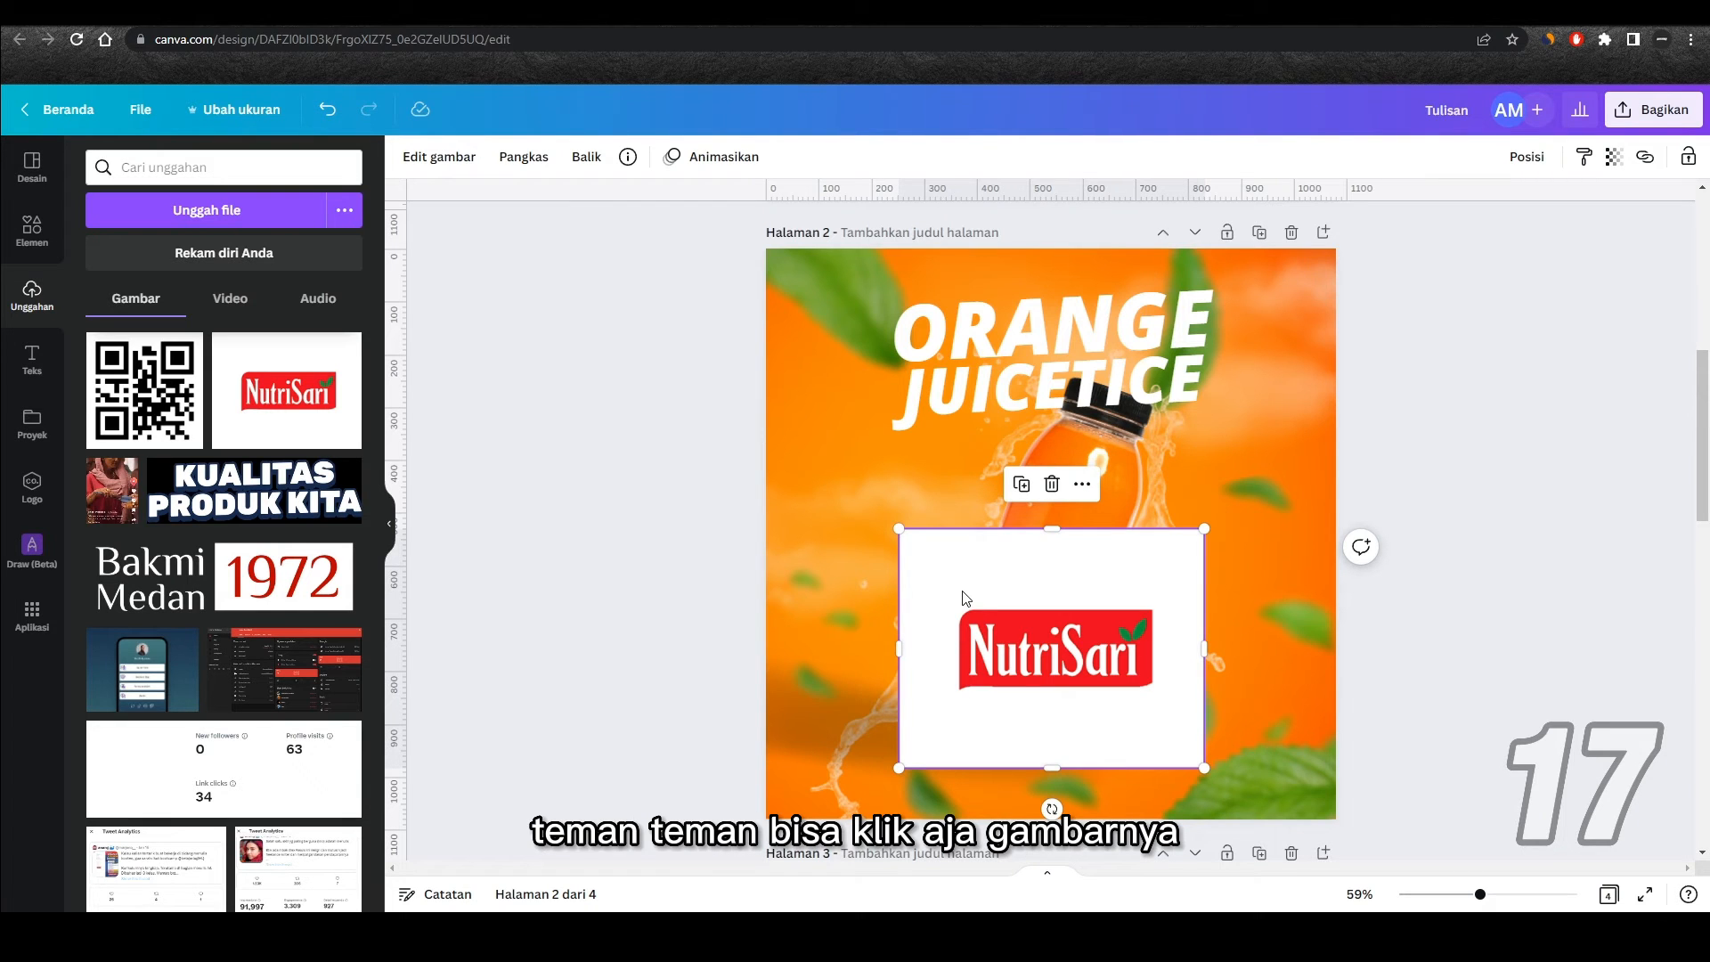
click(440, 161)
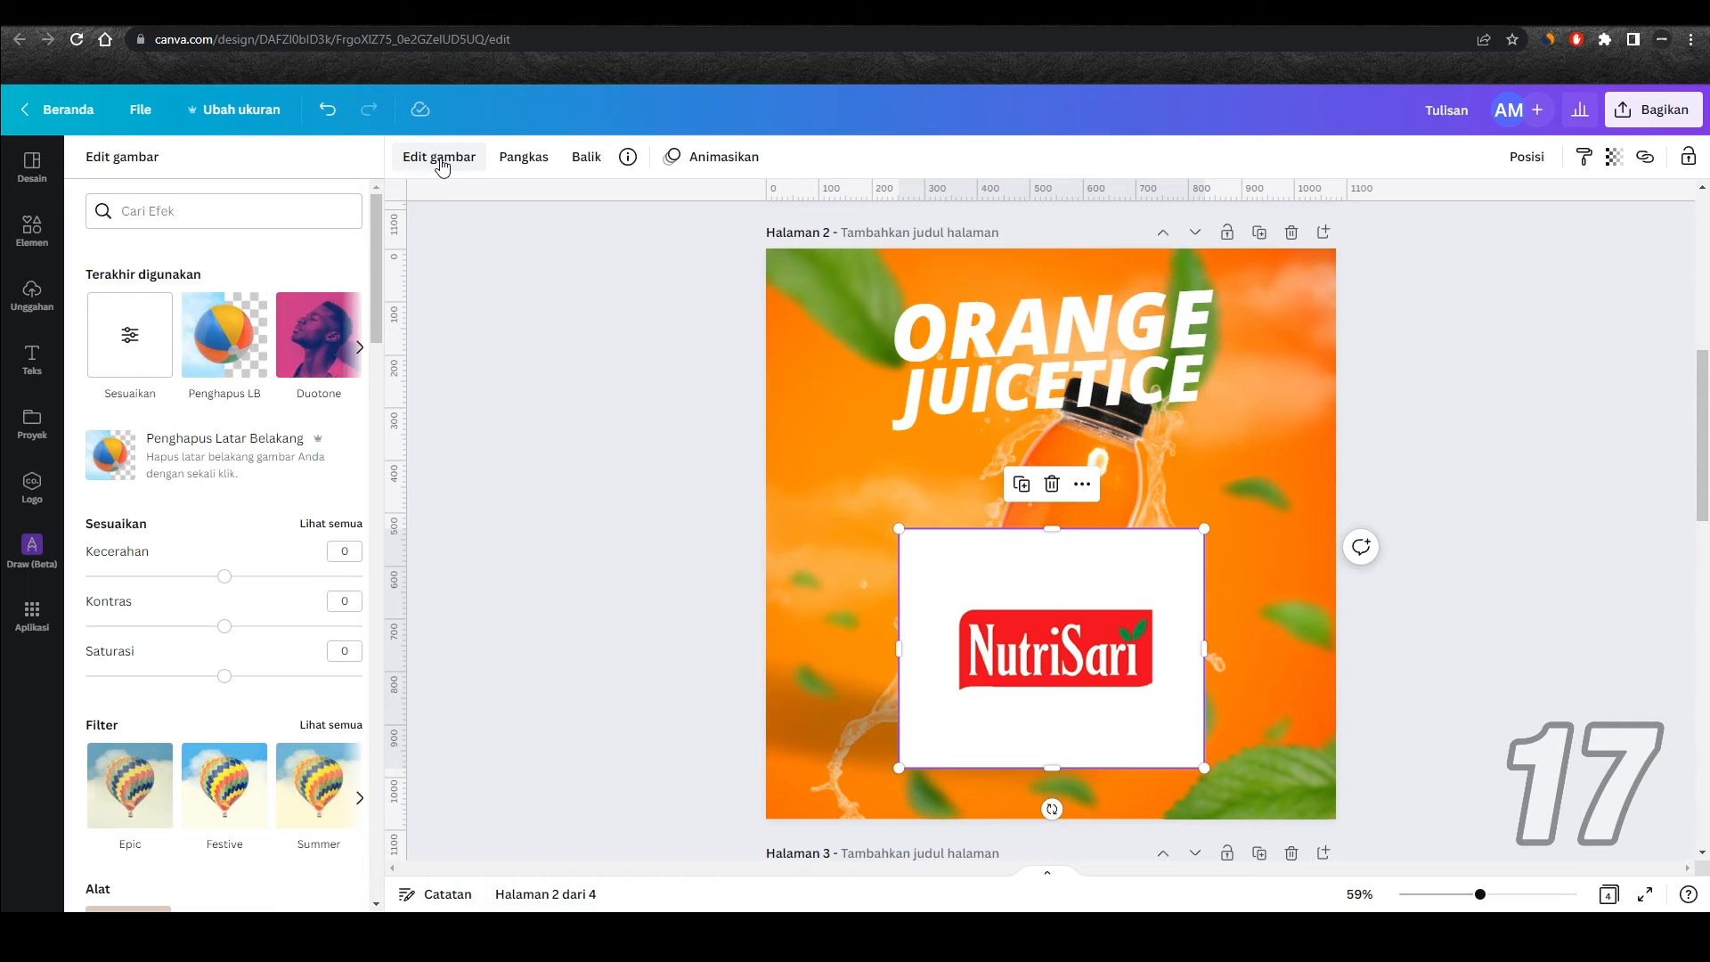
click(253, 458)
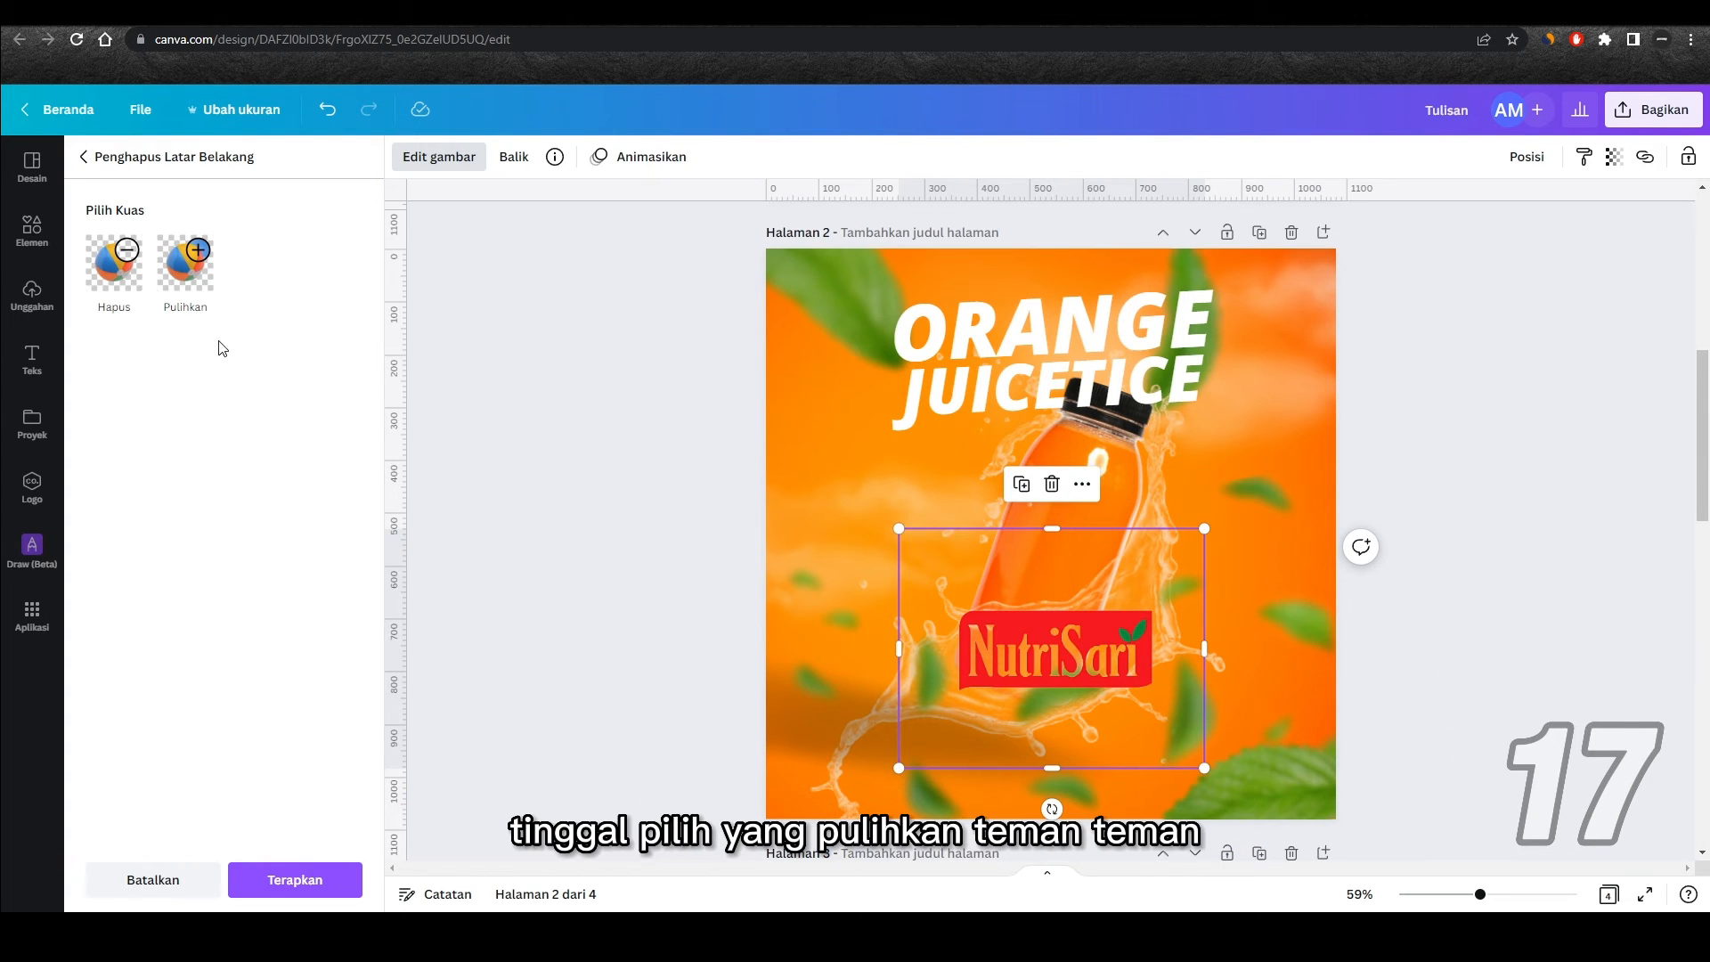
click(197, 283)
click(198, 283)
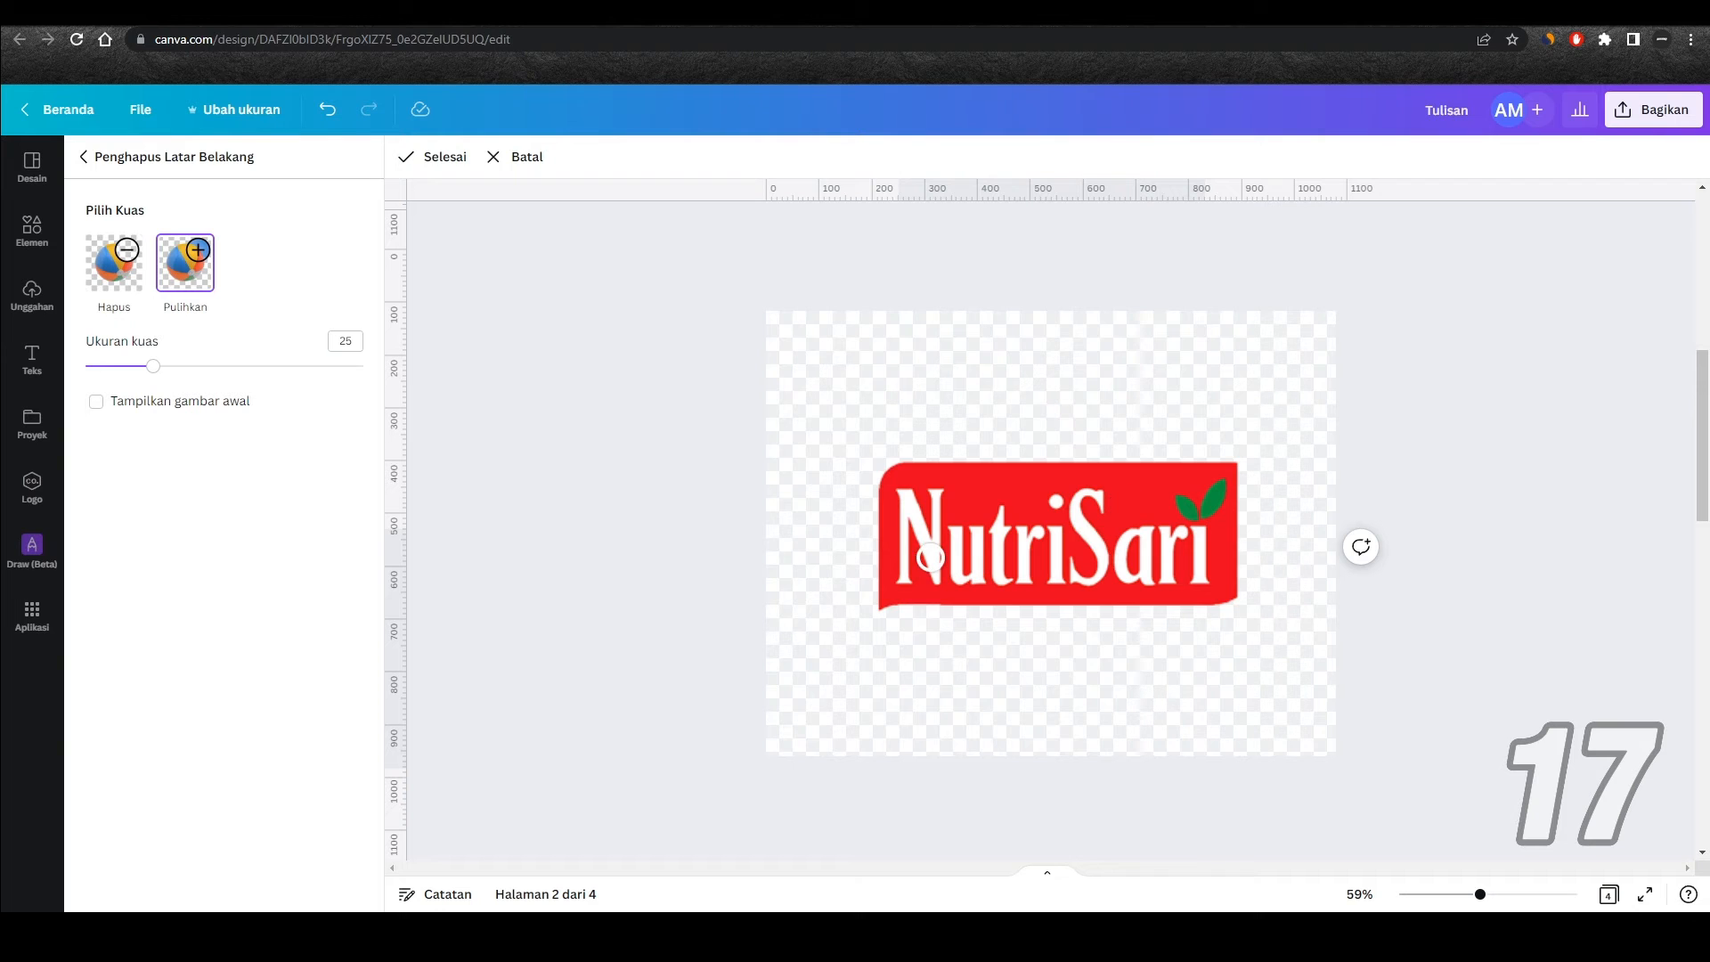
click(434, 158)
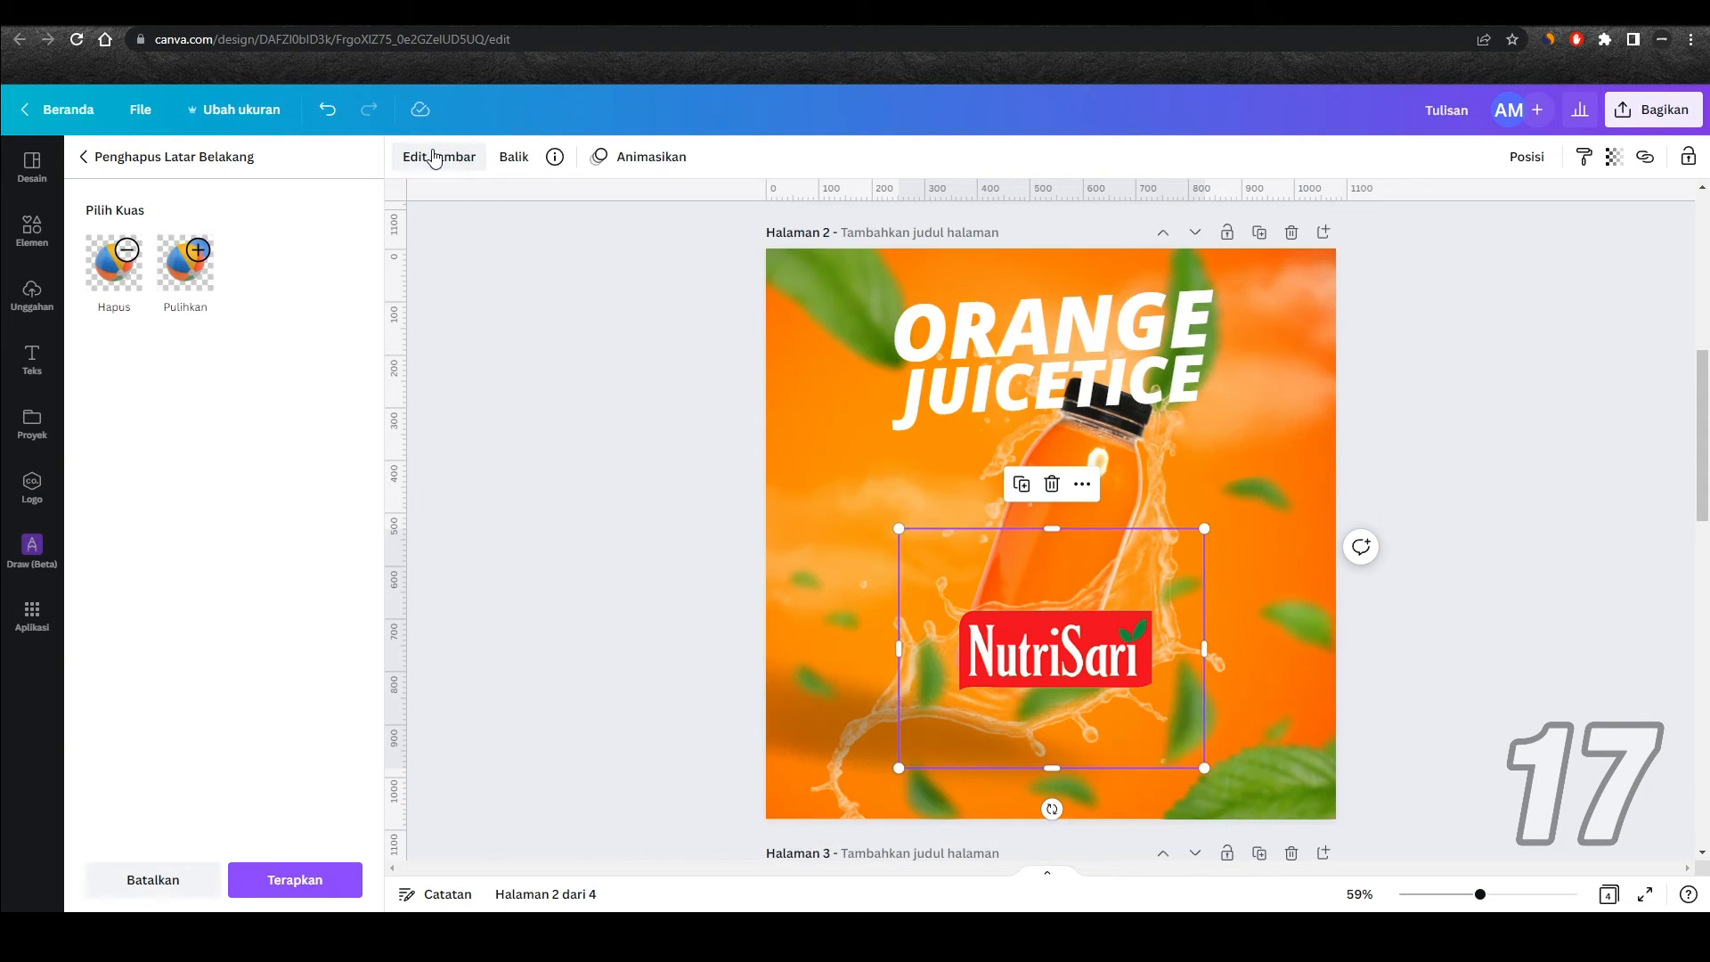
Step: Crop the empty margins around the NutriSari logo and place it at a smaller size in the poster's lower-left corner
drag(1053, 532, 1054, 601)
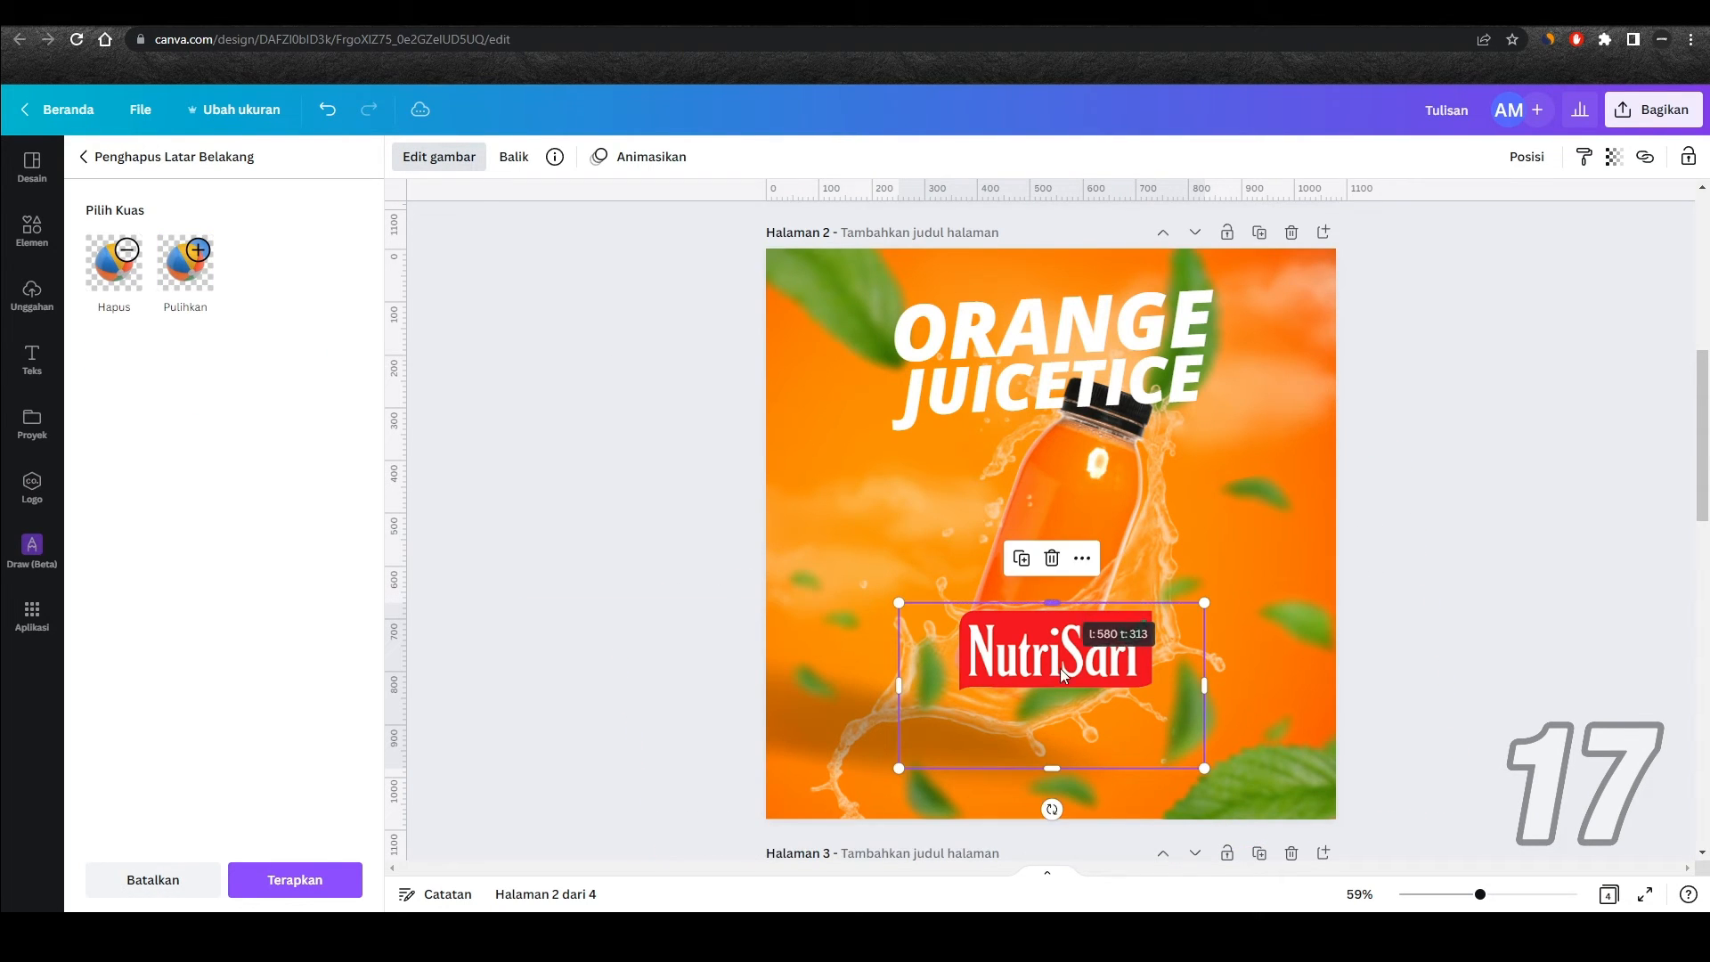
drag(1054, 768, 1054, 703)
drag(1205, 653, 1167, 653)
drag(900, 658, 897, 753)
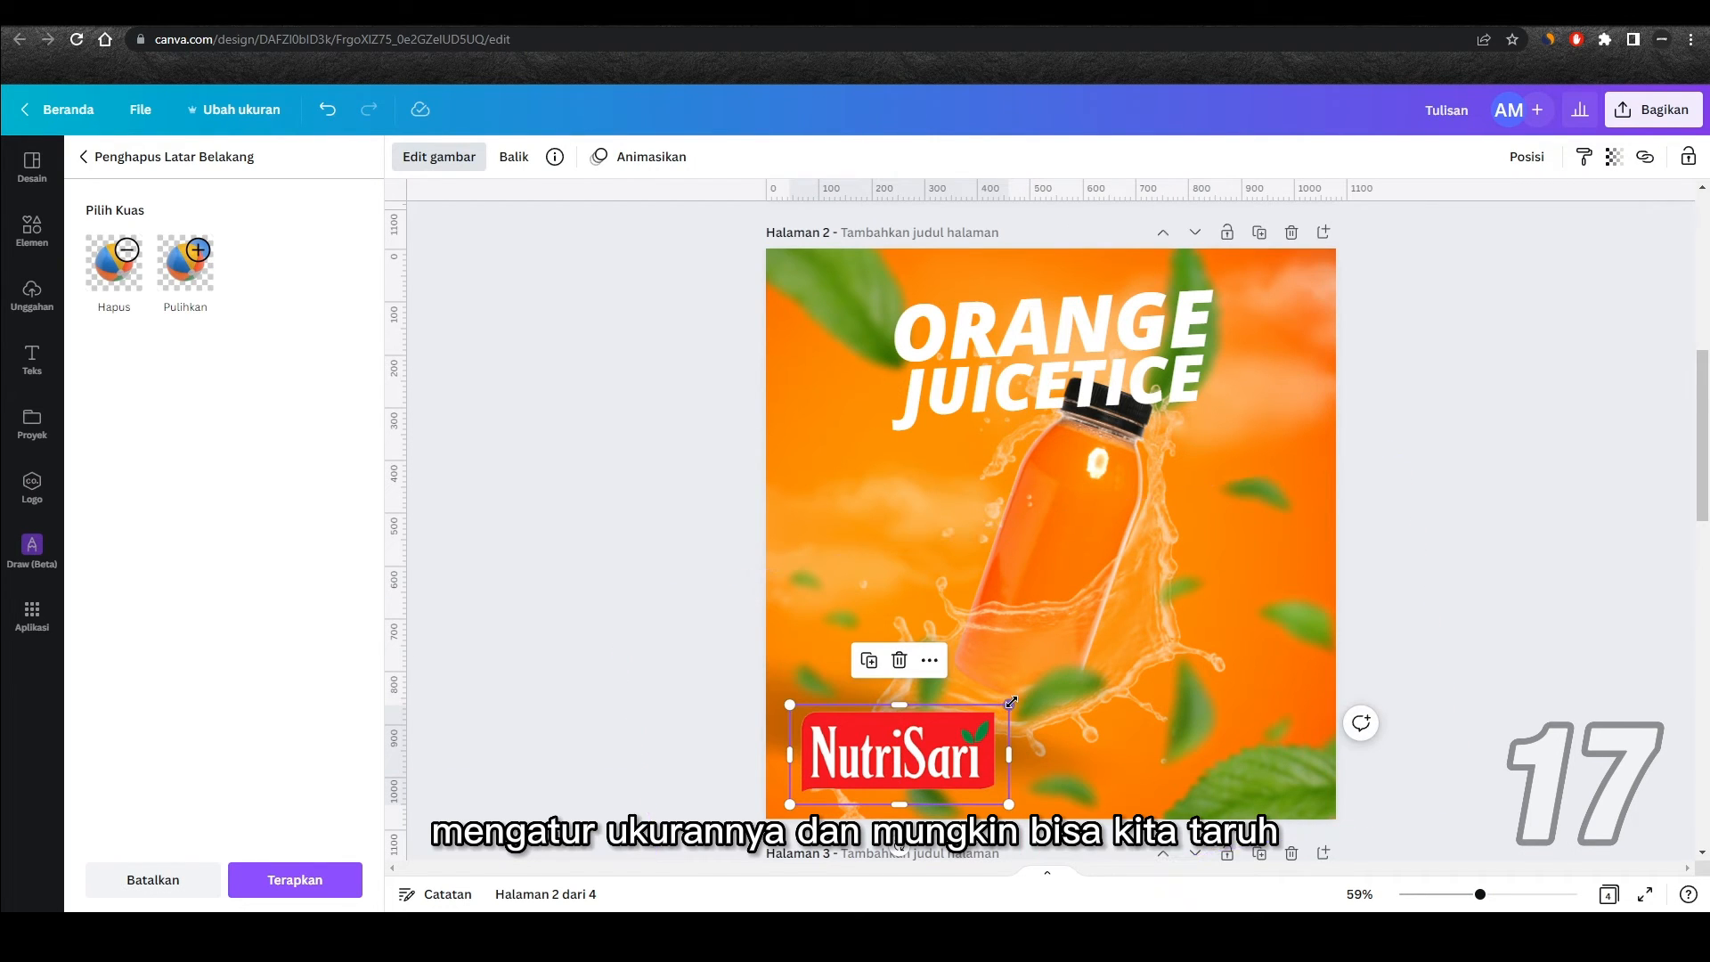
drag(1009, 703, 893, 744)
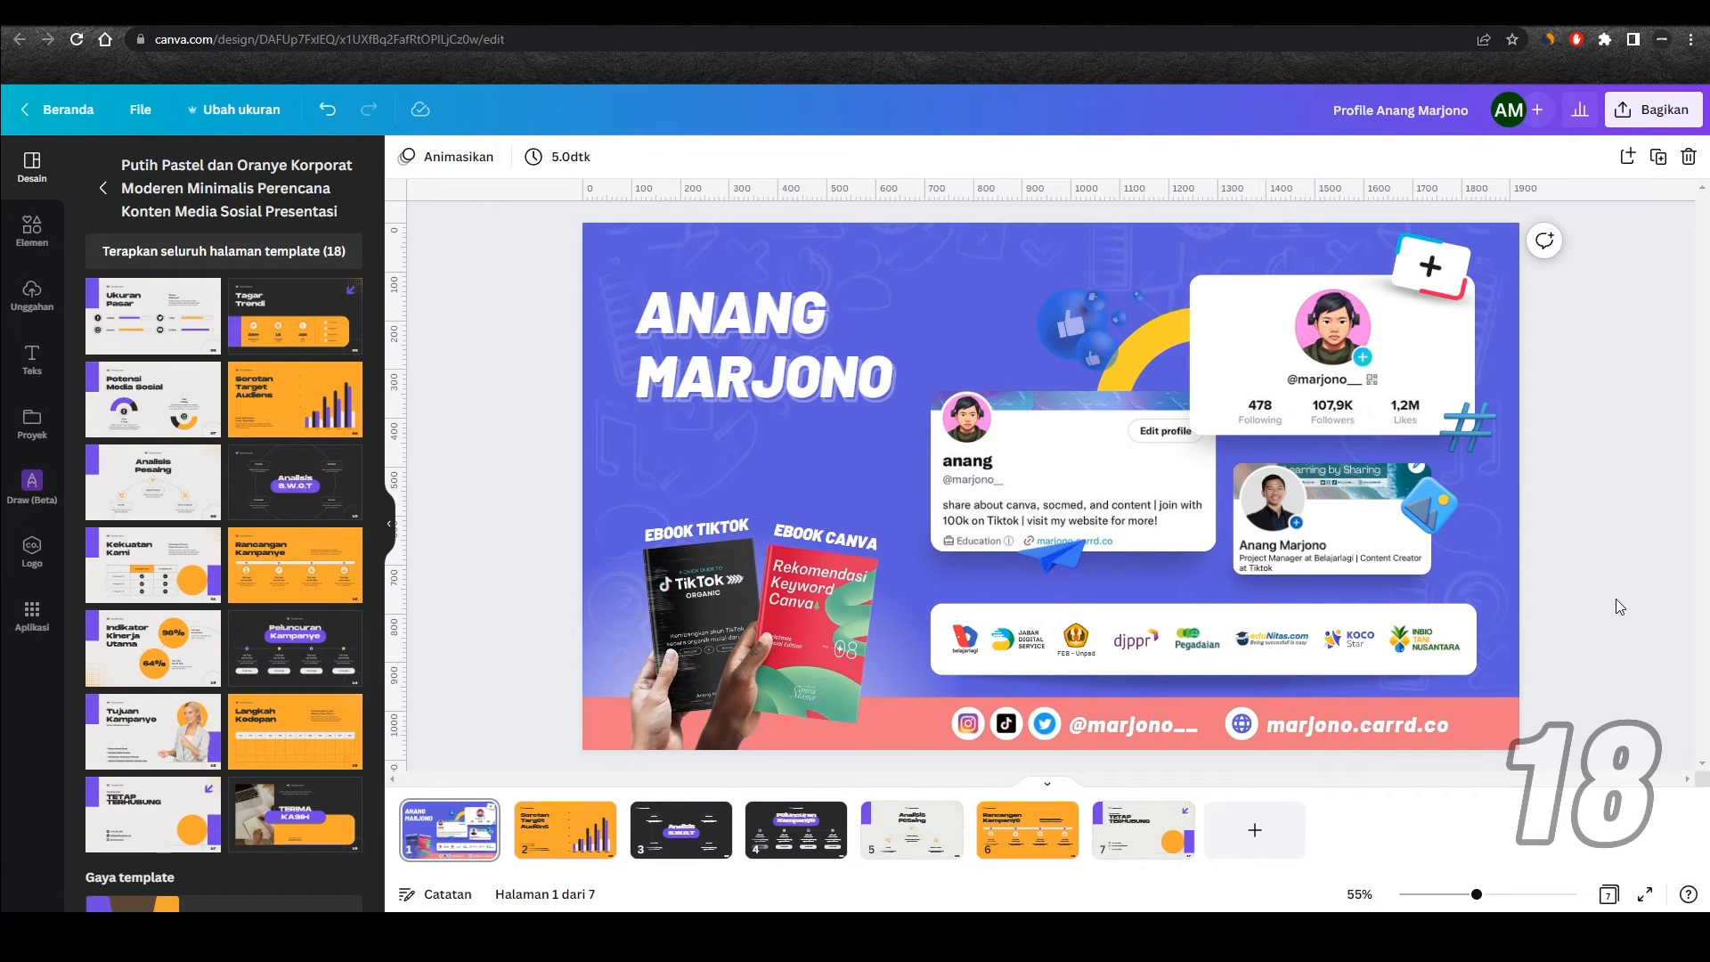
Step: Present the profile design in full screen and start a 1-minute countdown timer
click(1652, 893)
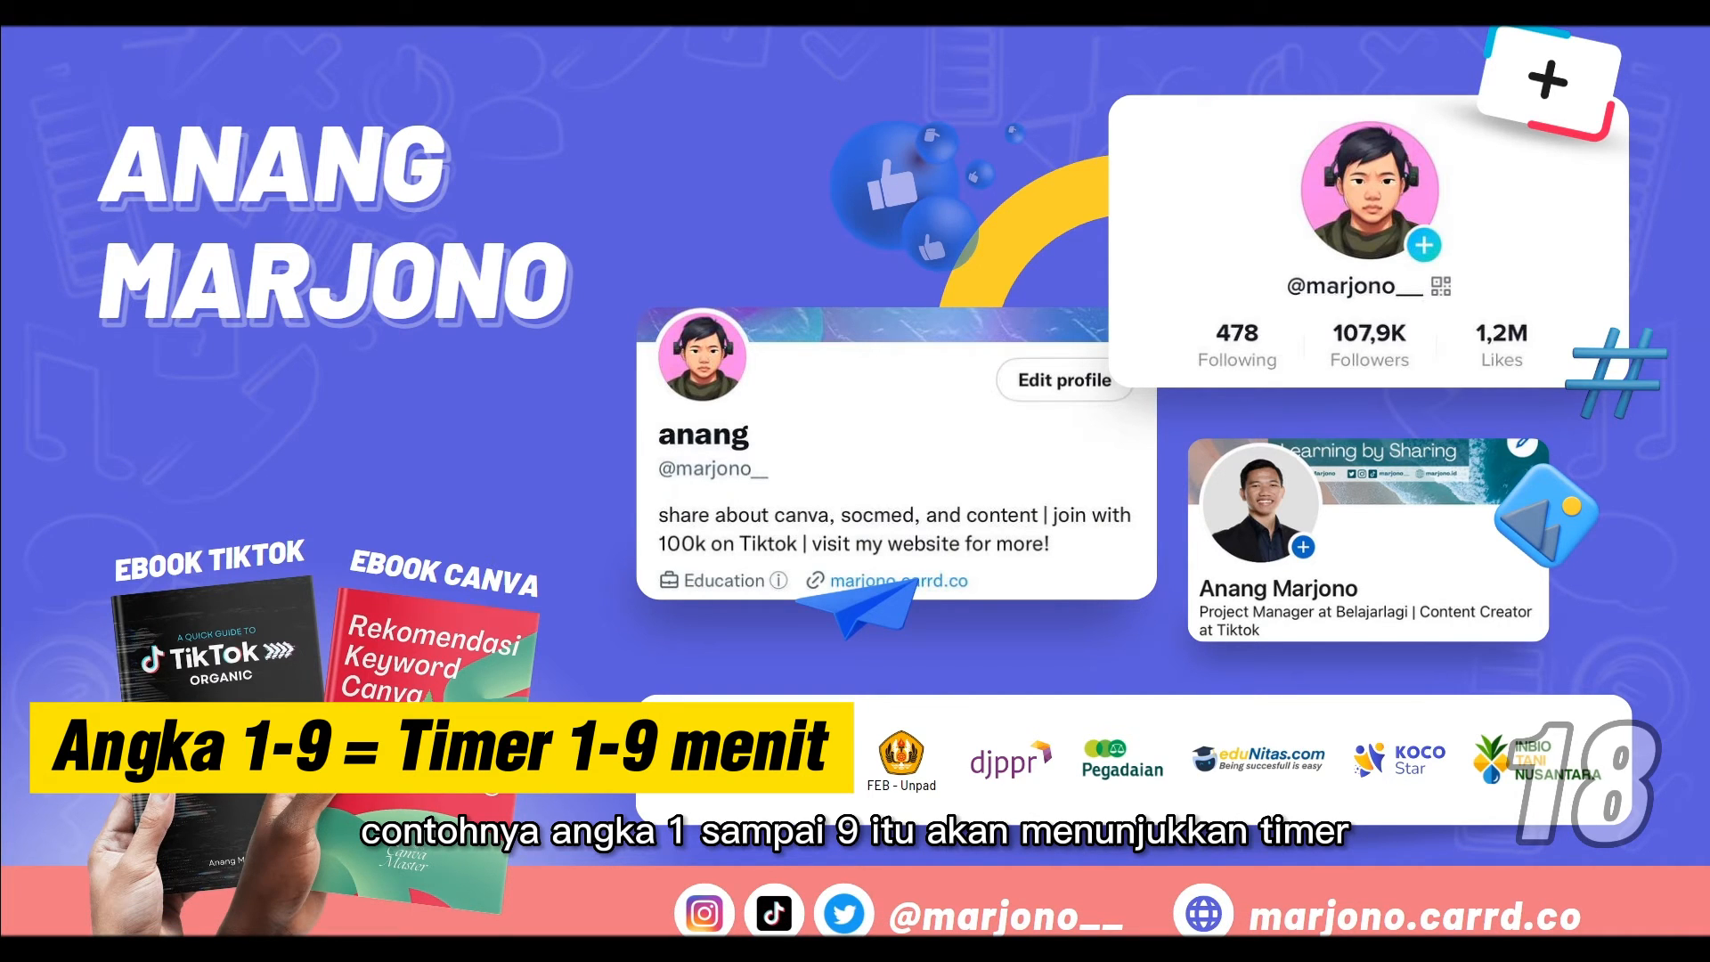
key(1)
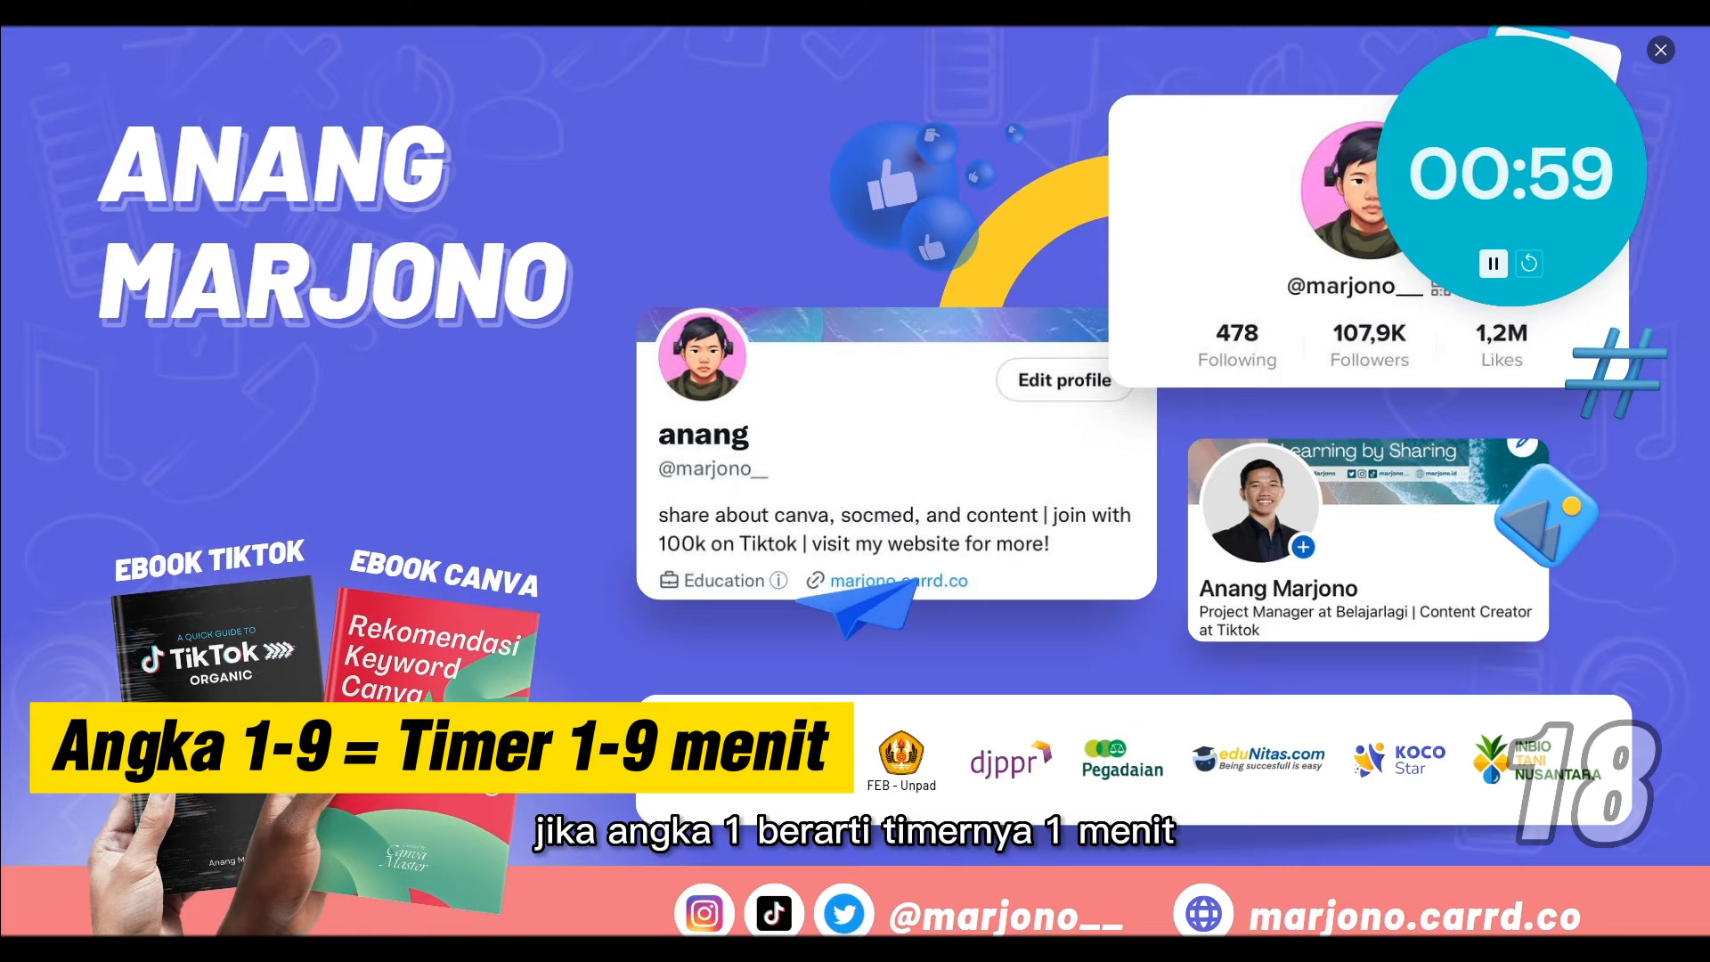
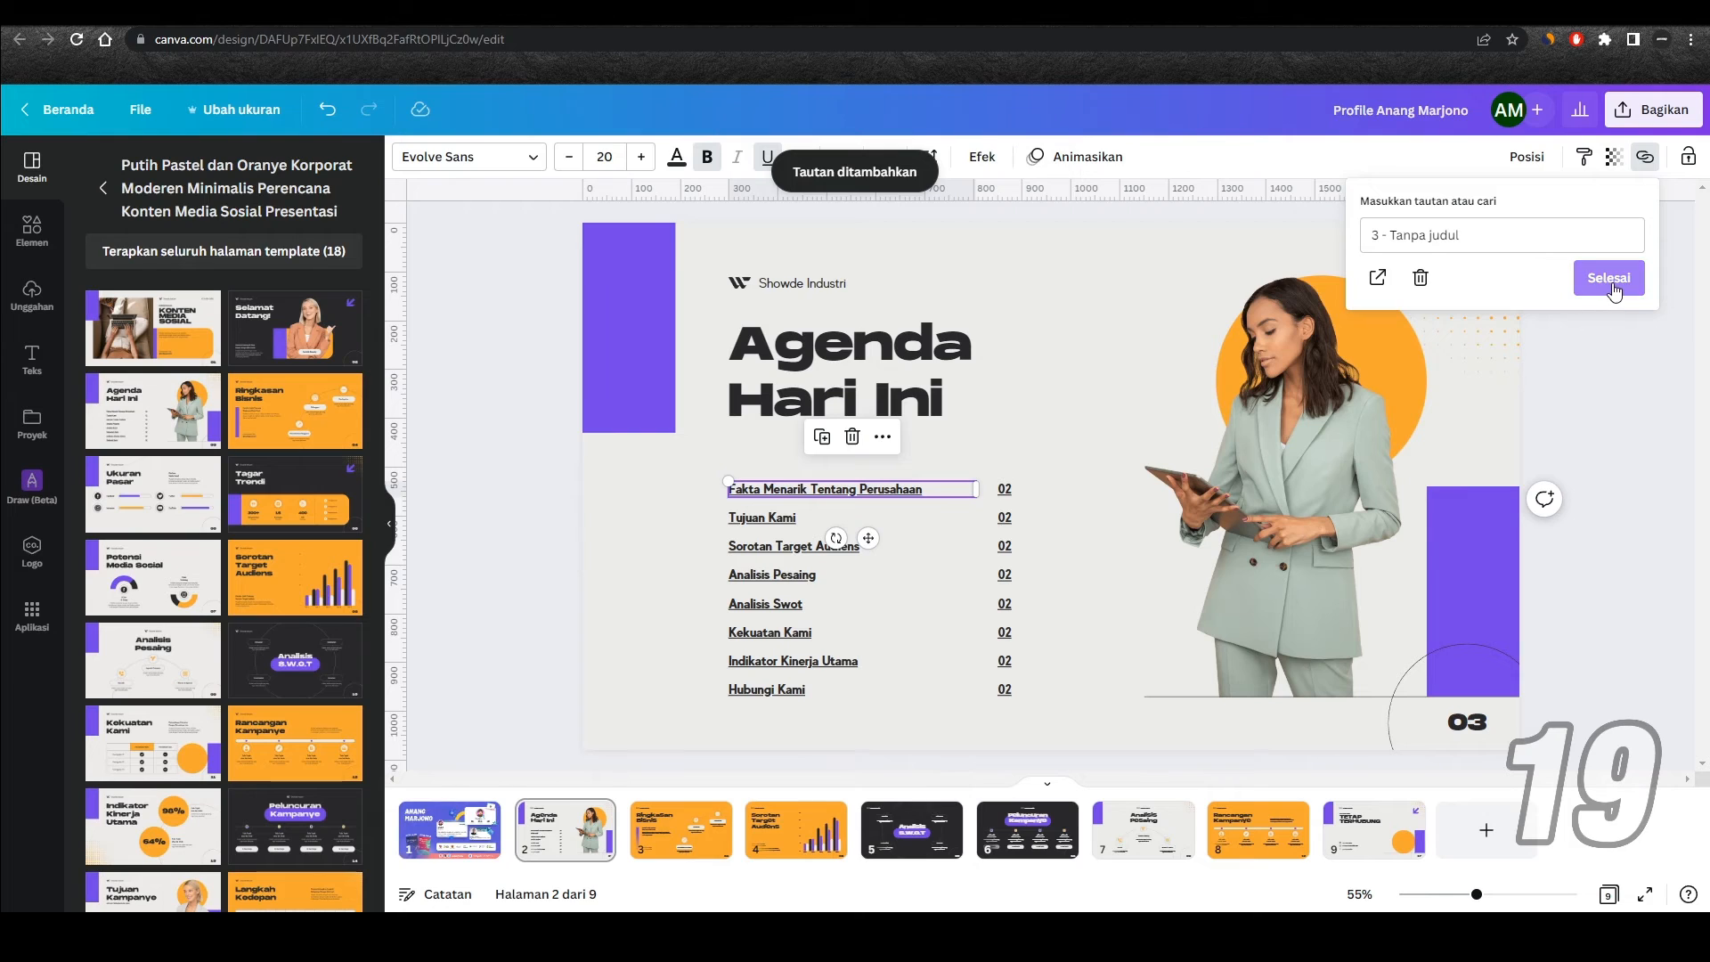
Step: Confirm the page 3 link on "Fakta Menarik Tentang Perusahaan" and link the "Hubungi Kami" agenda line to page 9
click(1609, 278)
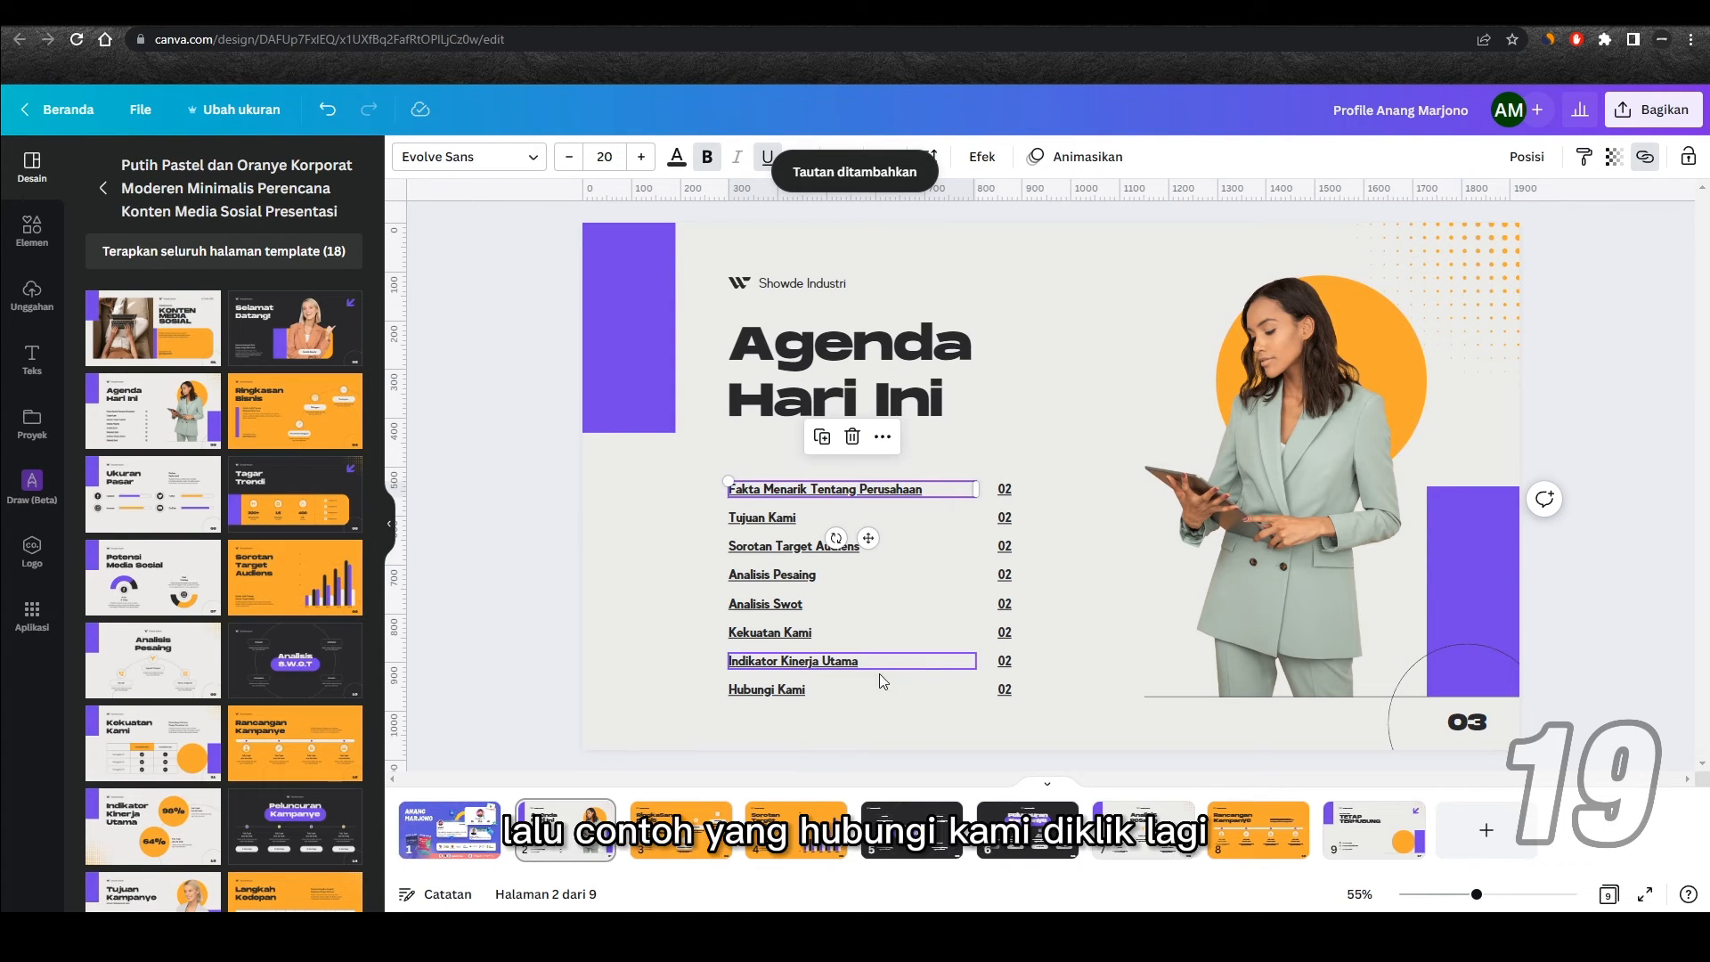
click(819, 691)
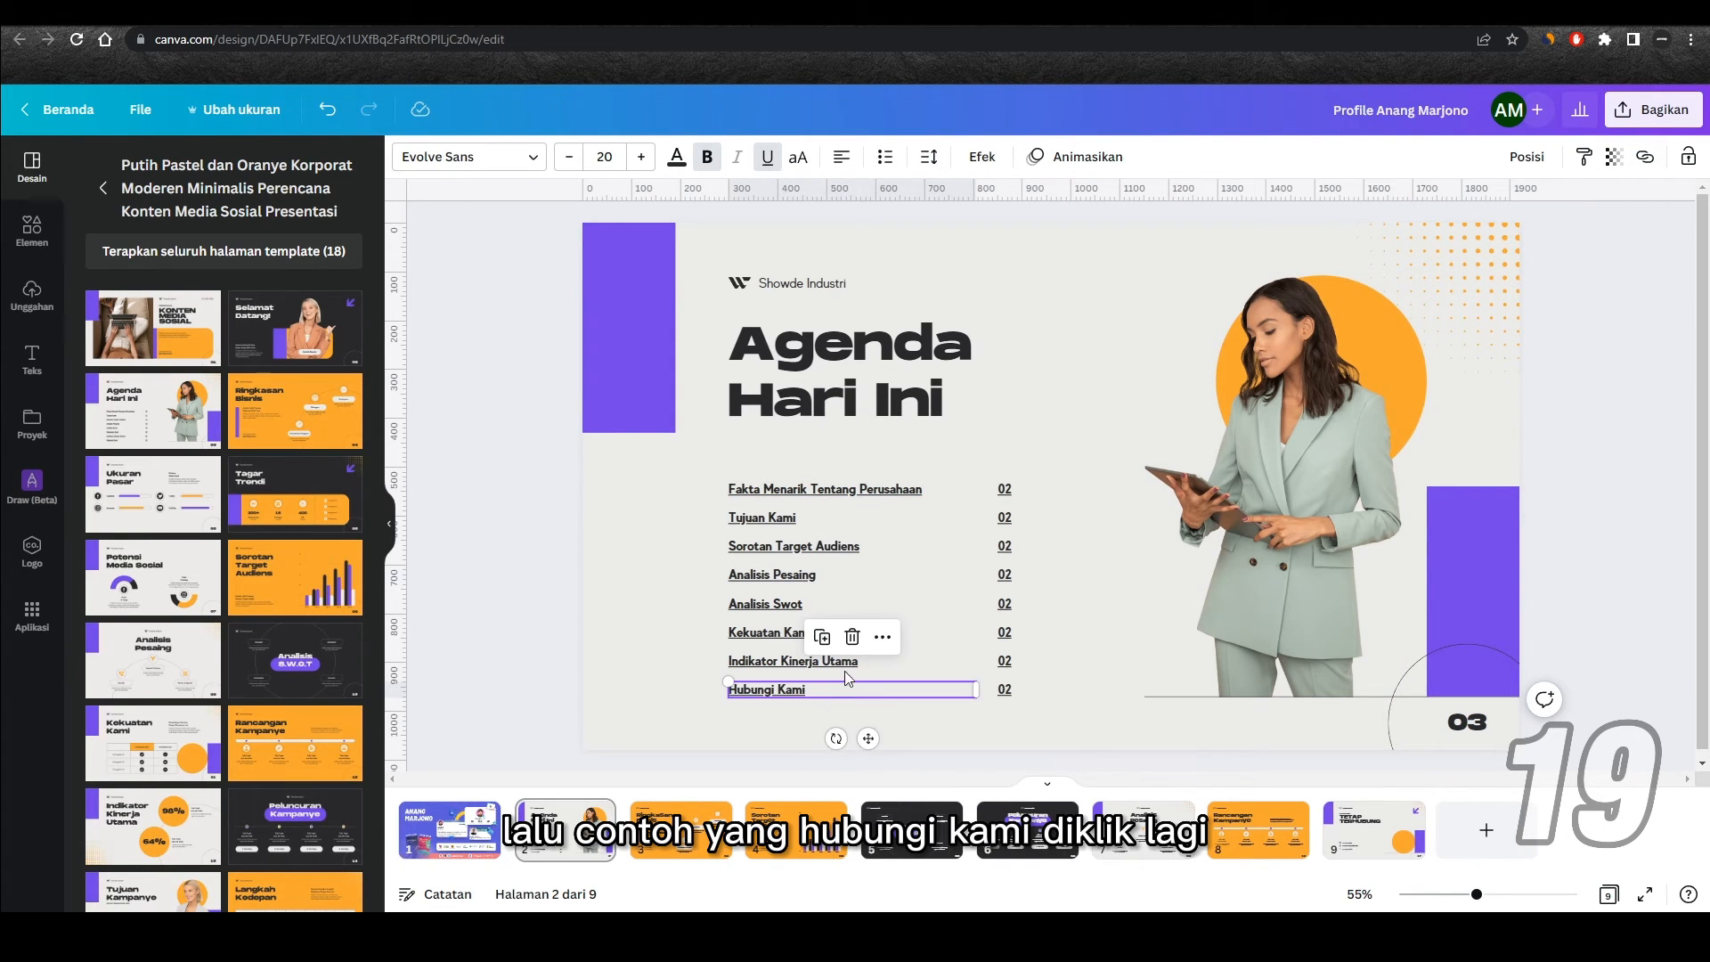
click(1647, 162)
scroll(1499, 370, down, 5)
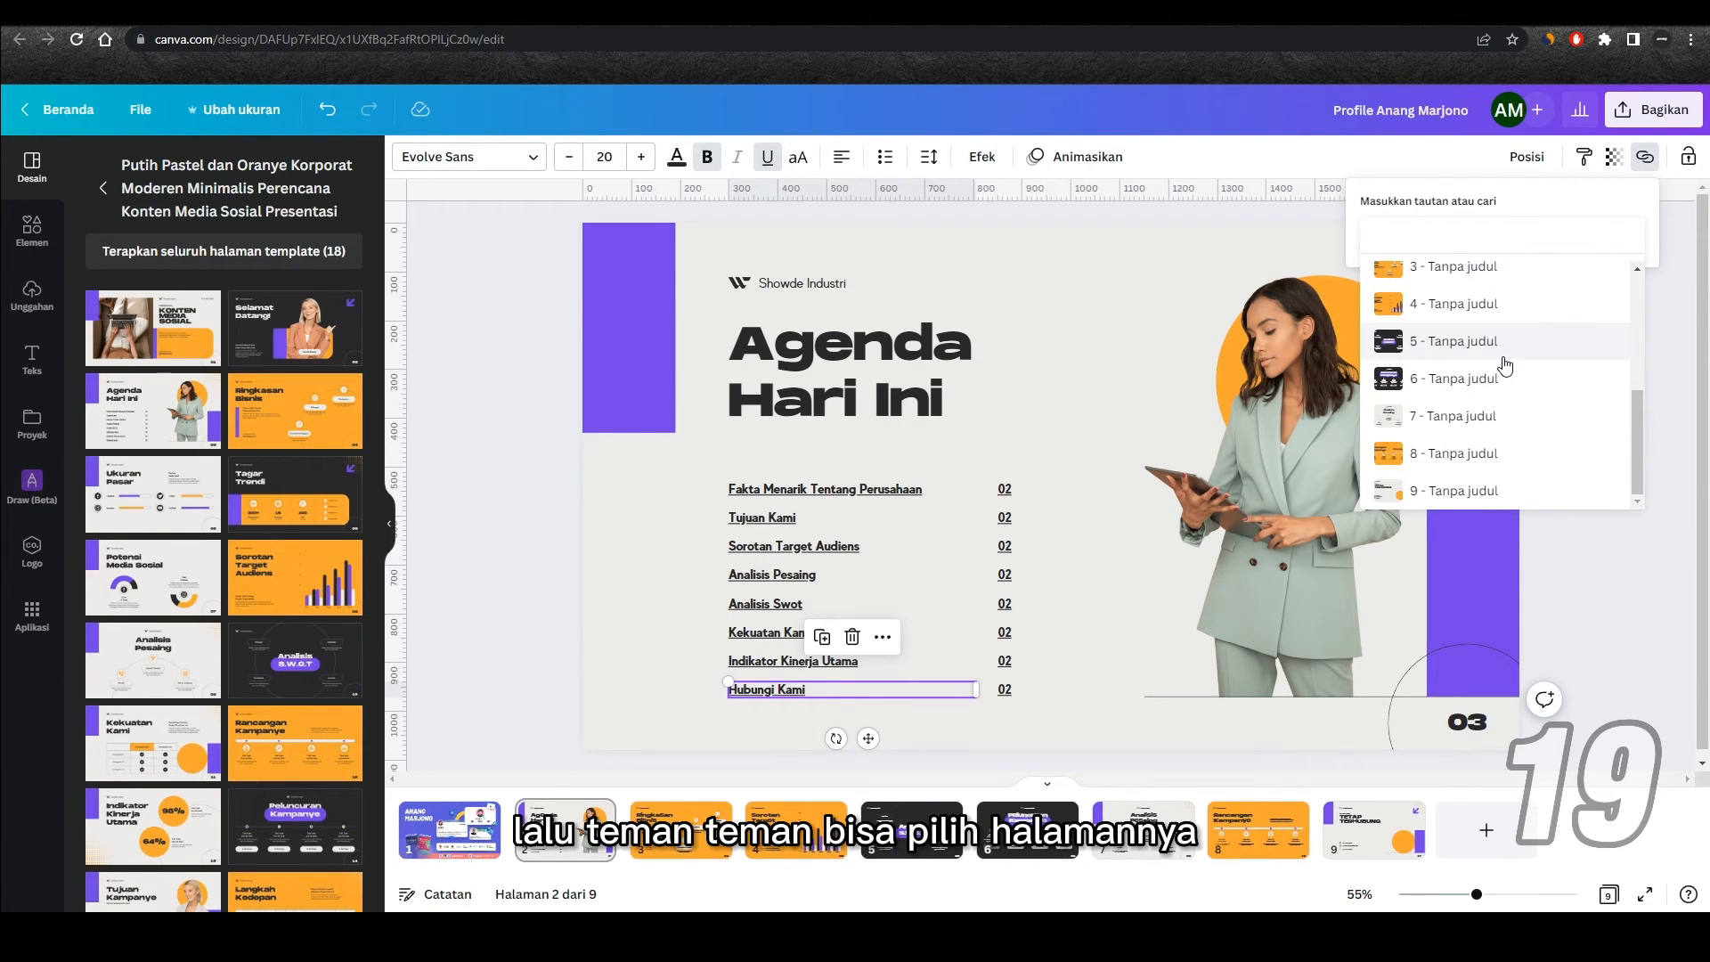
click(1457, 495)
click(1633, 282)
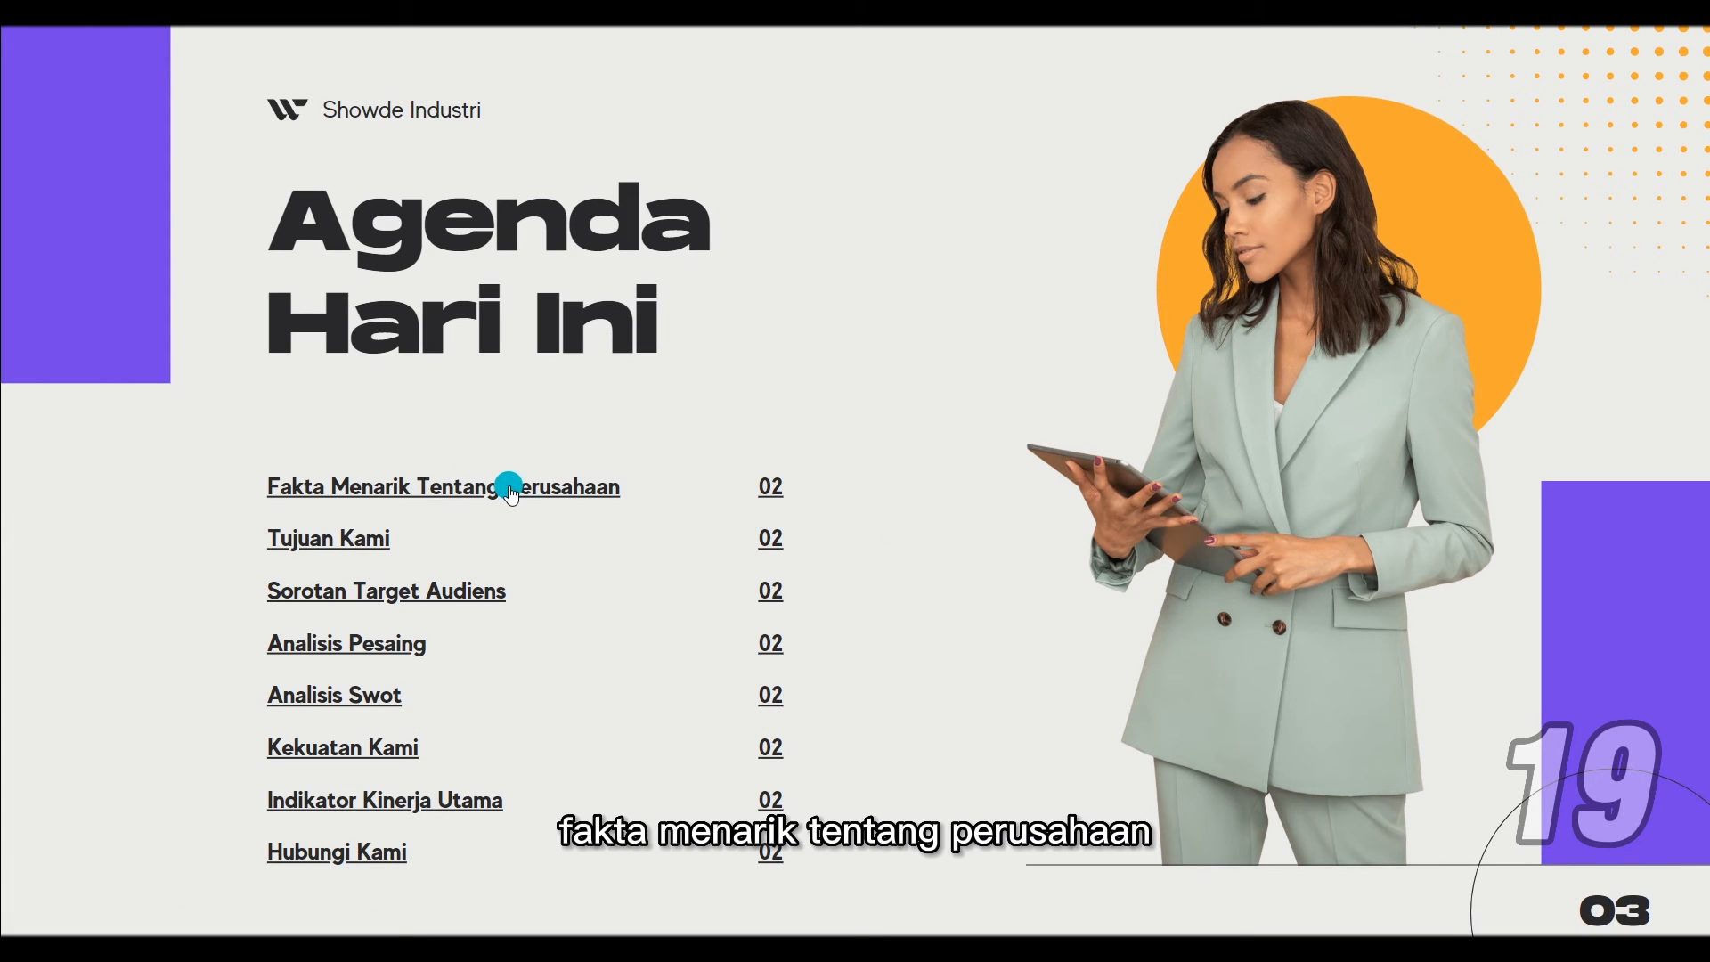
Step: Test the "Fakta Menarik Tentang Perusahaan" and "Hubungi Kami" links on the agenda slide in full-screen presentation
click(510, 488)
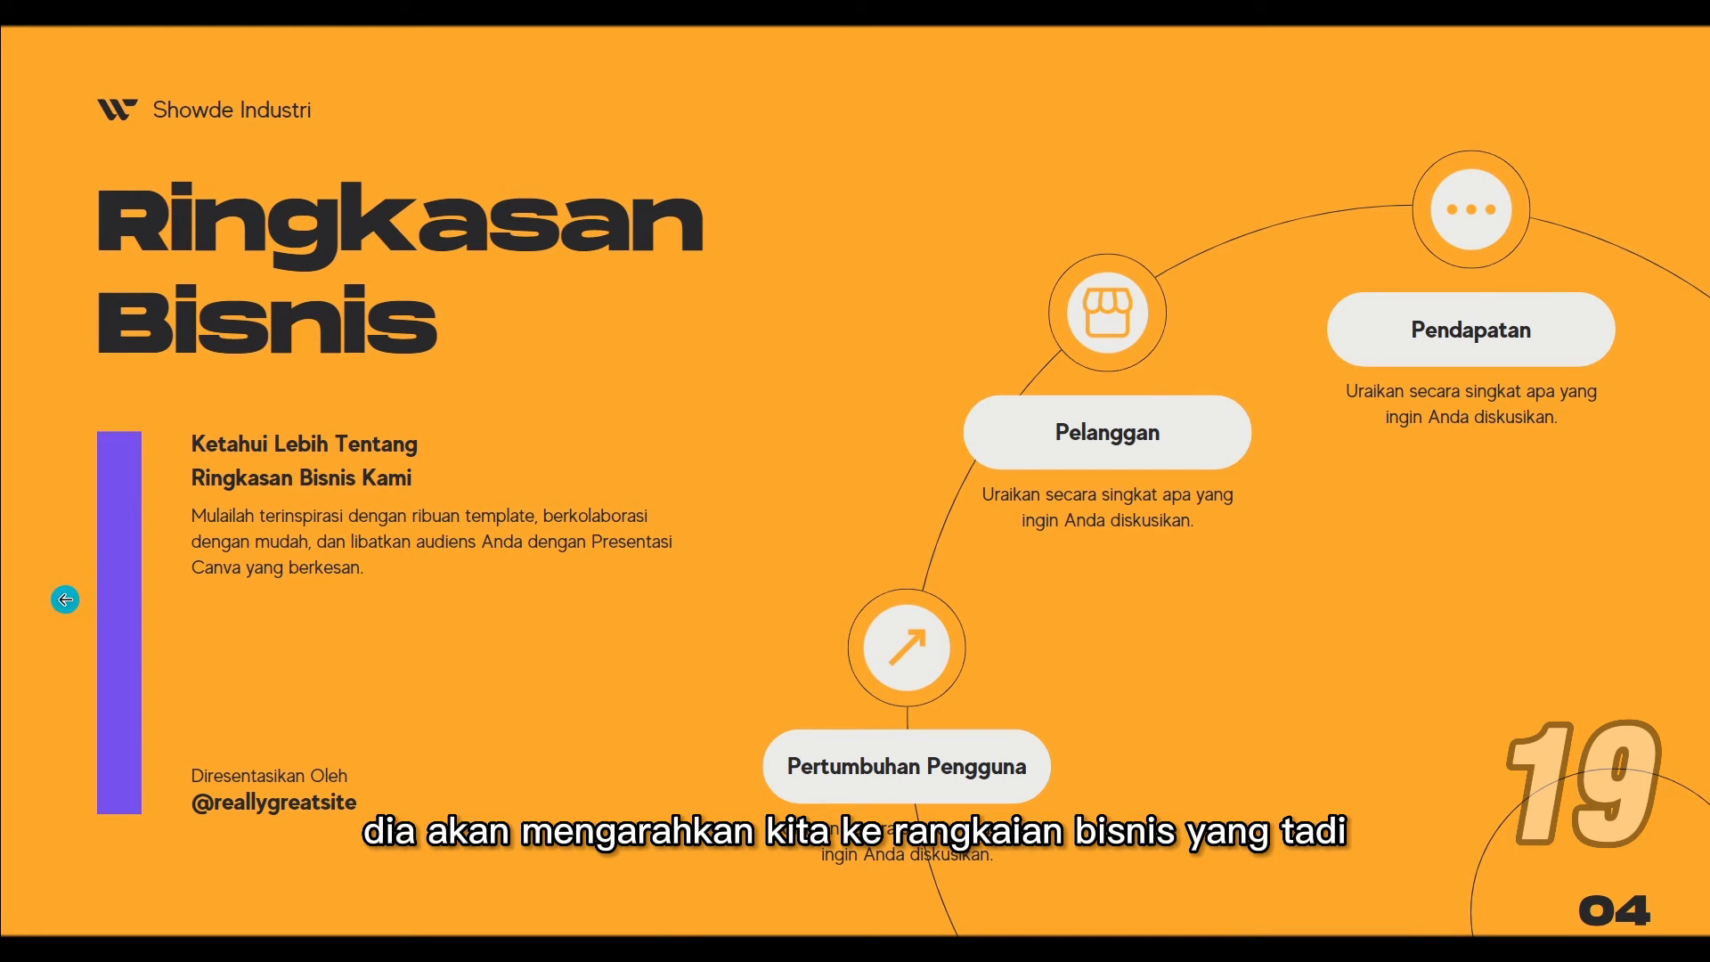
click(65, 599)
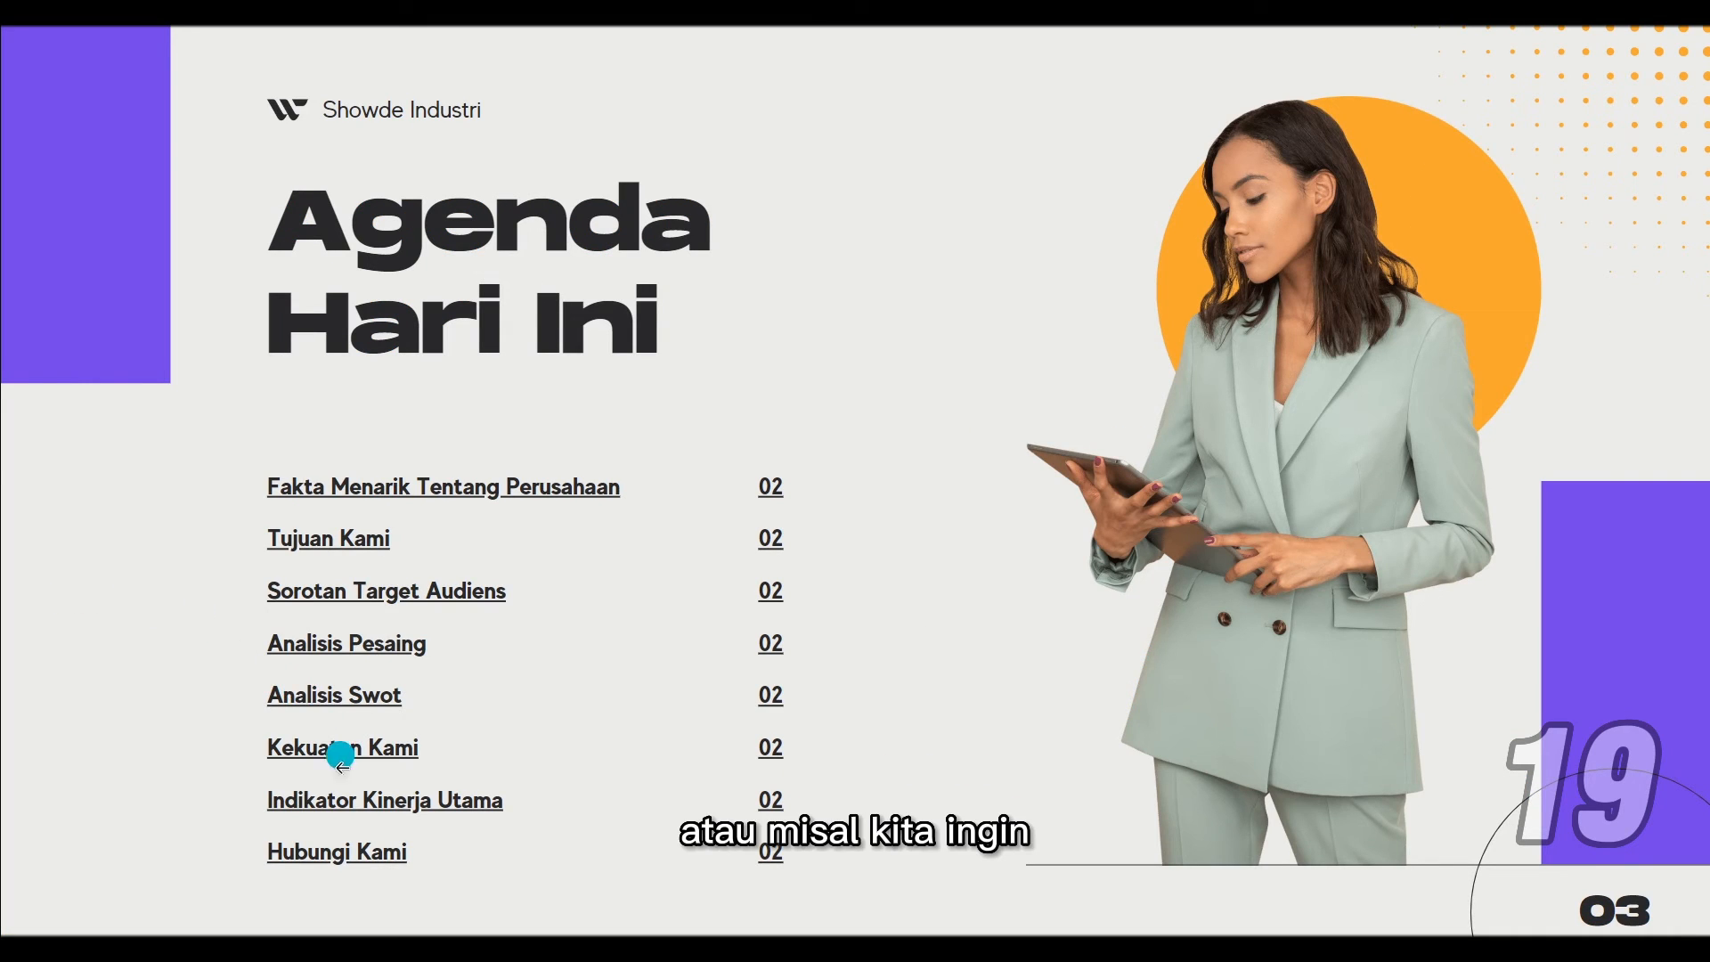
click(384, 860)
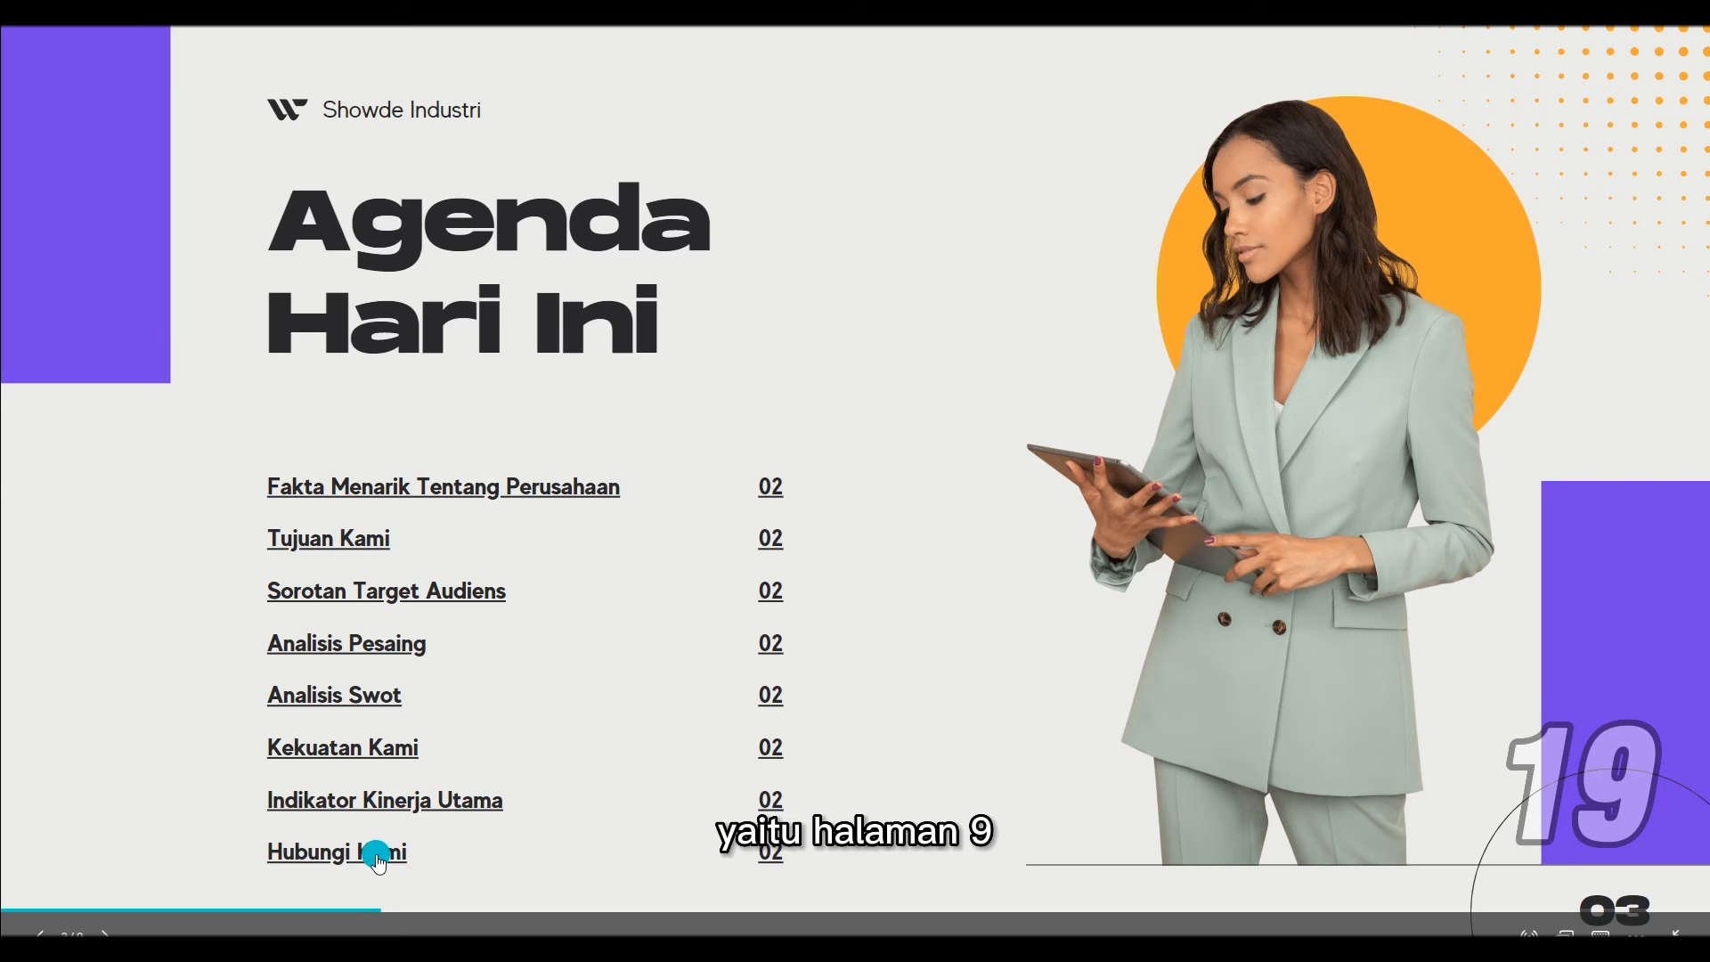
click(378, 860)
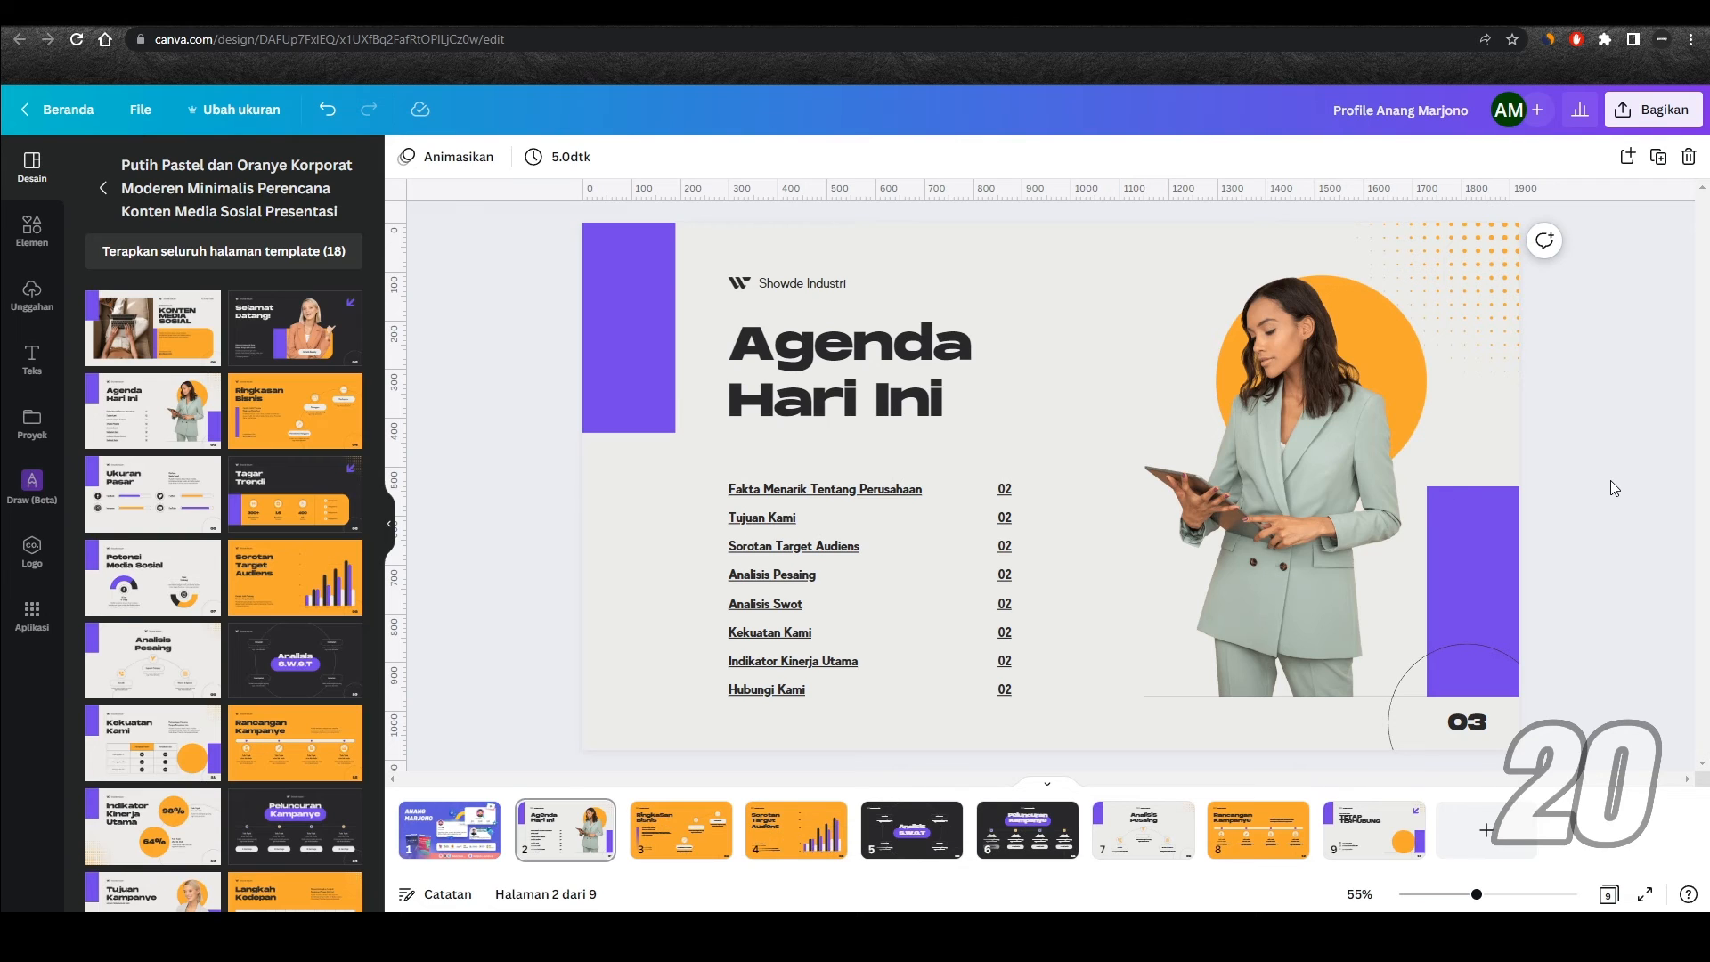
Step: Link the Showde Industri logo on the agenda slide to spotify.com and try the link in presentation mode
click(744, 285)
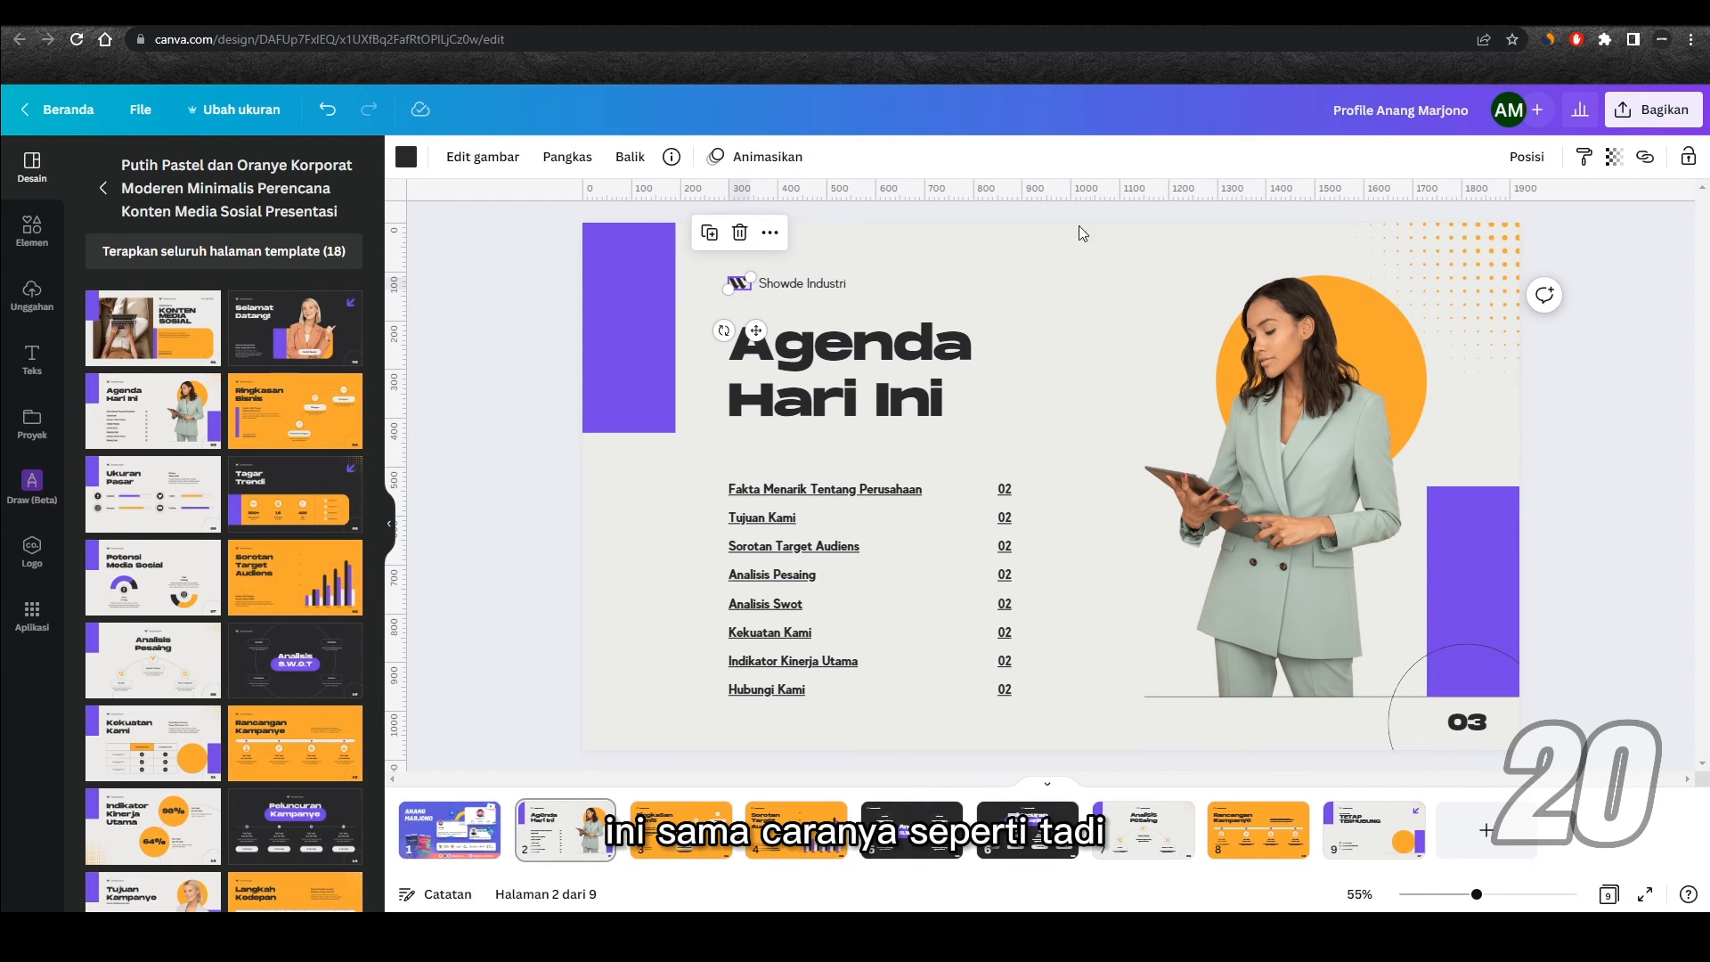
click(1647, 162)
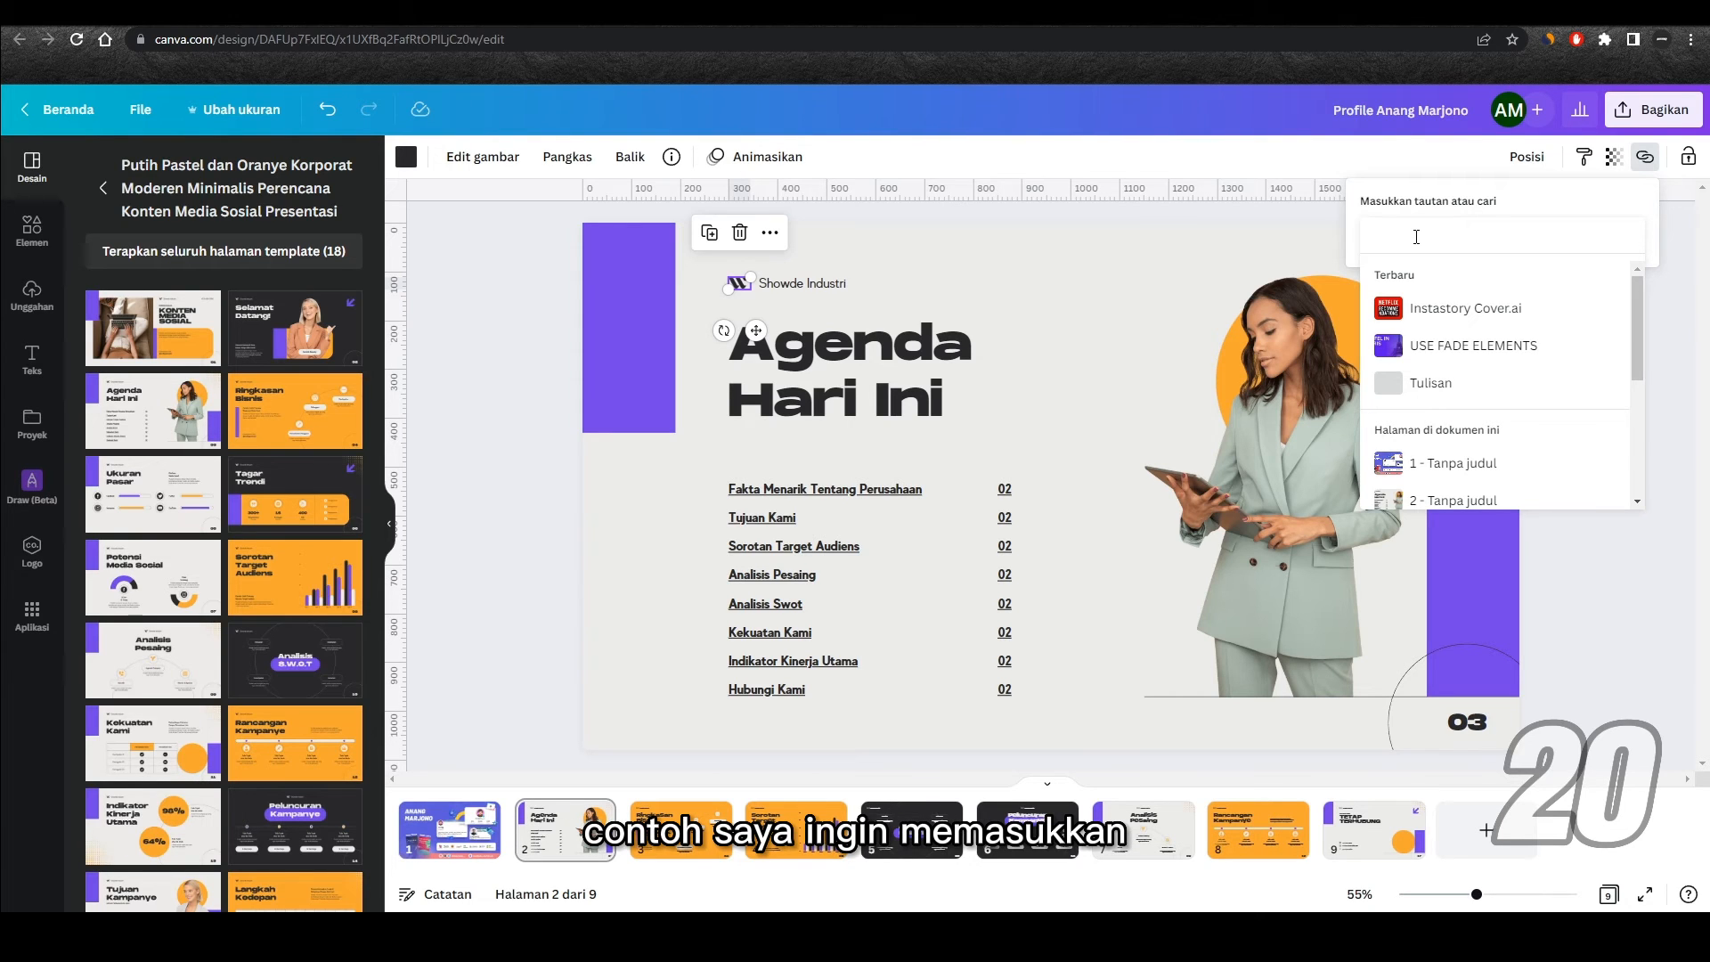
text(spo)
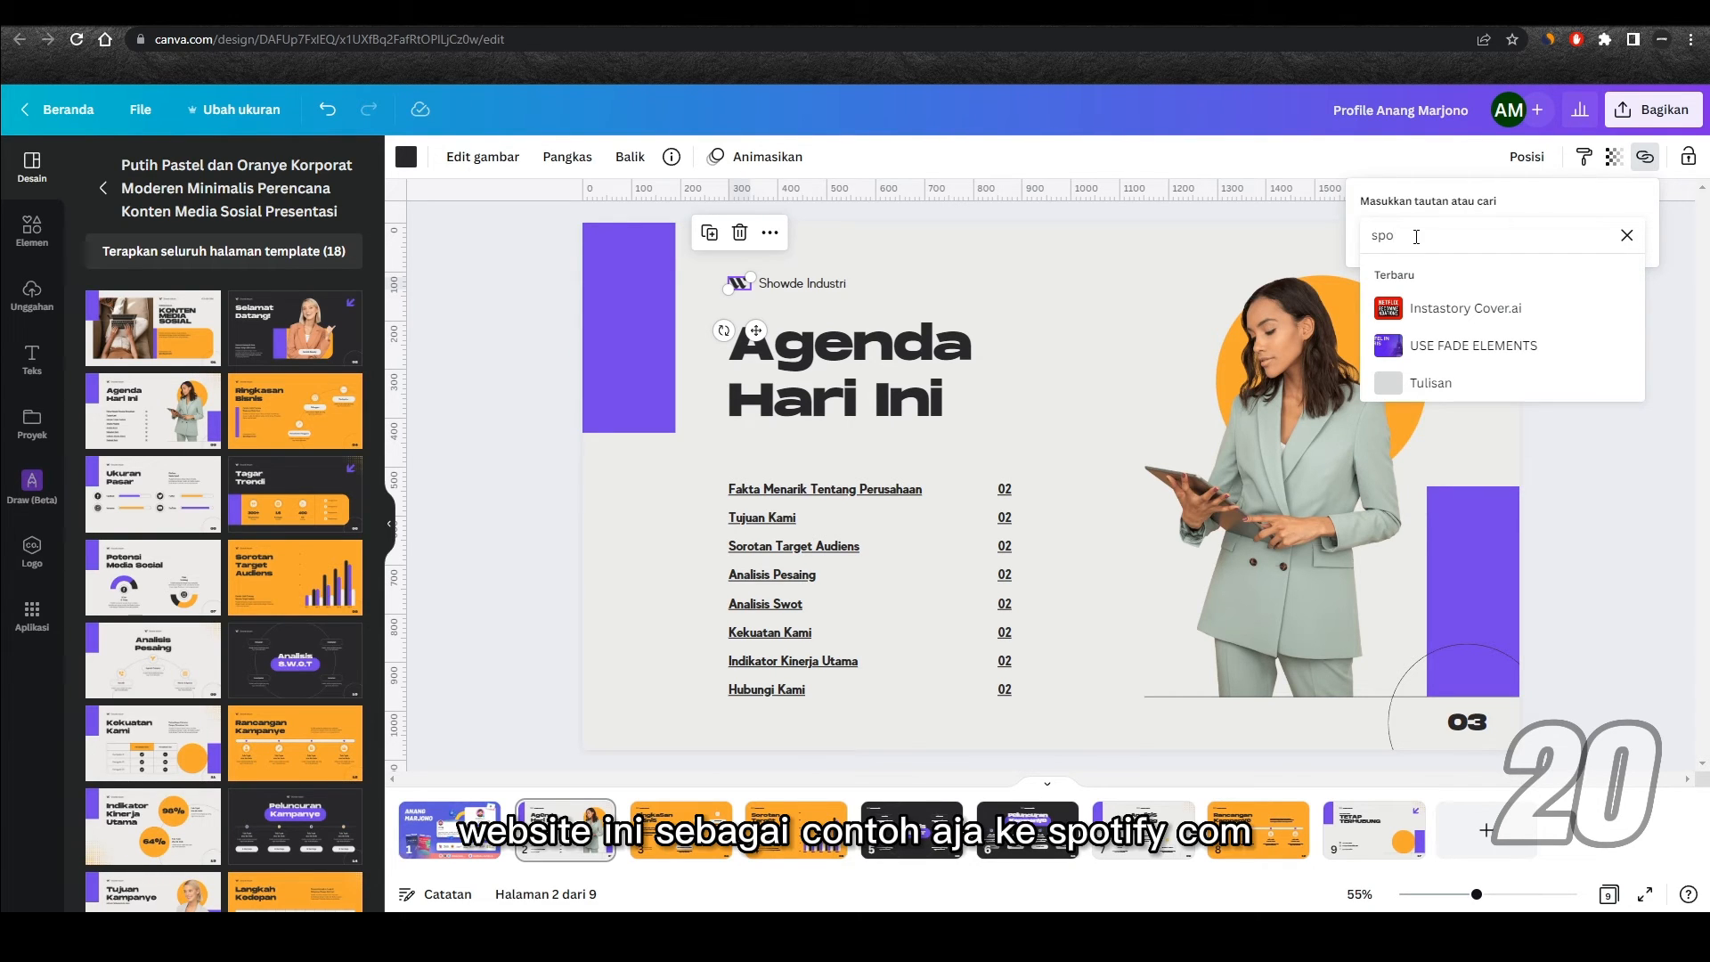
text(tify.com)
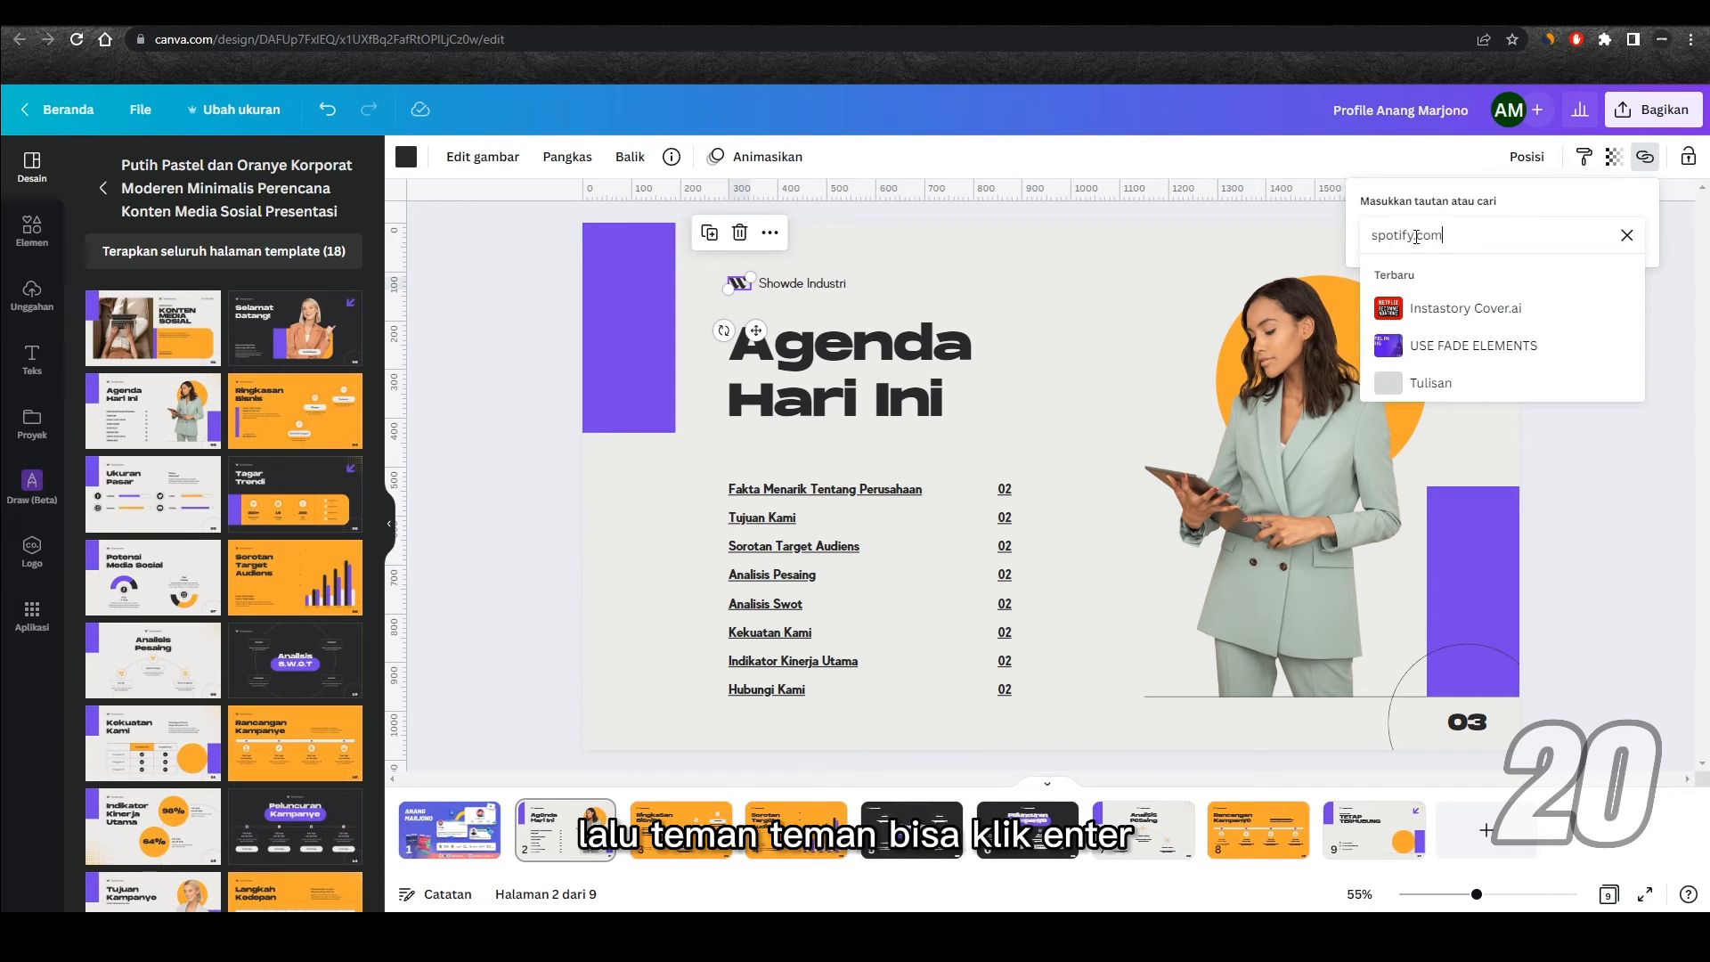
key(Return)
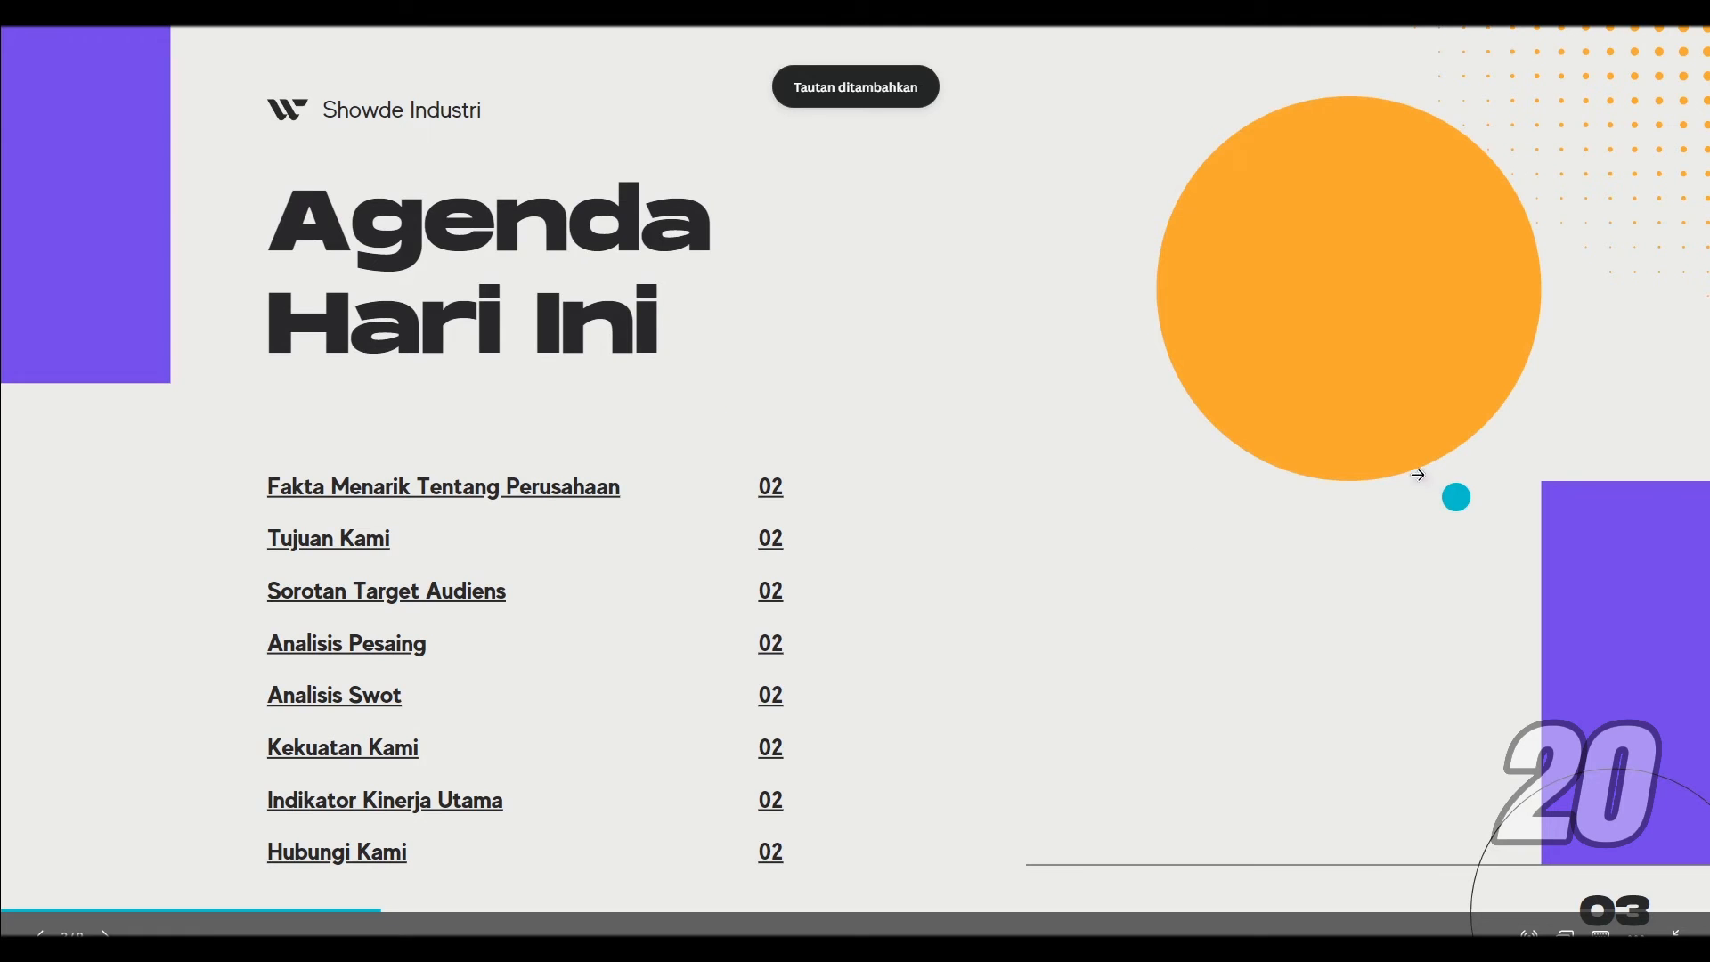
click(293, 119)
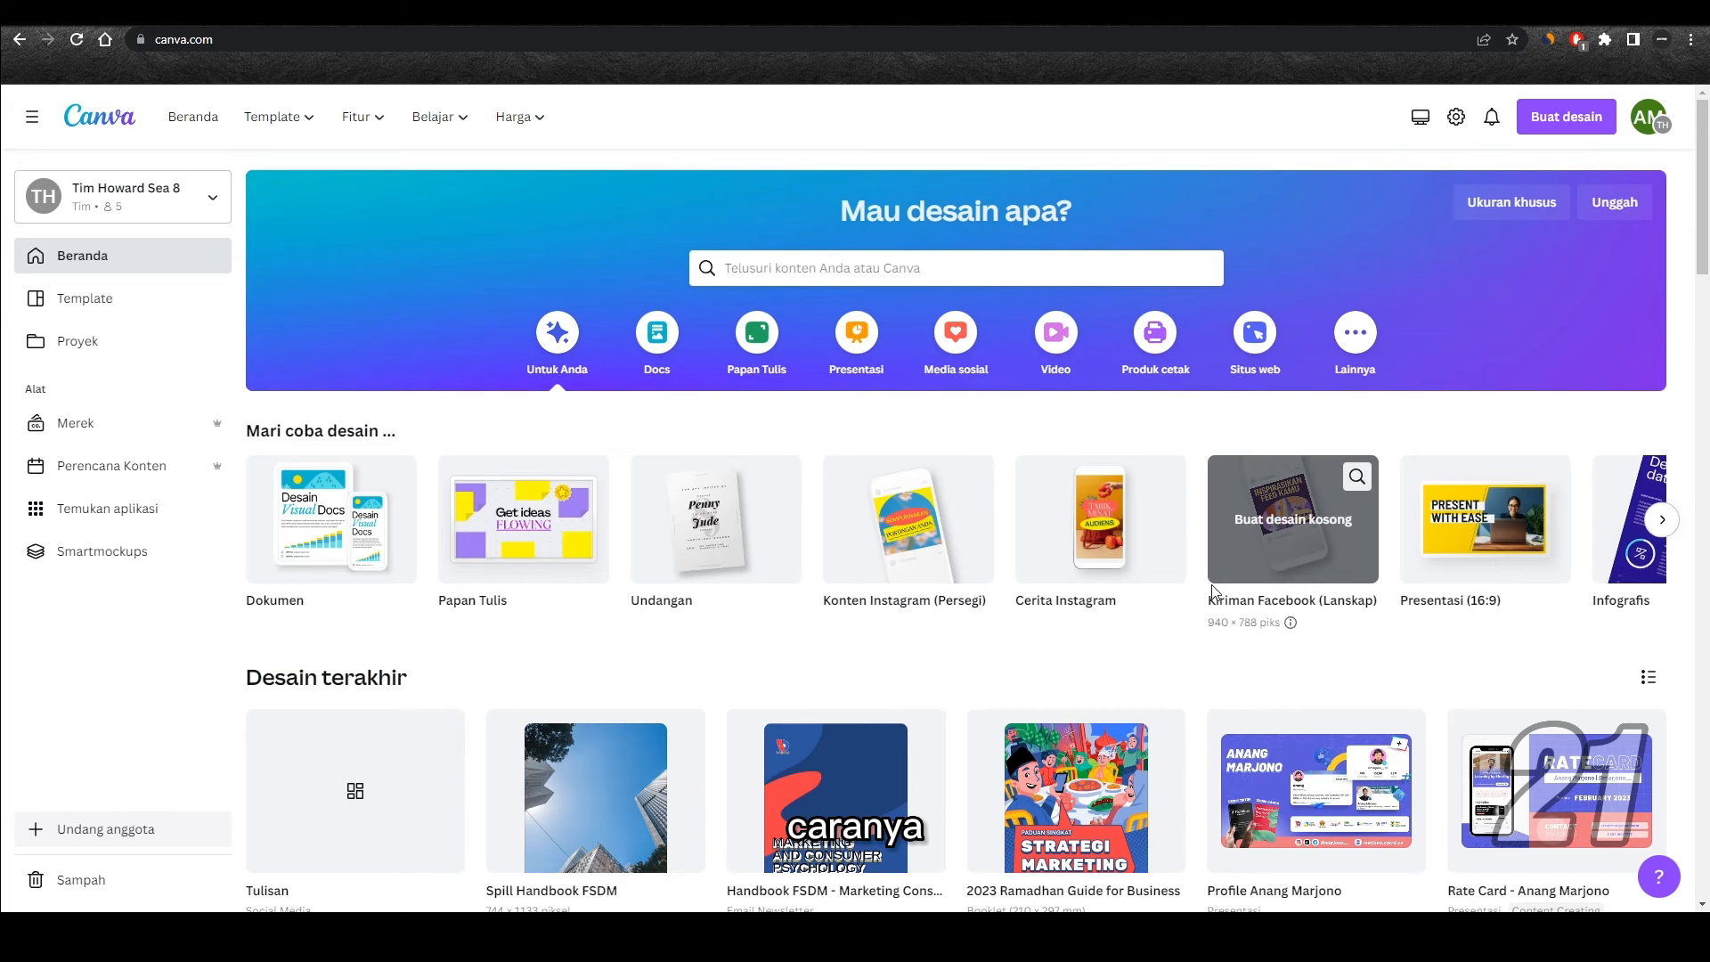
Step: Open the move-to-folder options of the recent design Tulisan and browse the available folders
scroll(1213, 590, down, 1)
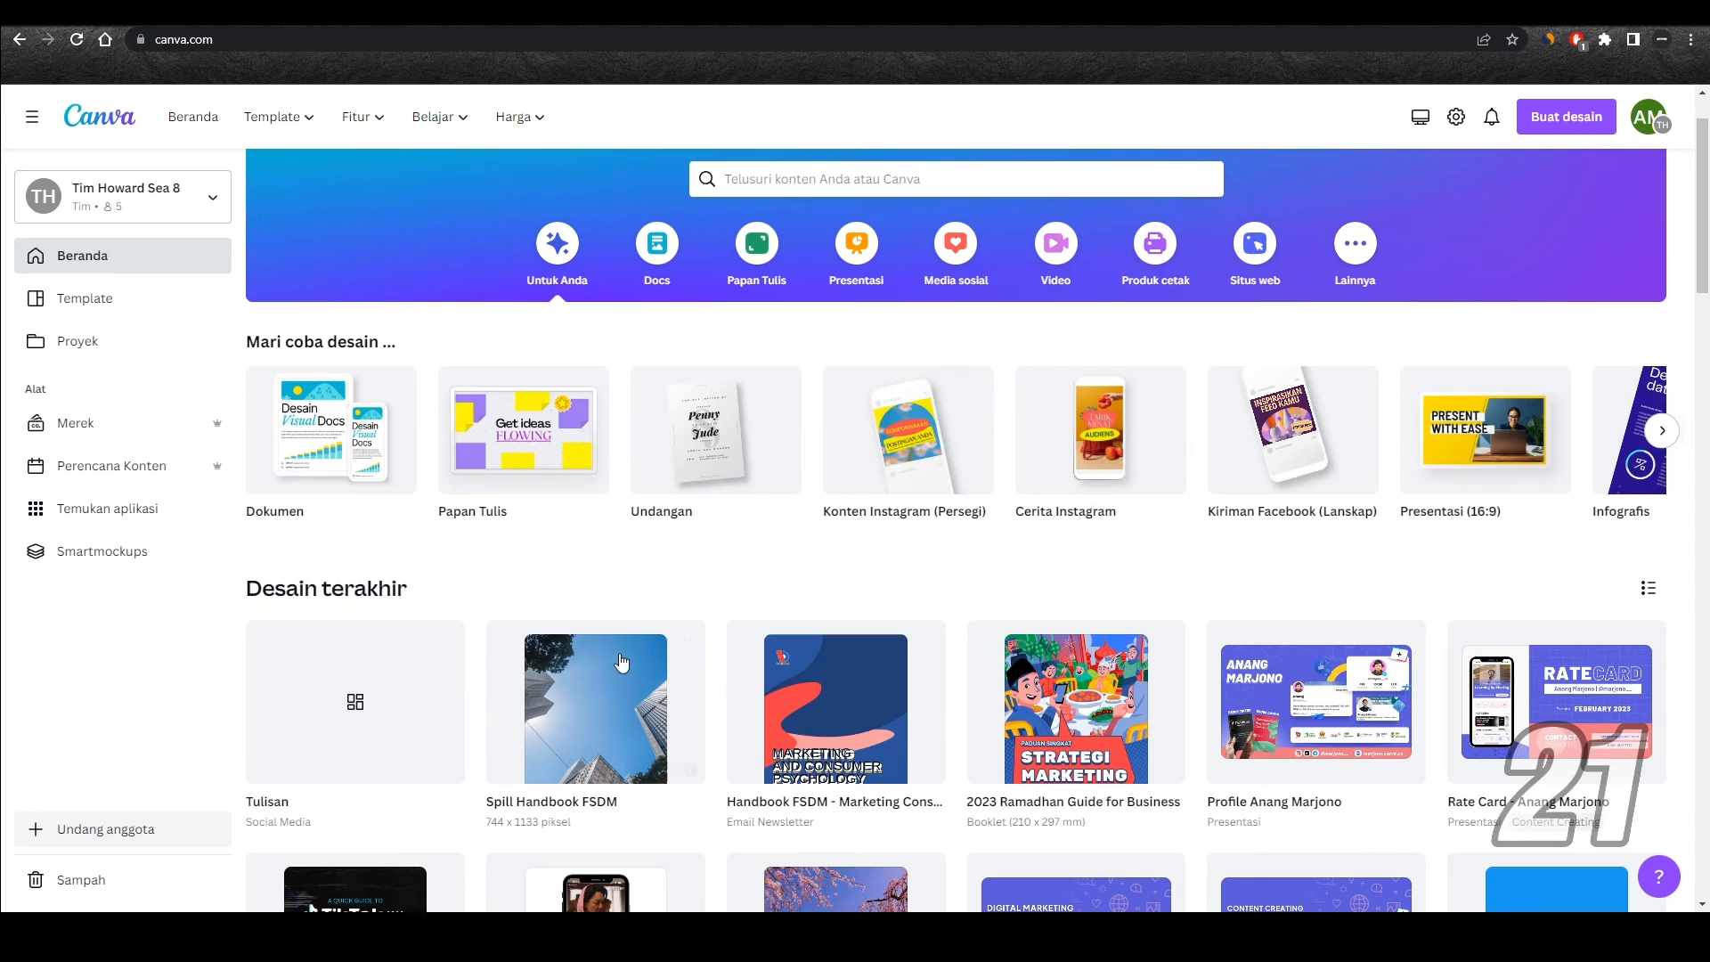
mouse_move(382, 655)
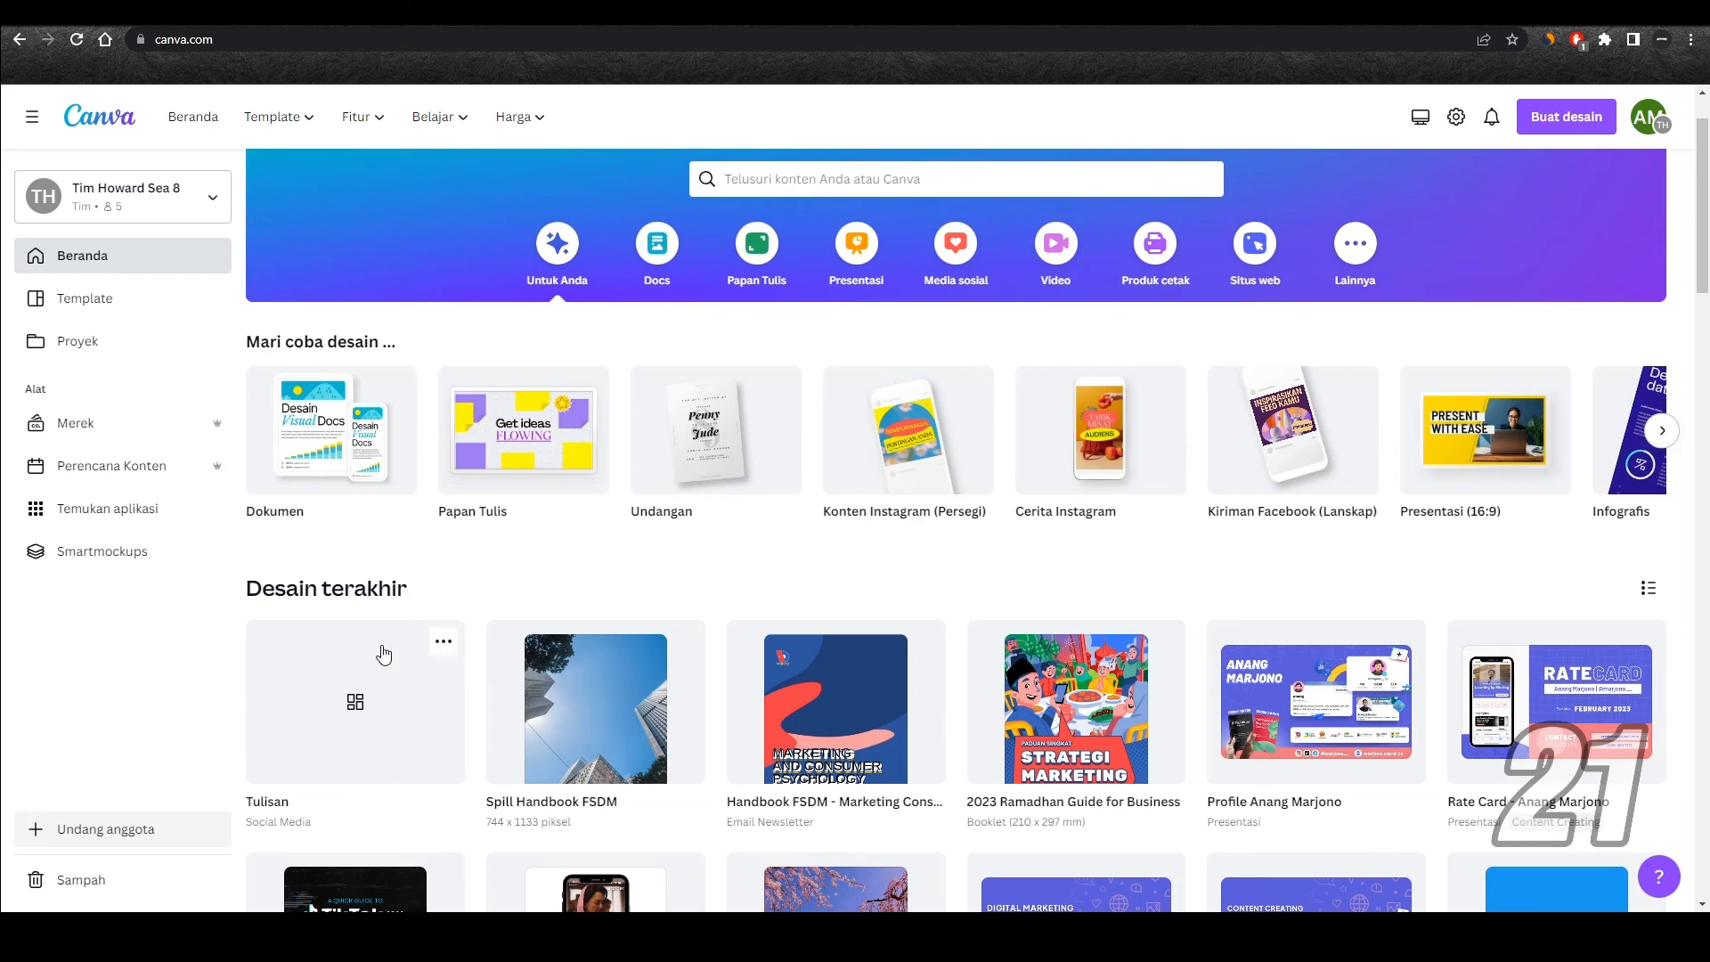
click(443, 649)
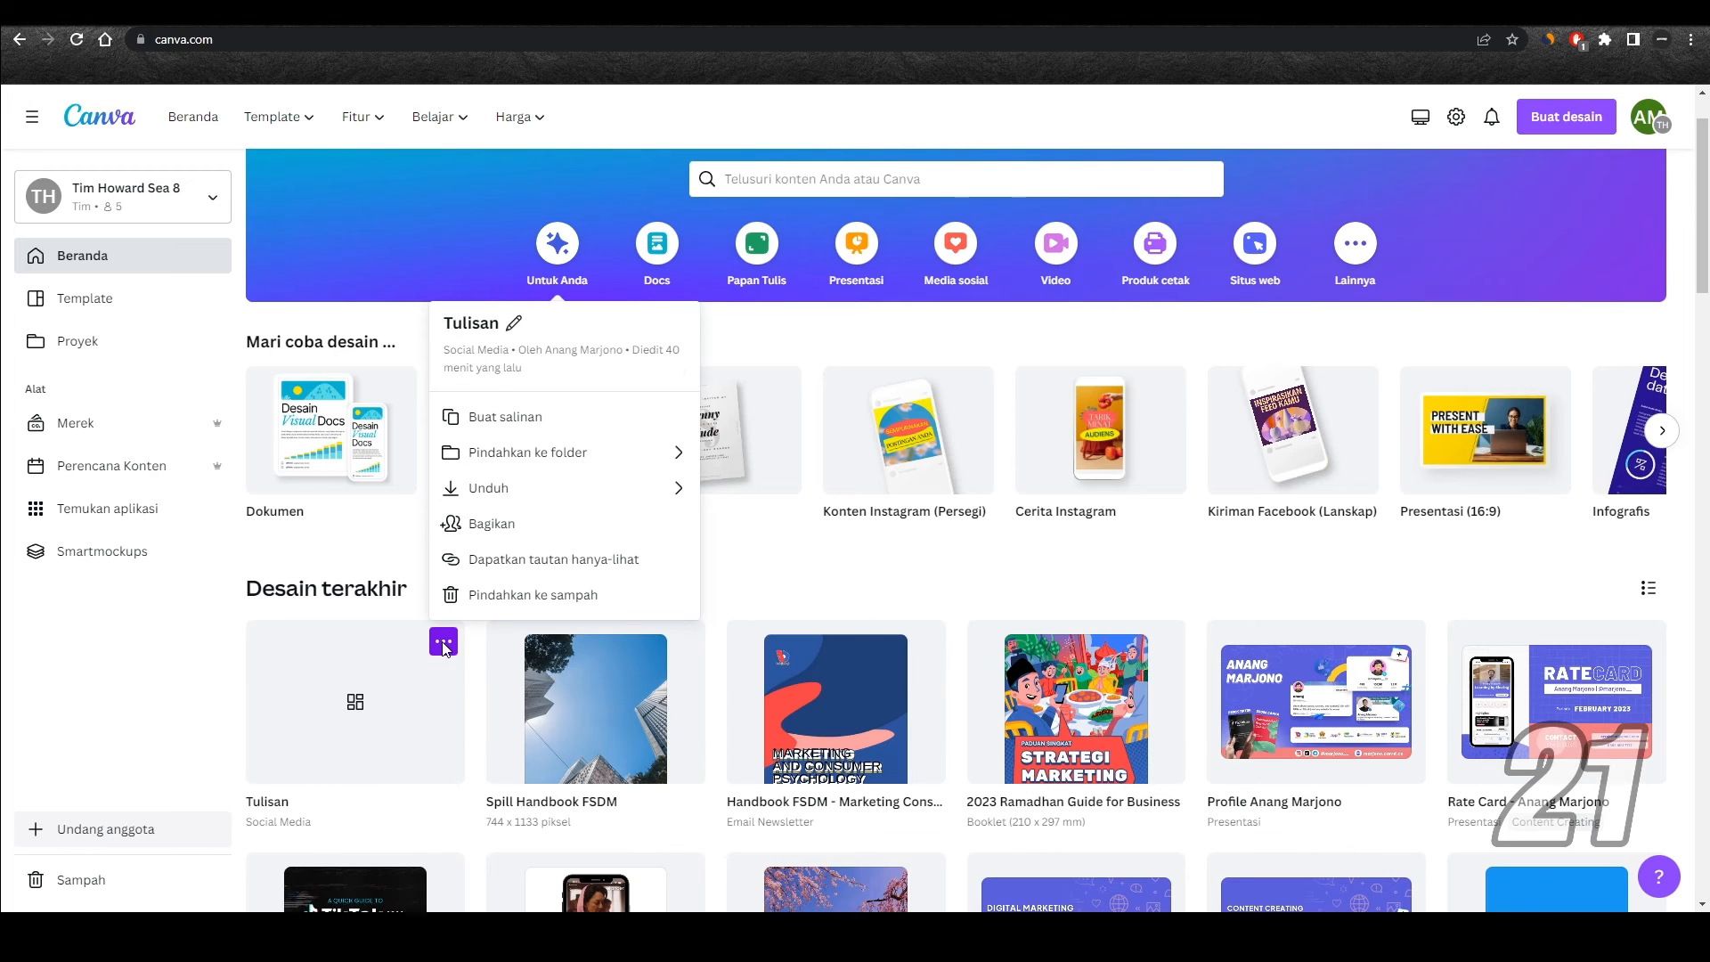
click(669, 454)
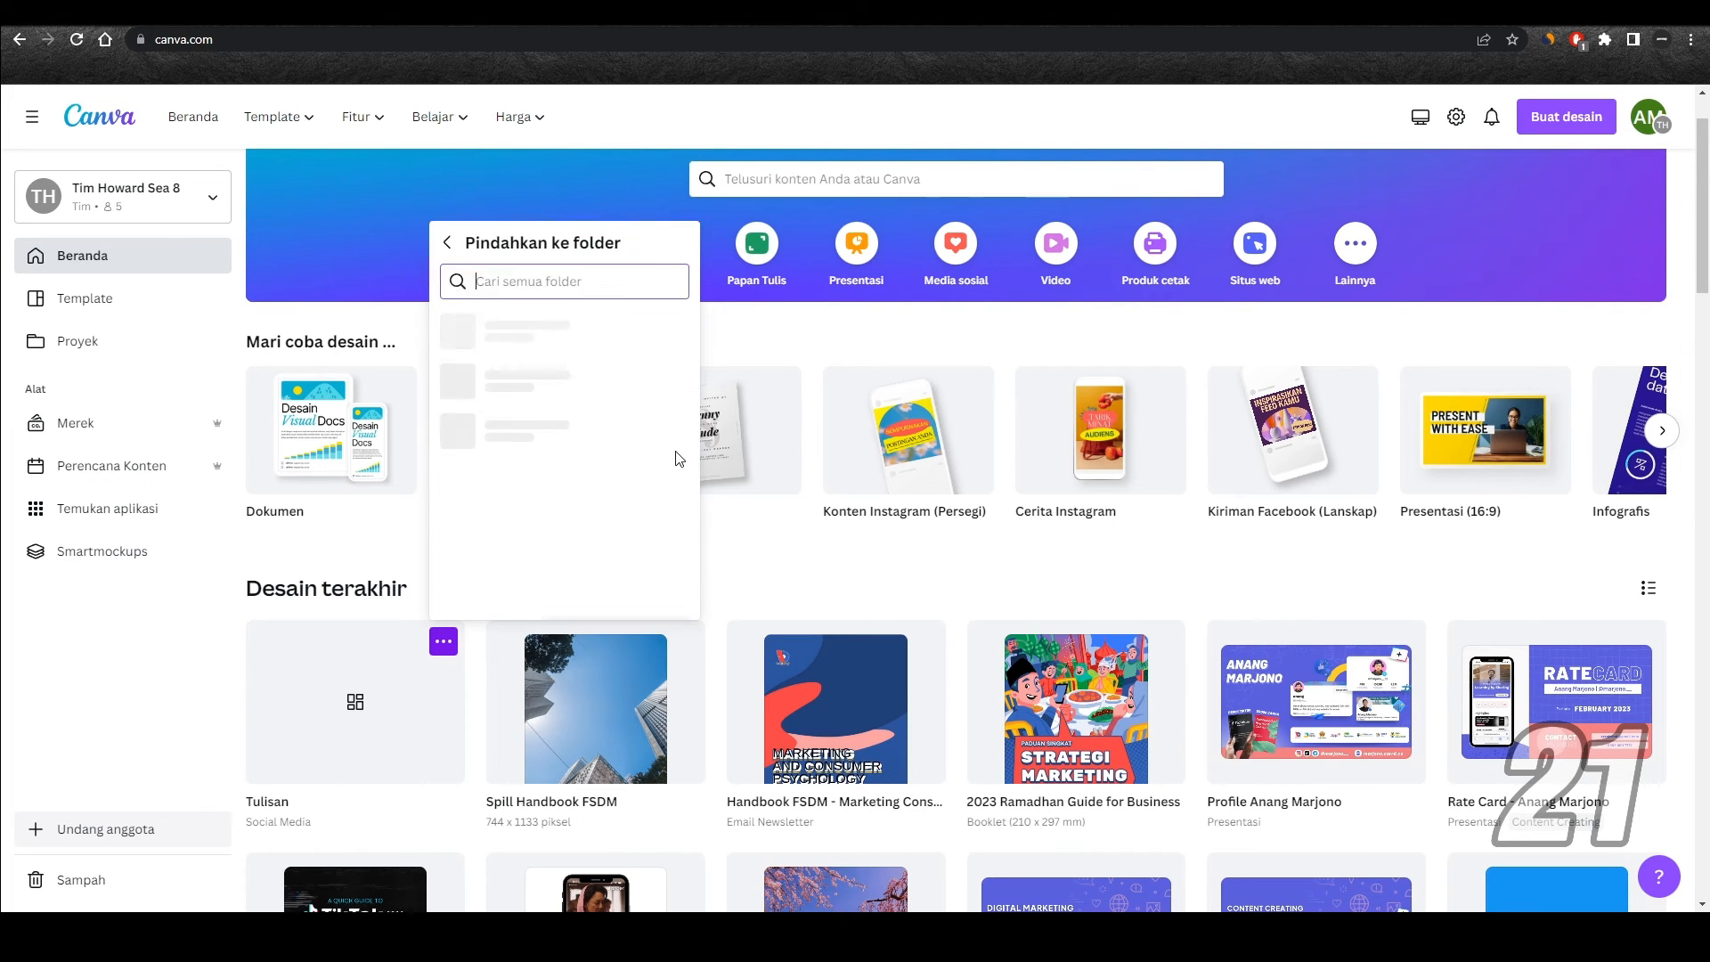
scroll(585, 409, down, 5)
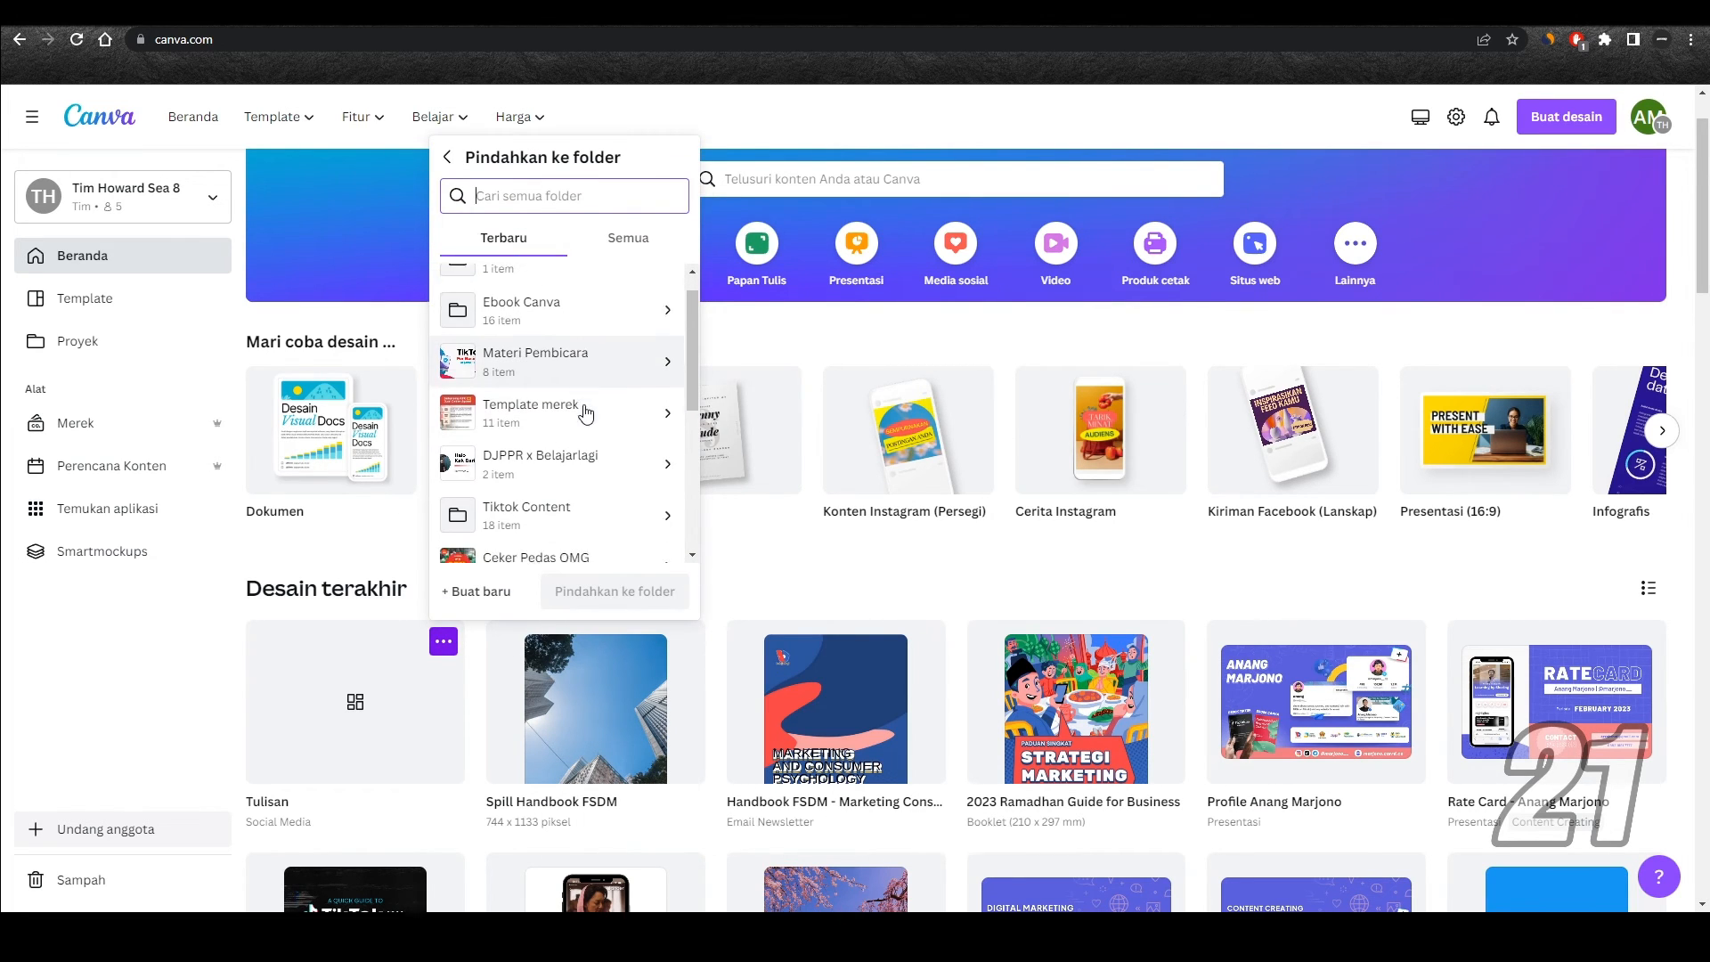
scroll(580, 412, up, 2)
scroll(584, 410, up, 3)
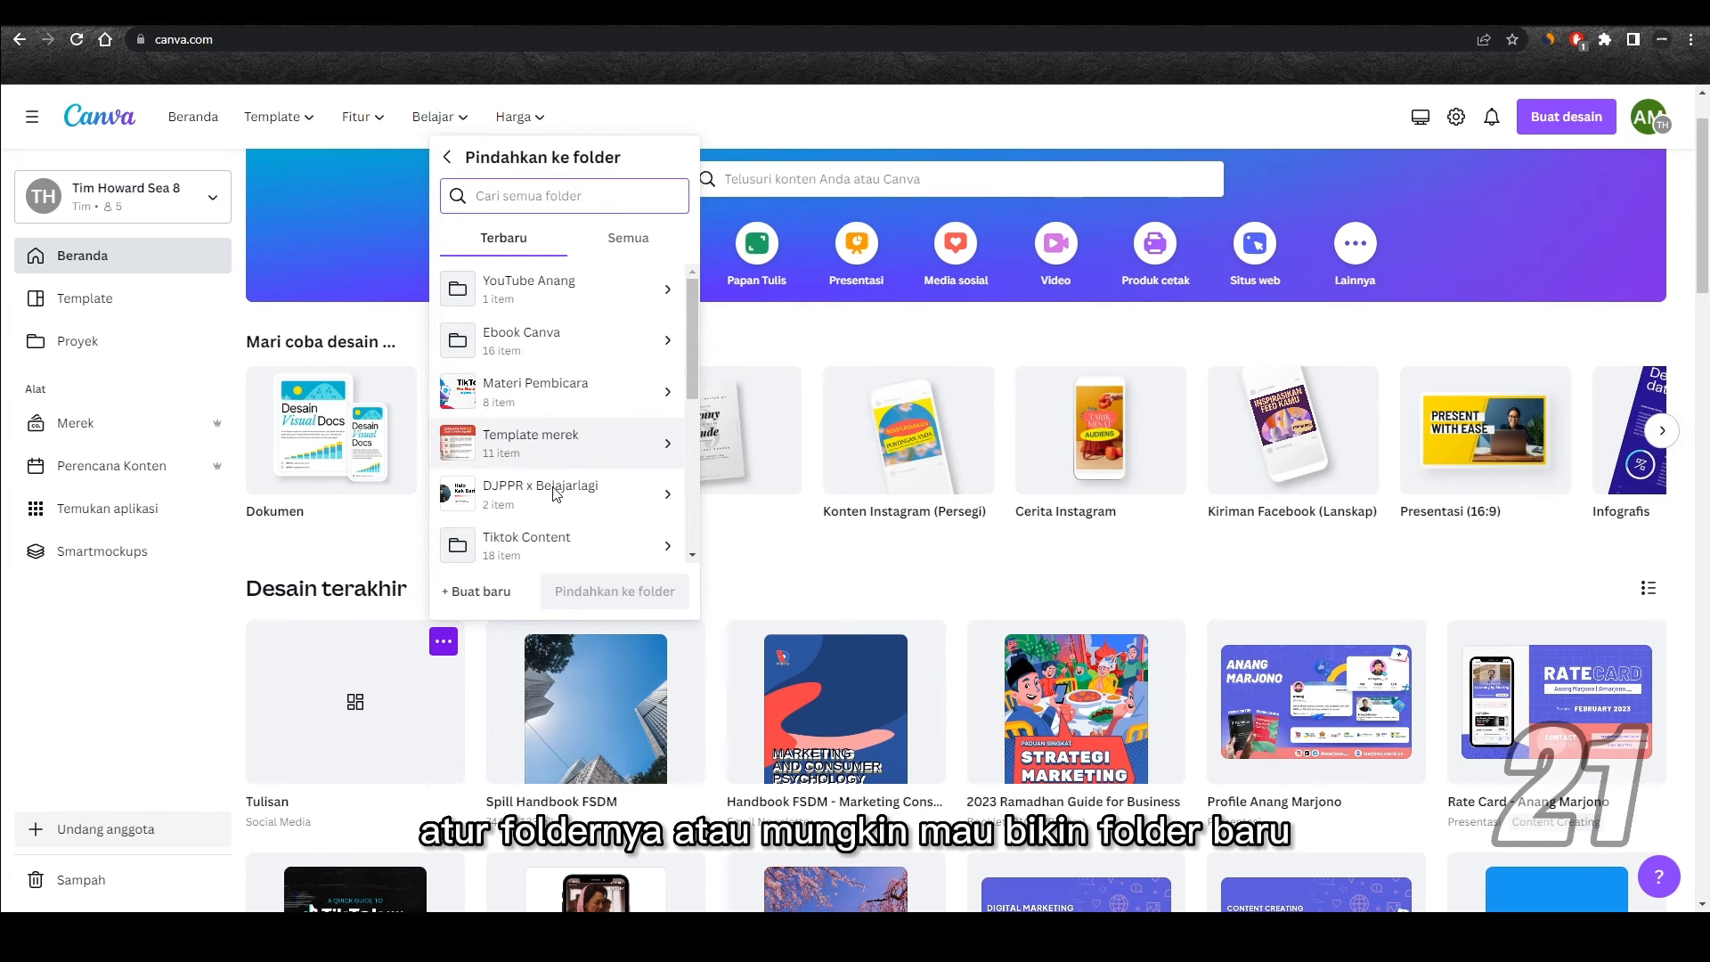
Step: Move the Tulisan design into a new folder named "Konten YouTube" followed by the channel owner's first name
click(479, 592)
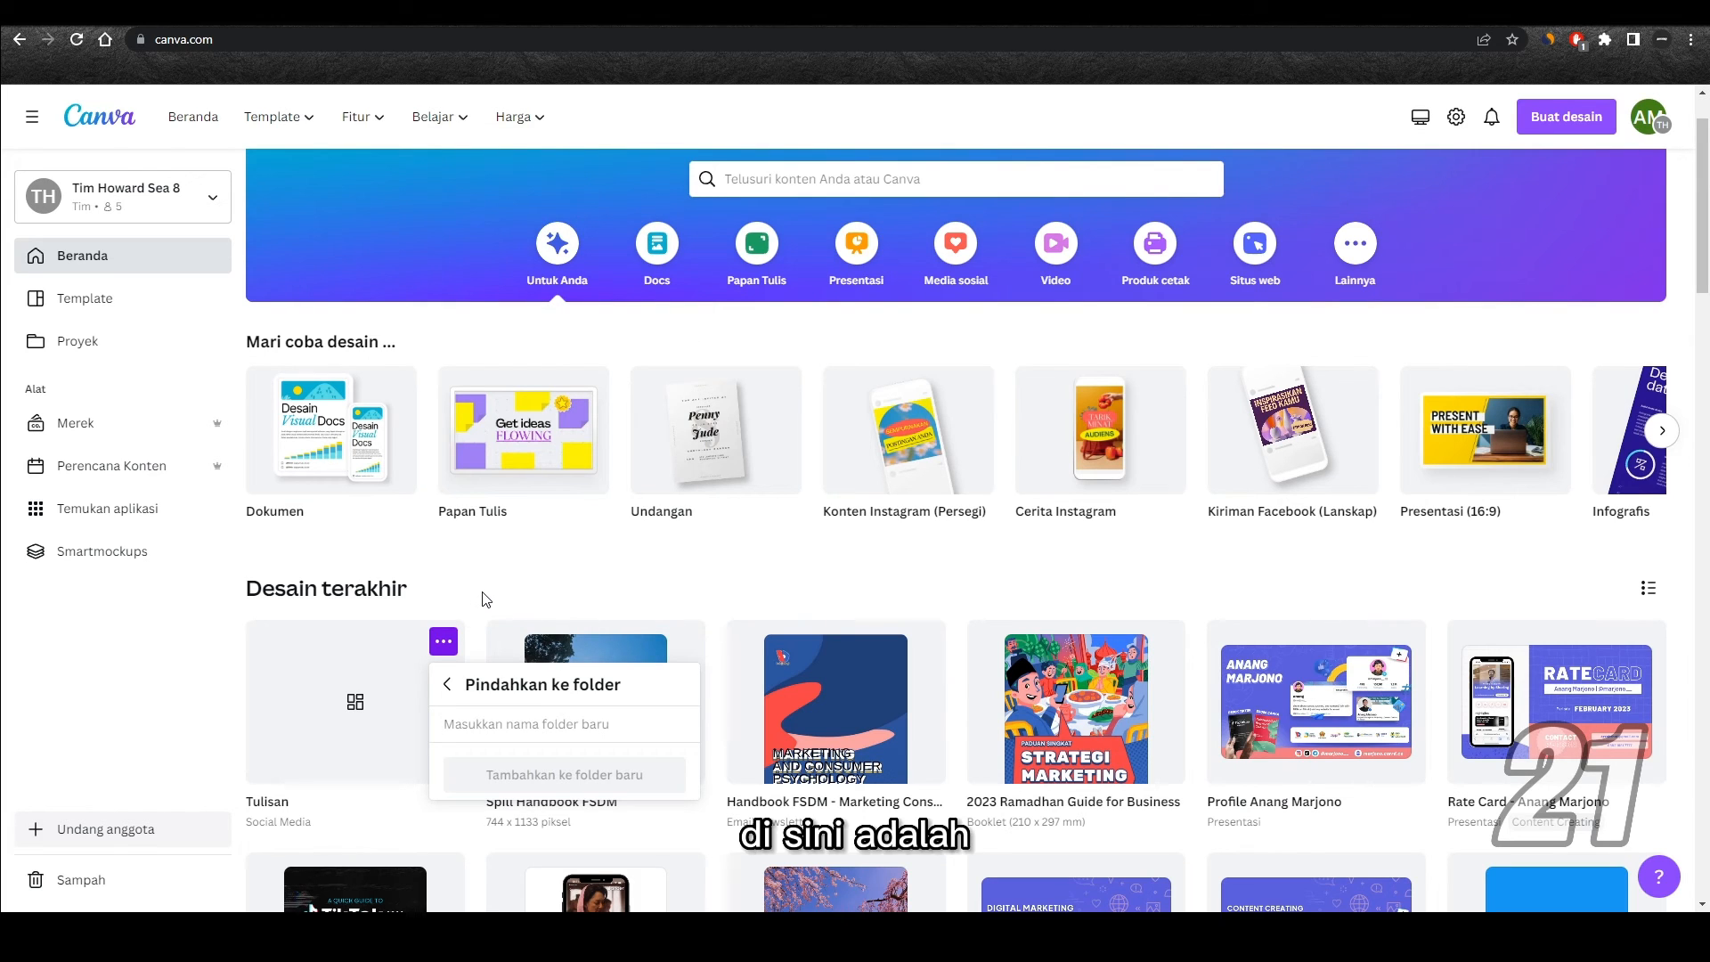
text(Konte)
text(n YouTUbe)
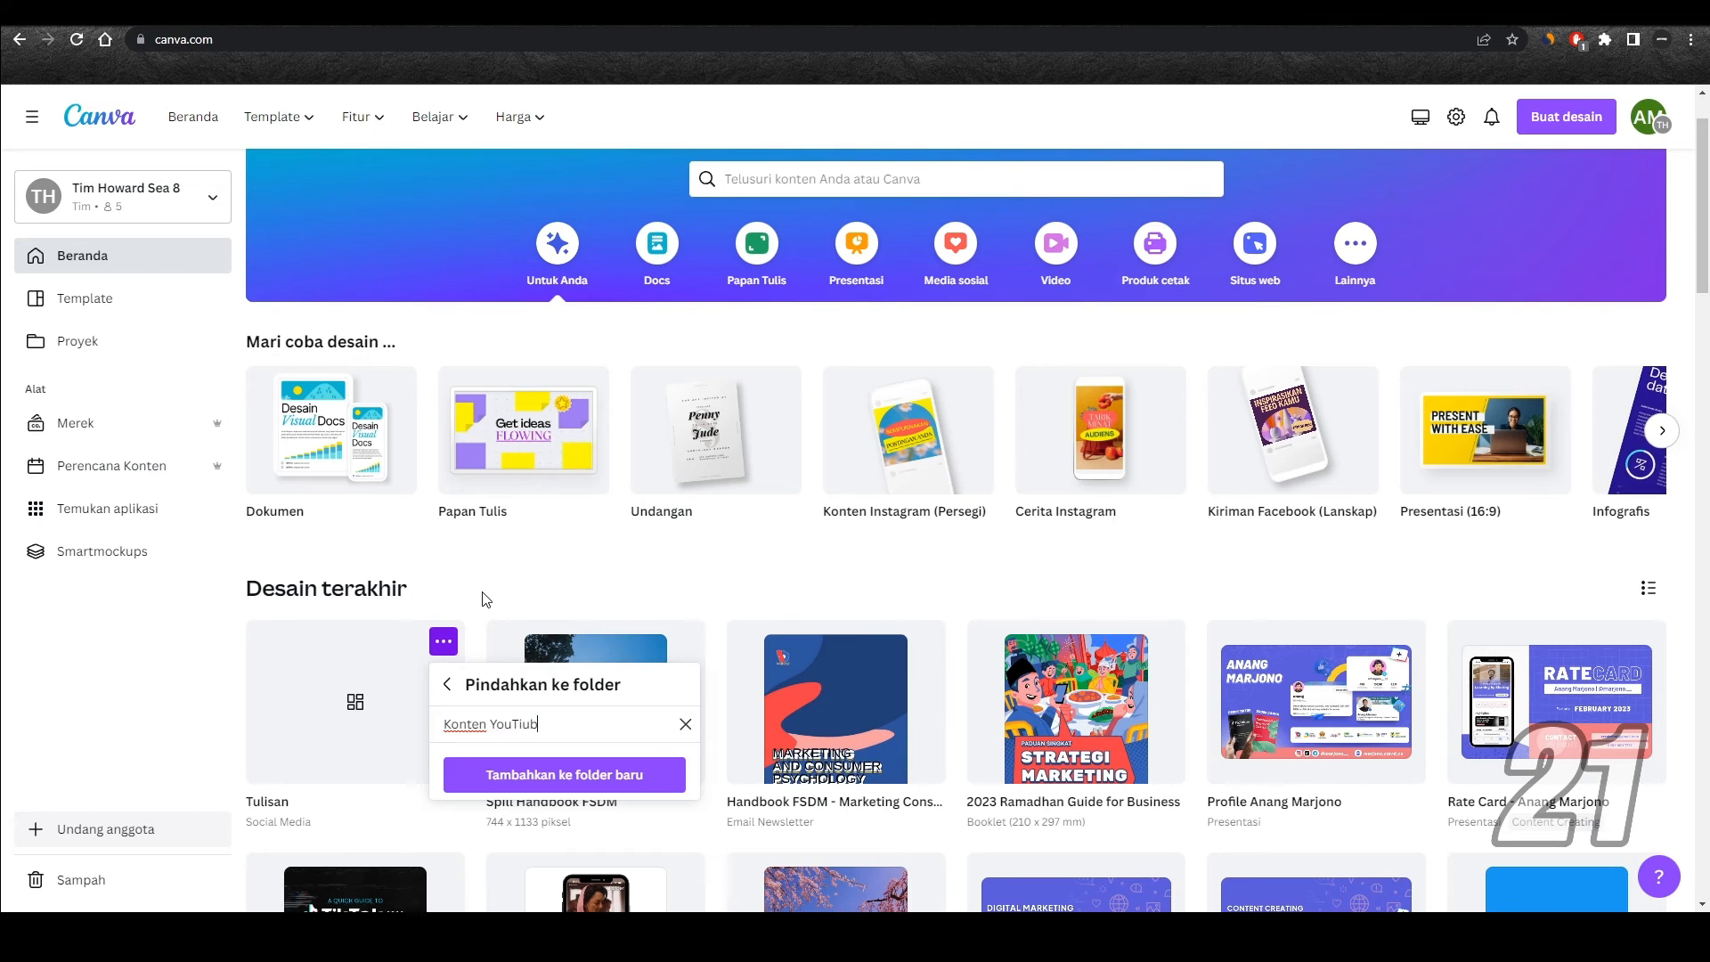
key(BackSpace)
text(ube Anang)
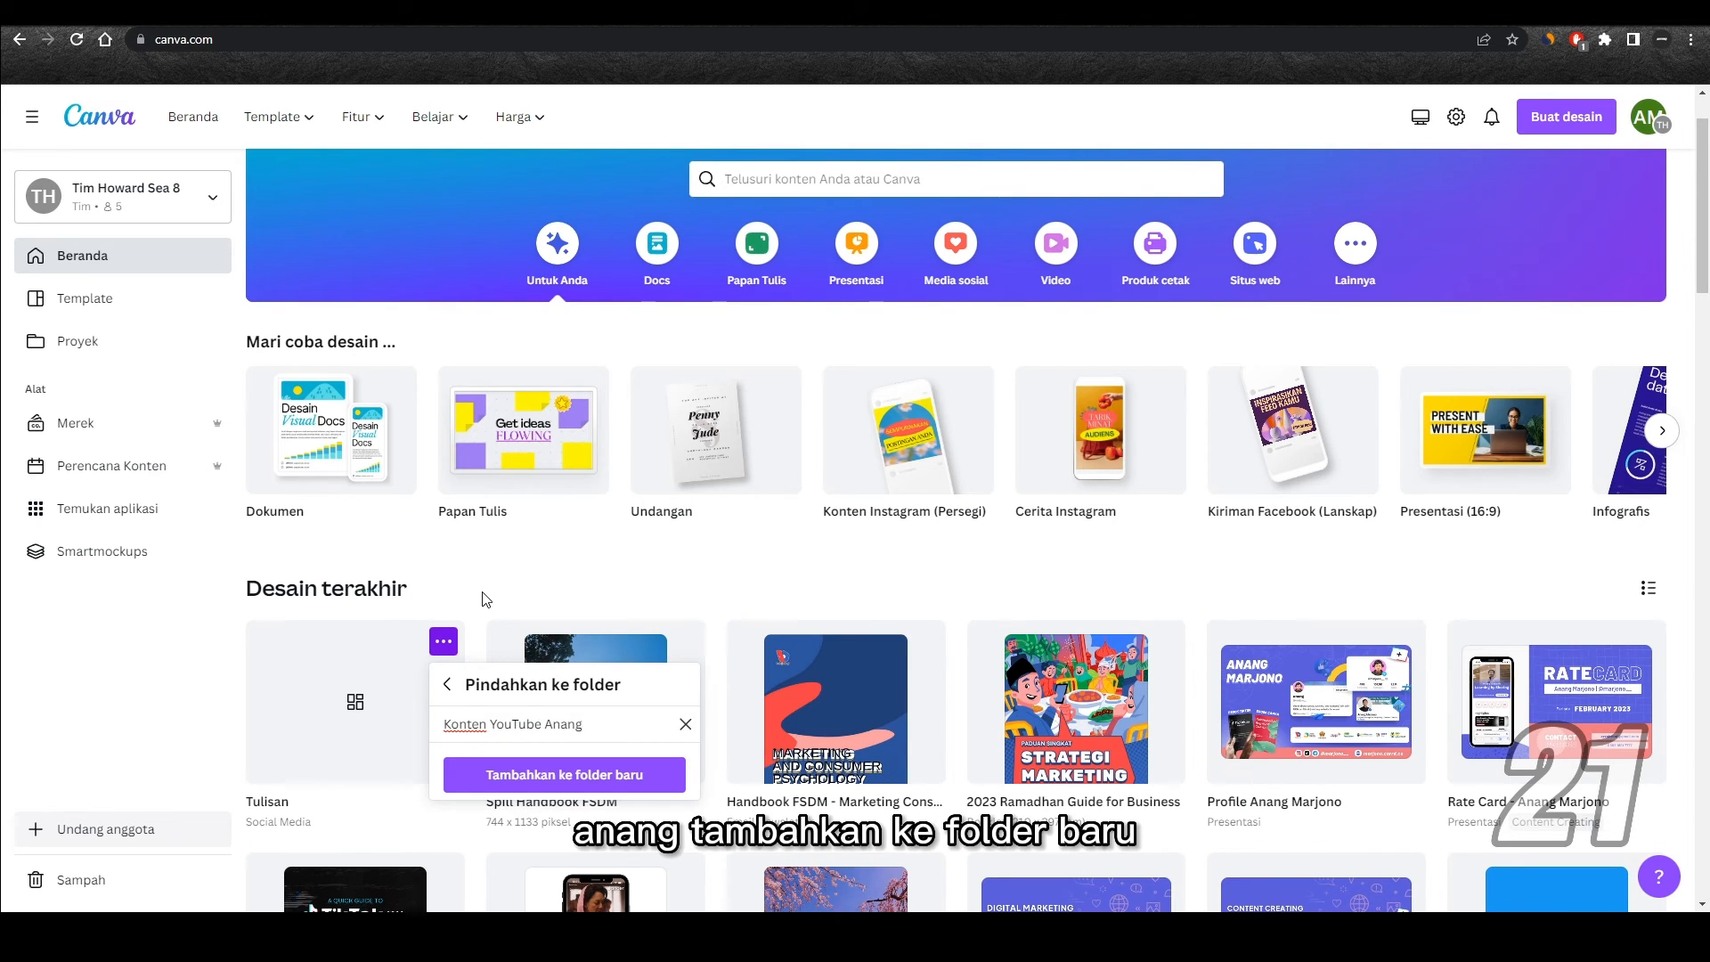
click(574, 763)
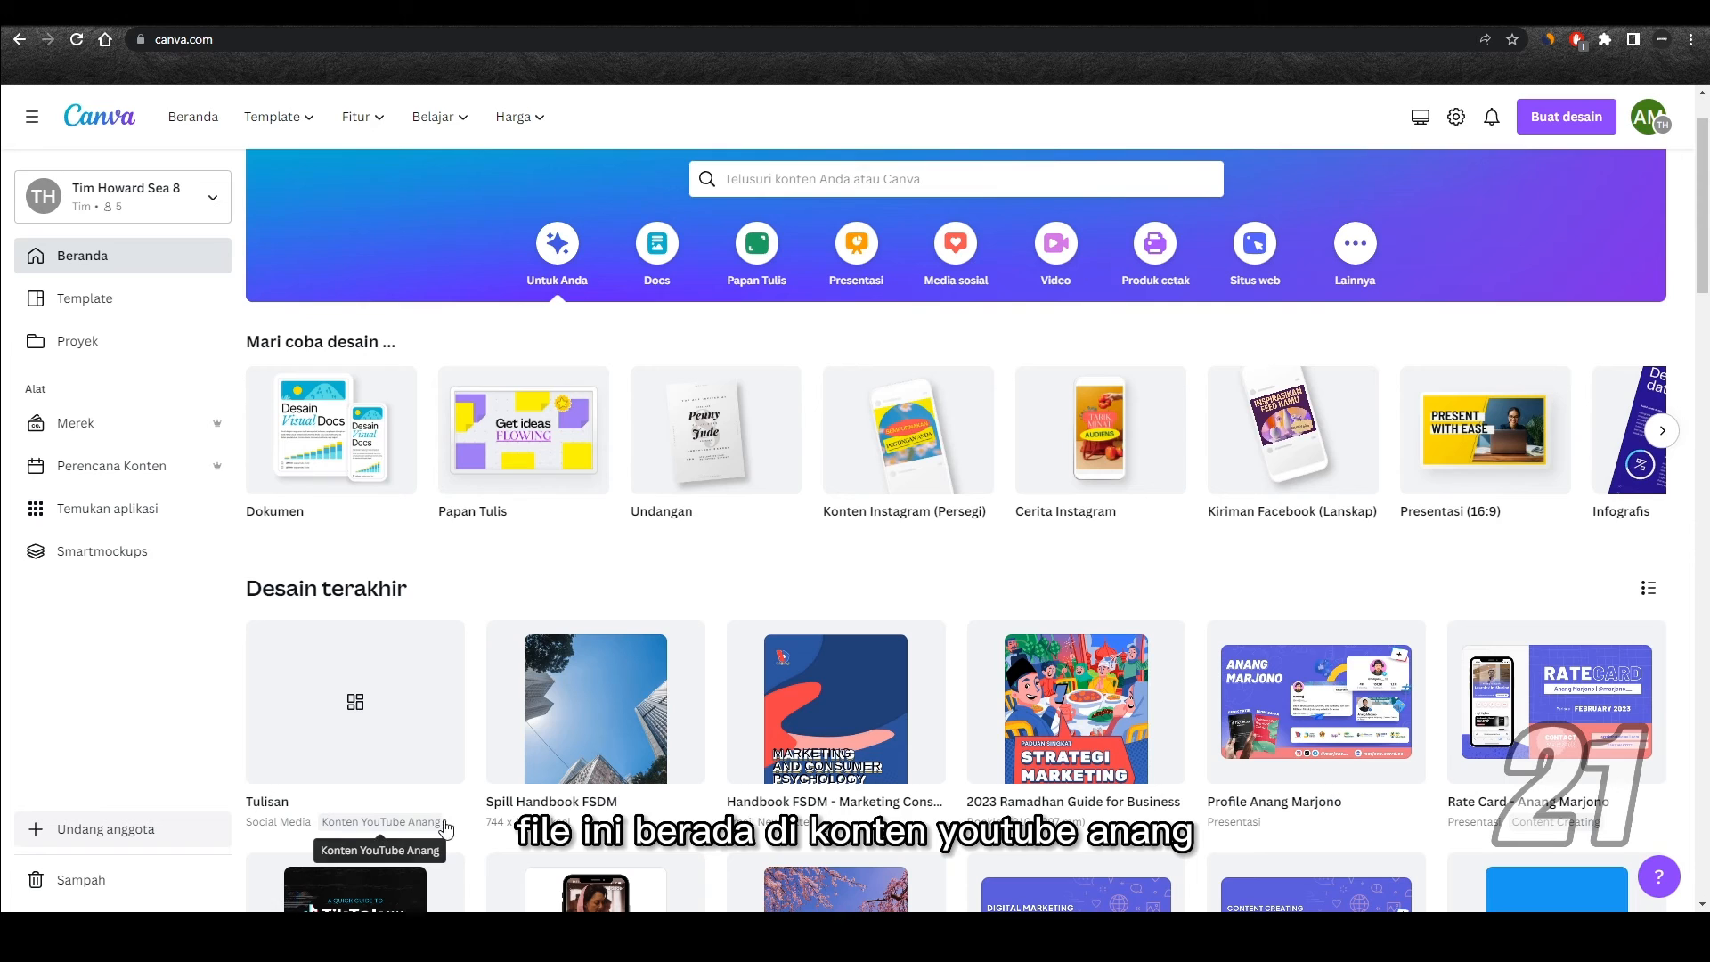
Step: Open the Proyek page and show only its folders
scroll(442, 649, up, 1)
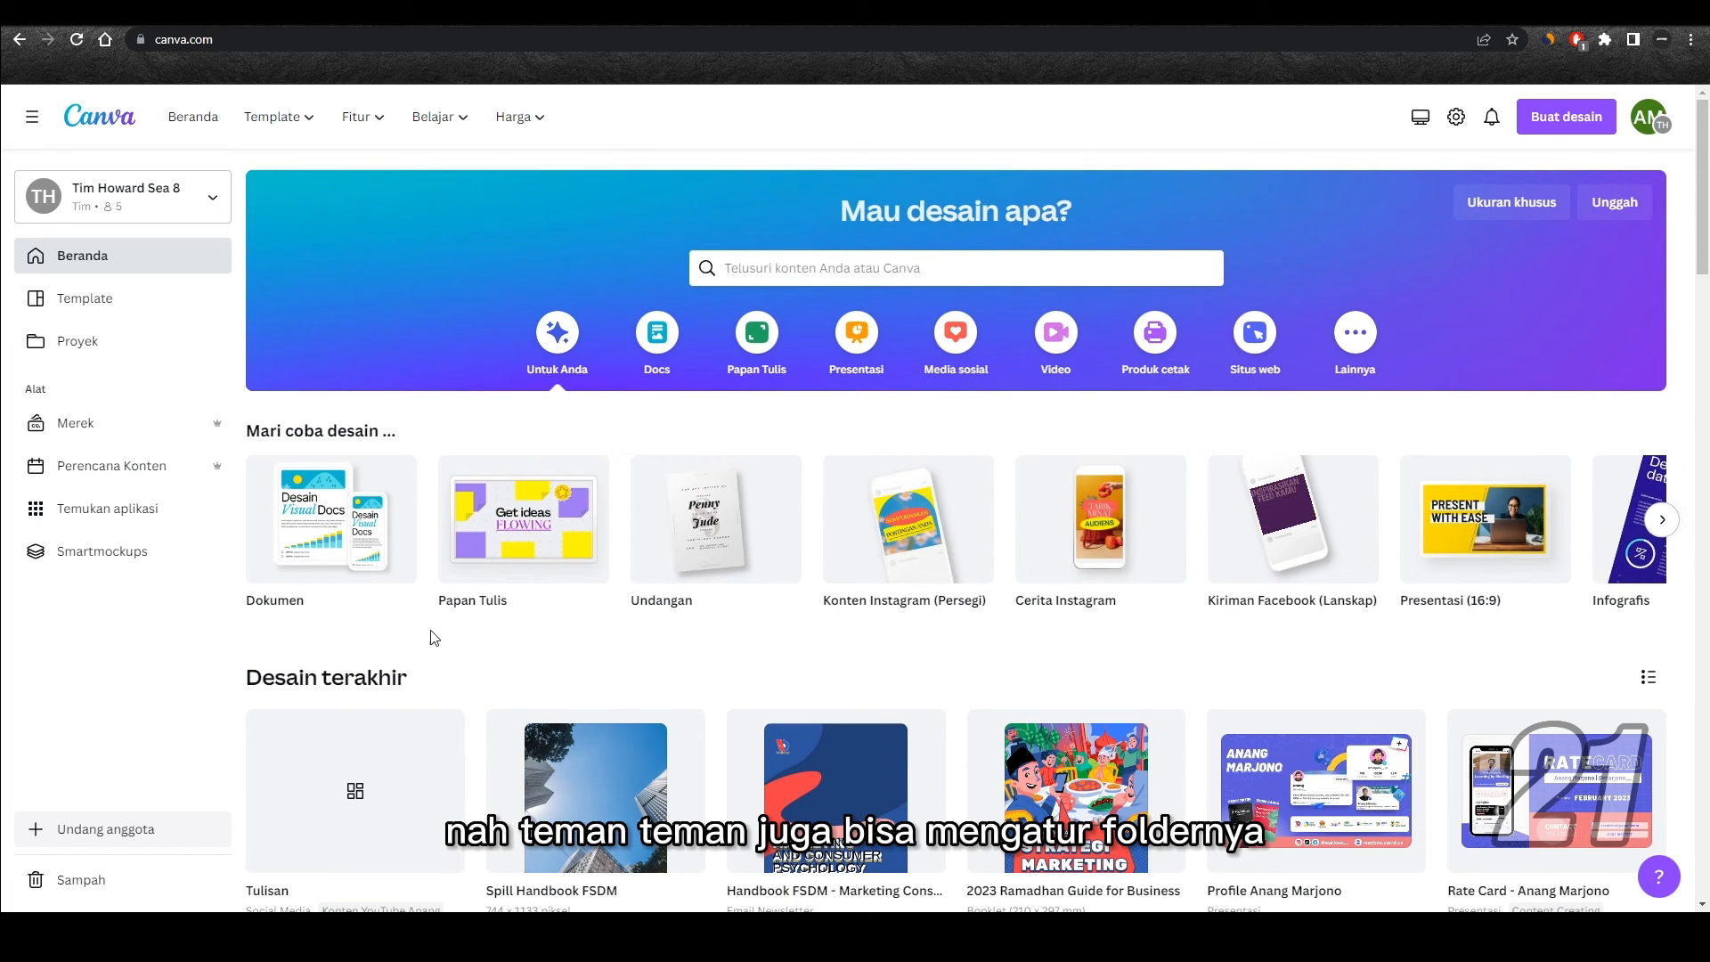
click(116, 351)
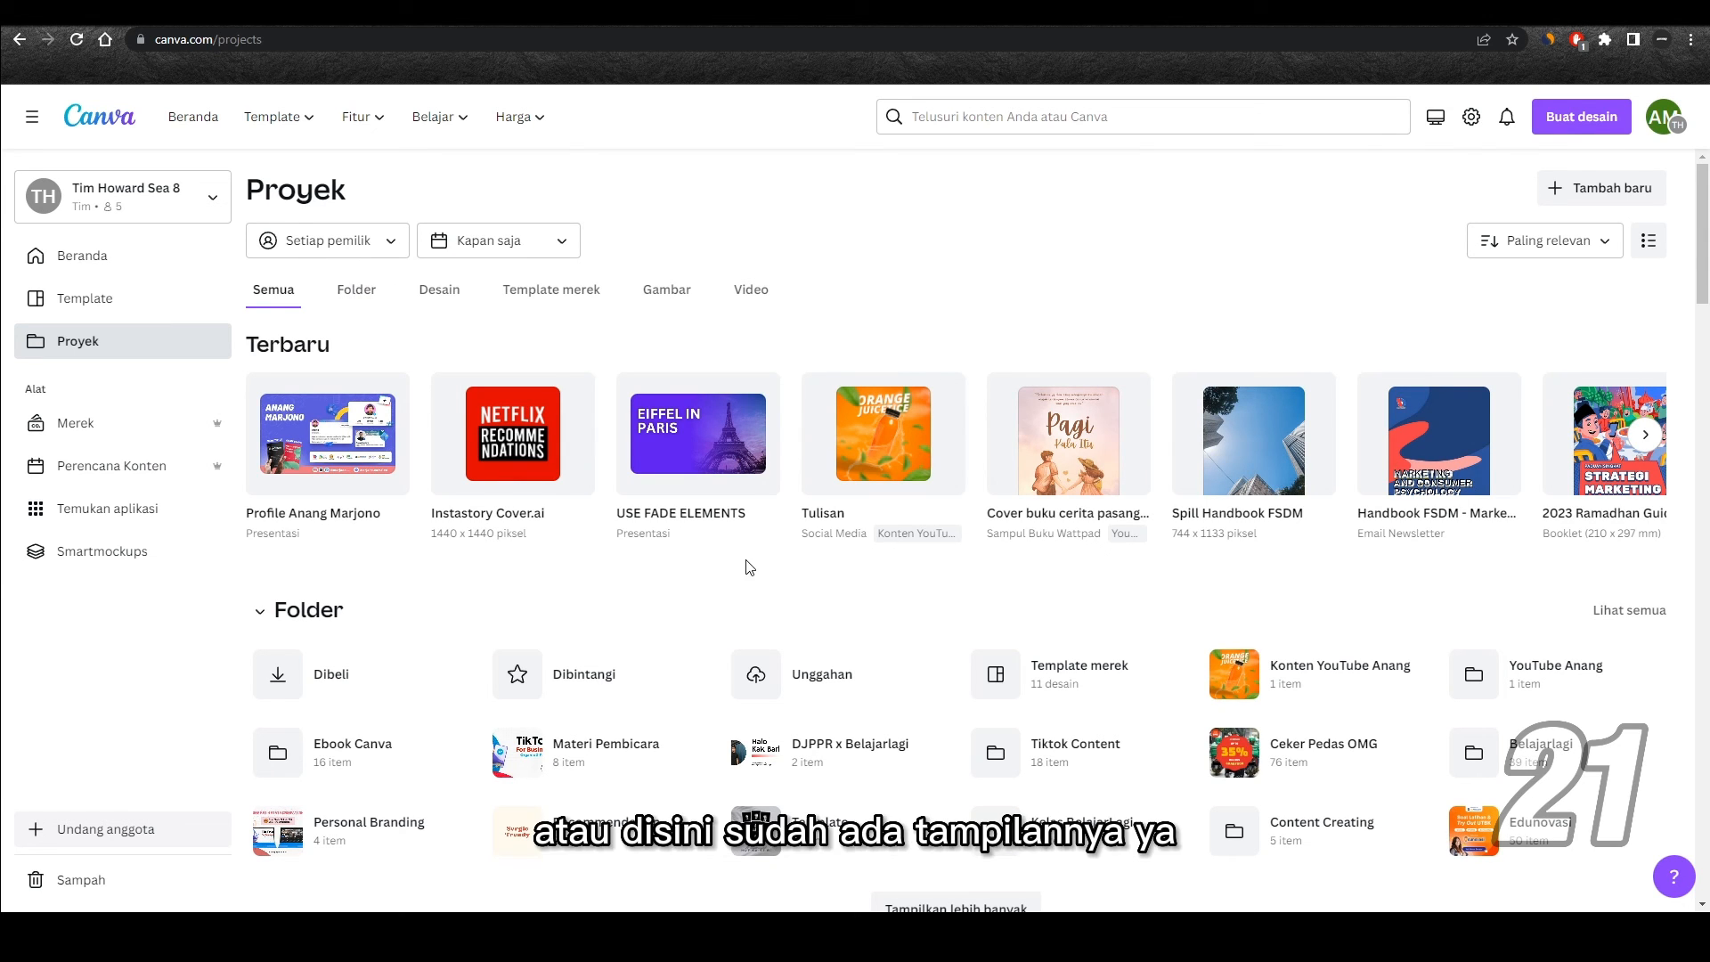
scroll(624, 567, down, 1)
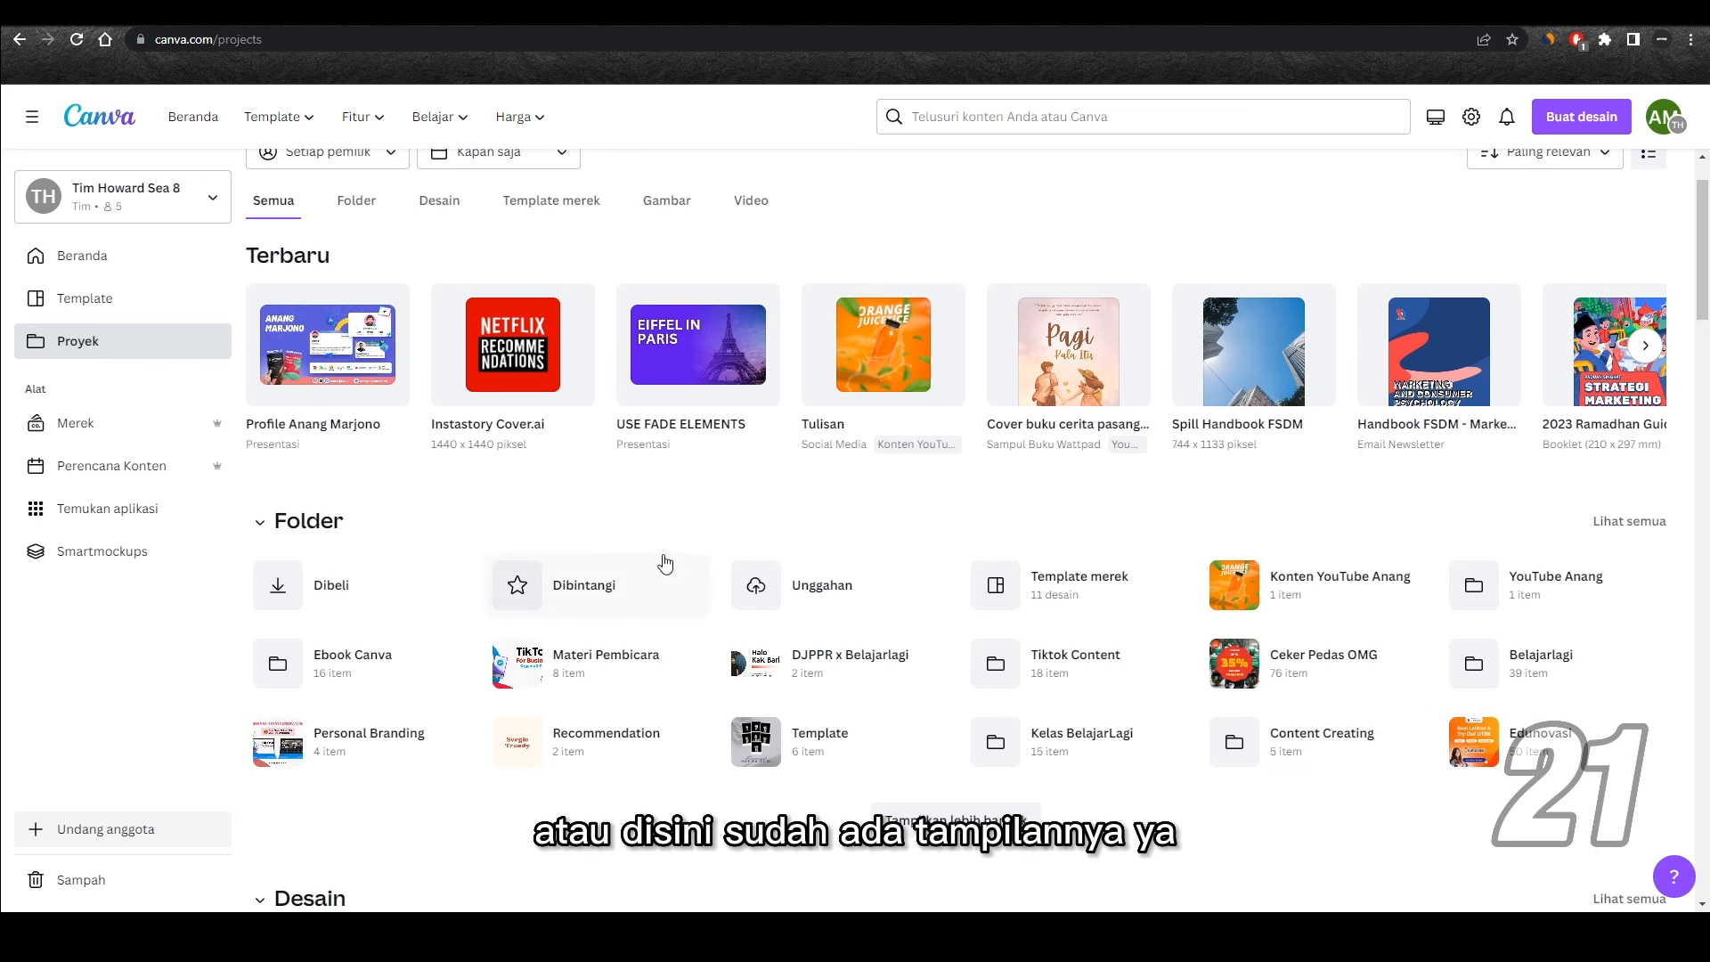
scroll(665, 563, up, 1)
click(350, 292)
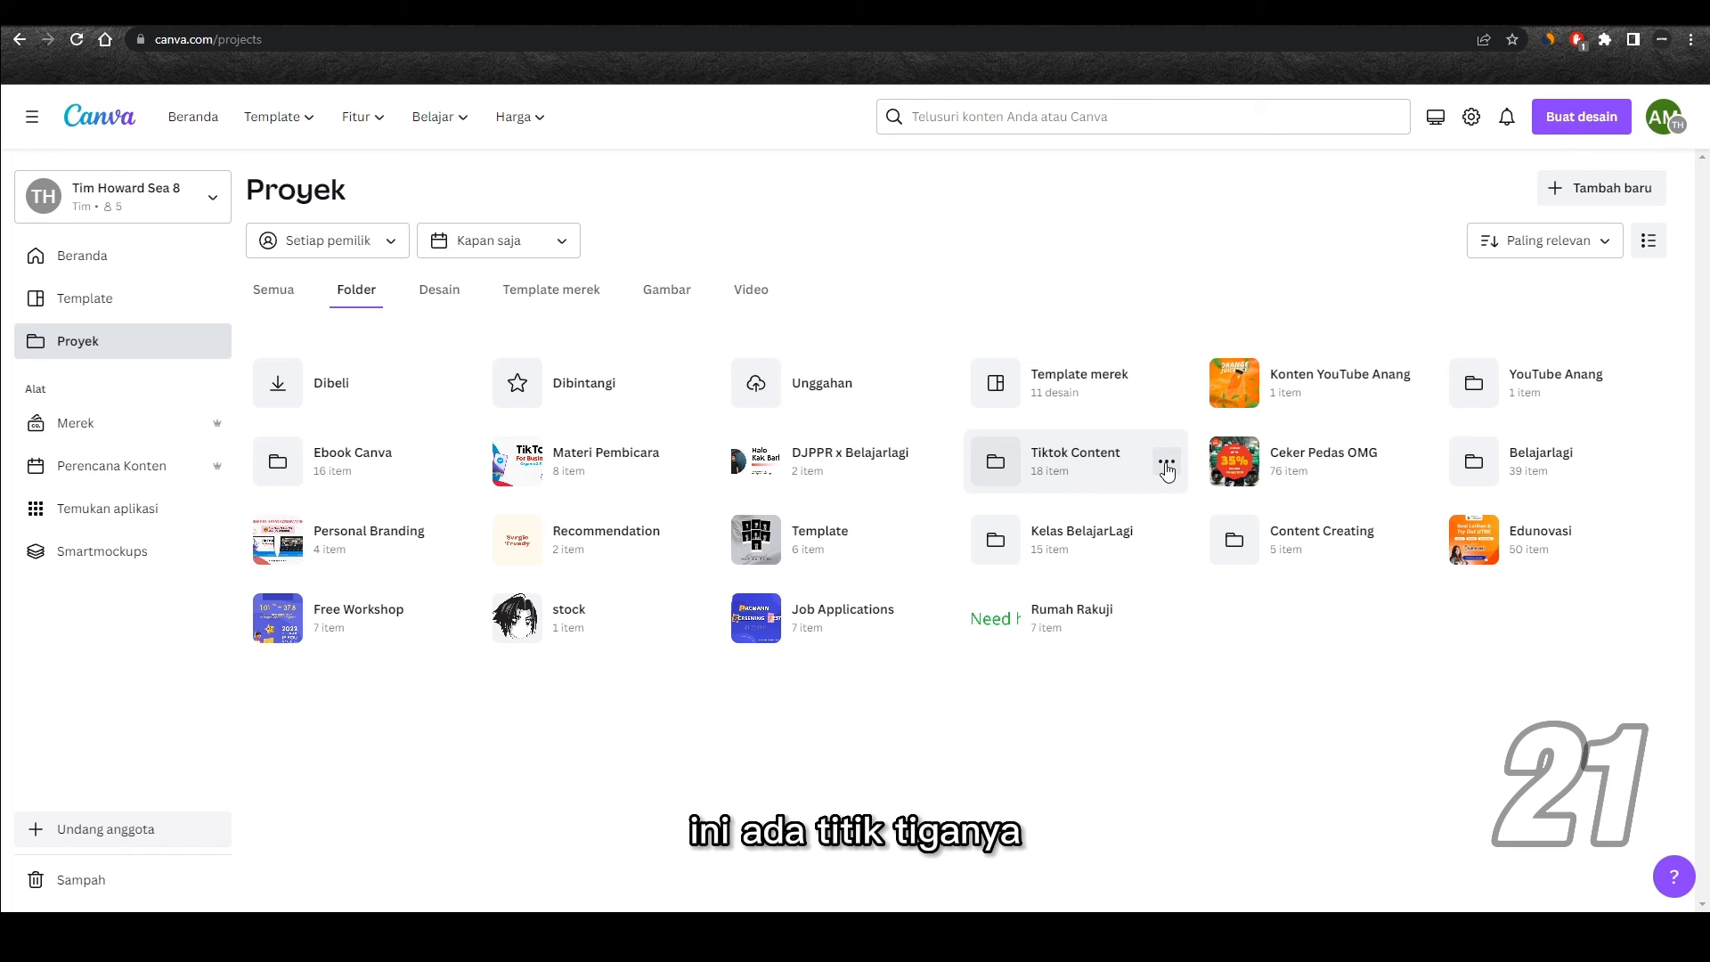
Step: Star the Tiktok Content folder
click(1166, 464)
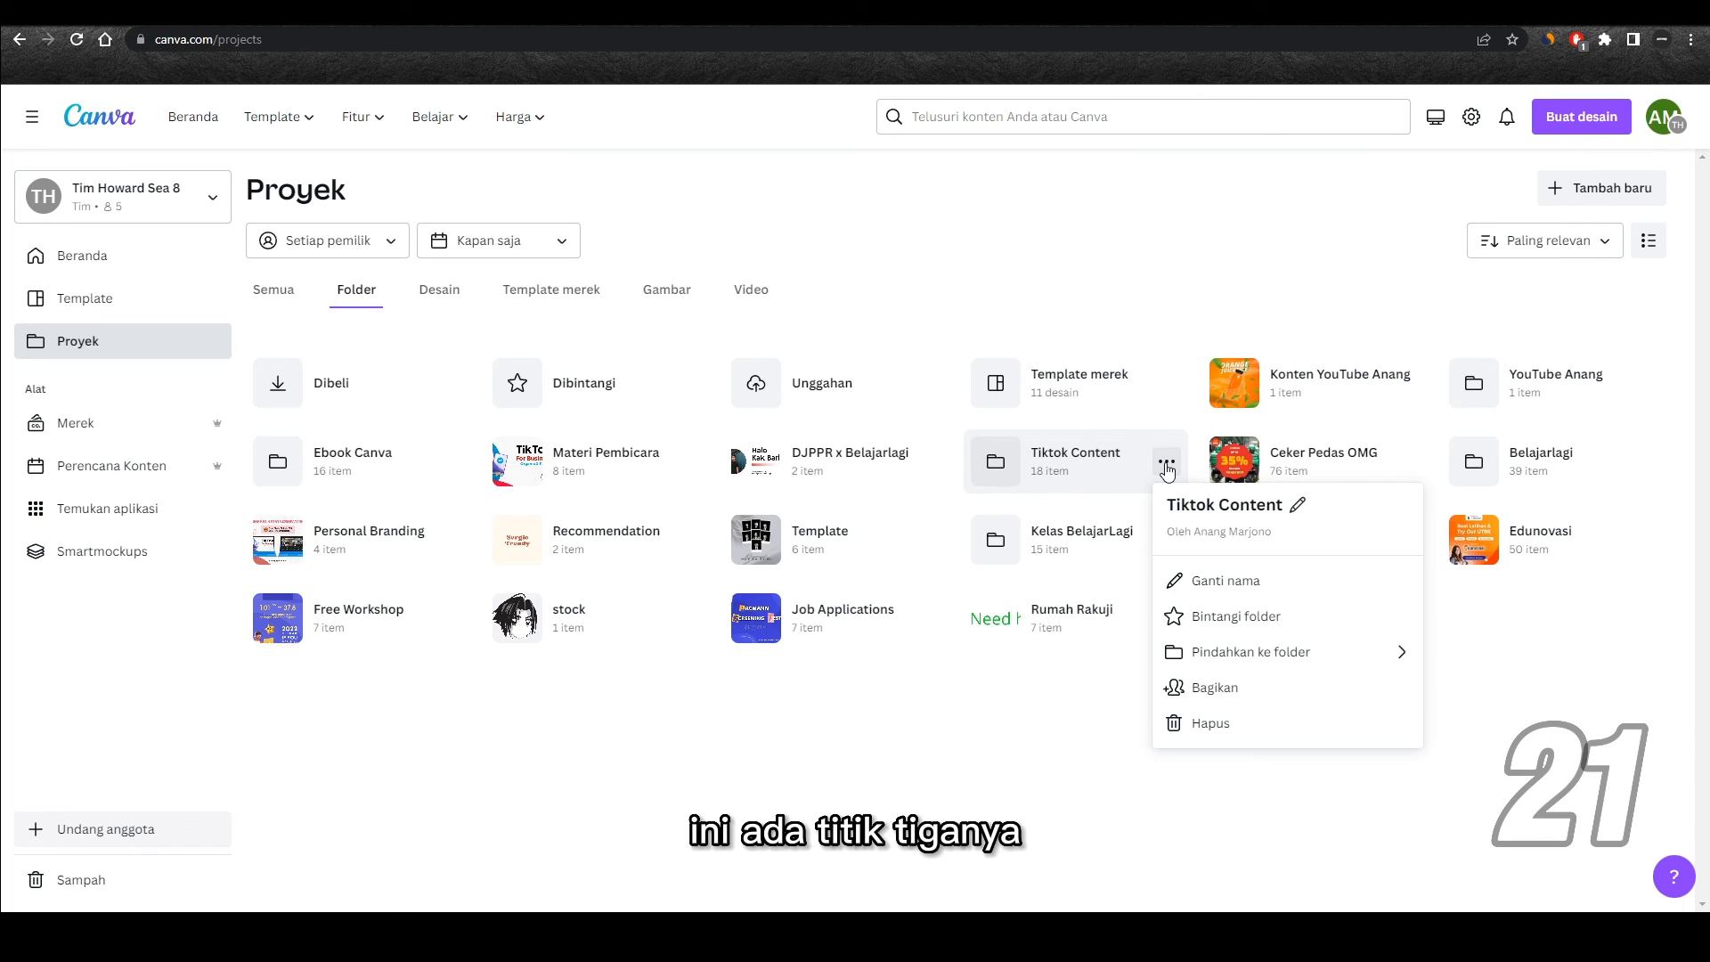
click(1251, 504)
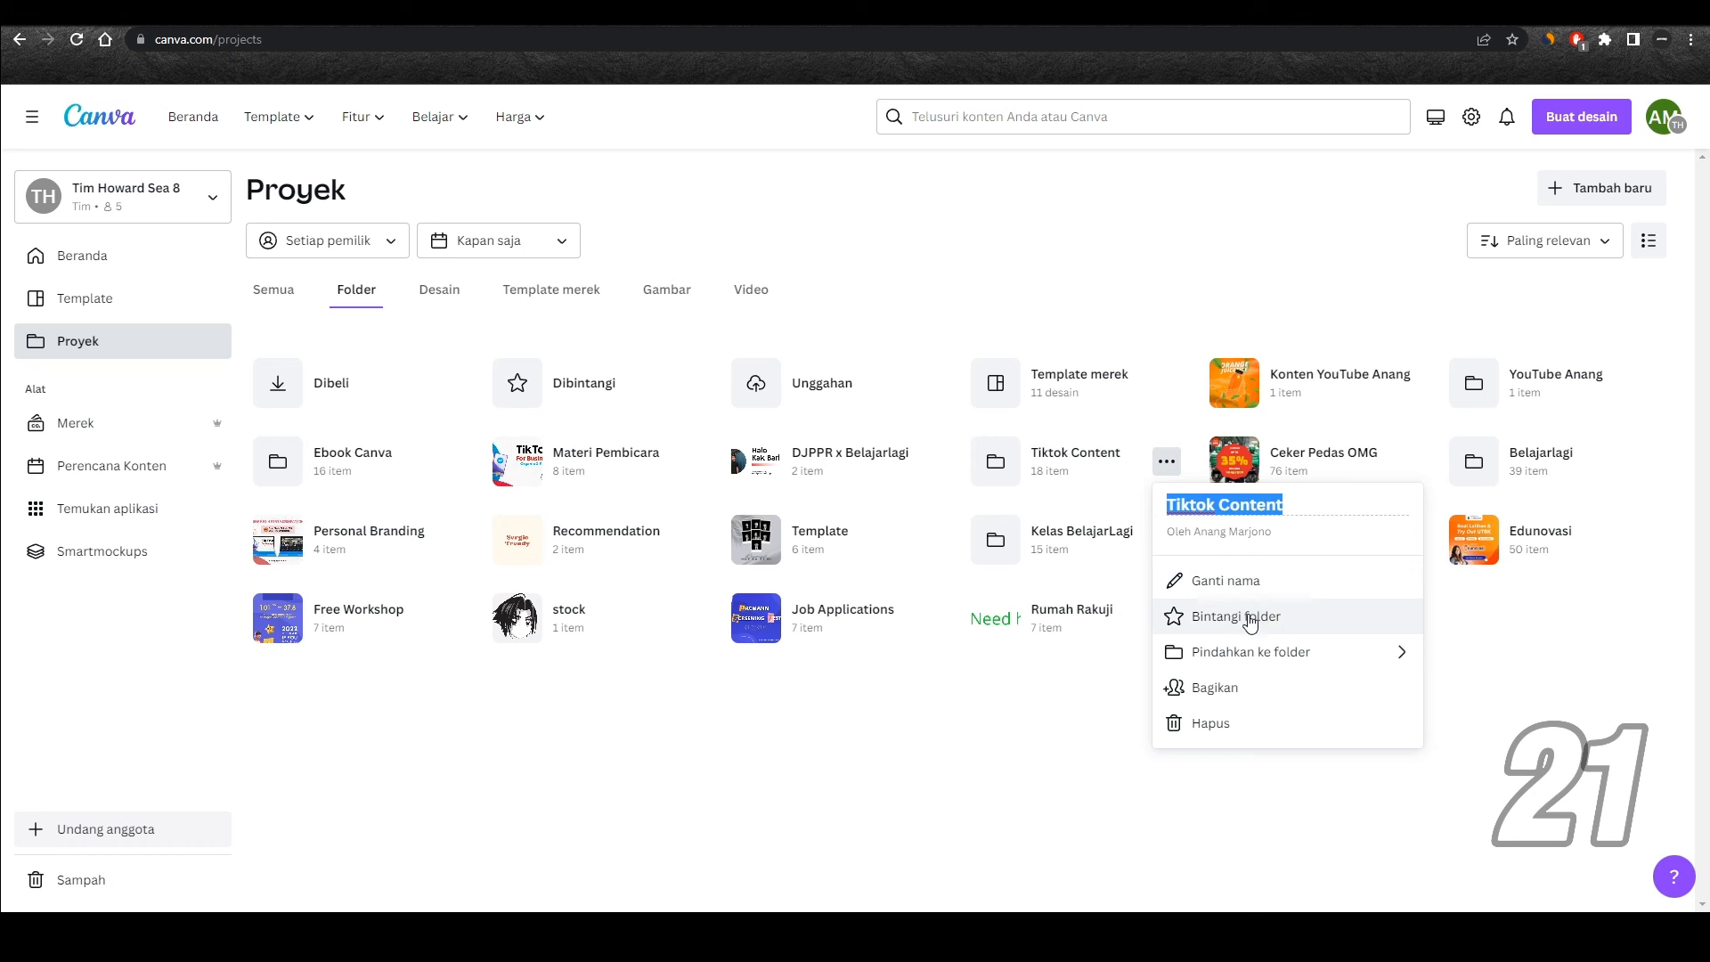
click(1175, 624)
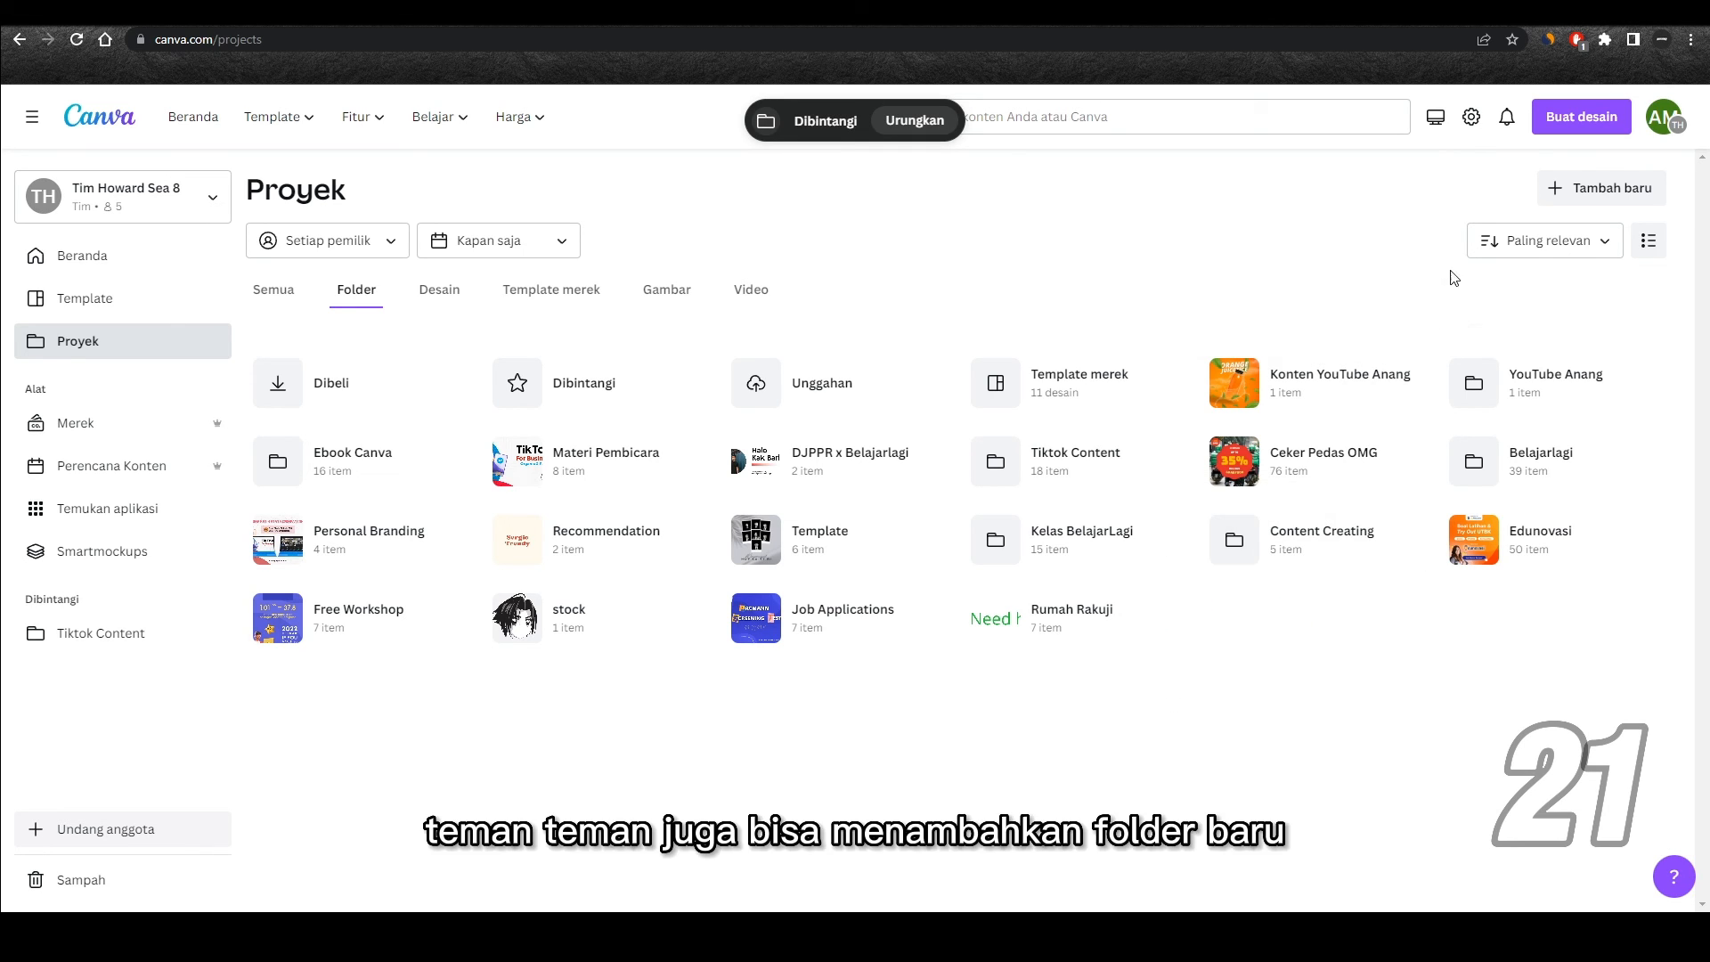
Step: Open the form for adding a new folder to the projects
click(1631, 197)
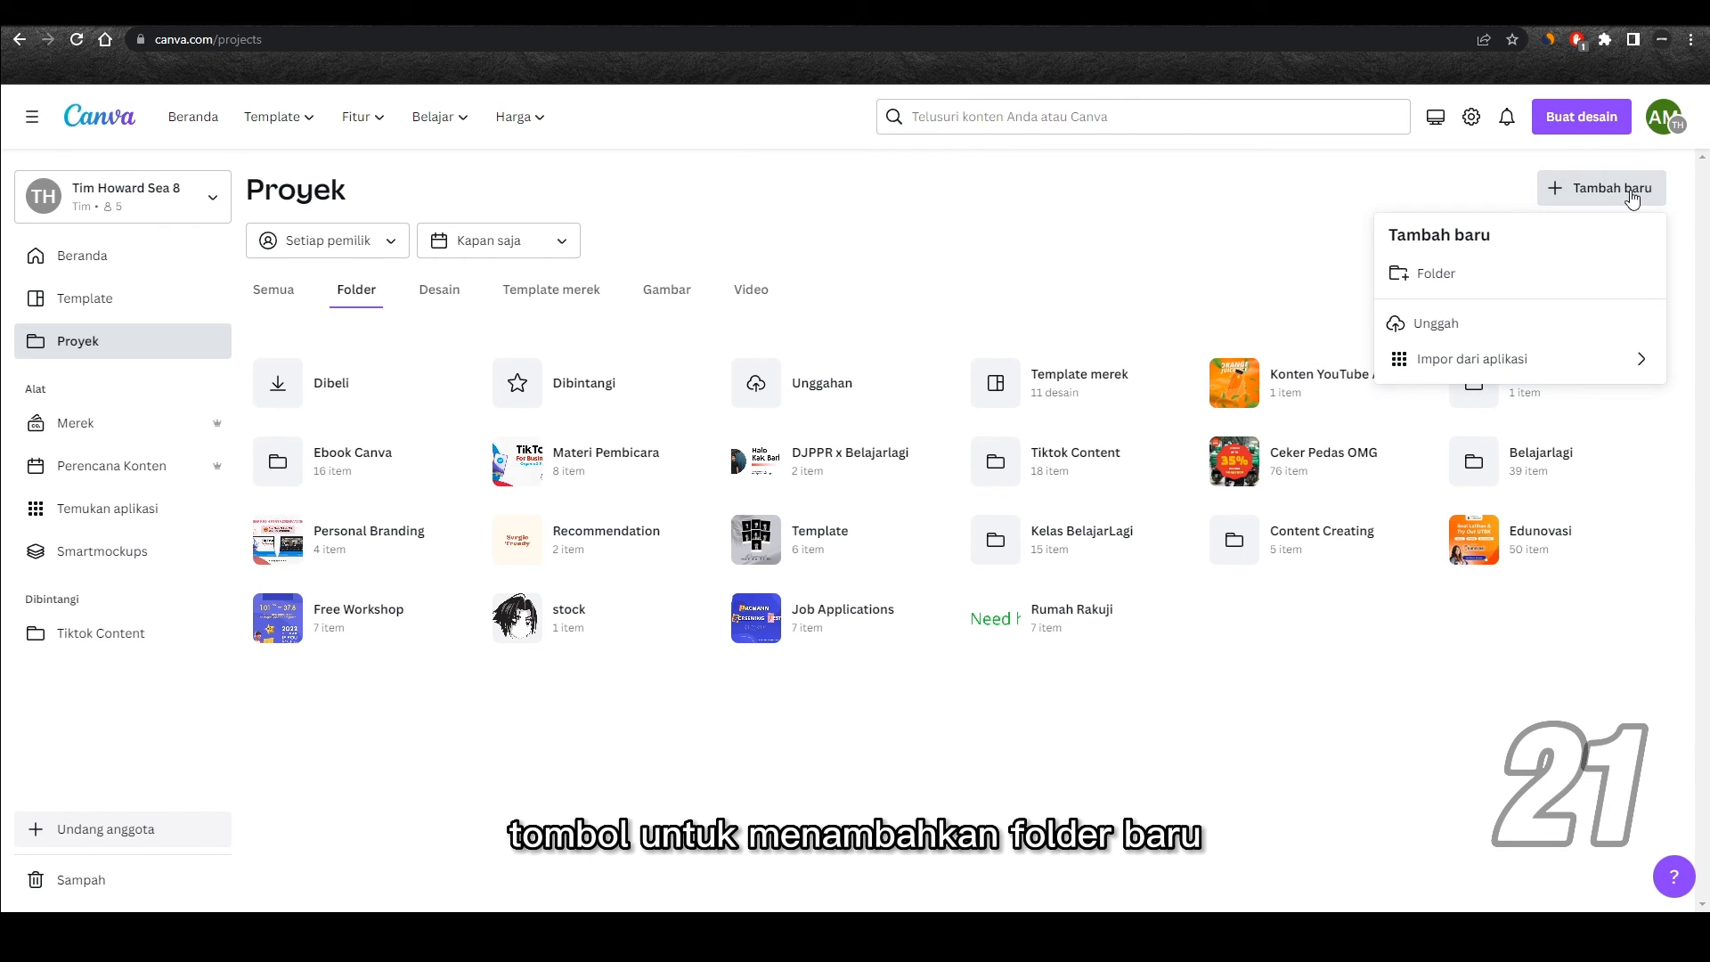
click(1485, 283)
click(1273, 849)
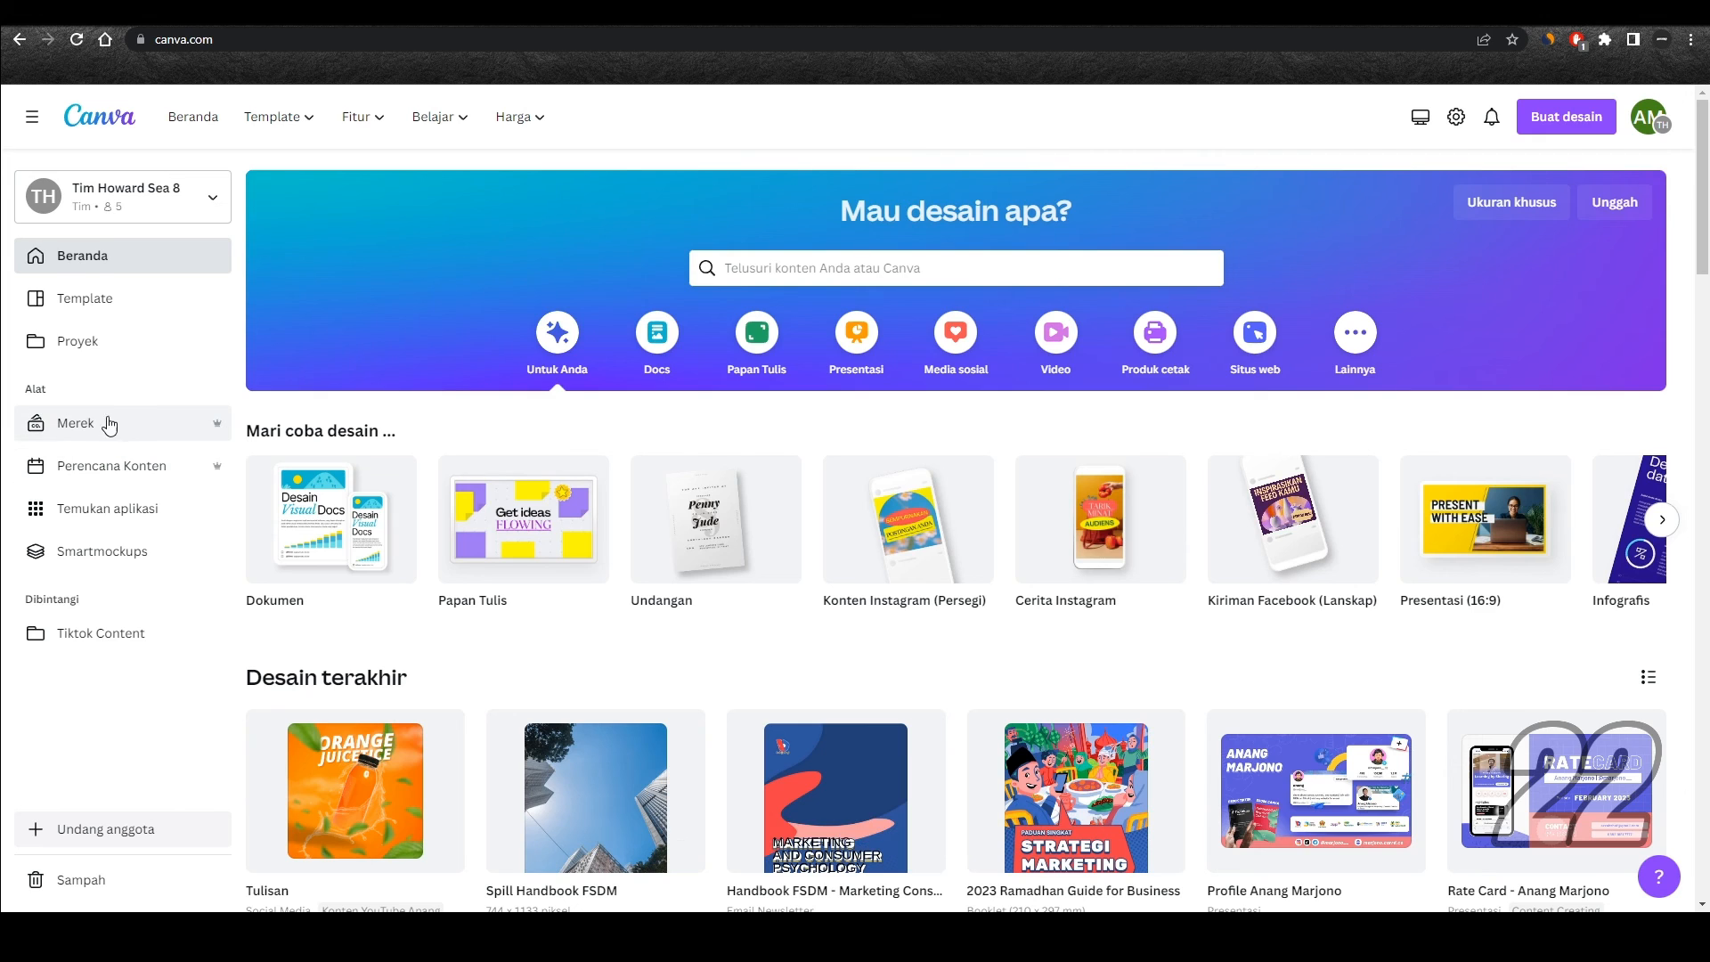
Step: Create a brand kit named "YouTube Konten Canva" followed by the channel owner's first name
click(137, 422)
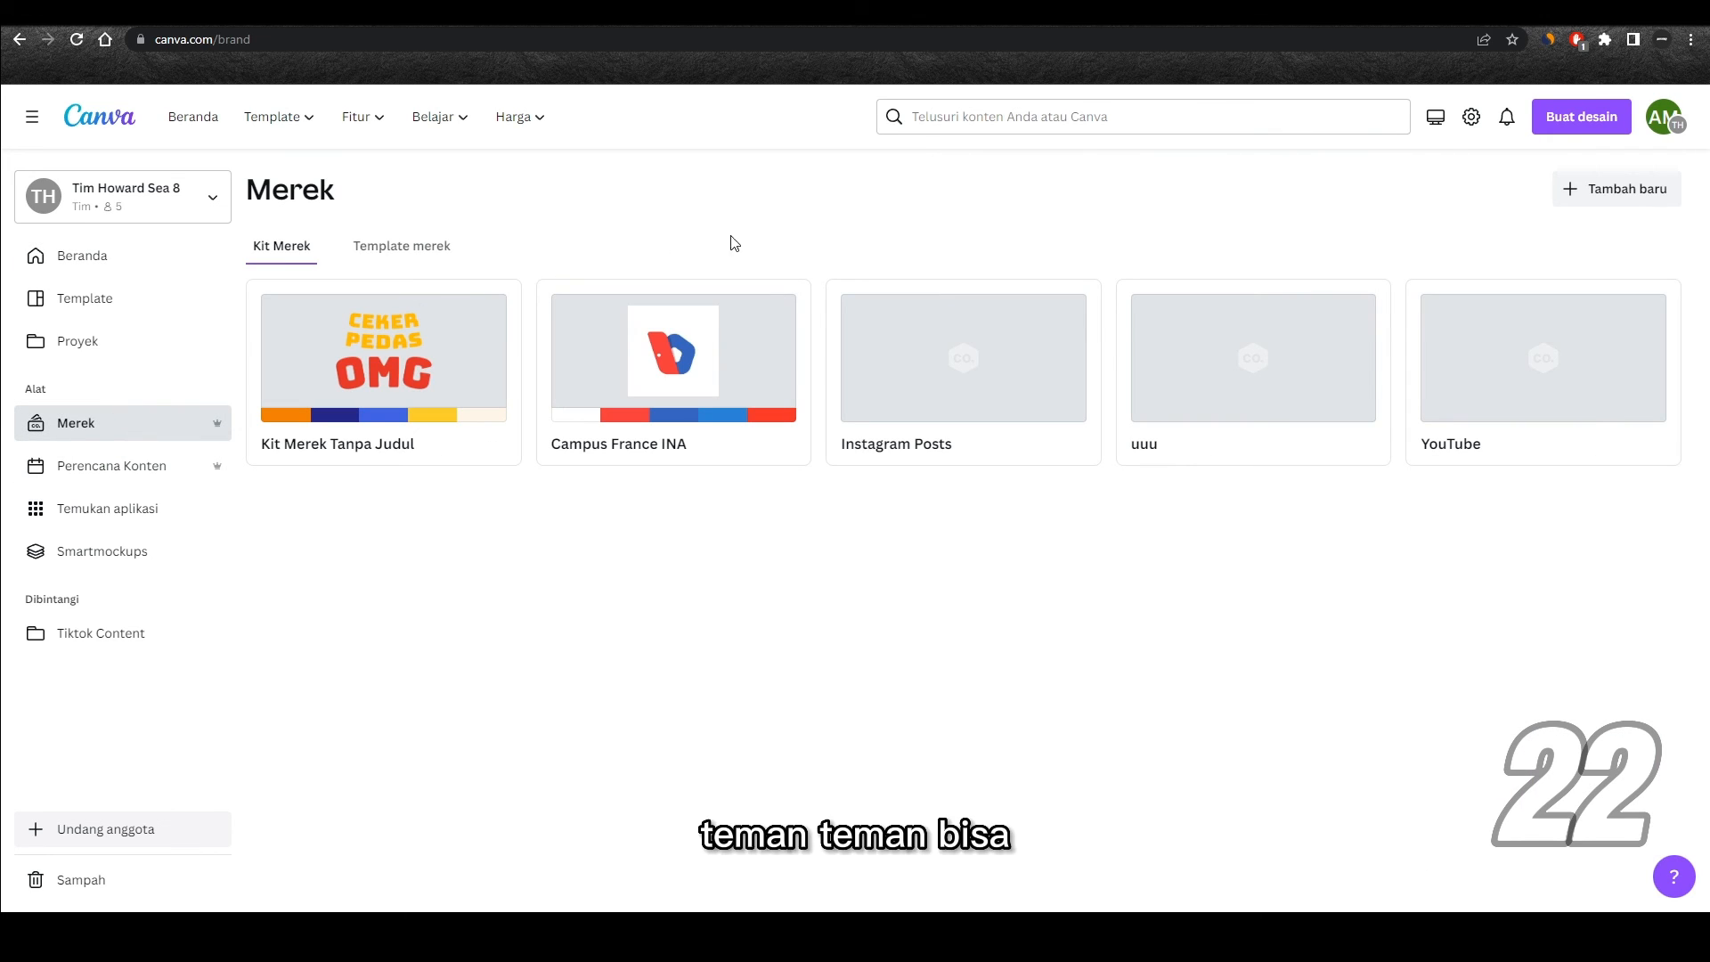
click(1622, 193)
click(1573, 269)
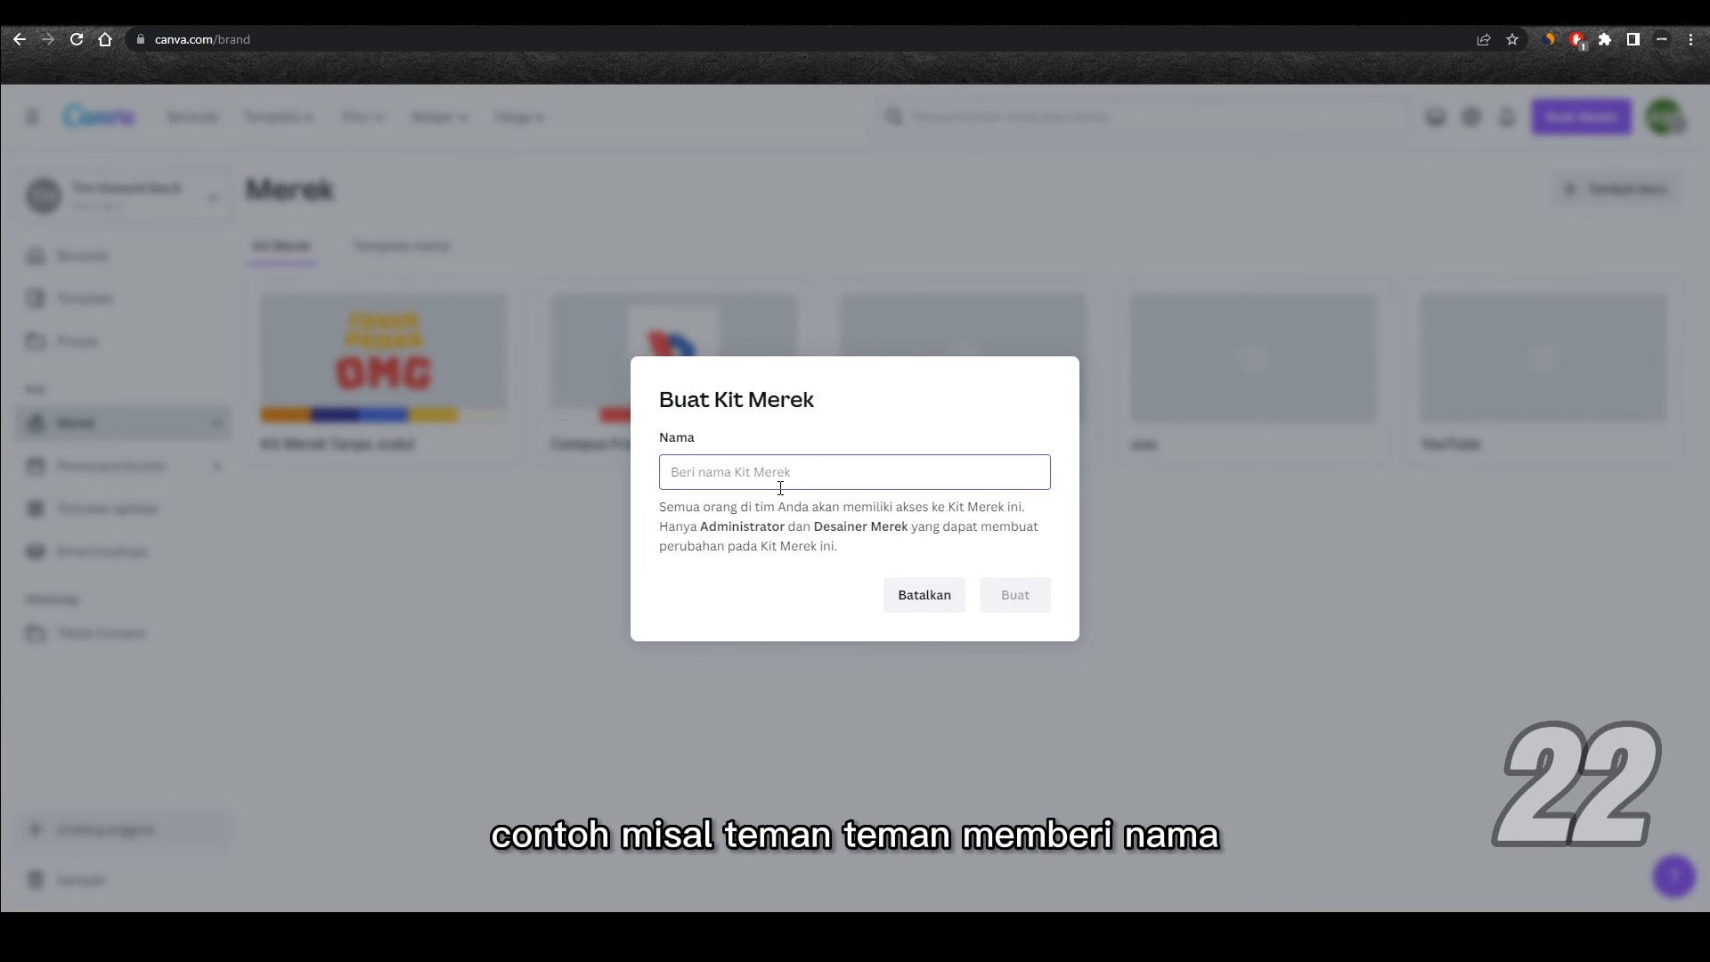
text(YouTub)
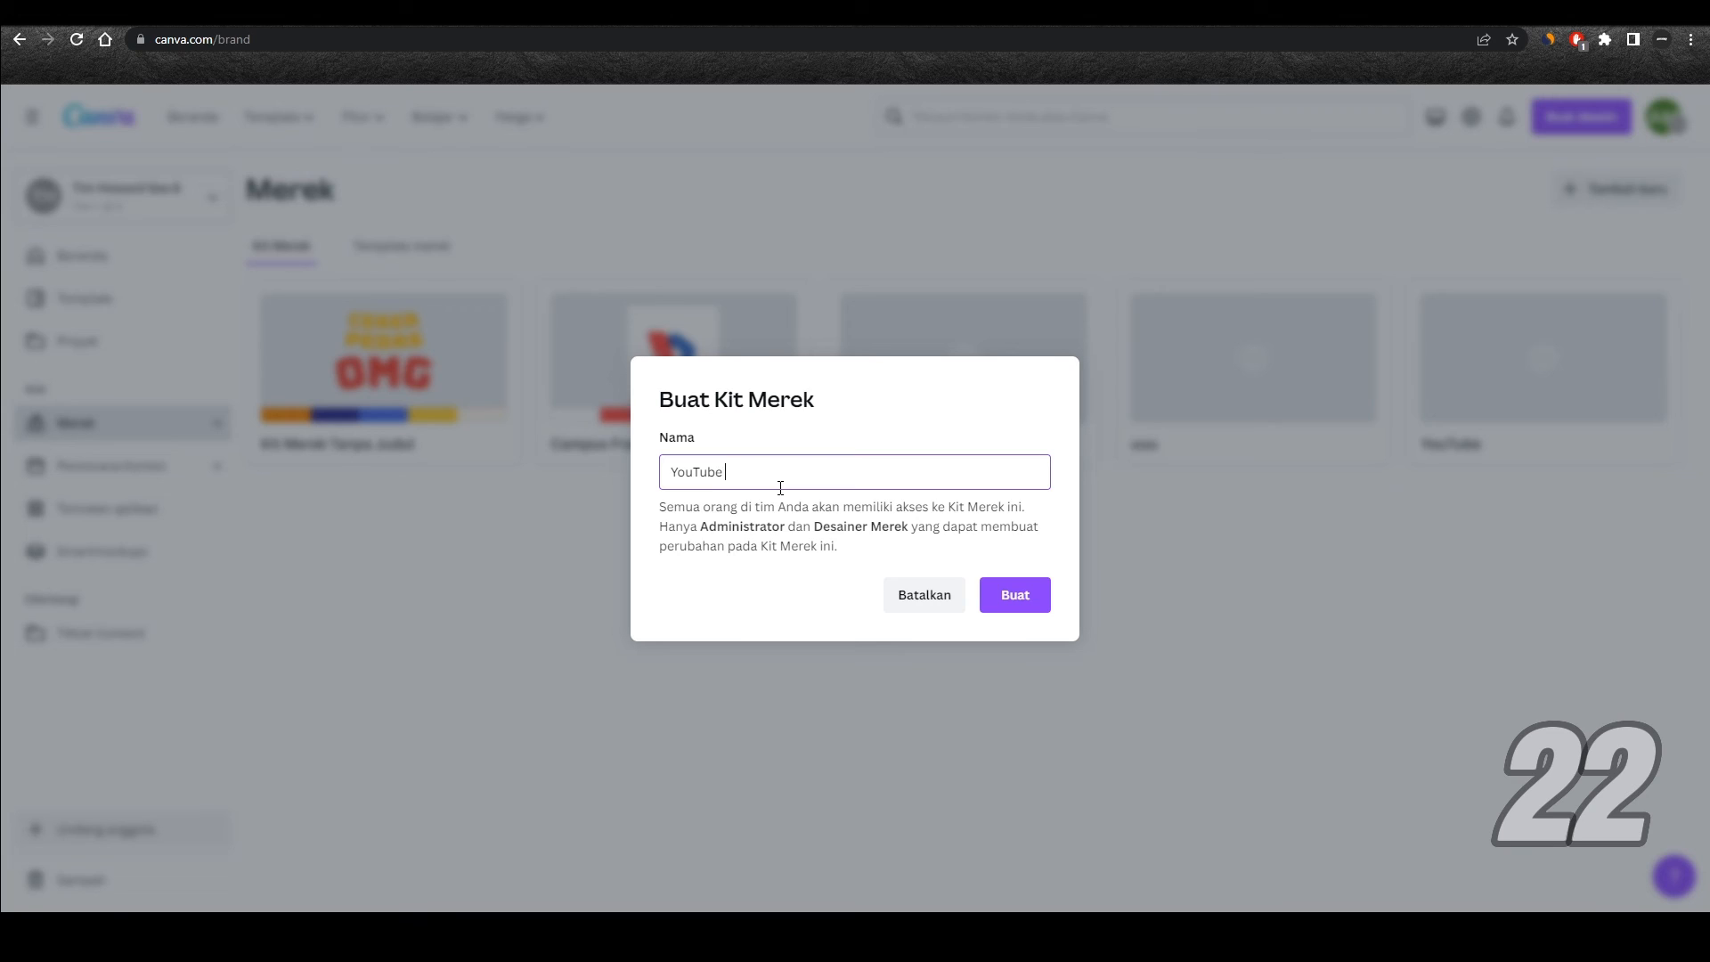
text(e Konte)
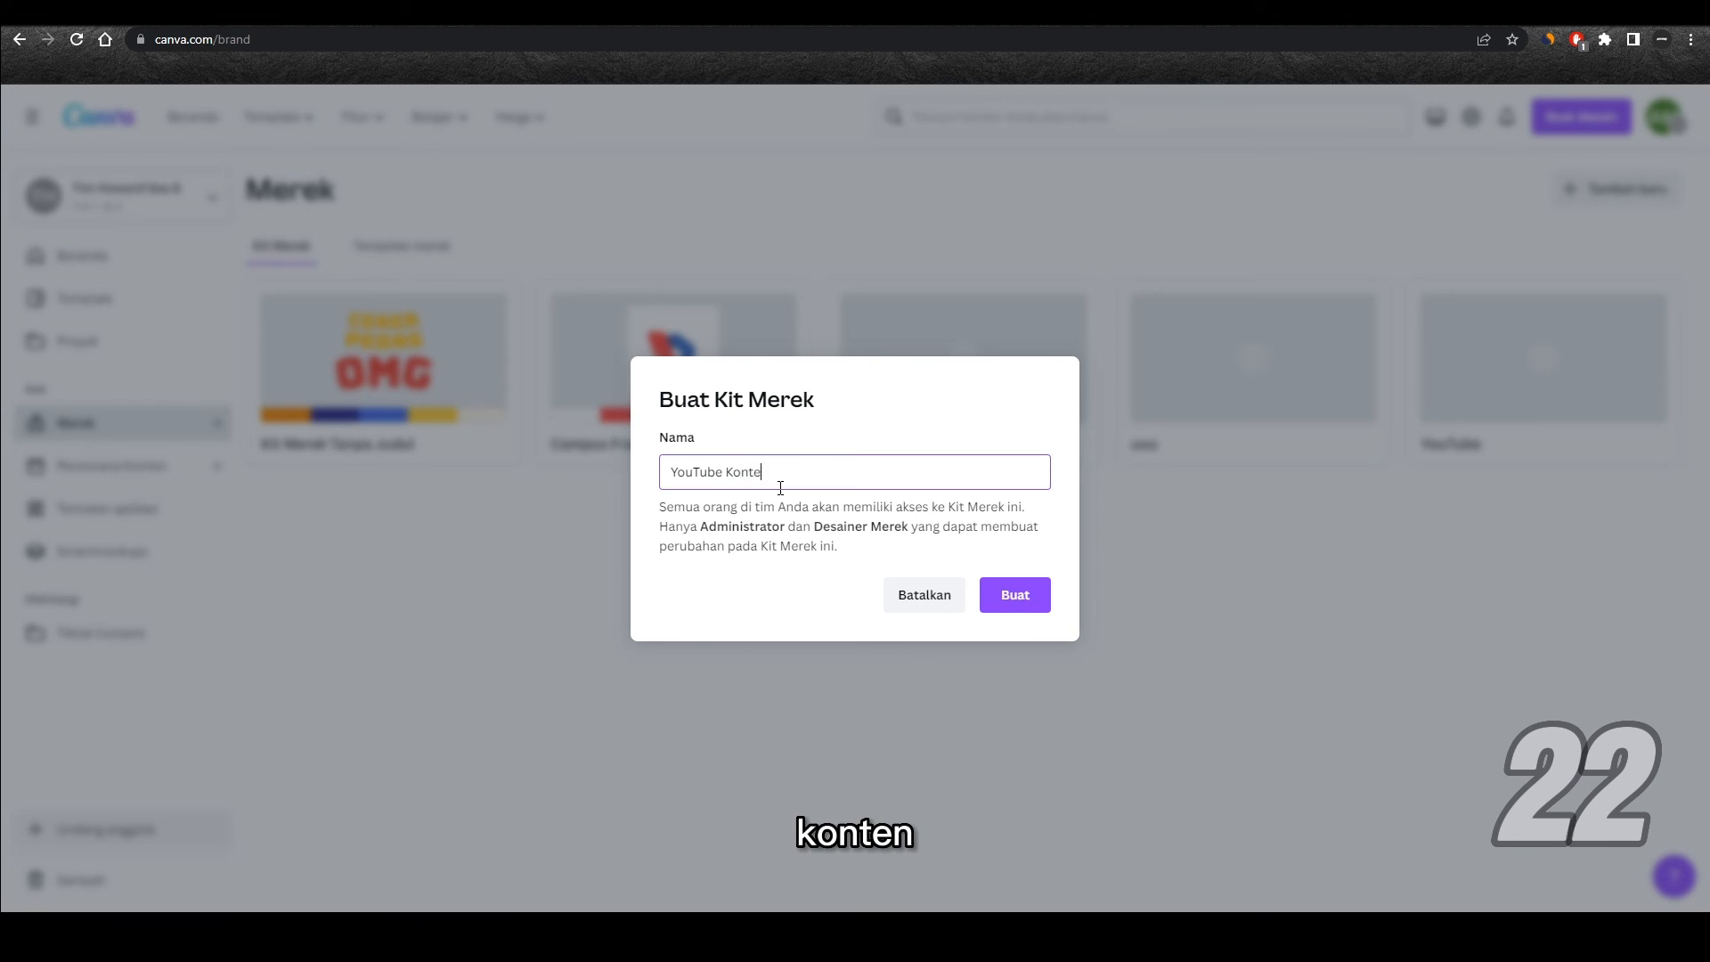
text(n Canva Anang)
click(1013, 593)
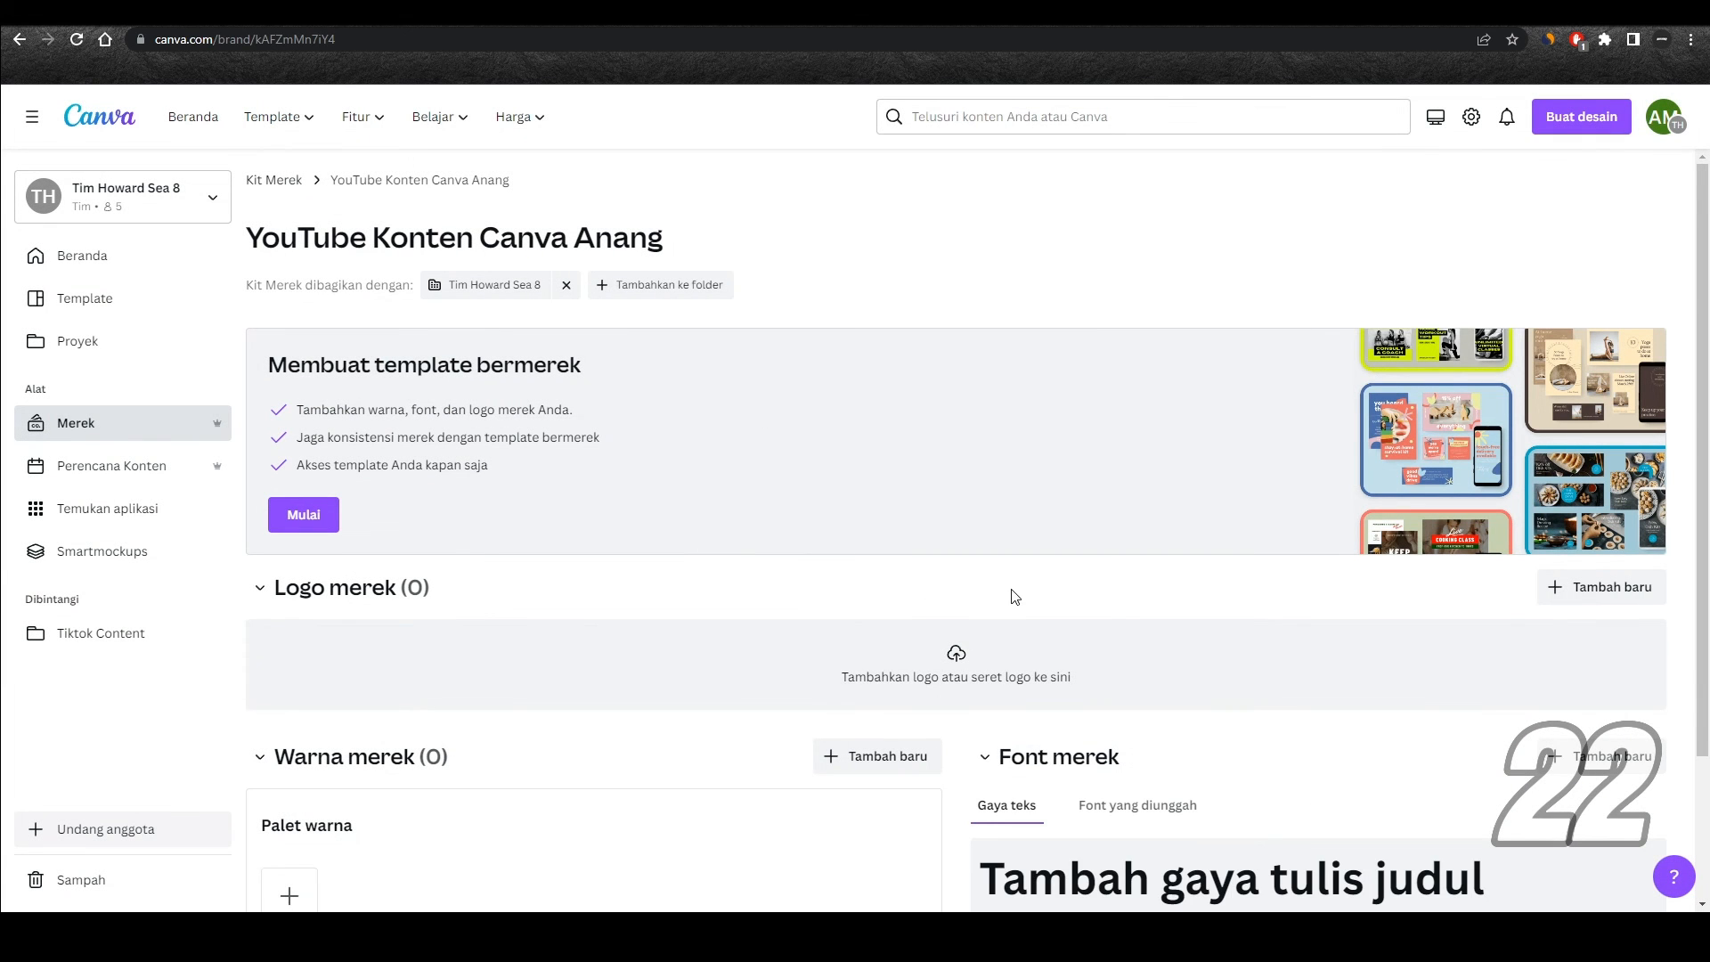
Step: Upload WorkSans-VariableFont_wght.ttf from the Desktop to the new kit's brand fonts and confirm the right to use it
scroll(1079, 435, down, 1)
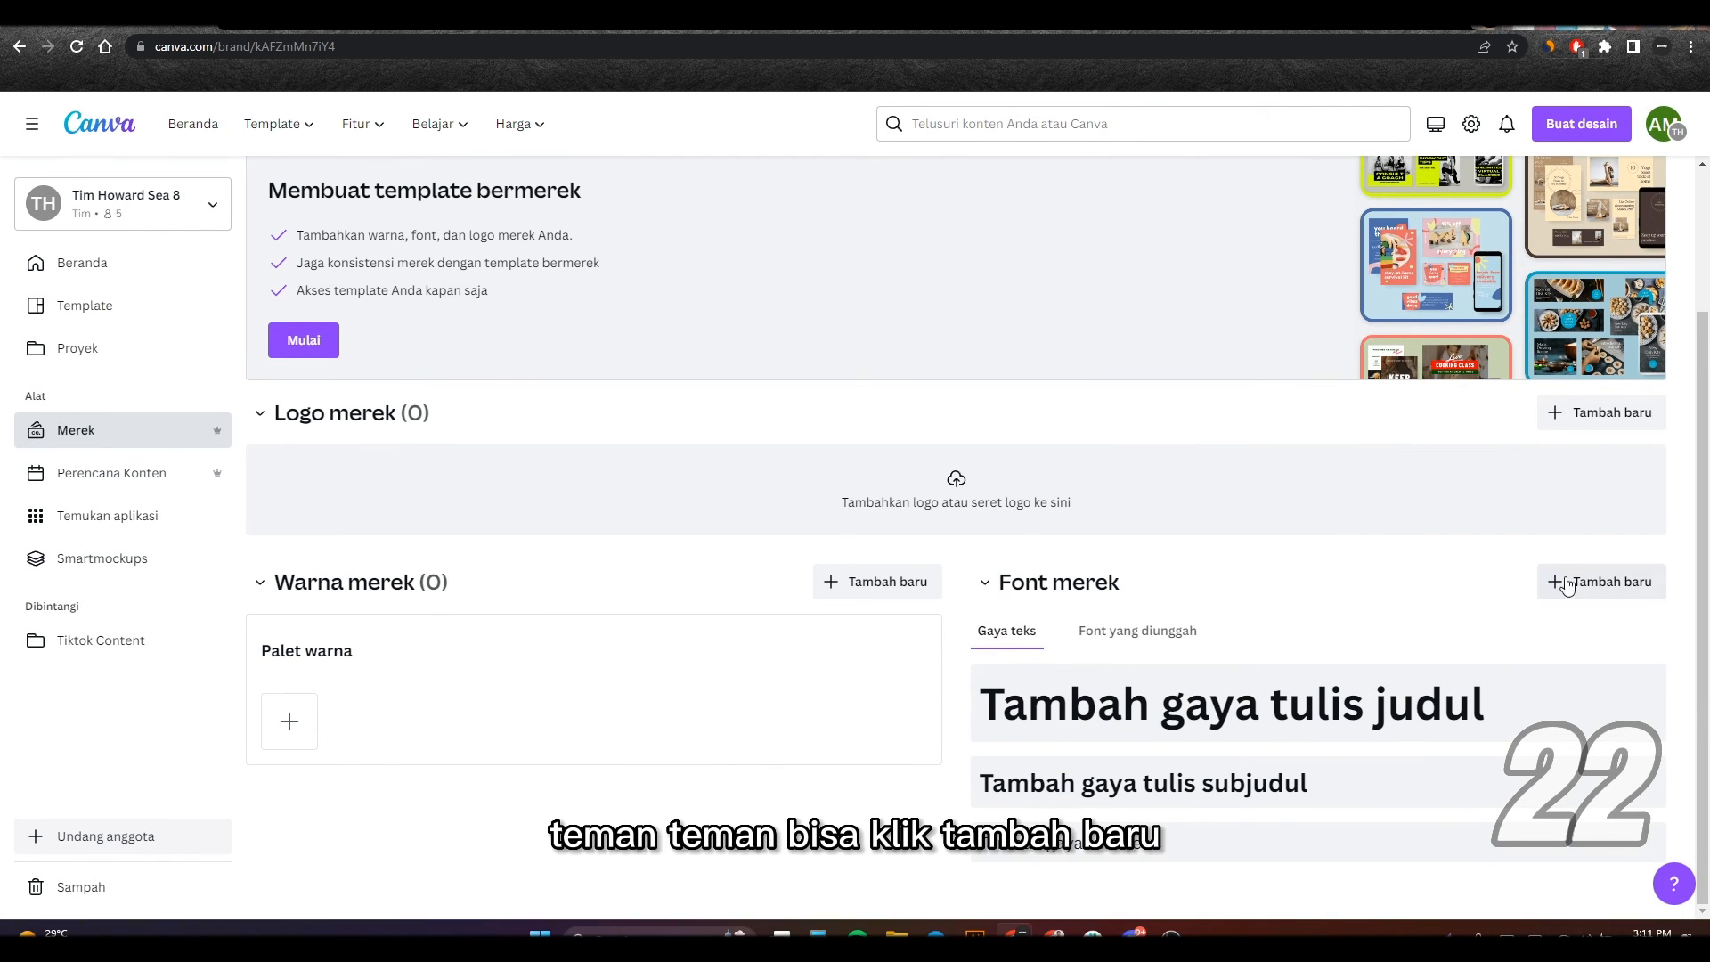
click(1599, 582)
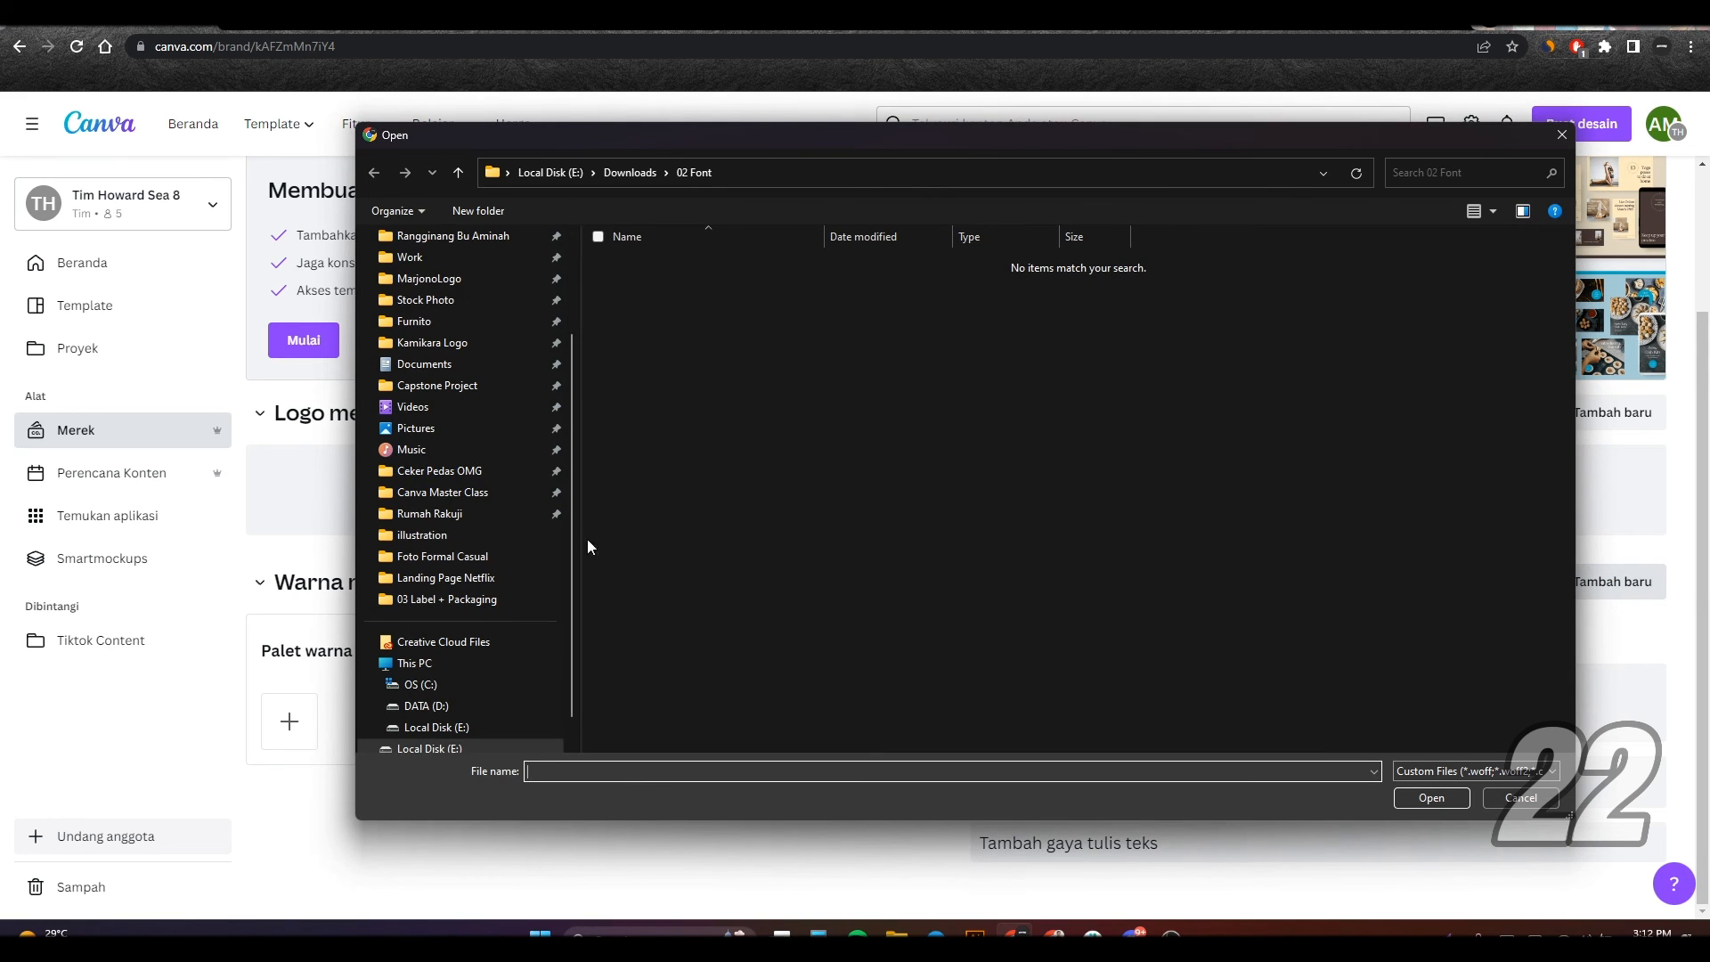
scroll(450, 436, up, 2)
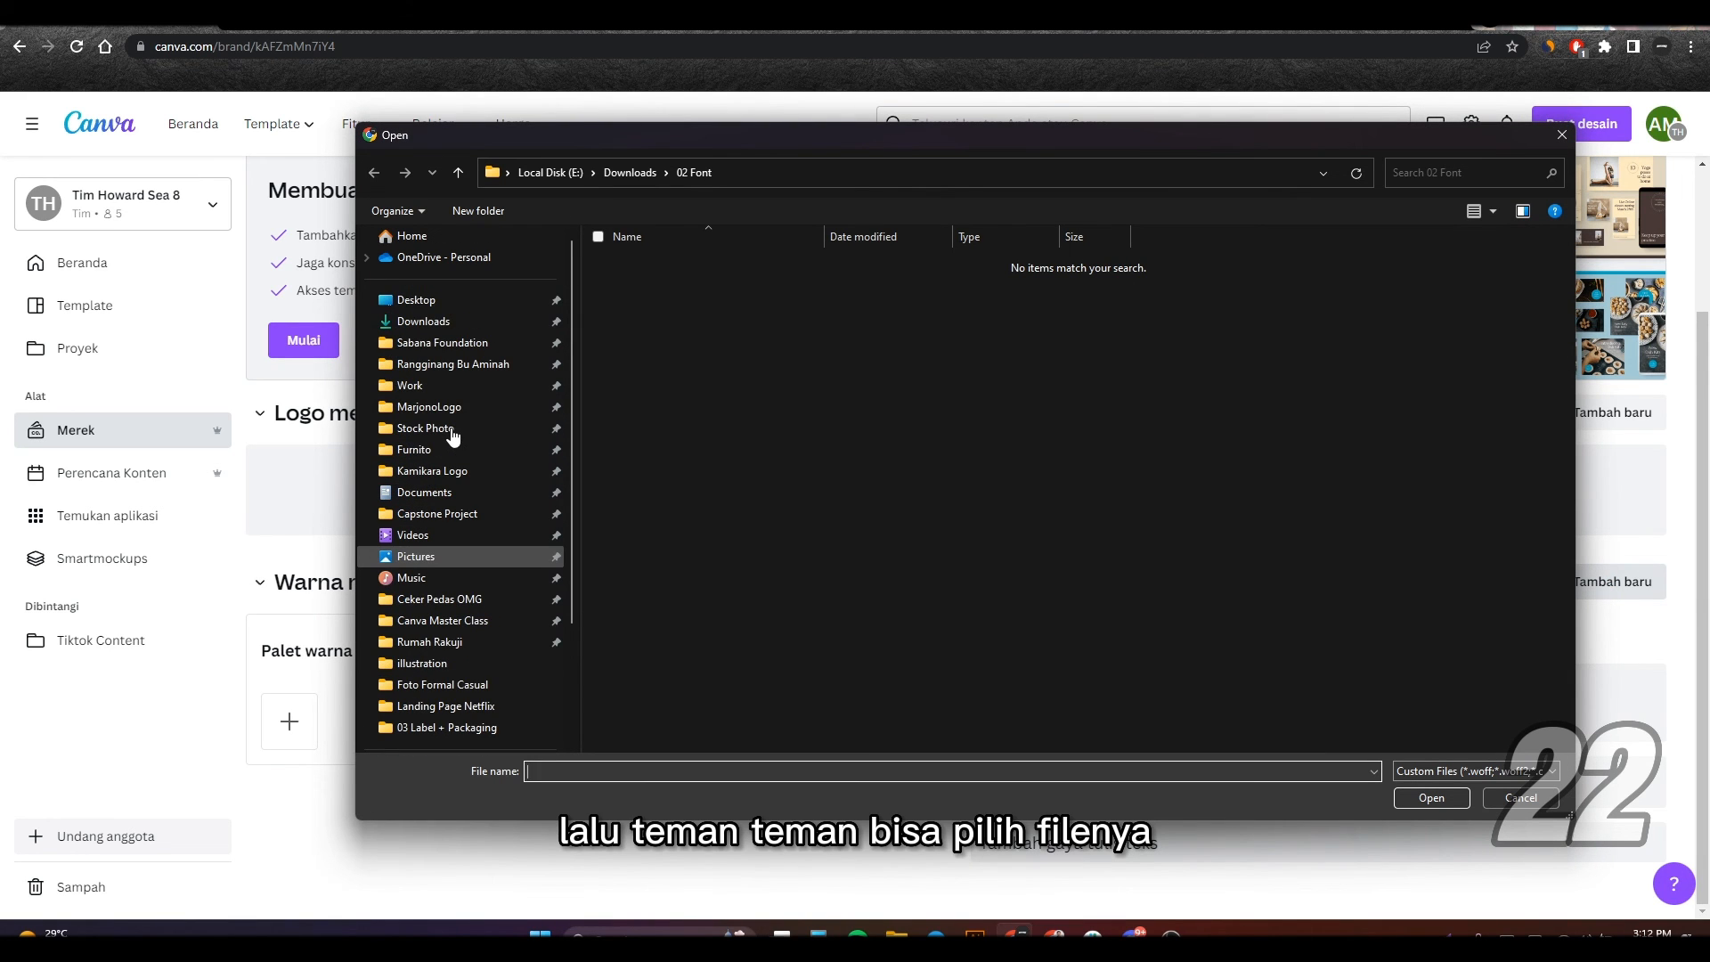
click(450, 299)
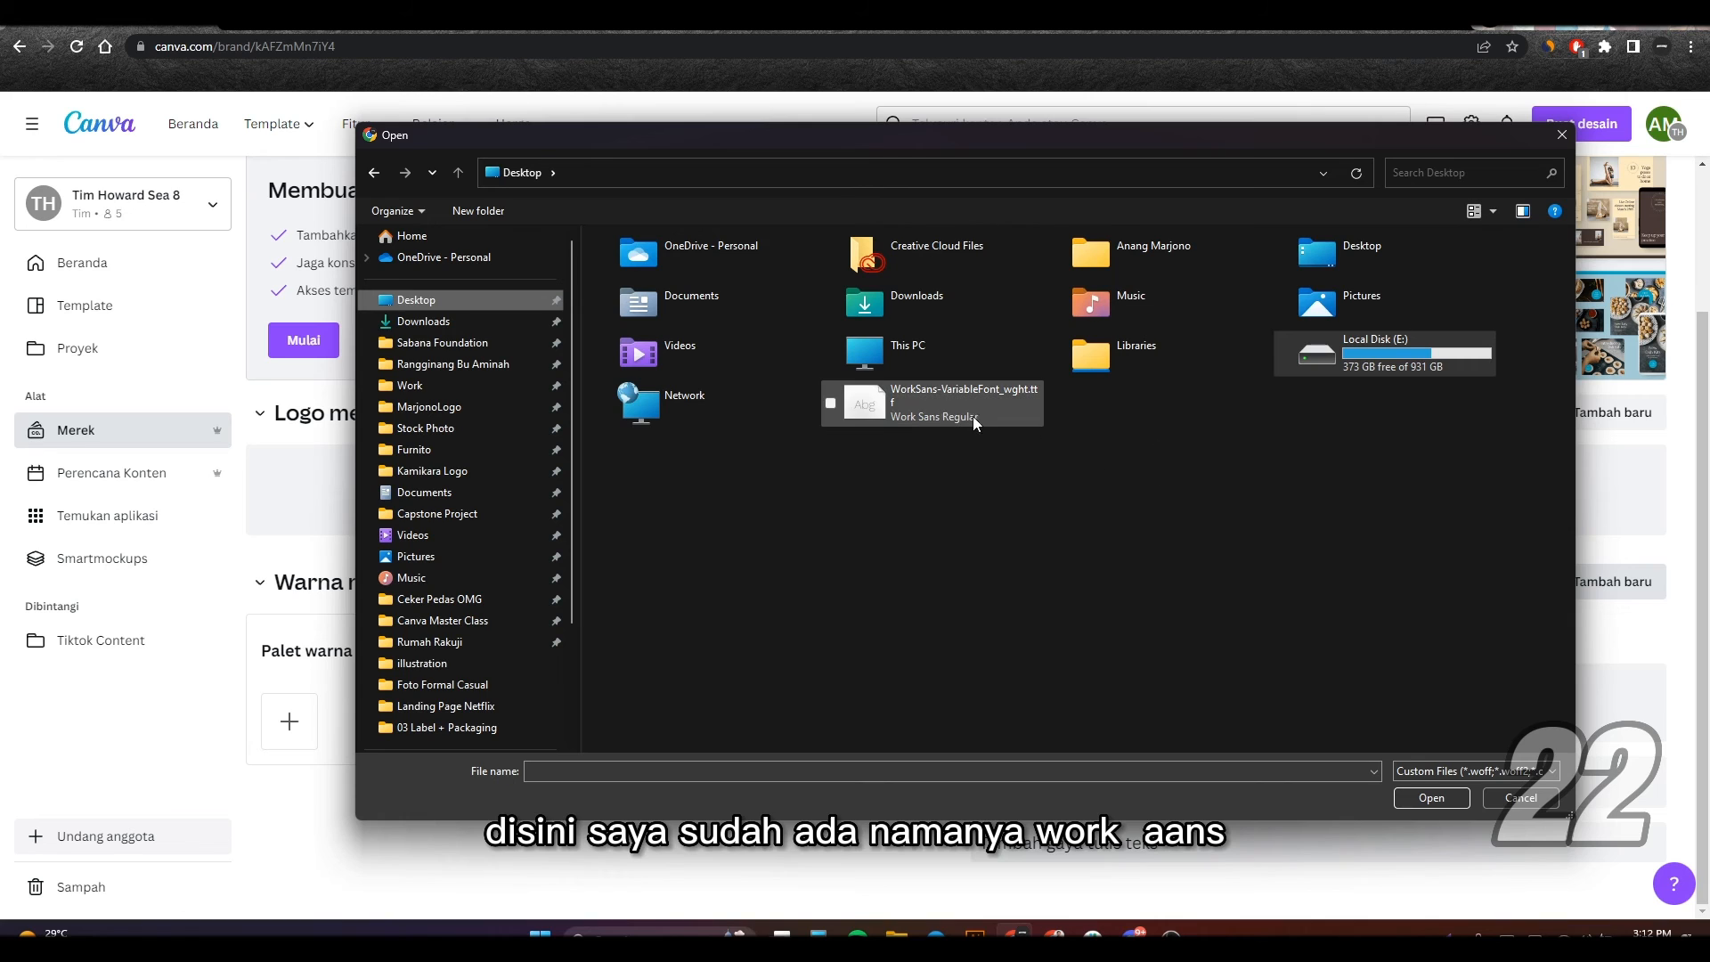
click(916, 402)
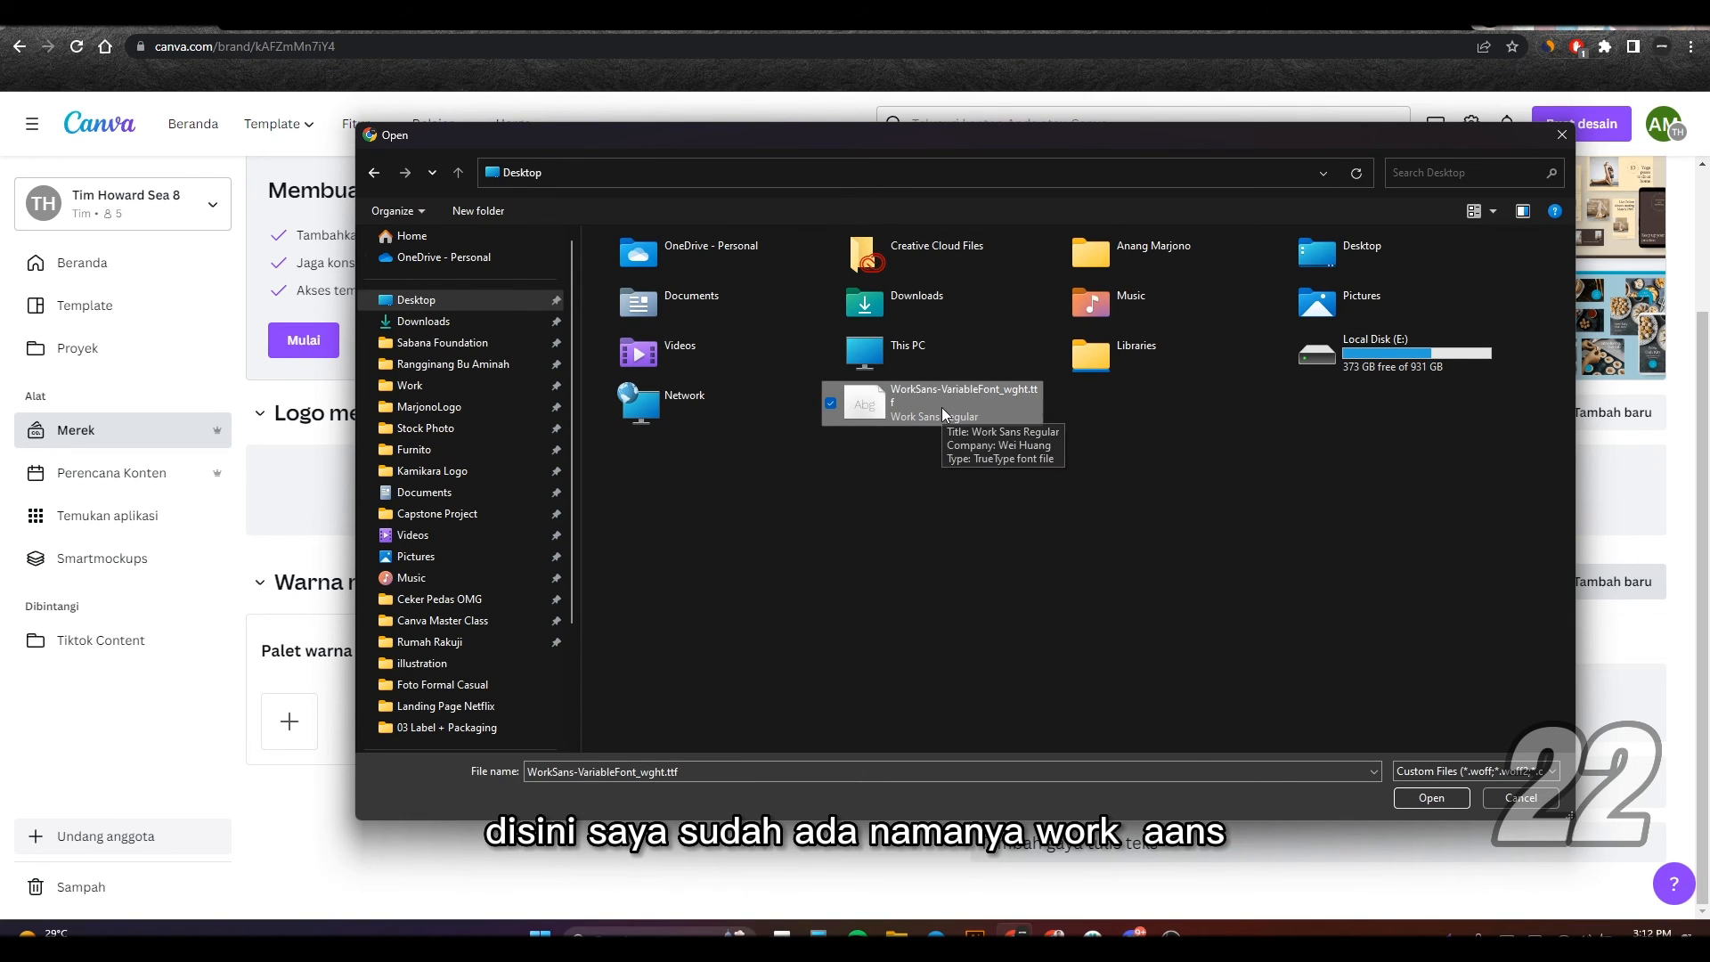
click(1429, 798)
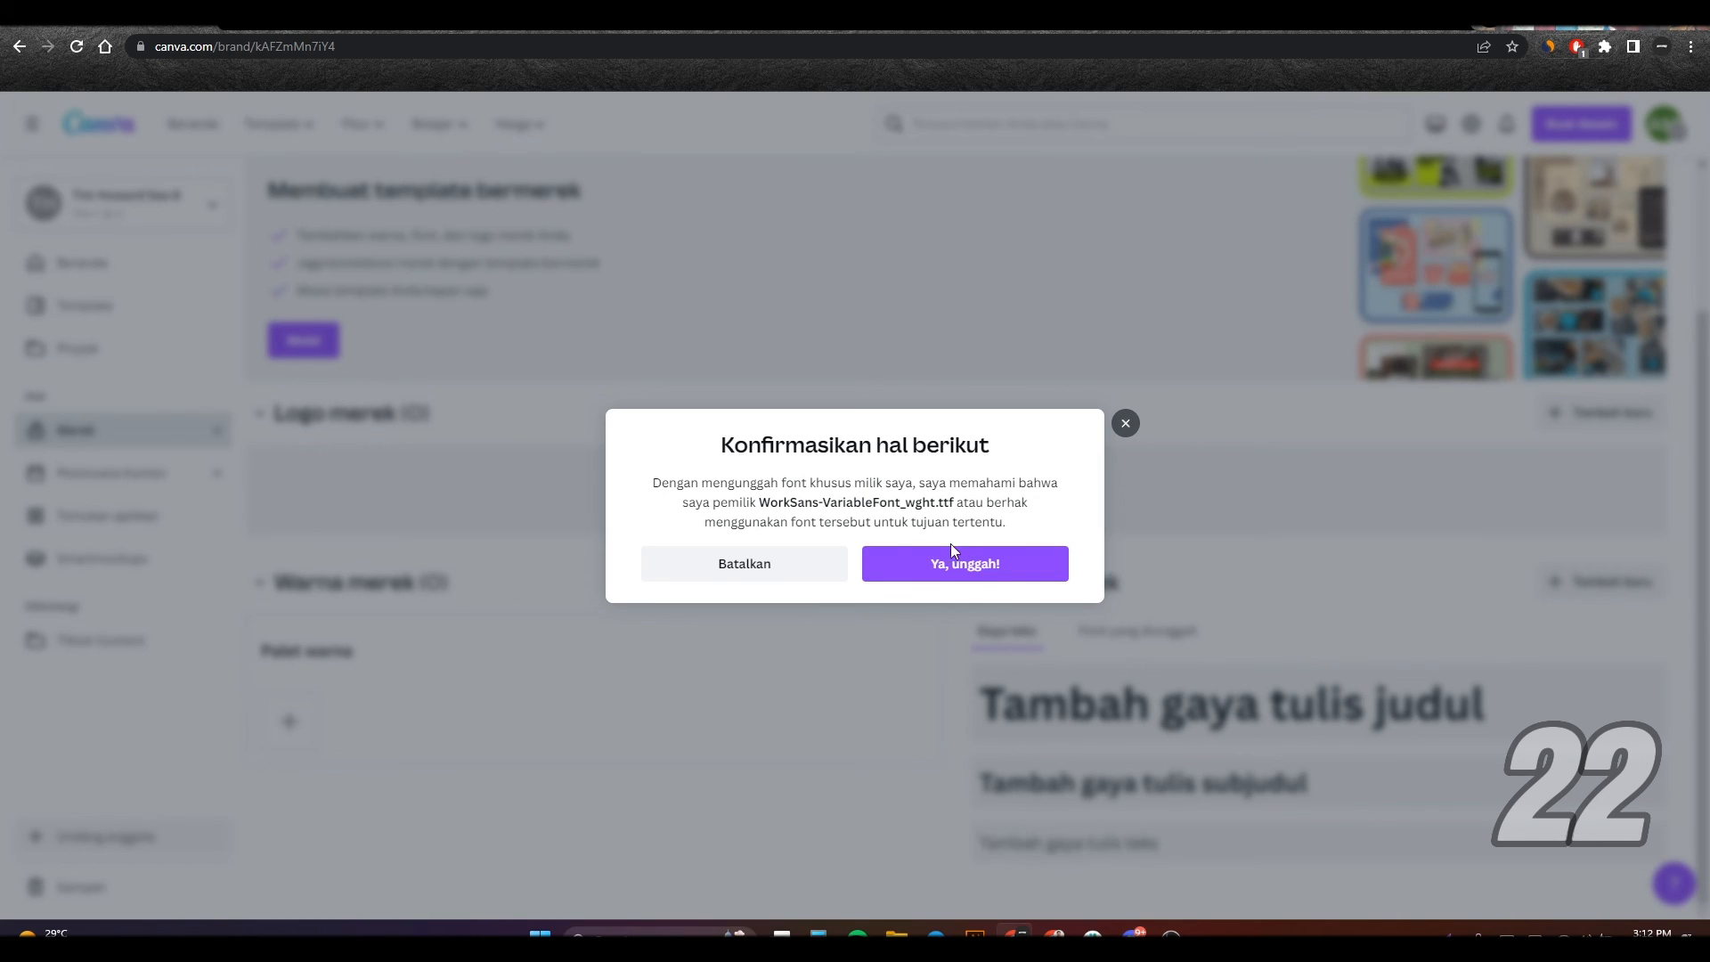
click(991, 575)
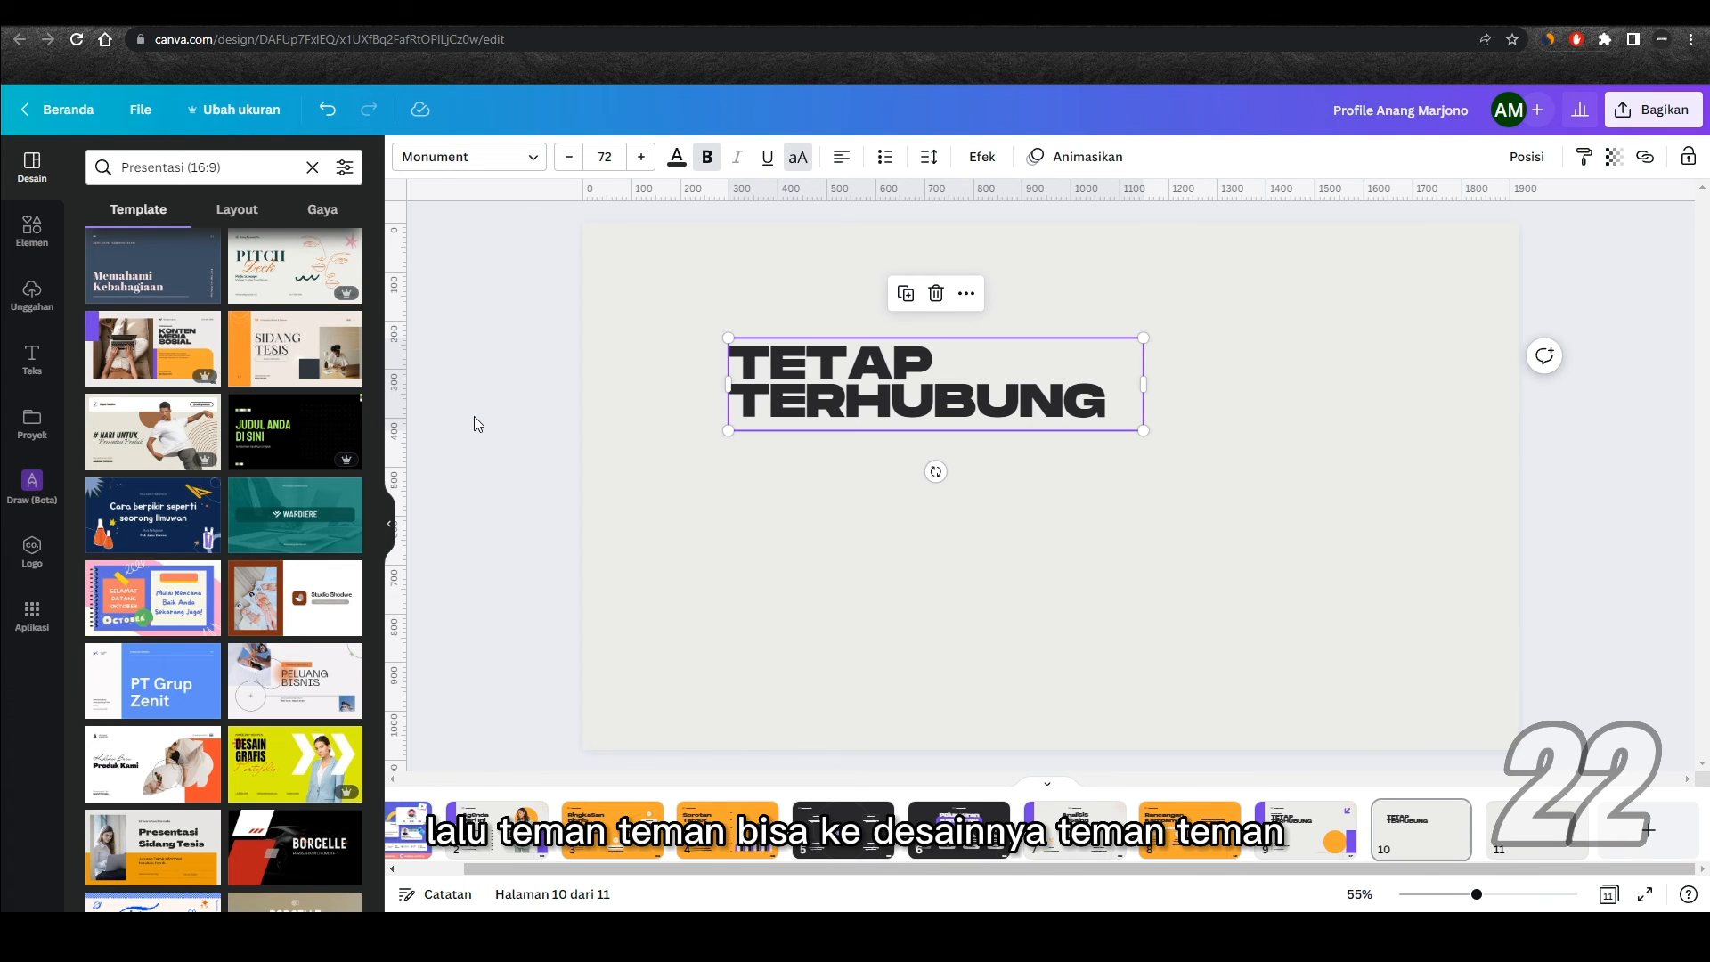
Step: Switch the font list to the new YouTube Konten Canva brand kit and apply Work Sans Regular to the TETAP TERHUBUNG heading
click(472, 159)
scroll(262, 292, down, 5)
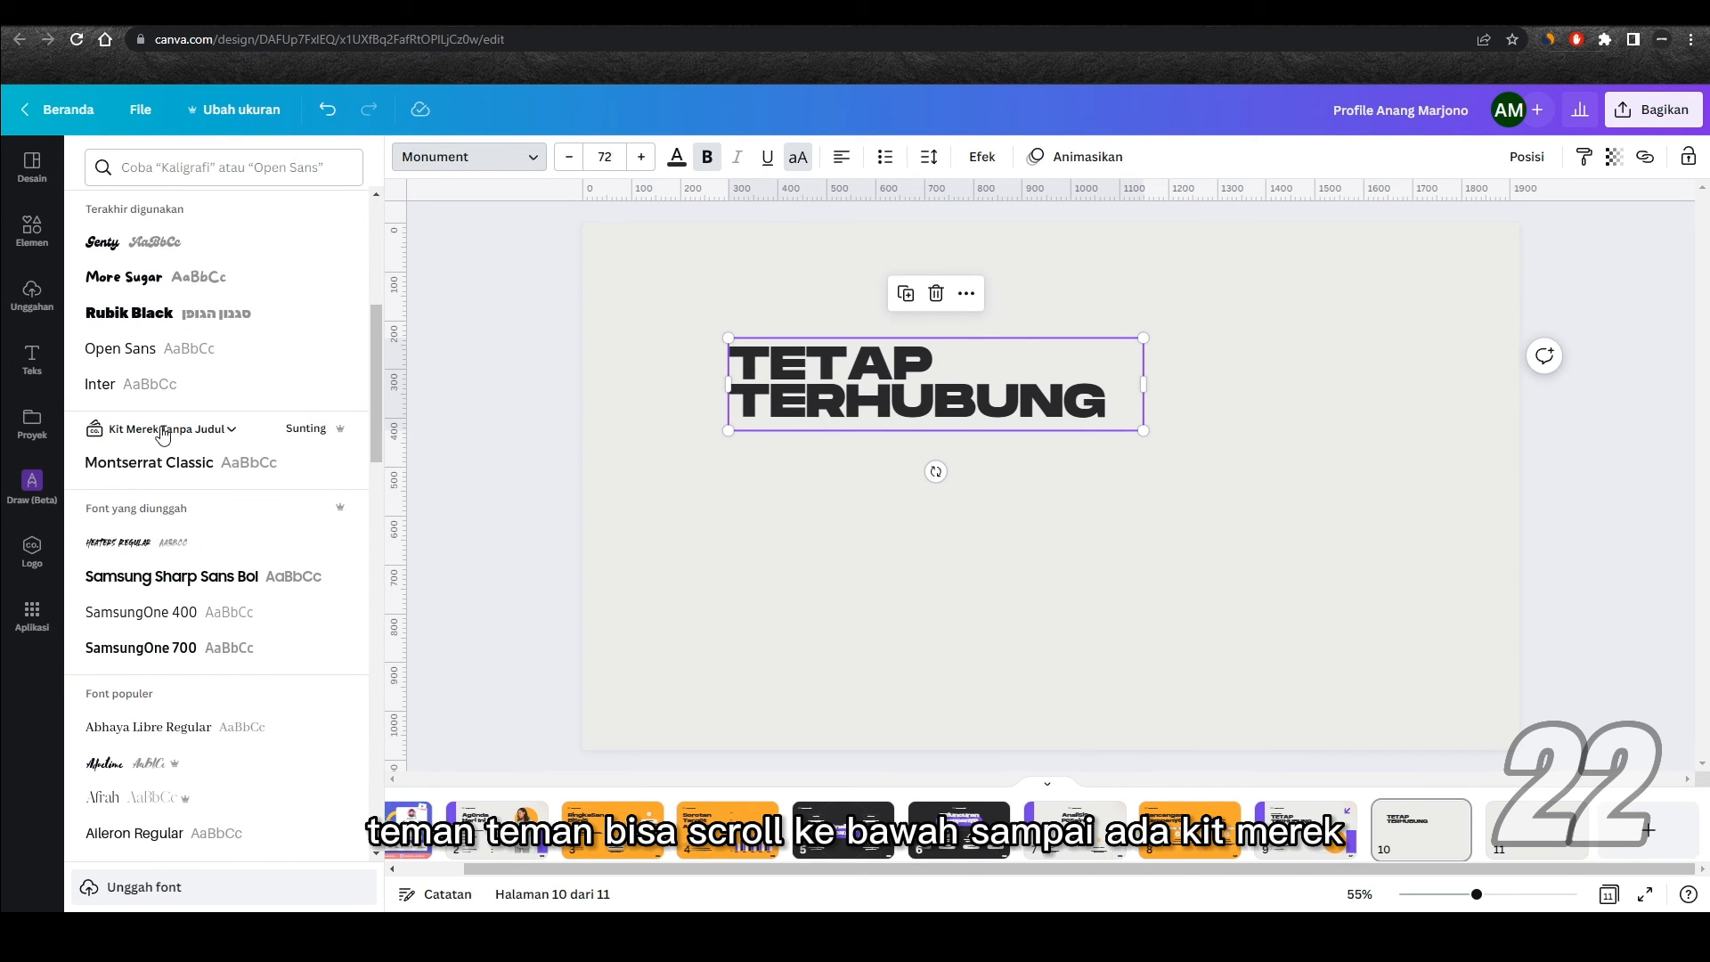
click(203, 431)
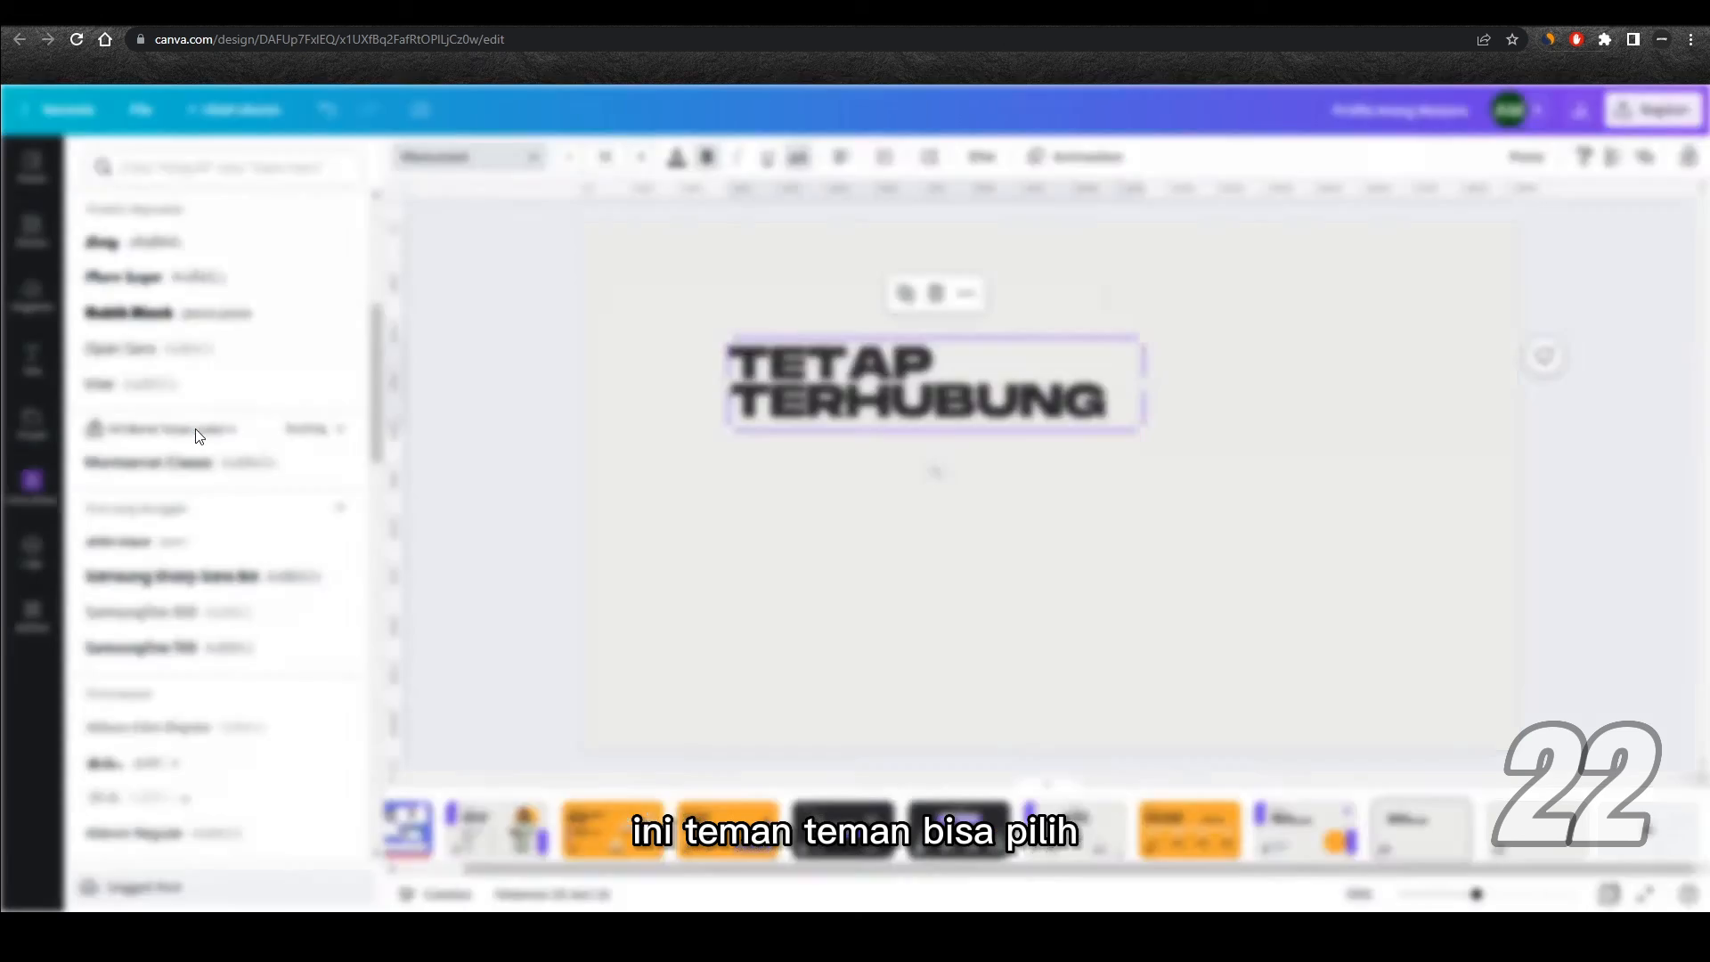
scroll(921, 450, down, 1)
scroll(921, 450, down, 3)
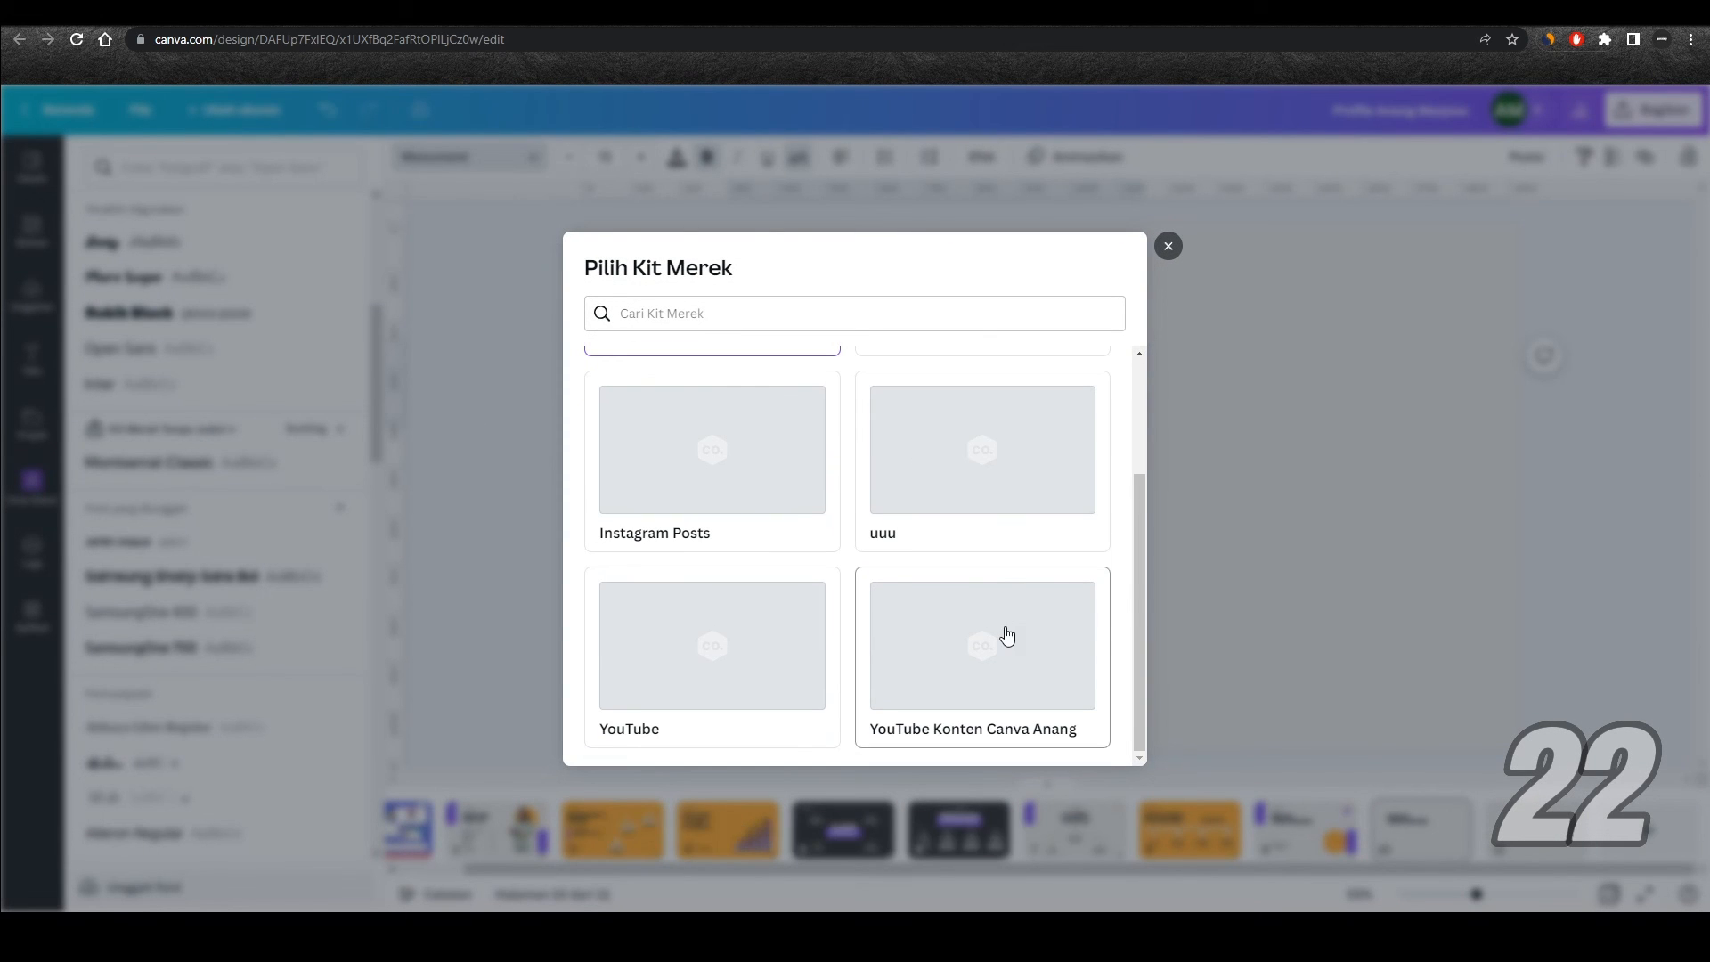
click(1008, 657)
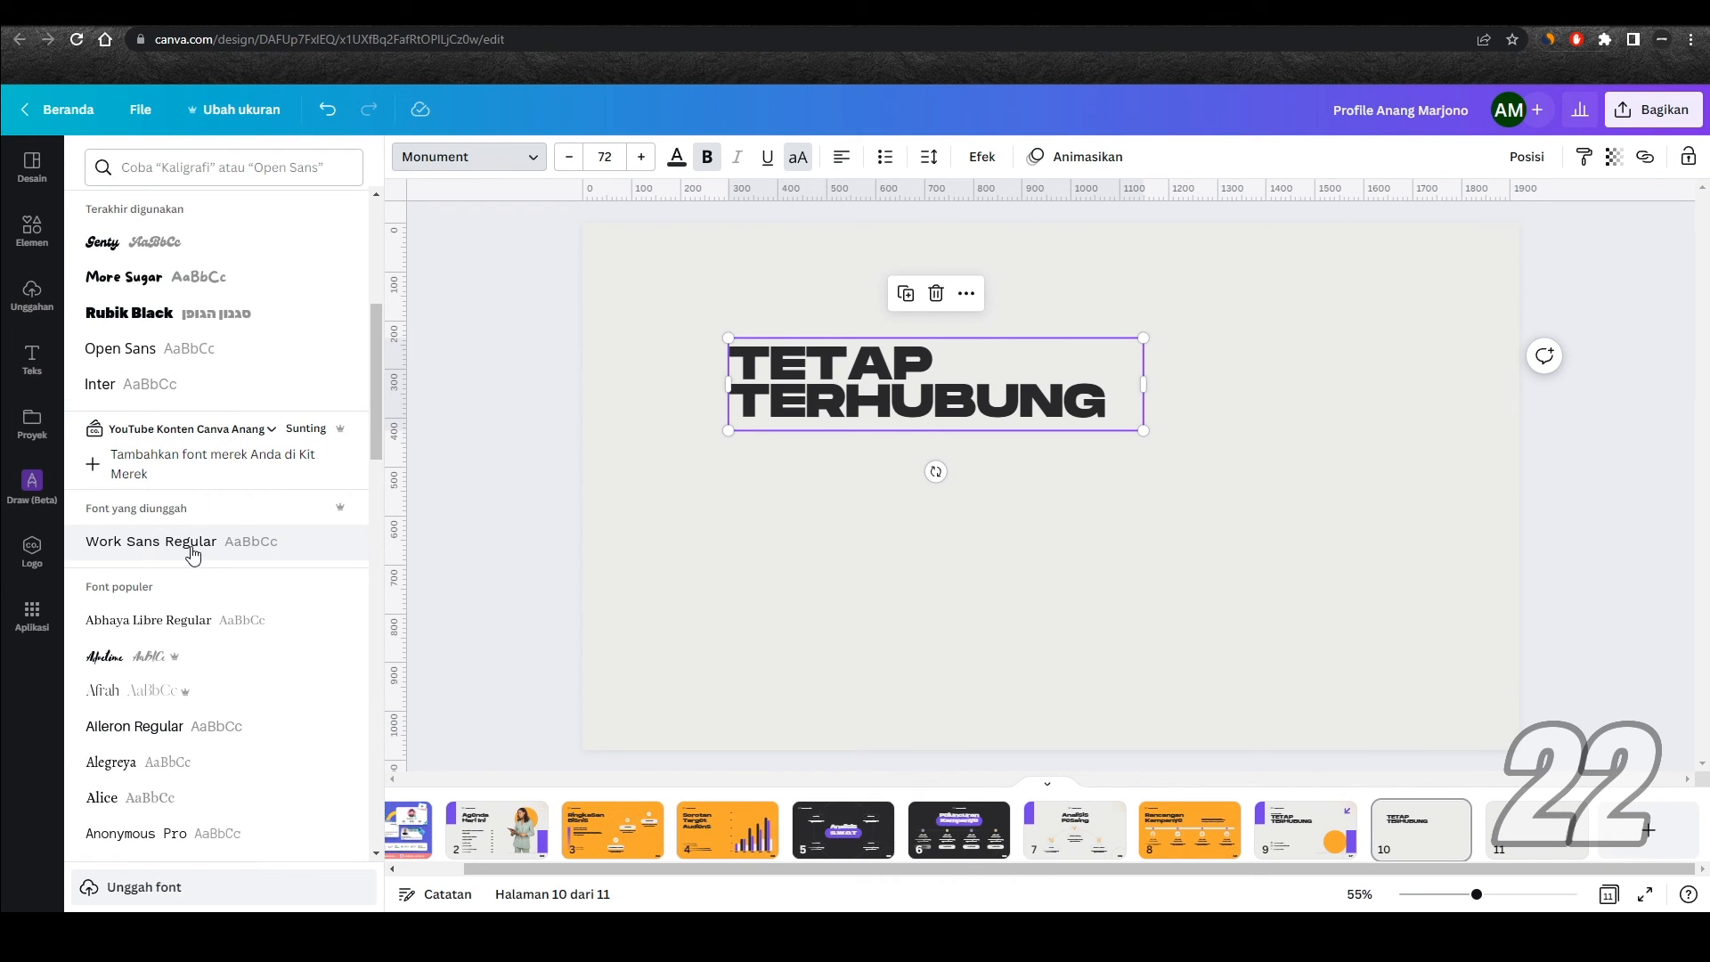
click(191, 551)
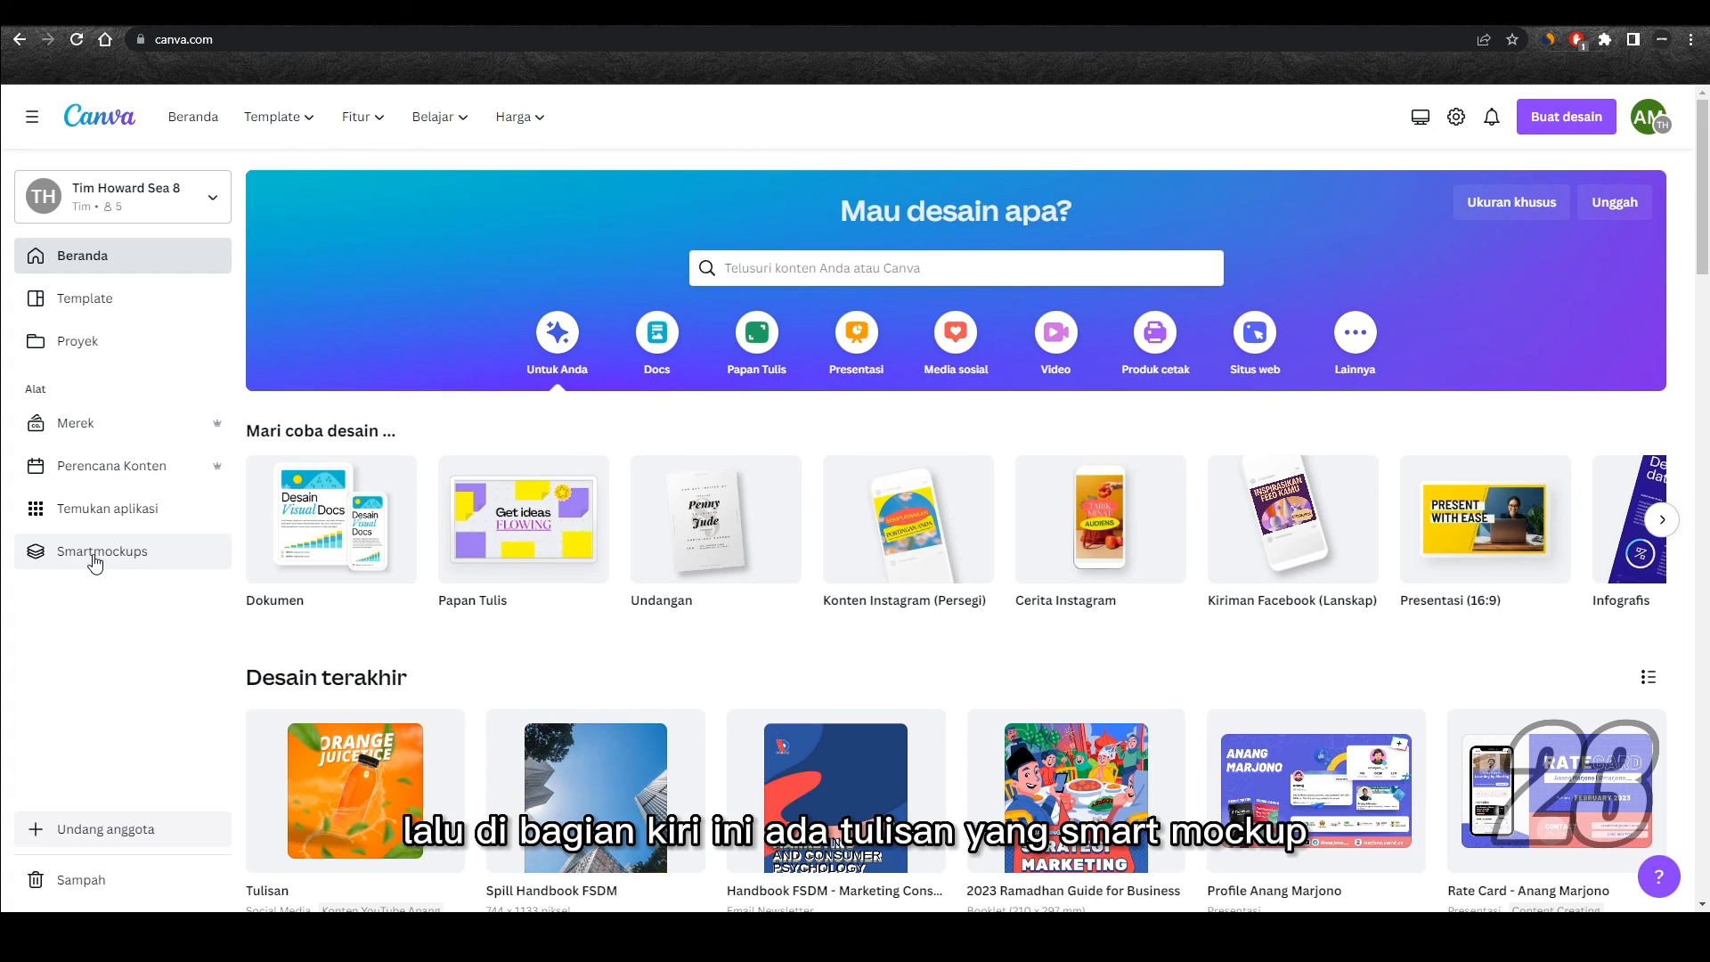
Step: In Smartmockups, browse the Bingkai mockups under Cetak and choose the one of a woman seen from behind holding up a frame
click(140, 557)
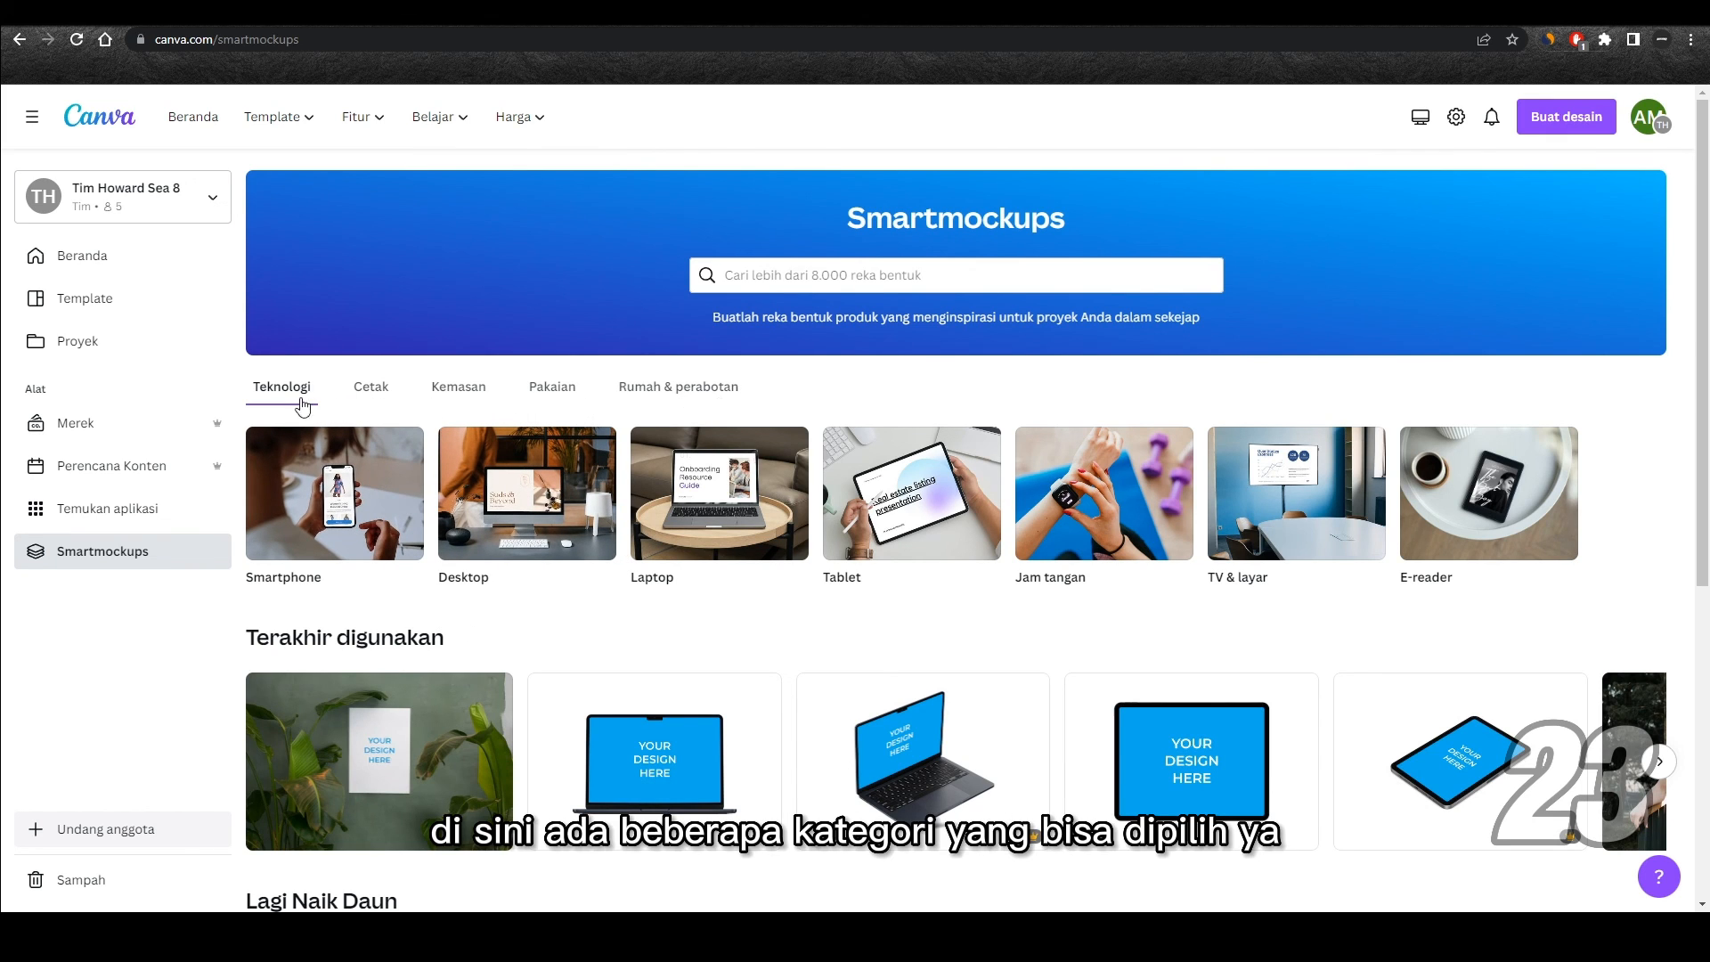
click(371, 397)
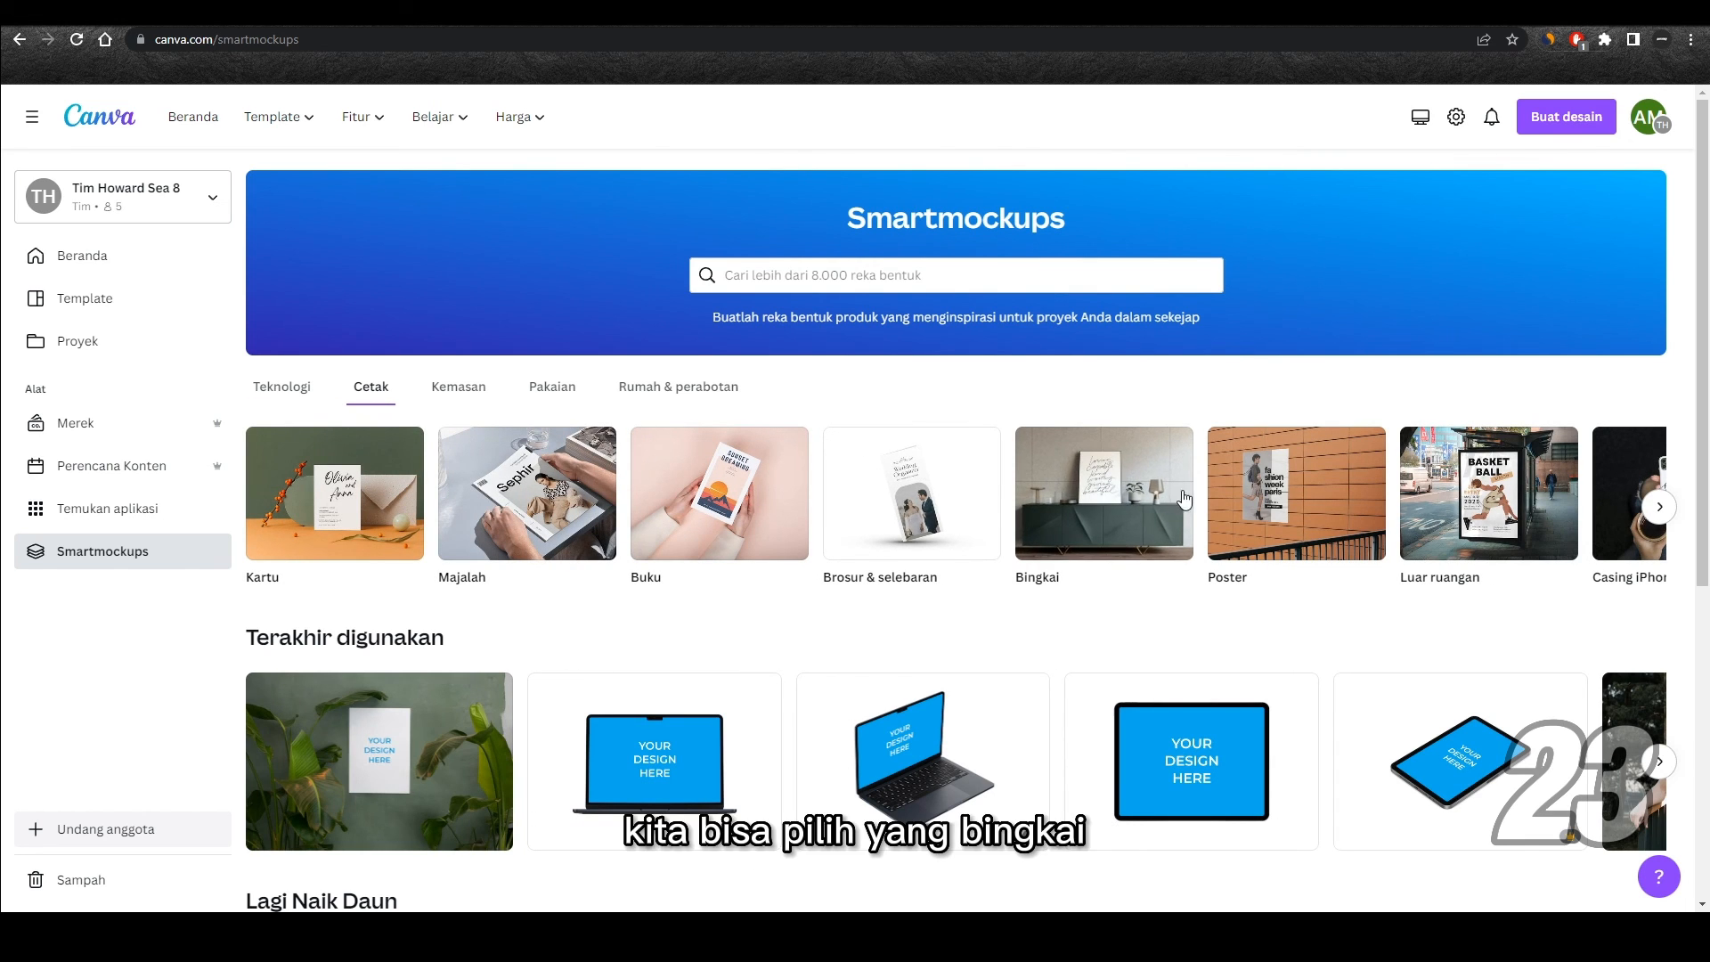
click(1102, 493)
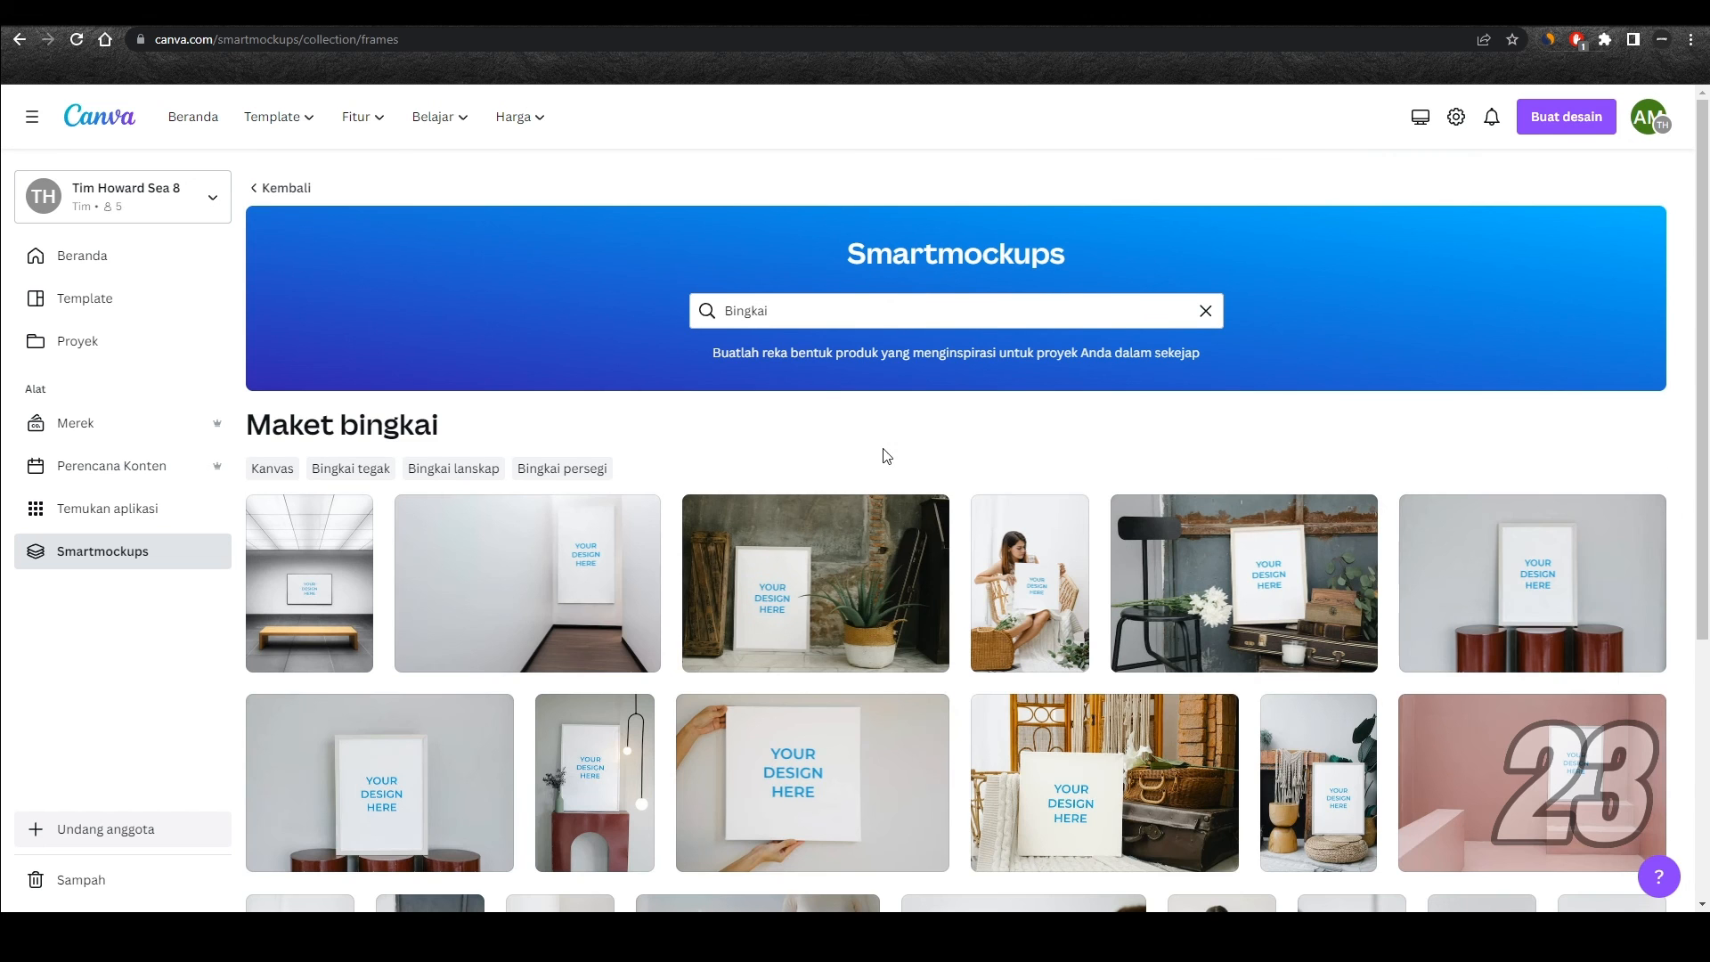
scroll(869, 443, down, 4)
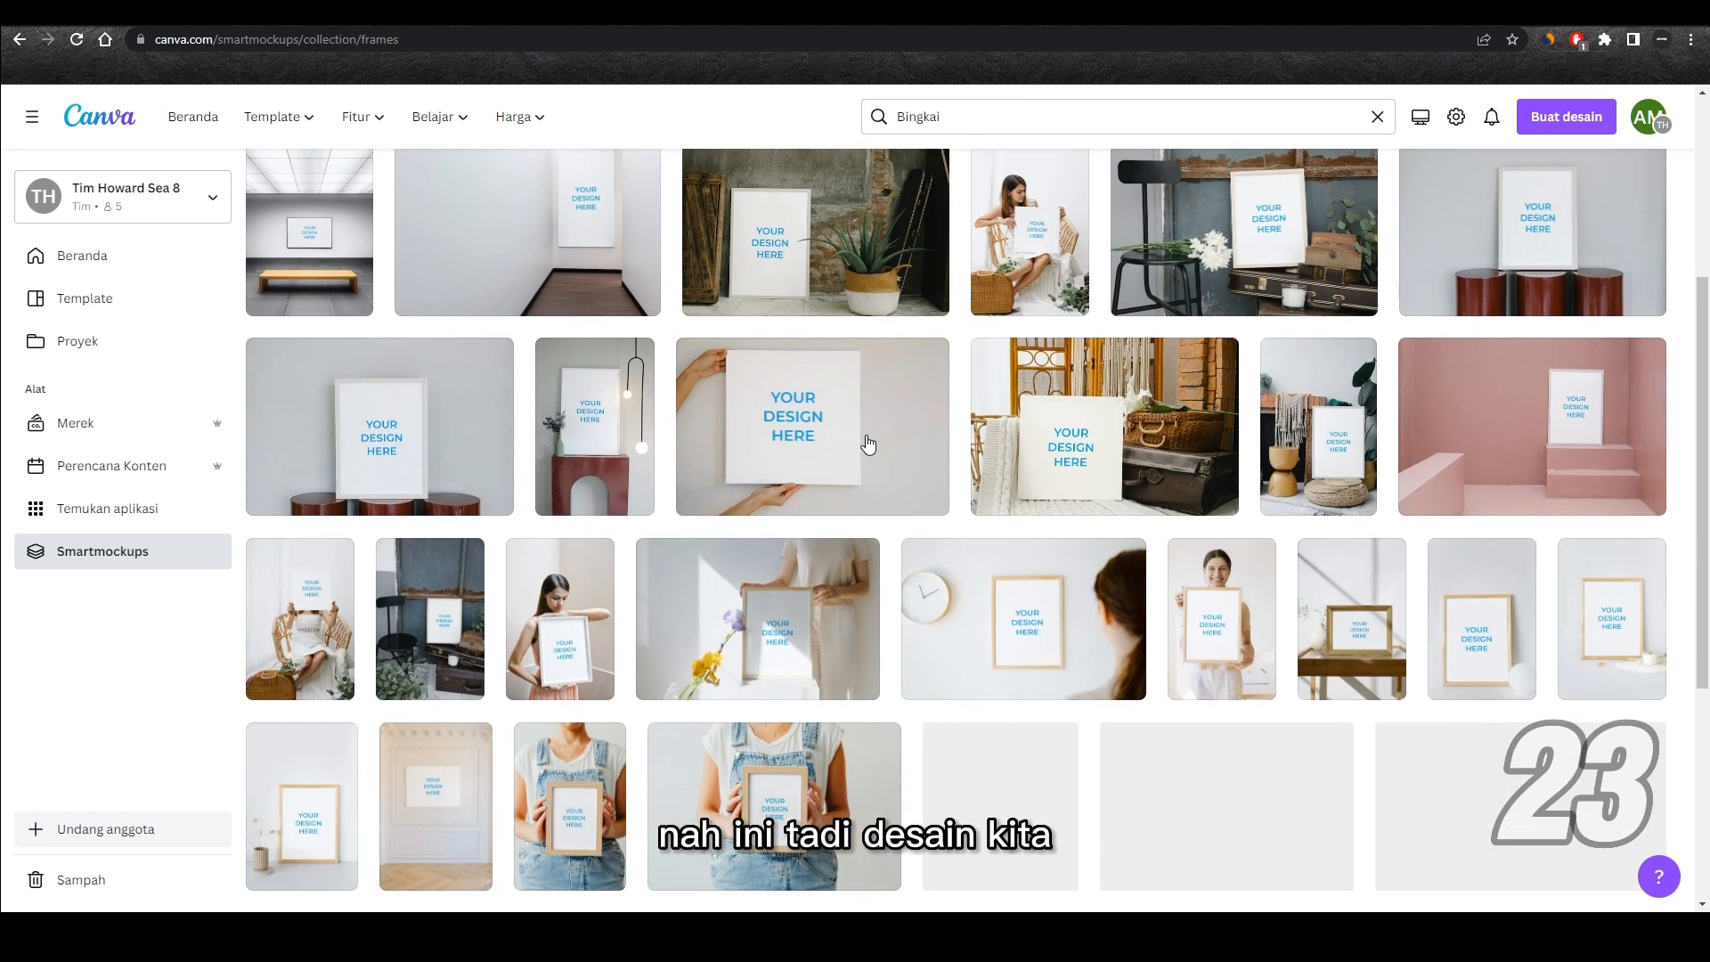
scroll(868, 443, down, 4)
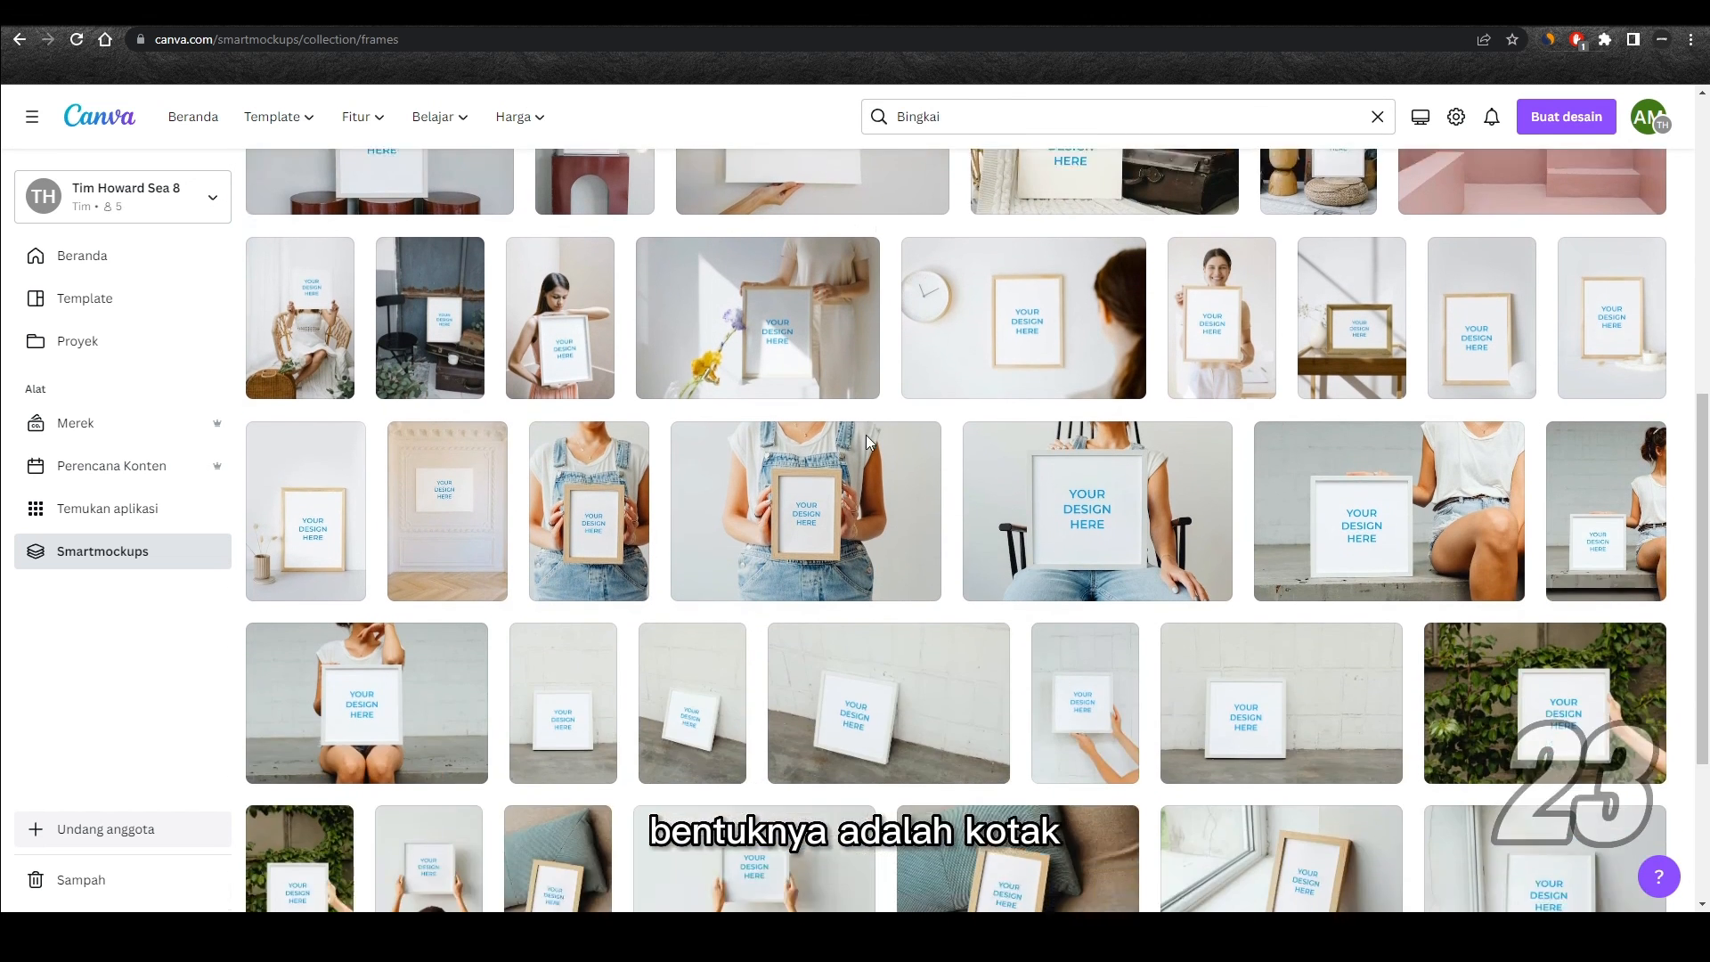
scroll(870, 441, down, 1)
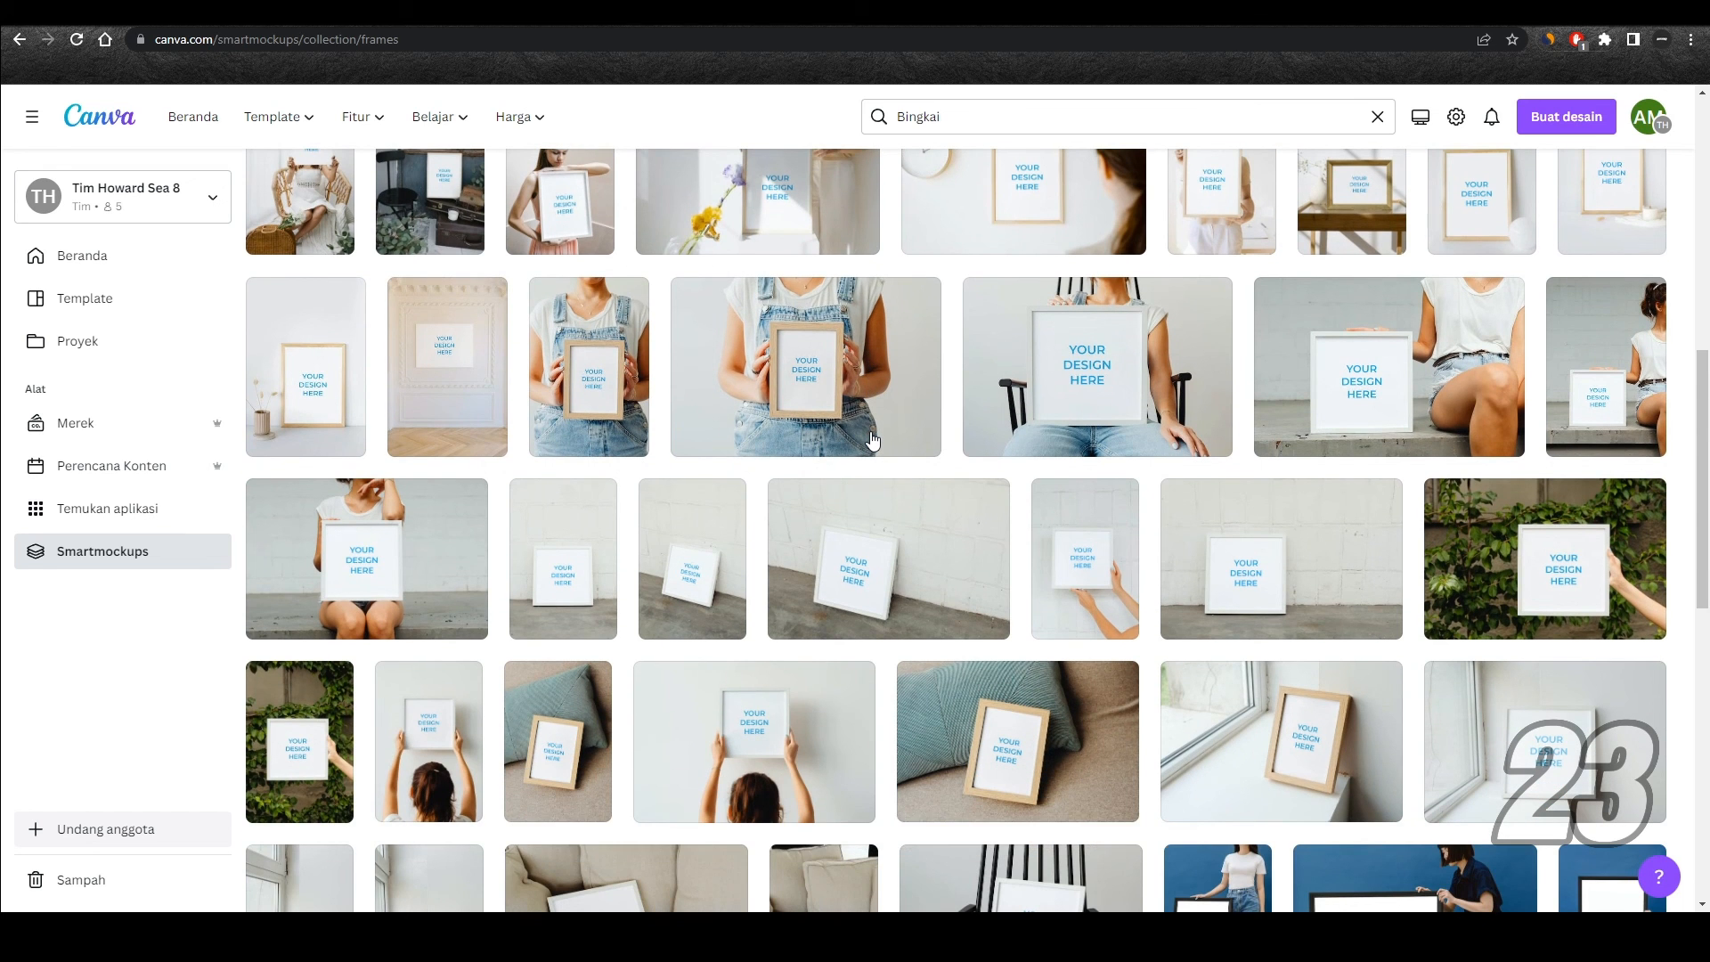
scroll(872, 440, down, 2)
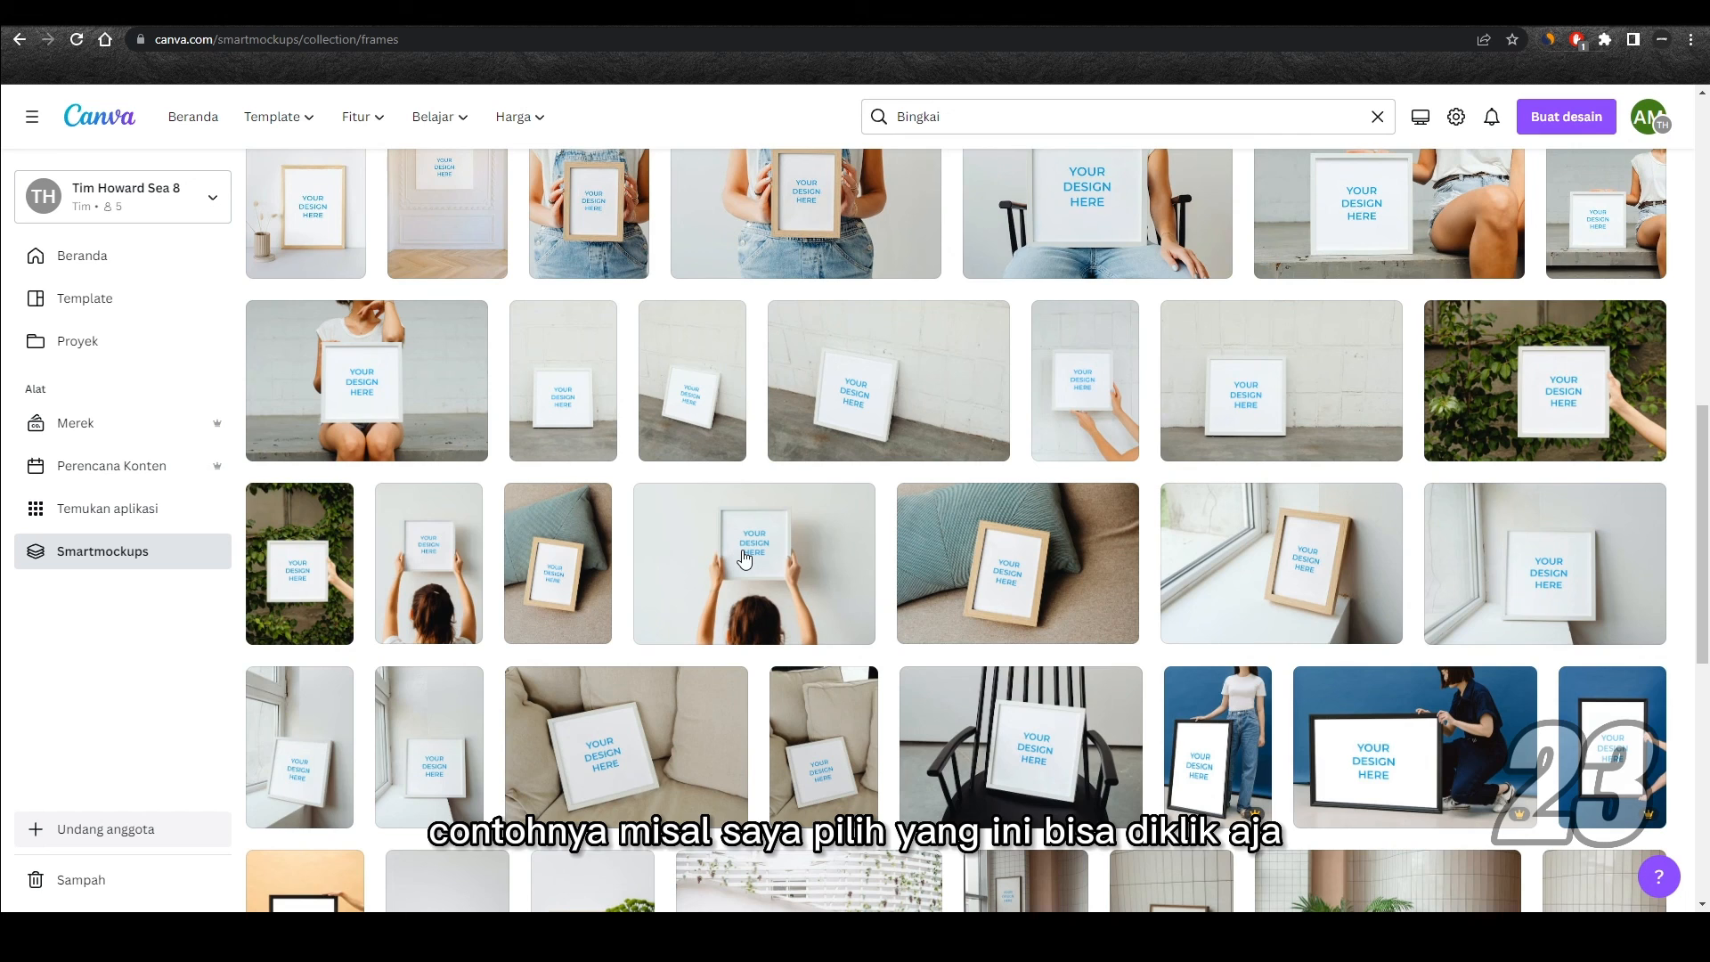
click(744, 559)
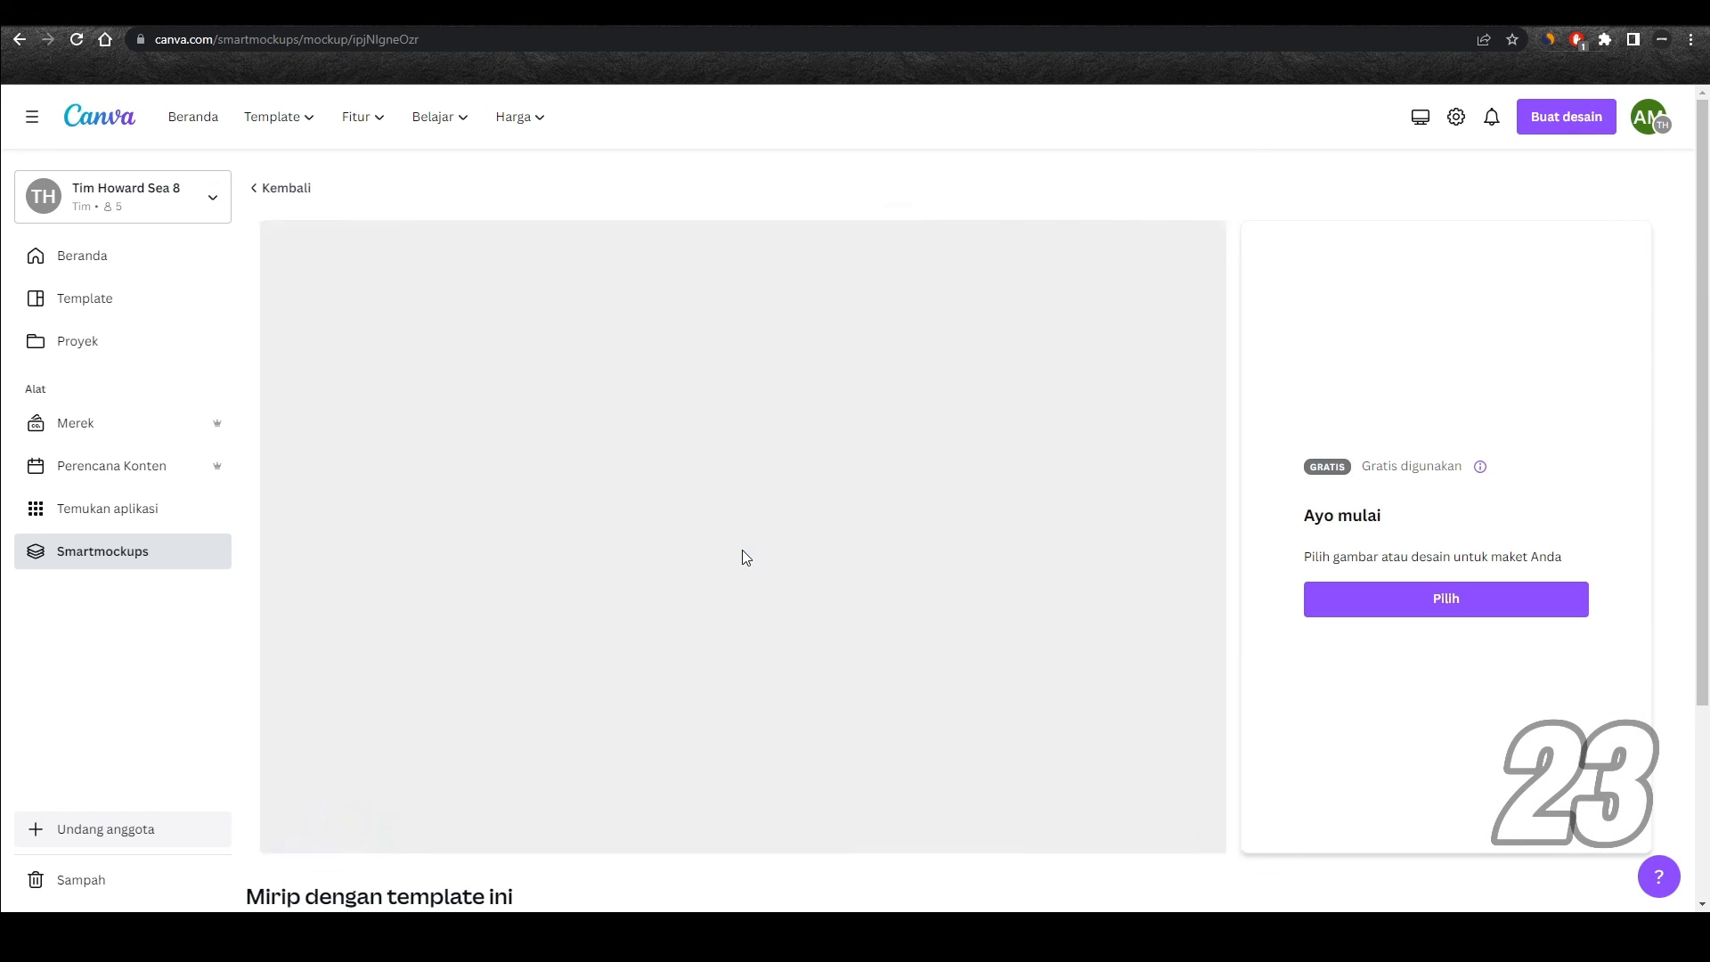
Step: Fill the frame mockup with the first page of the existing Tulisan design
click(1467, 609)
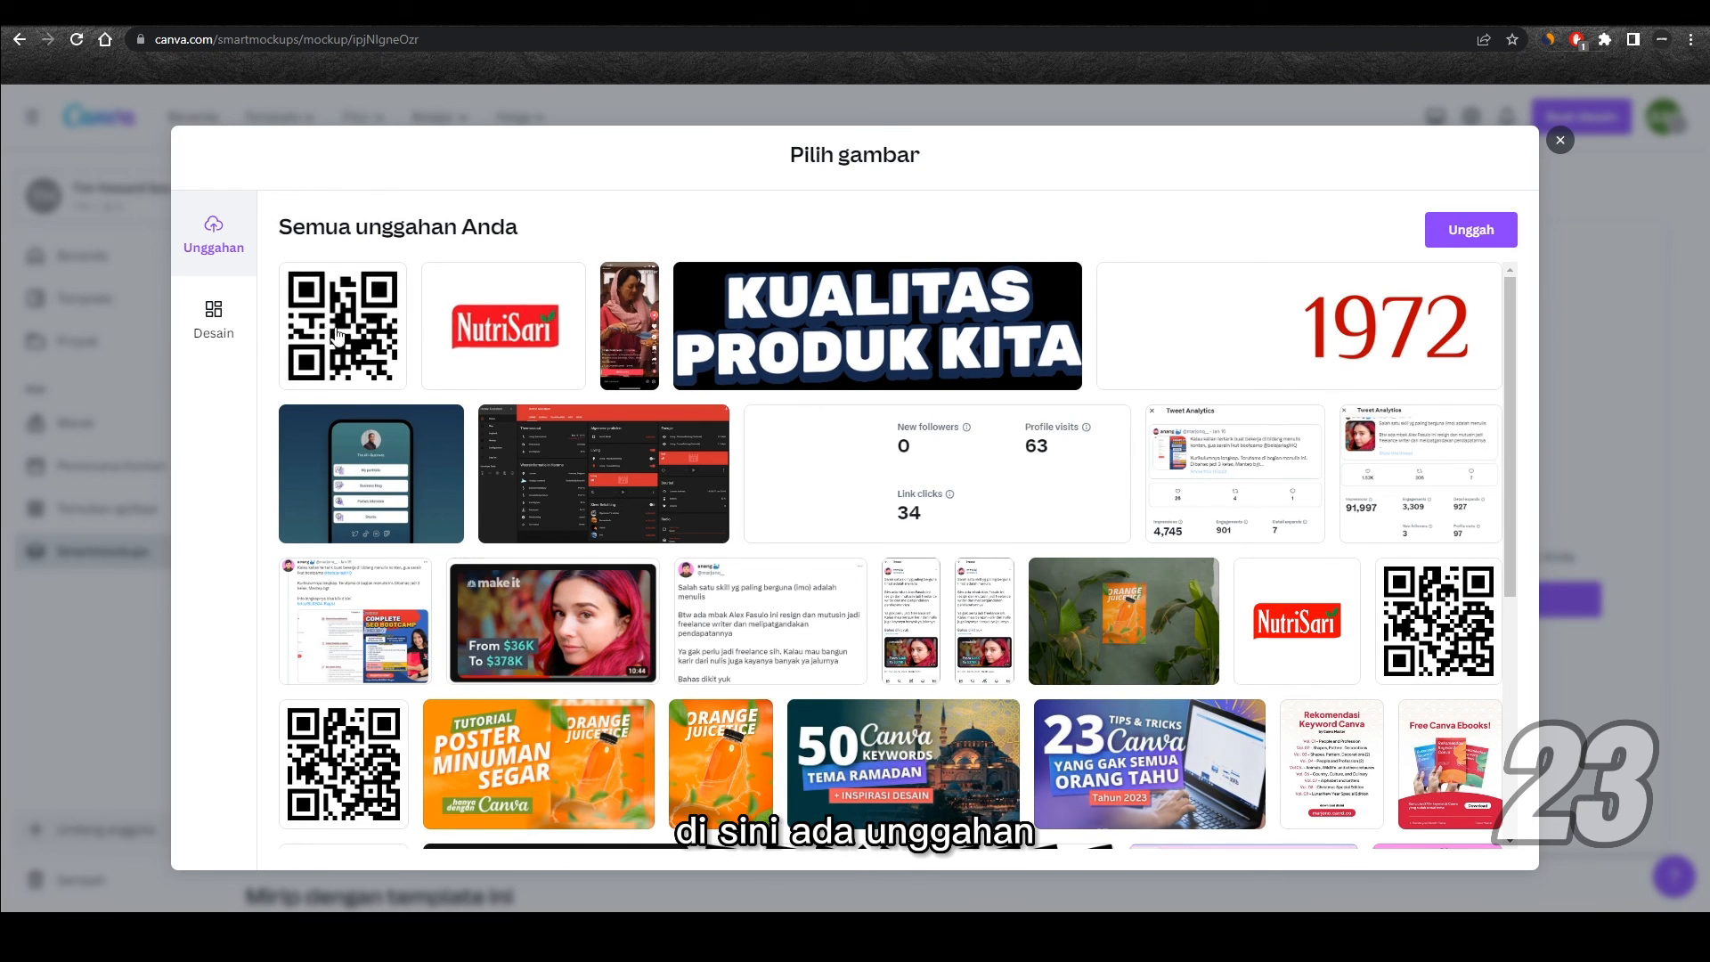
click(214, 323)
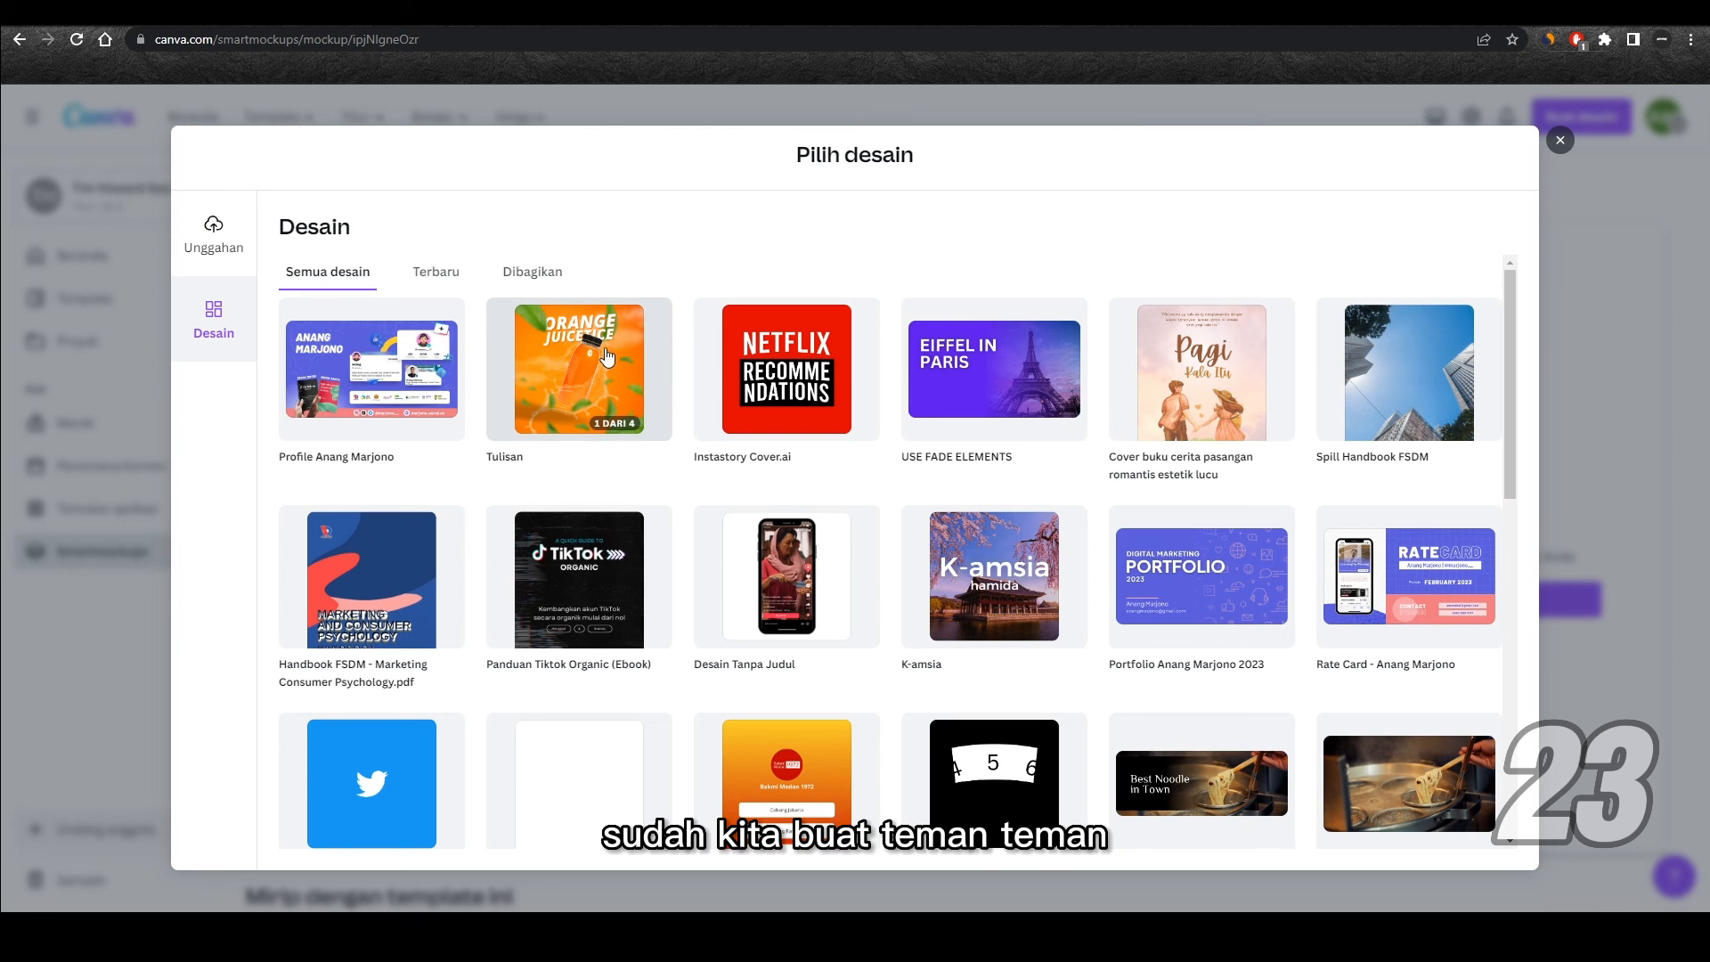
click(570, 356)
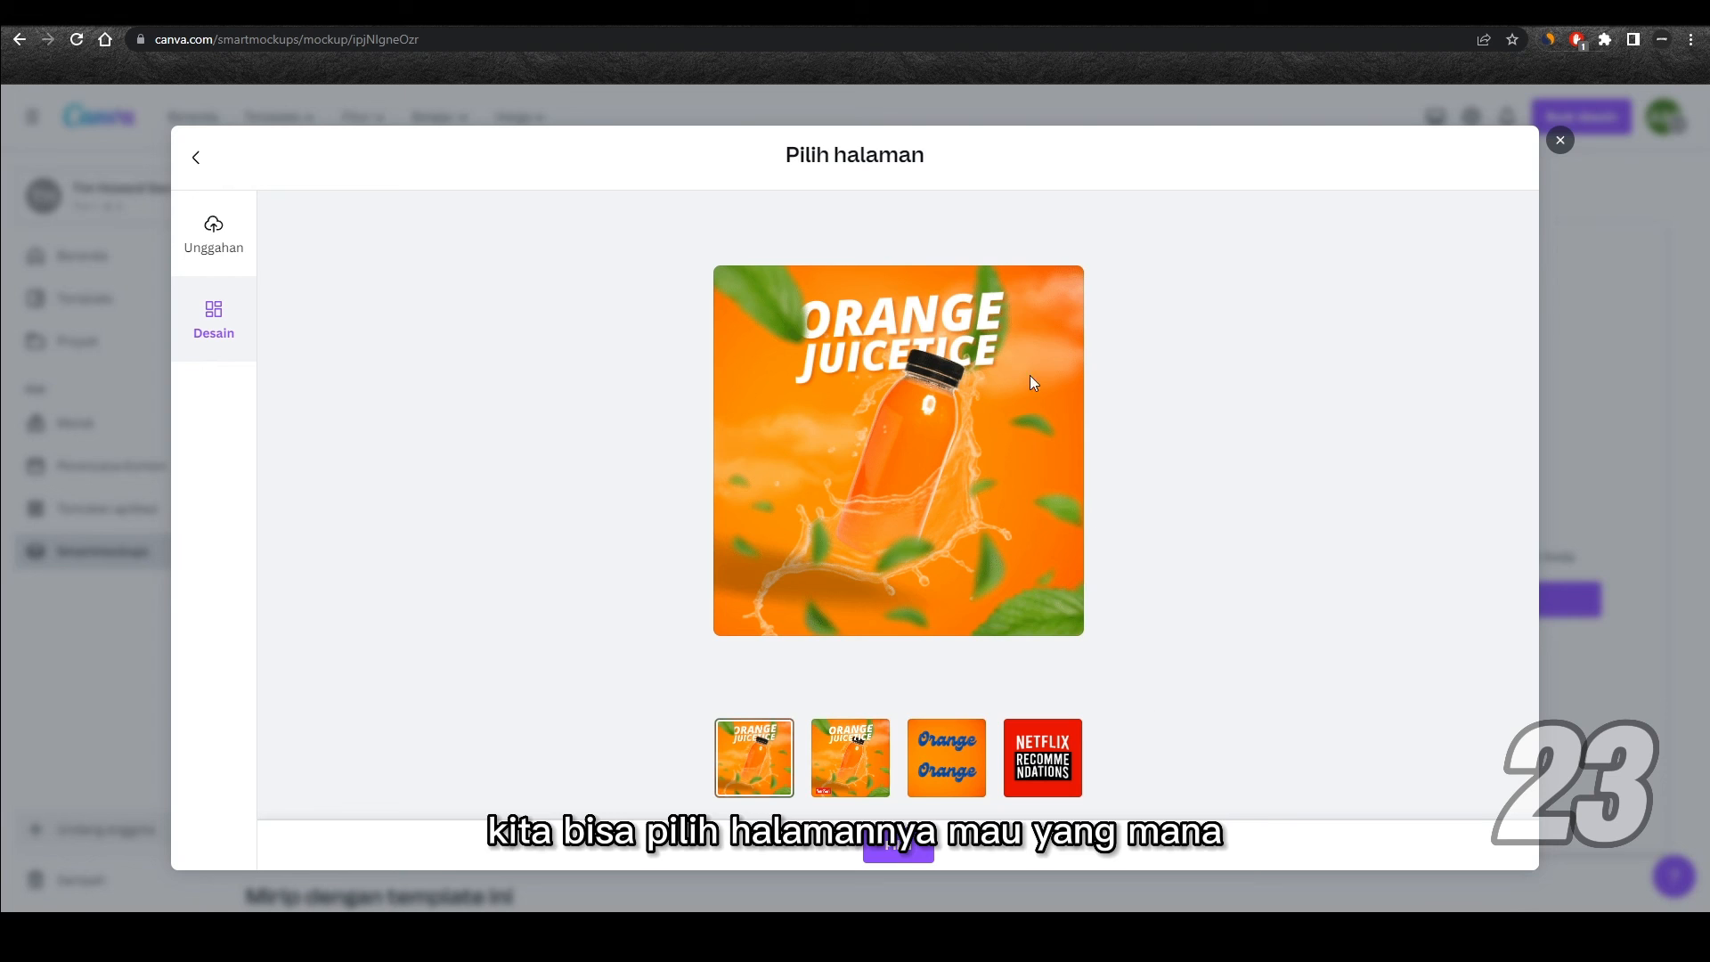
click(897, 855)
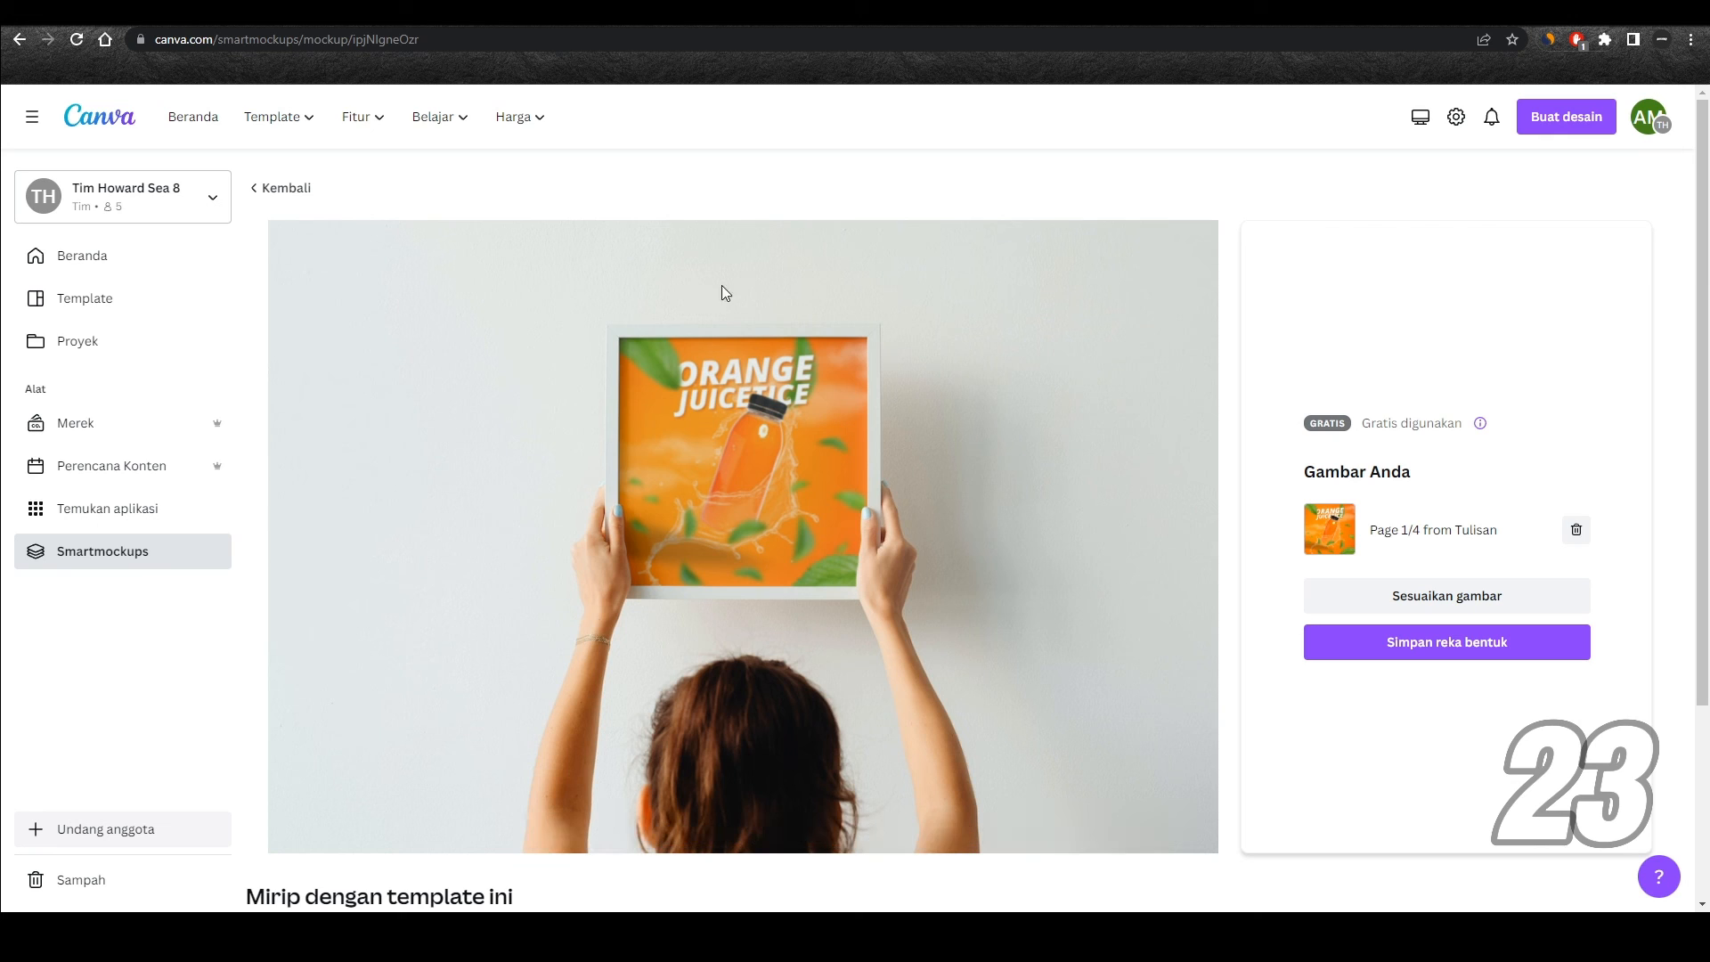
Step: Enlarge the poster image slightly within the mockup frame, align it to the frame's upper edge and save the adjustment
click(1458, 599)
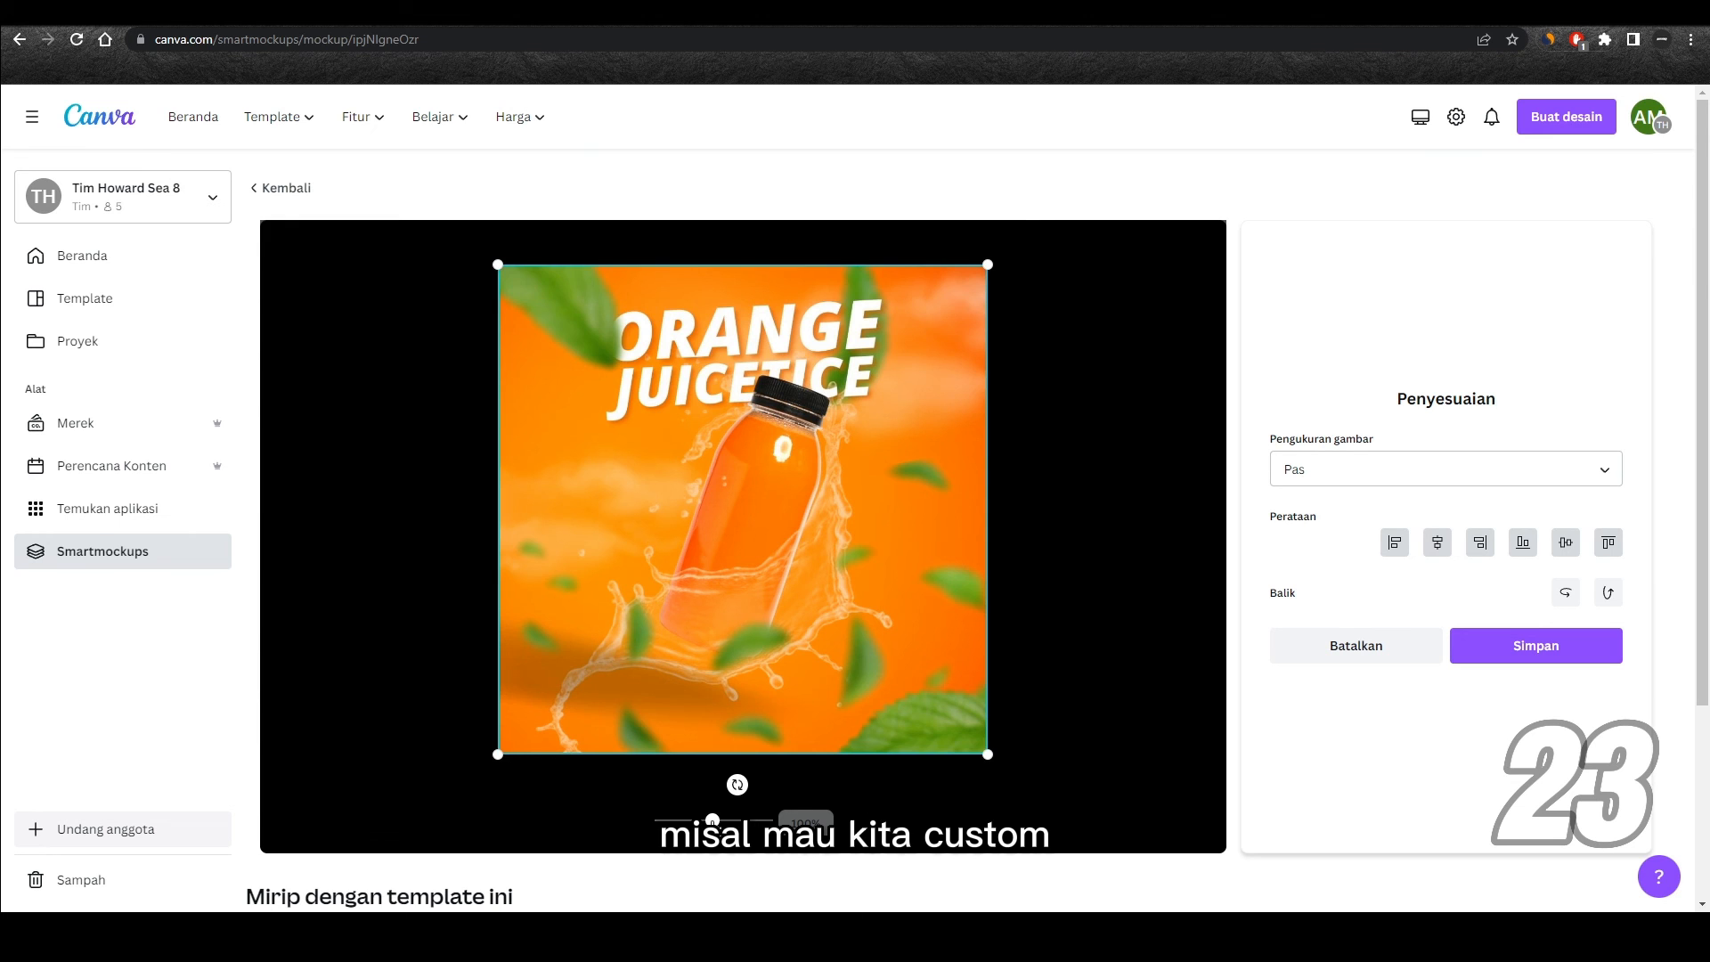
drag(713, 824, 714, 824)
mouse_move(765, 660)
mouse_down()
mouse_move(764, 632)
mouse_move(763, 671)
mouse_up()
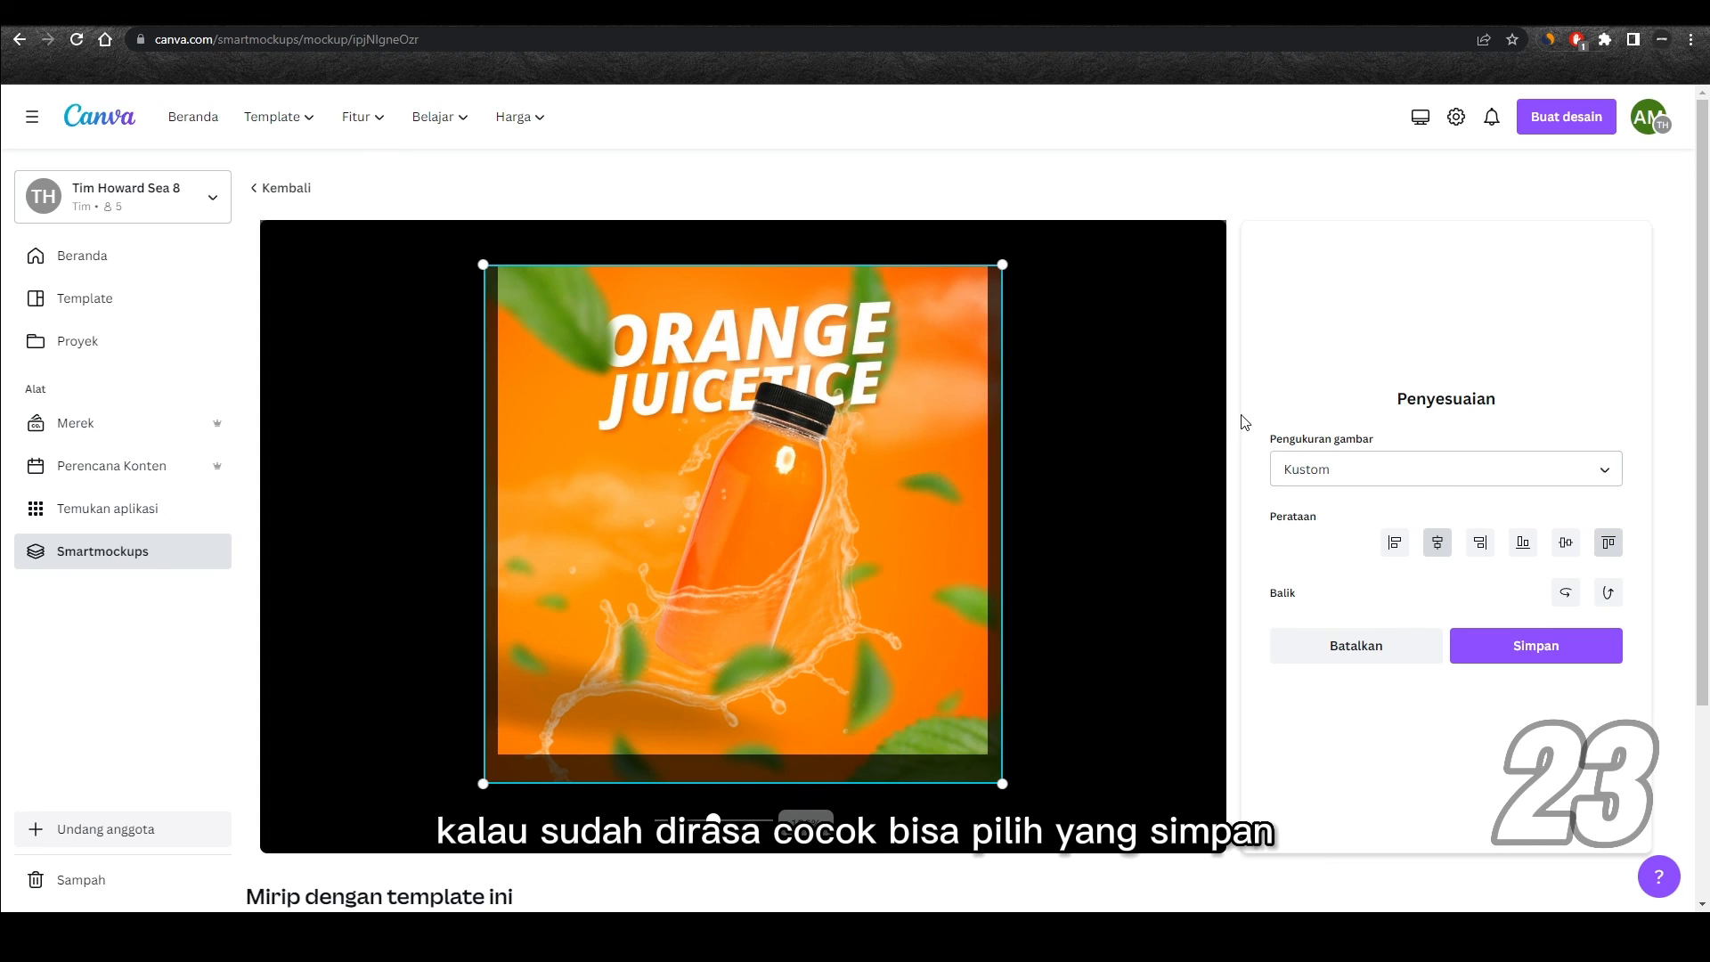
click(1528, 650)
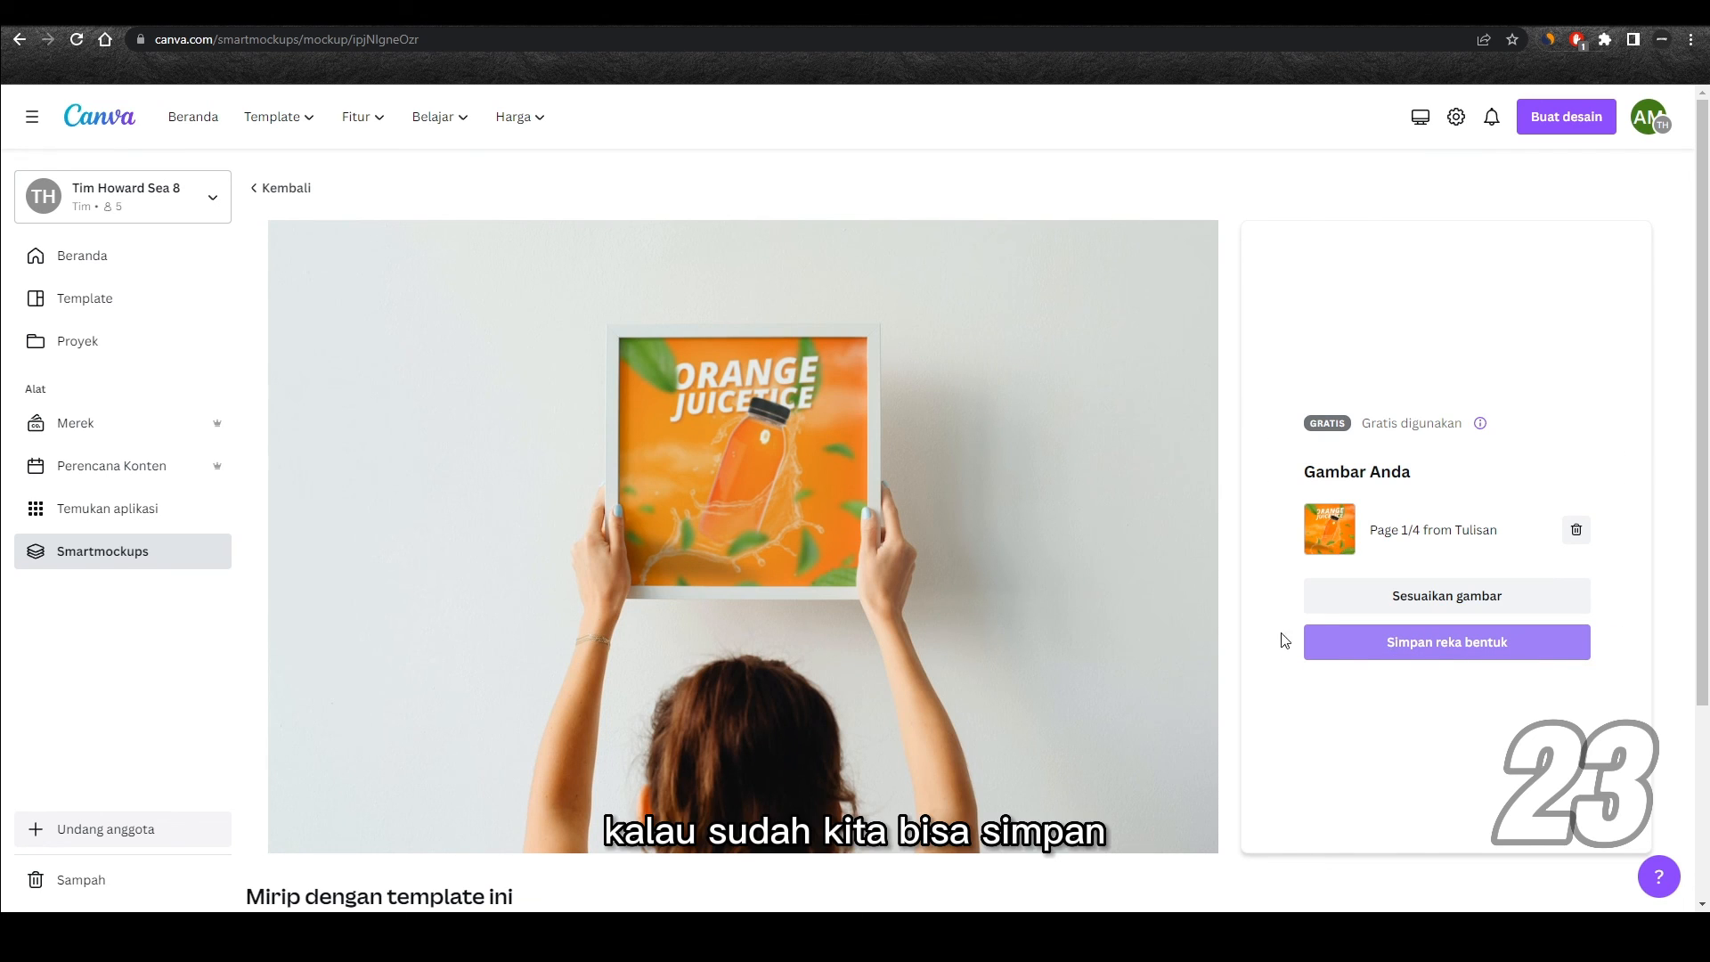
Step: Save the finished mockup and use it in a new Konten Instagram (Persegi) design
click(1455, 651)
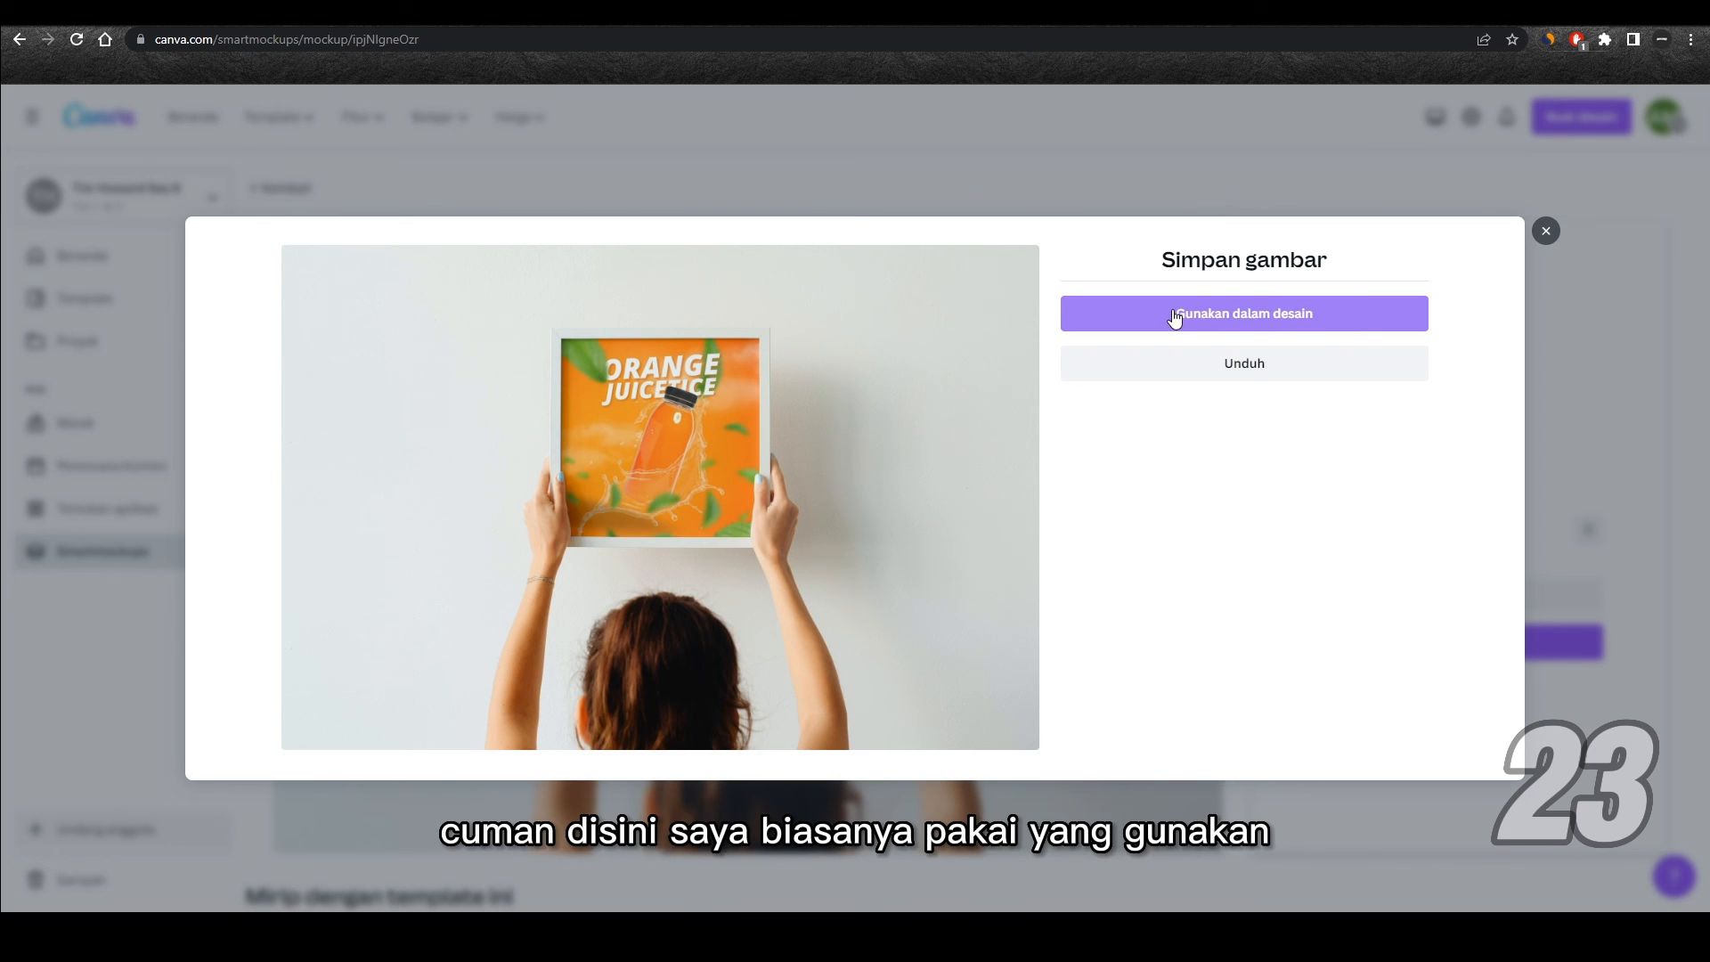
click(1276, 314)
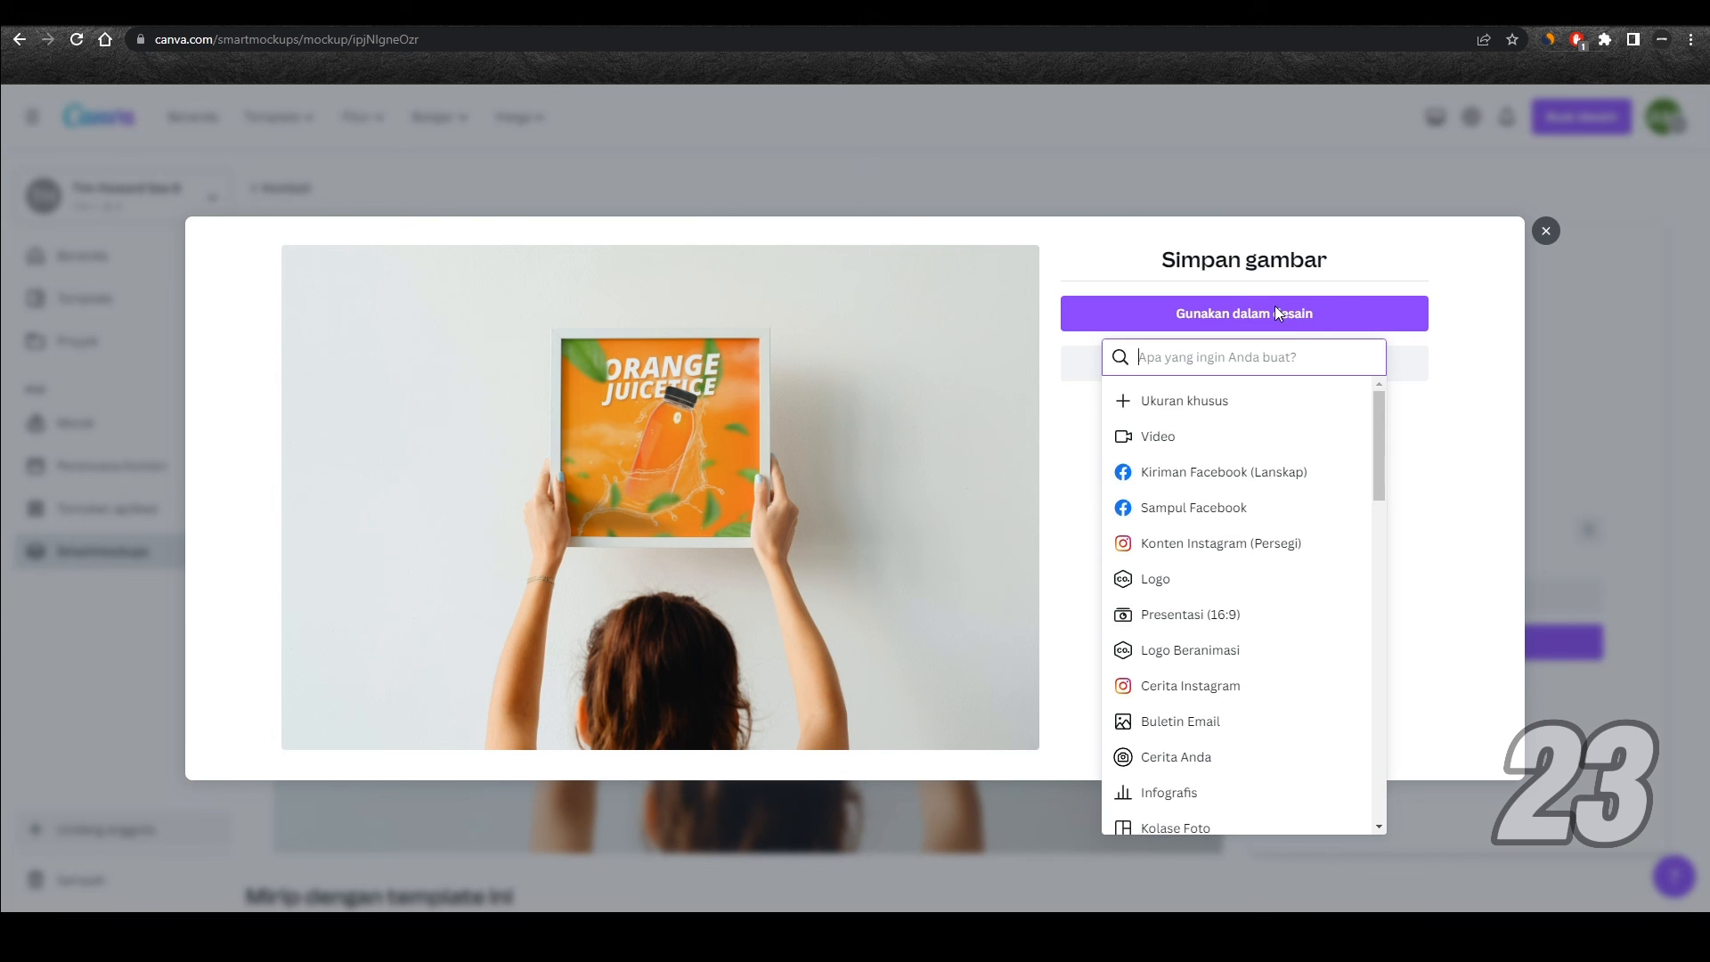
click(1244, 545)
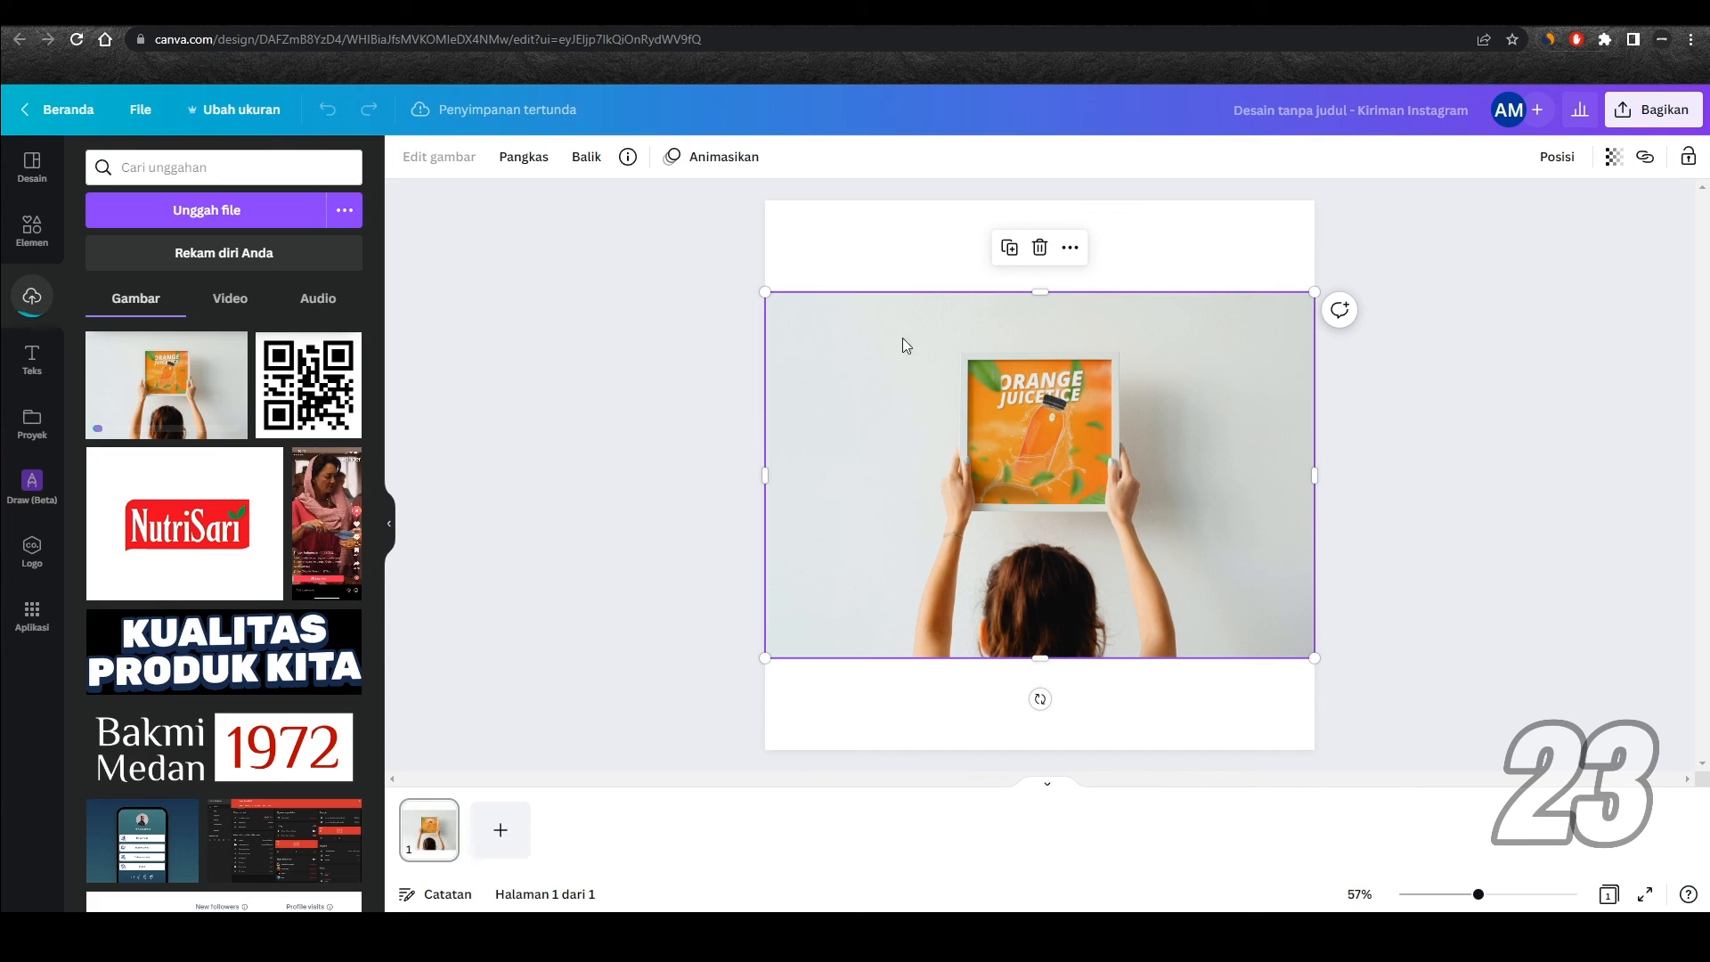
Step: Extend the mockup photo to the page's upper and lower edges so it fills the square page, and deselect it
drag(1039, 292, 1029, 207)
drag(1033, 658, 1033, 750)
click(1366, 508)
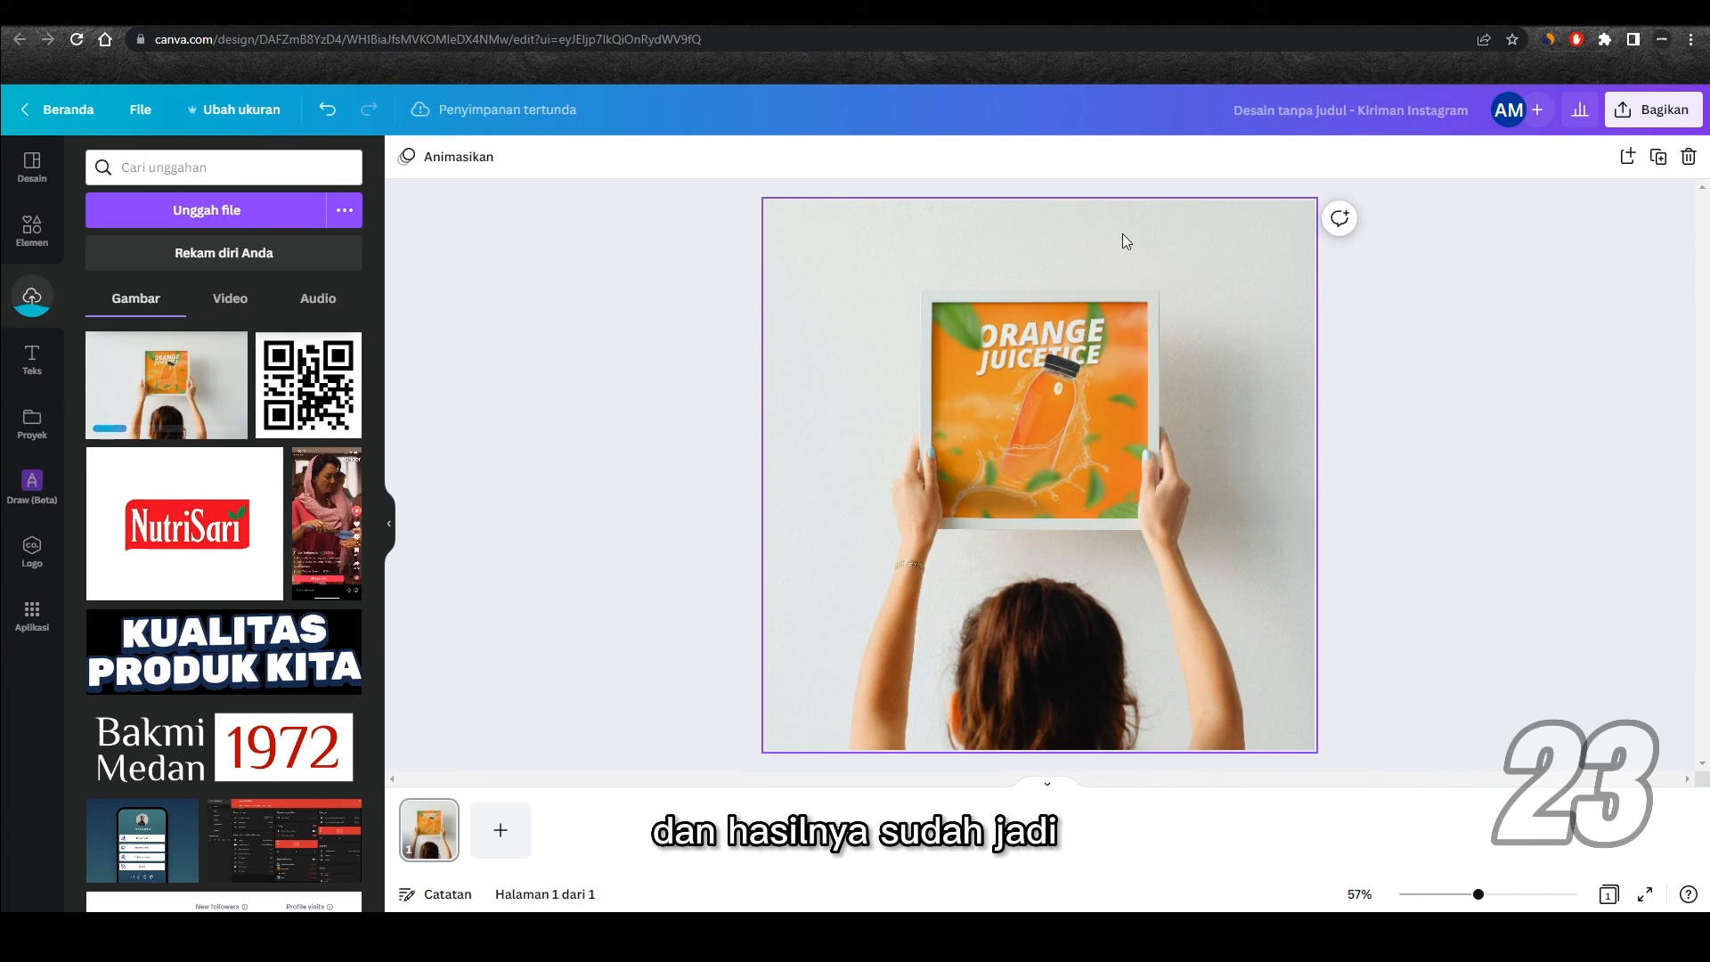